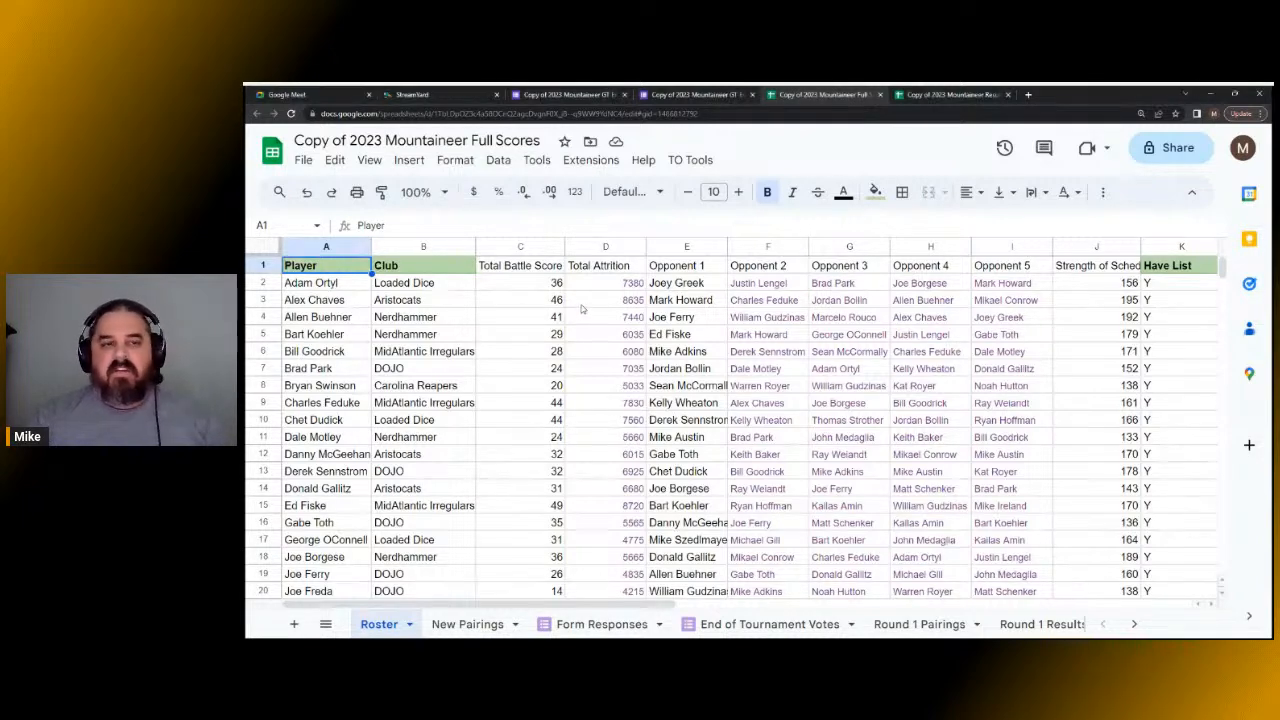
Delete all player names and clubs in A2:B45 on the Roster sheet
{"action": "left_click", "coordinate": [311, 287]}
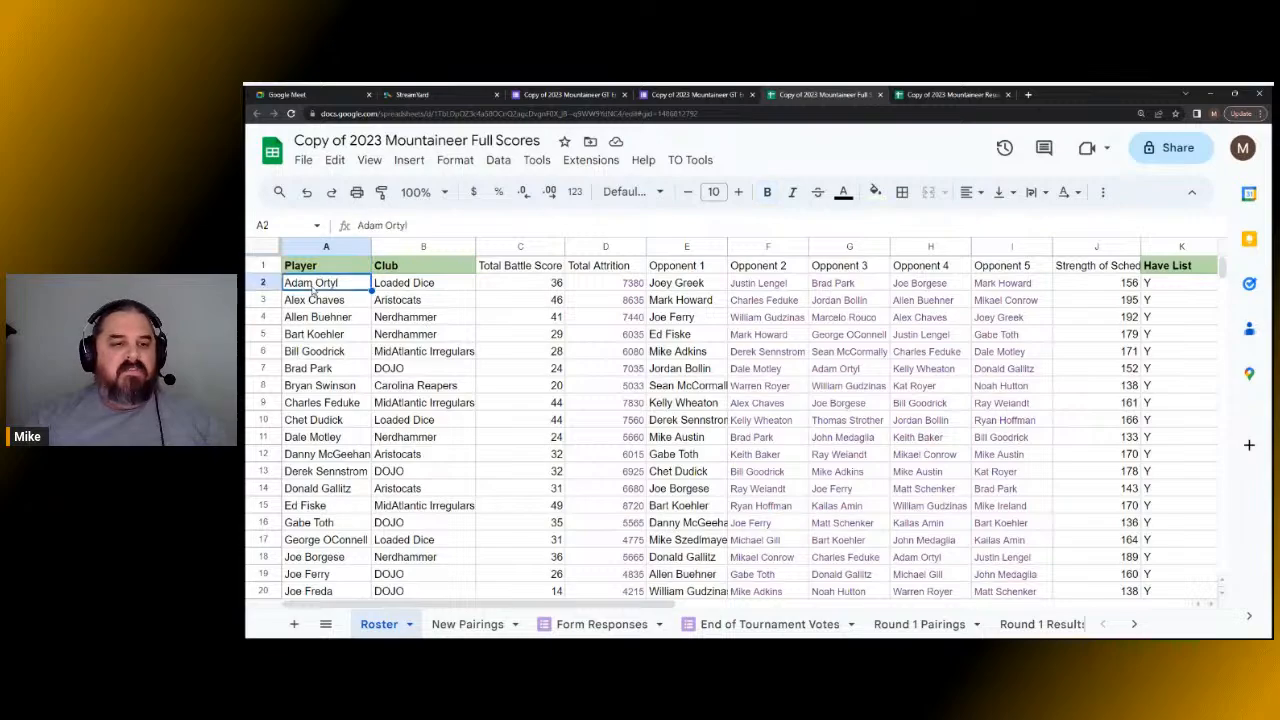
{"action": "scroll", "coordinate": [445, 365], "scroll_direction": "down", "scroll_amount": 8}
{"action": "scroll", "coordinate": [436, 365], "scroll_direction": "down", "scroll_amount": 2}
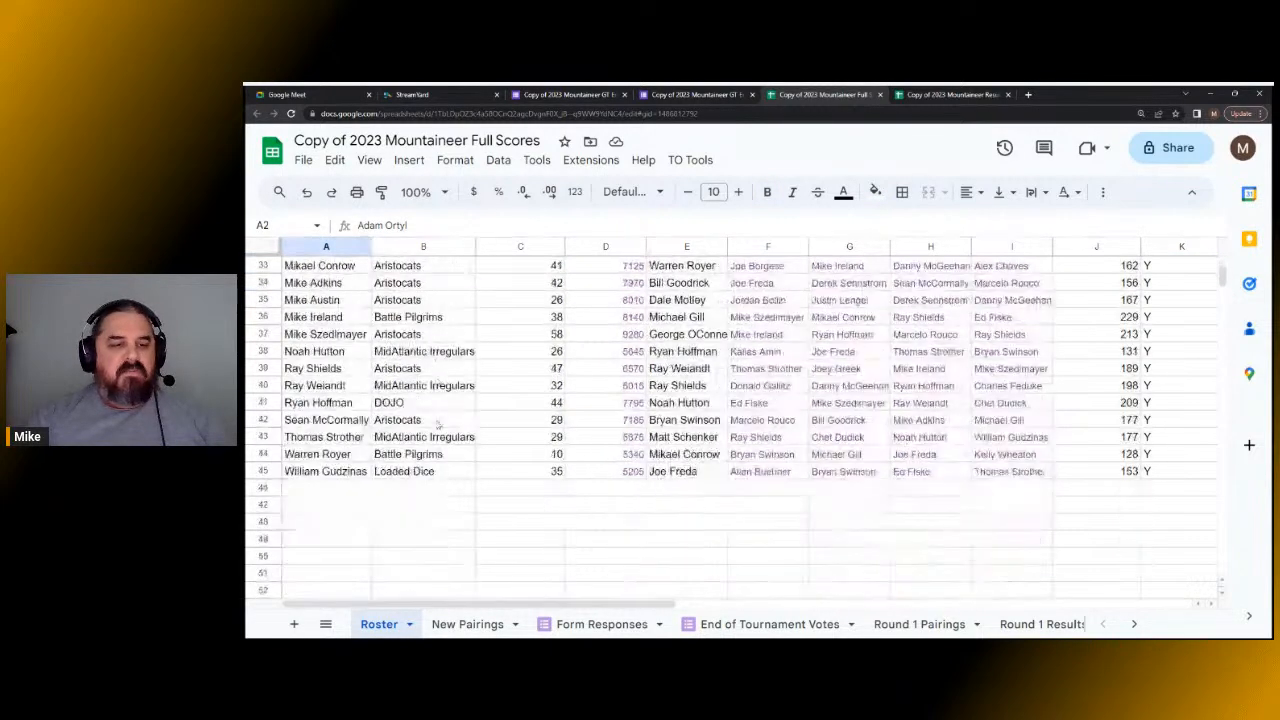
{"action": "left_click", "coordinate": [429, 471], "text": "shift"}
{"action": "scroll", "coordinate": [446, 420], "scroll_direction": "up", "scroll_amount": 8}
{"action": "scroll", "coordinate": [447, 419], "scroll_direction": "up", "scroll_amount": 2}
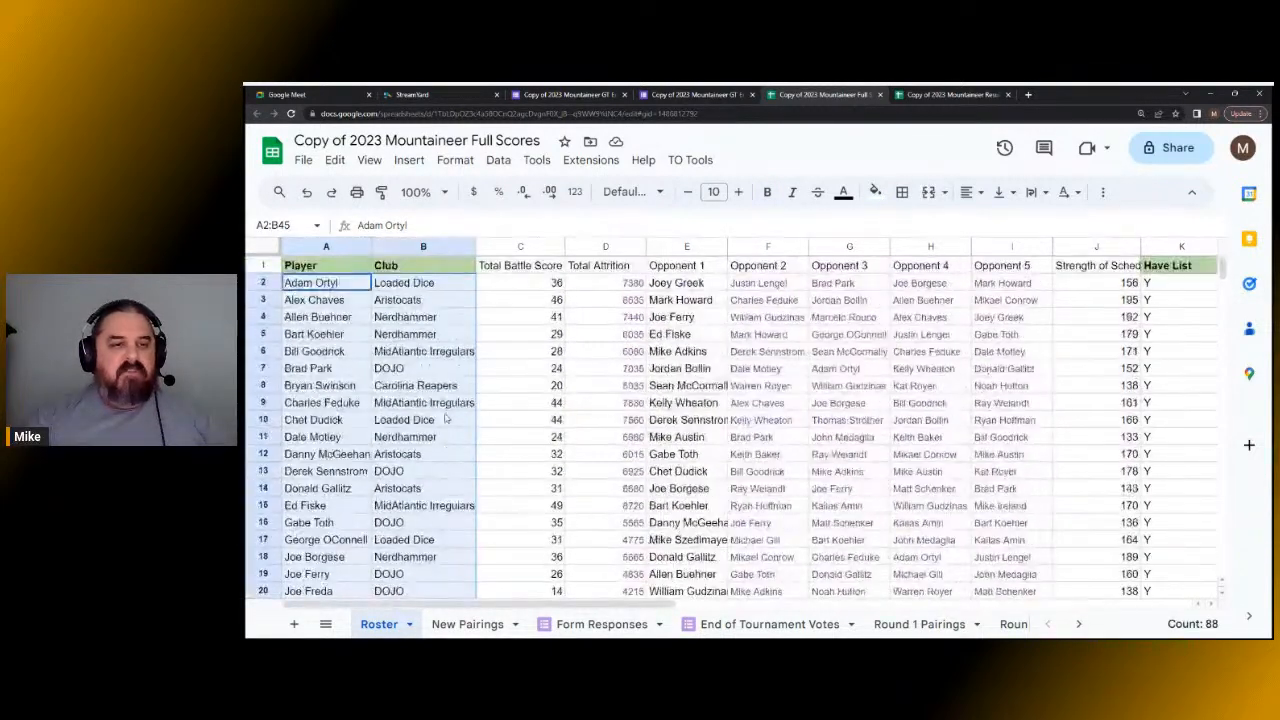
{"action": "key", "text": "Delete"}
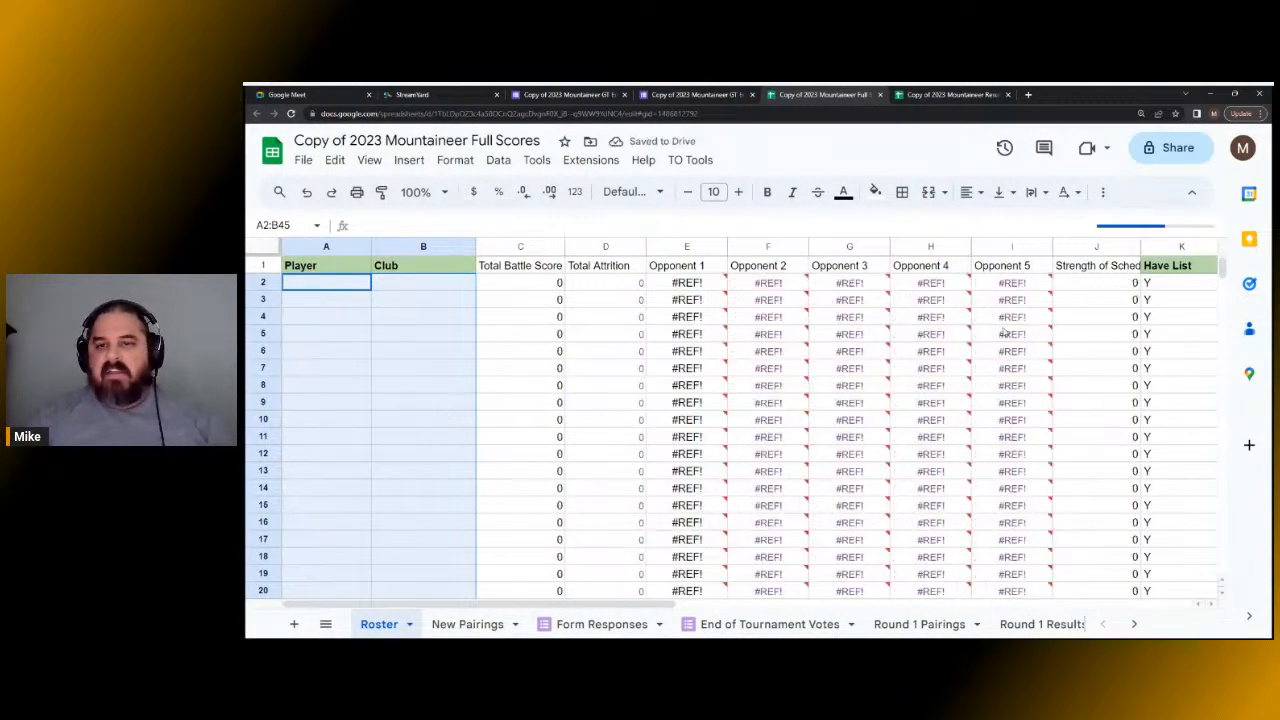
Clear the Have List Y values in K2:K45
{"action": "mouse_move", "coordinate": [701, 316]}
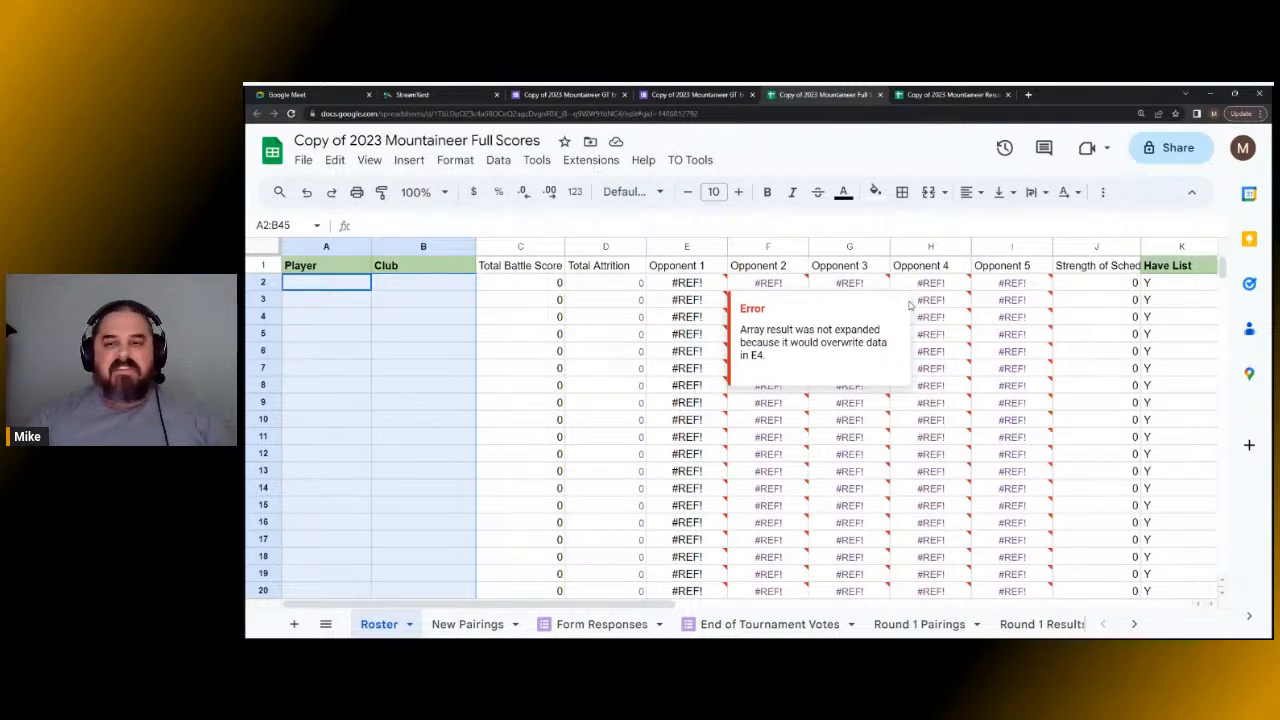
{"action": "left_click", "coordinate": [1157, 286]}
{"action": "scroll", "coordinate": [1175, 378], "scroll_direction": "down", "scroll_amount": 2}
{"action": "scroll", "coordinate": [1175, 378], "scroll_direction": "down", "scroll_amount": 9}
{"action": "left_click", "coordinate": [1157, 470], "text": "shift"}
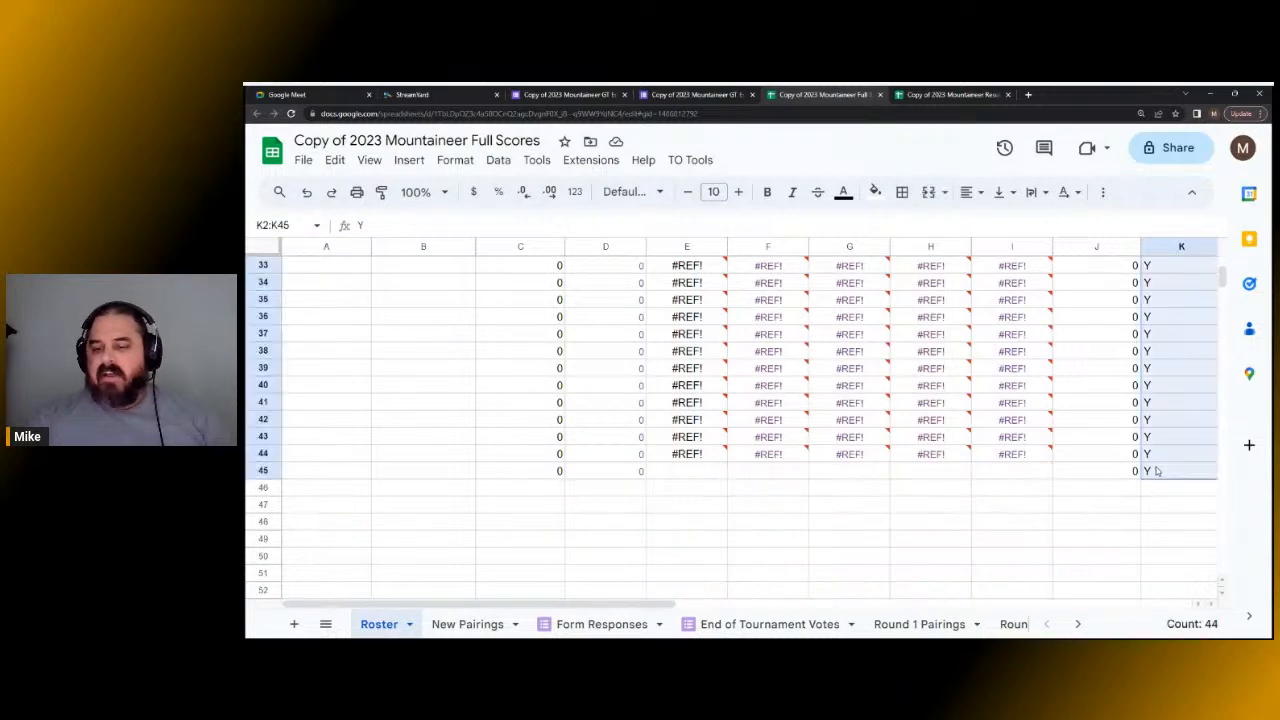
{"action": "key", "text": "Delete"}
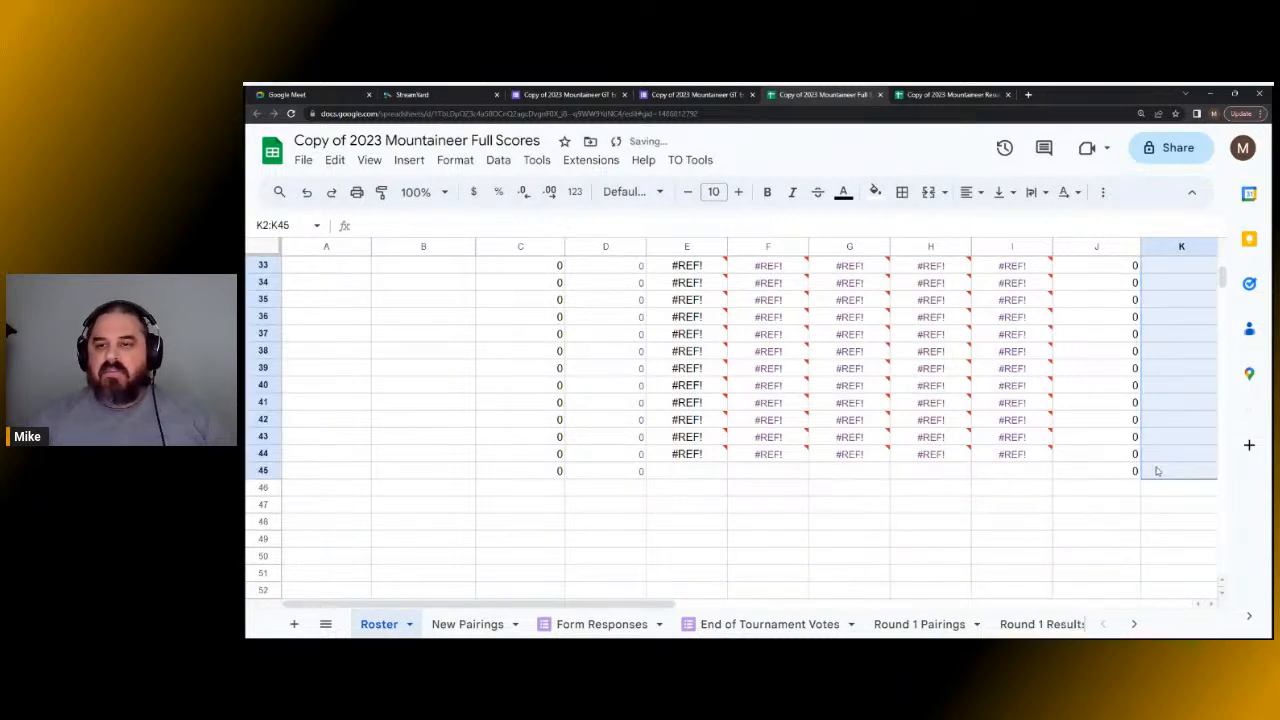
{"action": "scroll", "coordinate": [1157, 470], "scroll_direction": "up", "scroll_amount": 10}
{"action": "left_click", "coordinate": [422, 288]}
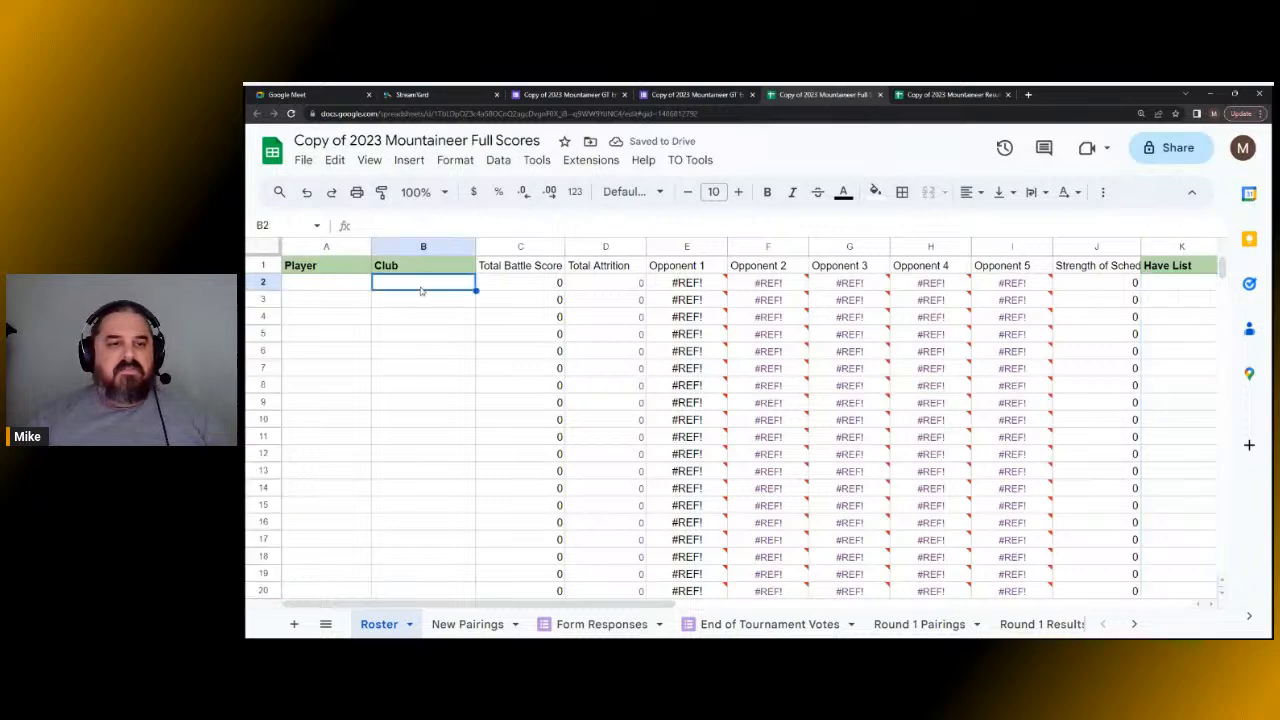
Return to cell A2, then switch to the Total Results sheet
{"action": "left_click", "coordinate": [308, 292]}
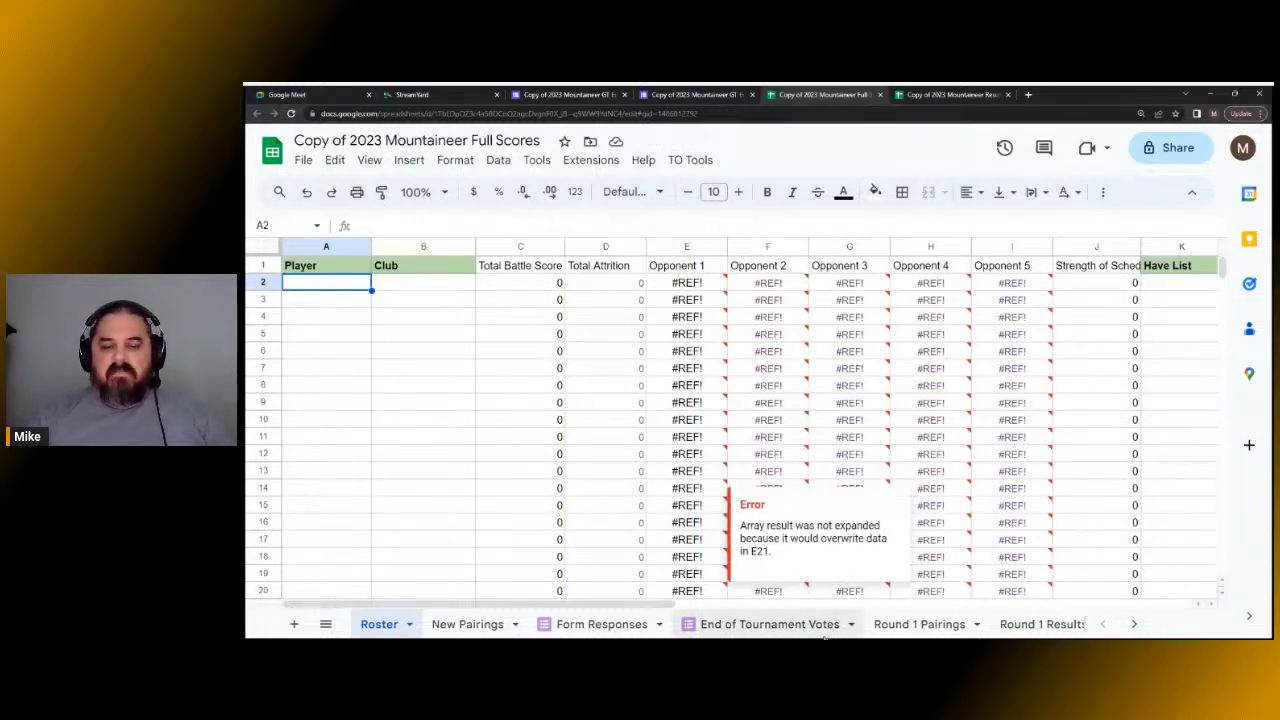
{"action": "scroll", "coordinate": [829, 628], "scroll_direction": "right", "scroll_amount": 10}
{"action": "scroll", "coordinate": [829, 628], "scroll_direction": "right", "scroll_amount": 6}
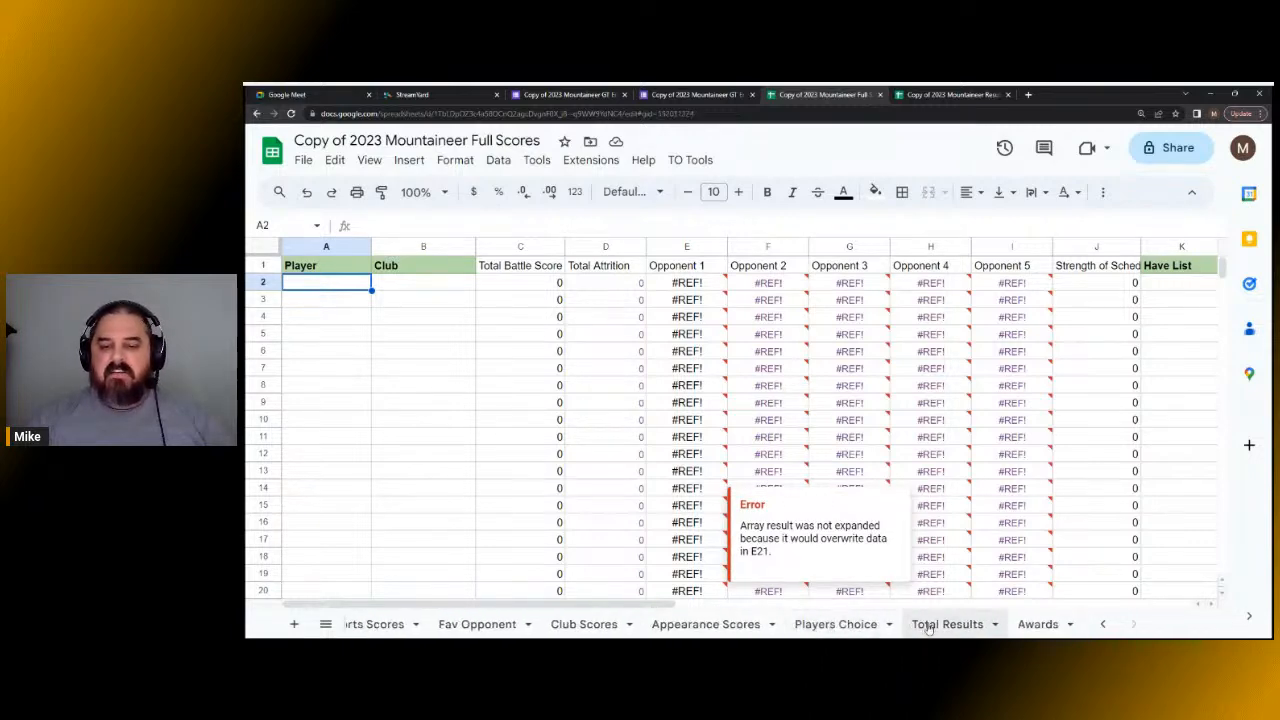
{"action": "left_click", "coordinate": [928, 624]}
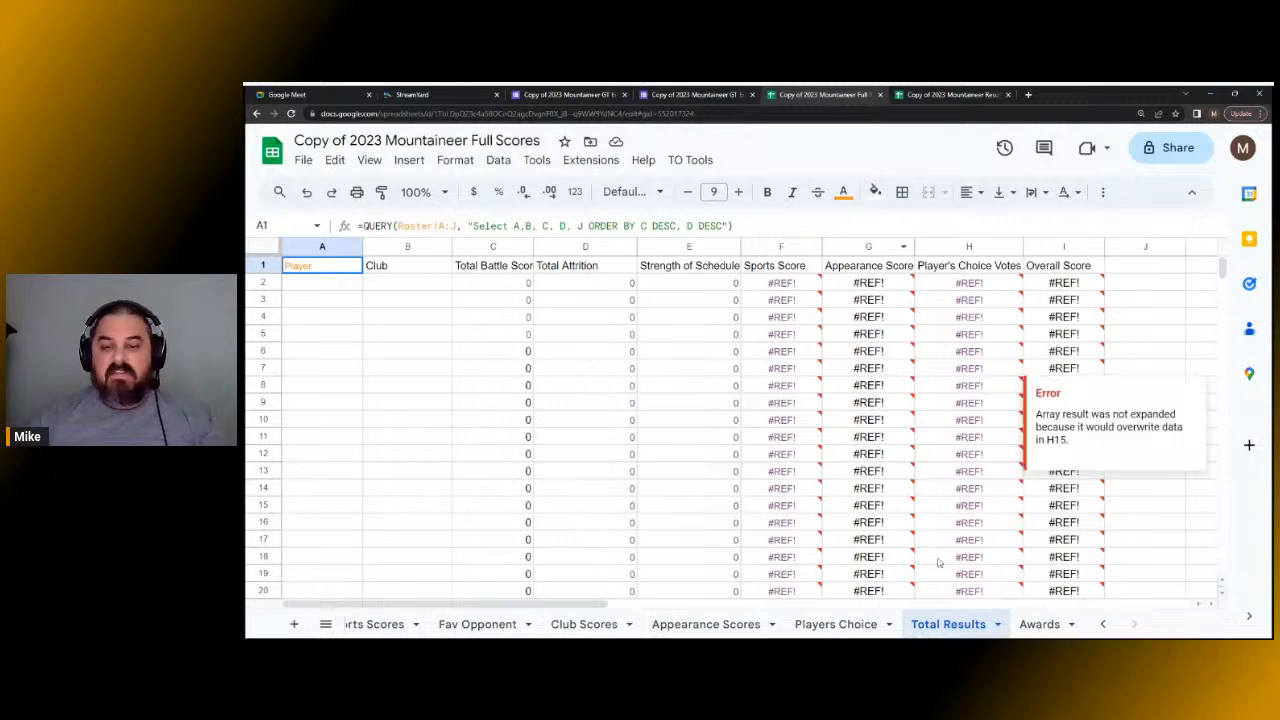
{"action": "scroll", "coordinate": [951, 625], "scroll_direction": "left", "scroll_amount": 10}
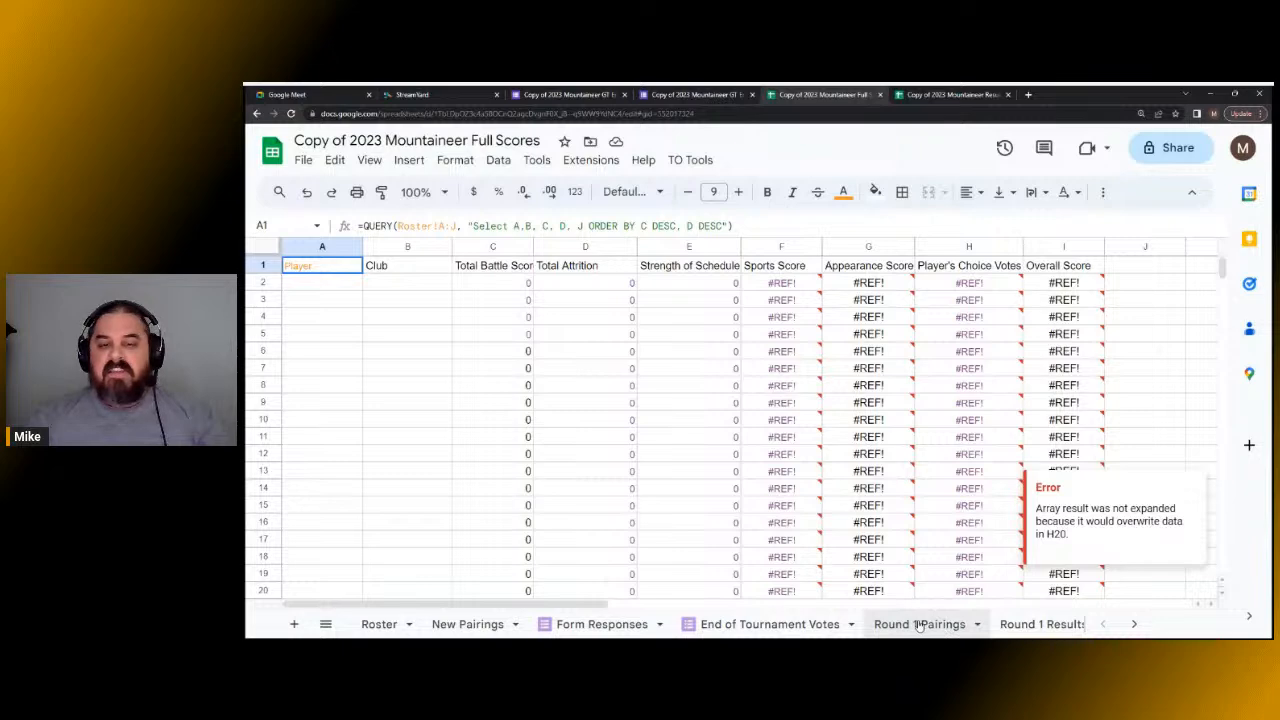
Clear the Round 1 Pairings players, opponents and tables in A2:C45
{"action": "left_click", "coordinate": [950, 625]}
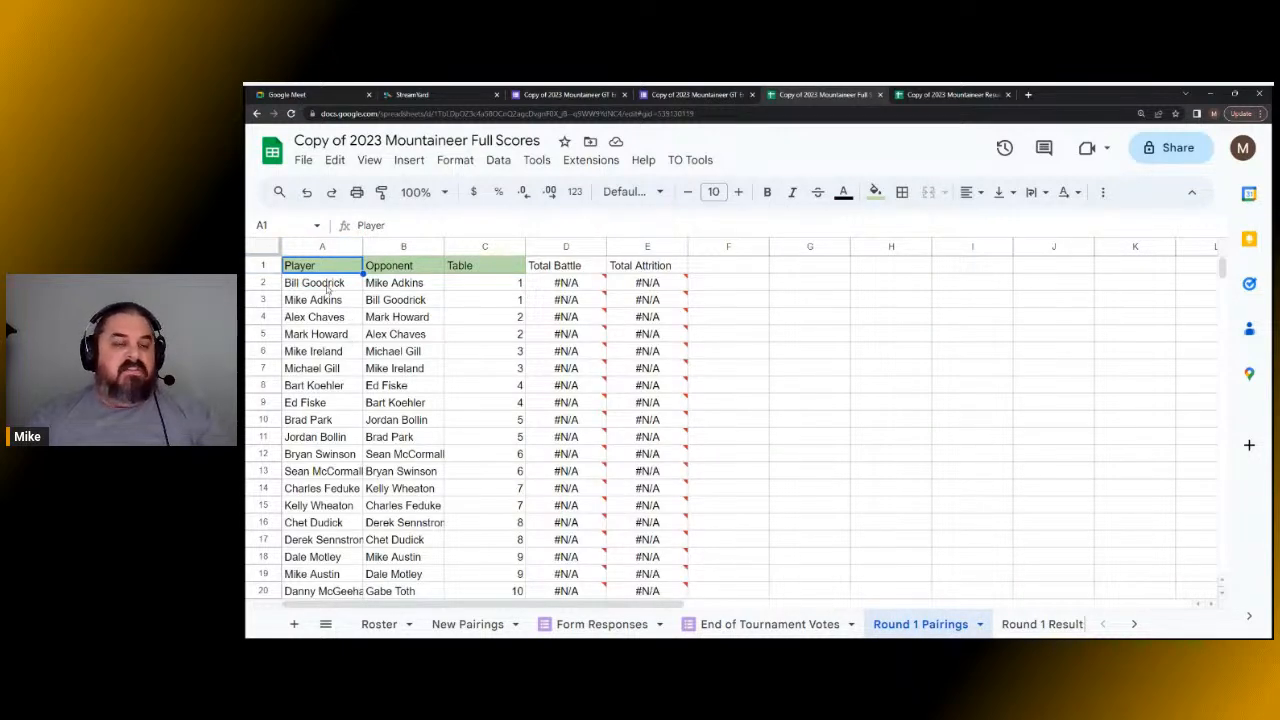
{"action": "left_click", "coordinate": [405, 266]}
{"action": "left_click", "coordinate": [466, 268]}
{"action": "left_click", "coordinate": [330, 268]}
{"action": "left_click", "coordinate": [326, 285]}
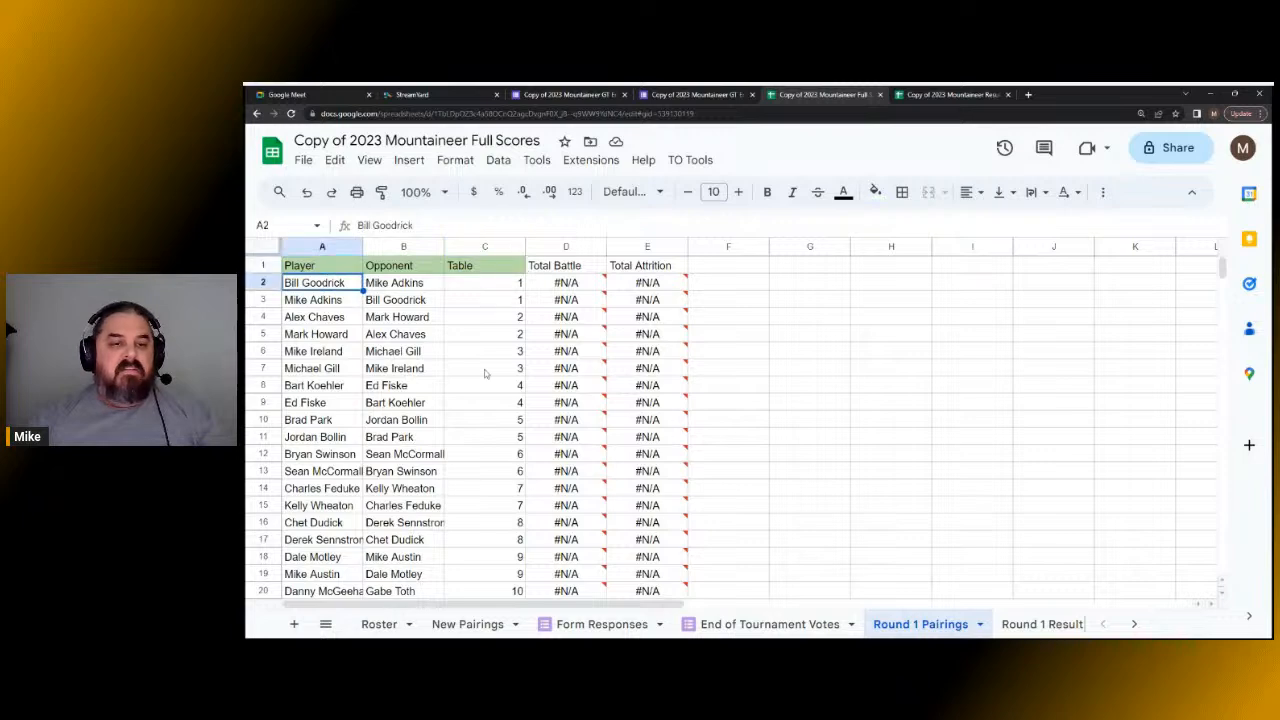
{"action": "scroll", "coordinate": [500, 380], "scroll_direction": "down", "scroll_amount": 3}
{"action": "scroll", "coordinate": [510, 395], "scroll_direction": "down", "scroll_amount": 8}
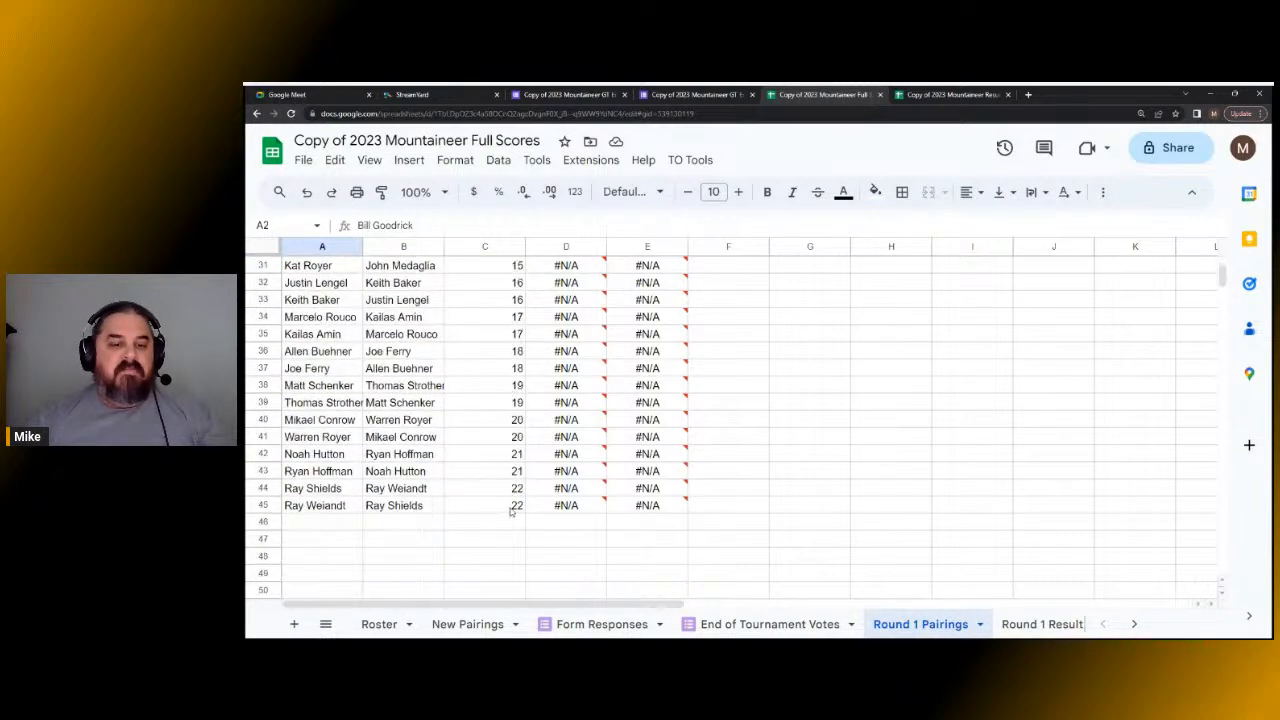
{"action": "left_click", "coordinate": [512, 510], "text": "shift"}
{"action": "key", "text": "Delete"}
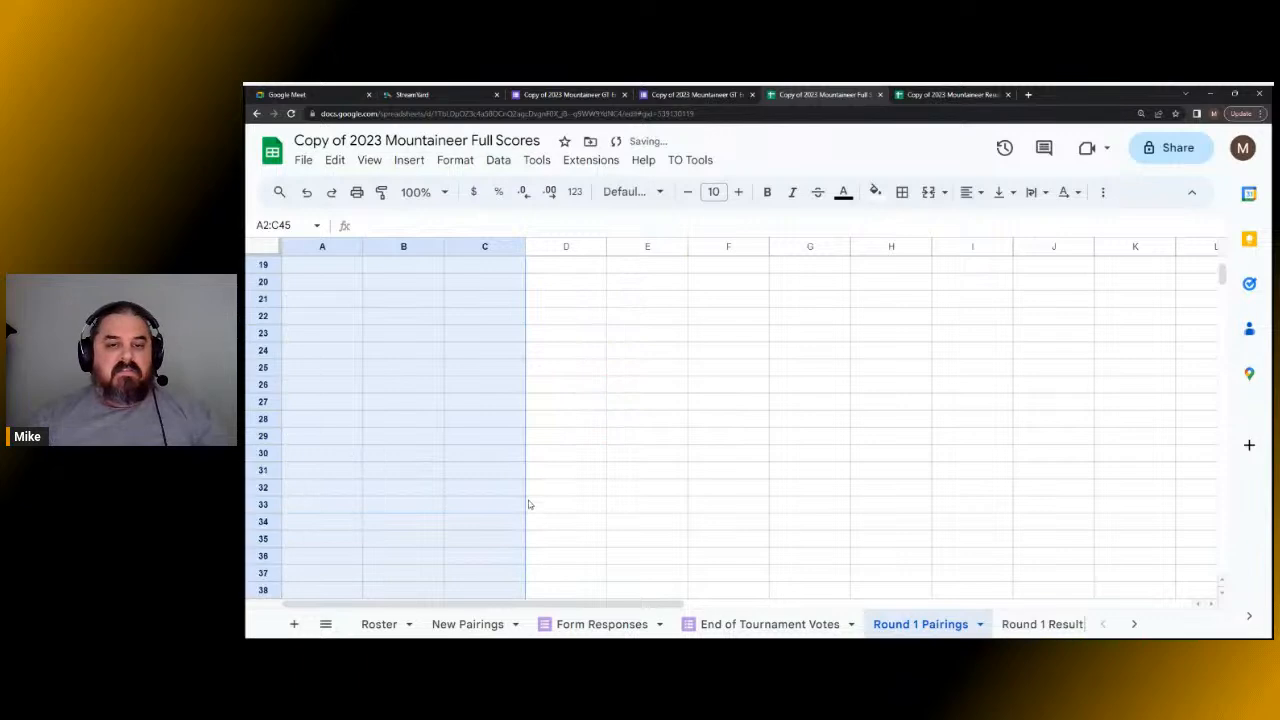
{"action": "scroll", "coordinate": [519, 490], "scroll_direction": "up", "scroll_amount": 10}
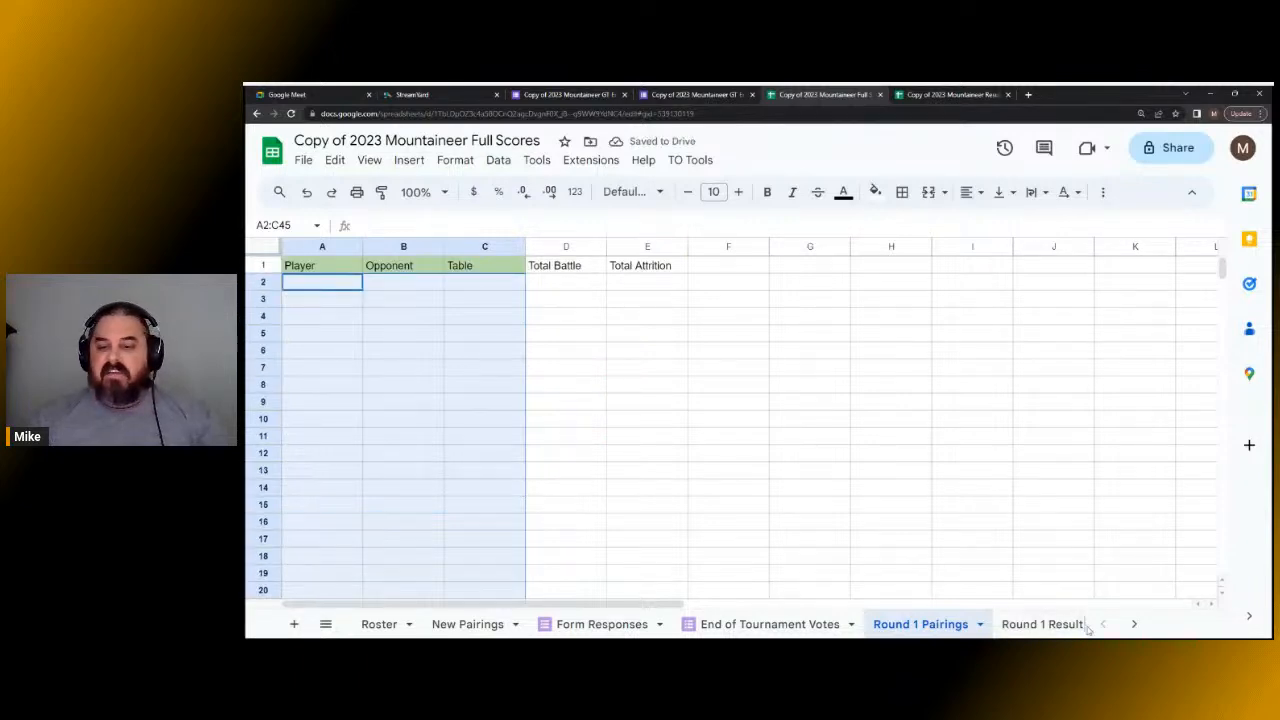
Clear the Round 2 Pairings data in A2:C45
{"action": "left_click", "coordinate": [1134, 627]}
{"action": "left_click", "coordinate": [524, 624]}
{"action": "key", "text": "Down"}
{"action": "scroll", "coordinate": [441, 406], "scroll_direction": "down", "scroll_amount": 10}
{"action": "scroll", "coordinate": [470, 402], "scroll_direction": "down", "scroll_amount": 2}
{"action": "left_click", "coordinate": [500, 397], "text": "shift"}
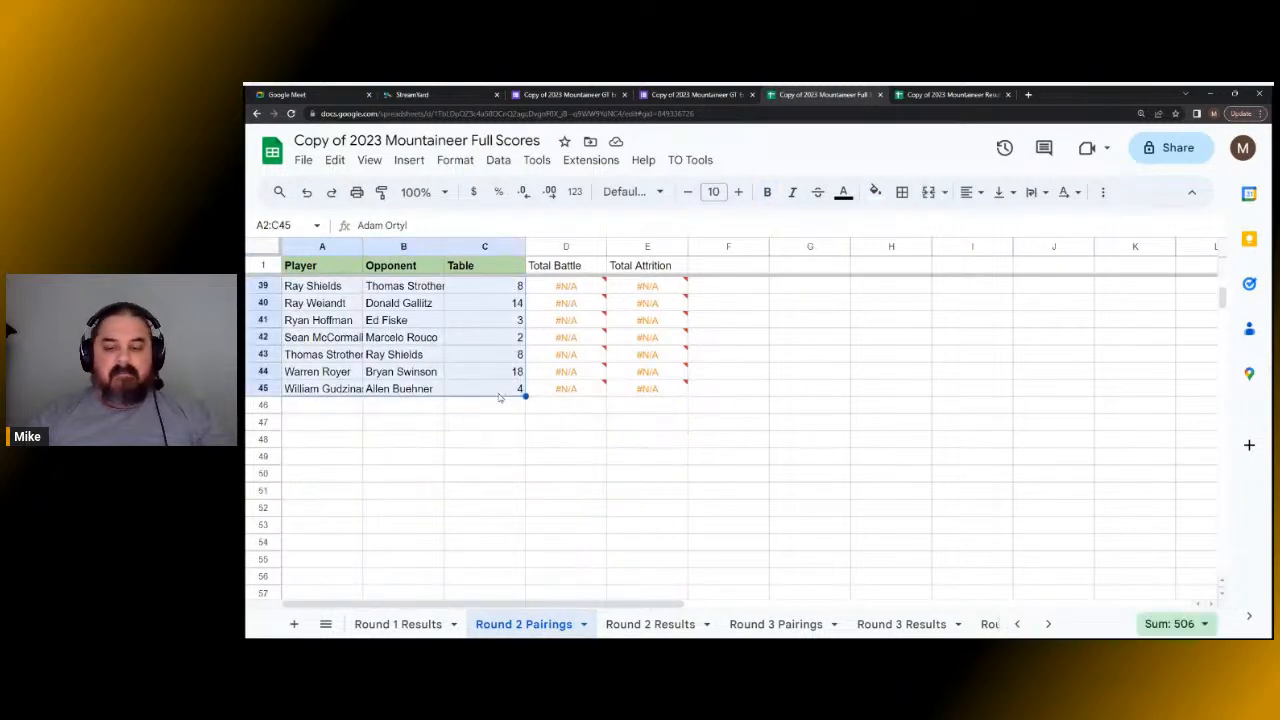
{"action": "key", "text": "Delete"}
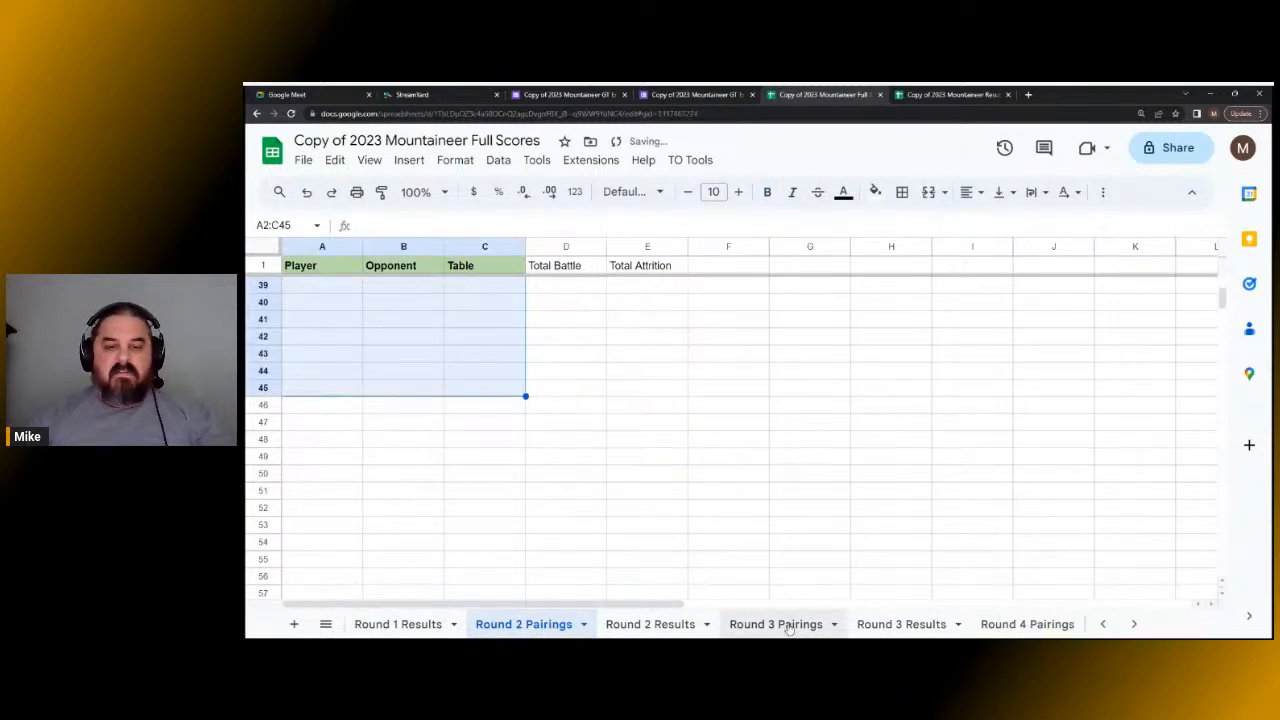
Clear the Round 3 Pairings data in A2:C45
{"action": "left_click", "coordinate": [784, 622]}
{"action": "left_click", "coordinate": [335, 288]}
{"action": "scroll", "coordinate": [502, 489], "scroll_direction": "down", "scroll_amount": 10}
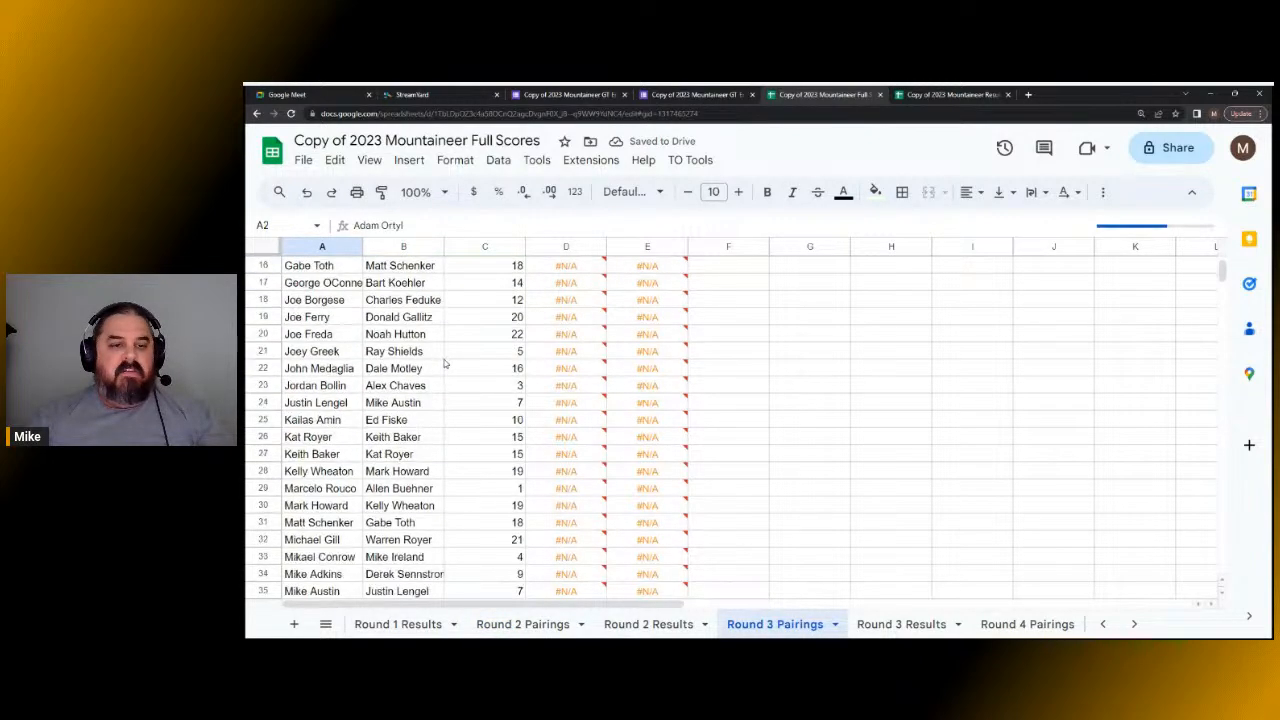
{"action": "left_click", "coordinate": [502, 477], "text": "shift"}
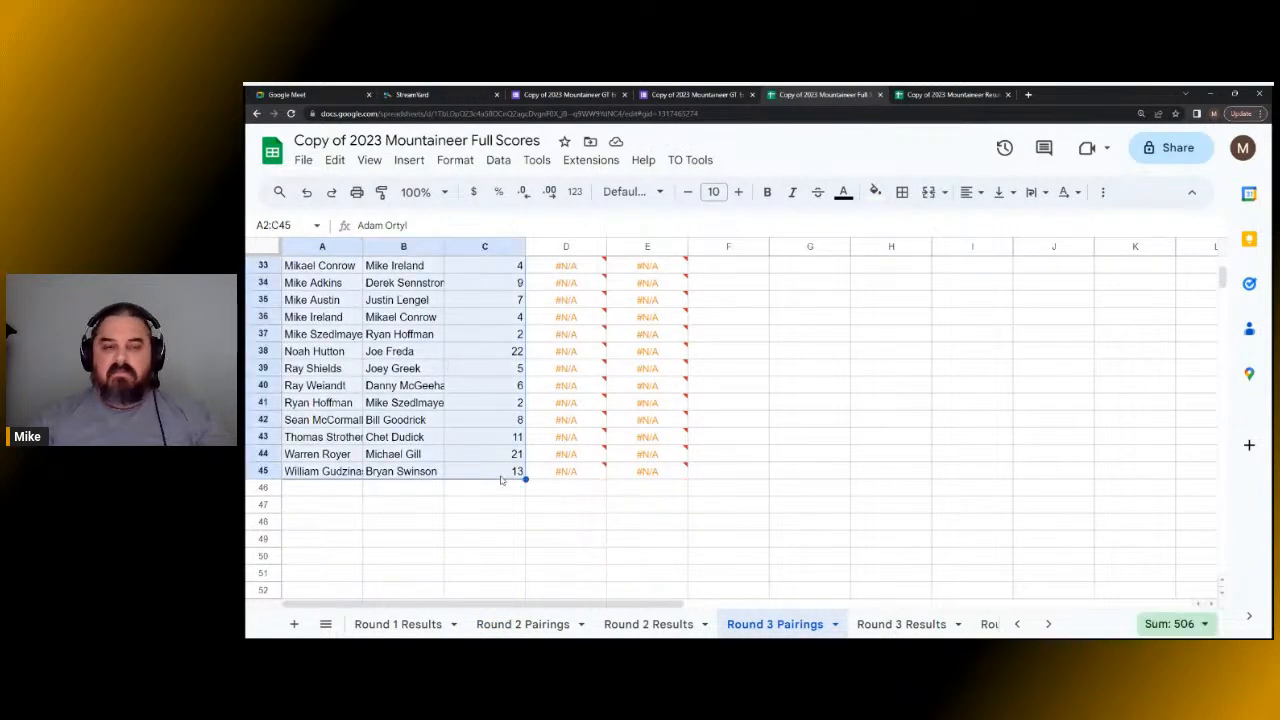
{"action": "key", "text": "Delete"}
Clear the Round 4 Pairings data in A2:C45
{"action": "left_click", "coordinate": [1027, 624]}
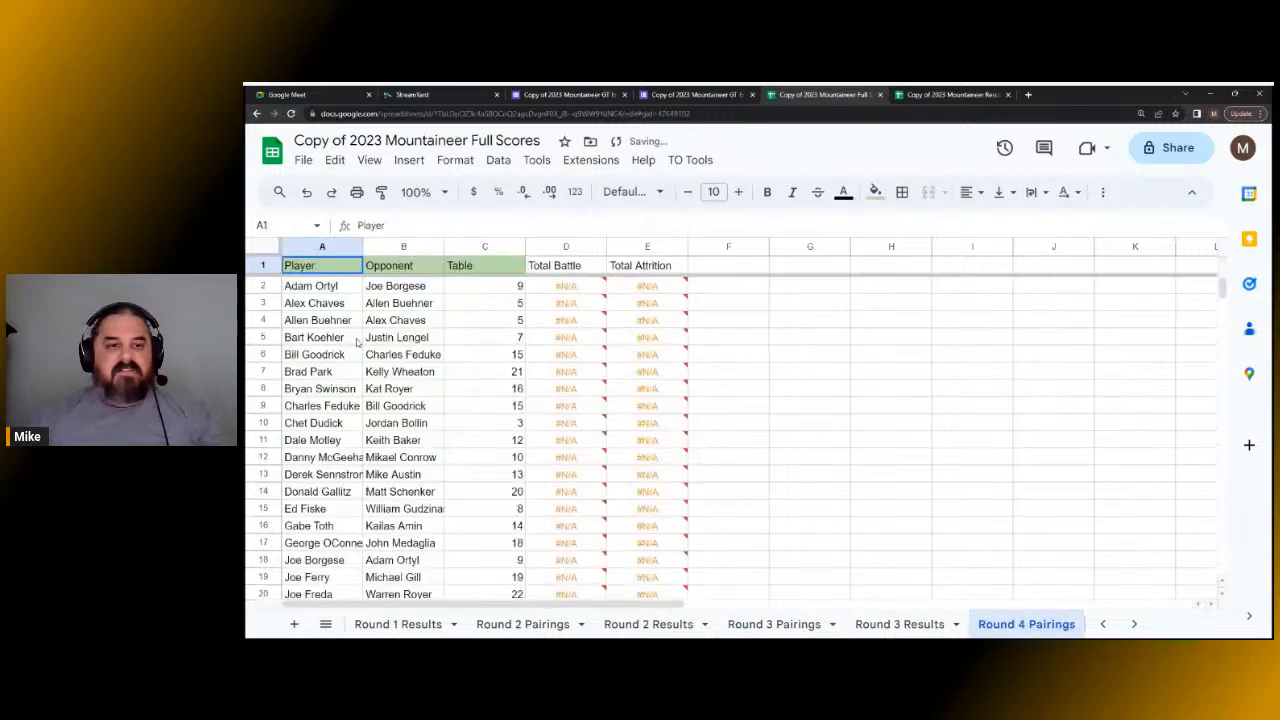
{"action": "left_click", "coordinate": [328, 290]}
{"action": "scroll", "coordinate": [474, 358], "scroll_direction": "down", "scroll_amount": 12}
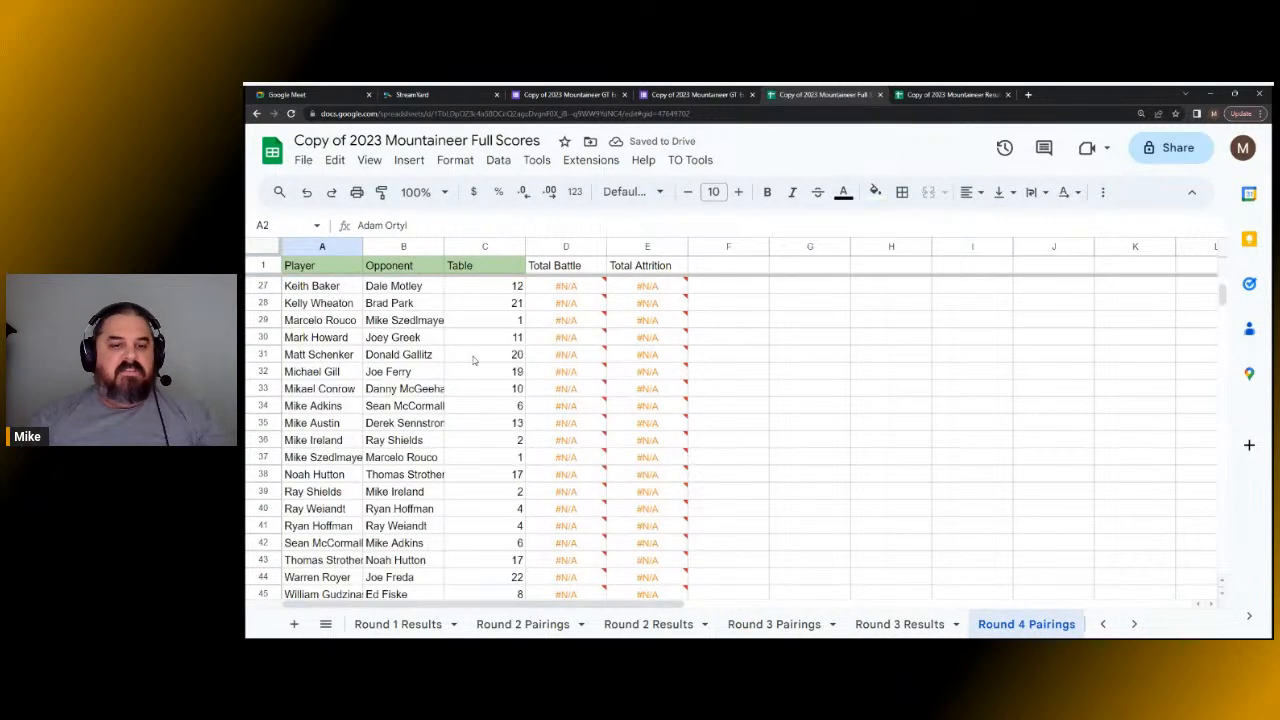
{"action": "left_click", "coordinate": [494, 387], "text": "shift"}
{"action": "key", "text": "Delete"}
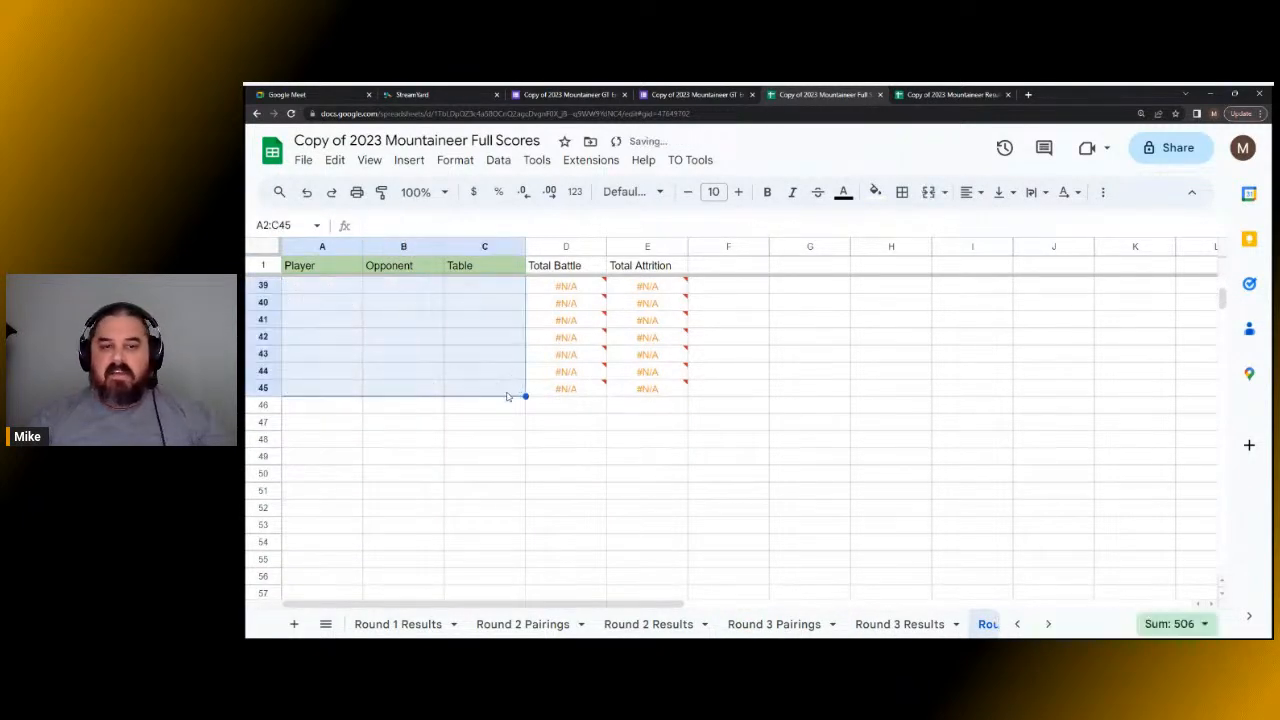
Clear the Round 5 Pairings data in A2:C45
{"action": "left_click", "coordinate": [1135, 627]}
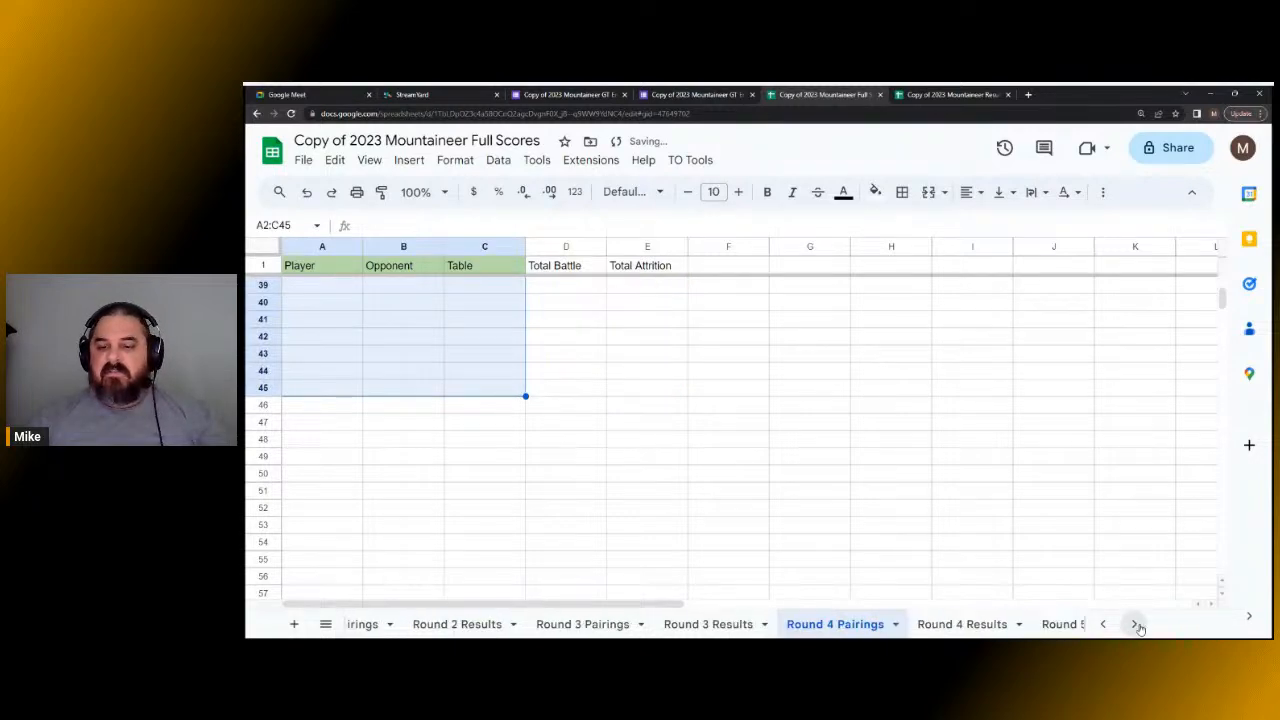
{"action": "left_click", "coordinate": [527, 624]}
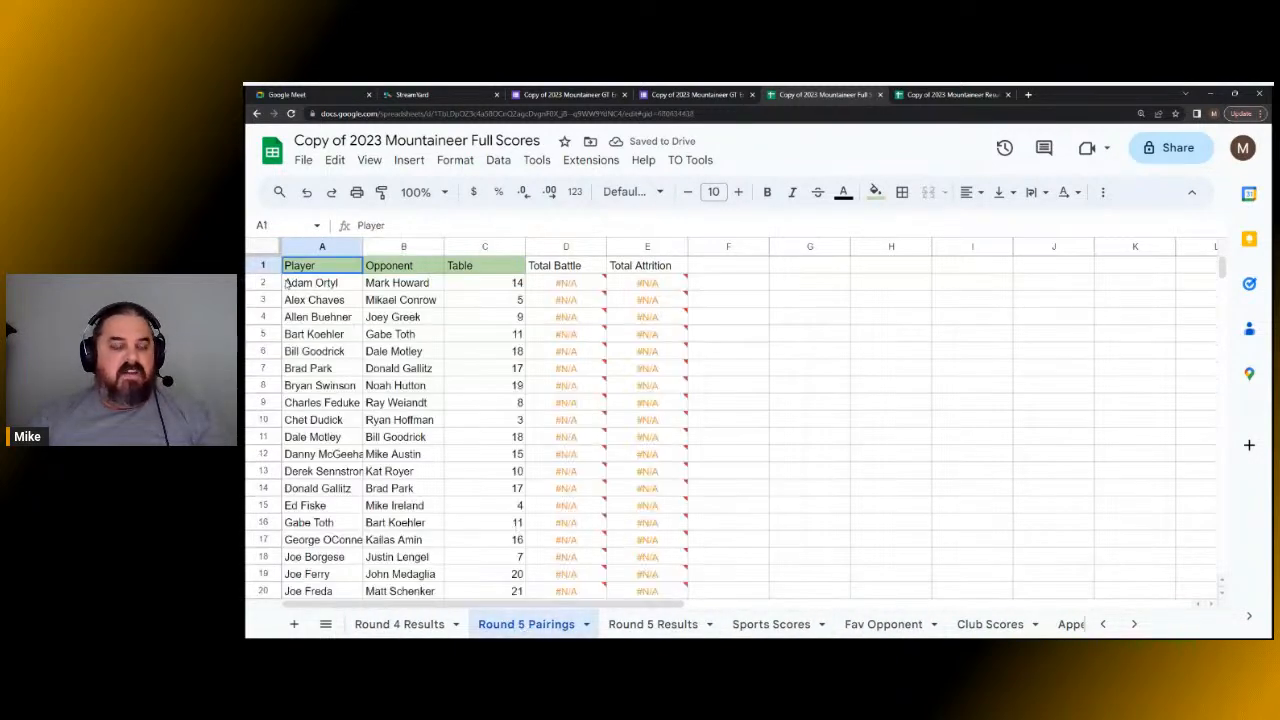
{"action": "left_click", "coordinate": [316, 284]}
{"action": "scroll", "coordinate": [614, 392], "scroll_direction": "down", "scroll_amount": 10}
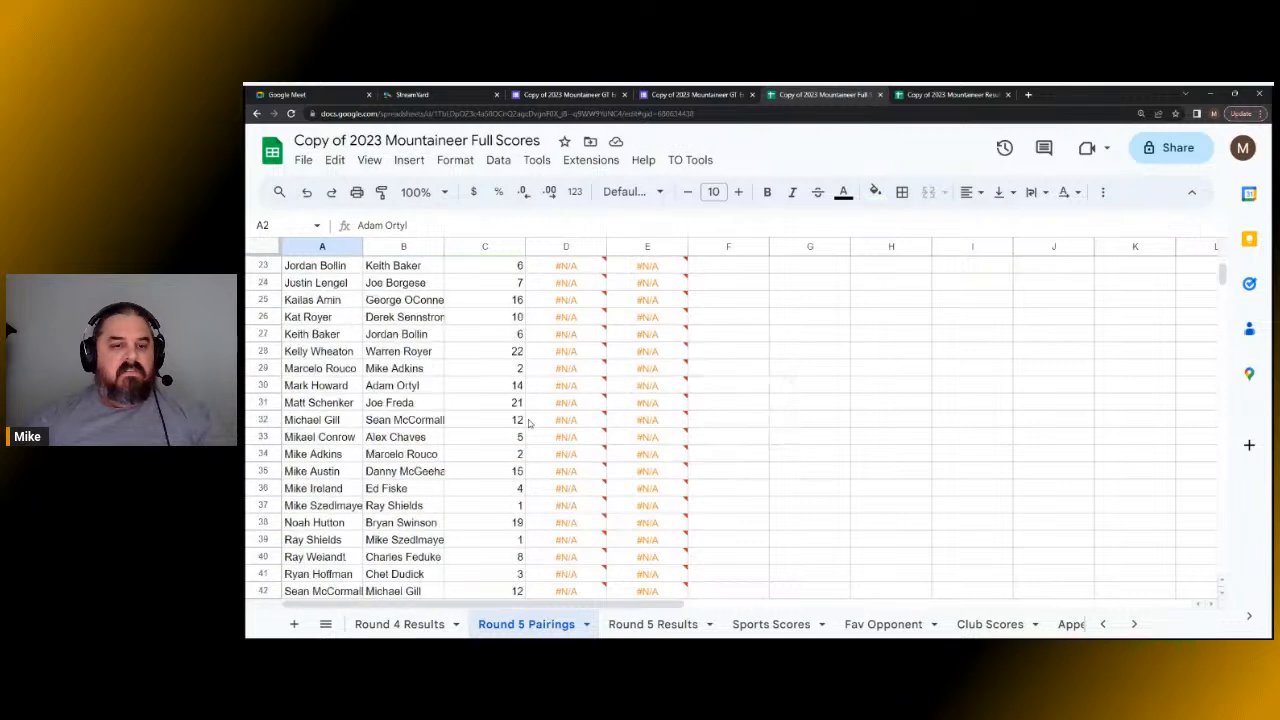
{"action": "left_click", "coordinate": [503, 511], "text": "shift"}
{"action": "key", "text": "Delete"}
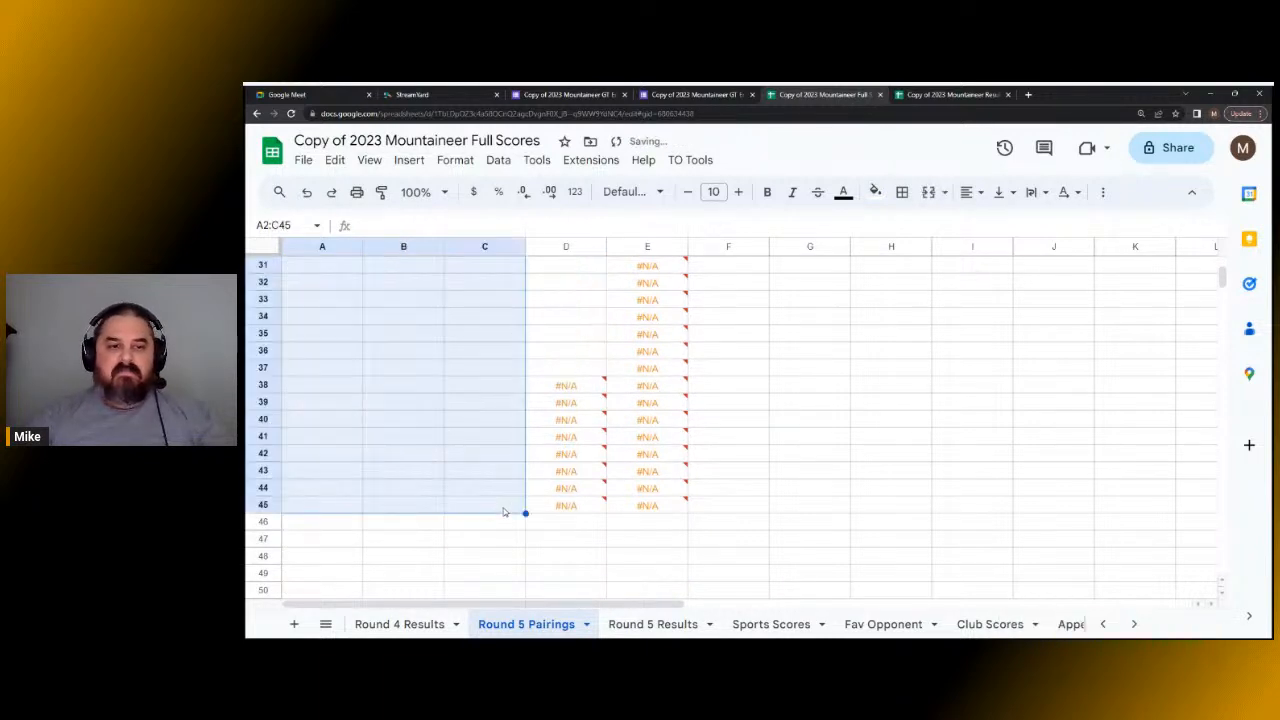
{"action": "scroll", "coordinate": [495, 470], "scroll_direction": "up", "scroll_amount": 4}
{"action": "scroll", "coordinate": [492, 452], "scroll_direction": "up", "scroll_amount": 6}
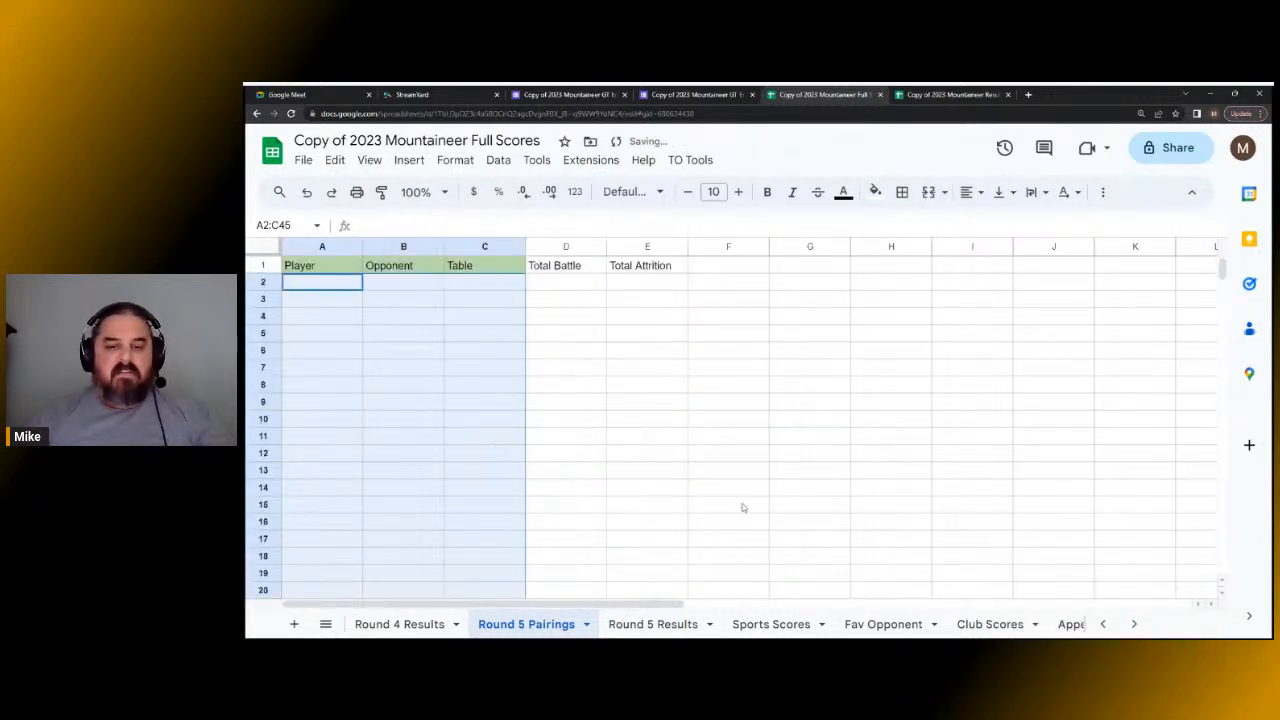
Scroll the sheet list to its end and switch to Appearance Scores
{"action": "left_click", "coordinate": [1105, 624]}
{"action": "left_click", "coordinate": [1105, 624]}
{"action": "left_click", "coordinate": [1105, 624]}
{"action": "left_click", "coordinate": [1135, 624]}
{"action": "left_click", "coordinate": [1135, 624]}
{"action": "left_click", "coordinate": [1135, 624]}
{"action": "left_click", "coordinate": [1135, 624]}
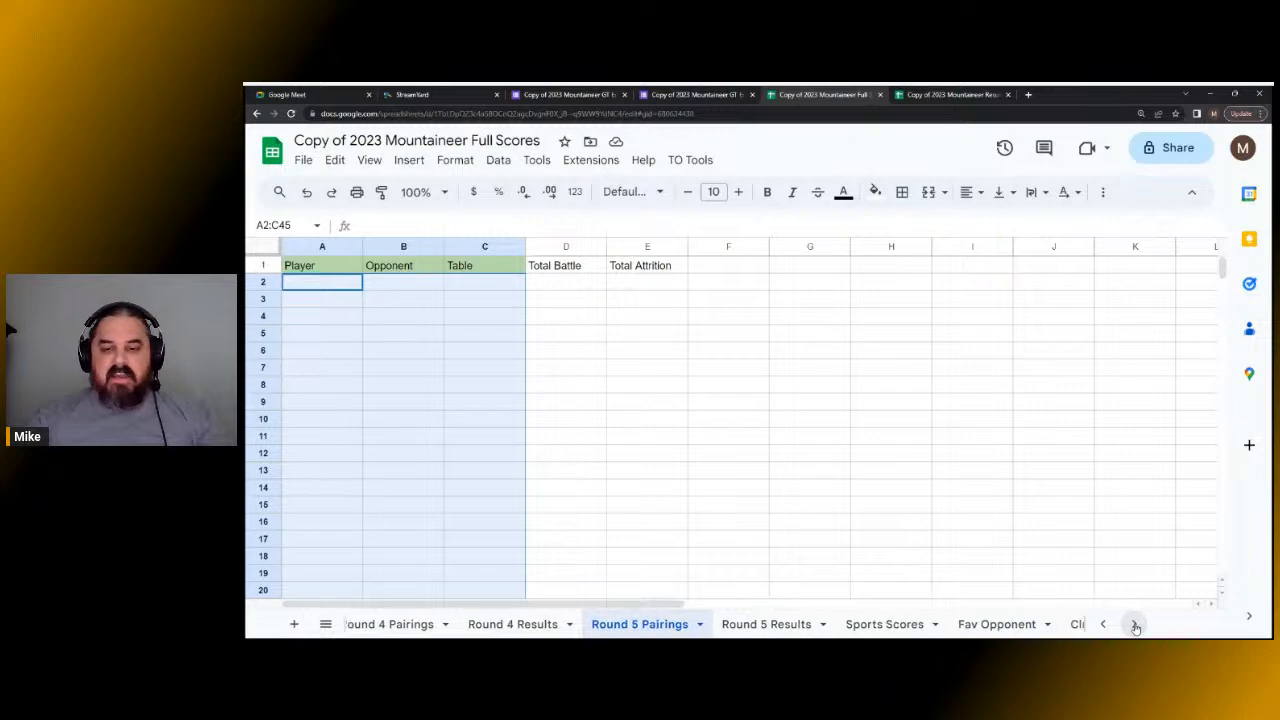
{"action": "left_click", "coordinate": [1135, 624]}
{"action": "left_click", "coordinate": [688, 630]}
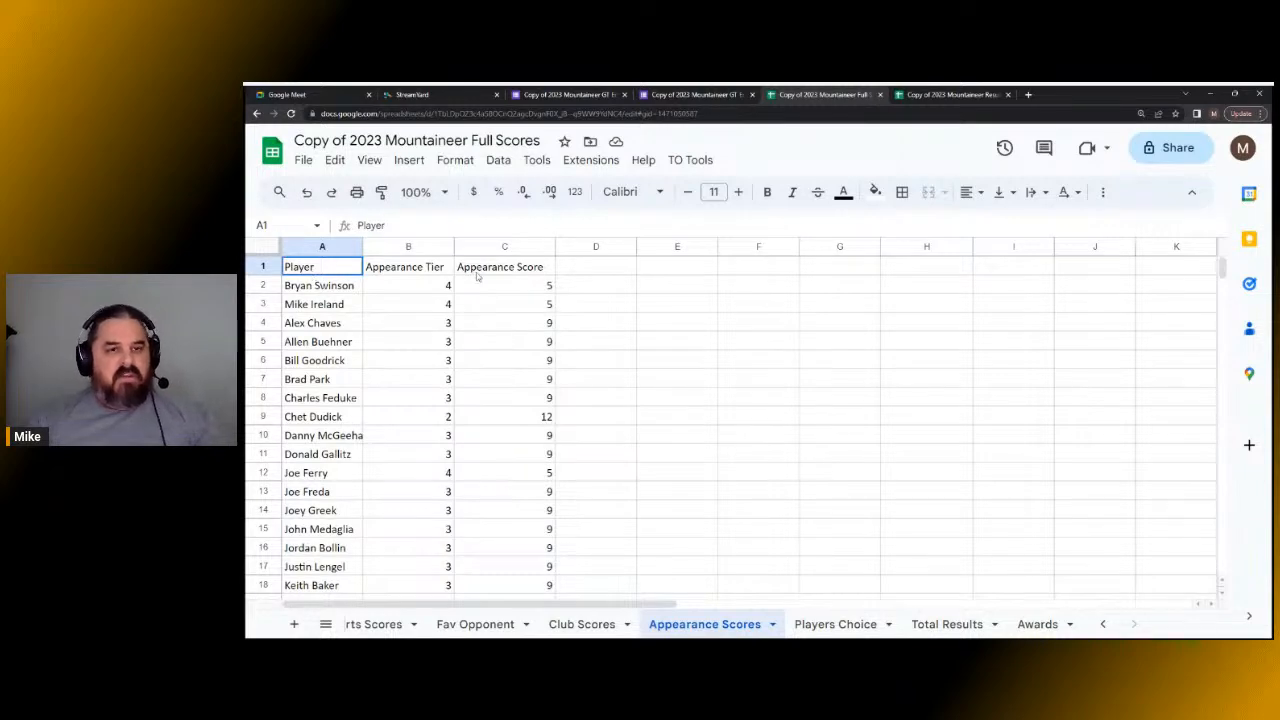
Fill the A1:C1 header cells with bright green
{"action": "left_click", "coordinate": [478, 271], "text": "ctrl"}
{"action": "left_click", "coordinate": [385, 272], "text": "ctrl"}
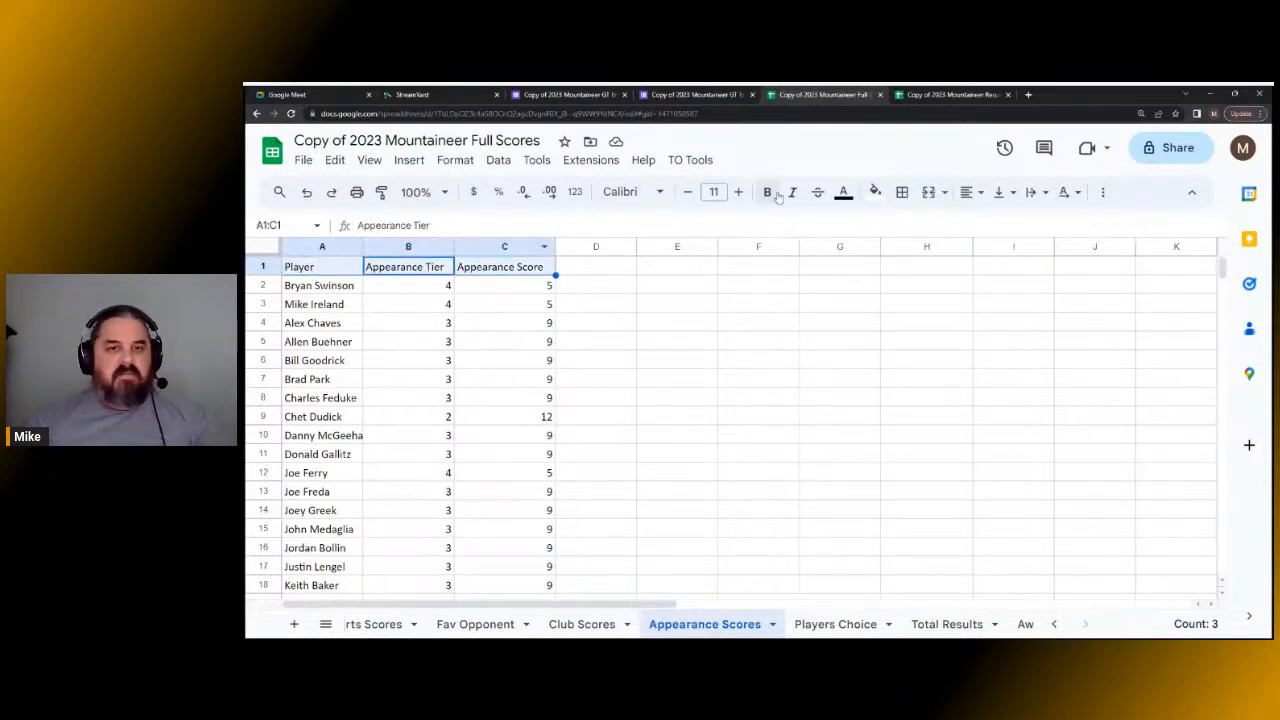
{"action": "left_click", "coordinate": [875, 192]}
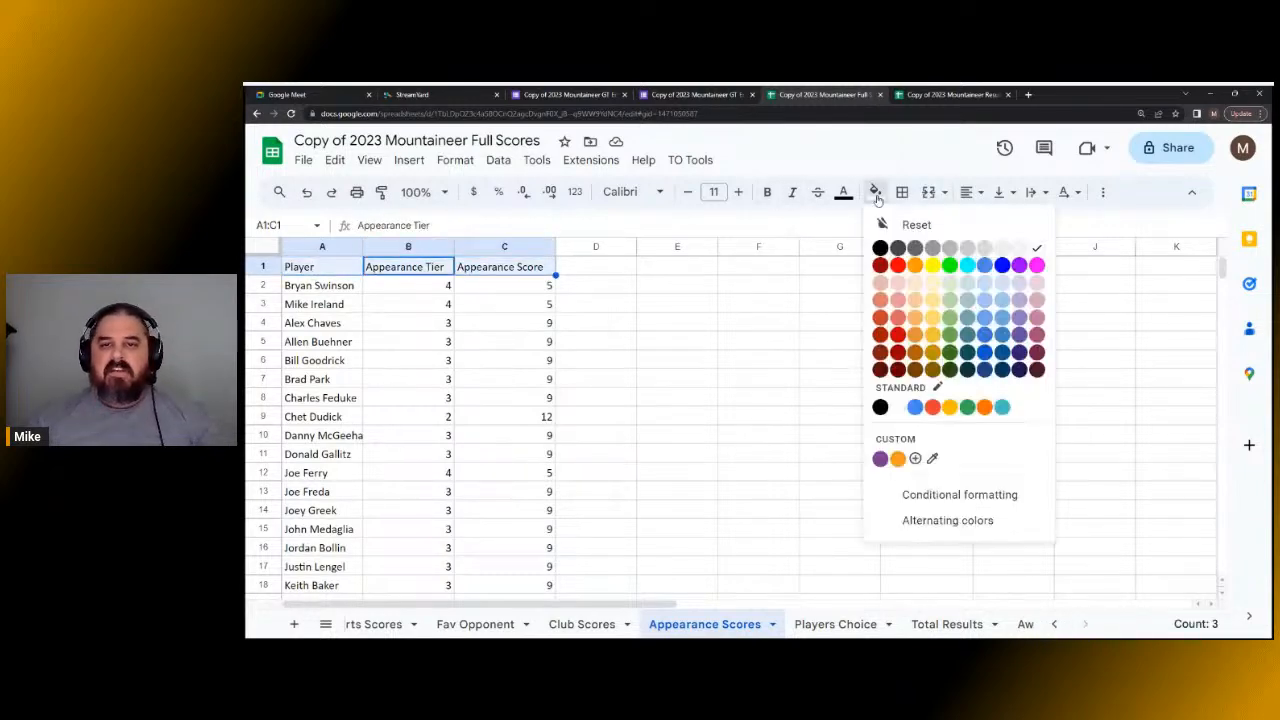
{"action": "left_click", "coordinate": [951, 271]}
Delete the old player, tier and score data in A2:C45
{"action": "left_click", "coordinate": [320, 289]}
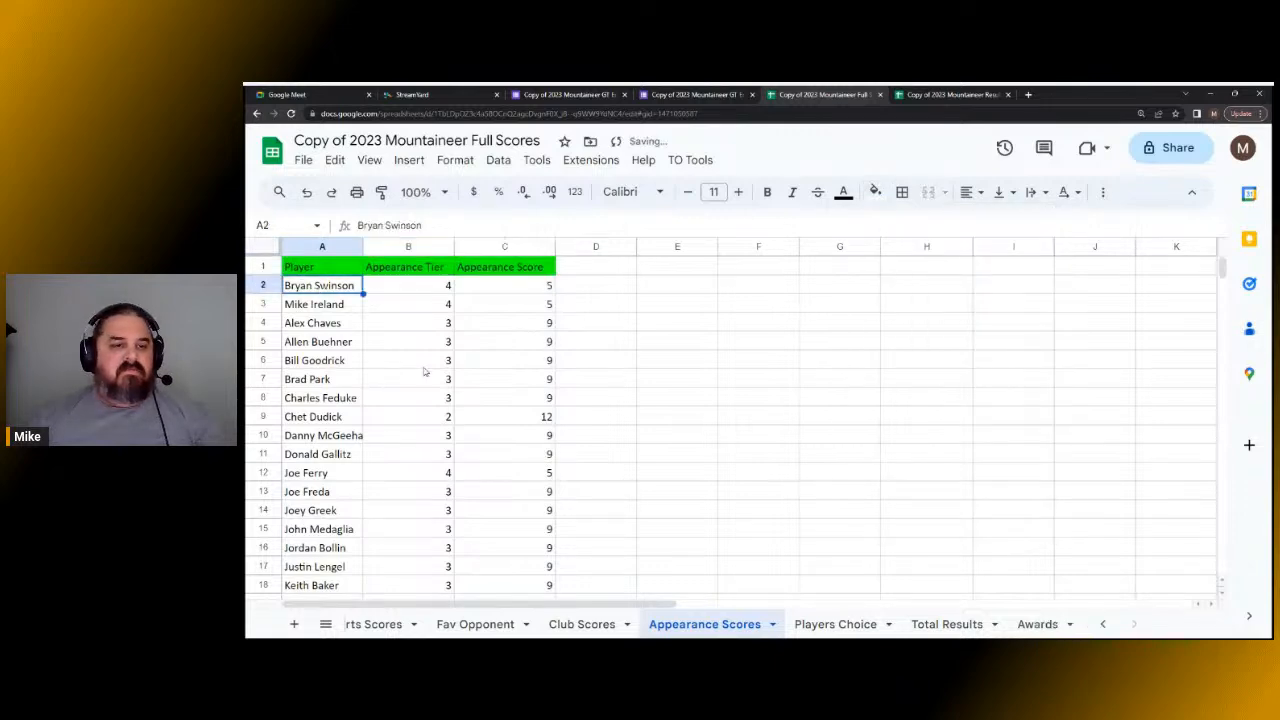
{"action": "scroll", "coordinate": [519, 468], "scroll_direction": "down", "scroll_amount": 10}
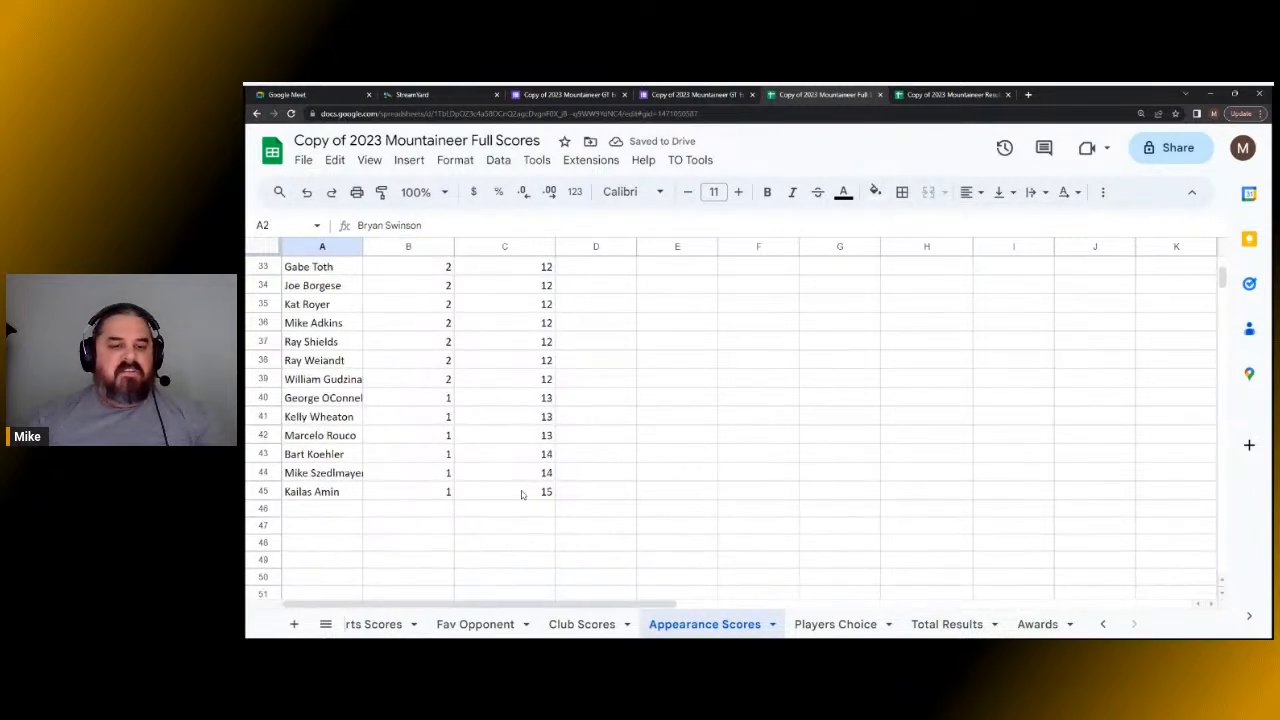
{"action": "left_click", "coordinate": [521, 495], "text": "shift"}
{"action": "key", "text": "Delete"}
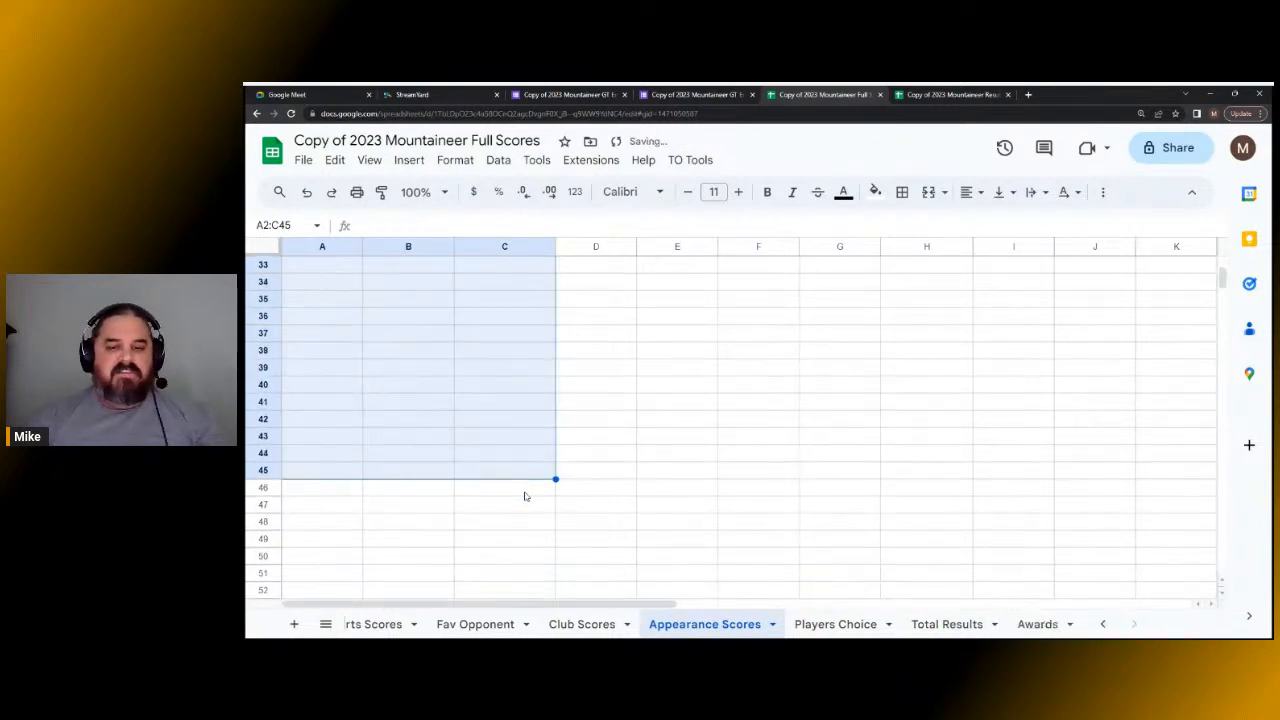
{"action": "scroll", "coordinate": [524, 496], "scroll_direction": "up", "scroll_amount": 10}
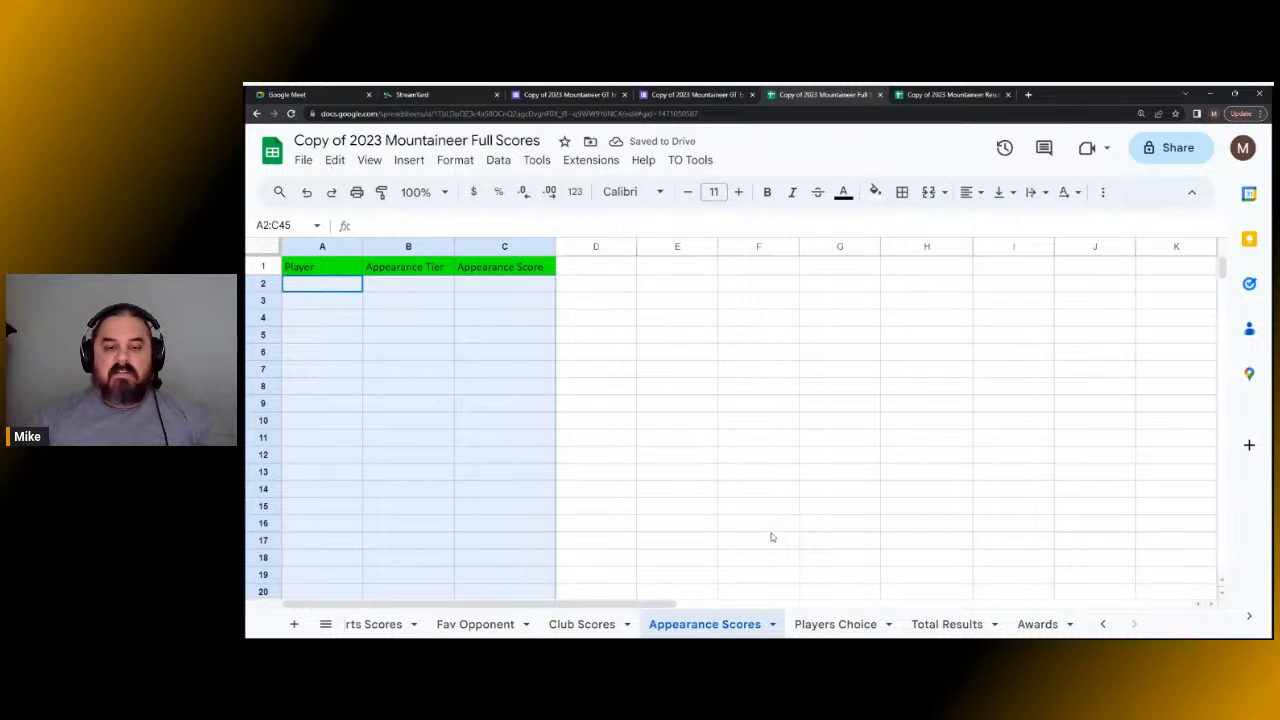
{"action": "left_click", "coordinate": [827, 628]}
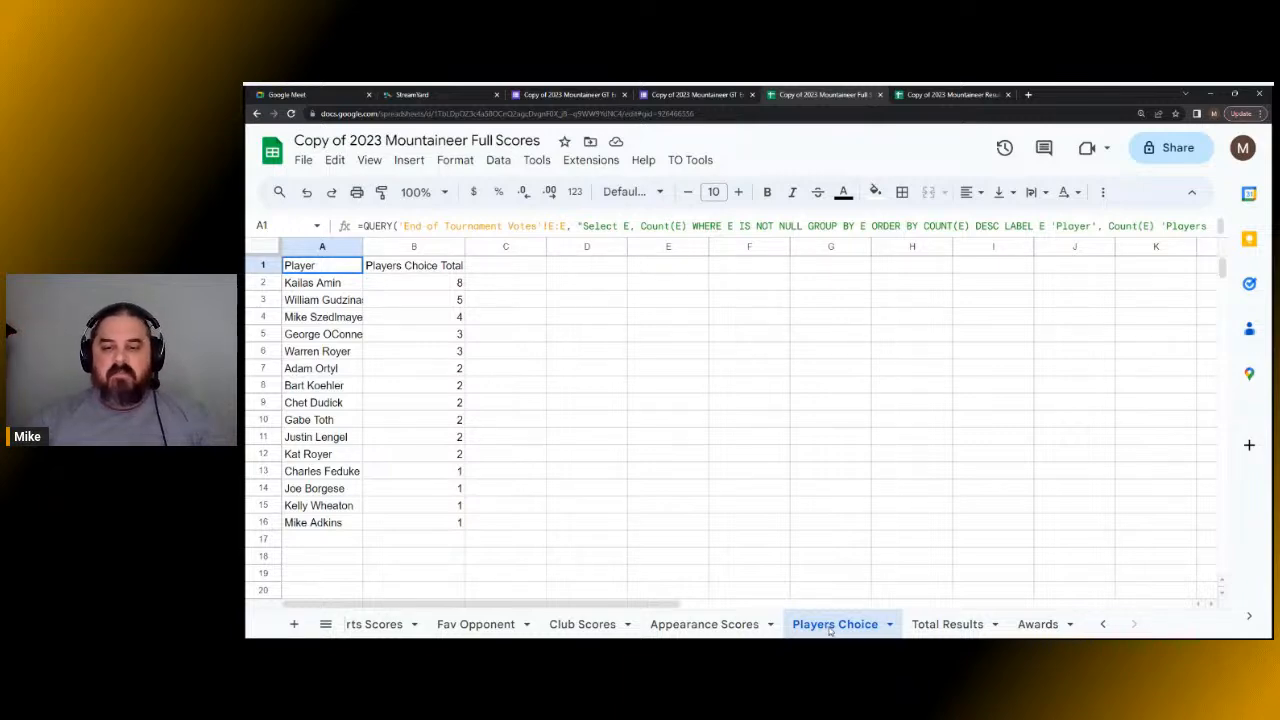
Look over the Fav Opponent and Sports Scores sheets, then open Form Responses
{"action": "left_click", "coordinate": [497, 626]}
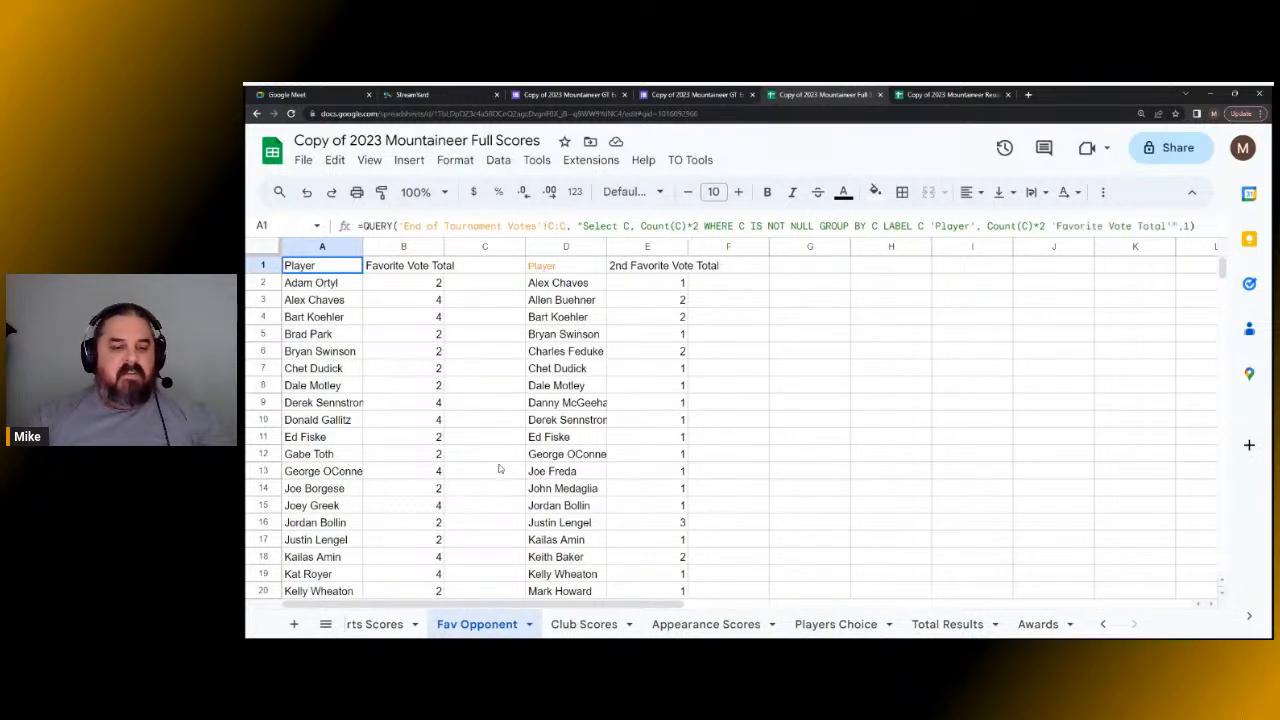
{"action": "left_click", "coordinate": [370, 624]}
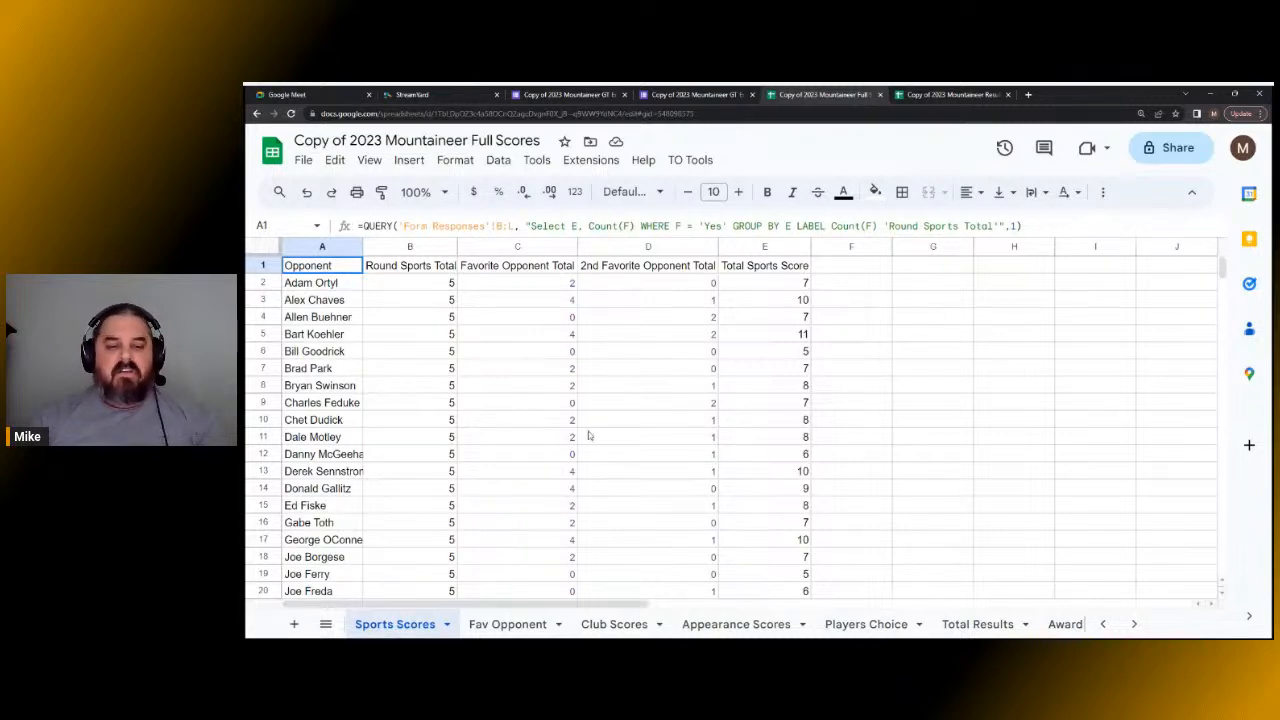
{"action": "left_click", "coordinate": [1105, 625]}
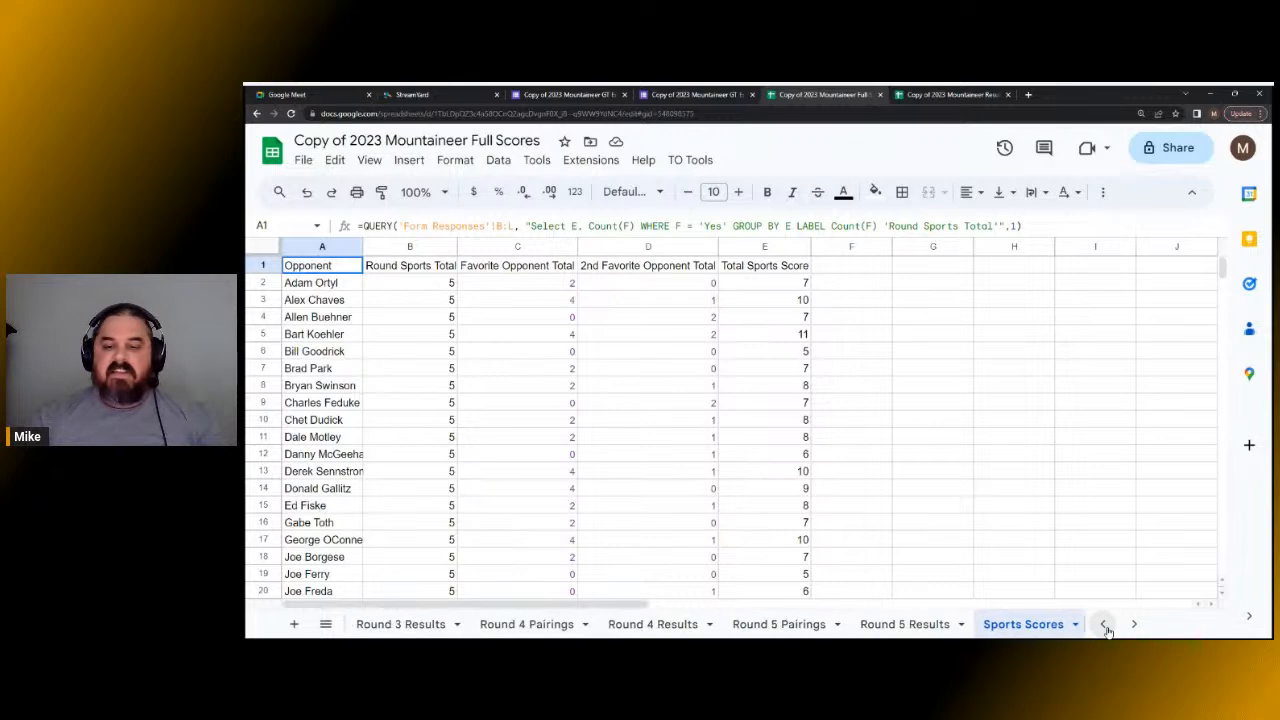
{"action": "left_click", "coordinate": [1105, 625]}
{"action": "left_click", "coordinate": [1105, 625]}
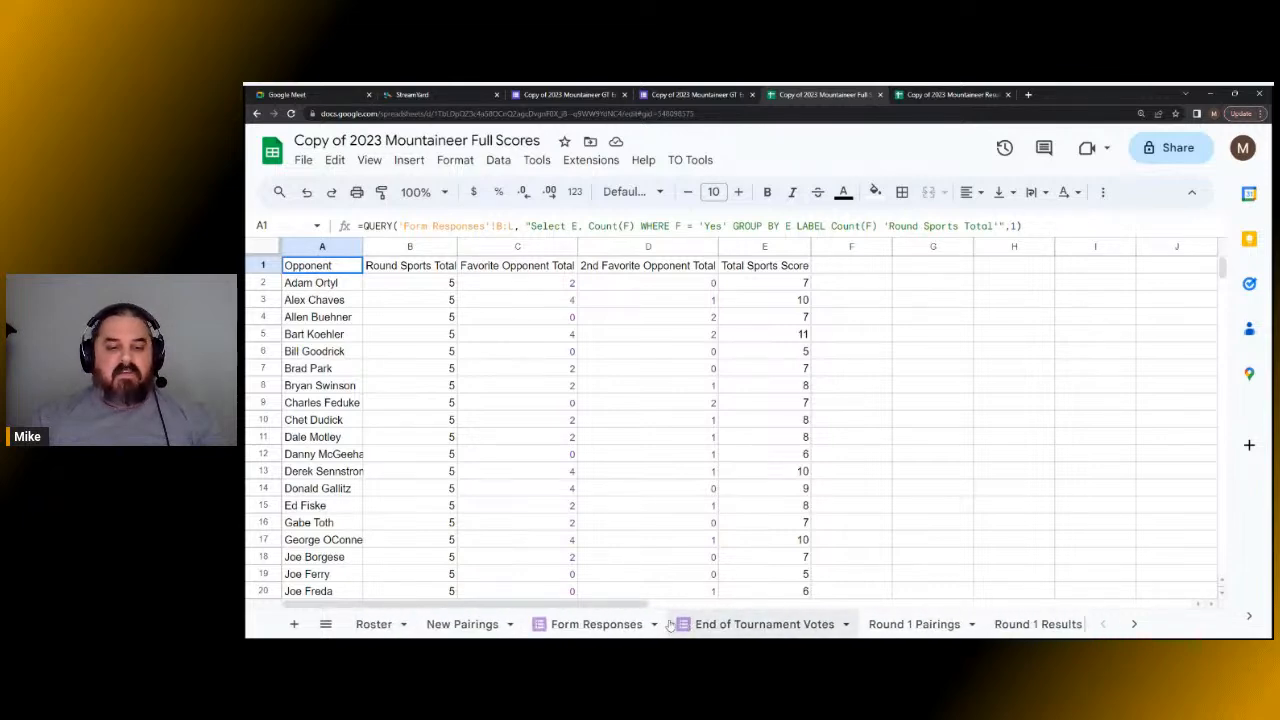
{"action": "left_click", "coordinate": [615, 626]}
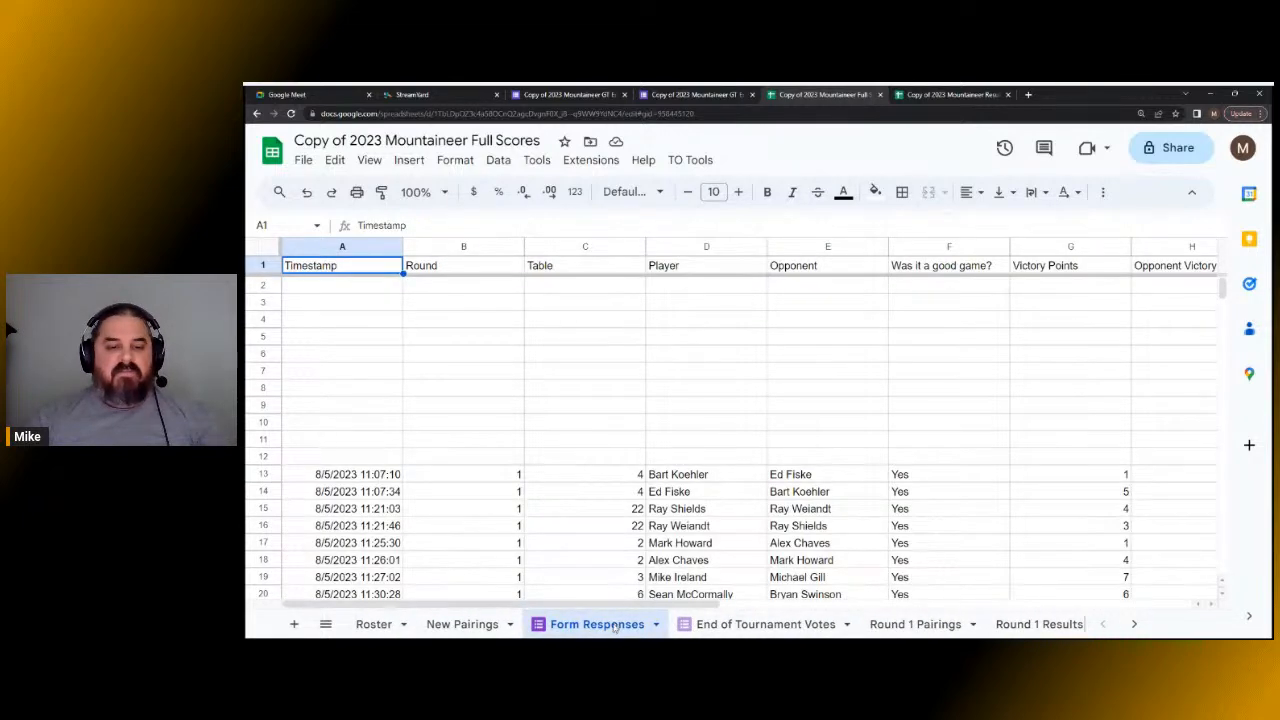
Glance at End of Tournament Votes, then scroll through Form Responses
{"action": "left_click", "coordinate": [734, 627]}
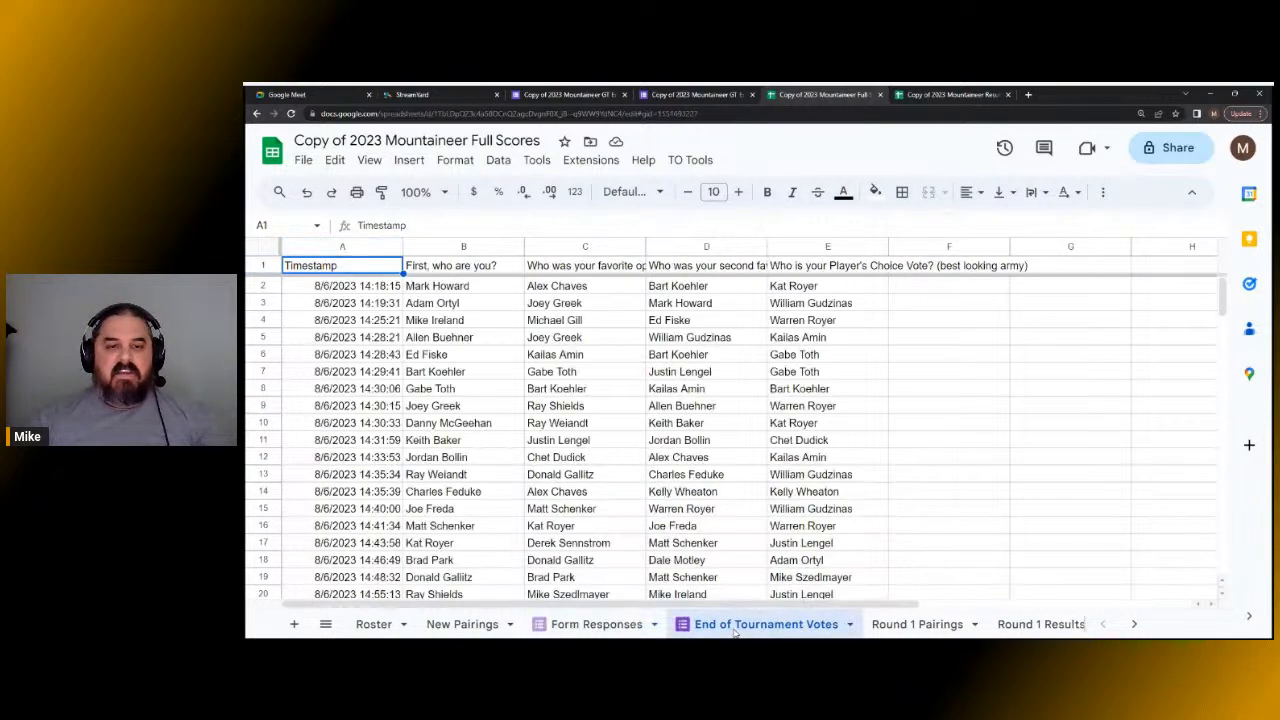
{"action": "left_click", "coordinate": [597, 625]}
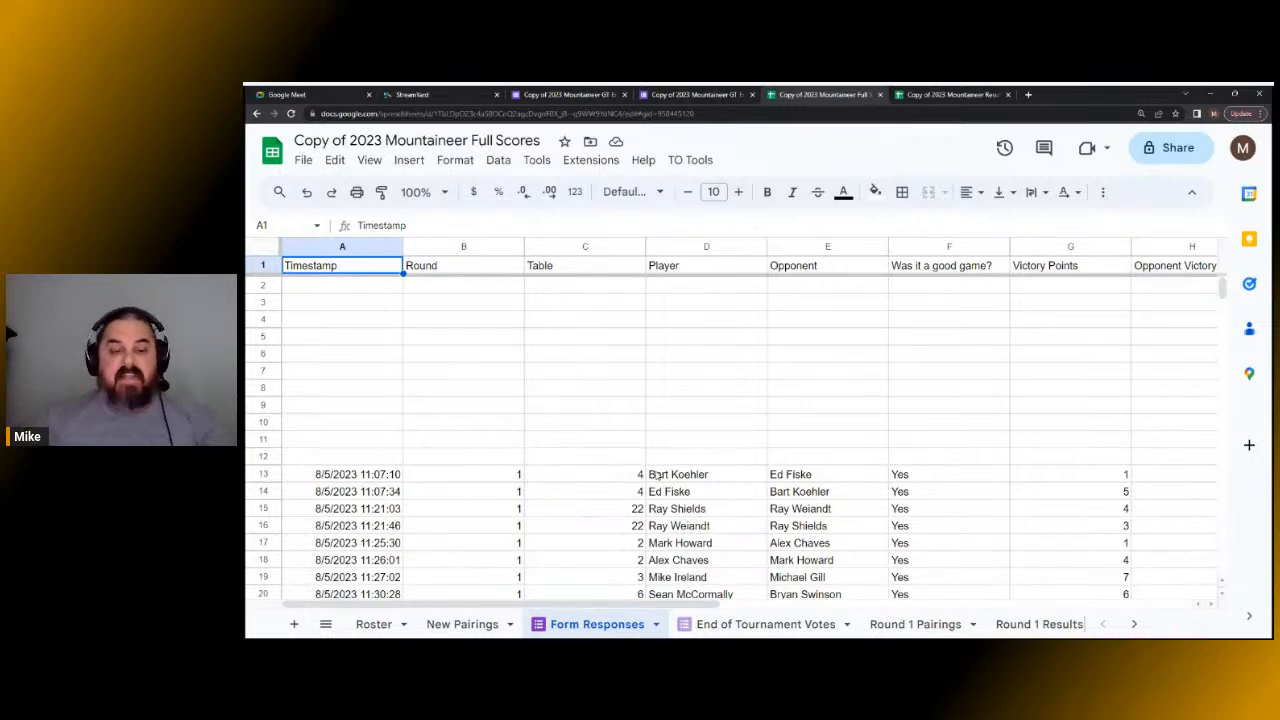
{"action": "scroll", "coordinate": [744, 489], "scroll_direction": "down", "scroll_amount": 15}
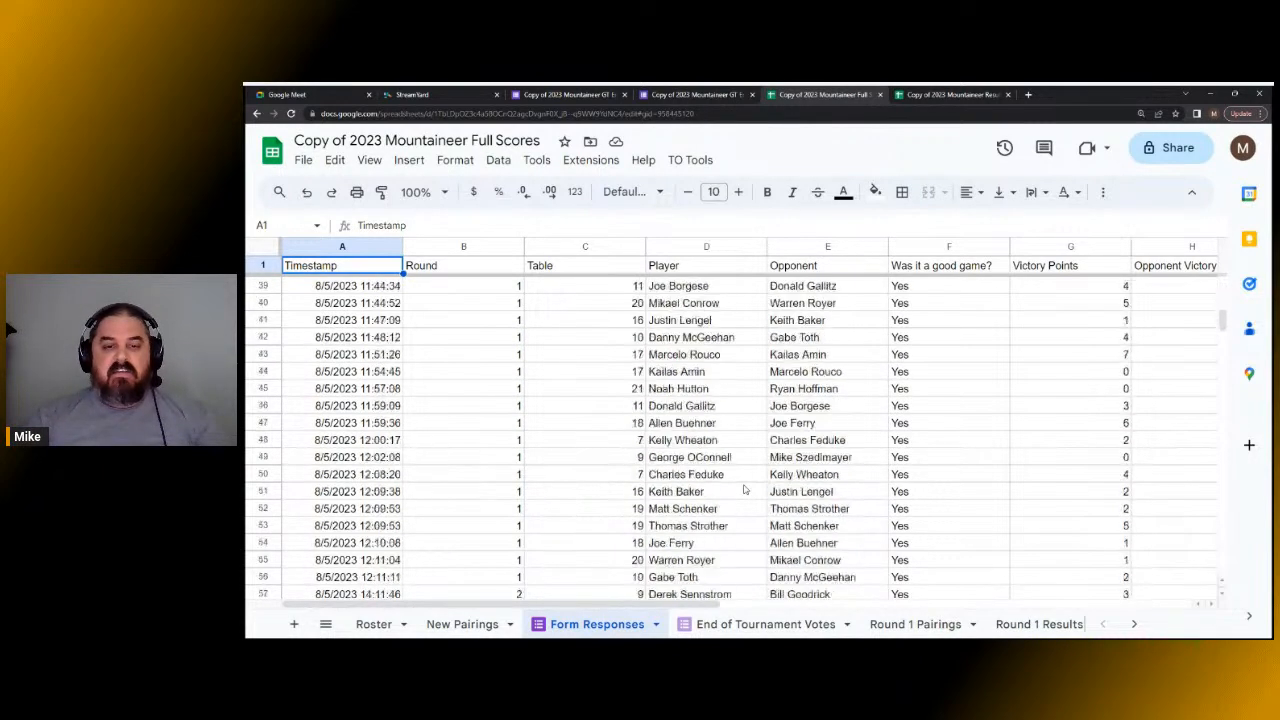
{"action": "scroll", "coordinate": [744, 489], "scroll_direction": "down", "scroll_amount": 10}
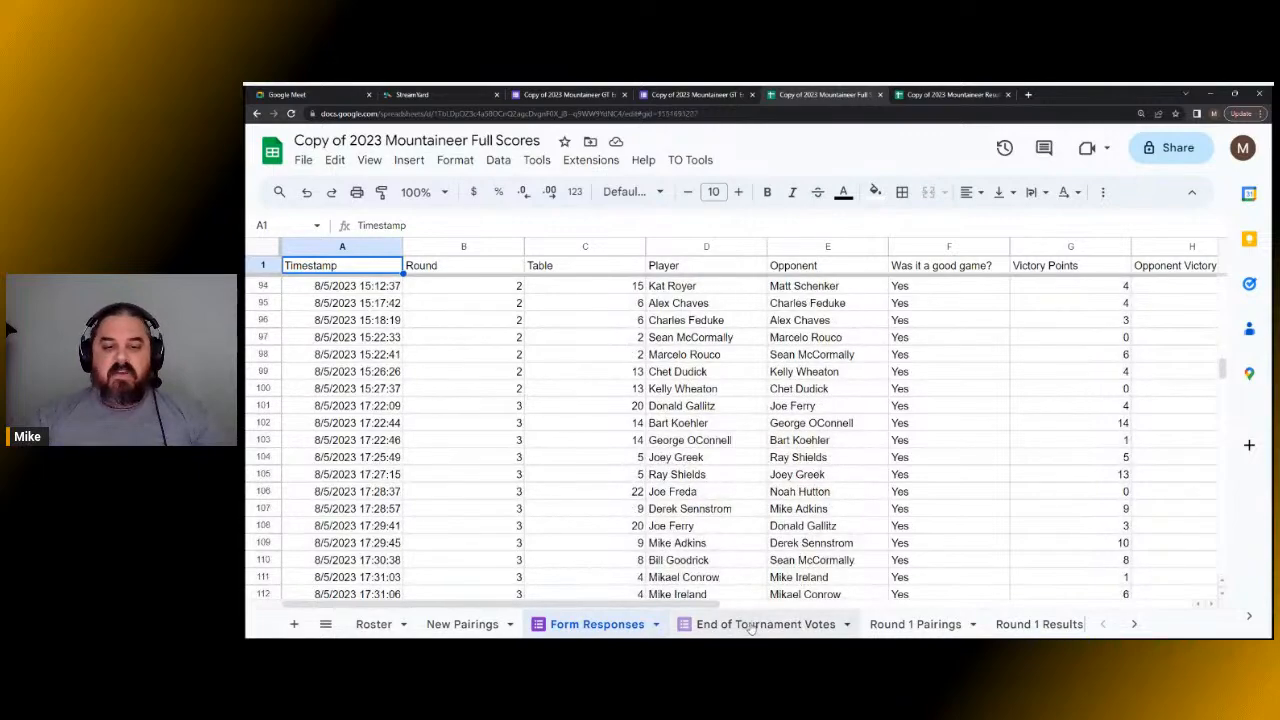
Review the End of Tournament Votes responses, cross-checking game results in Form Responses
{"action": "left_click", "coordinate": [752, 624]}
{"action": "scroll", "coordinate": [718, 420], "scroll_direction": "down", "scroll_amount": 5}
{"action": "scroll", "coordinate": [718, 420], "scroll_direction": "up", "scroll_amount": 10}
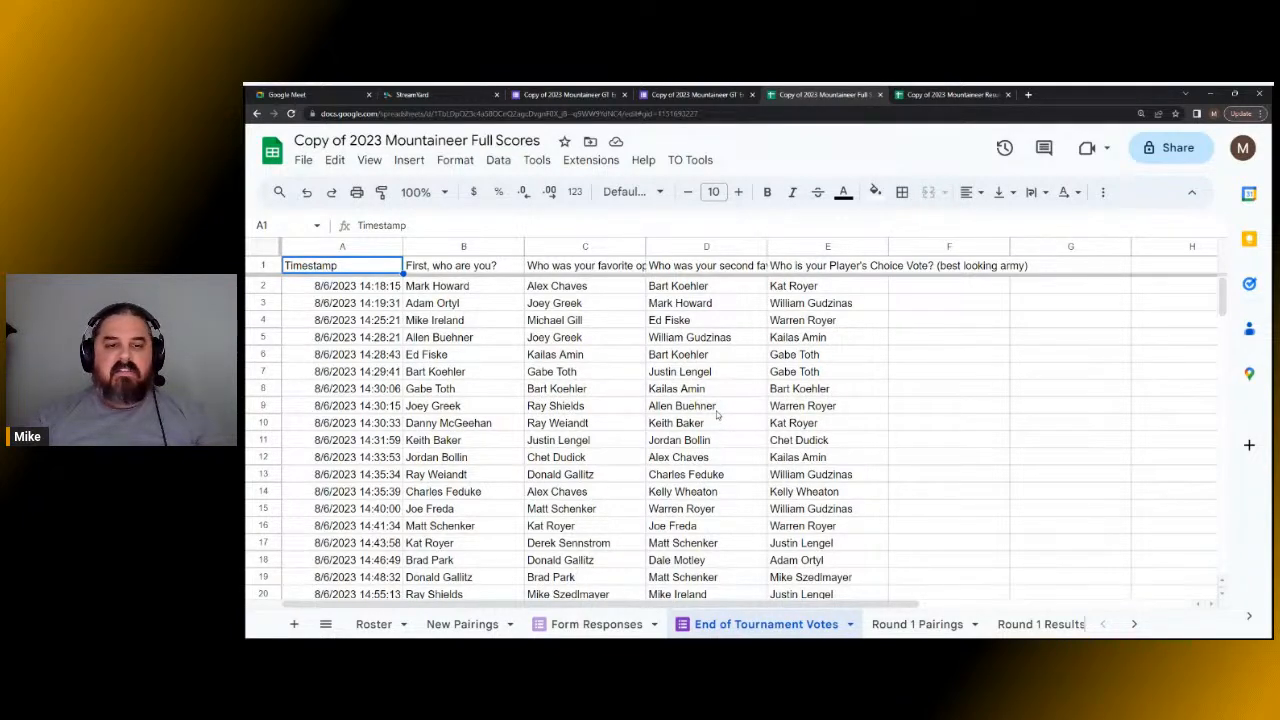
{"action": "scroll", "coordinate": [716, 414], "scroll_direction": "down", "scroll_amount": 2}
{"action": "scroll", "coordinate": [716, 414], "scroll_direction": "up", "scroll_amount": 2}
{"action": "scroll", "coordinate": [362, 385], "scroll_direction": "down", "scroll_amount": 2}
{"action": "scroll", "coordinate": [362, 385], "scroll_direction": "down", "scroll_amount": 7}
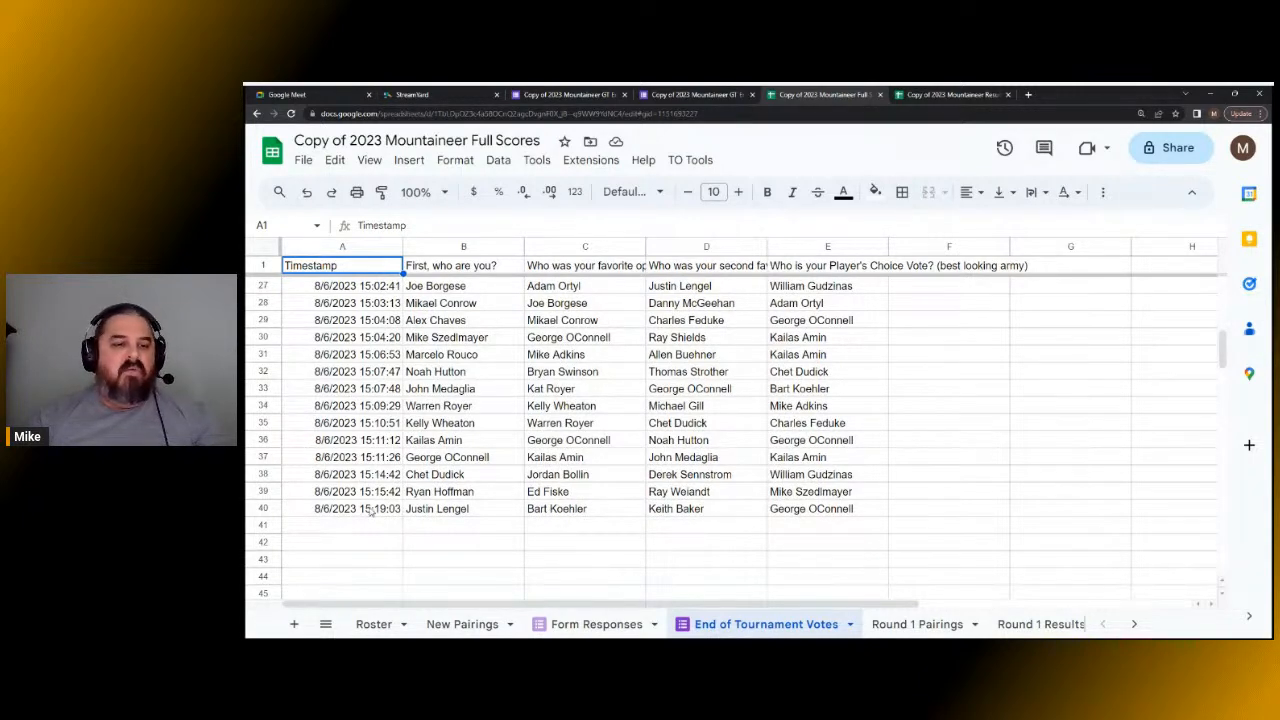
{"action": "scroll", "coordinate": [371, 511], "scroll_direction": "up", "scroll_amount": 8}
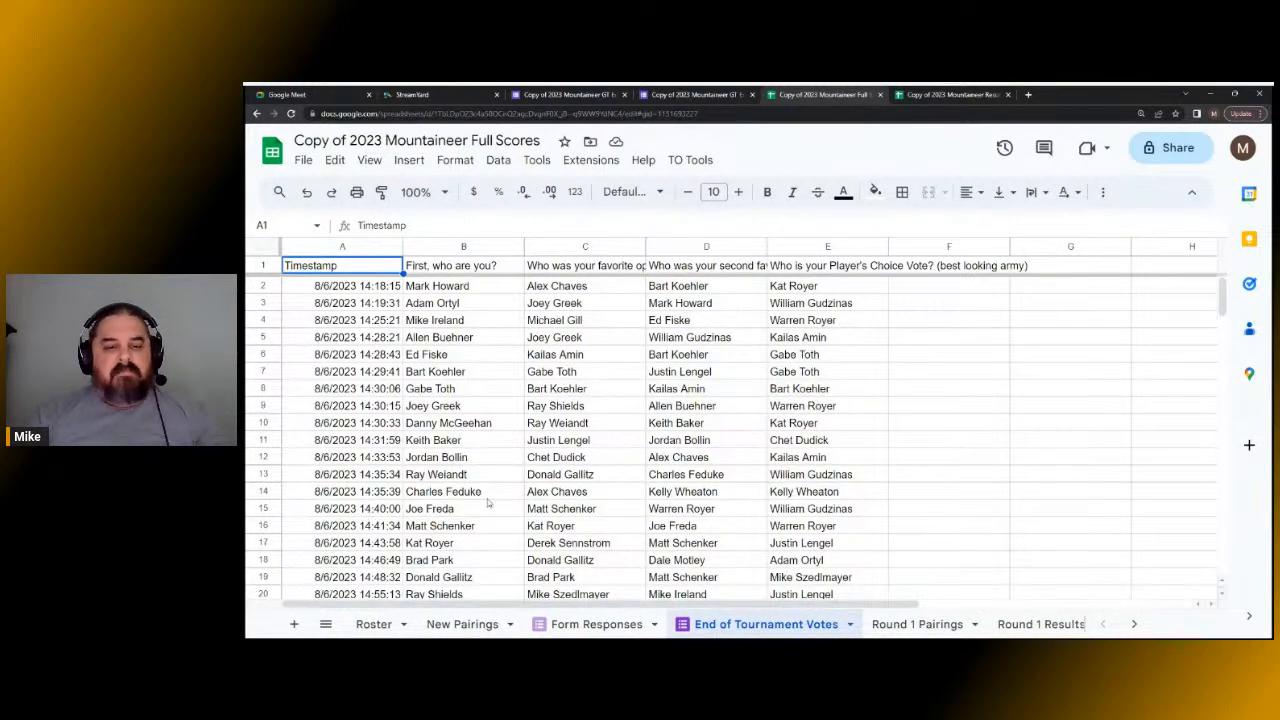
{"action": "left_click", "coordinate": [594, 624]}
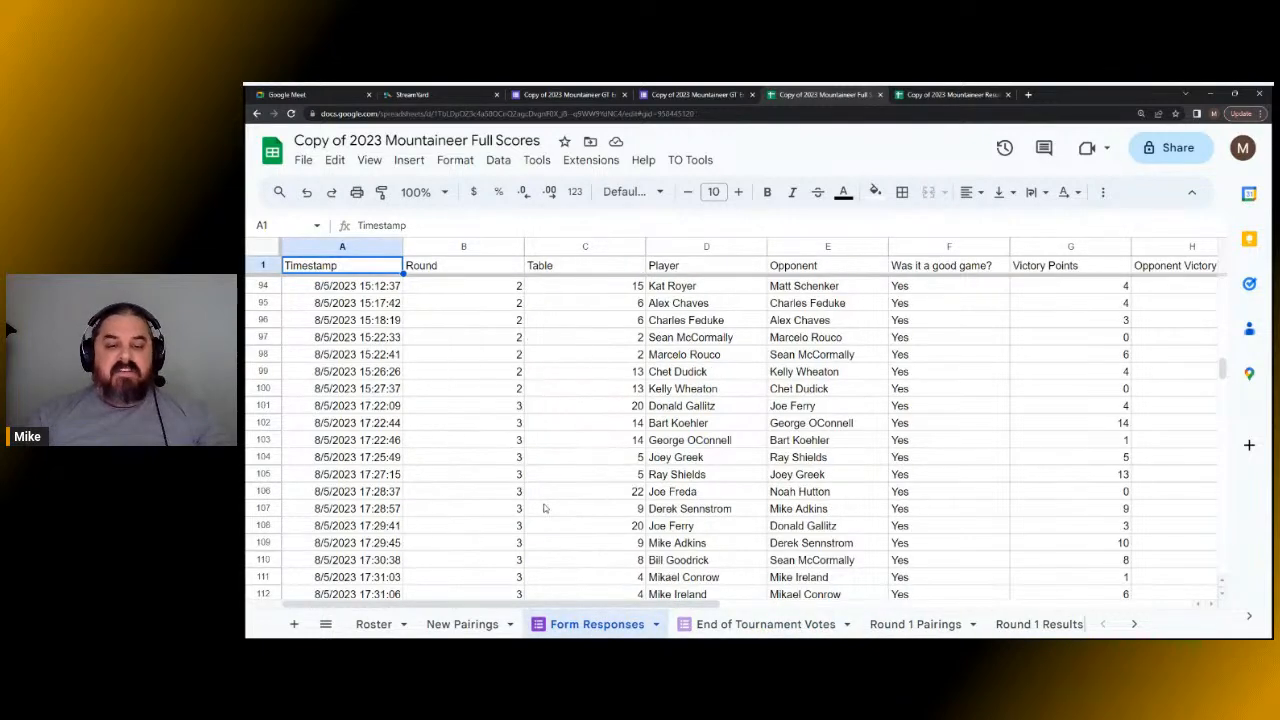
{"action": "left_click", "coordinate": [737, 629]}
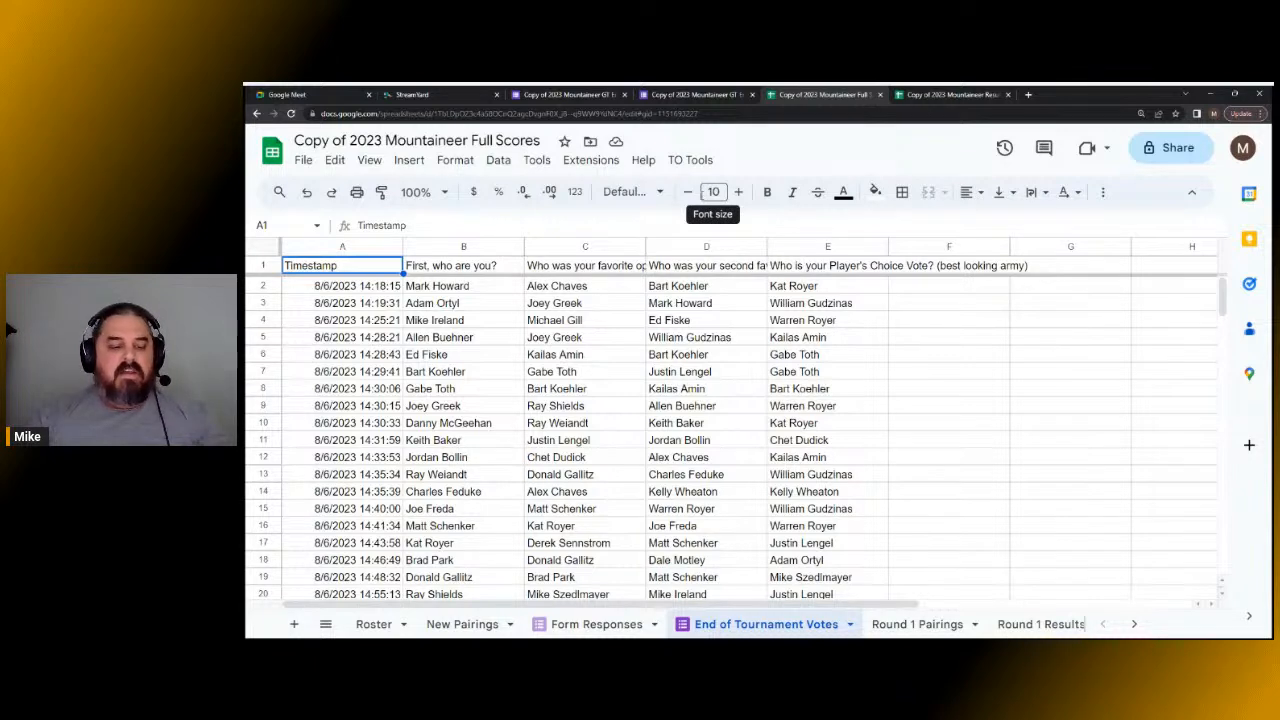
Close the duplicate End of Tournament Voting form and enter 'form' in a new tab
{"action": "left_click", "coordinate": [568, 95]}
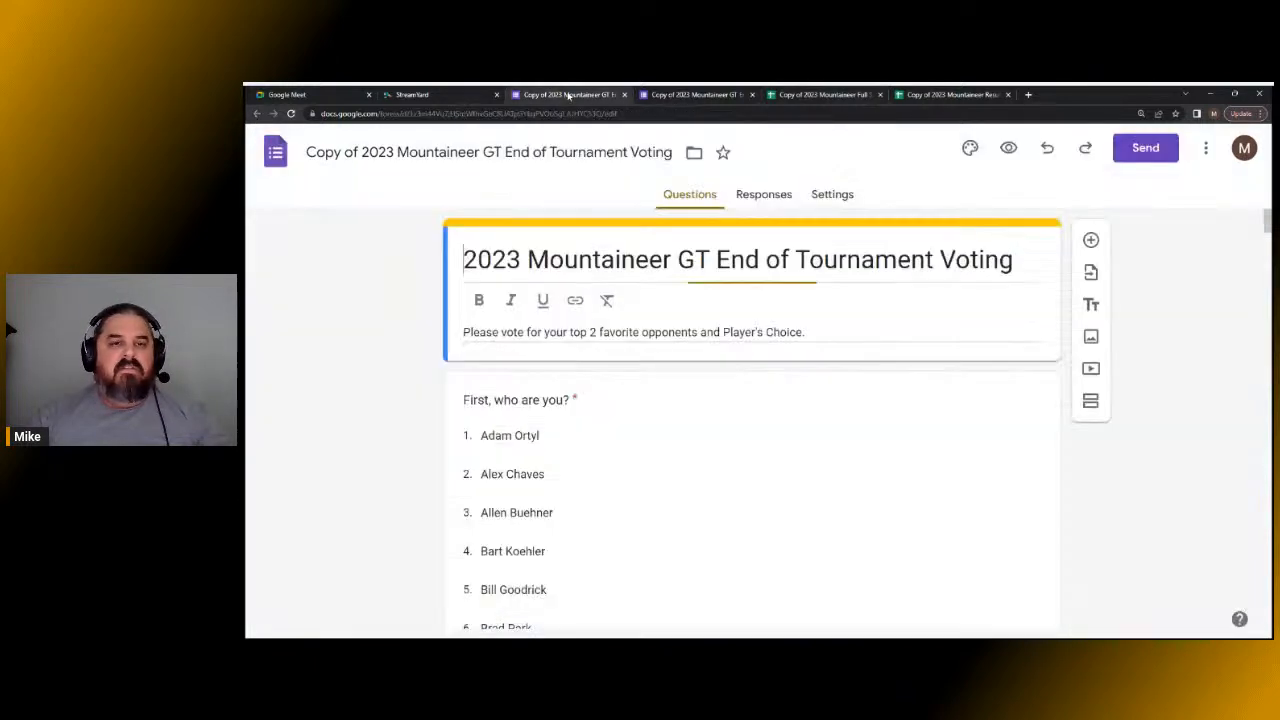
{"action": "left_click", "coordinate": [683, 97]}
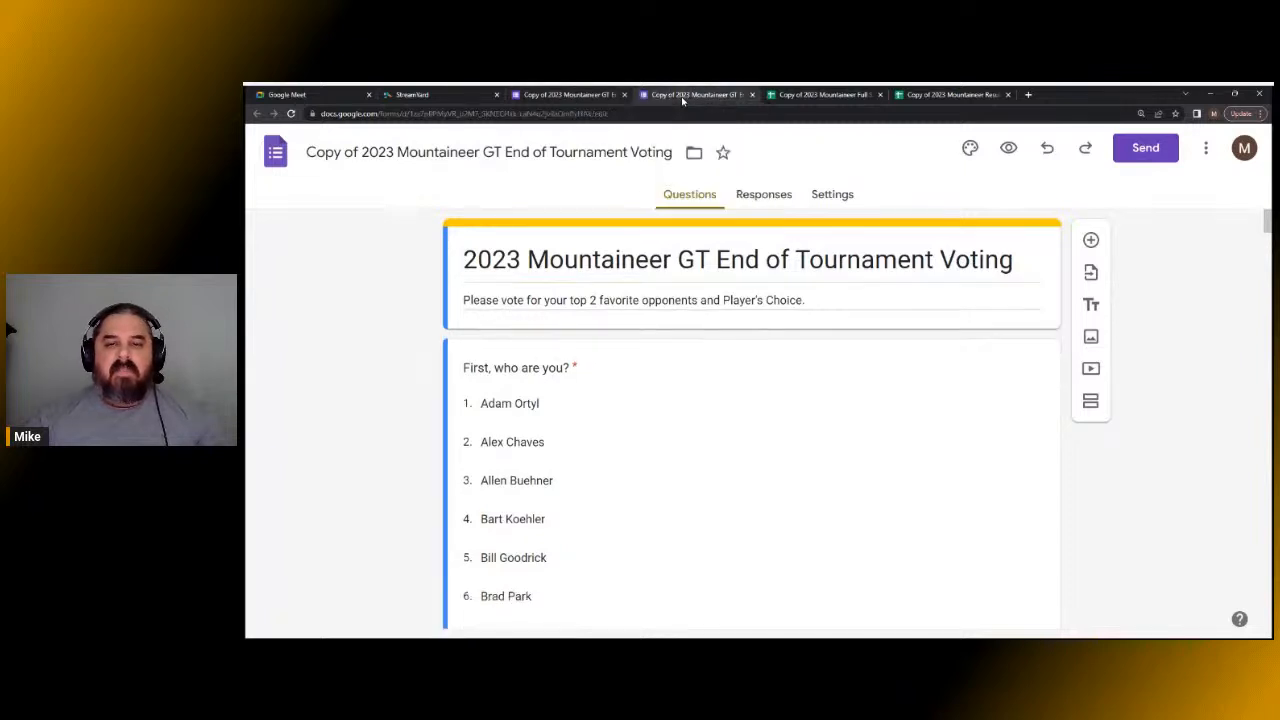
{"action": "left_click", "coordinate": [566, 96]}
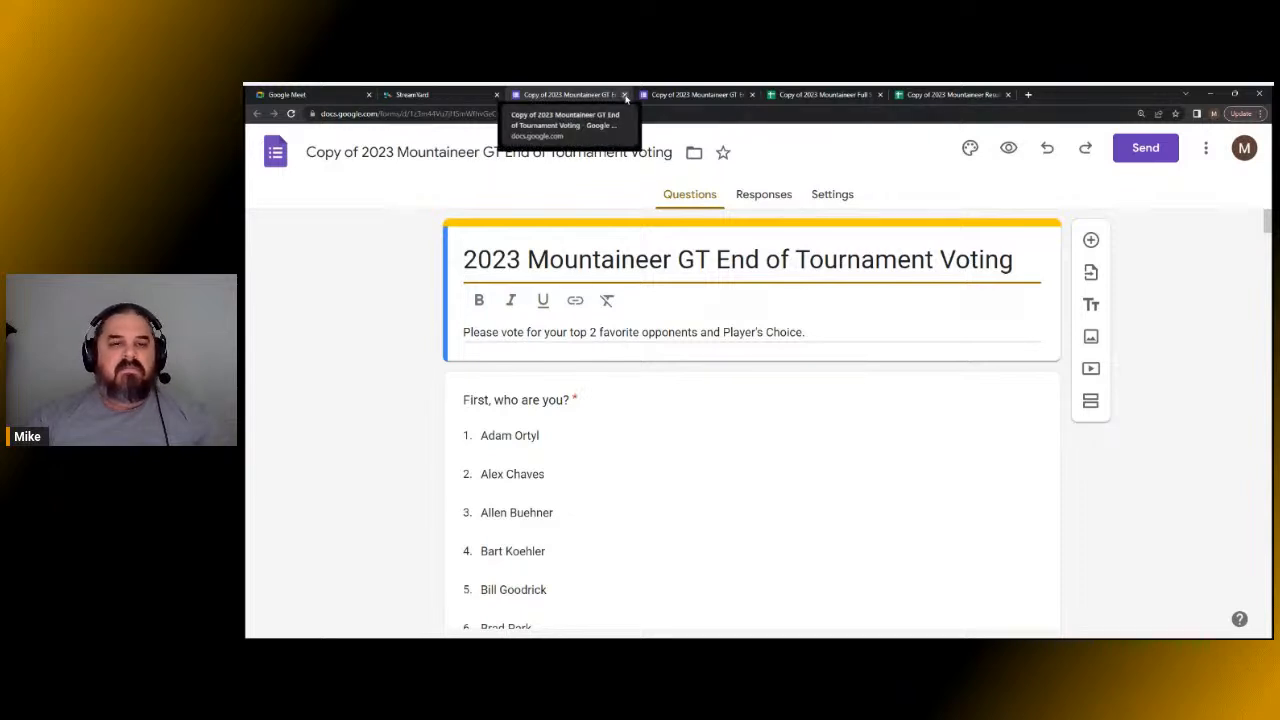
{"action": "left_click", "coordinate": [690, 95]}
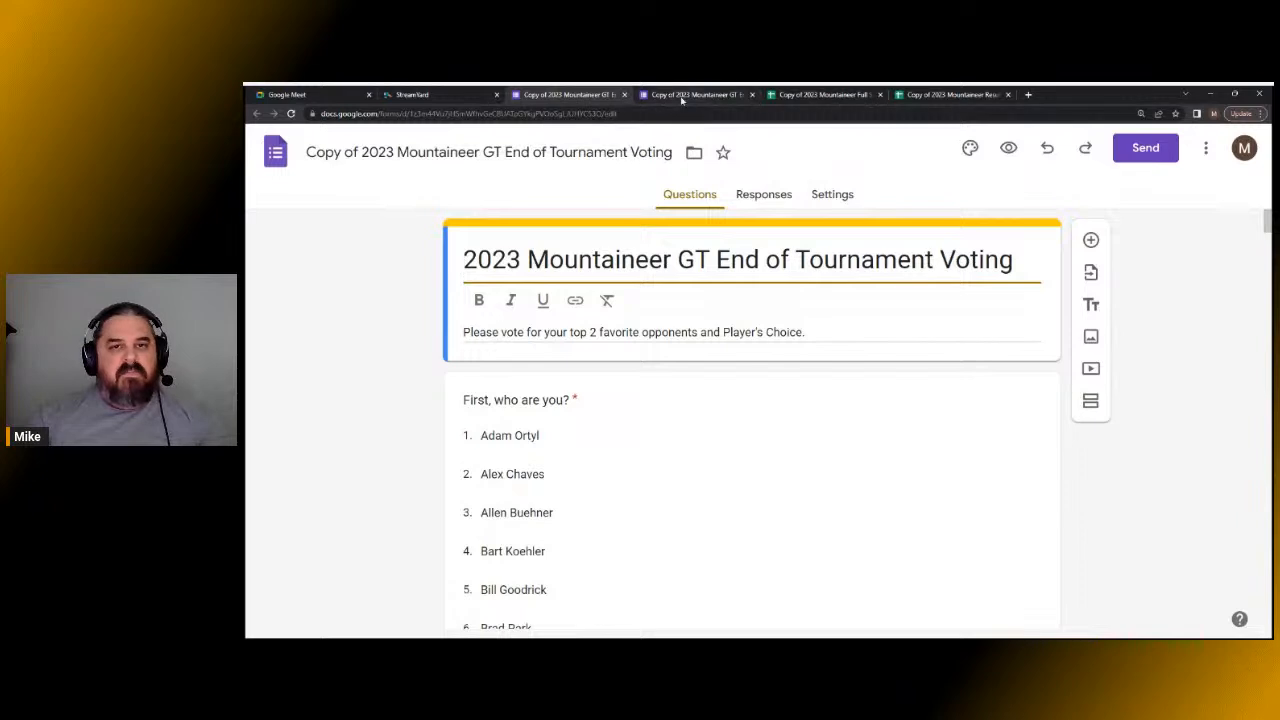
{"action": "left_click", "coordinate": [602, 97]}
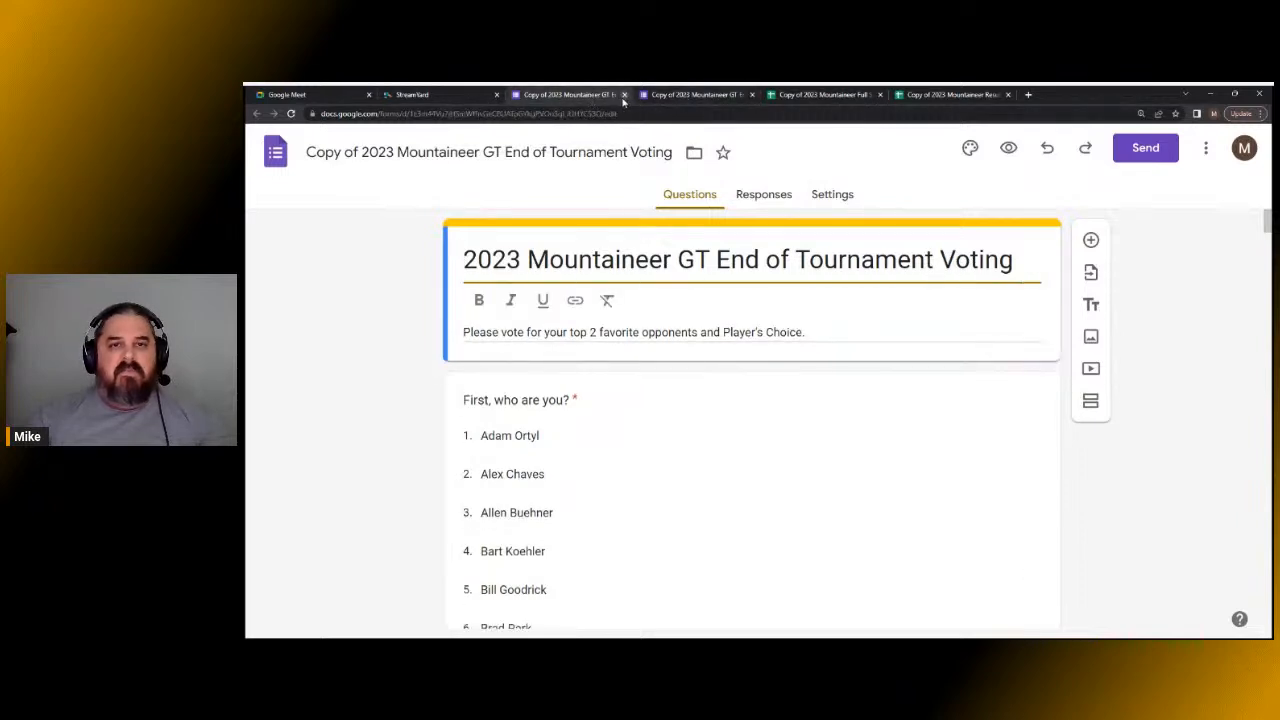
{"action": "left_click", "coordinate": [668, 96]}
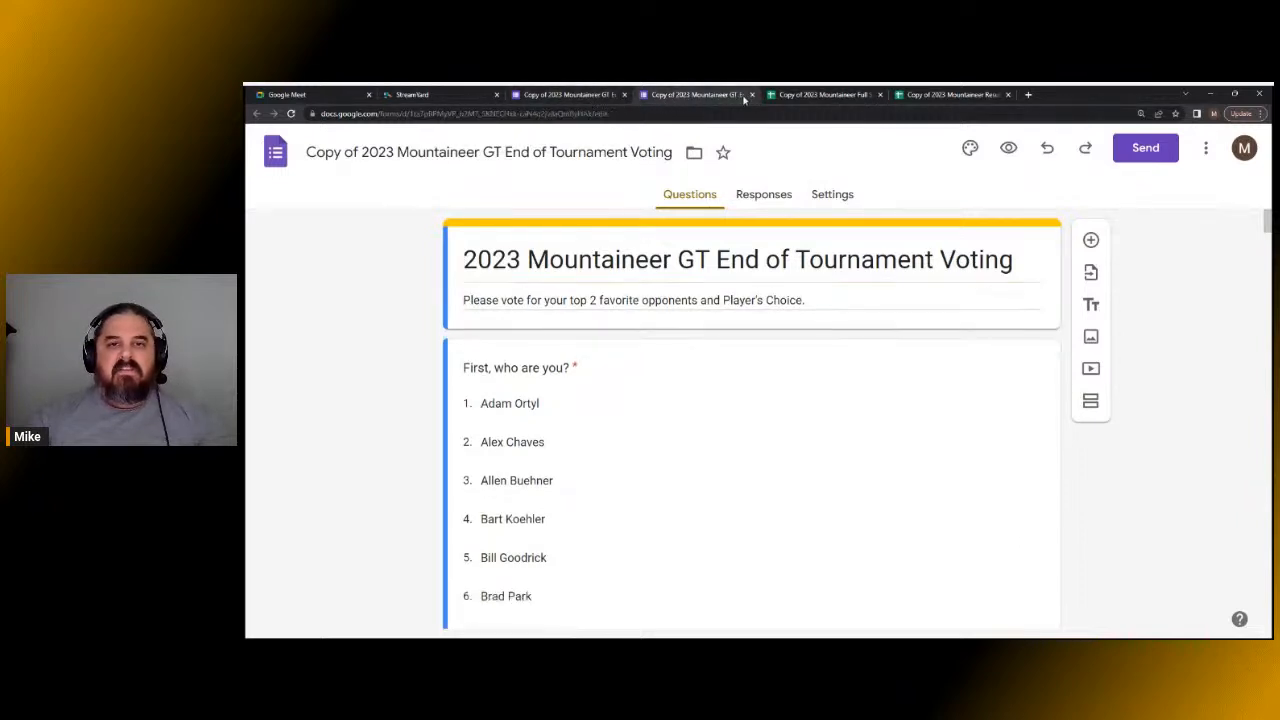
{"action": "left_click", "coordinate": [607, 96]}
{"action": "left_click", "coordinate": [624, 95]}
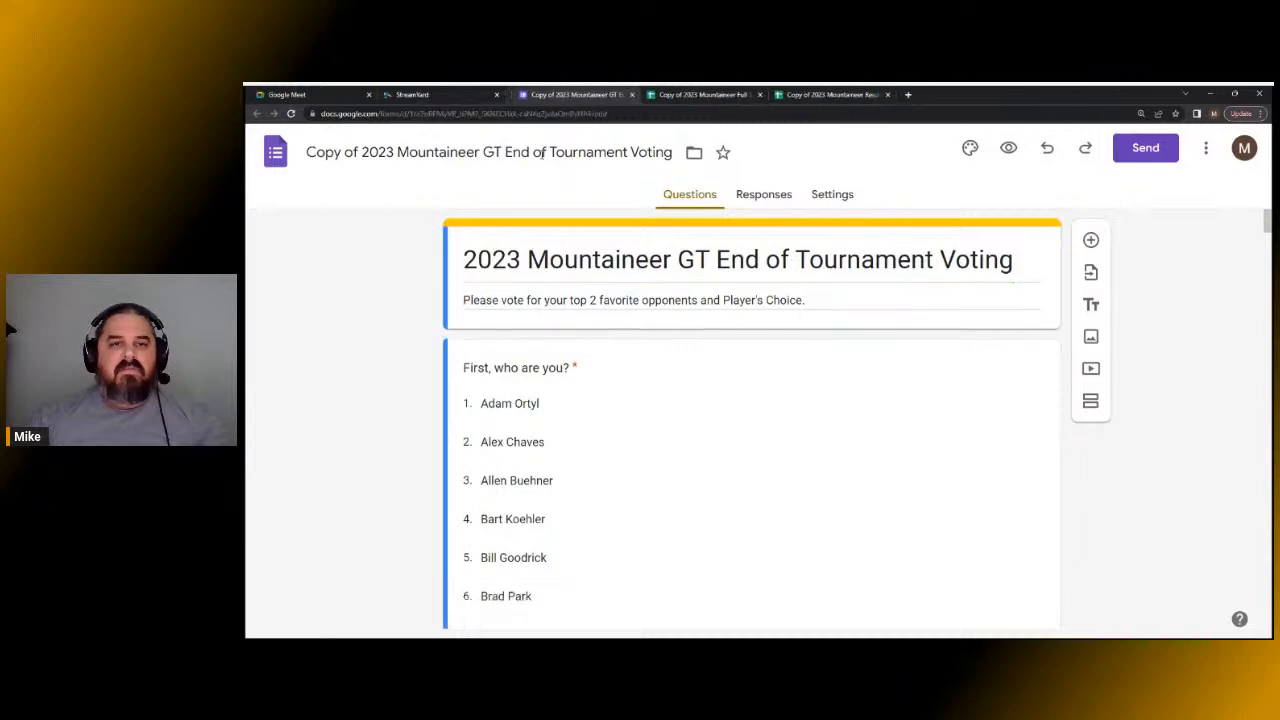
{"action": "left_click", "coordinate": [904, 95]}
{"action": "type", "text": "form"}
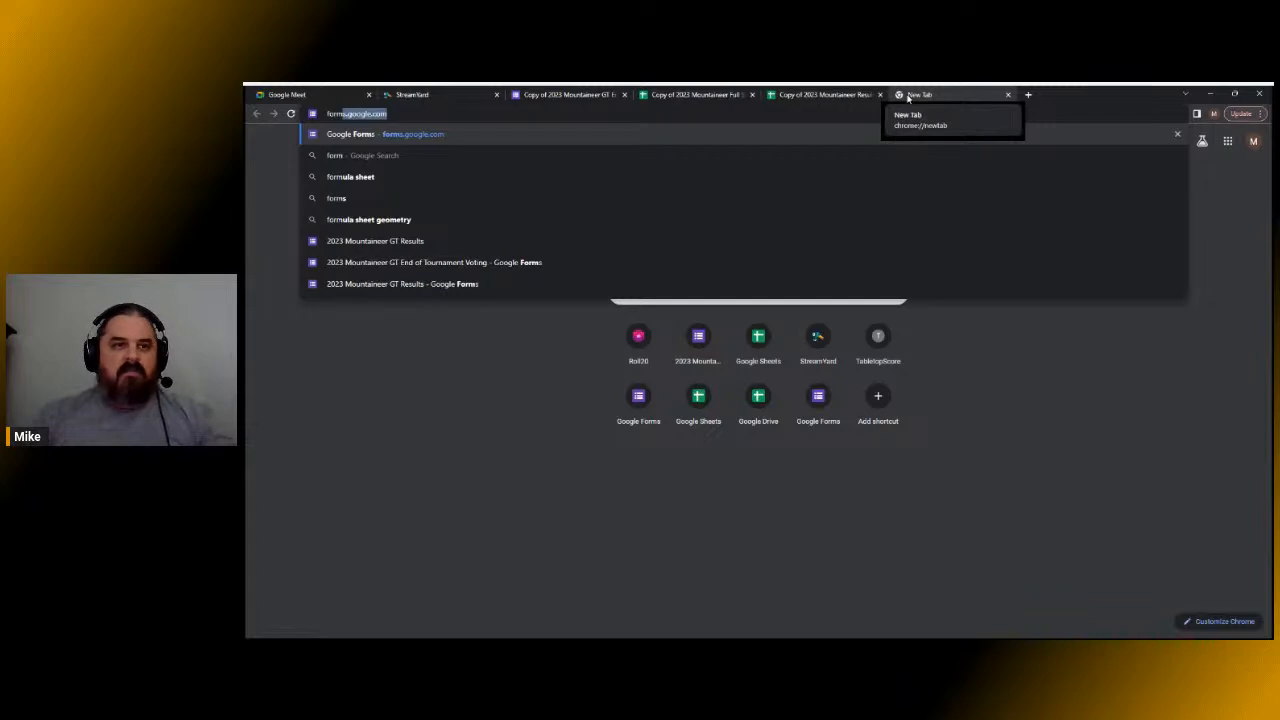
Load forms.google.com and open the Copy of 2023 Mountaineer GT Results form
{"action": "left_click", "coordinate": [355, 114]}
{"action": "key", "text": "Return"}
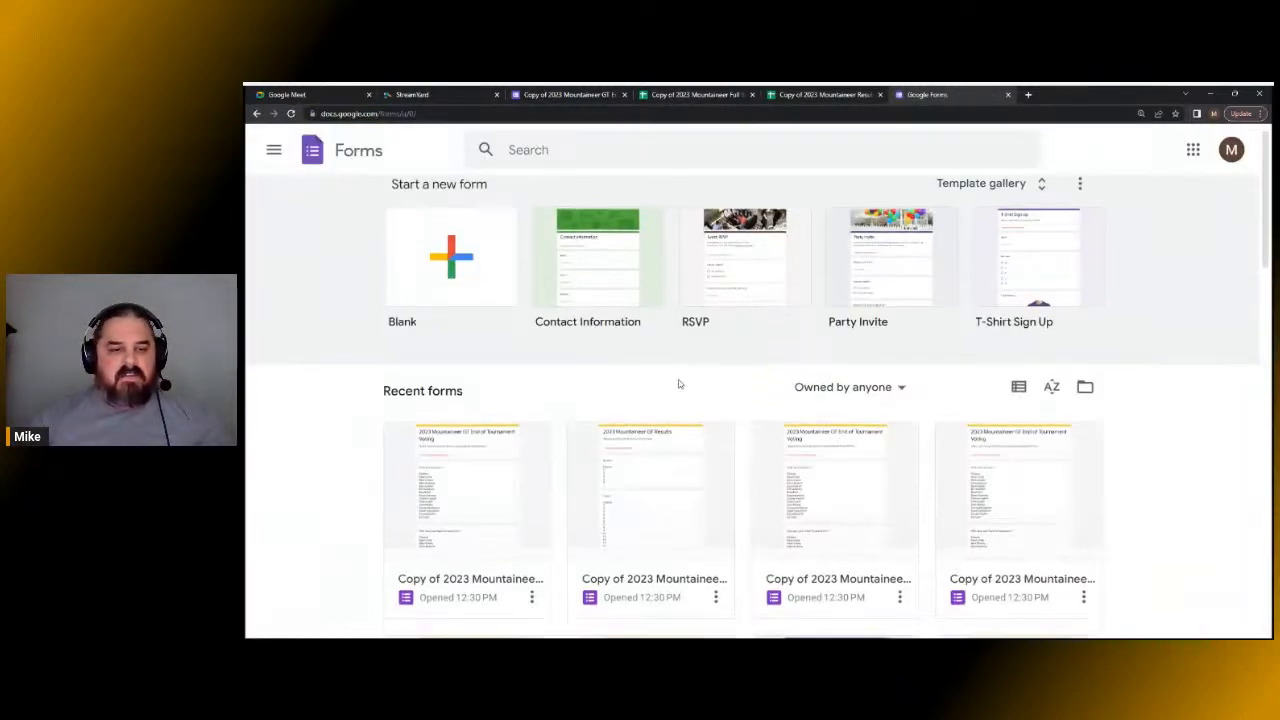
{"action": "scroll", "coordinate": [678, 384], "scroll_direction": "down", "scroll_amount": 2}
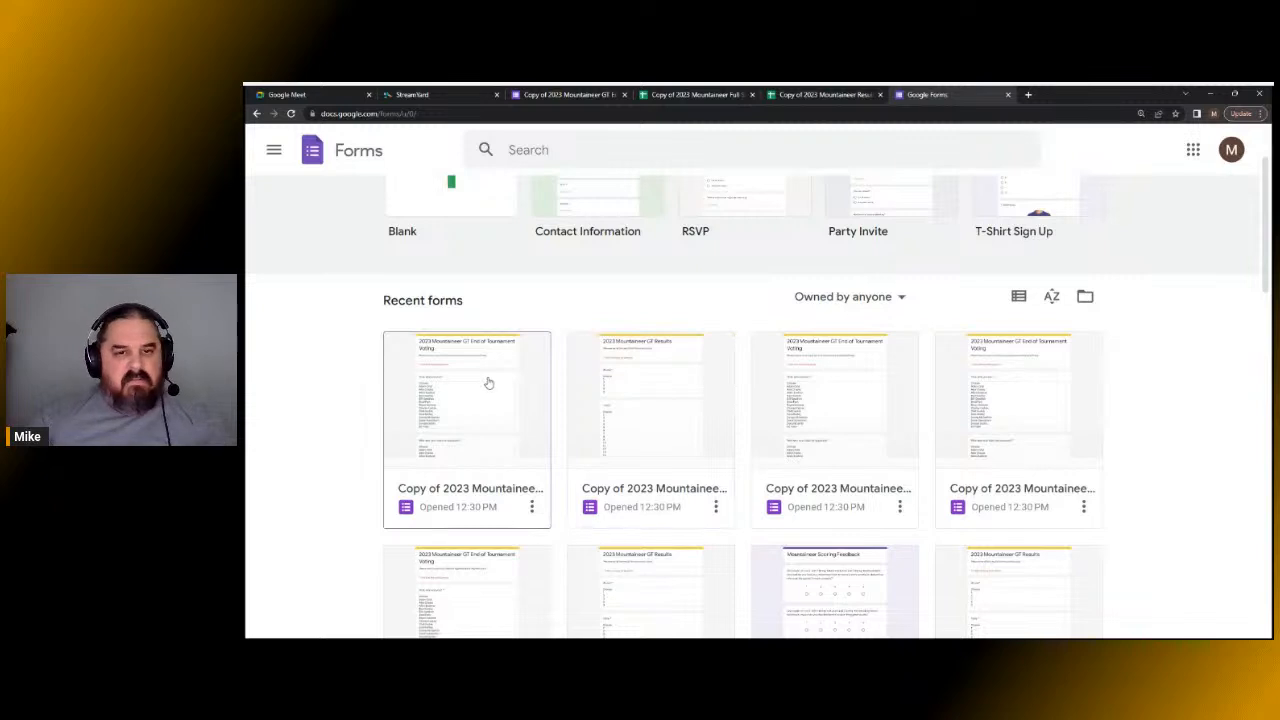
{"action": "left_click", "coordinate": [654, 378]}
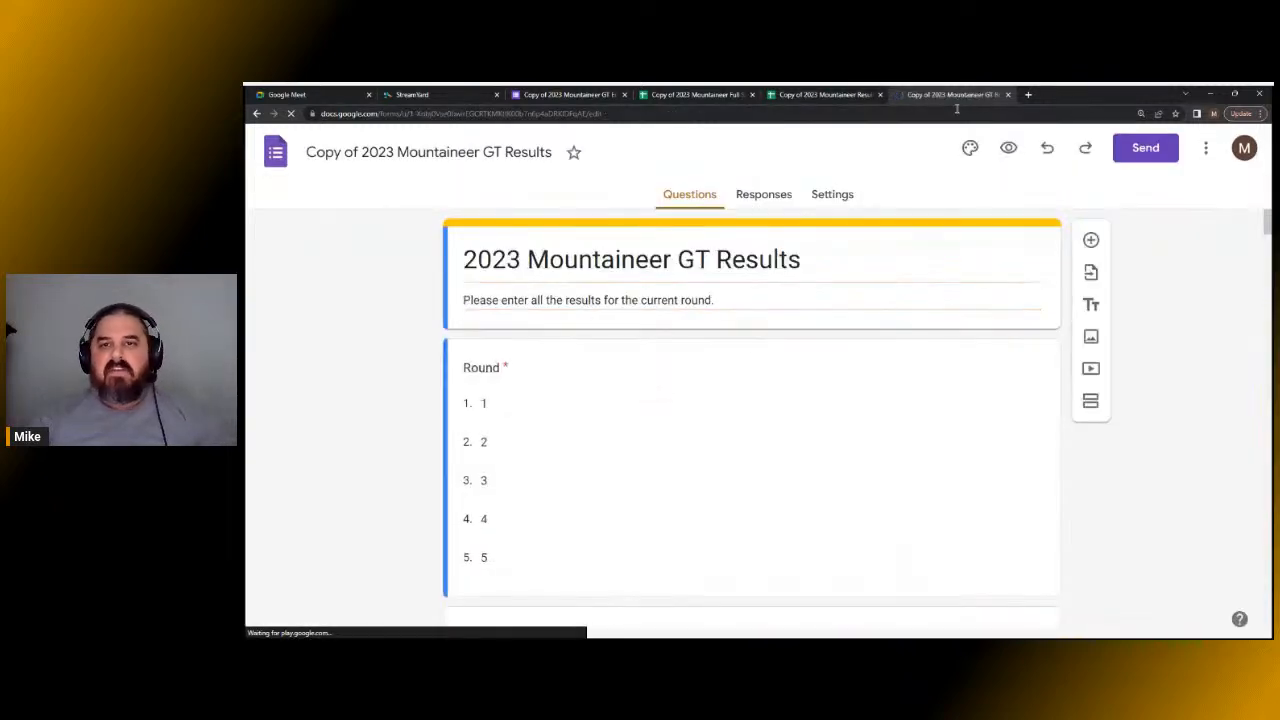
Move the Results form's browser tab to third place among the tabs
{"action": "left_click_drag", "start_coordinate": [957, 97], "coordinate": [247, 100]}
{"action": "mouse_move", "coordinate": [601, 114]}
{"action": "left_mouse_down"}
{"action": "mouse_move", "coordinate": [574, 97]}
{"action": "mouse_move", "coordinate": [582, 106]}
{"action": "left_mouse_up"}
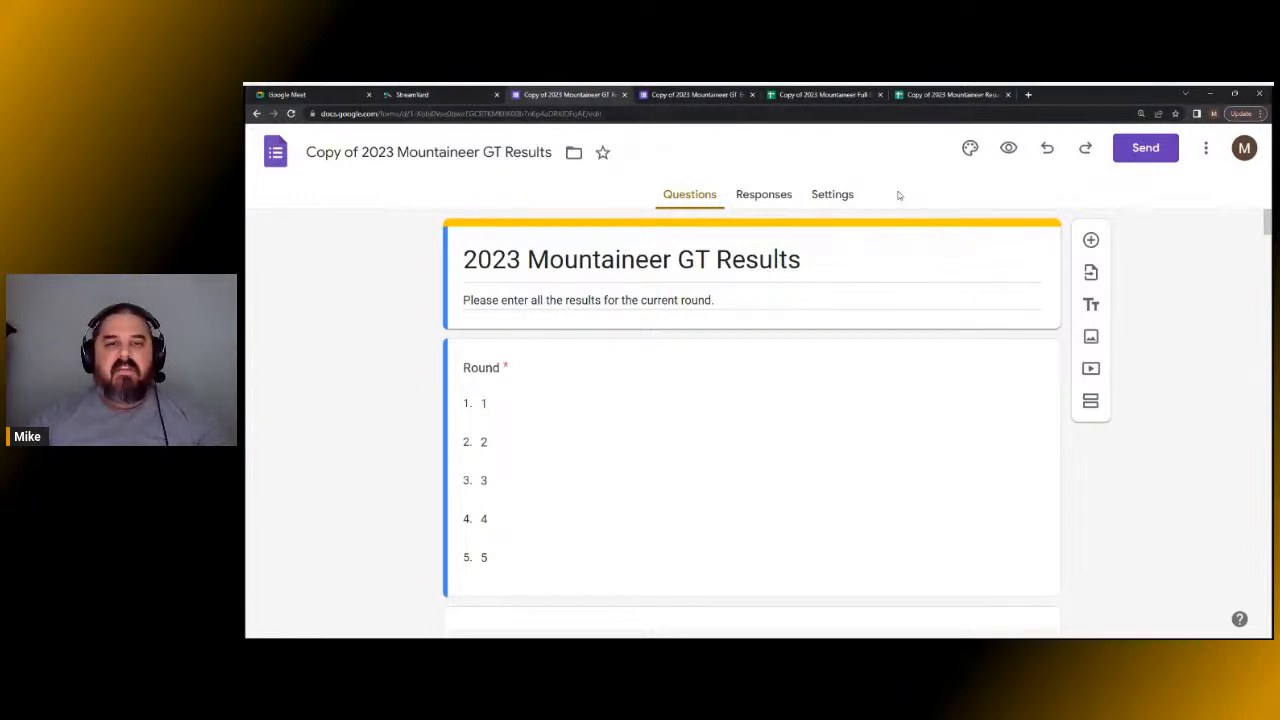
{"action": "scroll", "coordinate": [851, 314], "scroll_direction": "down", "scroll_amount": 2}
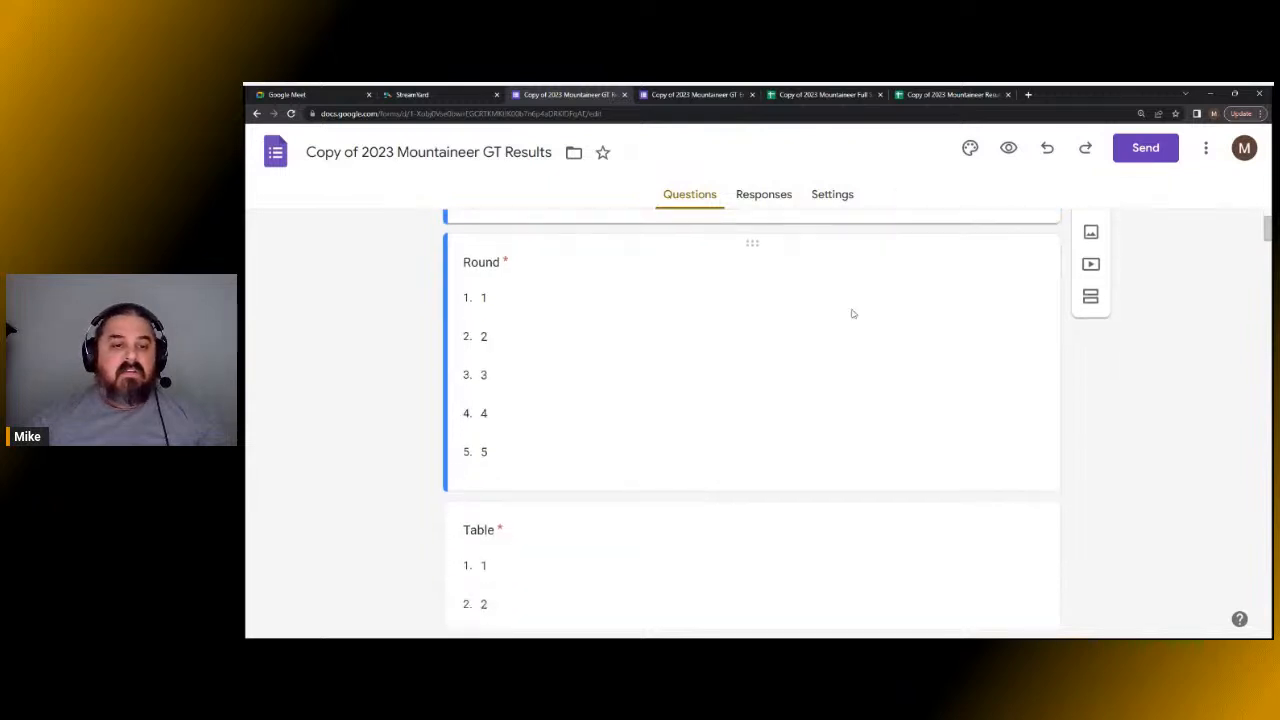
{"action": "scroll", "coordinate": [852, 314], "scroll_direction": "up", "scroll_amount": 2}
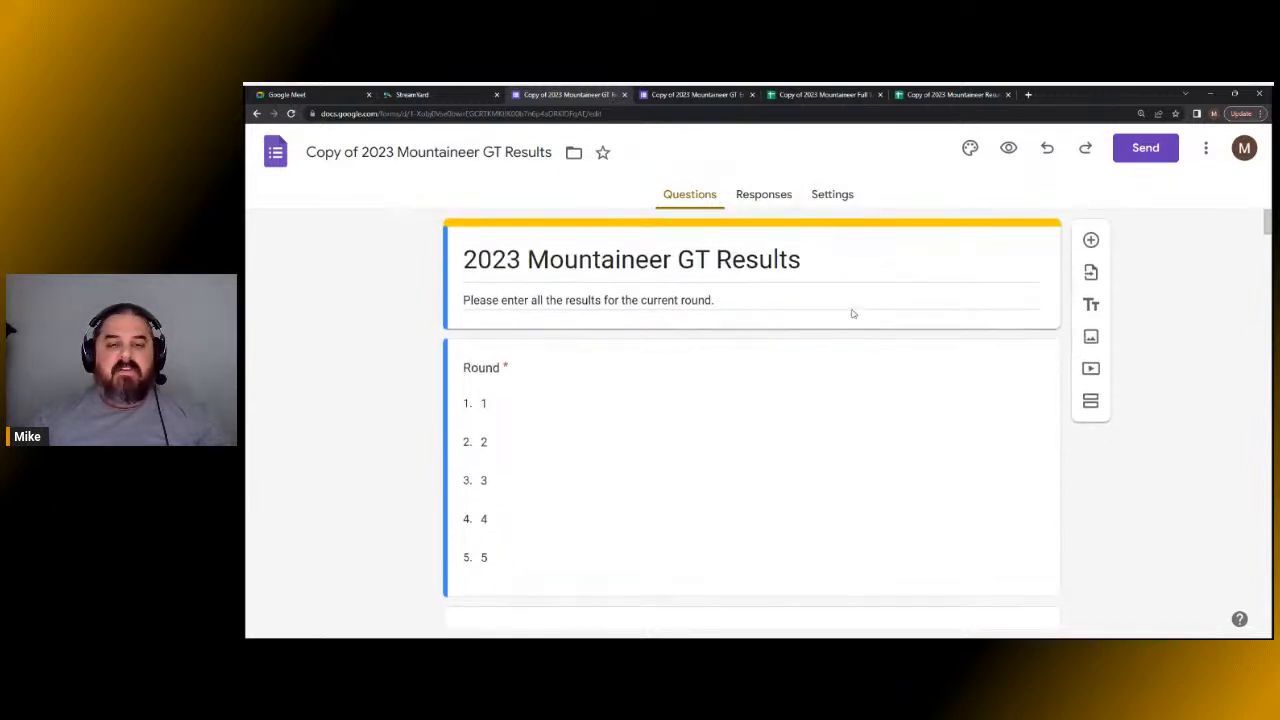
{"action": "scroll", "coordinate": [851, 314], "scroll_direction": "down", "scroll_amount": 5}
Inspect the table number options through option 22 and scroll further down
{"action": "left_click", "coordinate": [724, 343]}
{"action": "scroll", "coordinate": [571, 397], "scroll_direction": "down", "scroll_amount": 5}
{"action": "left_click", "coordinate": [503, 362]}
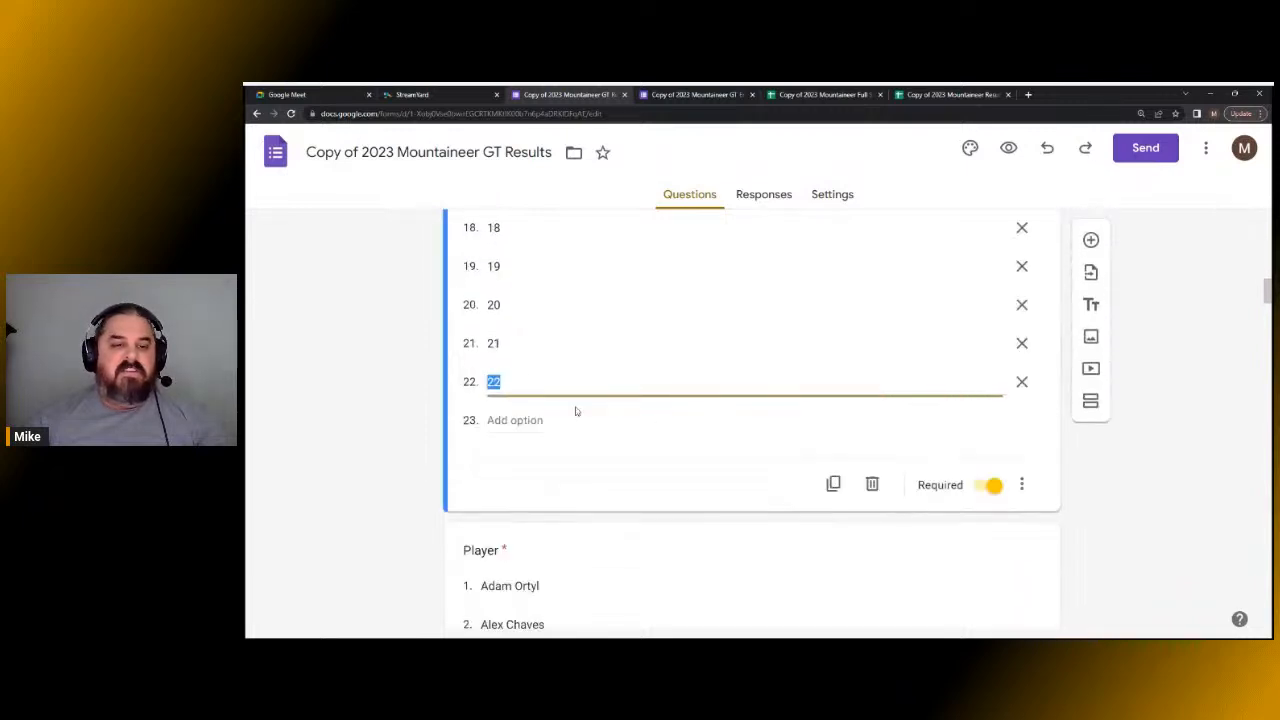
{"action": "left_click", "coordinate": [1014, 440]}
{"action": "scroll", "coordinate": [706, 400], "scroll_direction": "down", "scroll_amount": 3}
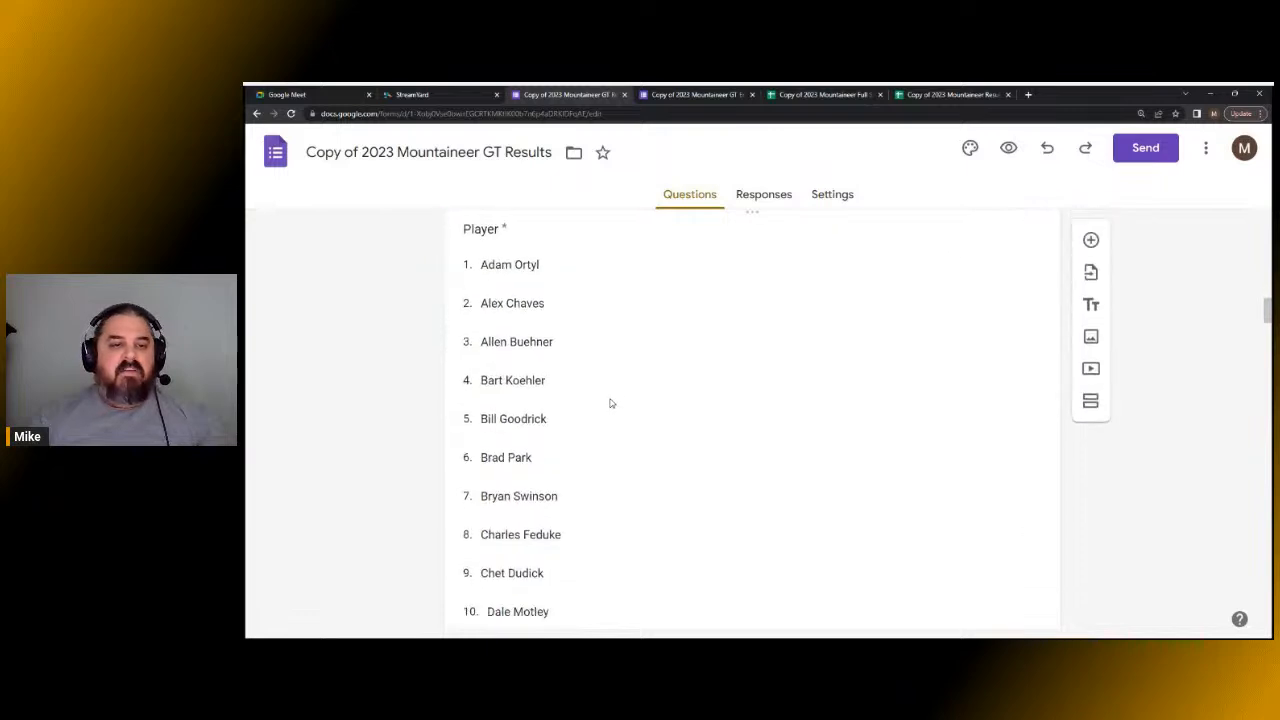
{"action": "scroll", "coordinate": [597, 364], "scroll_direction": "down", "scroll_amount": 15}
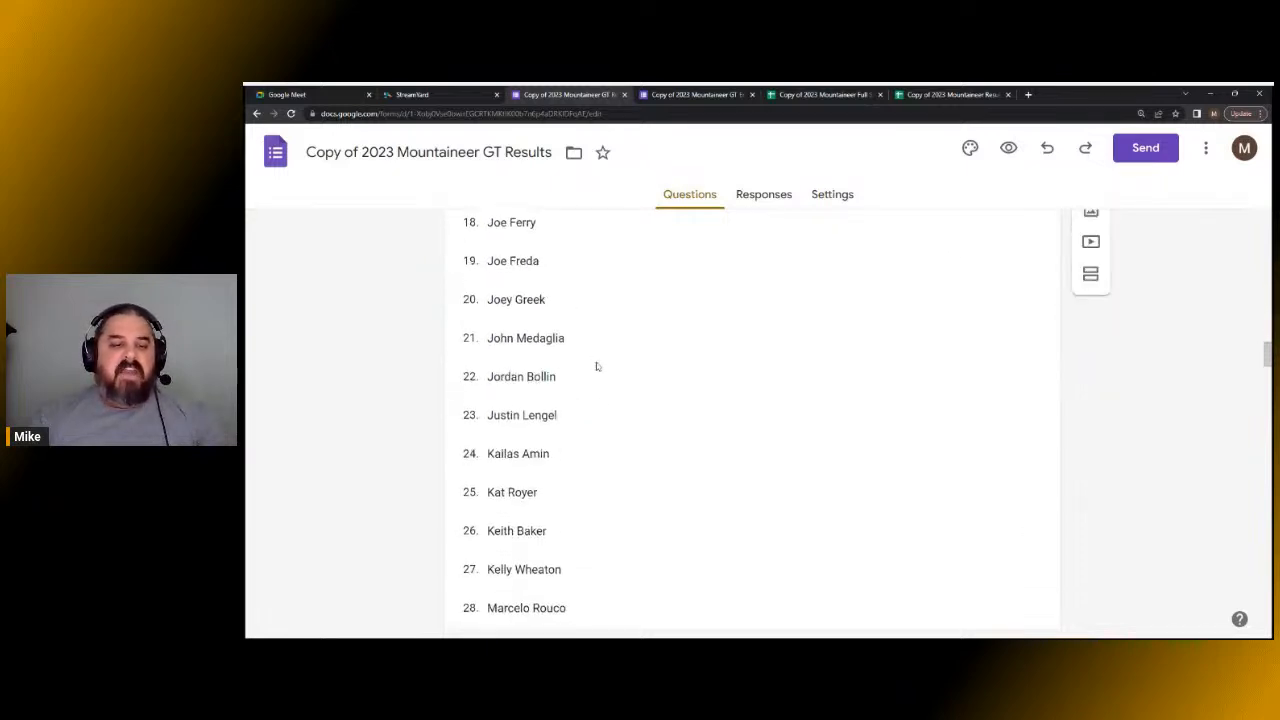
{"action": "scroll", "coordinate": [596, 364], "scroll_direction": "down", "scroll_amount": 2}
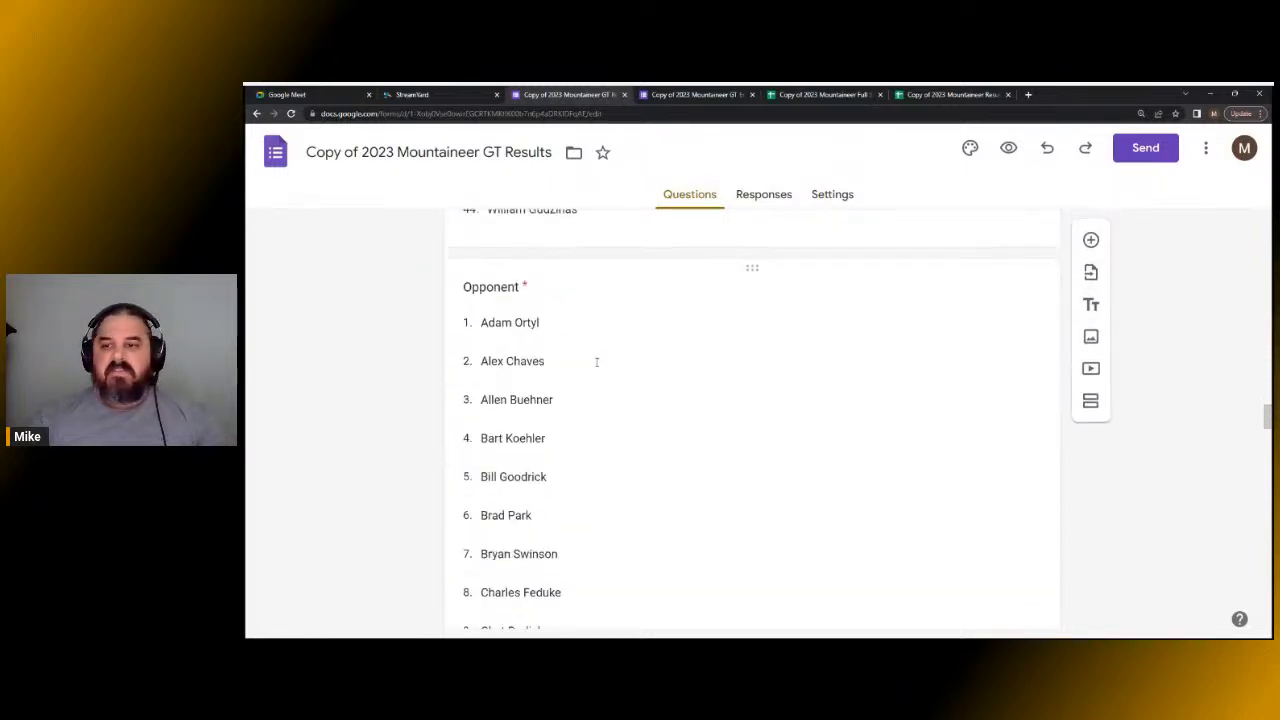
{"action": "left_click_drag", "start_coordinate": [1265, 417], "coordinate": [1266, 222]}
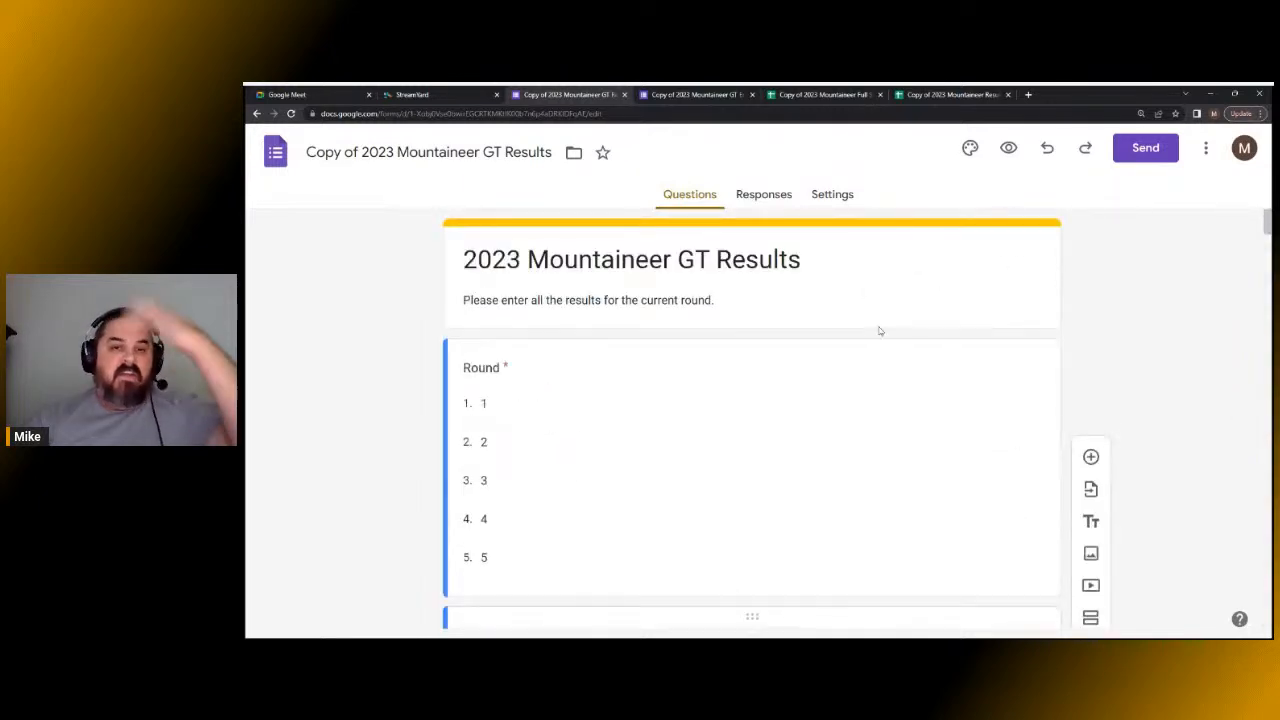
Check the form title and file name, then scroll through the questions
{"action": "left_click", "coordinate": [562, 265]}
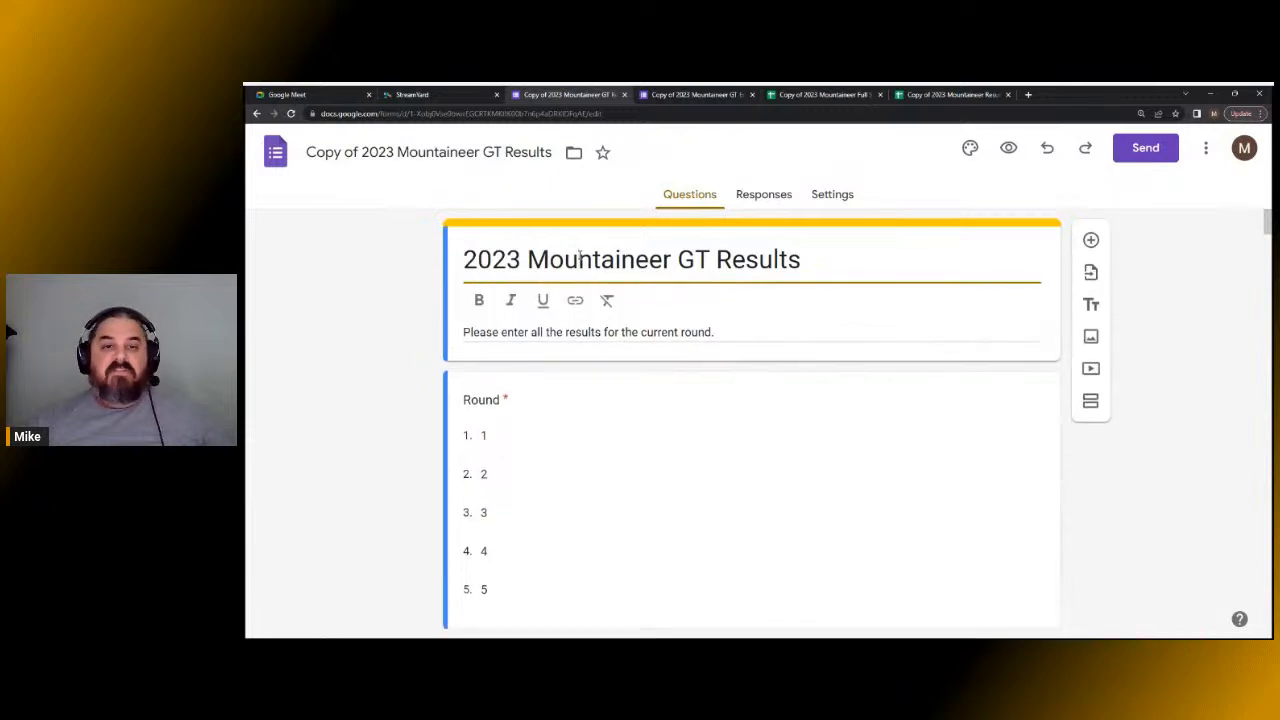
{"action": "left_click", "coordinate": [424, 152]}
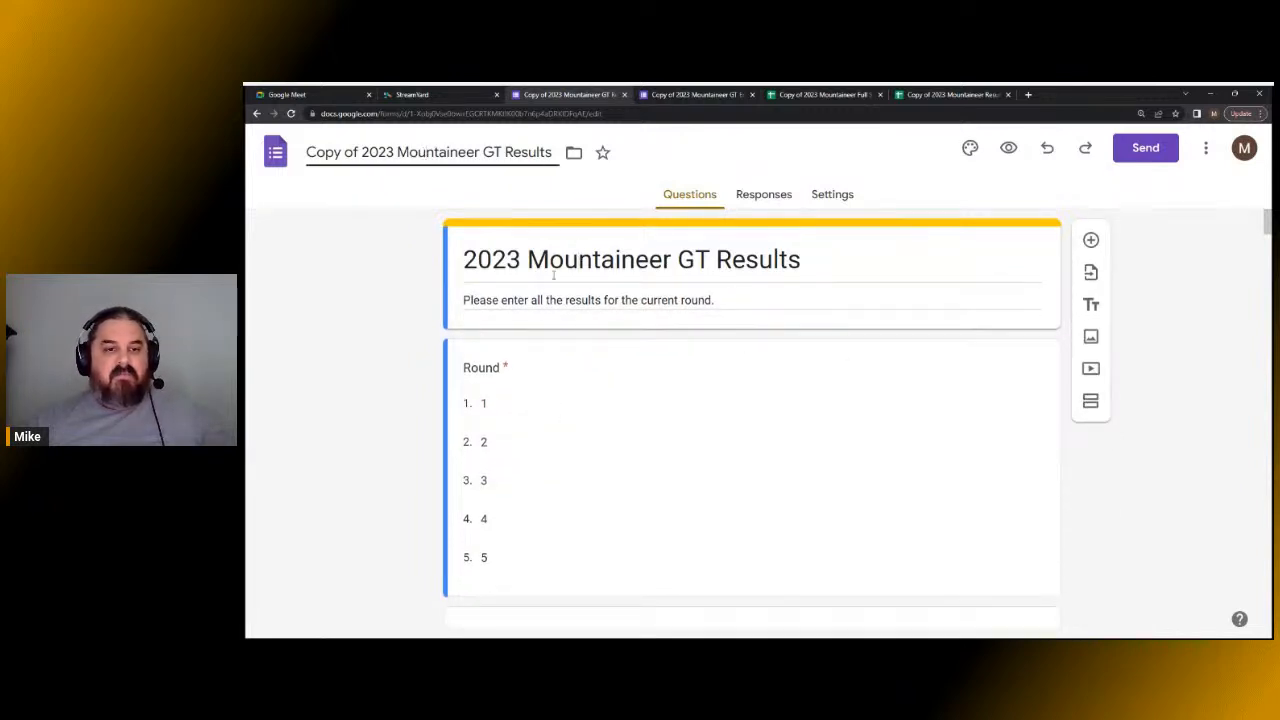
{"action": "left_click", "coordinate": [540, 313]}
{"action": "scroll", "coordinate": [575, 481], "scroll_direction": "down", "scroll_amount": 1}
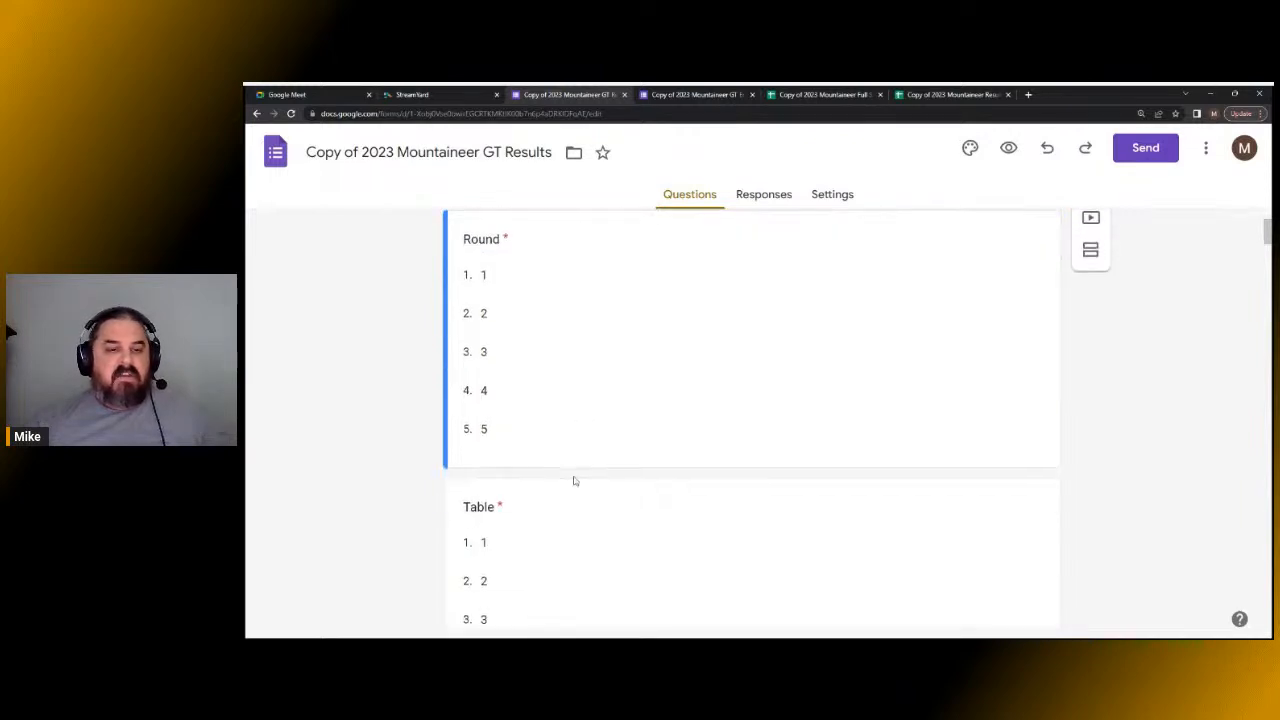
{"action": "scroll", "coordinate": [575, 481], "scroll_direction": "down", "scroll_amount": 2}
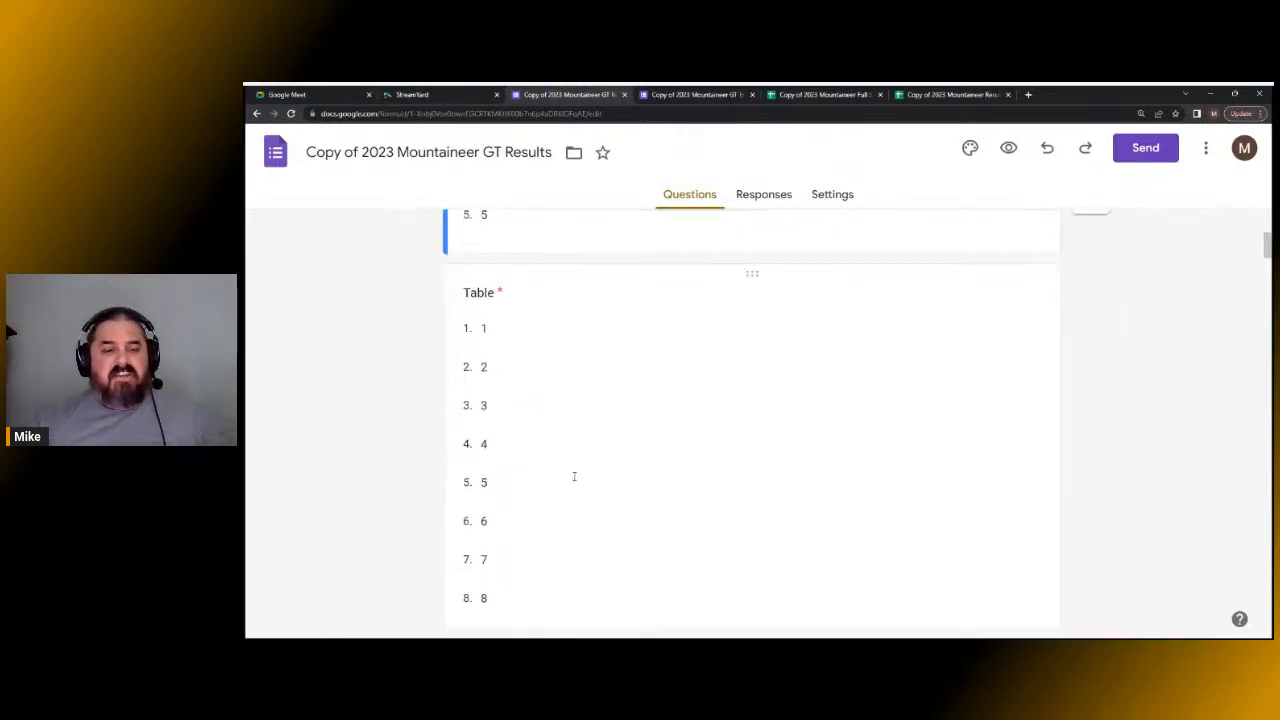
{"action": "scroll", "coordinate": [534, 431], "scroll_direction": "down", "scroll_amount": 5}
{"action": "scroll", "coordinate": [534, 431], "scroll_direction": "down", "scroll_amount": 20}
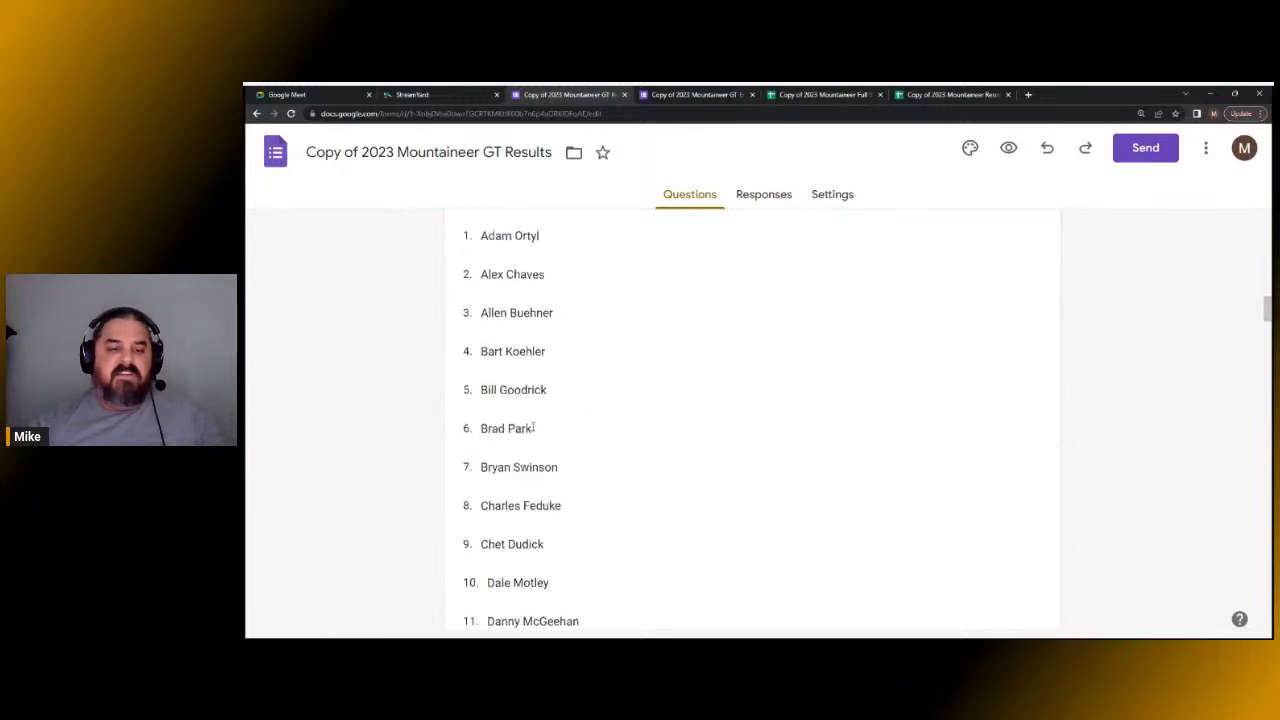
{"action": "scroll", "coordinate": [534, 431], "scroll_direction": "down", "scroll_amount": 20}
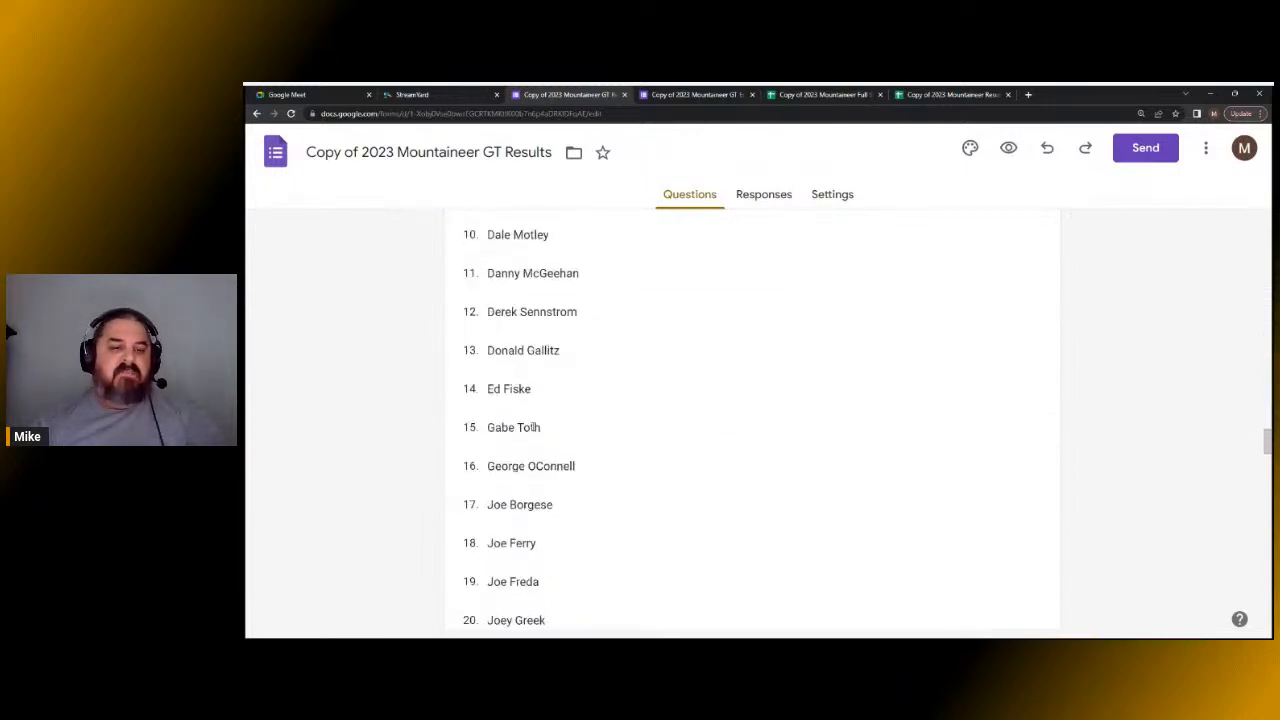
Finish scrolling the questions and view the Responses page showing 0 responses
{"action": "scroll", "coordinate": [533, 431], "scroll_direction": "up", "scroll_amount": 3}
{"action": "scroll", "coordinate": [533, 431], "scroll_direction": "down", "scroll_amount": 7}
{"action": "scroll", "coordinate": [533, 427], "scroll_direction": "up", "scroll_amount": 4}
{"action": "scroll", "coordinate": [533, 427], "scroll_direction": "down", "scroll_amount": 5}
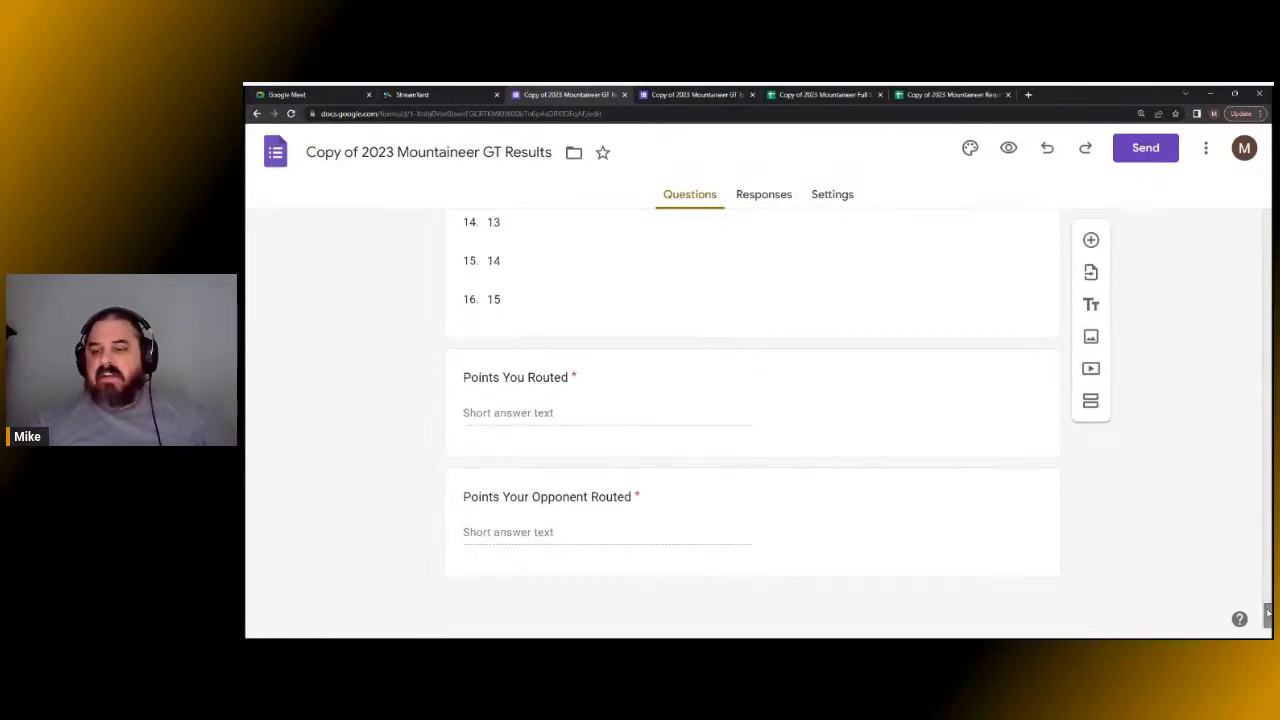
{"action": "left_click_drag", "start_coordinate": [1267, 615], "coordinate": [1267, 216]}
{"action": "left_click", "coordinate": [766, 197]}
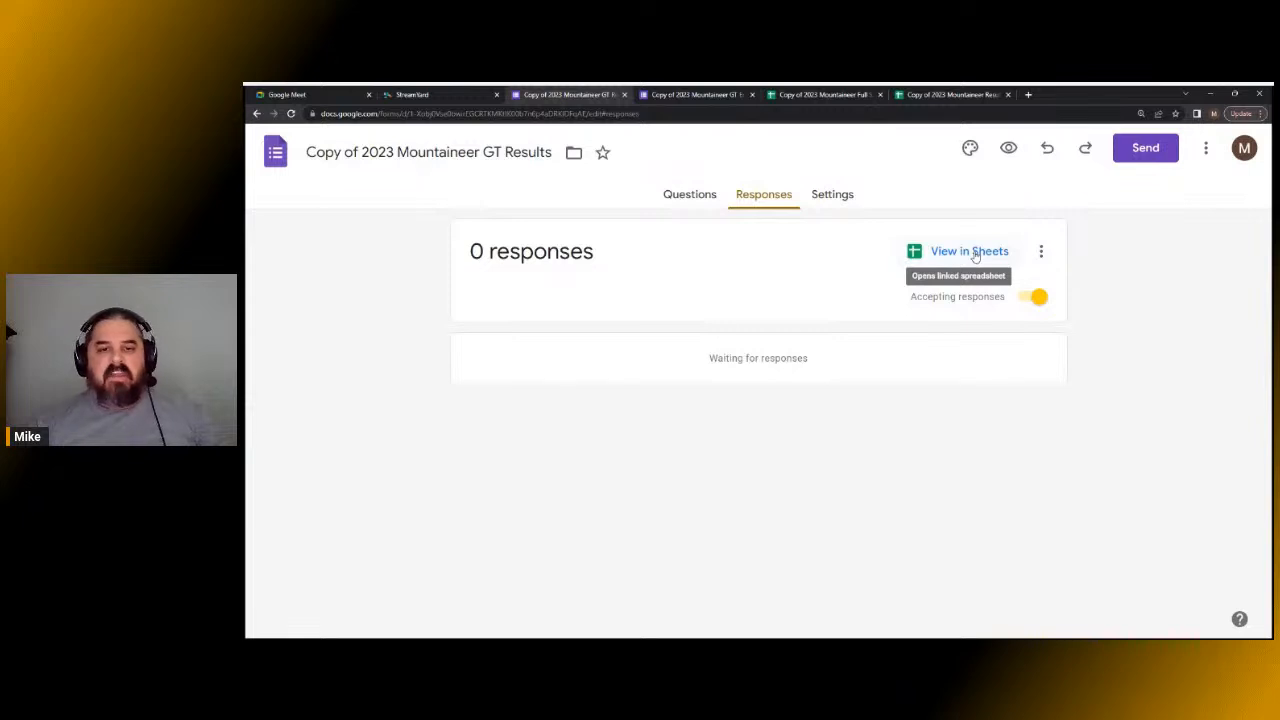
Look at the form's response destination settings and close them without changing anything
{"action": "left_click", "coordinate": [1040, 252]}
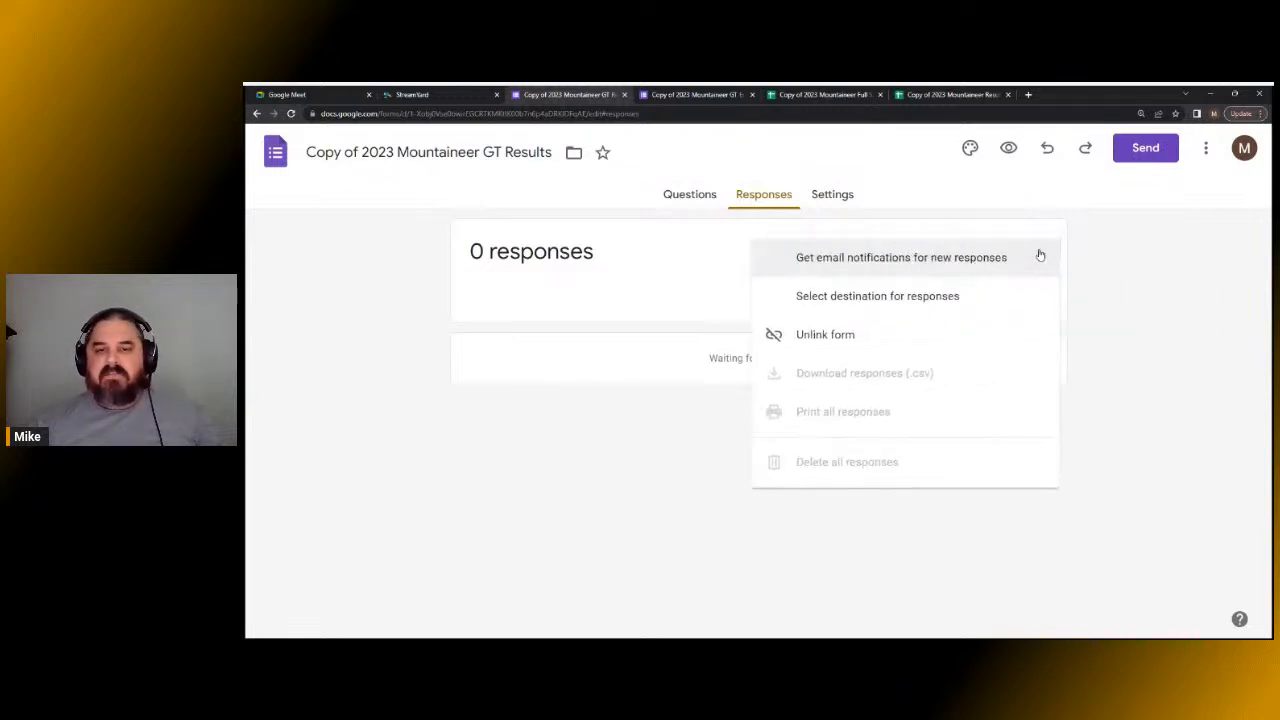
{"action": "left_click", "coordinate": [899, 298]}
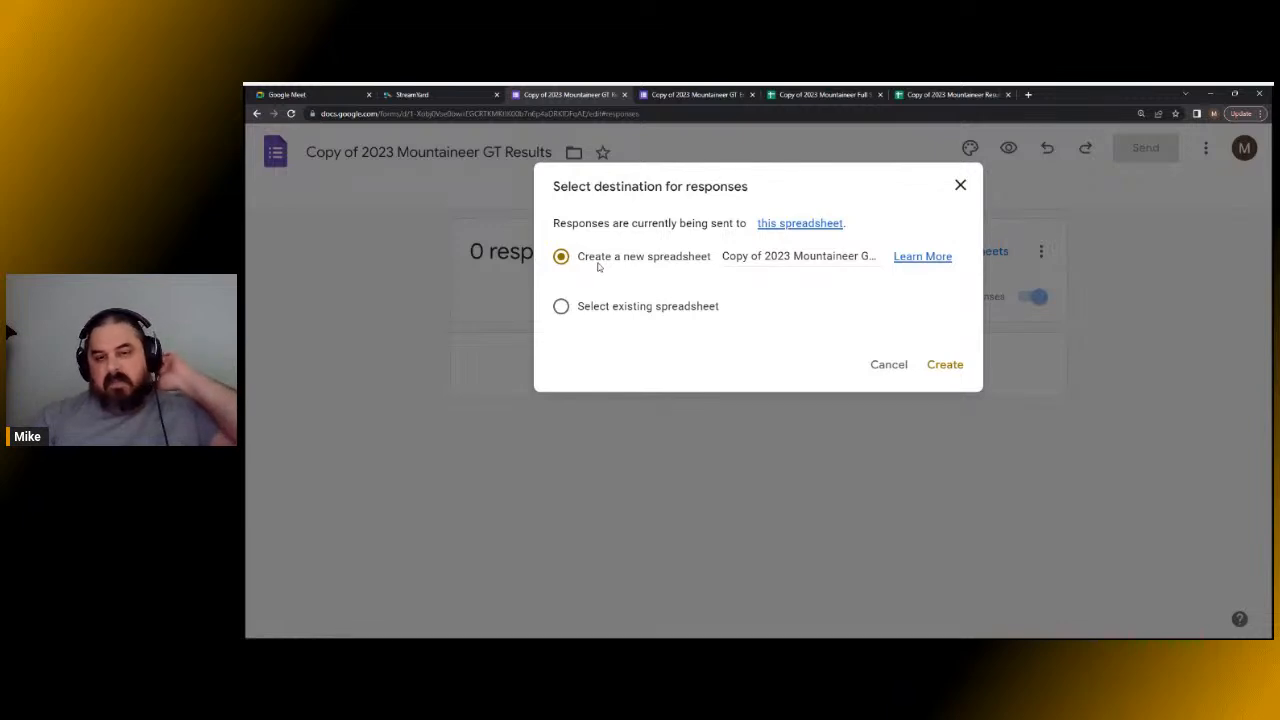
{"action": "left_click", "coordinate": [886, 366]}
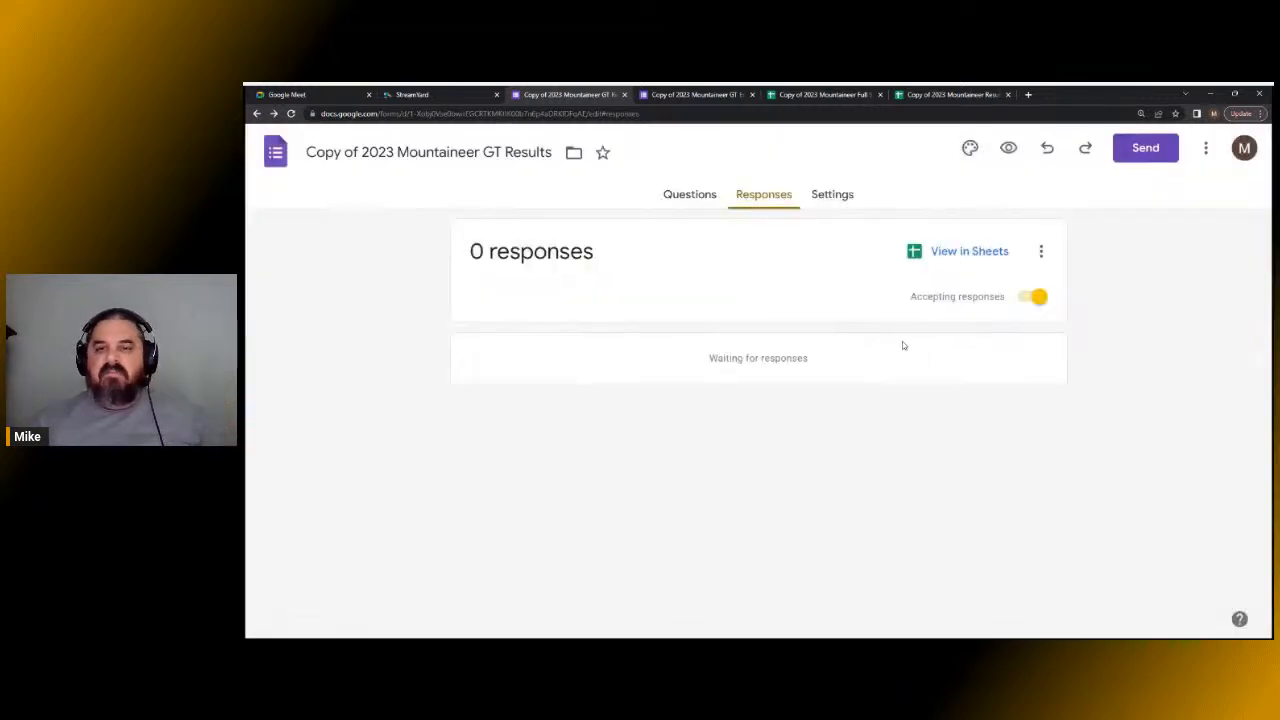
{"action": "left_click", "coordinate": [1041, 252]}
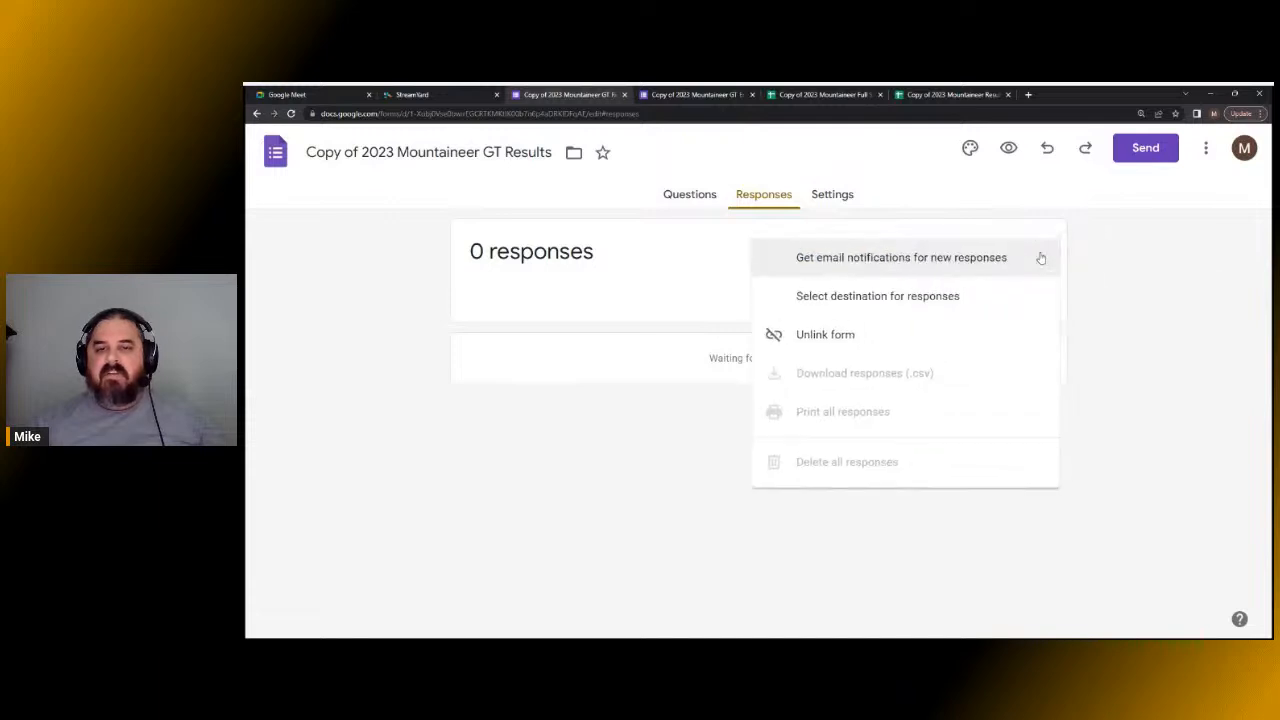
{"action": "left_click", "coordinate": [742, 270]}
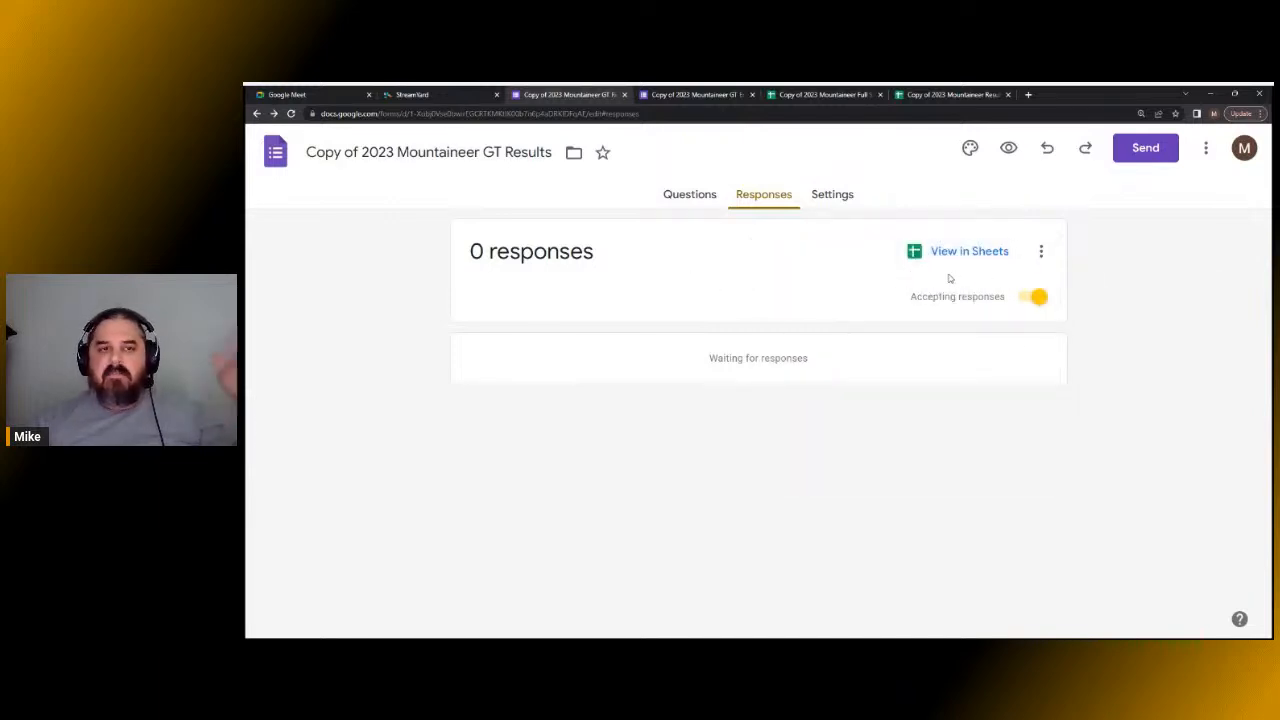
{"action": "left_click", "coordinate": [1041, 252]}
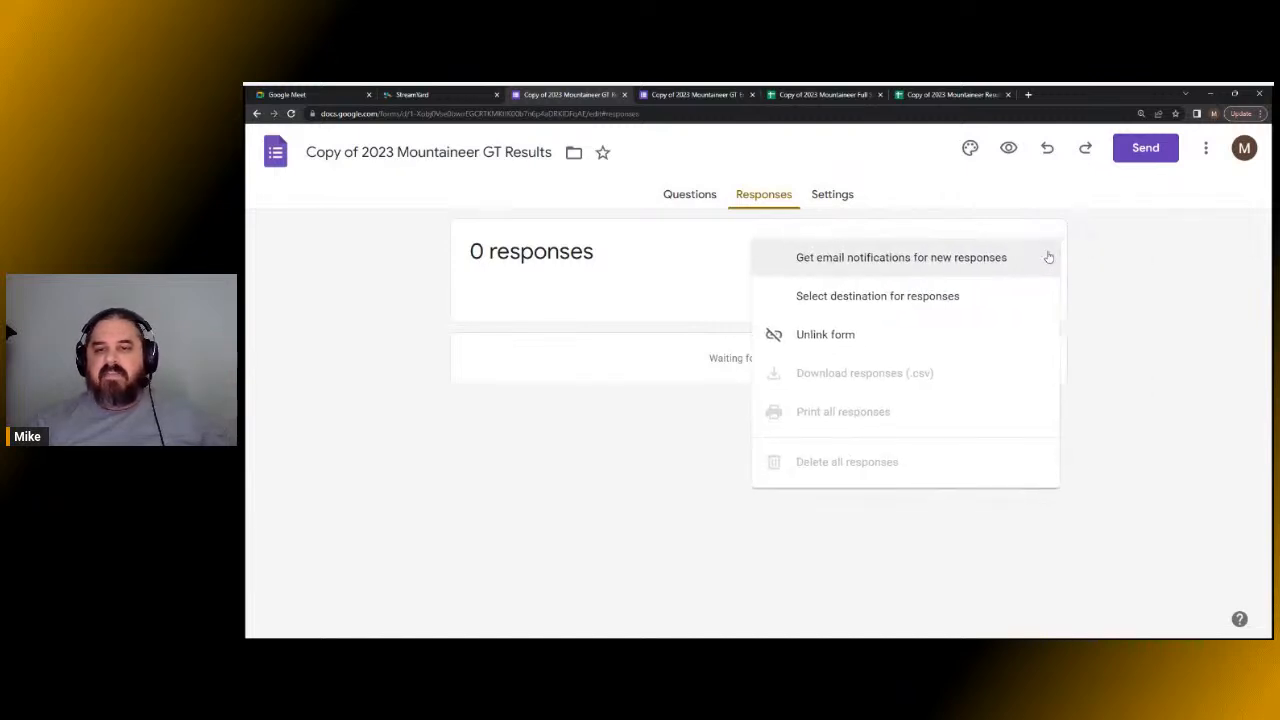
{"action": "left_click", "coordinate": [842, 298]}
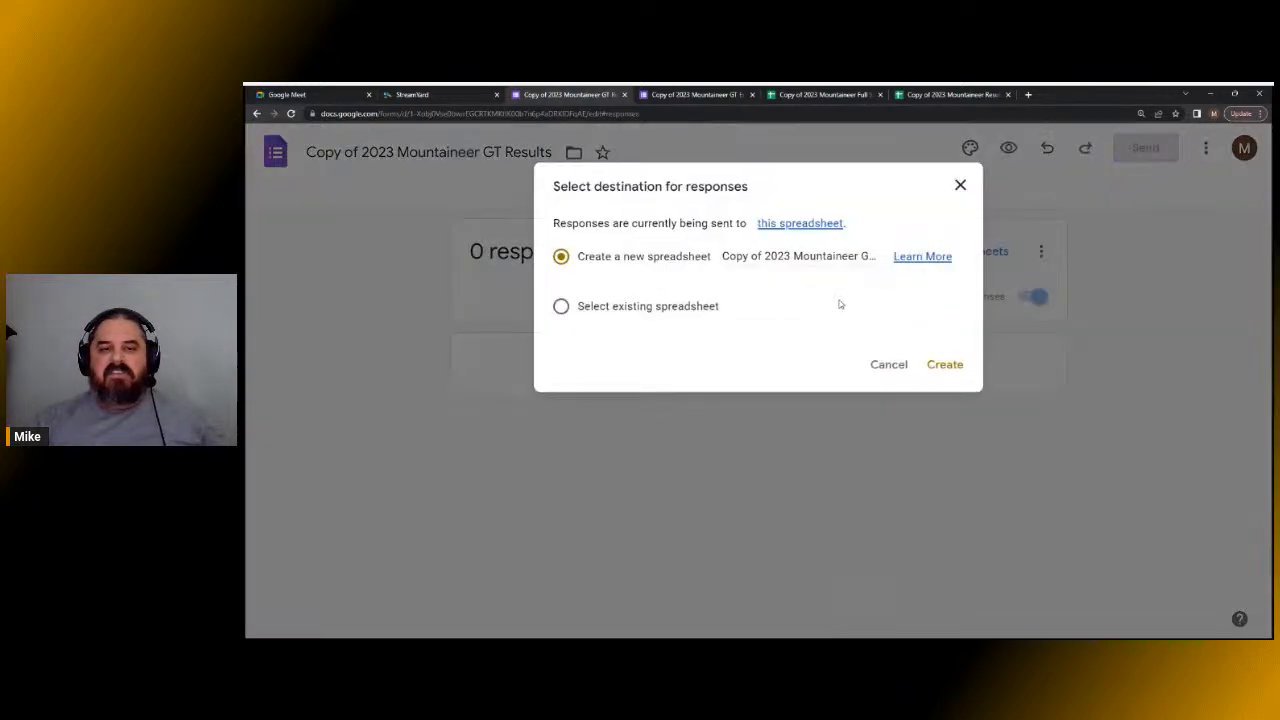
{"action": "left_click", "coordinate": [889, 364]}
Unlink the Mountaineer GT Results form from its response spreadsheet and confirm
{"action": "left_click", "coordinate": [1041, 252]}
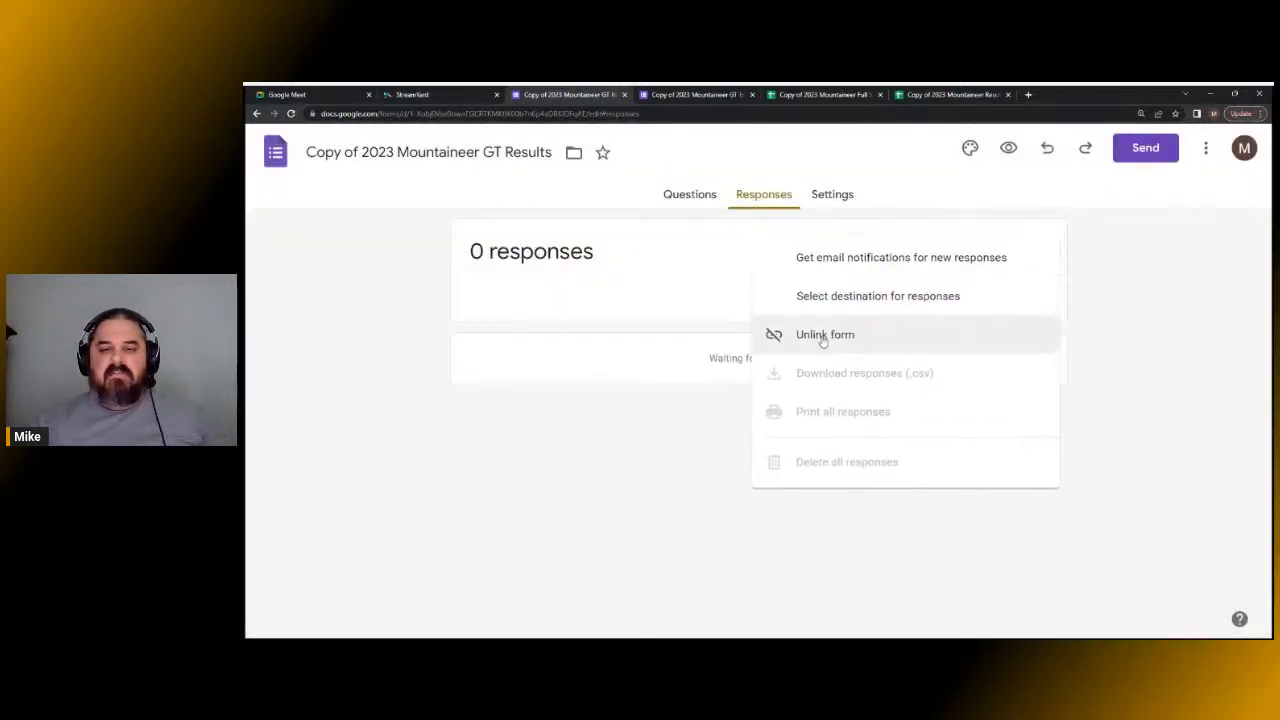
{"action": "left_click", "coordinate": [822, 338]}
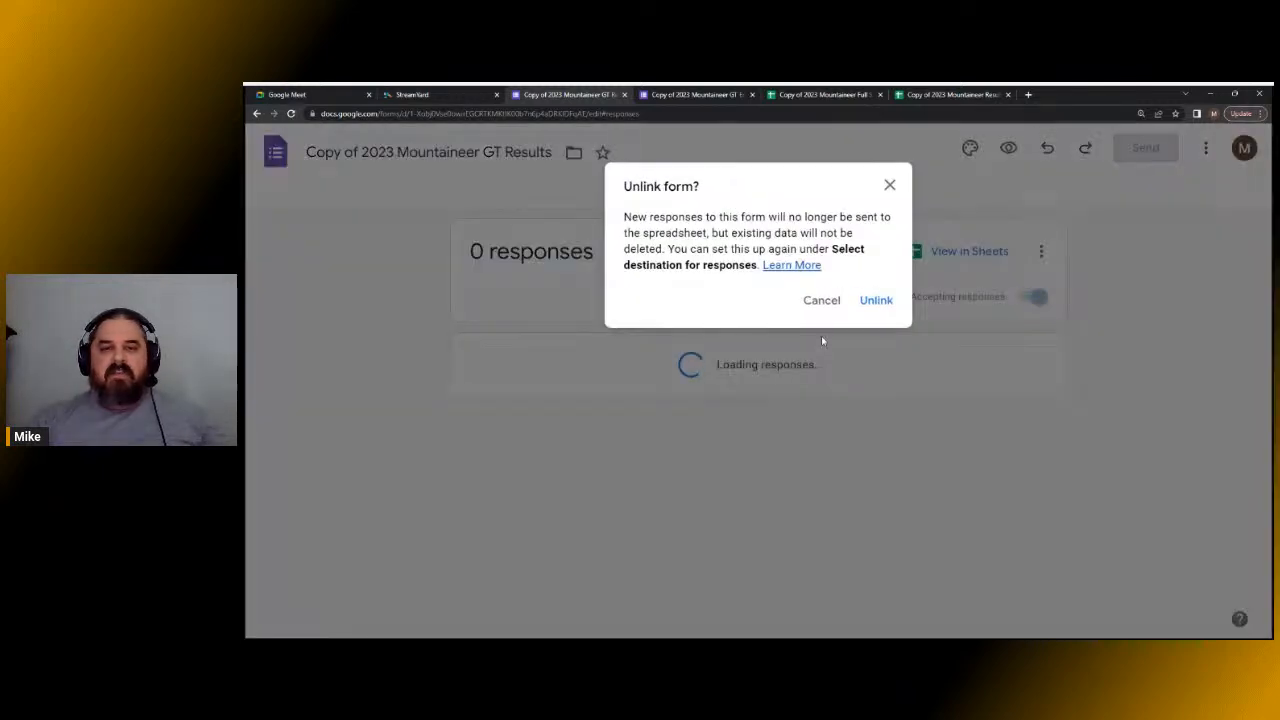
{"action": "left_click", "coordinate": [872, 301]}
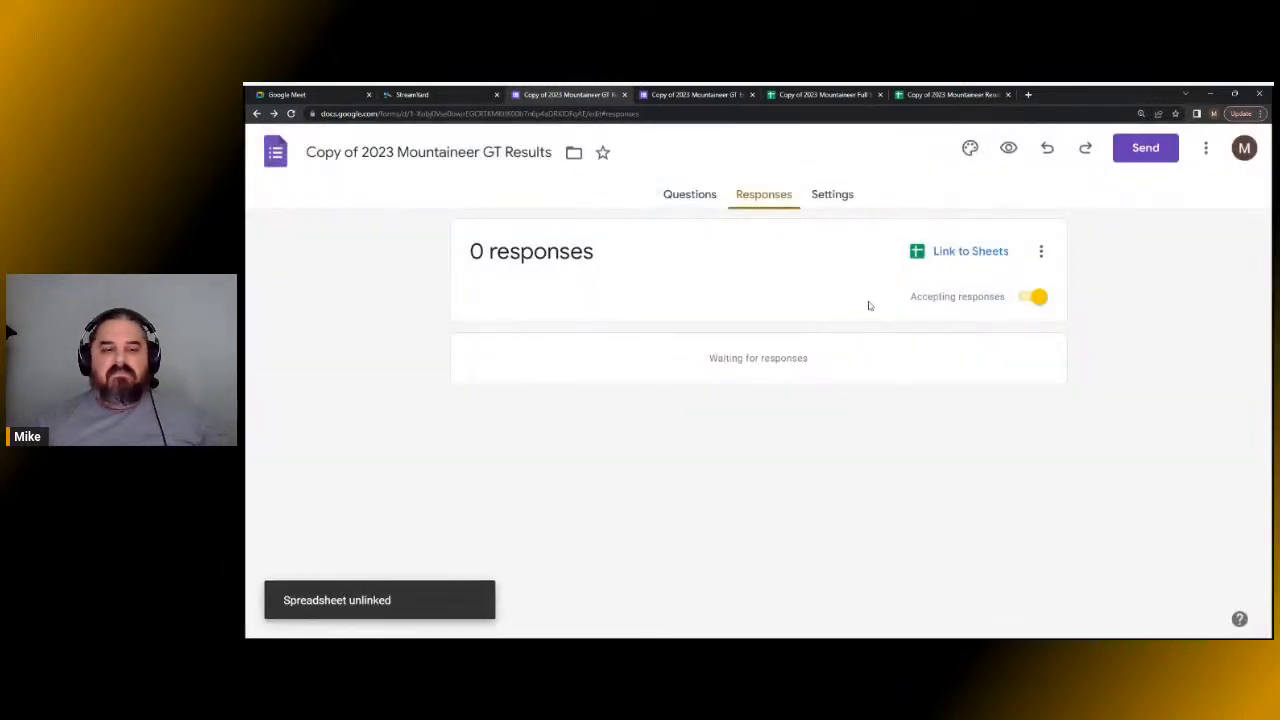
{"action": "left_click", "coordinate": [1040, 253]}
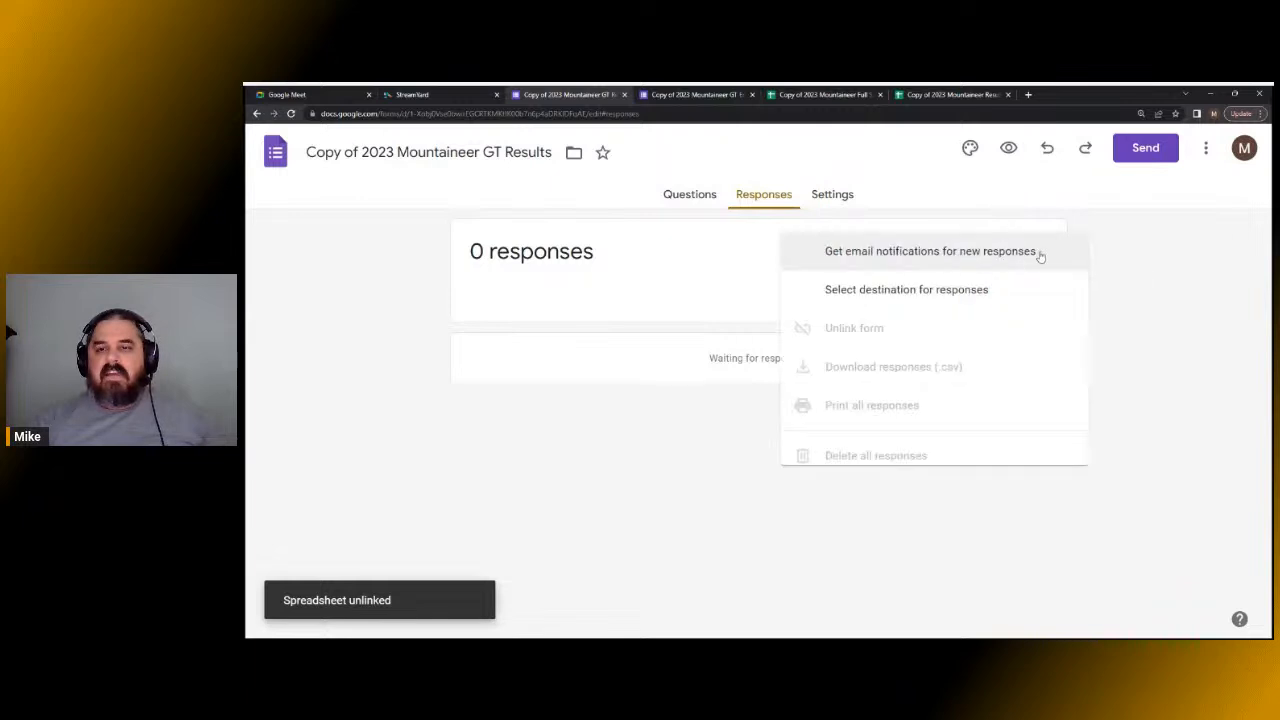
Browse the existing-spreadsheet picker, cancel without linking, and switch to Copy of 2023 Mountaineer Full Scores
{"action": "left_click", "coordinate": [869, 297]}
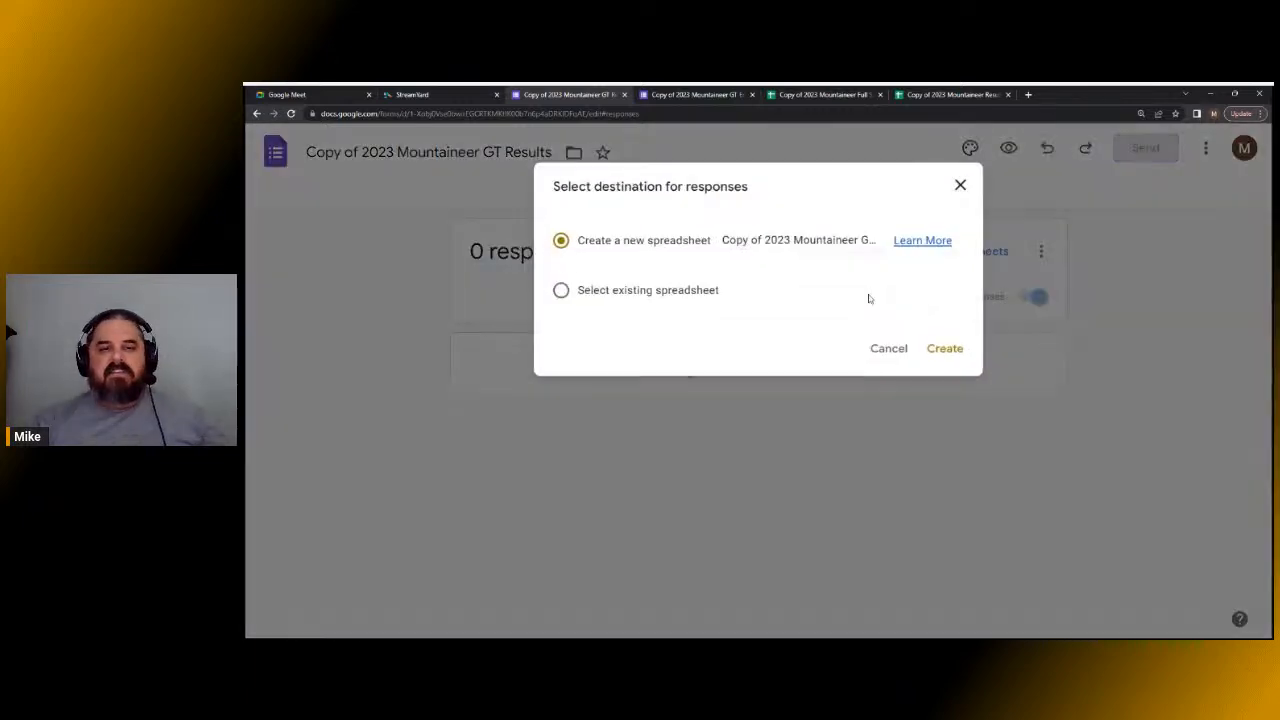
{"action": "left_click", "coordinate": [592, 292]}
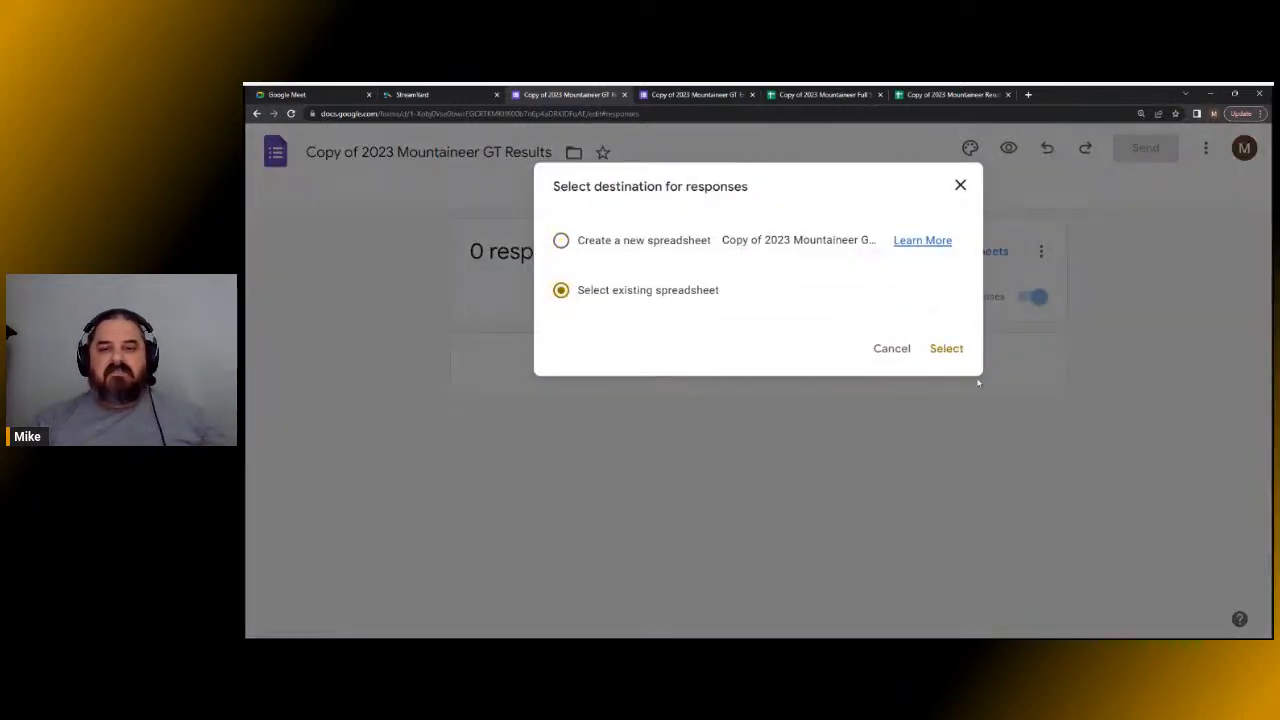
{"action": "left_click", "coordinate": [946, 350]}
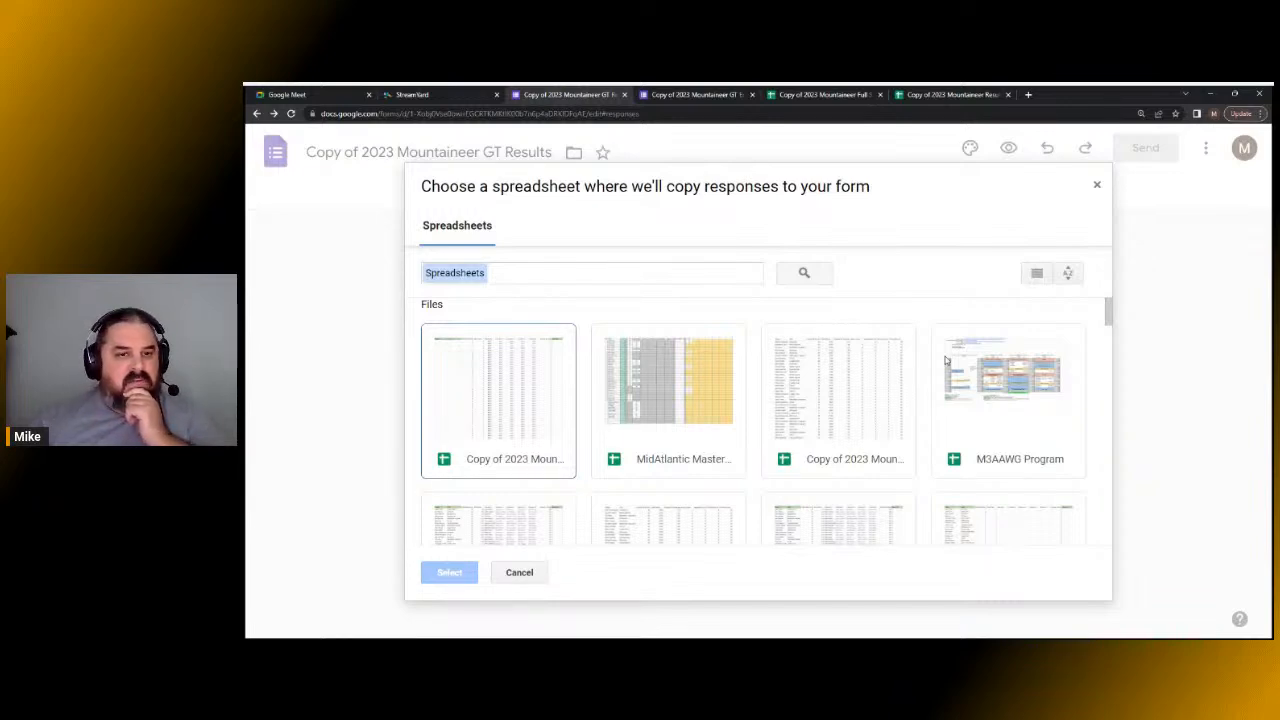
{"action": "left_click", "coordinate": [851, 385]}
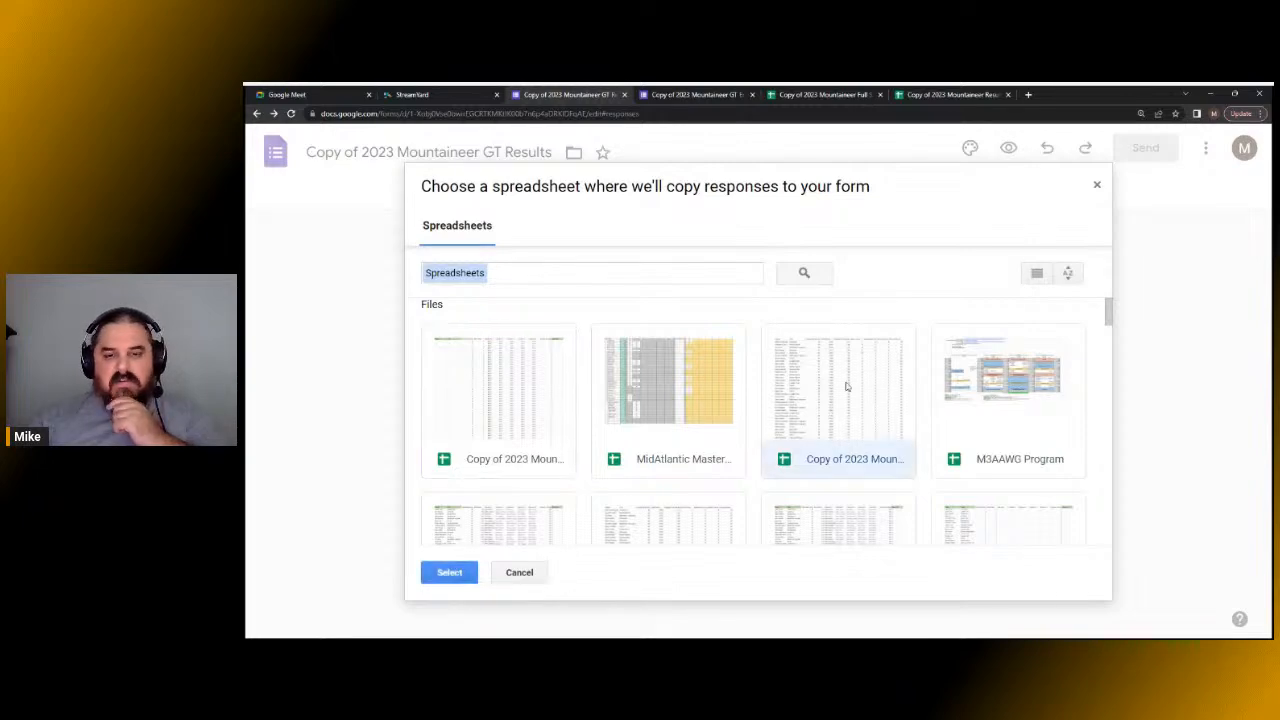
{"action": "left_click", "coordinate": [1097, 184]}
{"action": "left_click", "coordinate": [888, 348]}
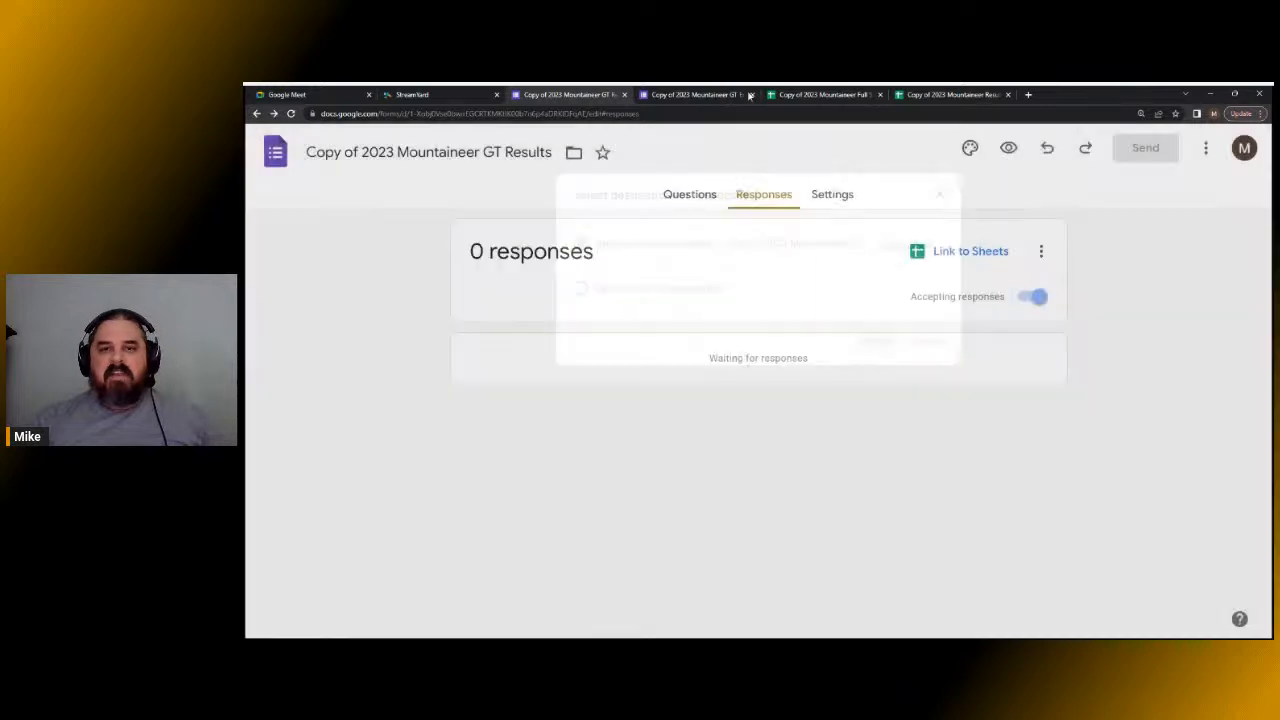
{"action": "left_click", "coordinate": [805, 94]}
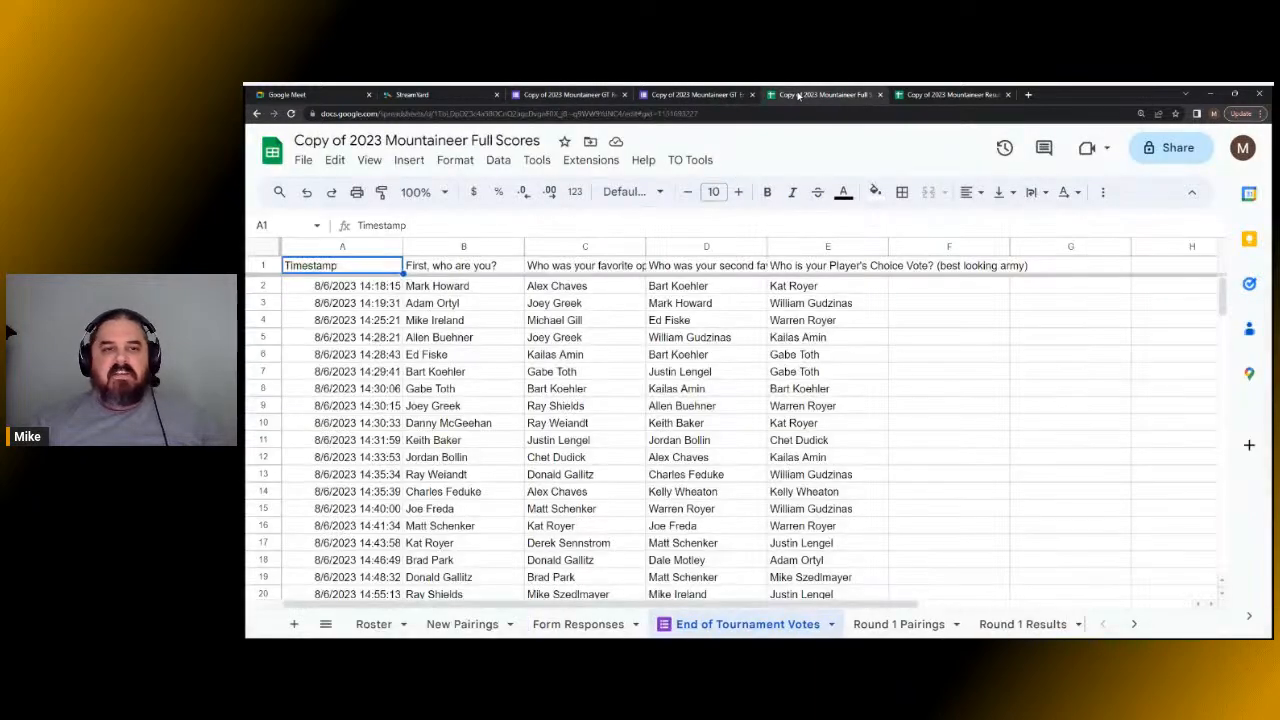
Replace 'Copy of 2023 Mountaineer' in the title with 'FAQ Video', giving 'FAQ Video Full Scores'
{"action": "left_click", "coordinate": [349, 140]}
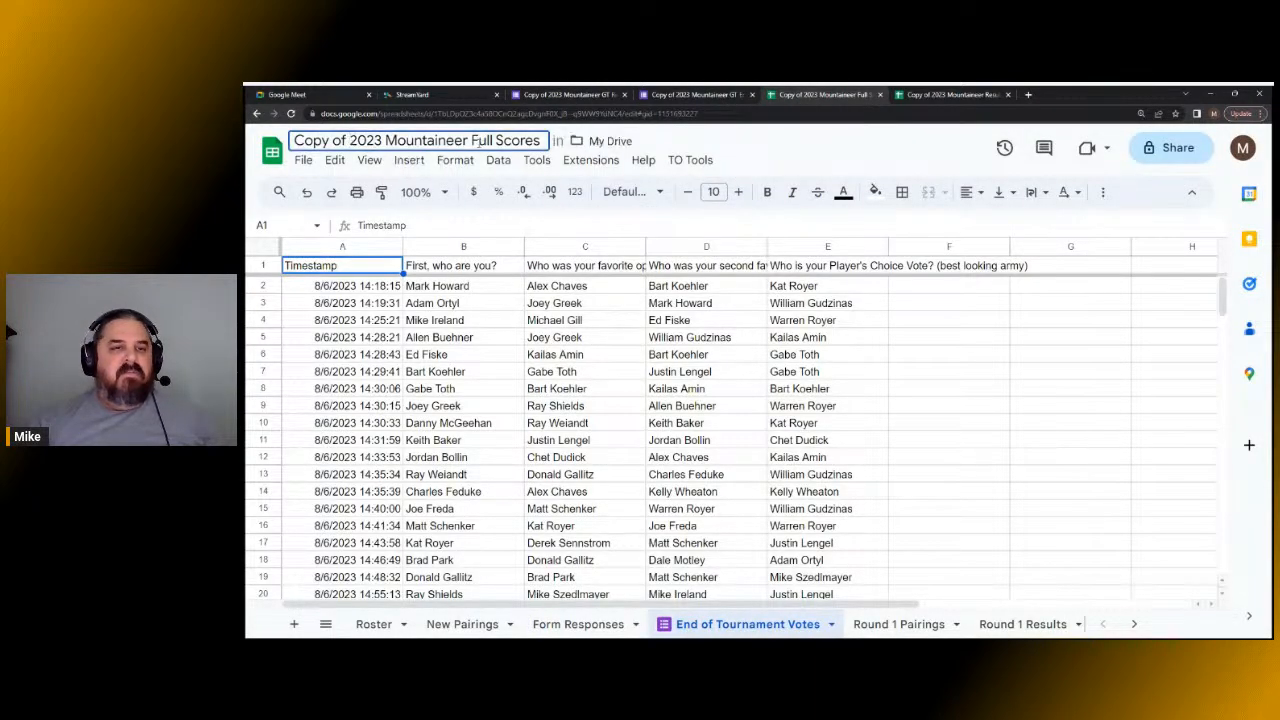
{"action": "left_click_drag", "start_coordinate": [470, 141], "coordinate": [293, 141]}
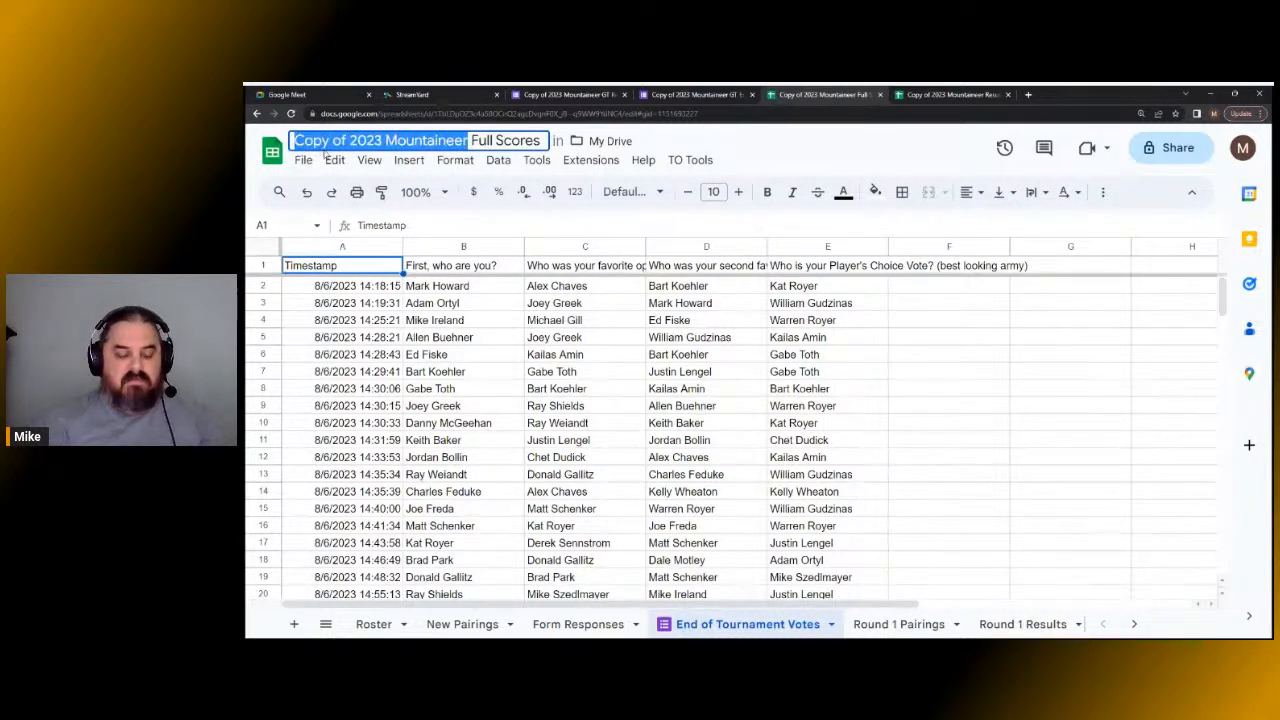
{"action": "type", "text": "FQ"}
{"action": "key", "text": "Left"}
{"action": "type", "text": "A"}
{"action": "key", "text": "Right"}
{"action": "type", "text": "Video"}
{"action": "key", "text": "Return"}
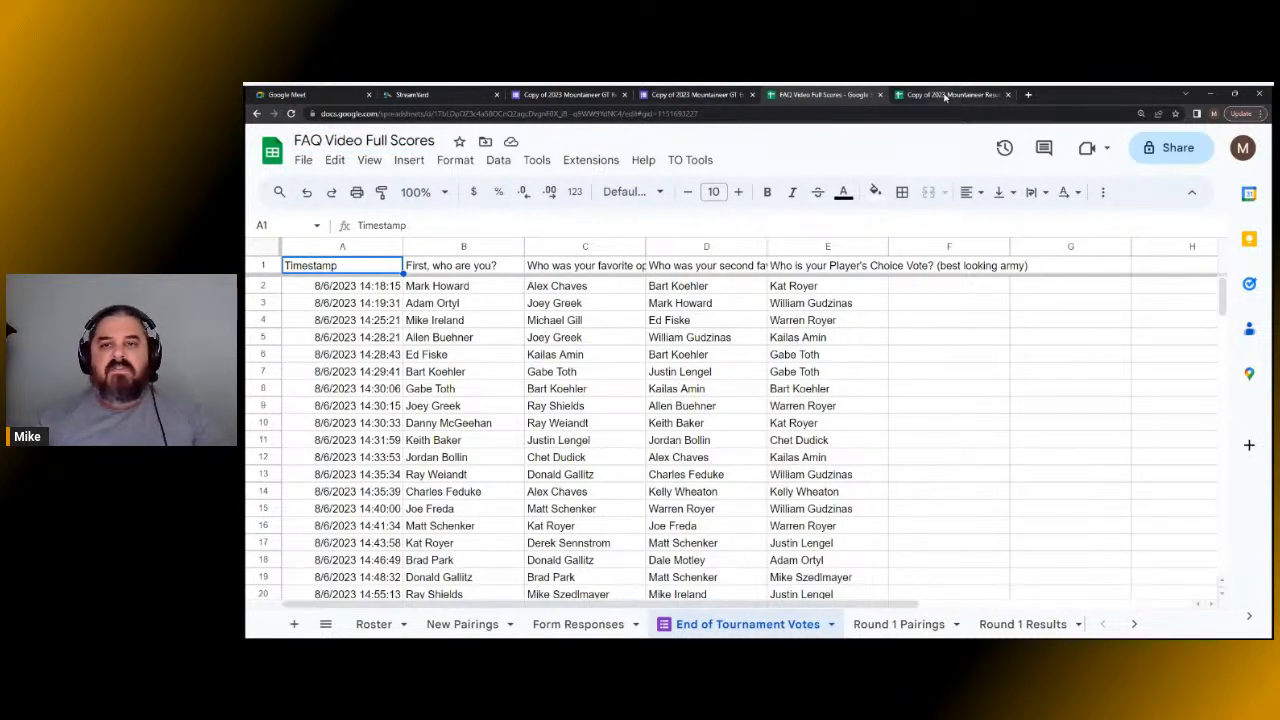
Send the GT Results form's responses to the existing FAQ Video Full Scores spreadsheet, then return to it
{"action": "left_click", "coordinate": [565, 96]}
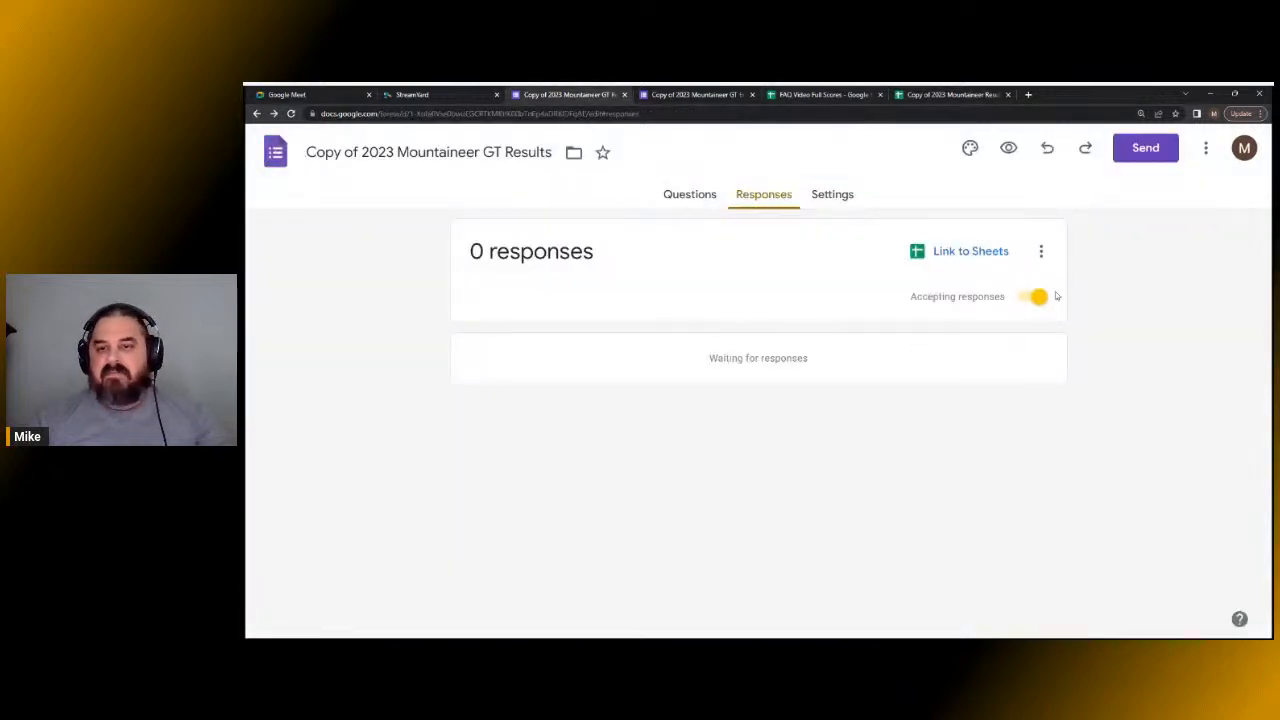
{"action": "left_click", "coordinate": [1041, 251]}
{"action": "left_click", "coordinate": [862, 300]}
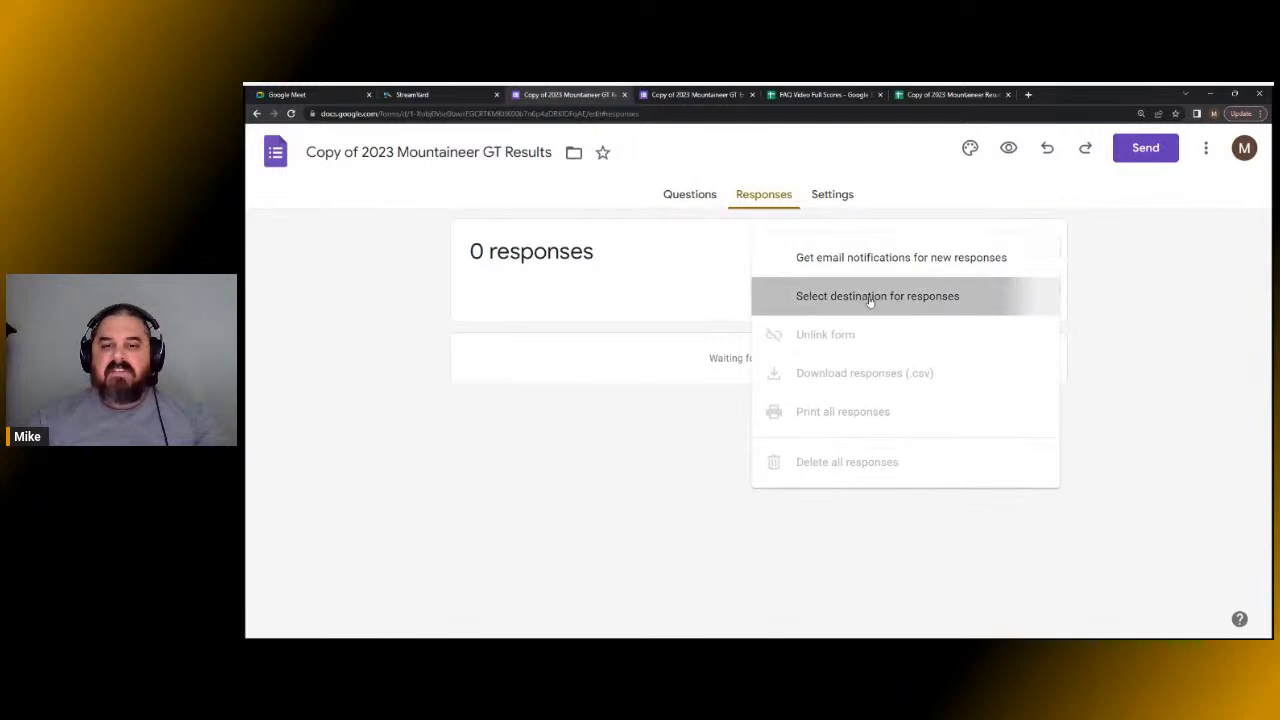
{"action": "left_click", "coordinate": [560, 291]}
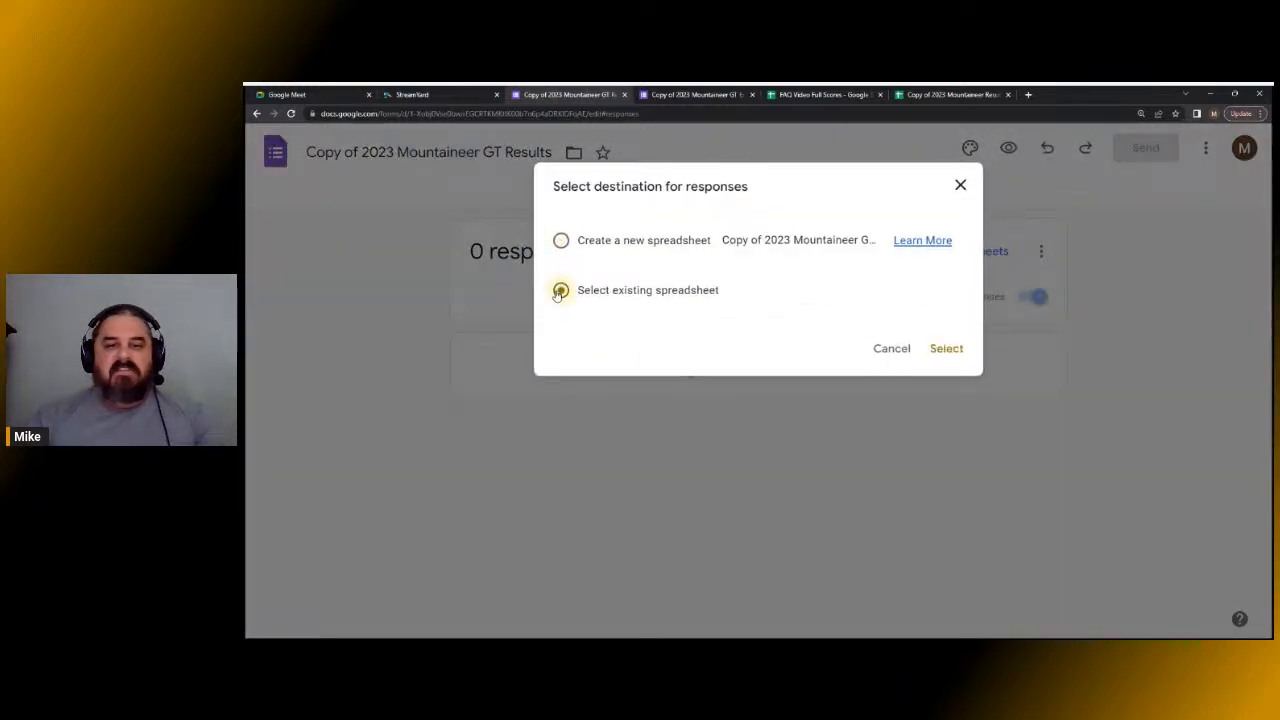
{"action": "left_click", "coordinate": [931, 350]}
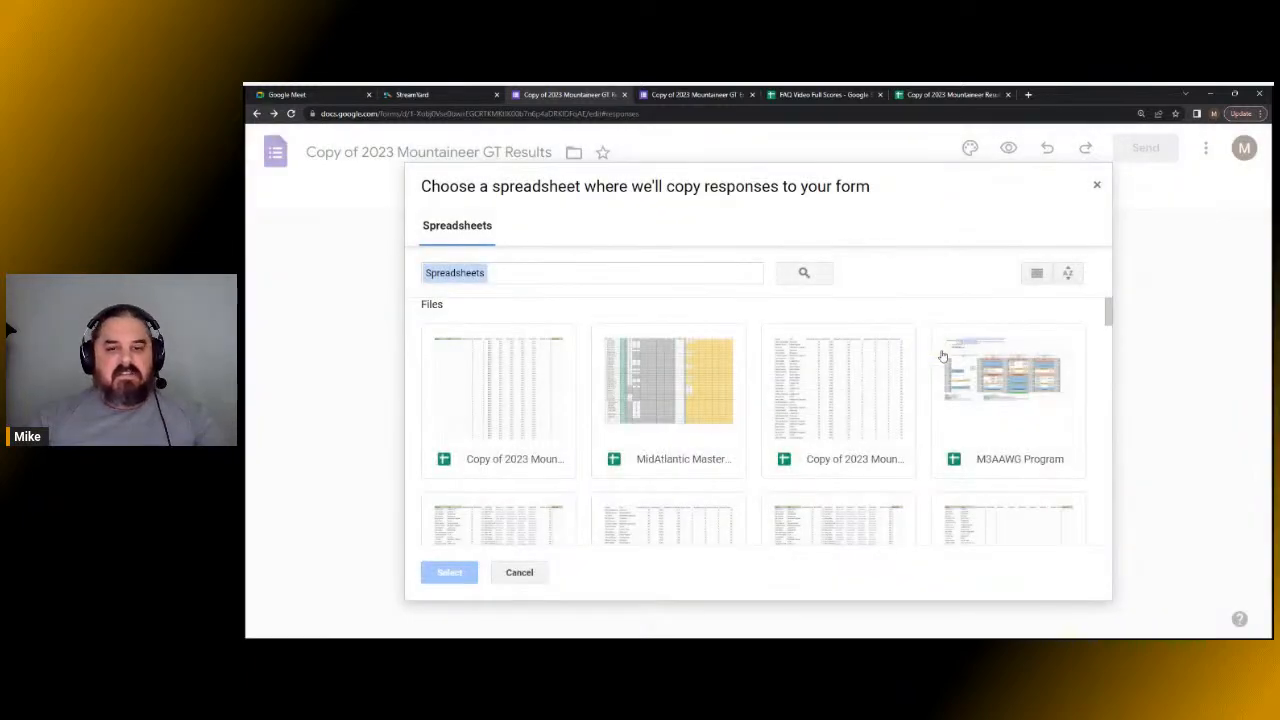
{"action": "scroll", "coordinate": [800, 433], "scroll_direction": "down", "scroll_amount": 1}
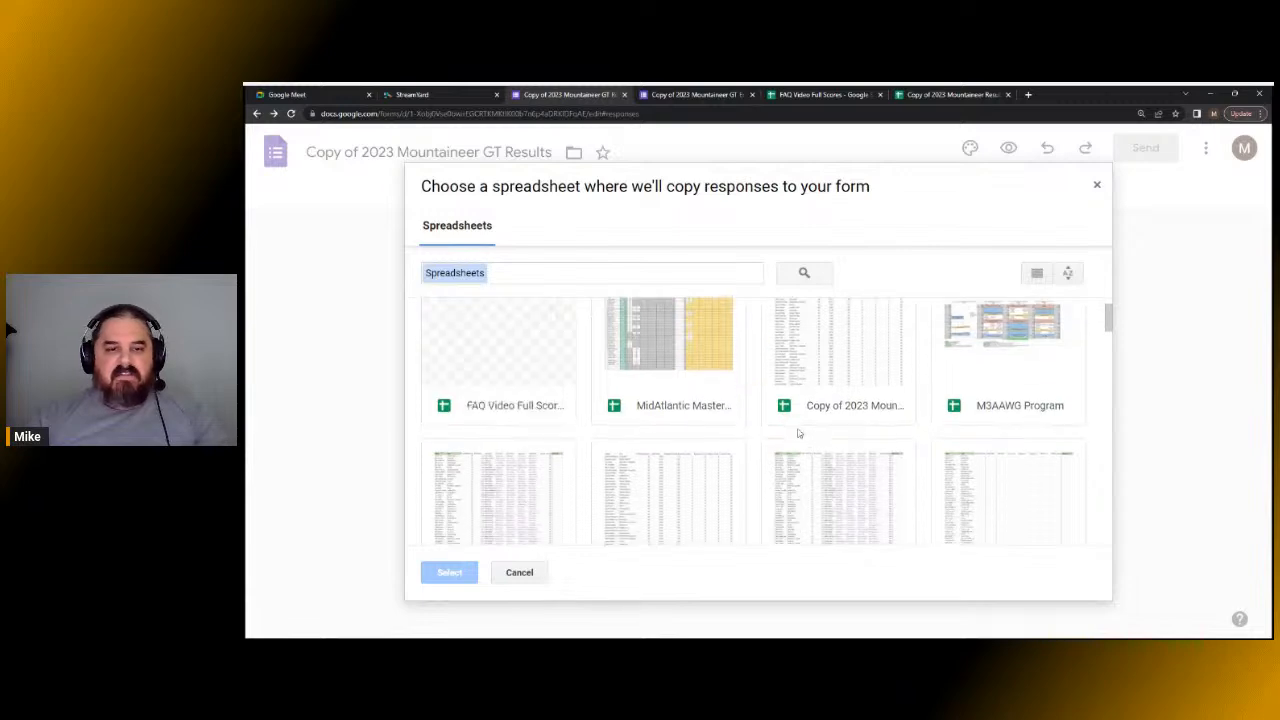
{"action": "left_click", "coordinate": [510, 385]}
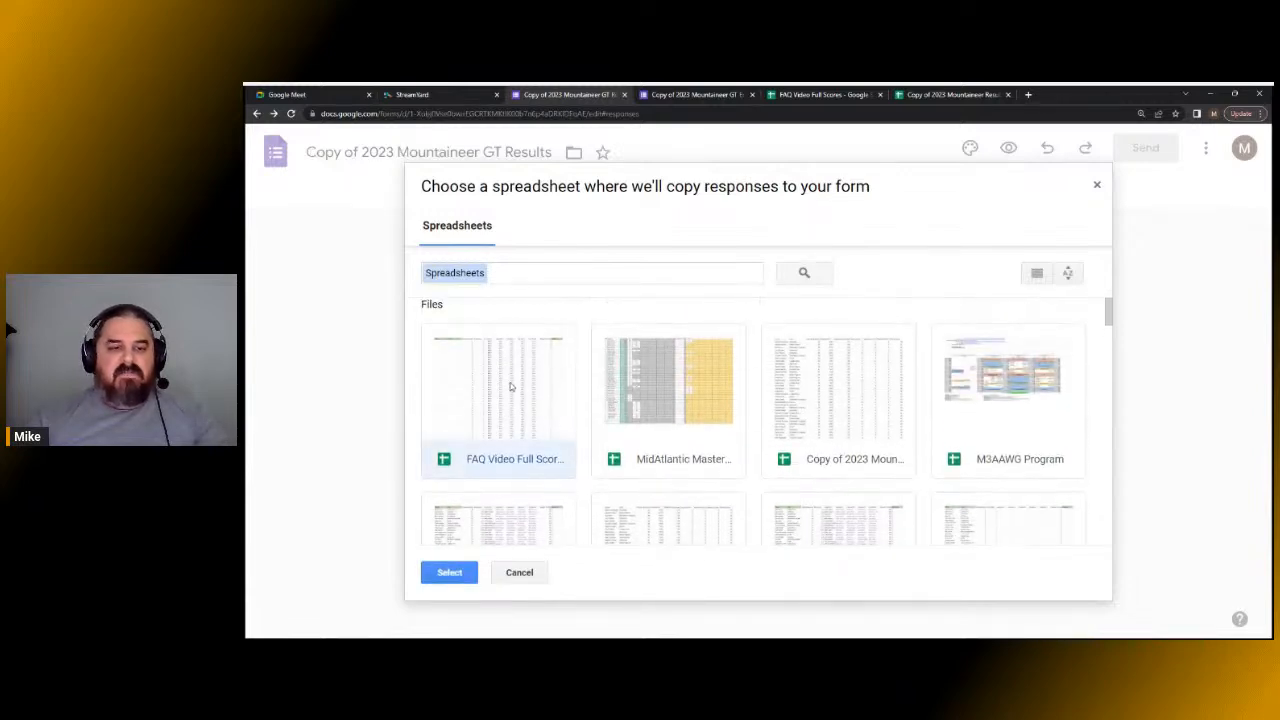
{"action": "left_click", "coordinate": [458, 573]}
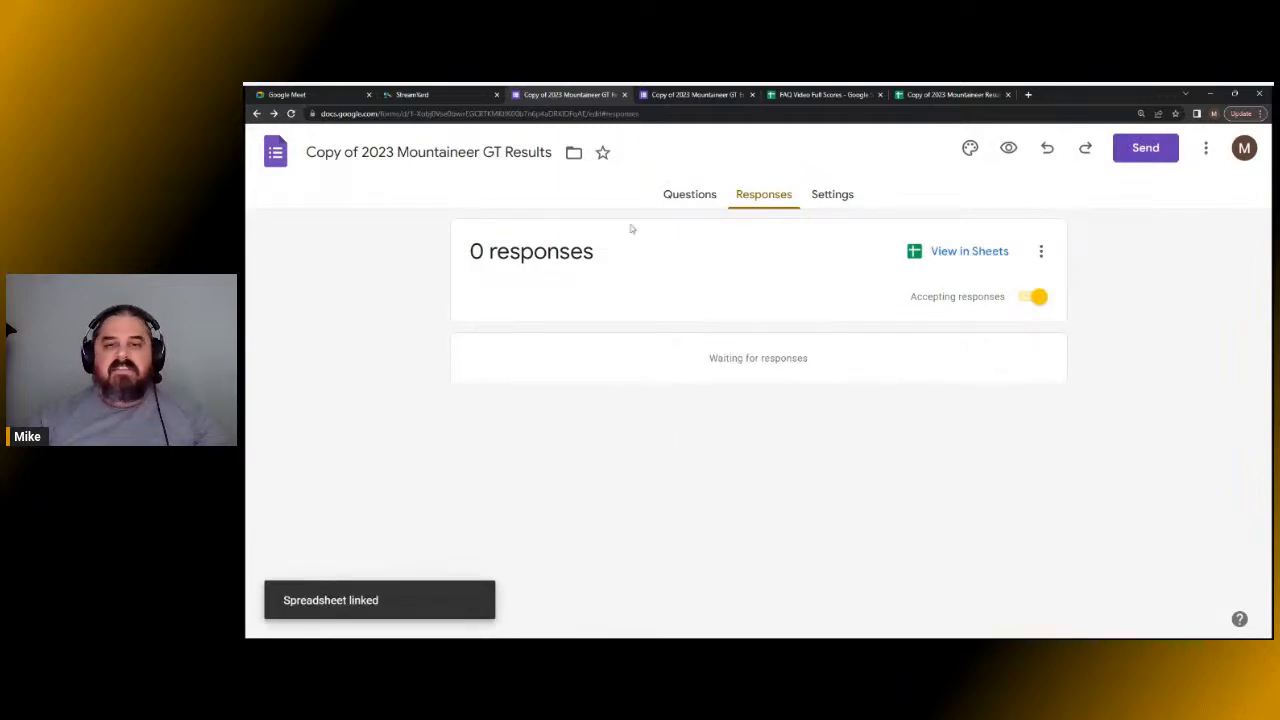
{"action": "left_click", "coordinate": [803, 95]}
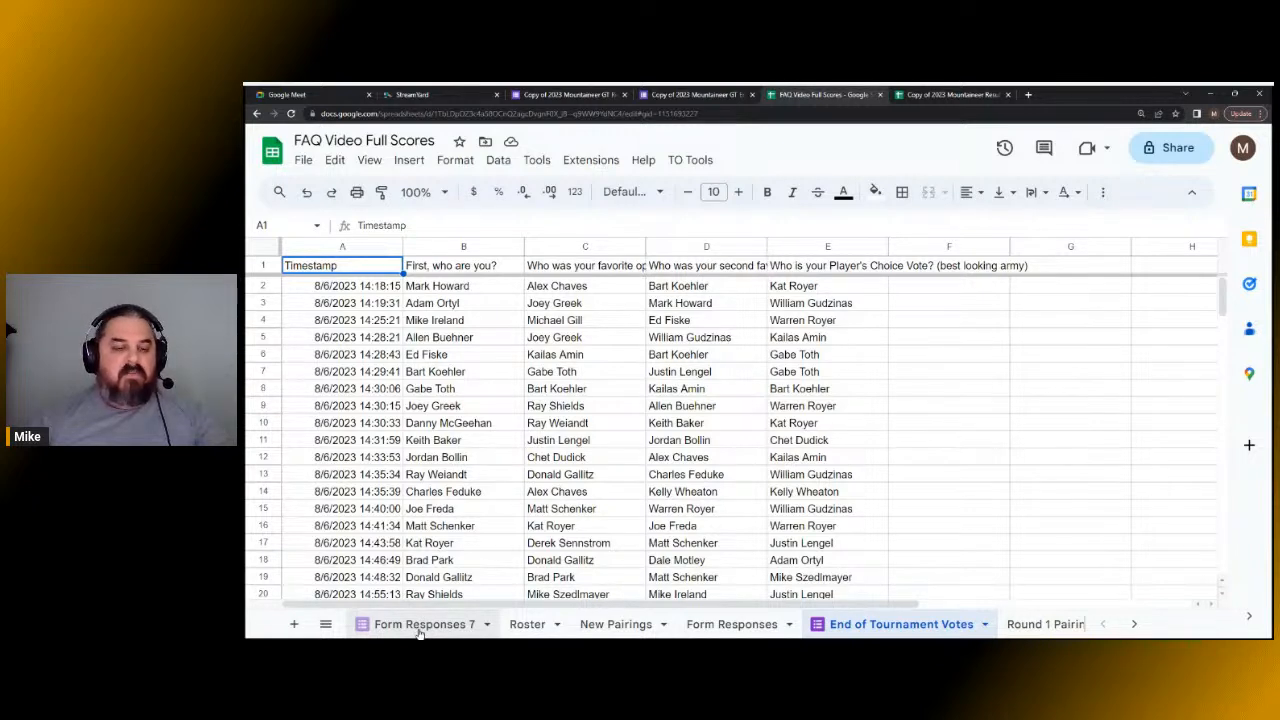
Compare the old Form Responses sheet with the new Form Responses 7 sheet and check where the data ends
{"action": "left_click", "coordinate": [726, 624]}
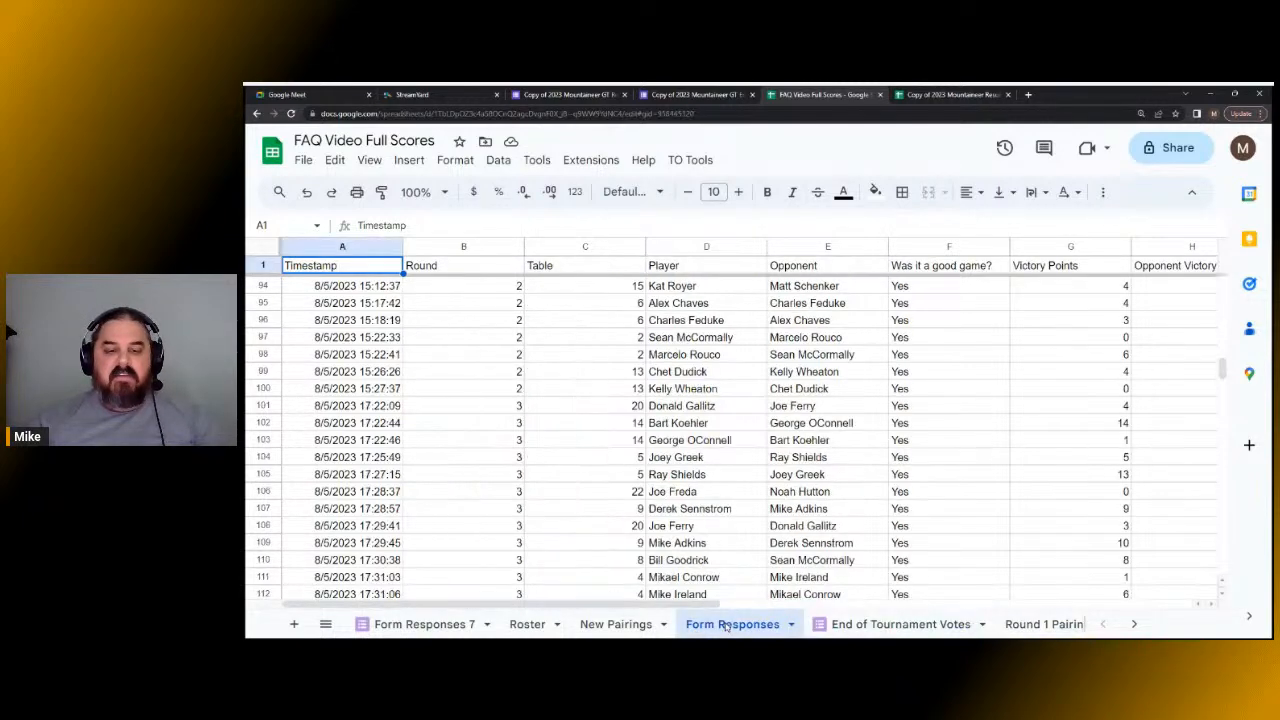
{"action": "left_click", "coordinate": [393, 625]}
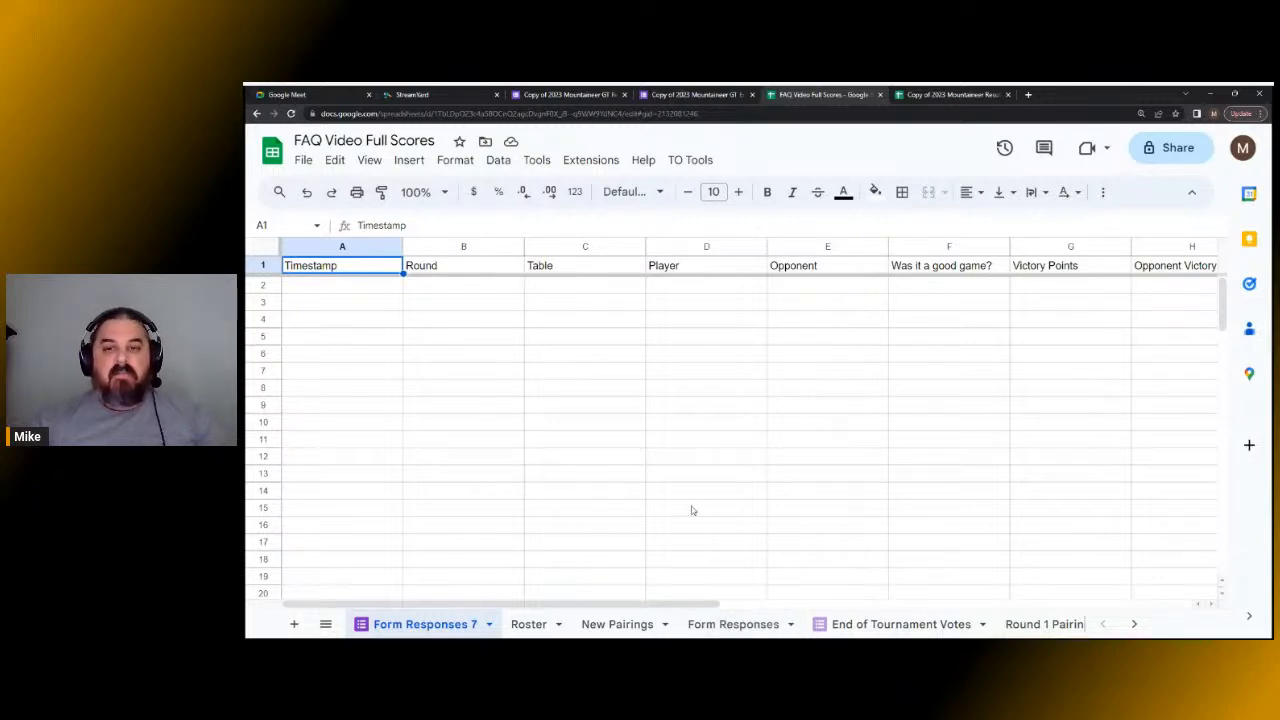
{"action": "left_click", "coordinate": [735, 628]}
{"action": "scroll", "coordinate": [582, 424], "scroll_direction": "down", "scroll_amount": 15}
{"action": "scroll", "coordinate": [582, 424], "scroll_direction": "down", "scroll_amount": 10}
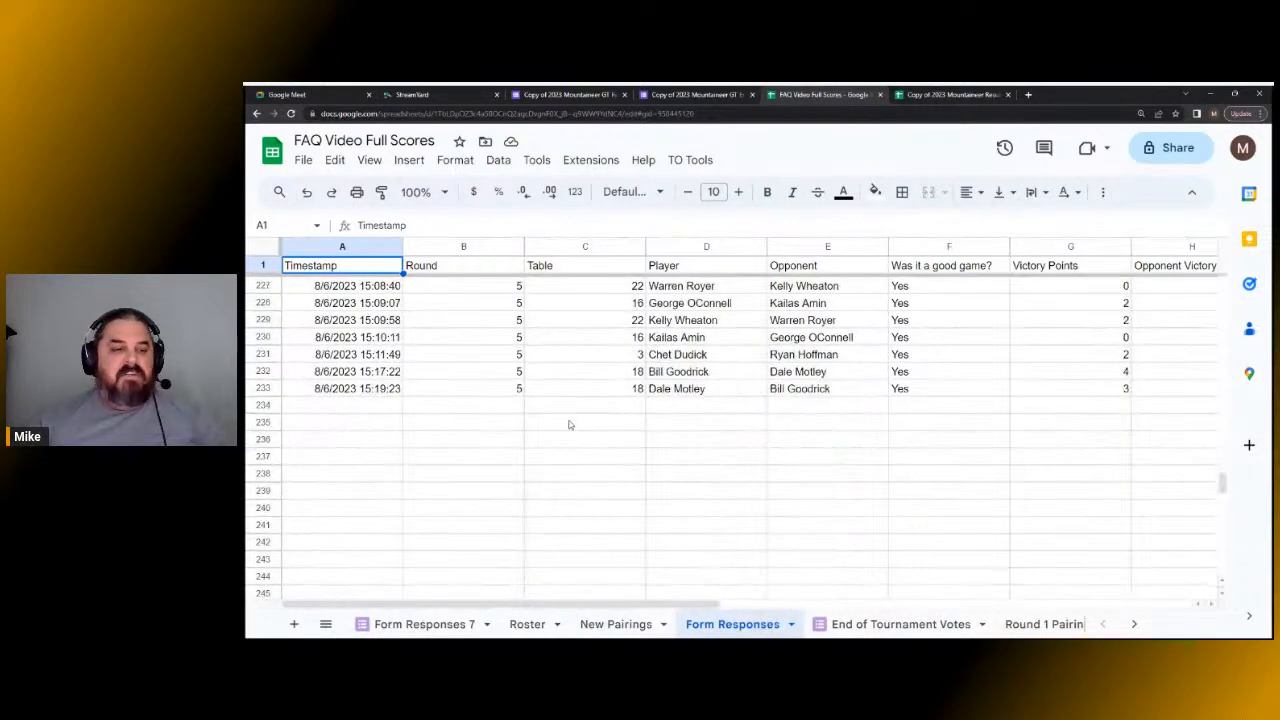
{"action": "left_click", "coordinate": [310, 406]}
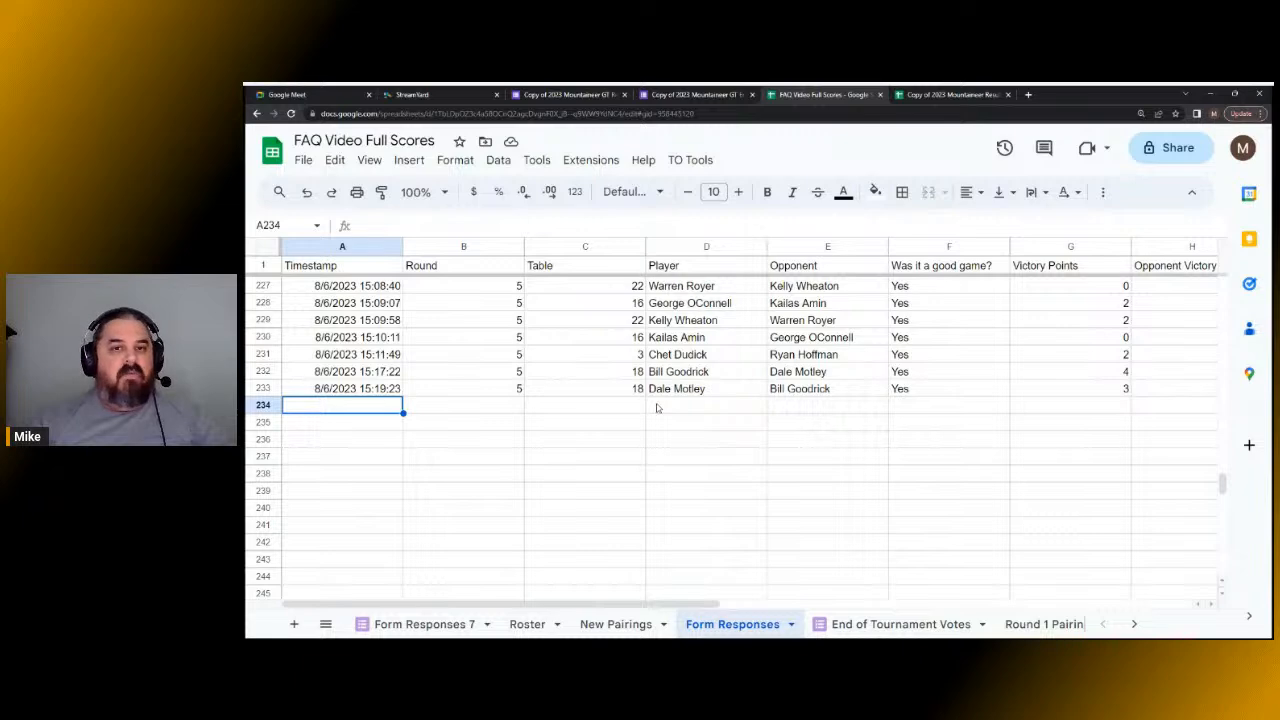
{"action": "left_click_drag", "start_coordinate": [1222, 487], "coordinate": [1222, 289]}
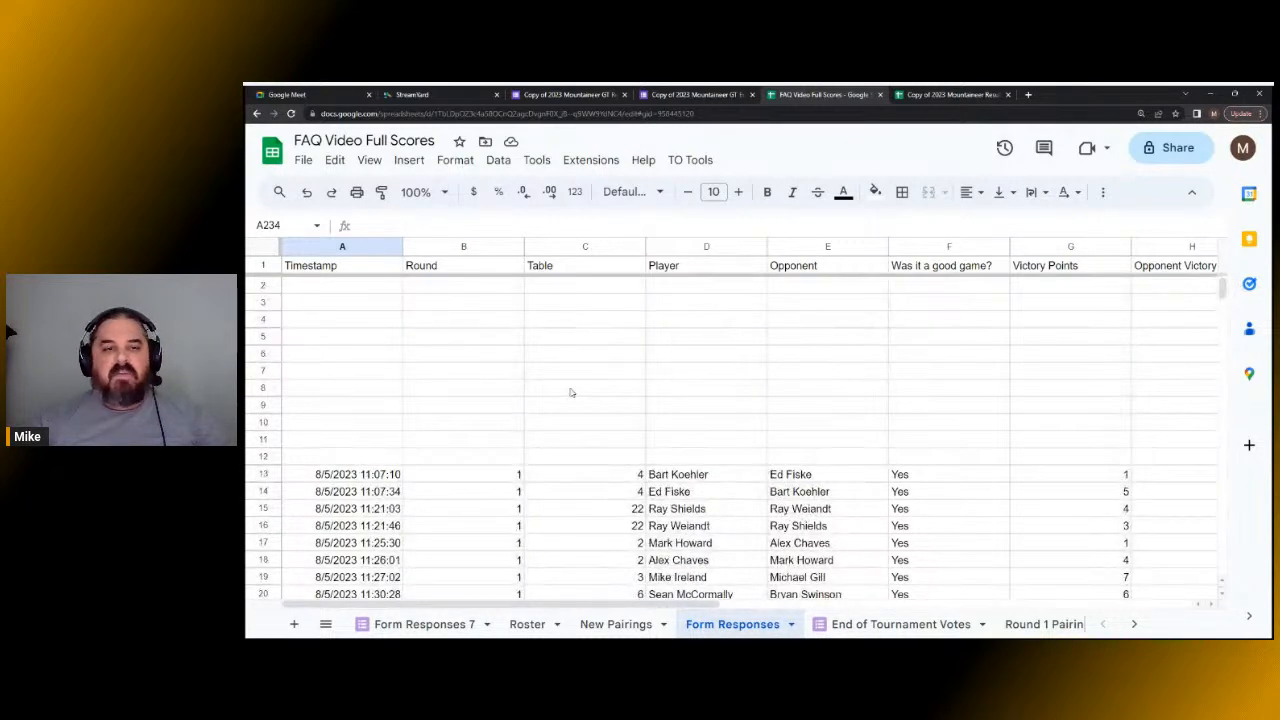
Delete the old Form Responses sheet, leaving Form Responses 7 in view
{"action": "right_click", "coordinate": [725, 627]}
{"action": "left_click", "coordinate": [720, 351]}
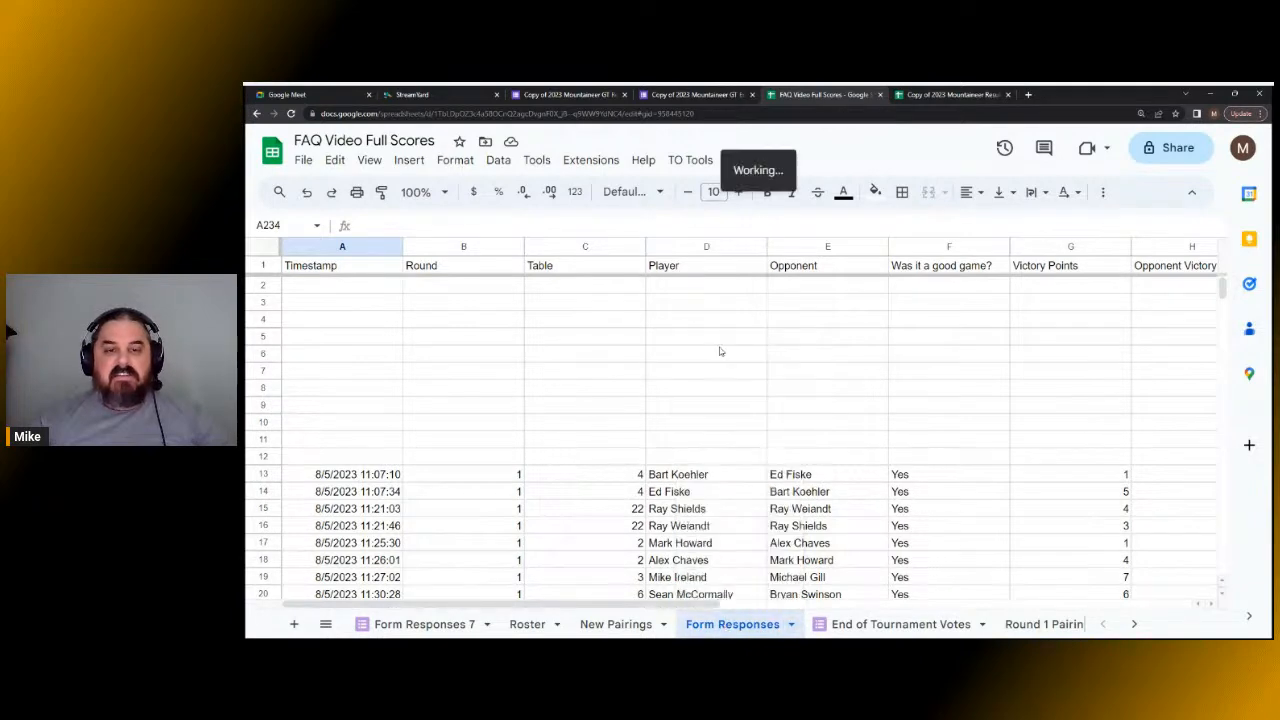
{"action": "left_click", "coordinate": [948, 421]}
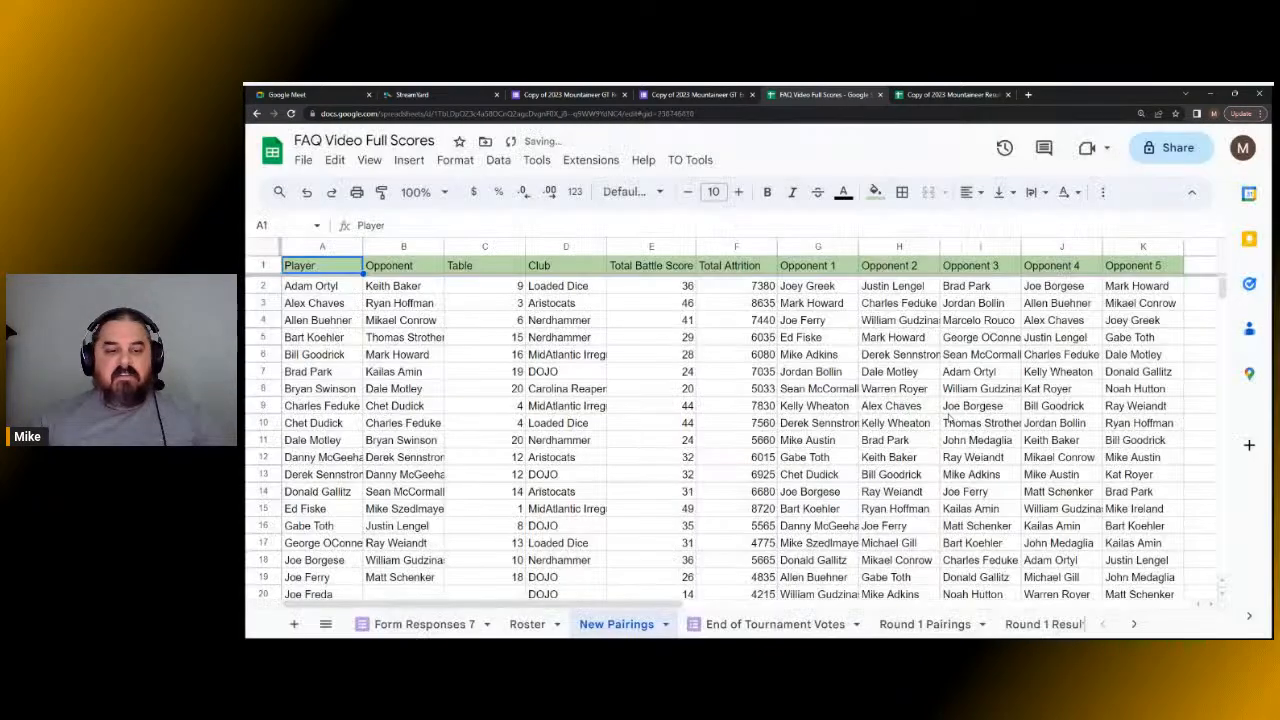
{"action": "left_click", "coordinate": [420, 624]}
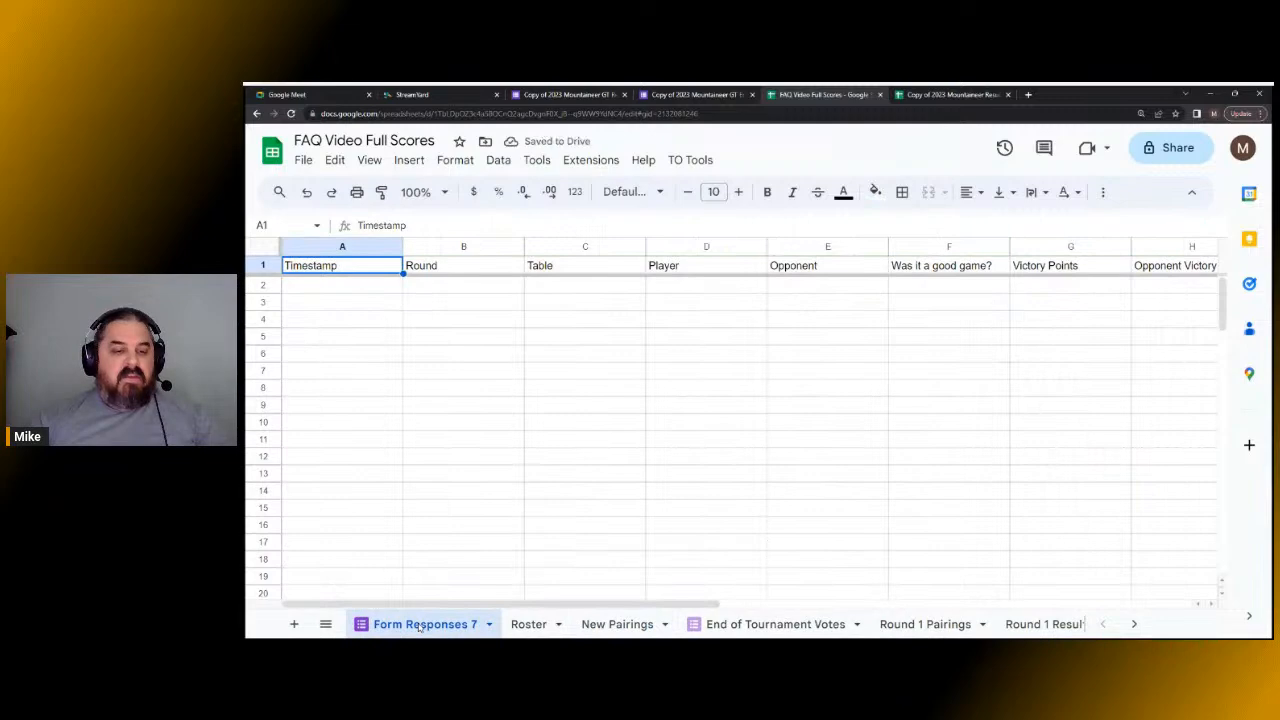
Rename Form Responses 7 to 'Form Responses' and move its tab after New Pairings
{"action": "right_click", "coordinate": [420, 626]}
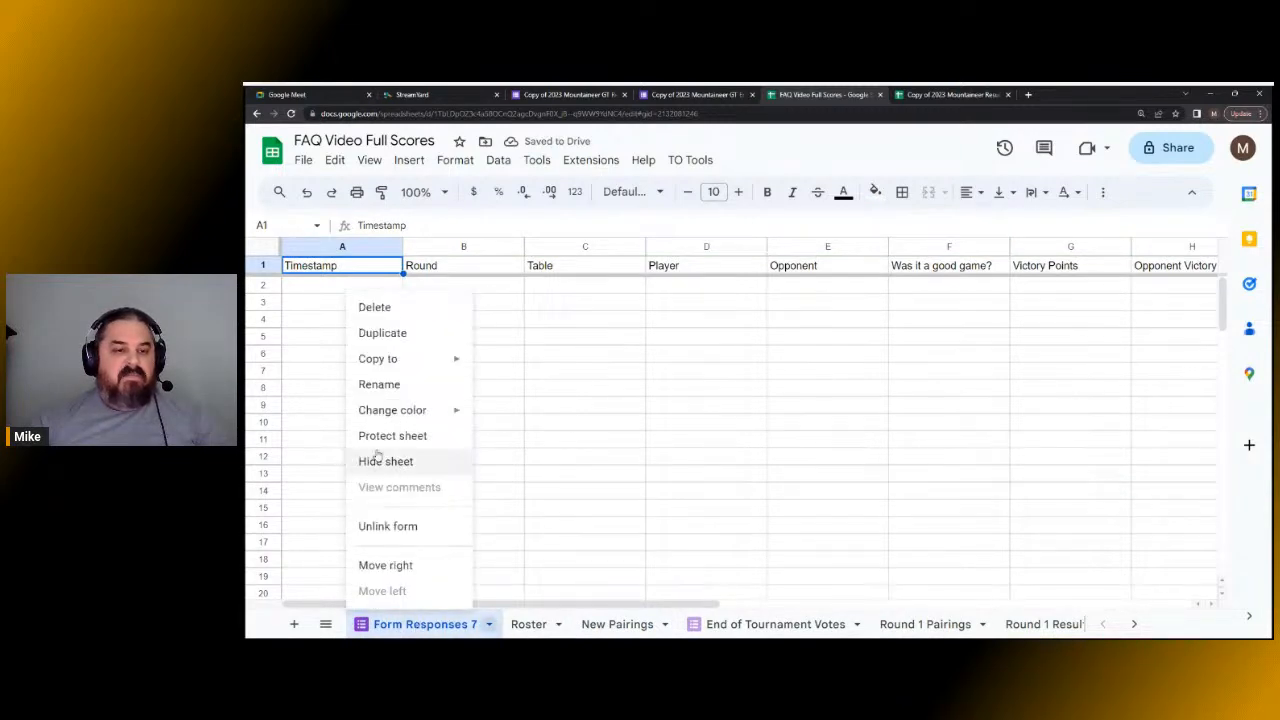
{"action": "left_click", "coordinate": [376, 386]}
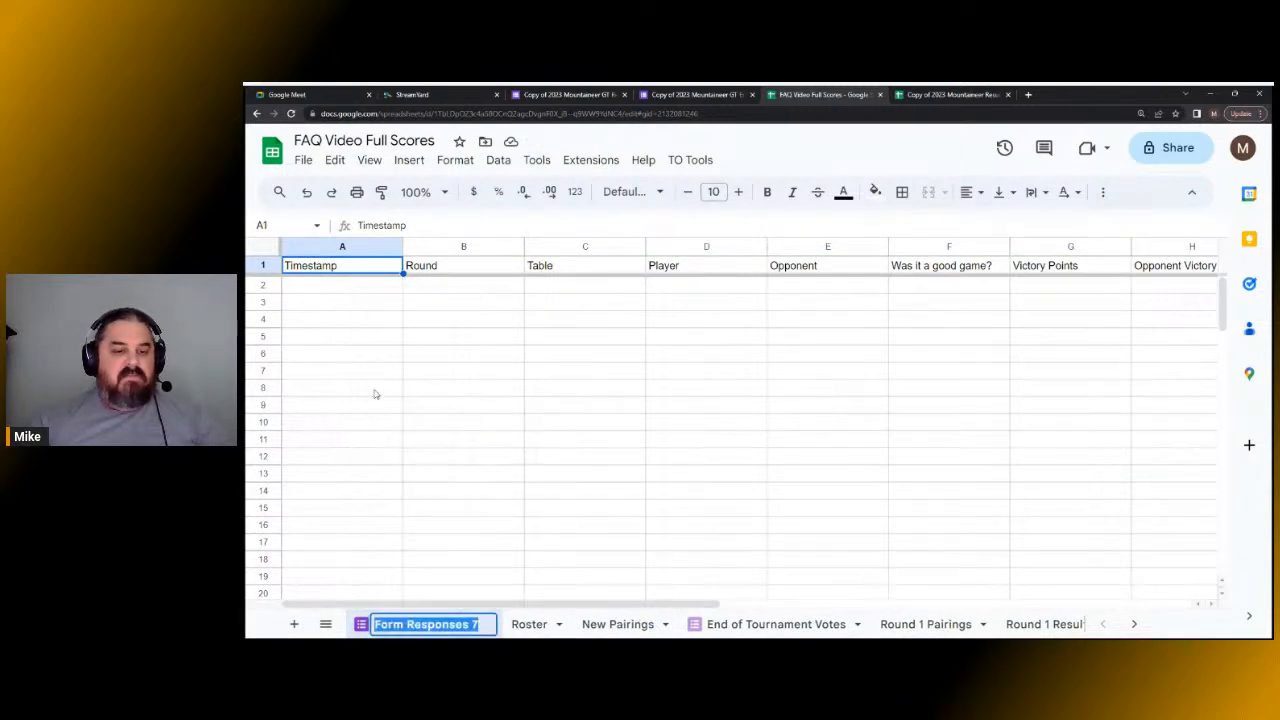
{"action": "left_click", "coordinate": [481, 624]}
{"action": "key", "text": "BackSpace"}
{"action": "key", "text": "BackSpace"}
{"action": "key", "text": "Return"}
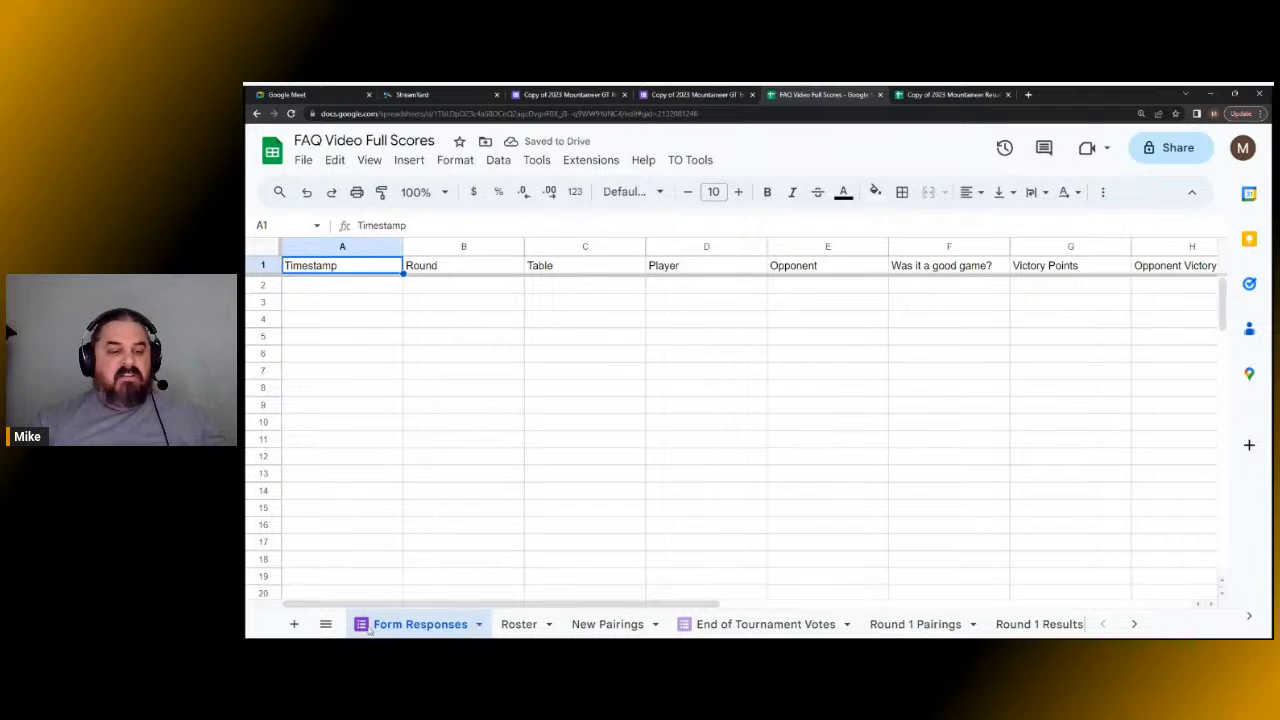
{"action": "left_click_drag", "start_coordinate": [371, 624], "coordinate": [590, 622]}
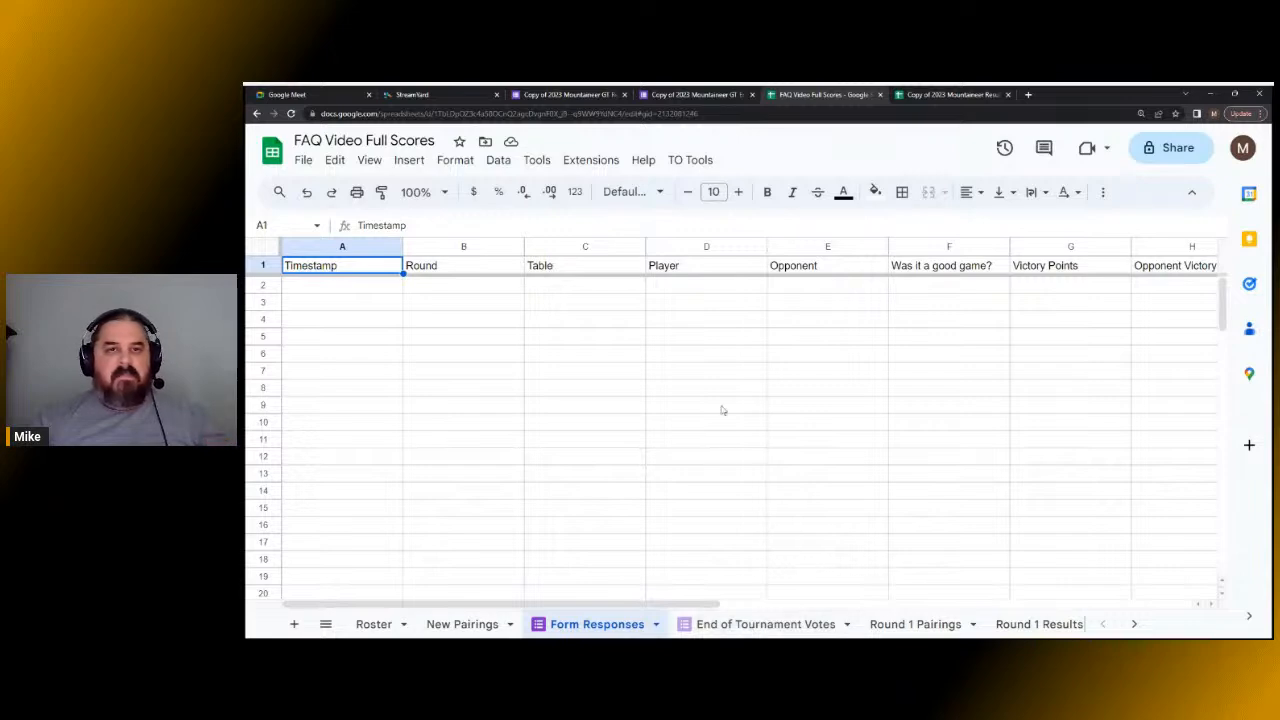
{"action": "left_click", "coordinate": [681, 95]}
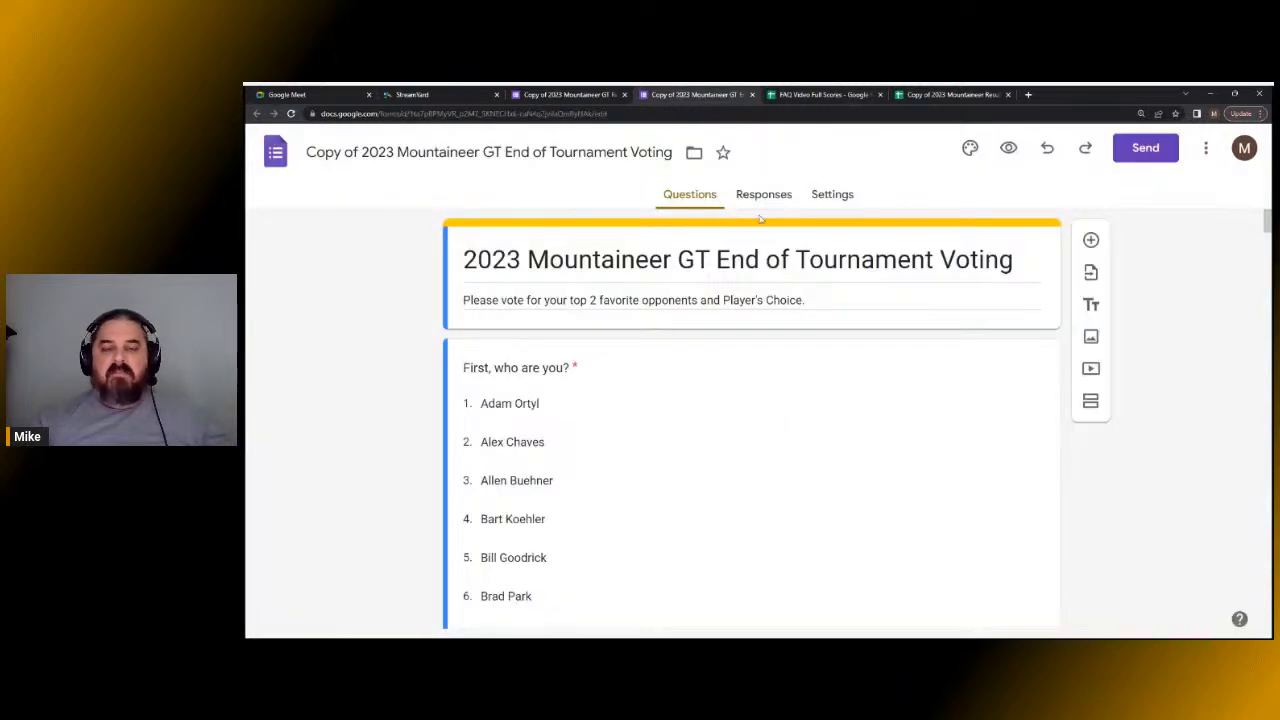
Link the End of Tournament Voting form's responses to FAQ Video Full Scores and return to that spreadsheet
{"action": "left_click", "coordinate": [763, 196]}
{"action": "left_click", "coordinate": [1040, 253]}
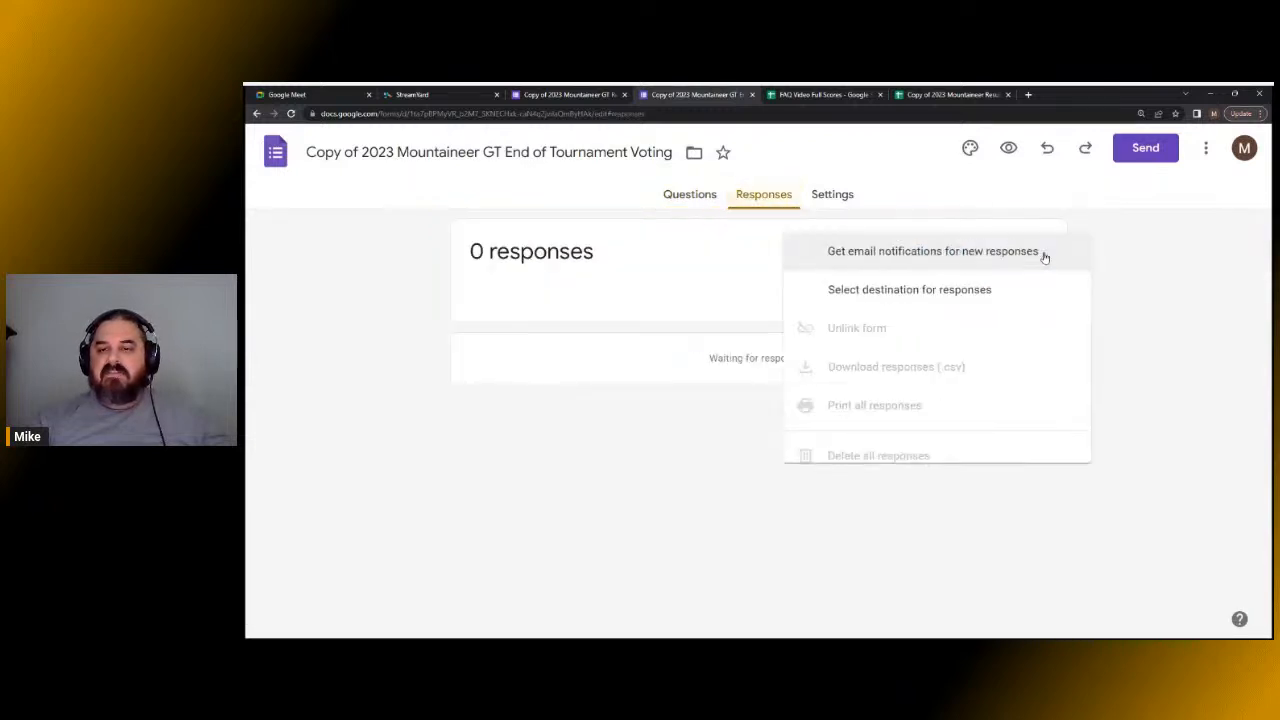
{"action": "left_click", "coordinate": [648, 279]}
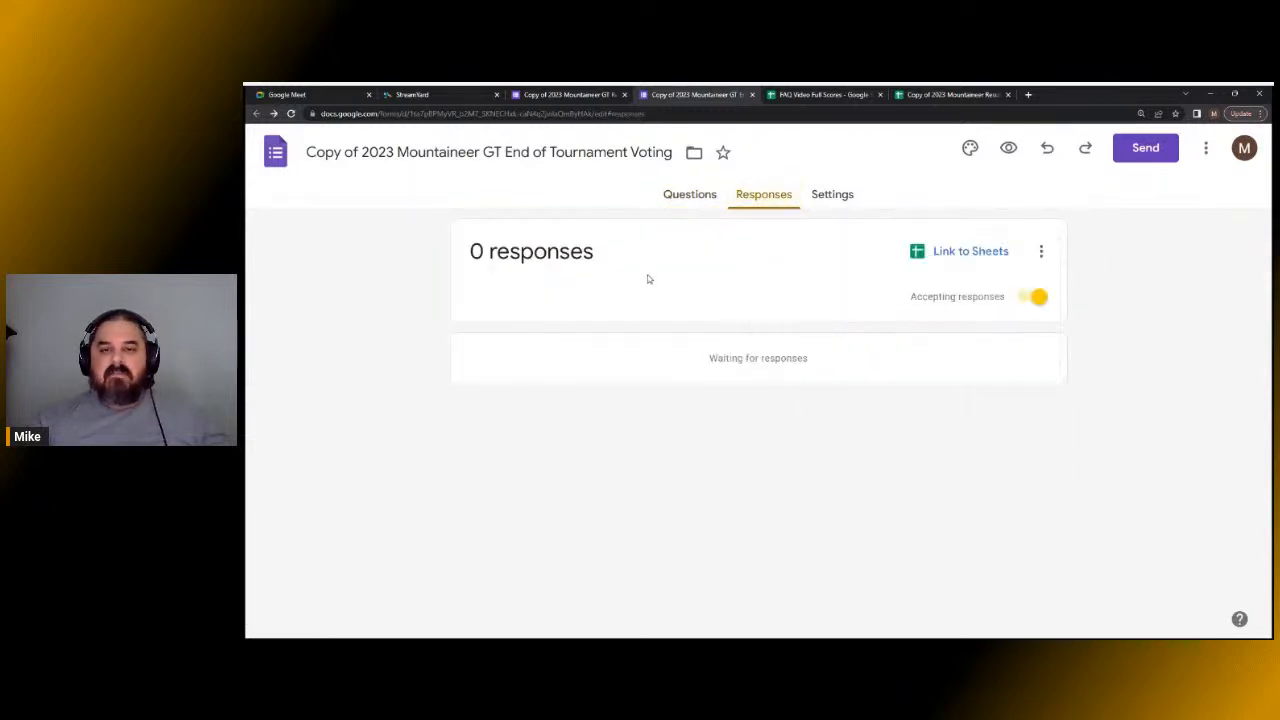
{"action": "left_click", "coordinate": [1038, 252]}
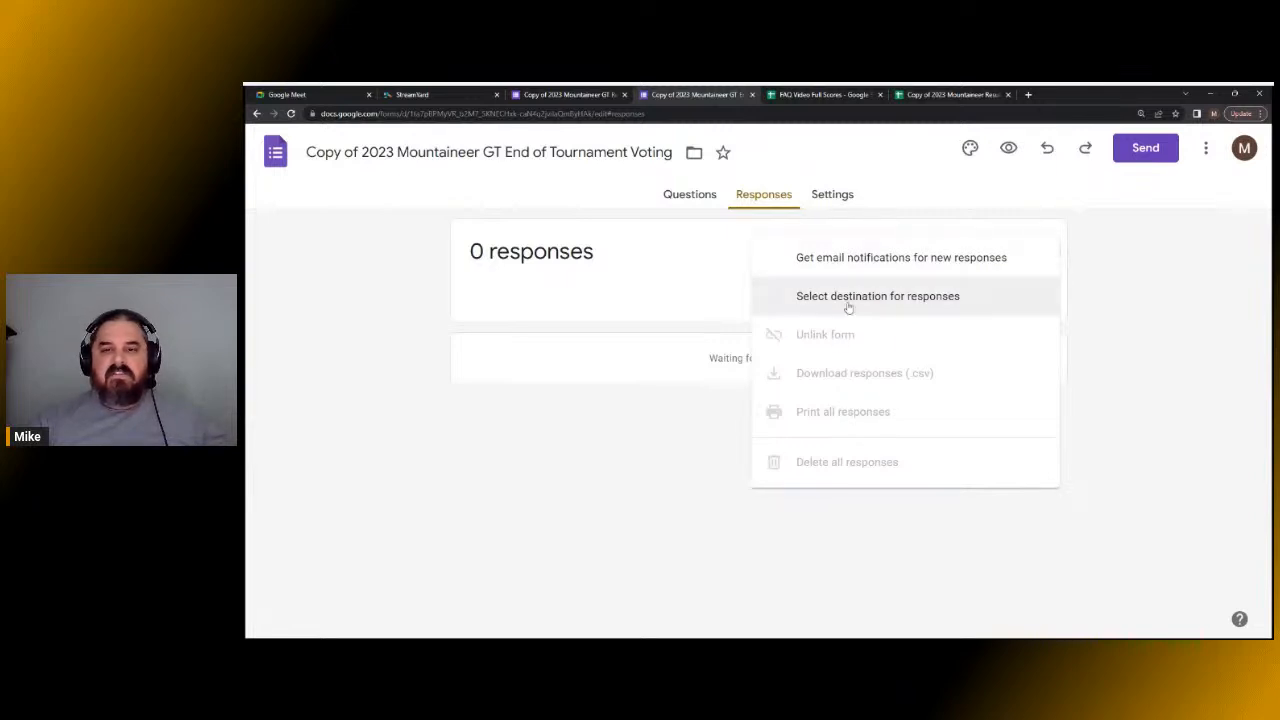
{"action": "left_click", "coordinate": [848, 300]}
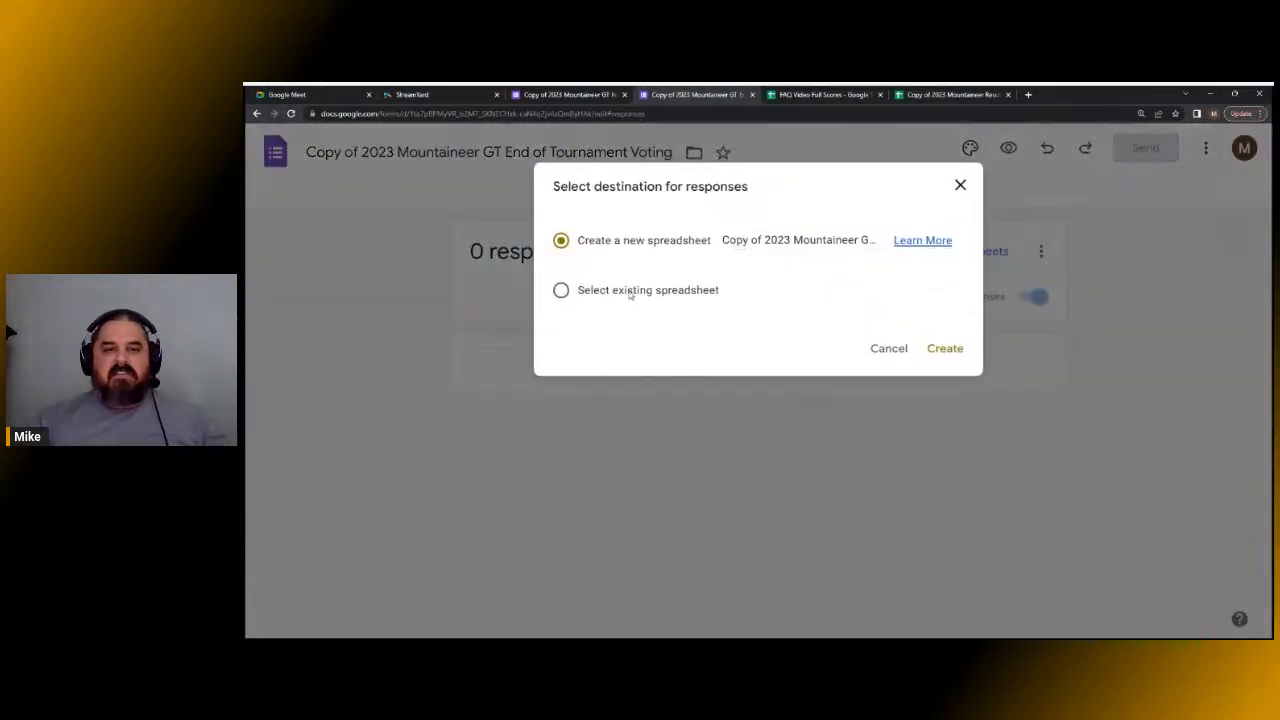
{"action": "left_click", "coordinate": [561, 291]}
{"action": "left_click", "coordinate": [954, 350]}
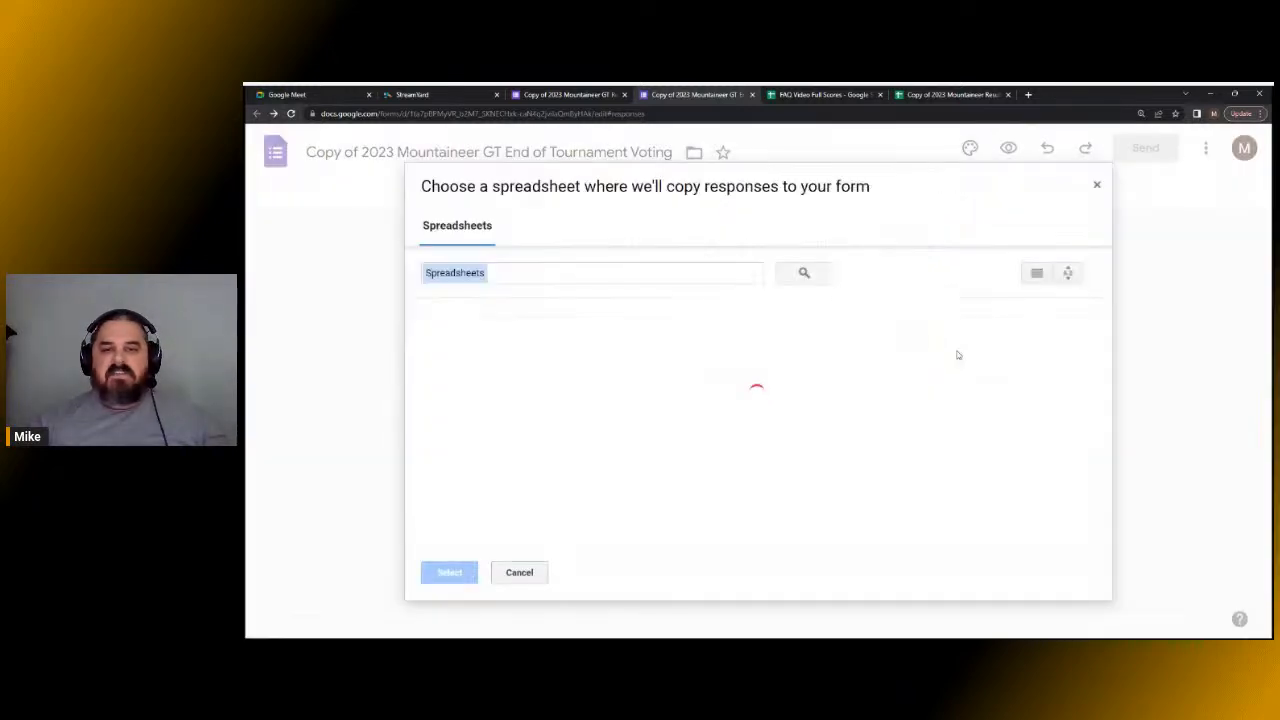
{"action": "left_click", "coordinate": [534, 420]}
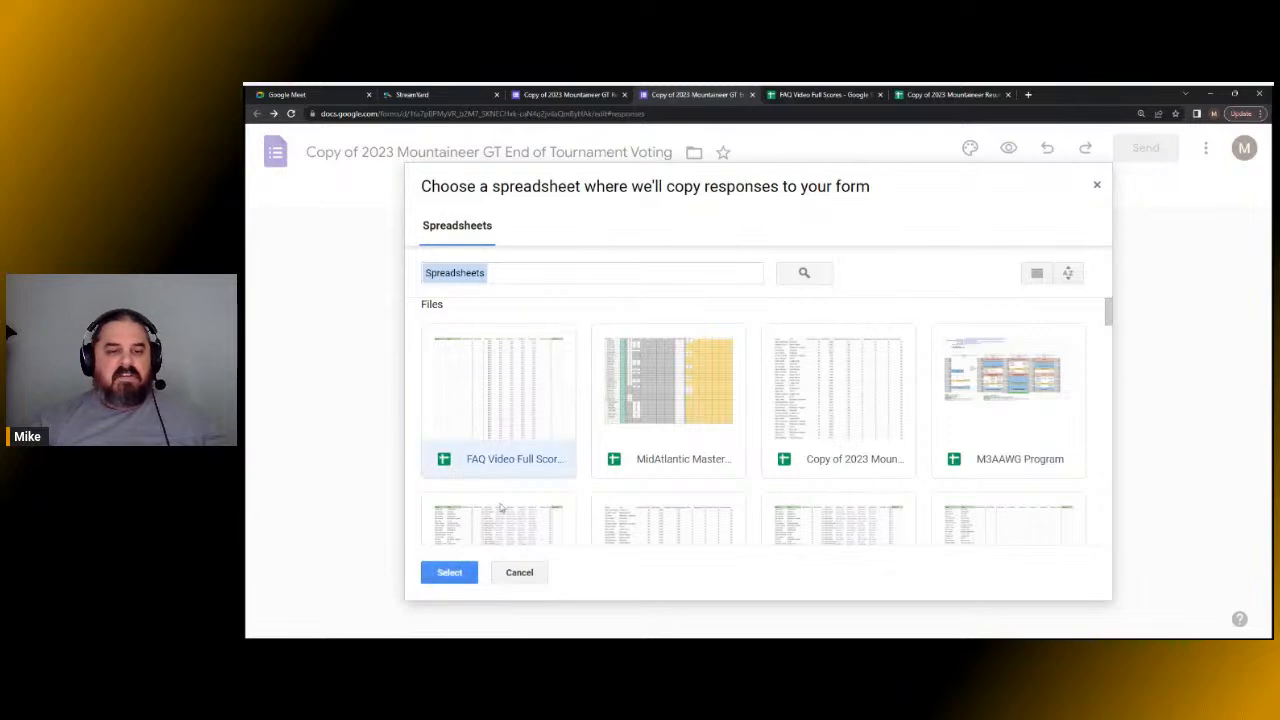
{"action": "left_click", "coordinate": [448, 574]}
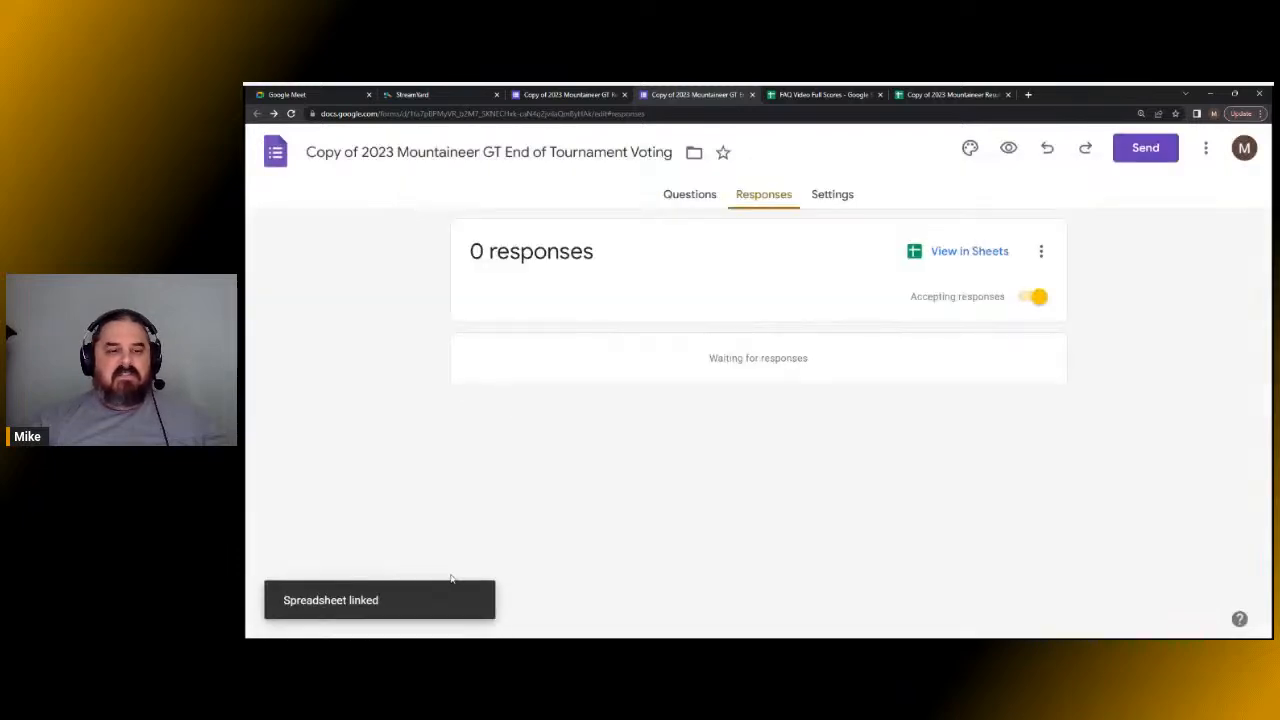
{"action": "left_click", "coordinate": [817, 97]}
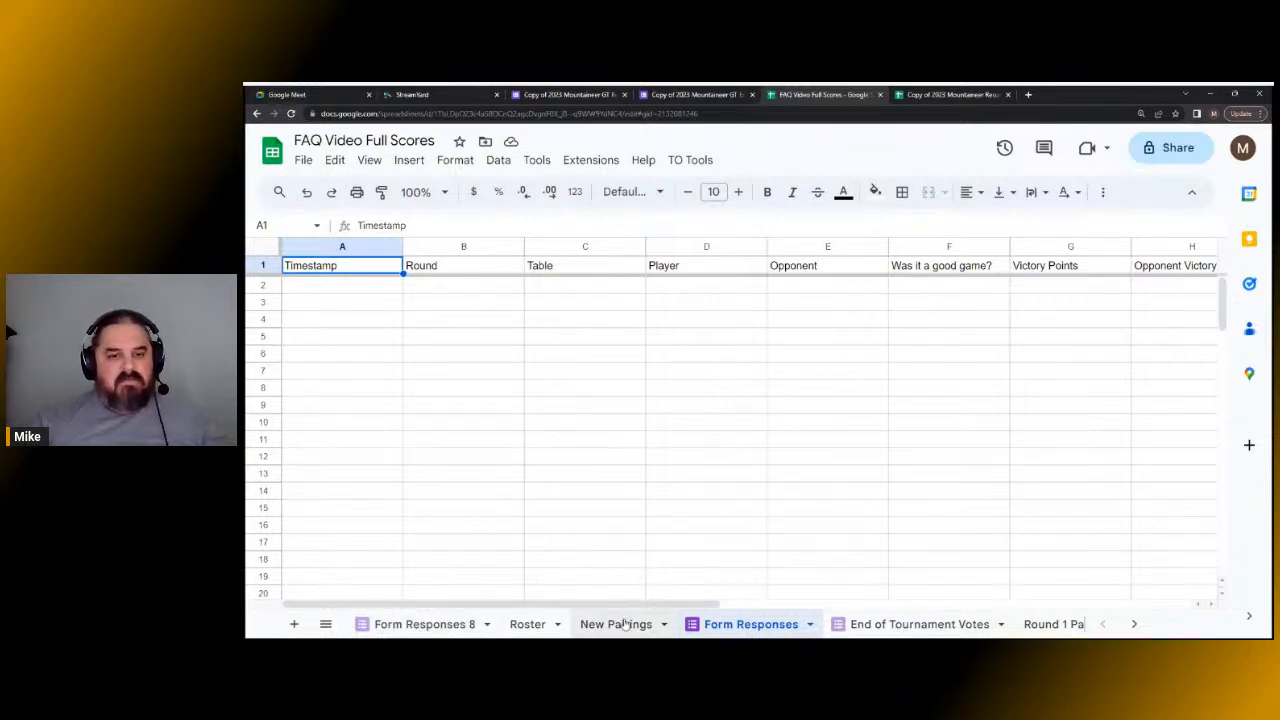
Review the voting form's questions and player list, then go back to its responses summary
{"action": "mouse_move", "coordinate": [627, 605]}
{"action": "left_mouse_down"}
{"action": "mouse_move", "coordinate": [860, 612]}
{"action": "mouse_move", "coordinate": [627, 607]}
{"action": "left_mouse_up"}
{"action": "left_click", "coordinate": [676, 100]}
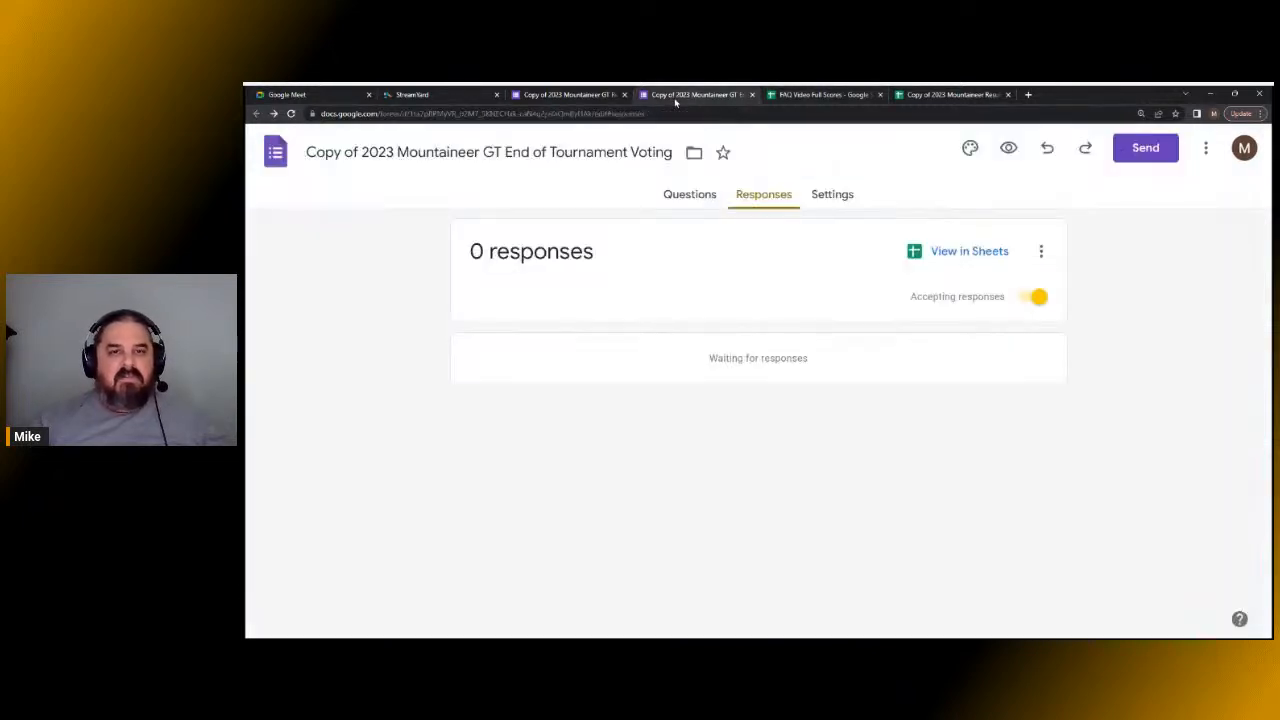
{"action": "left_click", "coordinate": [688, 196]}
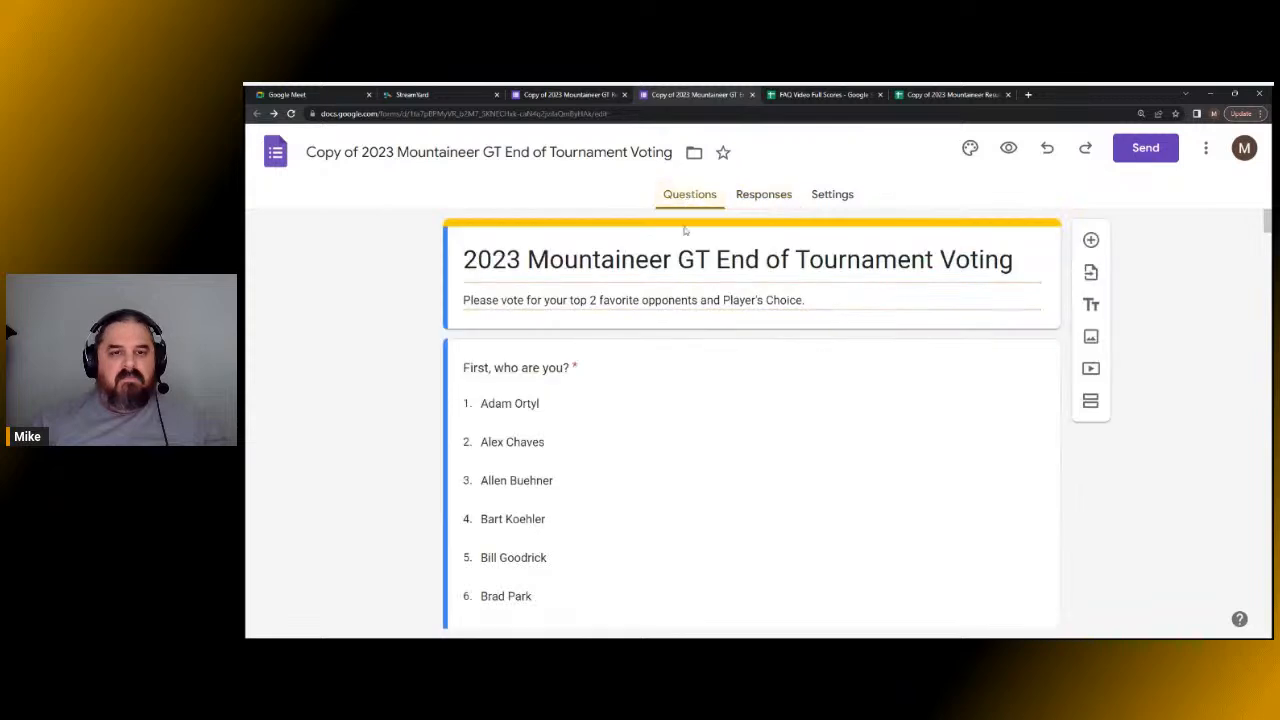
{"action": "scroll", "coordinate": [700, 463], "scroll_direction": "down", "scroll_amount": 3}
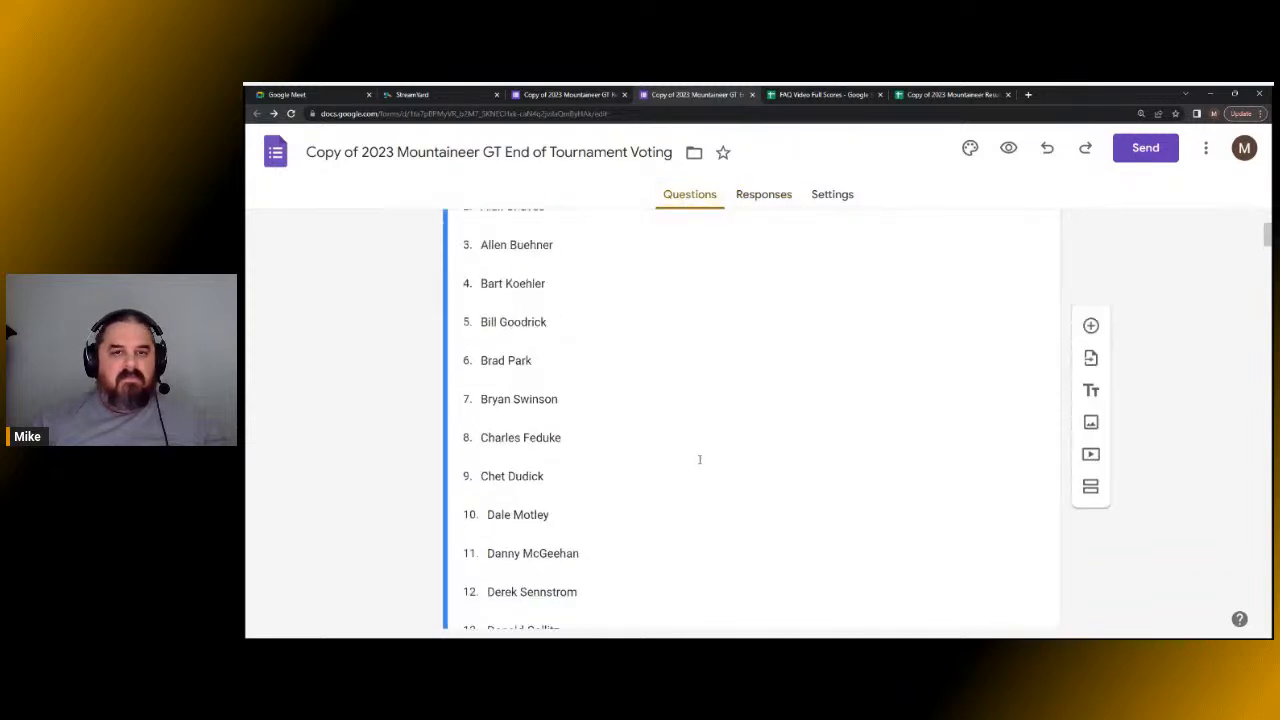
{"action": "scroll", "coordinate": [700, 463], "scroll_direction": "up", "scroll_amount": 4}
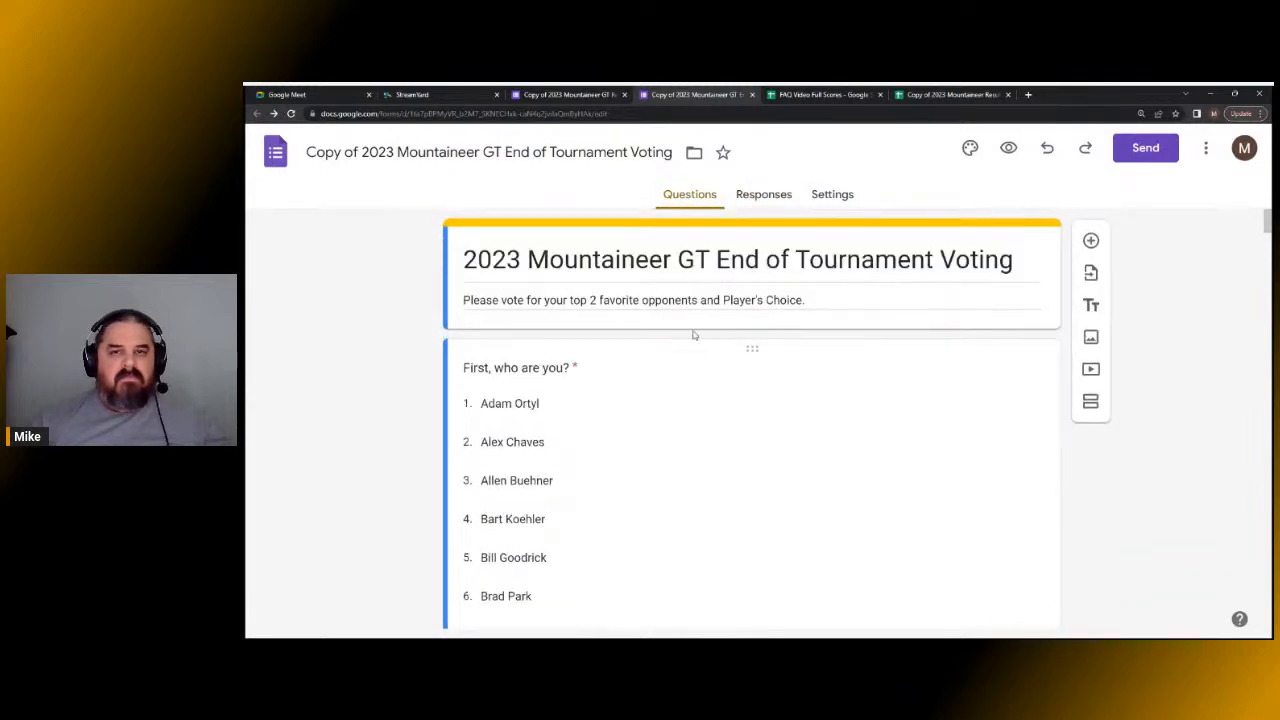
{"action": "left_click", "coordinate": [762, 196]}
In FAQ Video Full Scores, view Form Responses 8, then the End of Tournament Votes sheet
{"action": "left_click", "coordinate": [822, 95]}
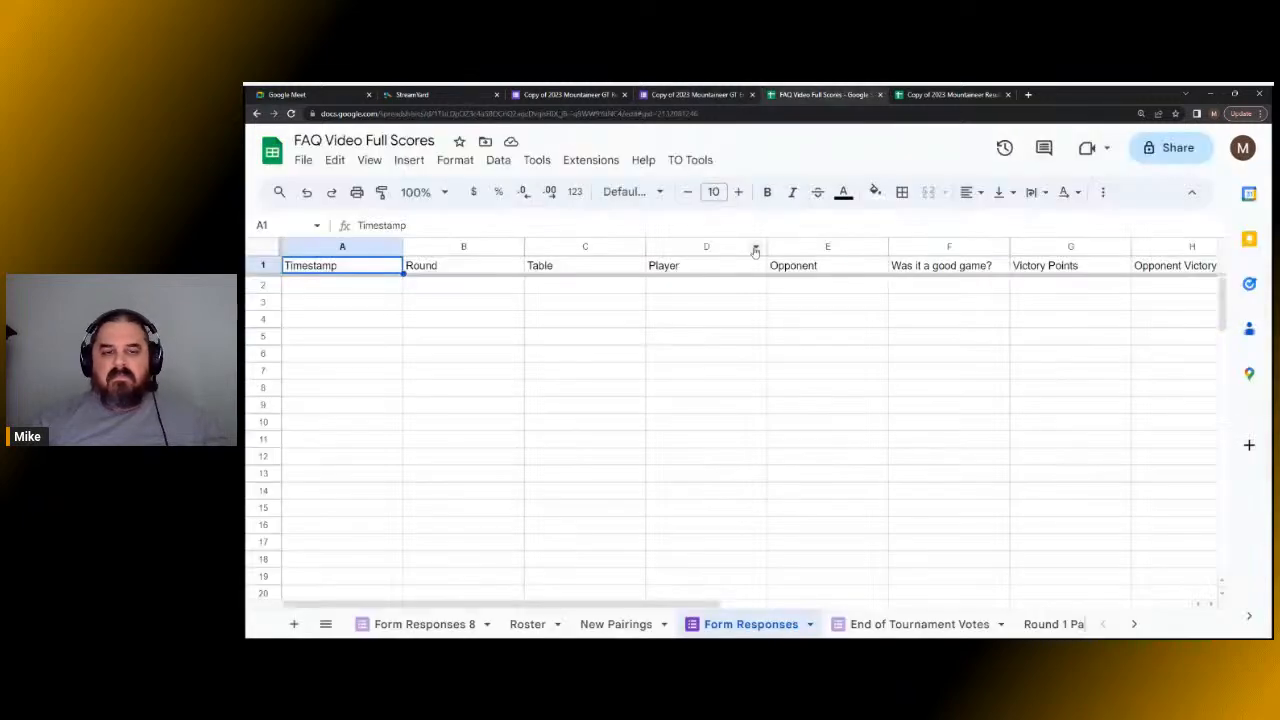
{"action": "left_click", "coordinate": [425, 624]}
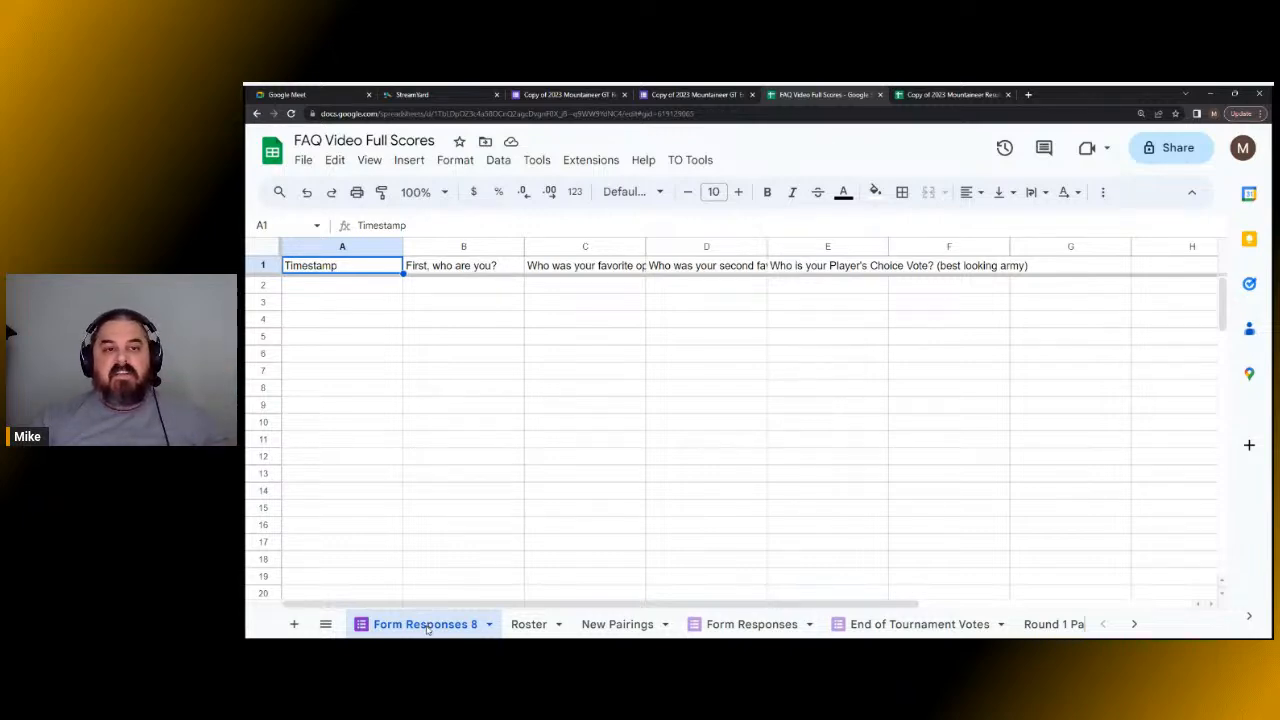
{"action": "left_click", "coordinate": [903, 626]}
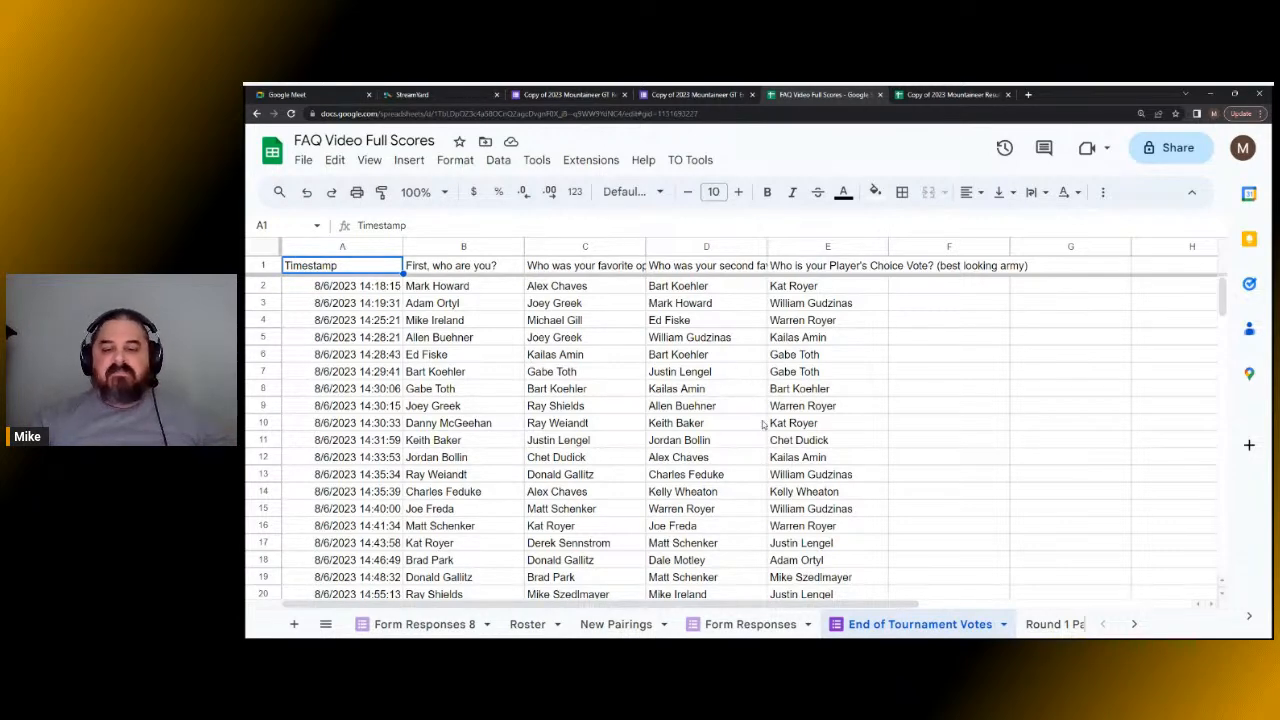
Try deleting the End of Tournament Votes sheet, which is blocked because a form is still linked
{"action": "right_click", "coordinate": [890, 628]}
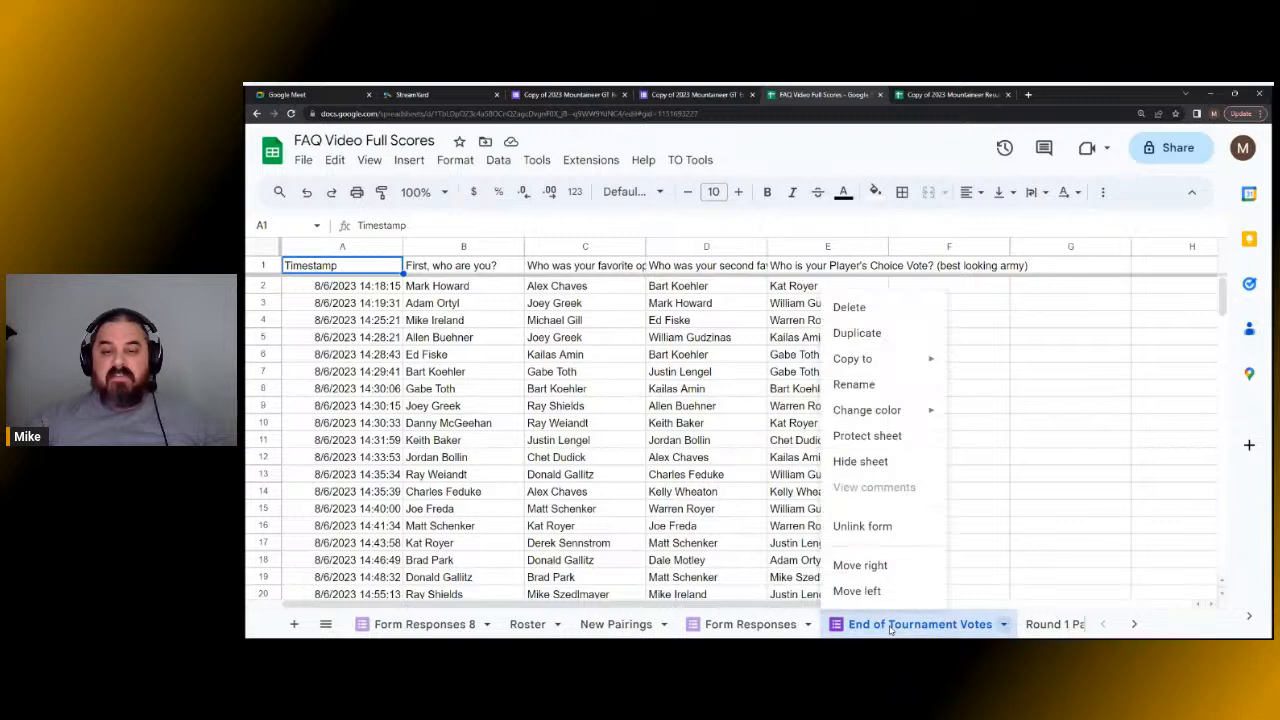
{"action": "left_click", "coordinate": [852, 385]}
{"action": "key", "text": "ctrl+c"}
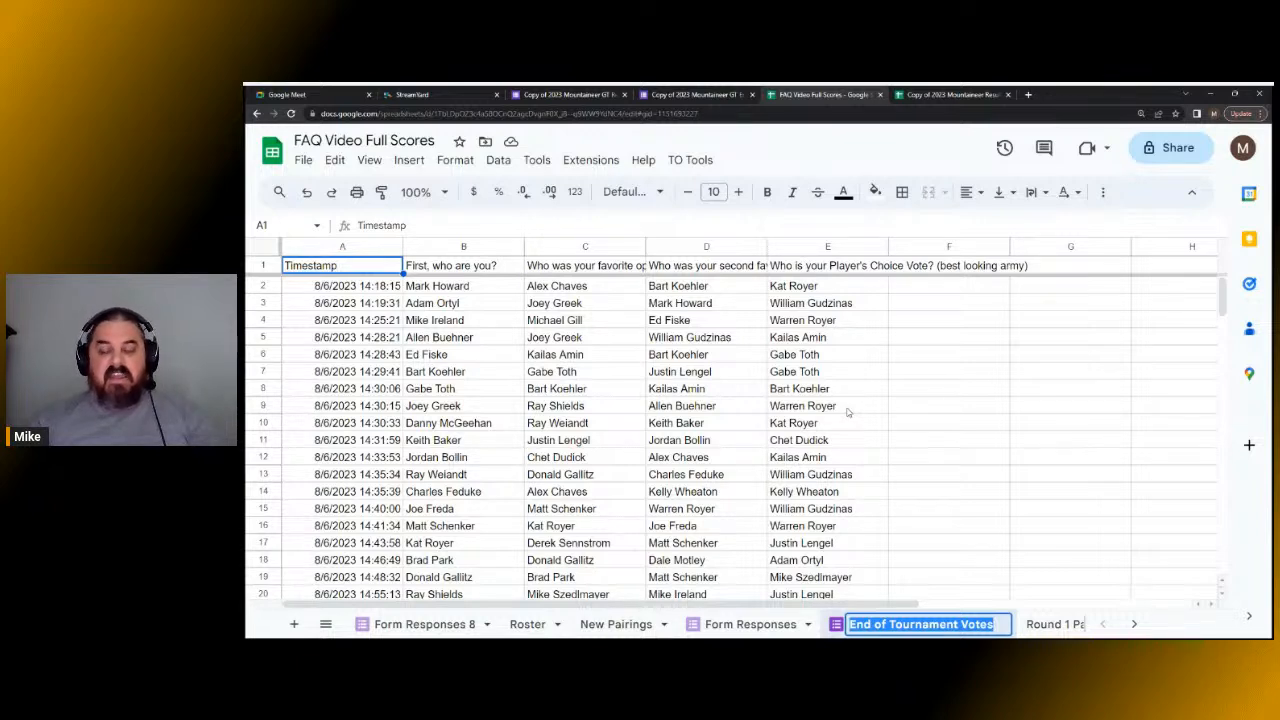
{"action": "right_click", "coordinate": [837, 624]}
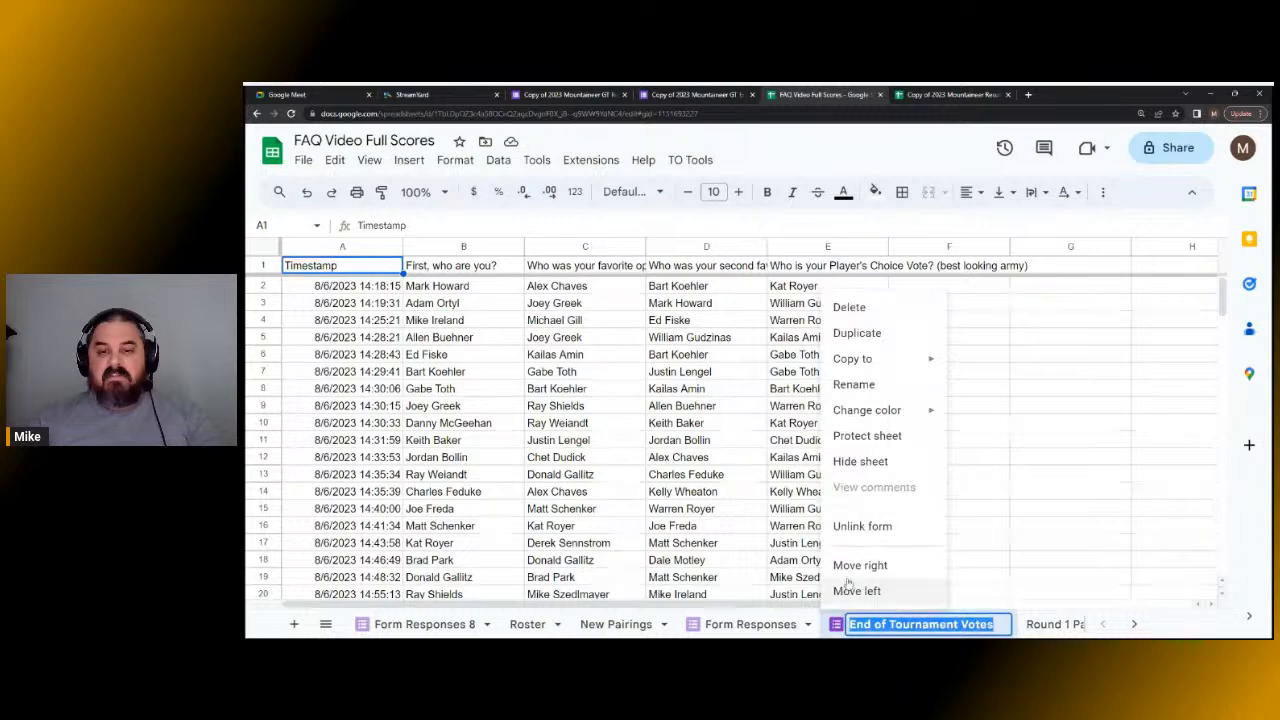
{"action": "left_click", "coordinate": [862, 313]}
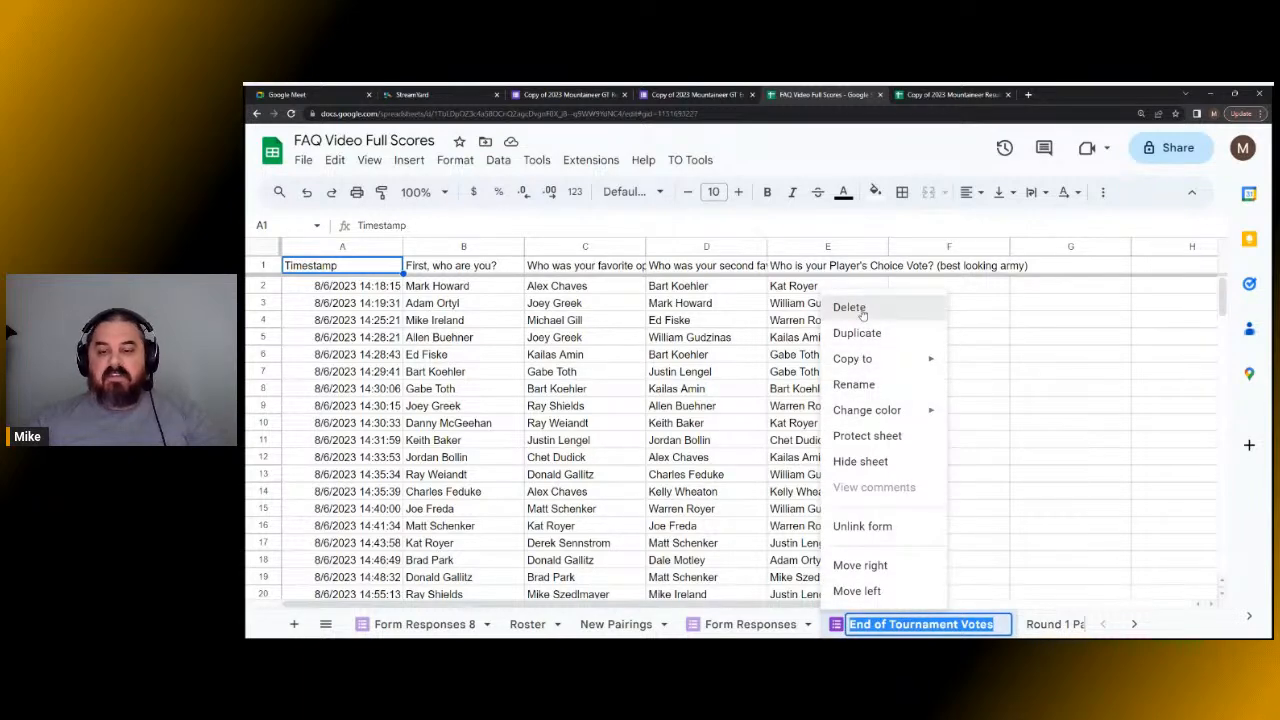
{"action": "left_click", "coordinate": [942, 427]}
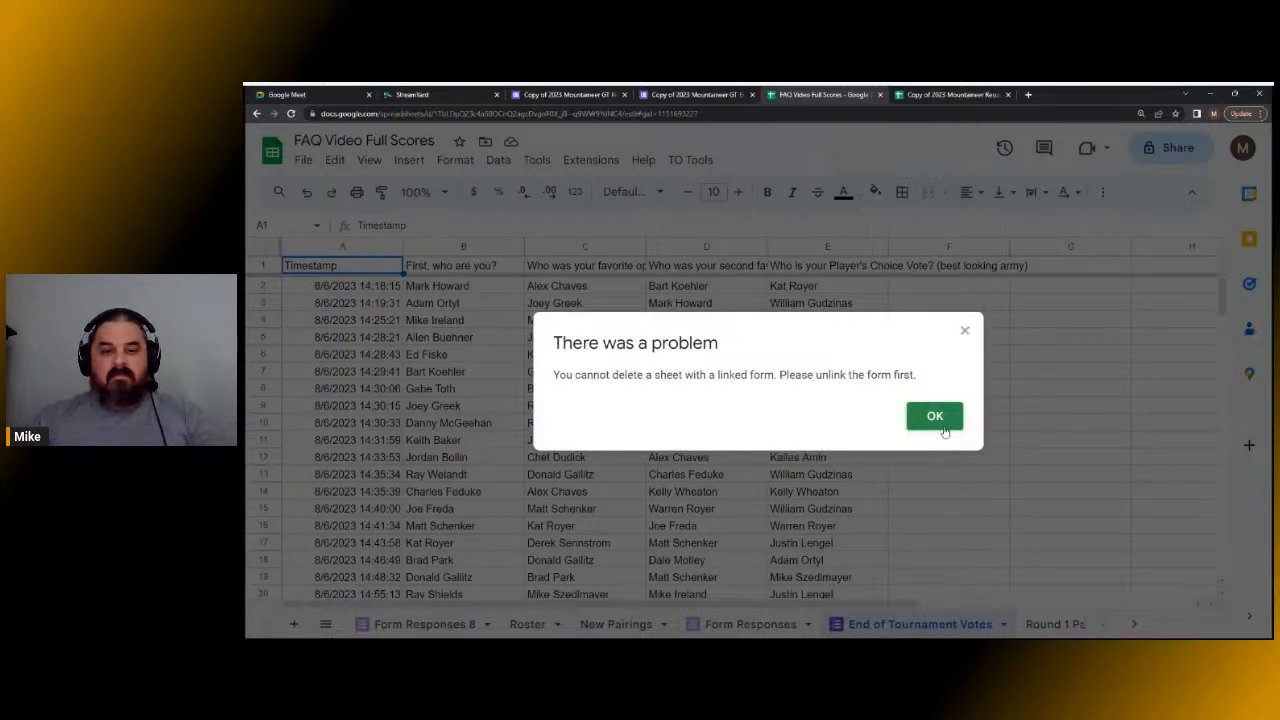
{"action": "left_click", "coordinate": [944, 430]}
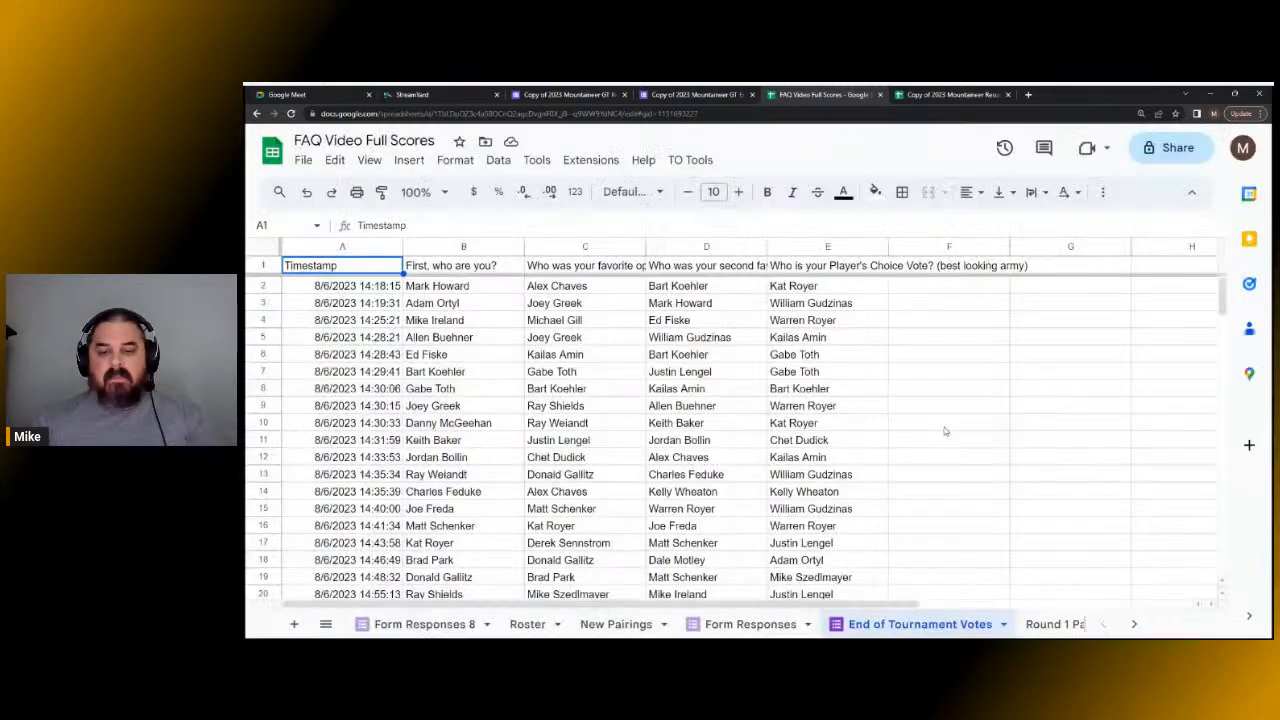
Unlink the form from the old End of Tournament Votes sheet and delete it
{"action": "left_click", "coordinate": [1004, 624]}
{"action": "left_click", "coordinate": [850, 527]}
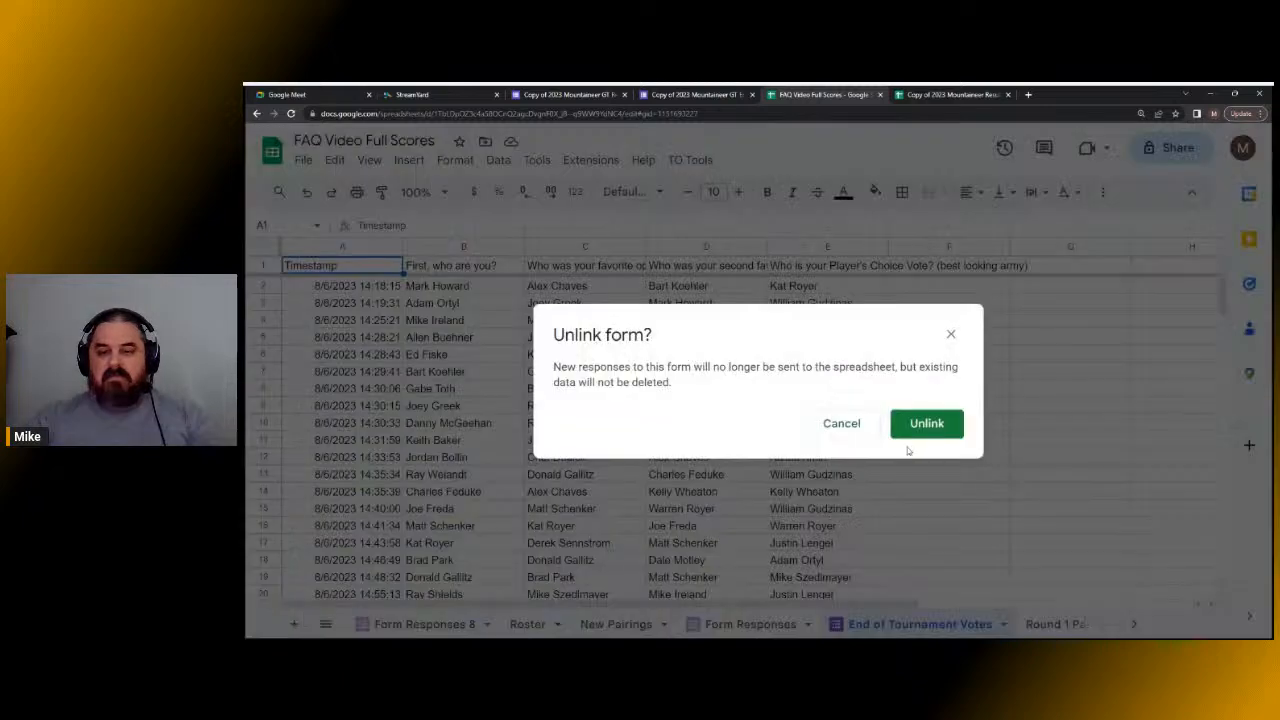
{"action": "left_click", "coordinate": [921, 430]}
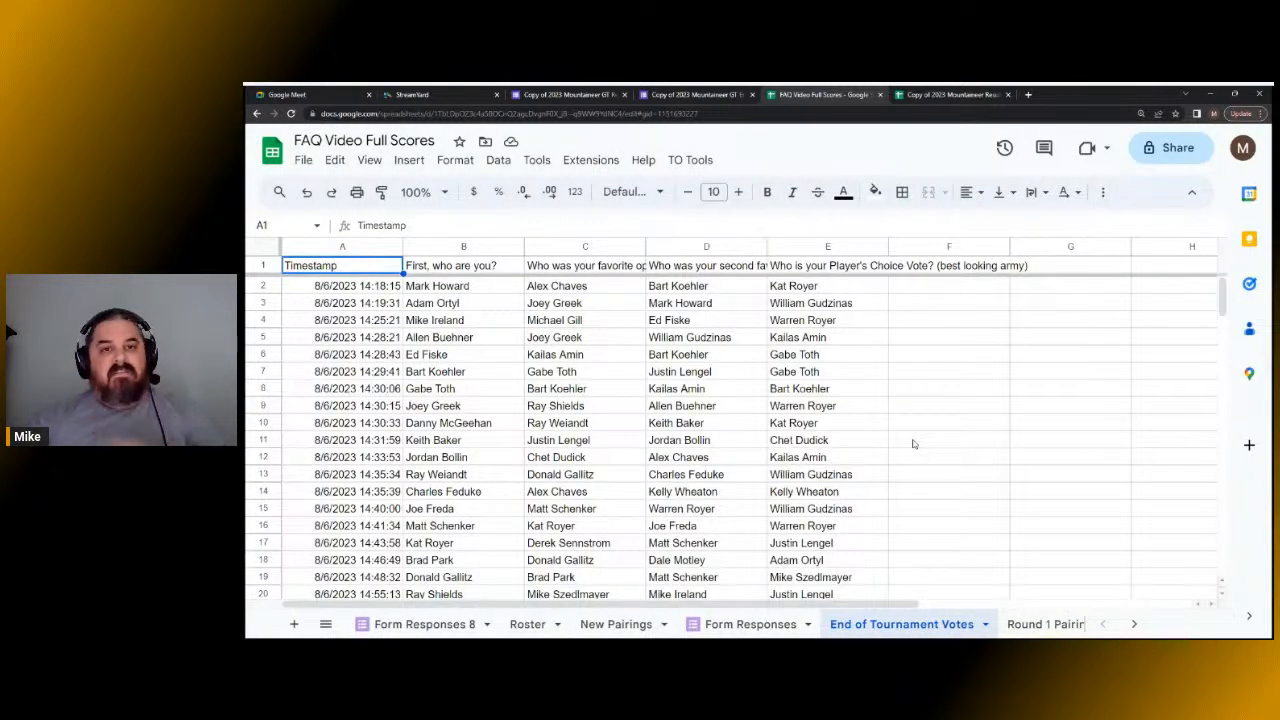
{"action": "right_click", "coordinate": [913, 627]}
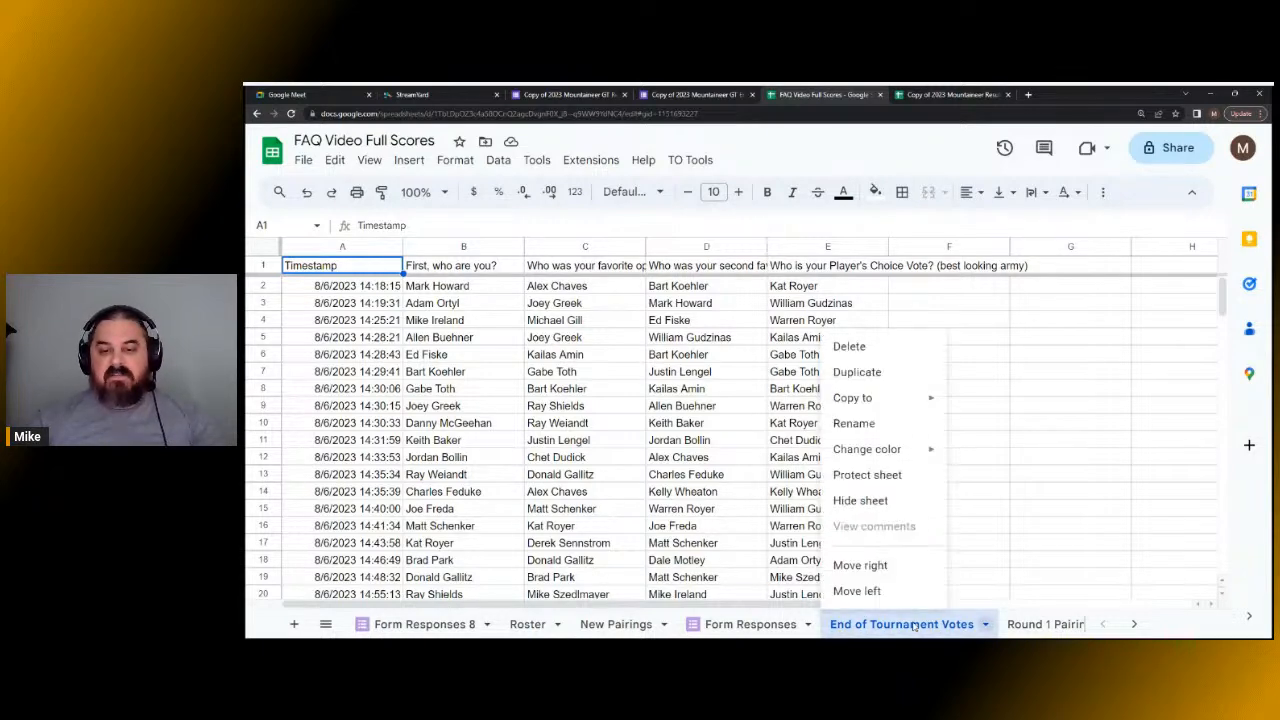
{"action": "left_click", "coordinate": [864, 348]}
{"action": "left_click", "coordinate": [948, 420]}
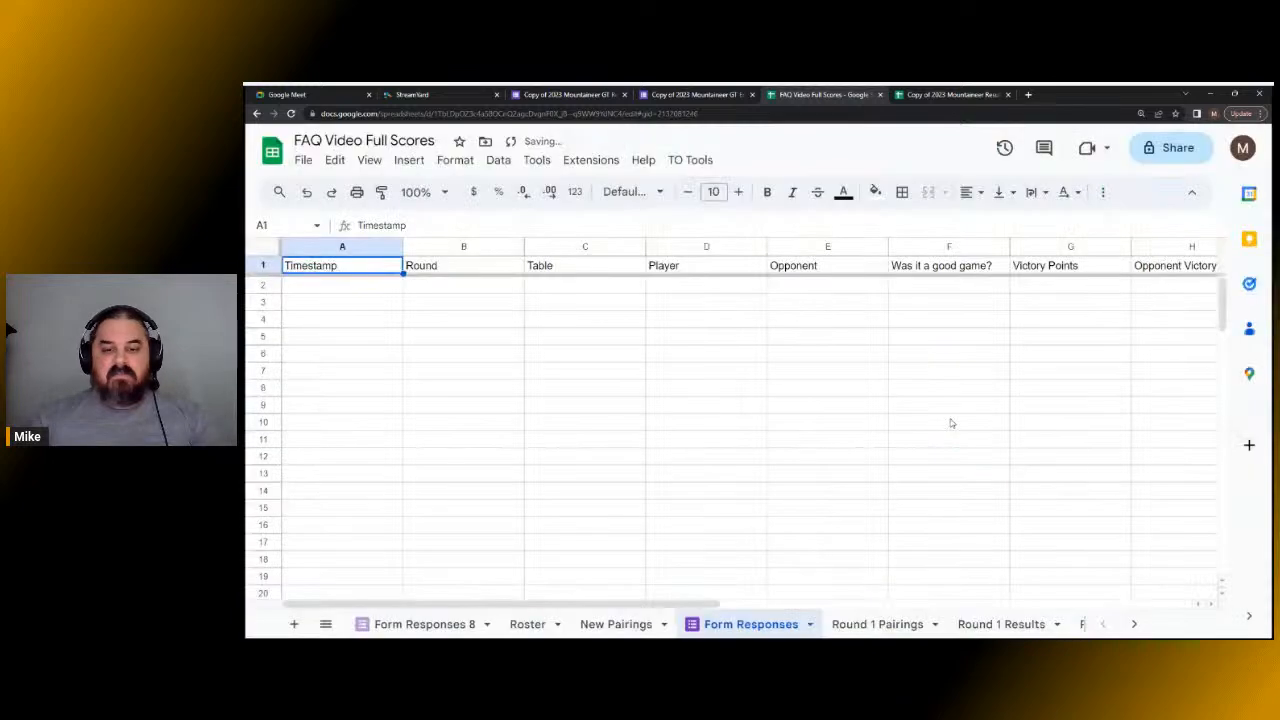
Rename Form Responses 8 to 'End of Tournament Votes' and move it right after Form Responses
{"action": "left_click", "coordinate": [420, 625]}
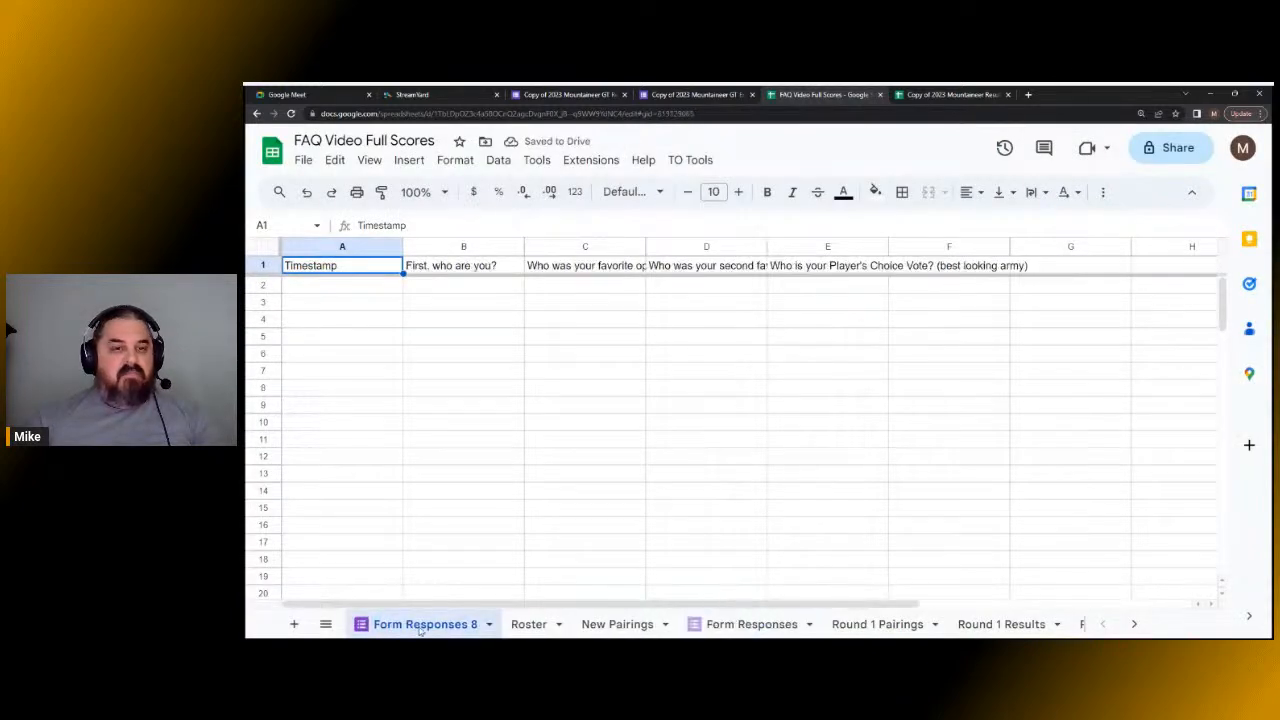
{"action": "right_click", "coordinate": [420, 625]}
{"action": "left_click", "coordinate": [385, 384]}
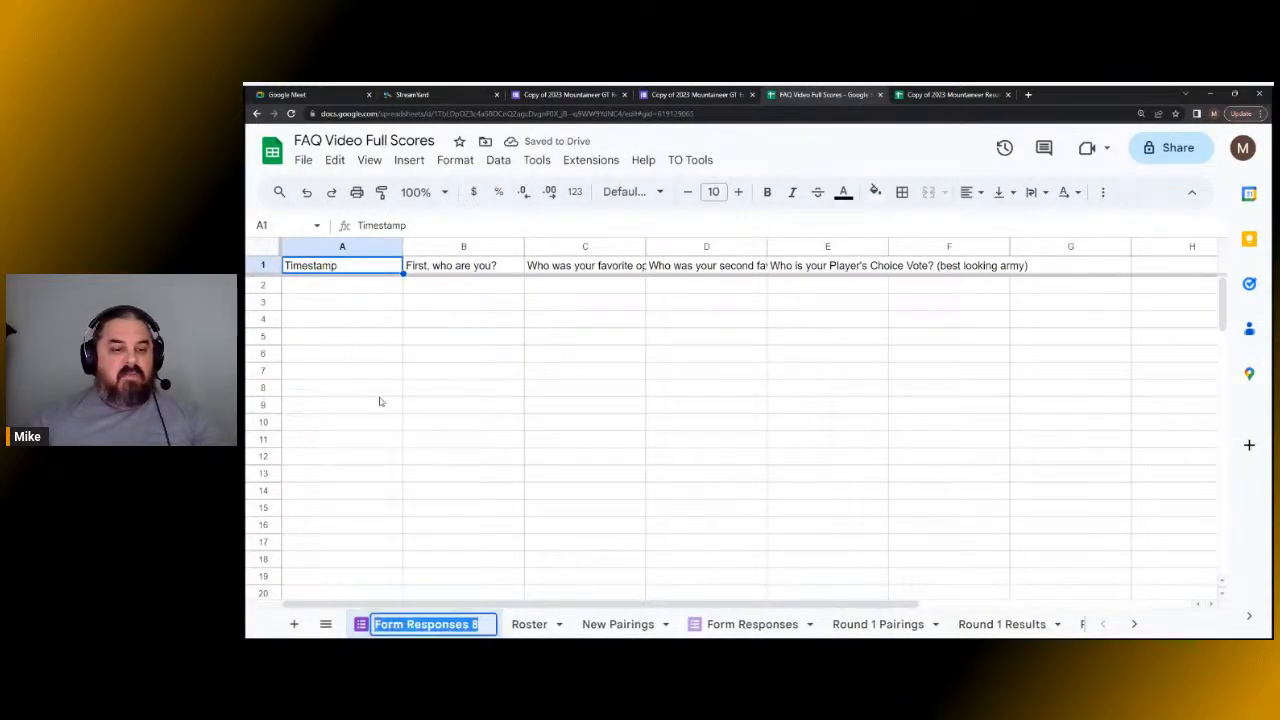
{"action": "key", "text": "ctrl+v"}
{"action": "key", "text": "Return"}
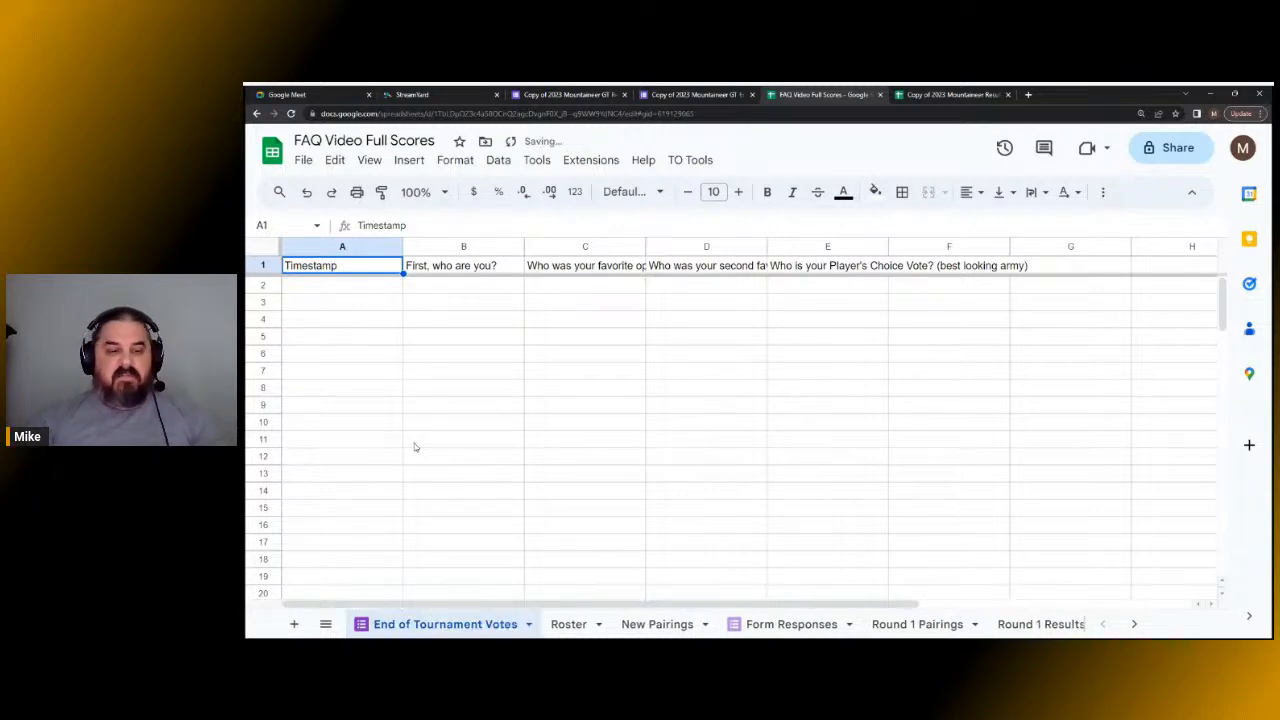
{"action": "left_click_drag", "start_coordinate": [375, 626], "coordinate": [740, 615]}
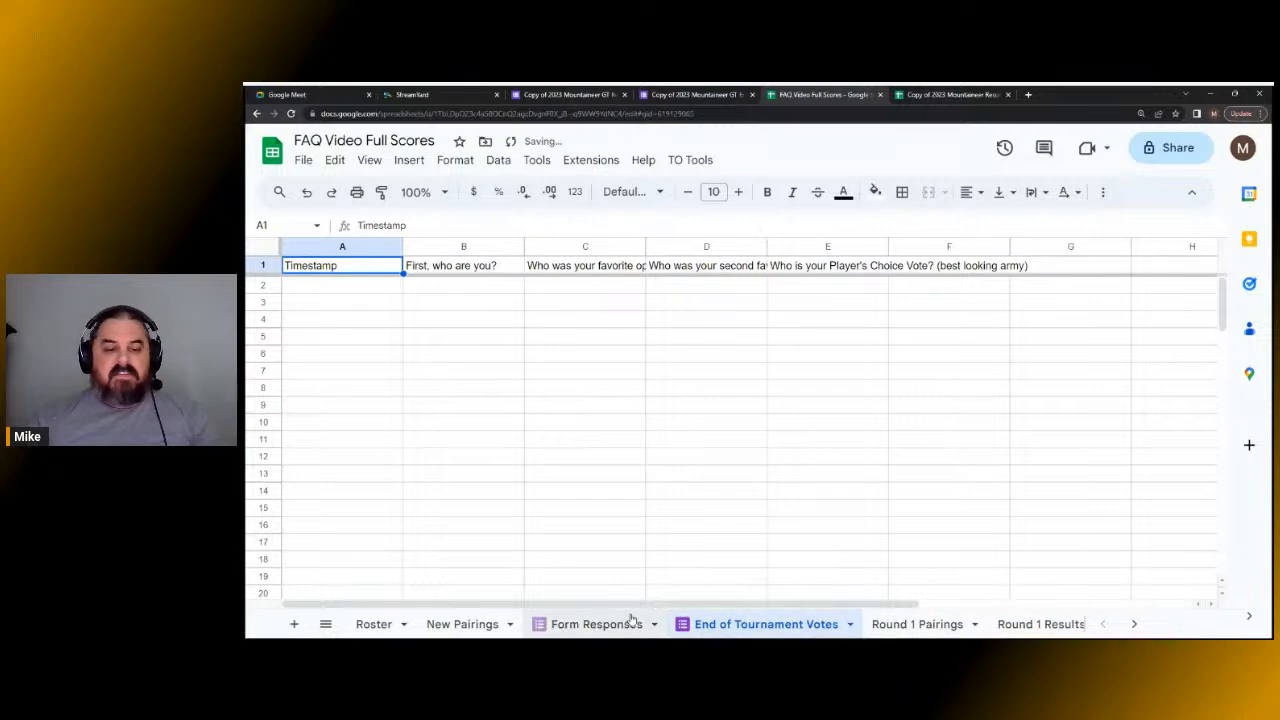
{"action": "left_click", "coordinate": [597, 625]}
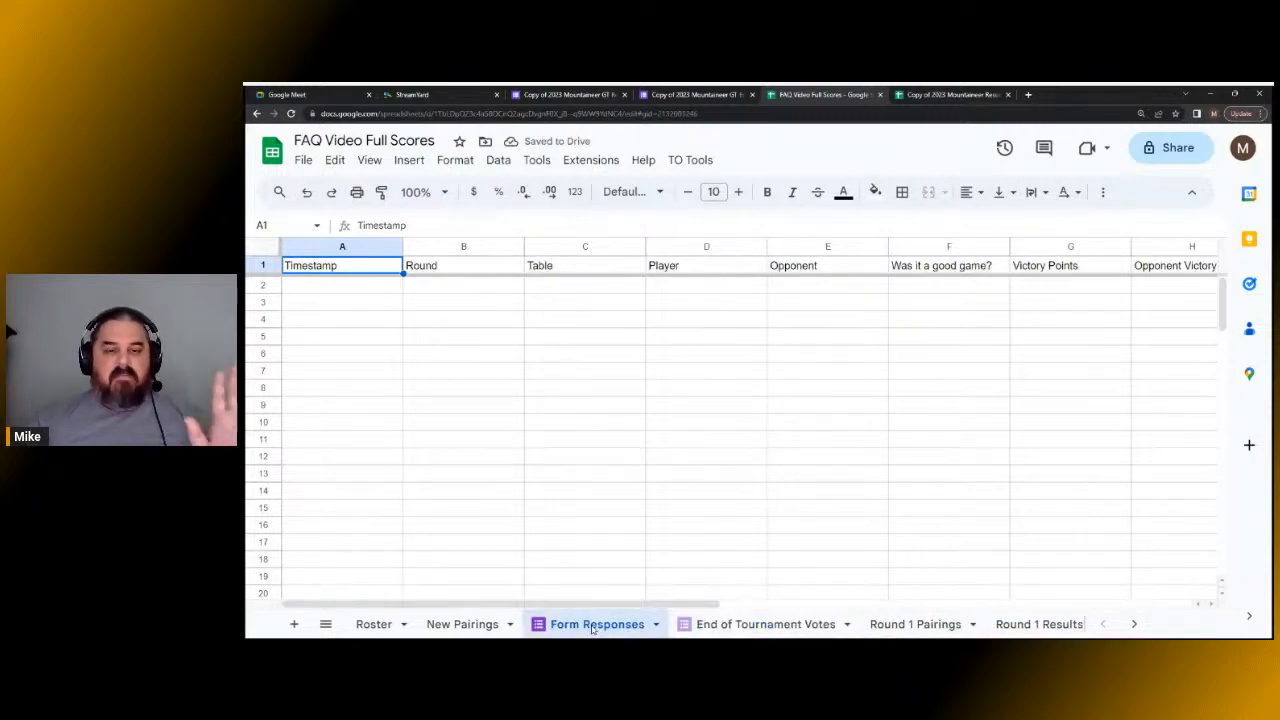
{"action": "left_click", "coordinate": [720, 624]}
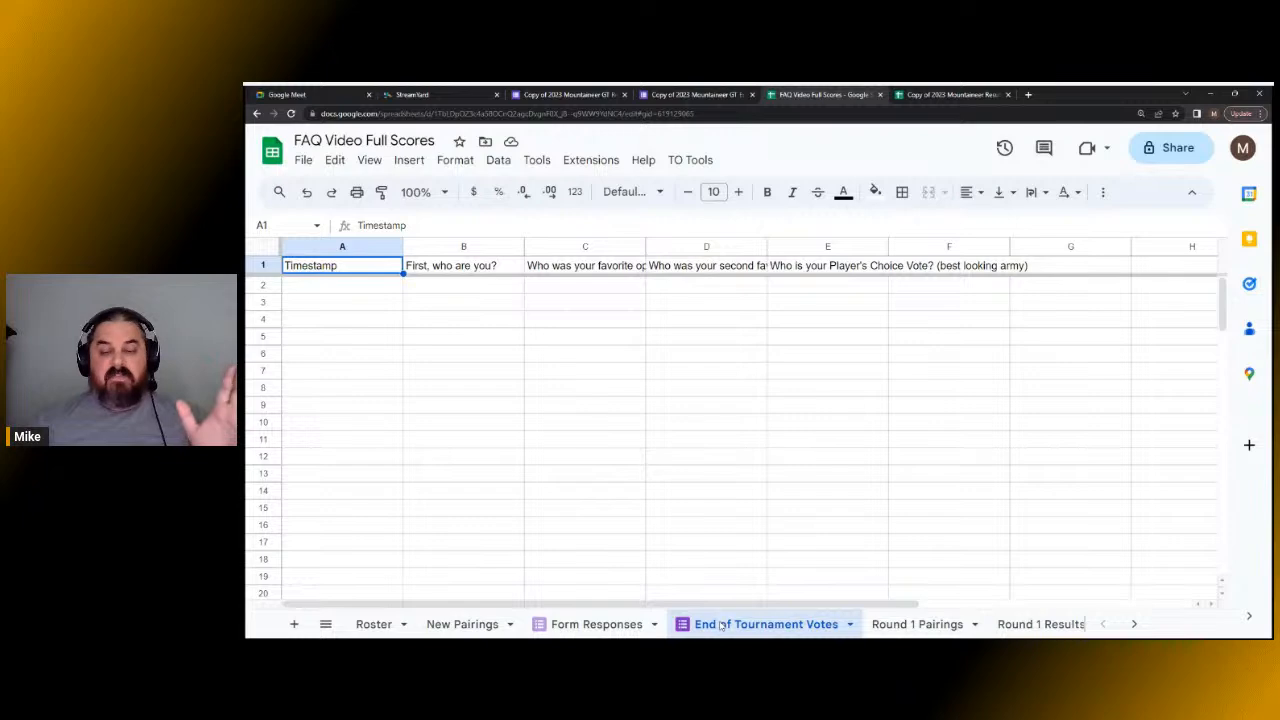
Browse the sheets from Roster through Round 1 Results, Sports Scores and Fav Opponent
{"action": "left_click", "coordinate": [364, 624]}
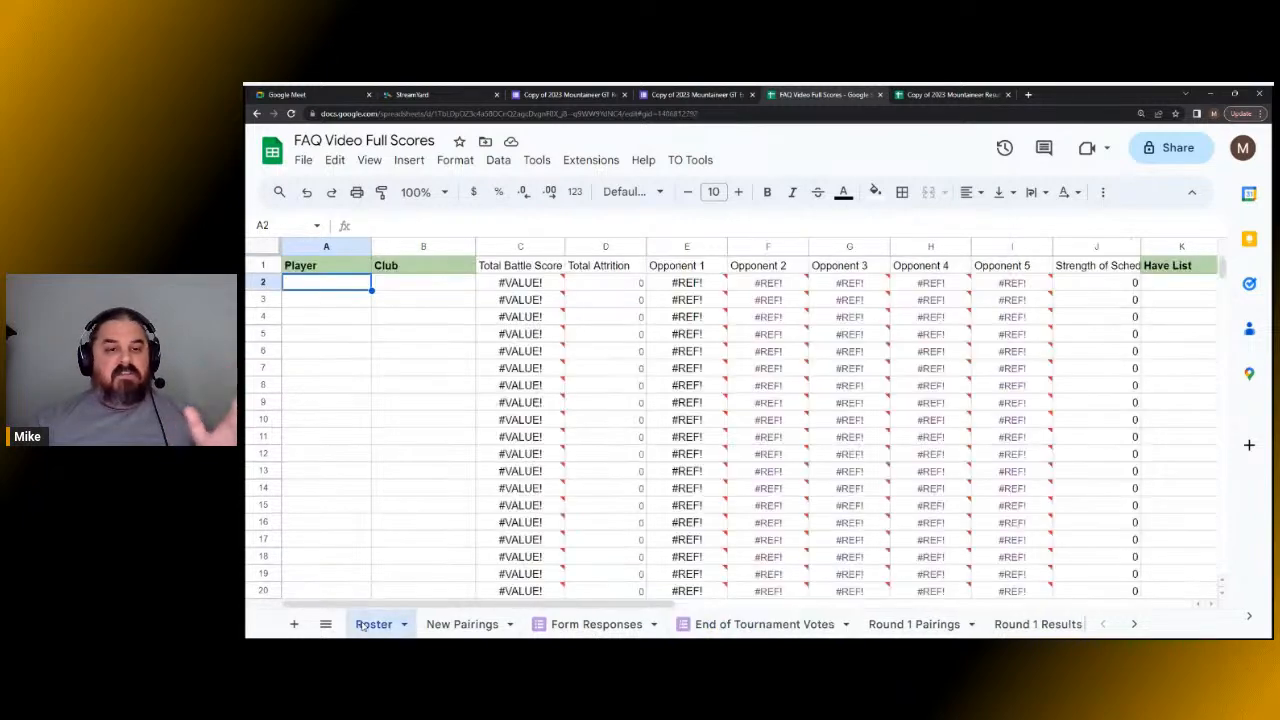
{"action": "left_click", "coordinate": [620, 628]}
{"action": "left_click", "coordinate": [752, 626]}
{"action": "left_click", "coordinate": [900, 628]}
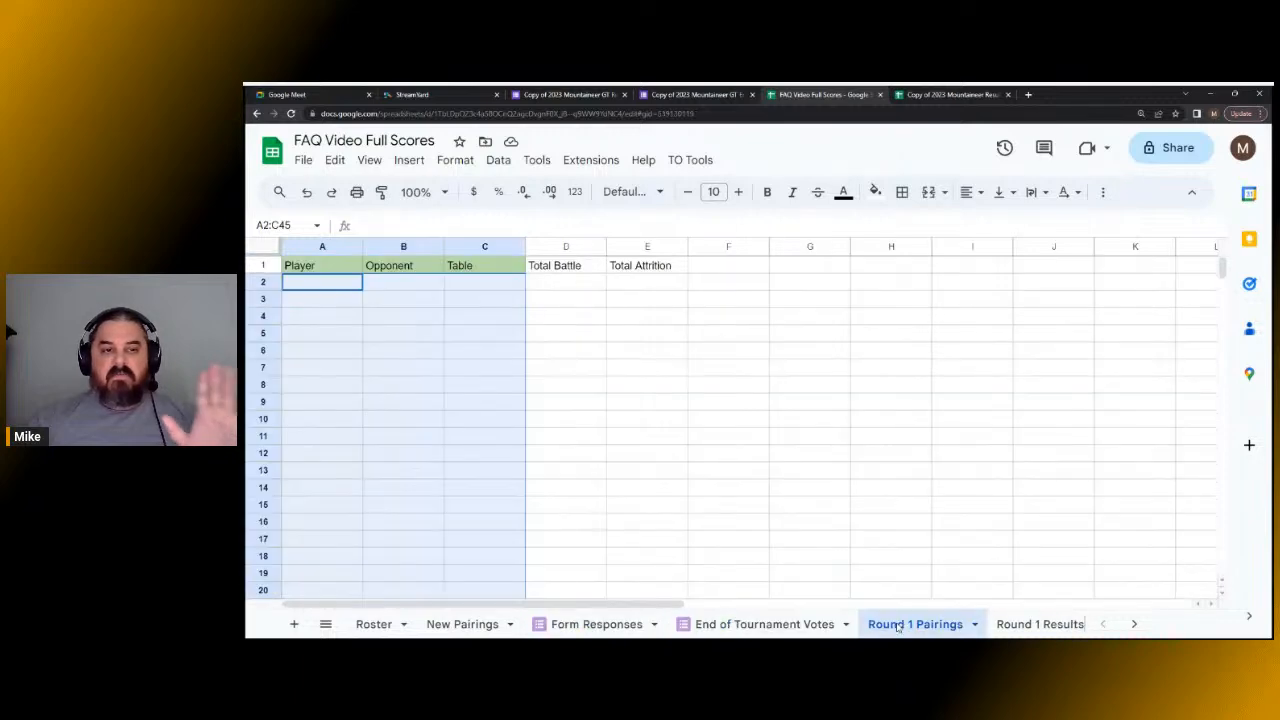
{"action": "left_click", "coordinate": [1040, 626]}
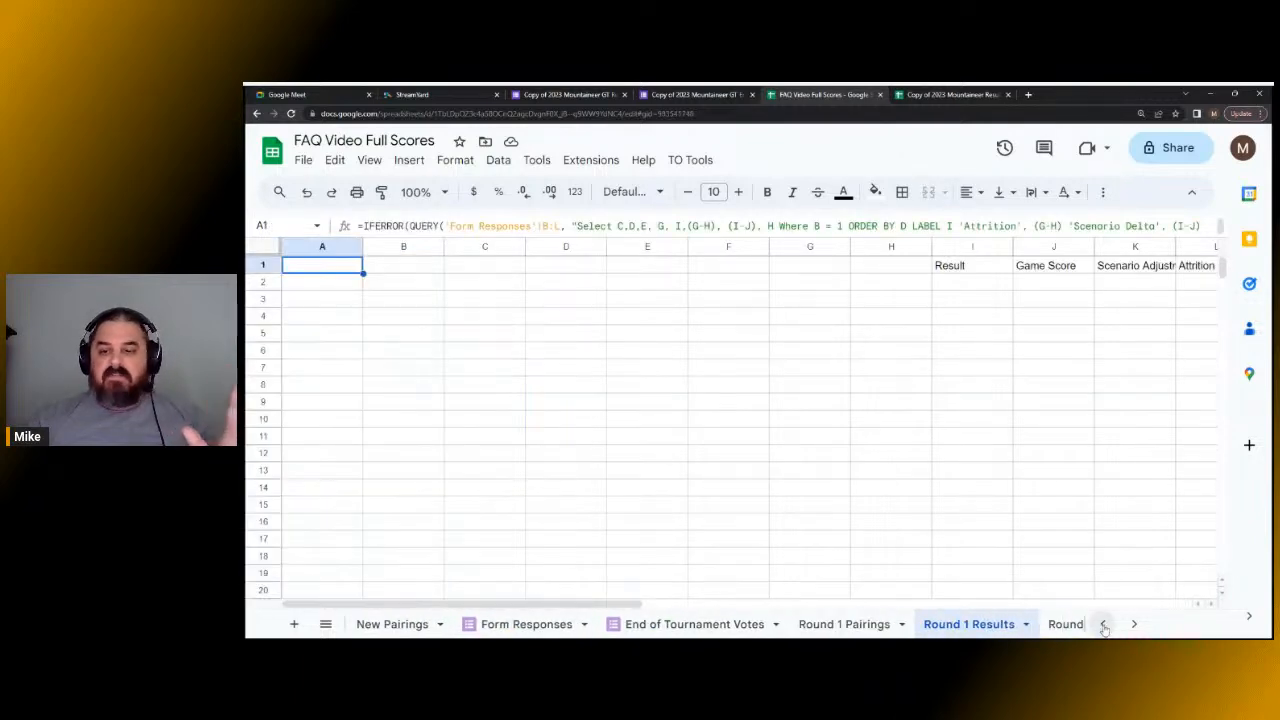
{"action": "left_click", "coordinate": [1134, 624]}
{"action": "left_click", "coordinate": [1134, 624]}
{"action": "left_click", "coordinate": [1134, 624]}
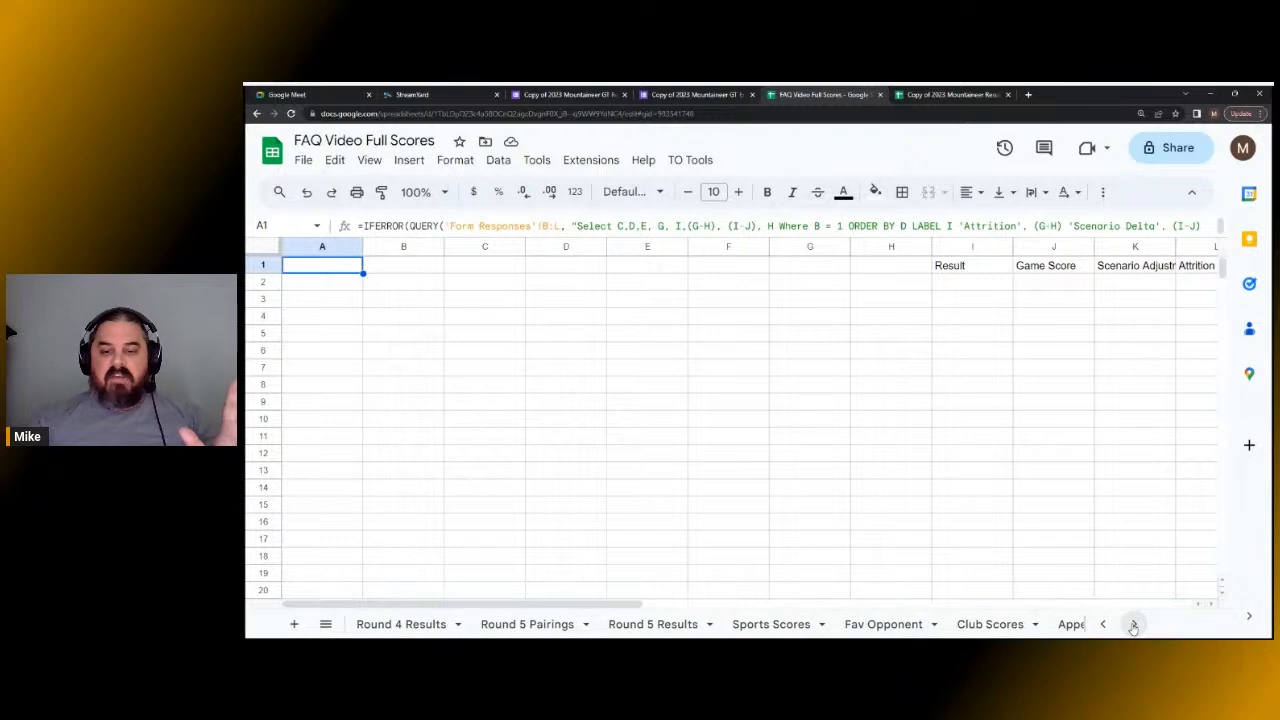
{"action": "left_click", "coordinate": [772, 624]}
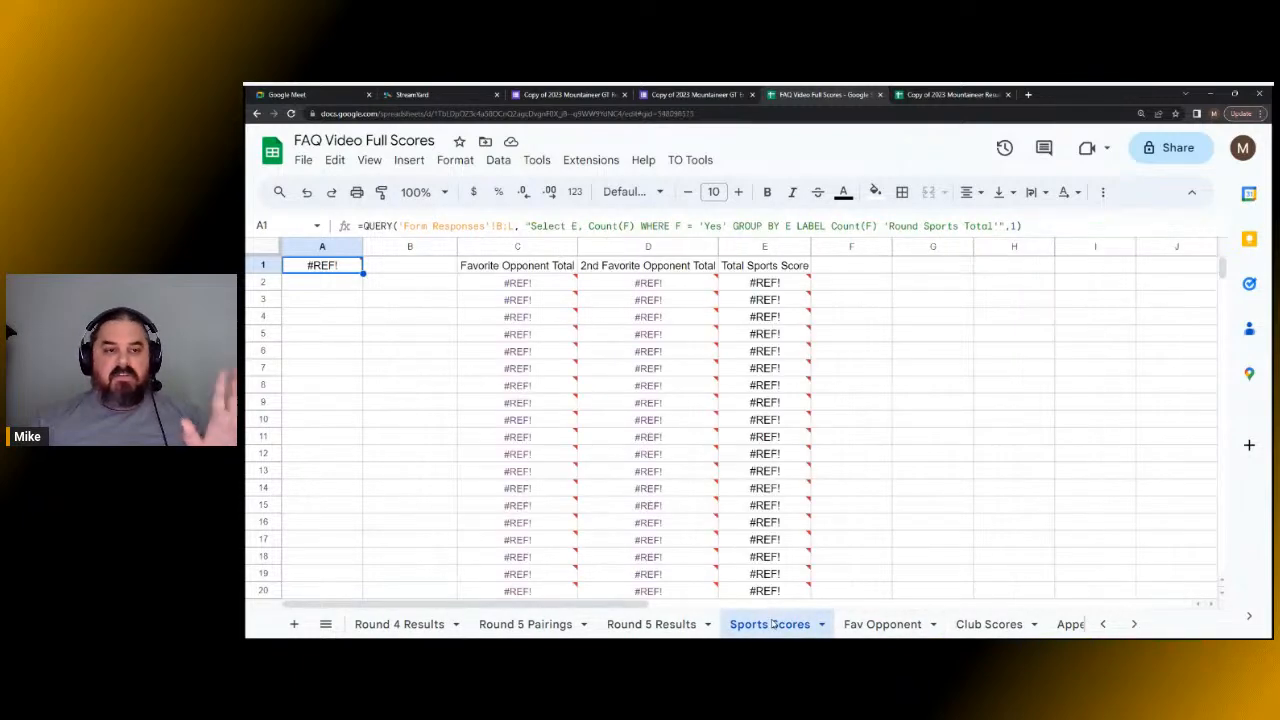
{"action": "left_click", "coordinate": [868, 625]}
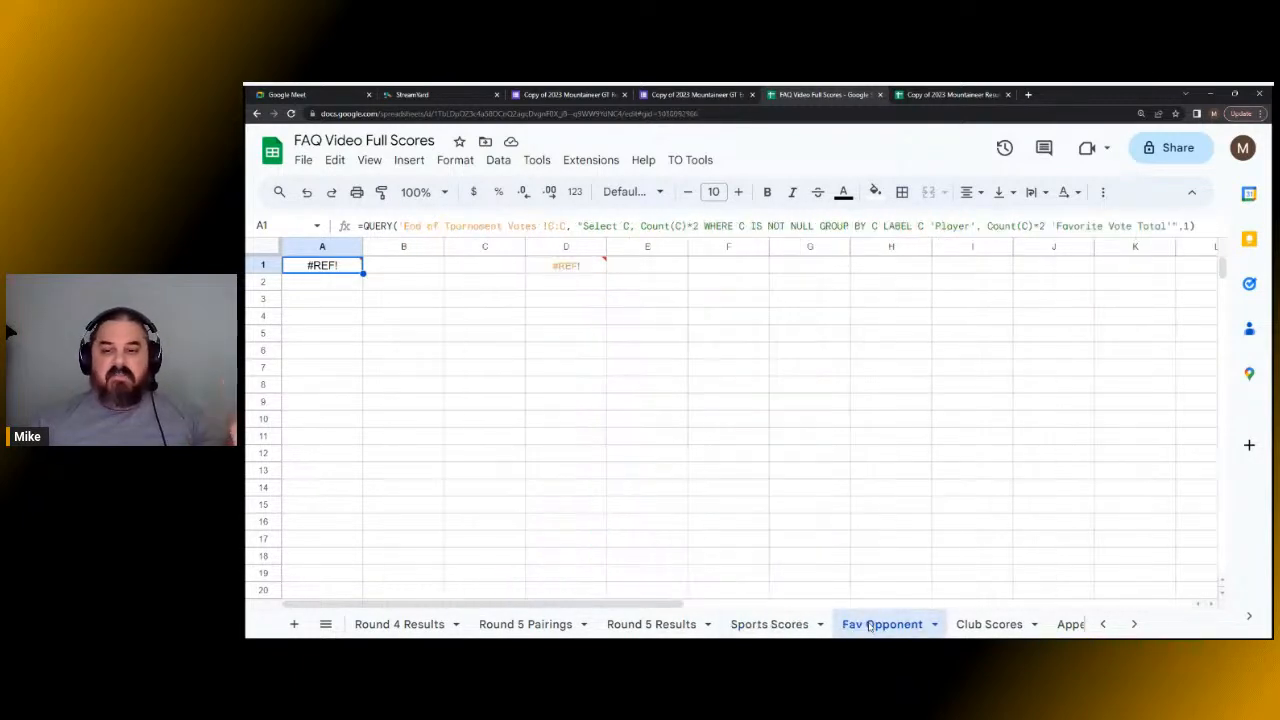
Check Players Choice, Total Results and Awards, then scroll the tab strip back and open Roster
{"action": "left_click", "coordinate": [1134, 624]}
{"action": "left_click", "coordinate": [1134, 624]}
{"action": "left_click", "coordinate": [836, 626]}
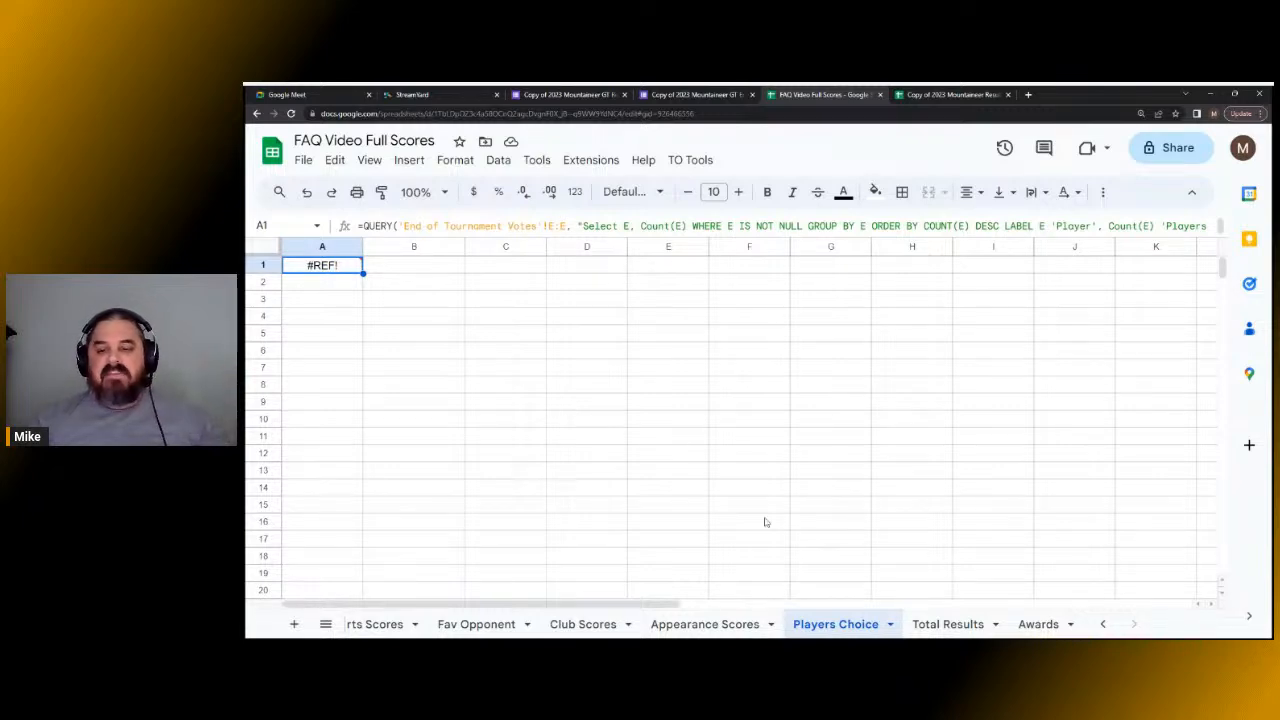
{"action": "left_click", "coordinate": [942, 626]}
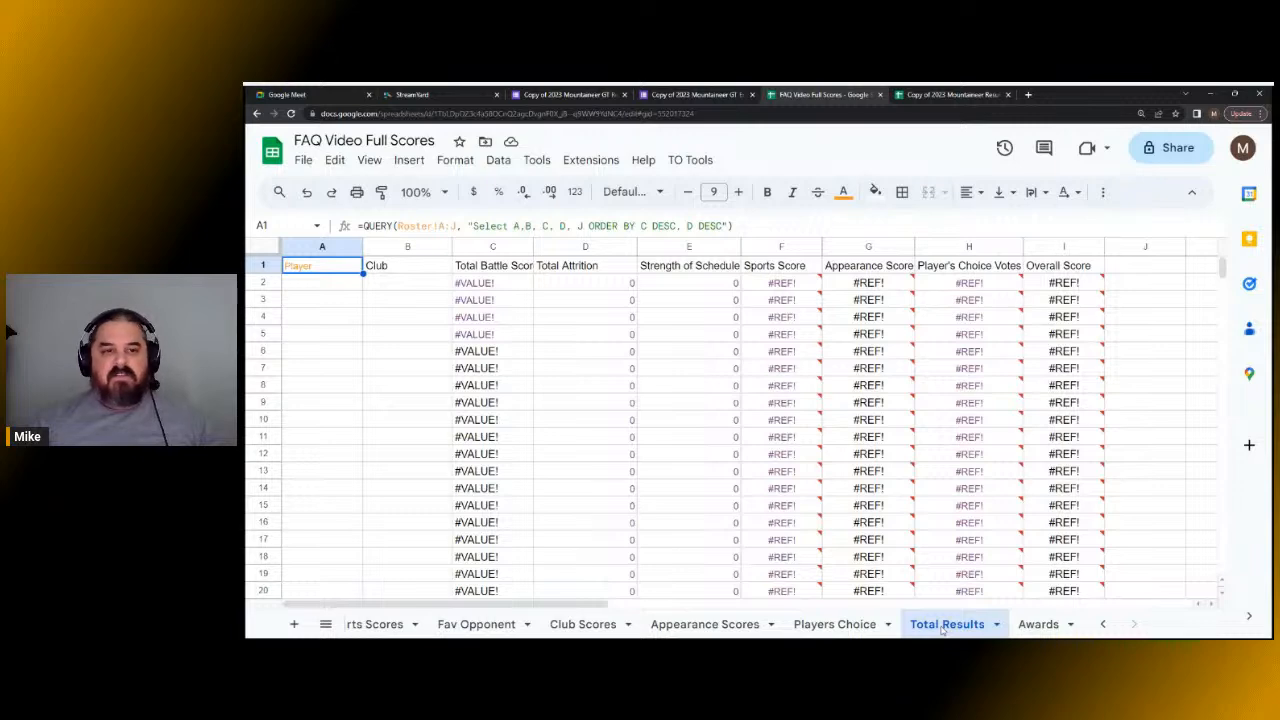
{"action": "left_click", "coordinate": [1036, 626]}
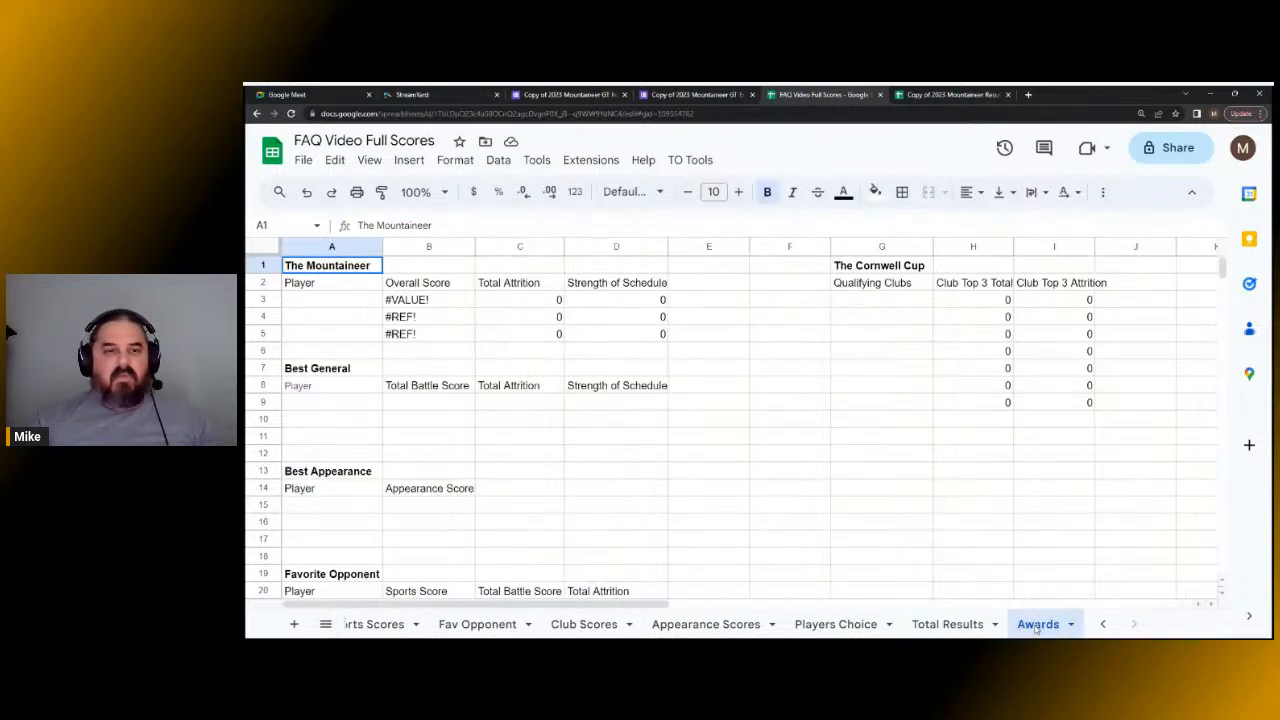
{"action": "left_click", "coordinate": [848, 626]}
{"action": "left_click", "coordinate": [1103, 624]}
{"action": "left_click", "coordinate": [1103, 624]}
{"action": "left_click", "coordinate": [1103, 624]}
{"action": "left_click", "coordinate": [373, 624]}
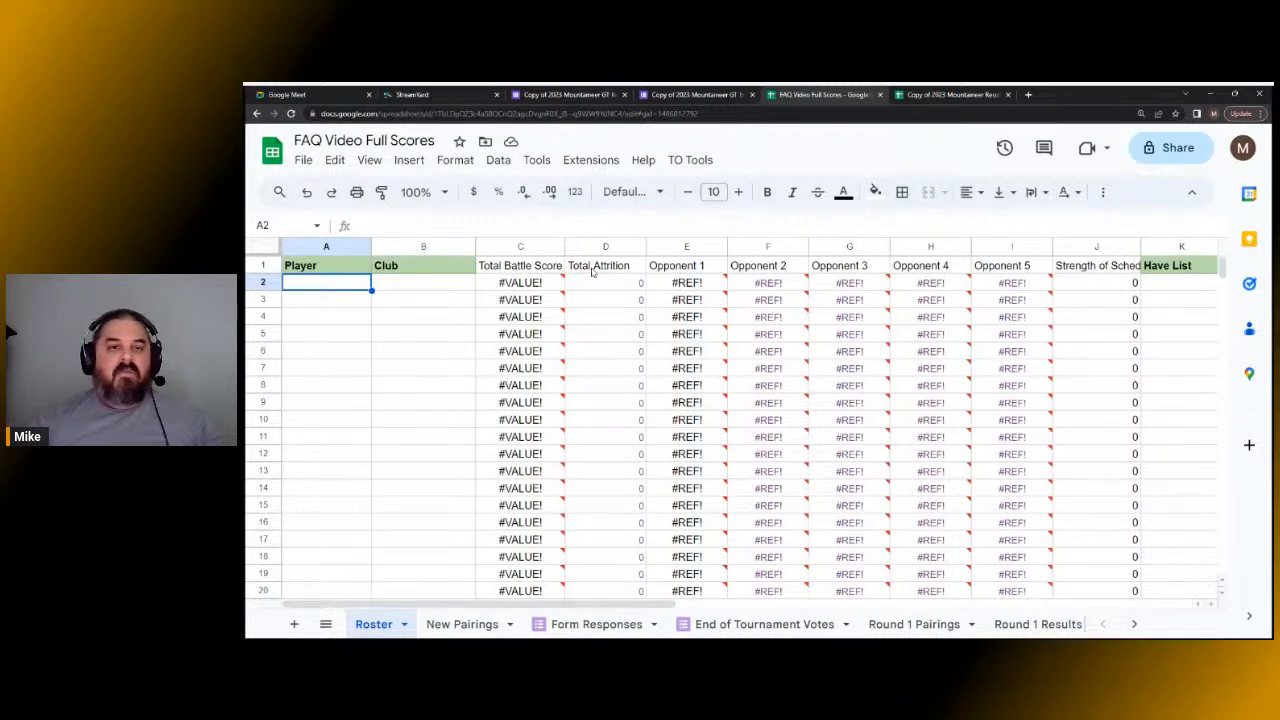
Rename the 'Copy of 2023 Mountaineer Results' spreadsheet to 'FAQ Results', then return to FAQ Video Full Scores
{"action": "left_click", "coordinate": [930, 95]}
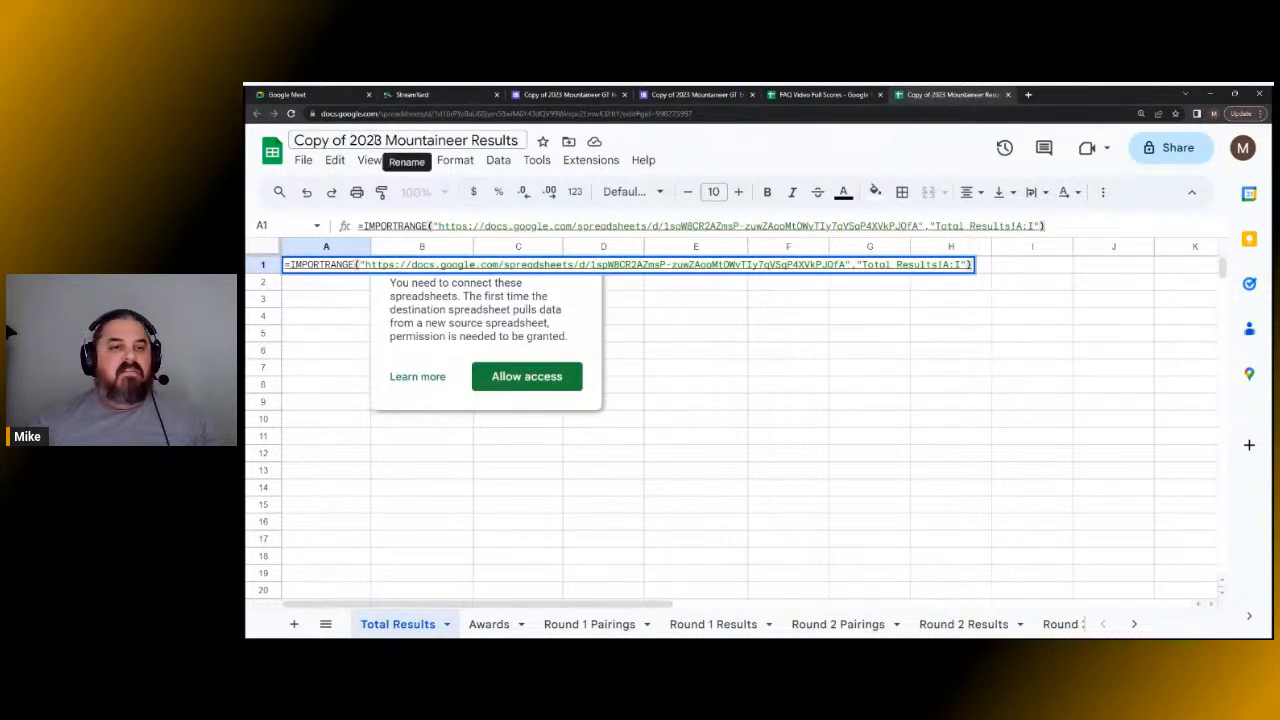
{"action": "left_click", "coordinate": [385, 140]}
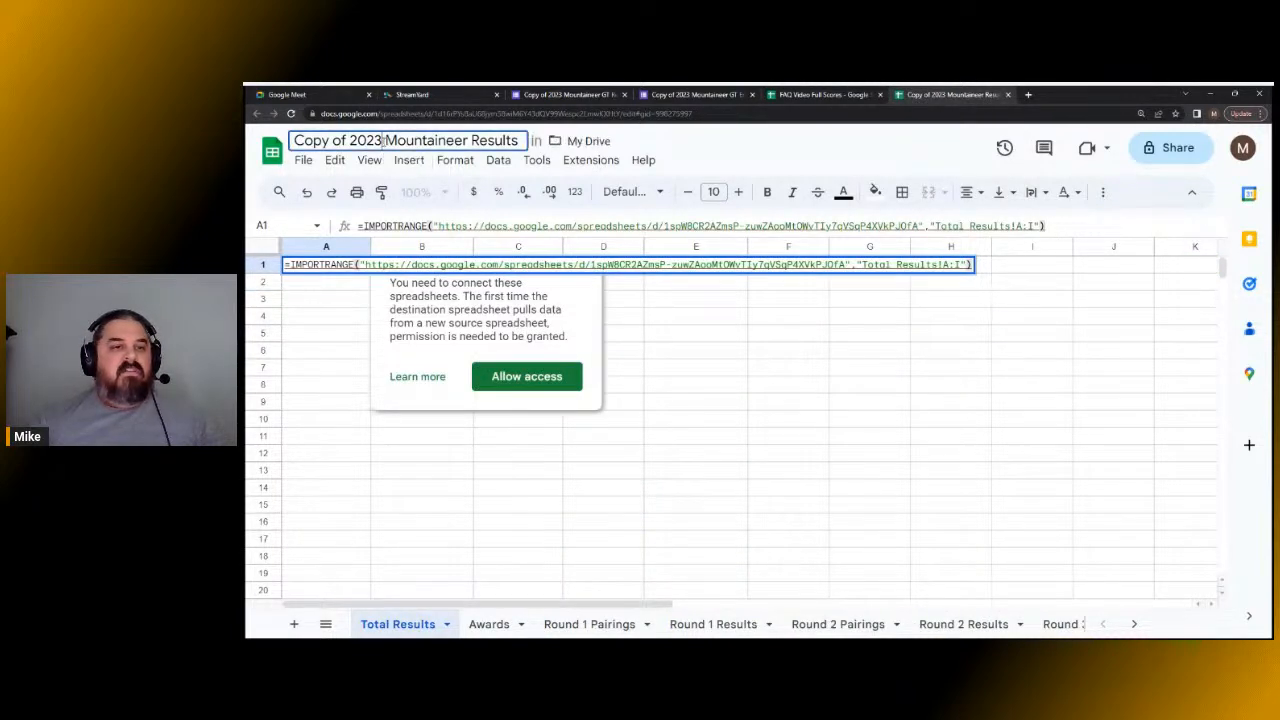
{"action": "left_click_drag", "start_coordinate": [385, 140], "coordinate": [280, 148]}
{"action": "type", "text": "FAQ"}
{"action": "key", "text": "Return"}
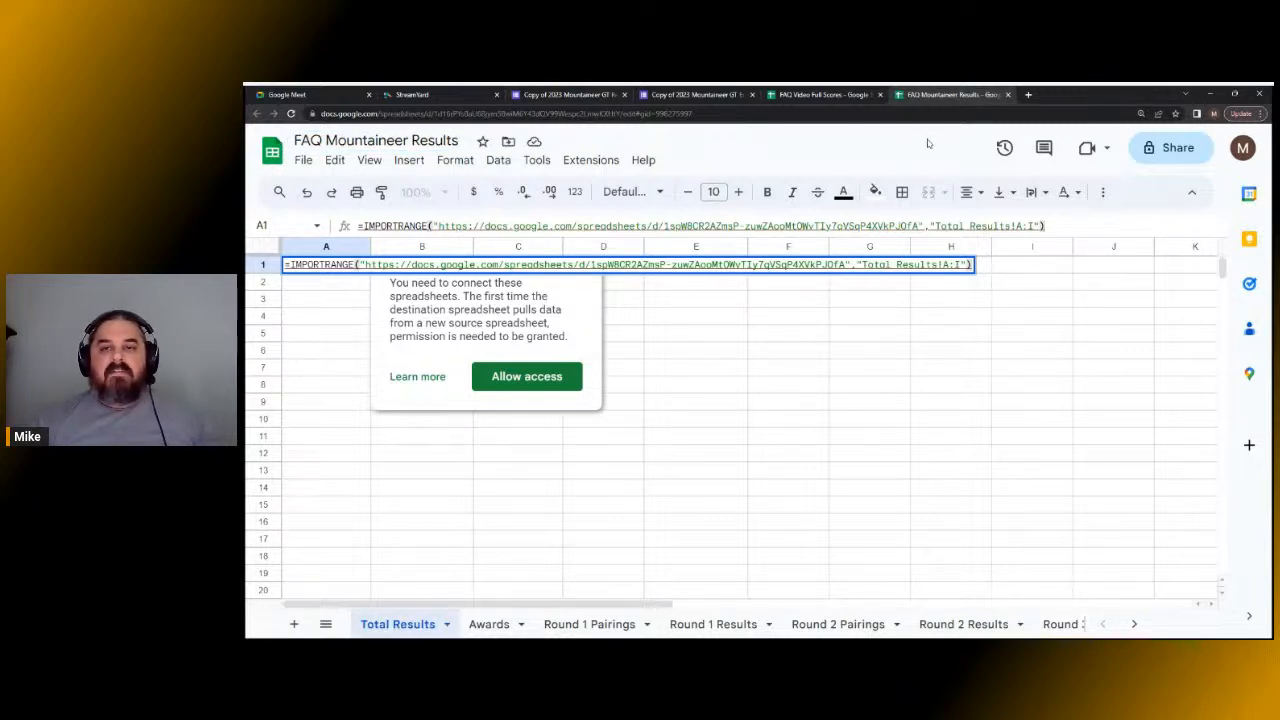
{"action": "left_click_drag", "start_coordinate": [326, 140], "coordinate": [410, 141]}
{"action": "key", "text": "BackSpace"}
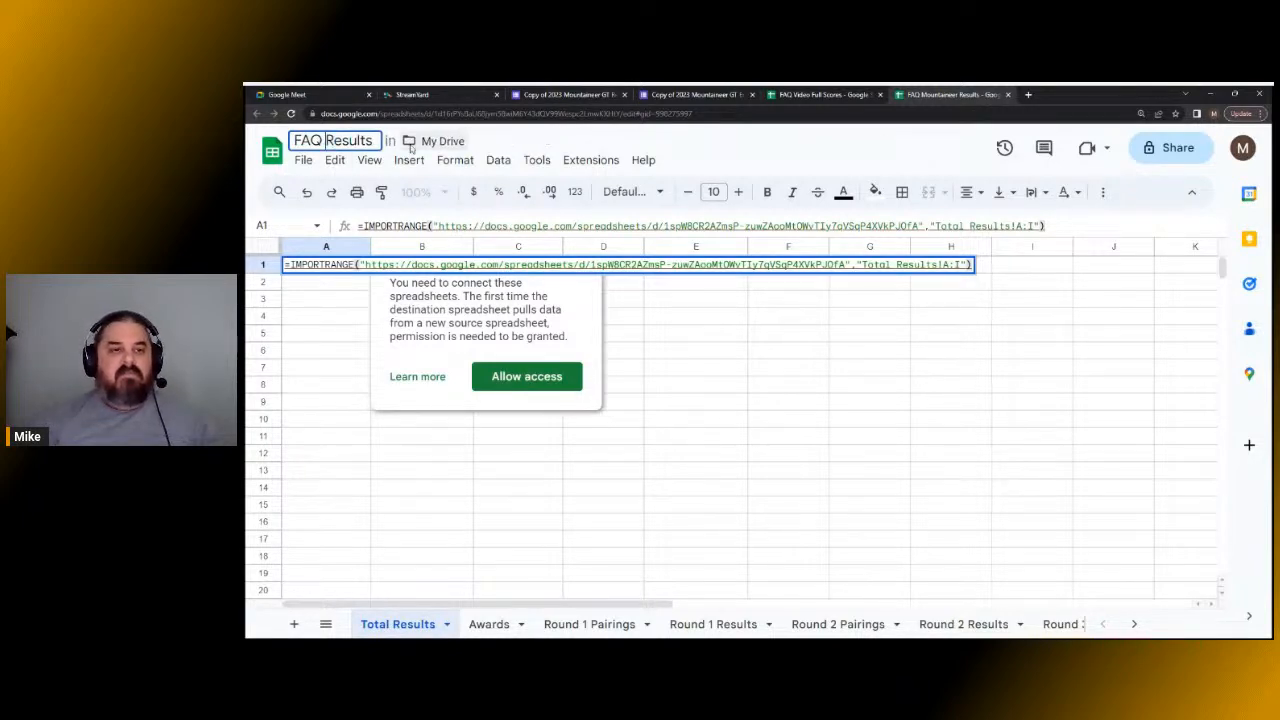
{"action": "key", "text": "Return"}
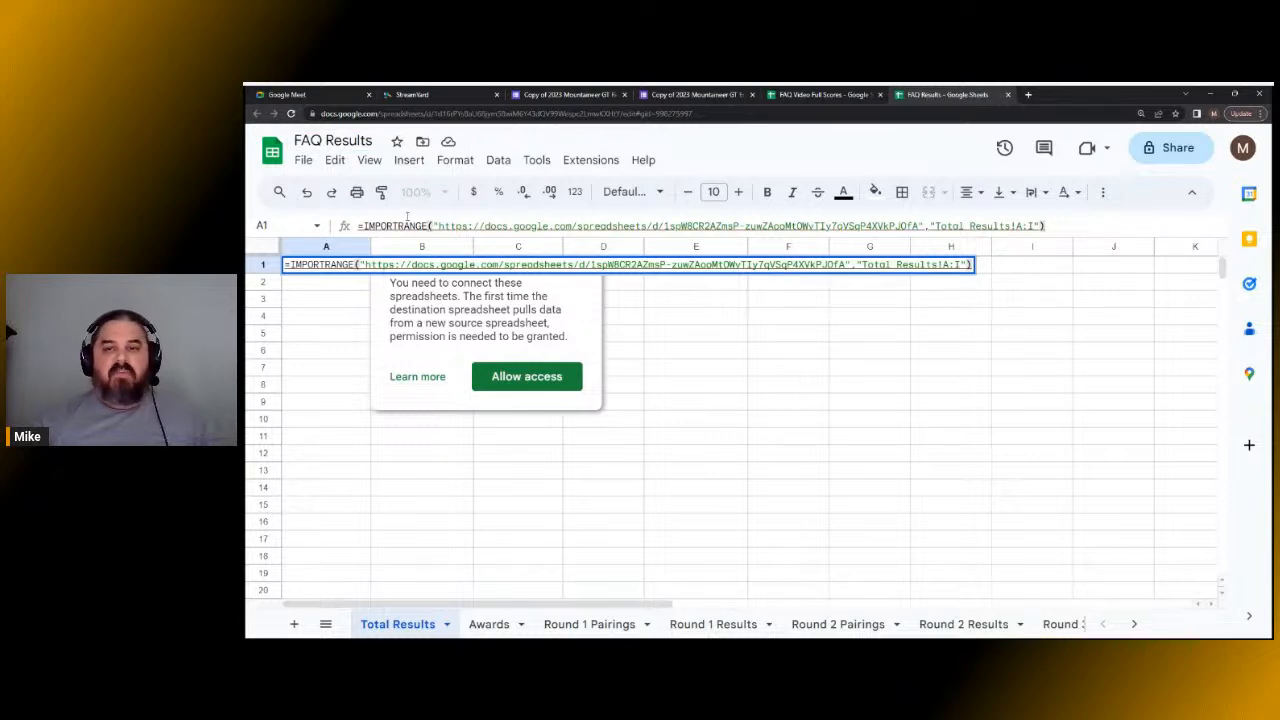
{"action": "left_click", "coordinate": [818, 95]}
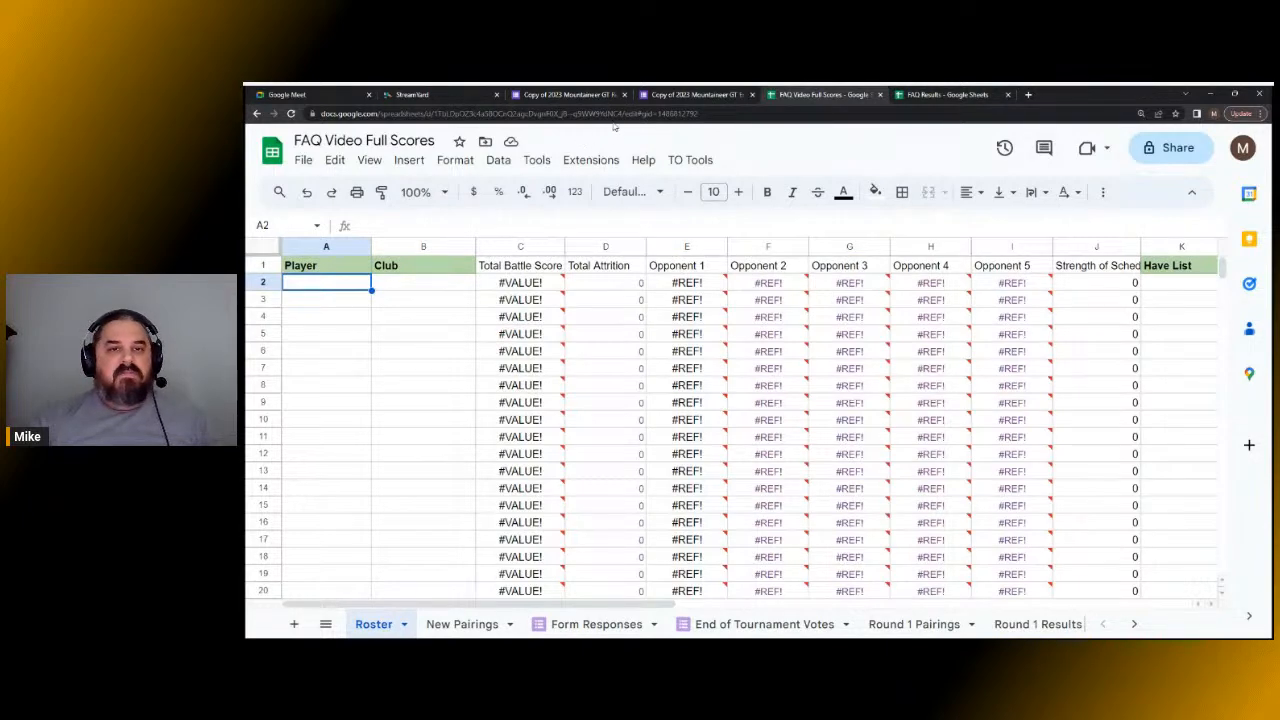
Point the Total Results IMPORTRANGE in A1 at the FAQ Video Full Scores URL and allow access
{"action": "left_click_drag", "start_coordinate": [622, 114], "coordinate": [318, 114]}
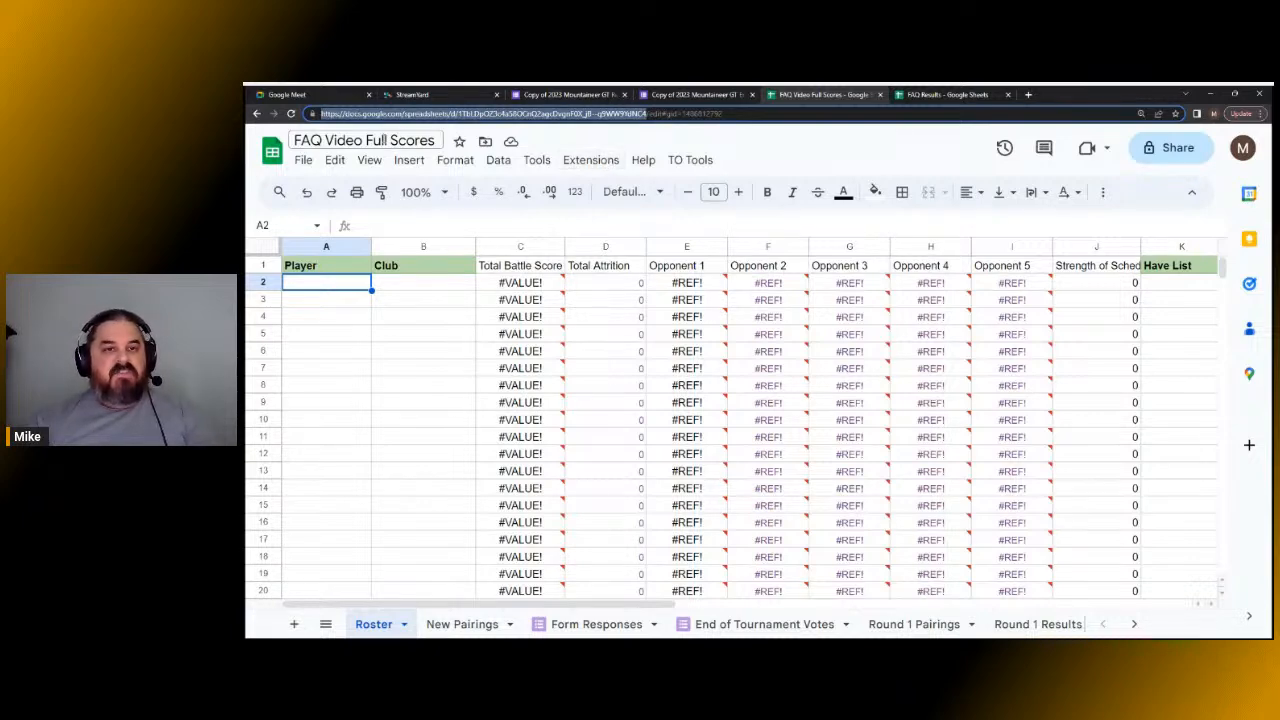
{"action": "left_click", "coordinate": [928, 95]}
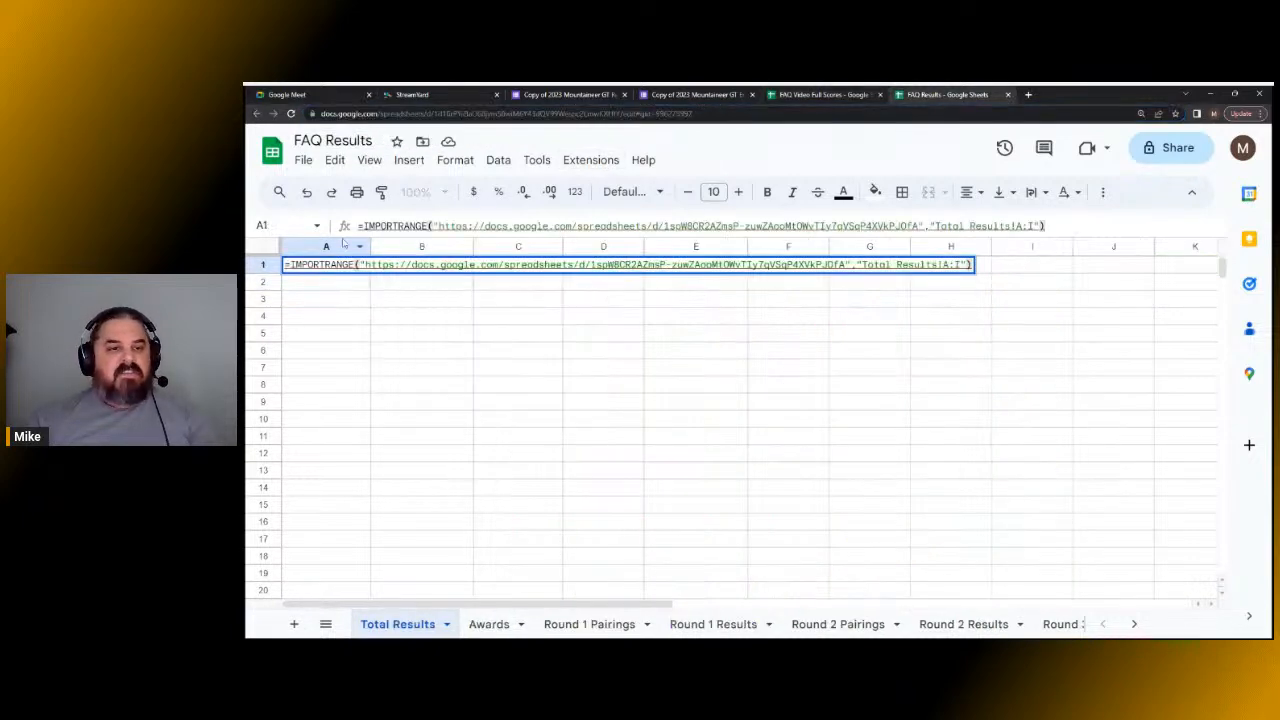
{"action": "left_click_drag", "start_coordinate": [438, 226], "coordinate": [918, 226]}
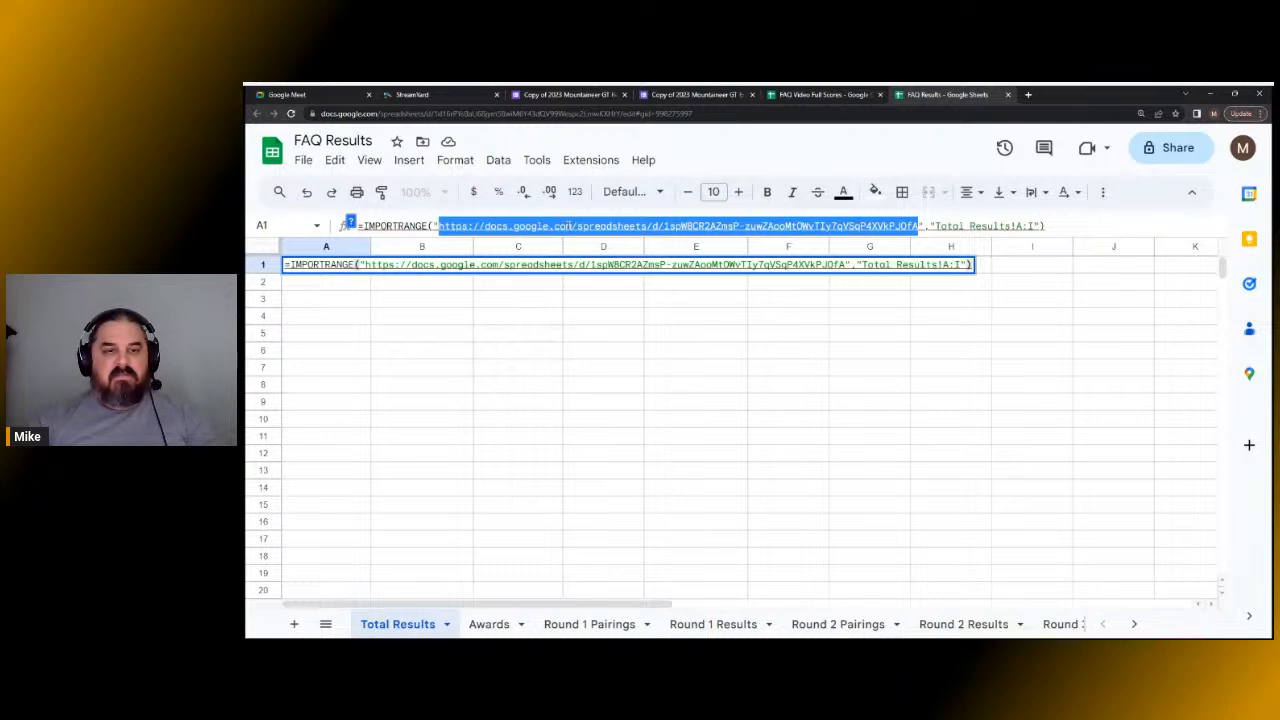
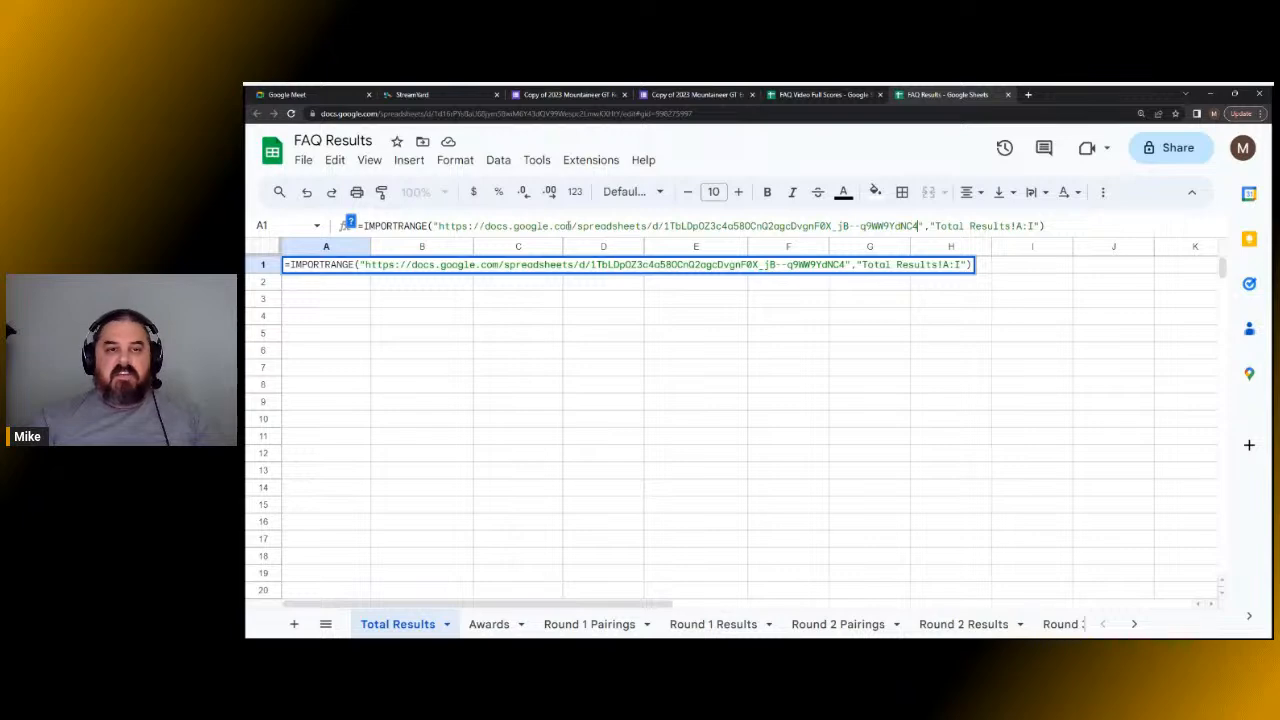
{"action": "key", "text": "Return"}
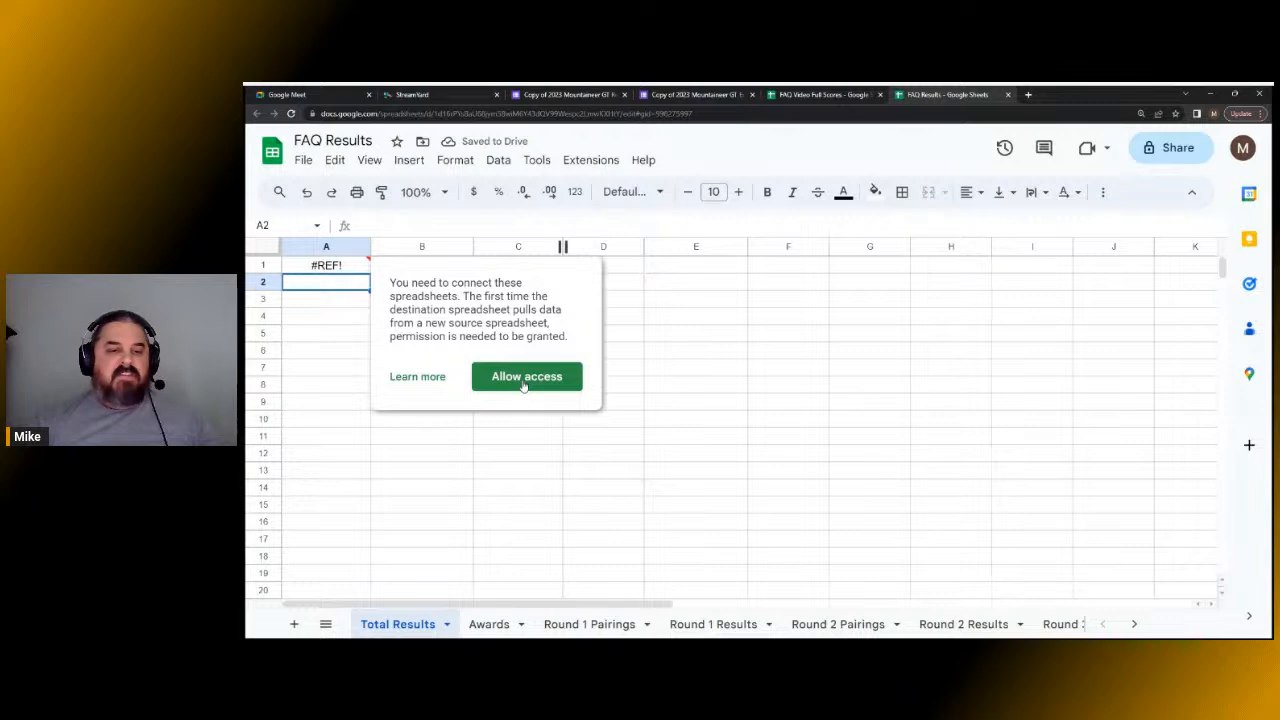
{"action": "left_click", "coordinate": [524, 377]}
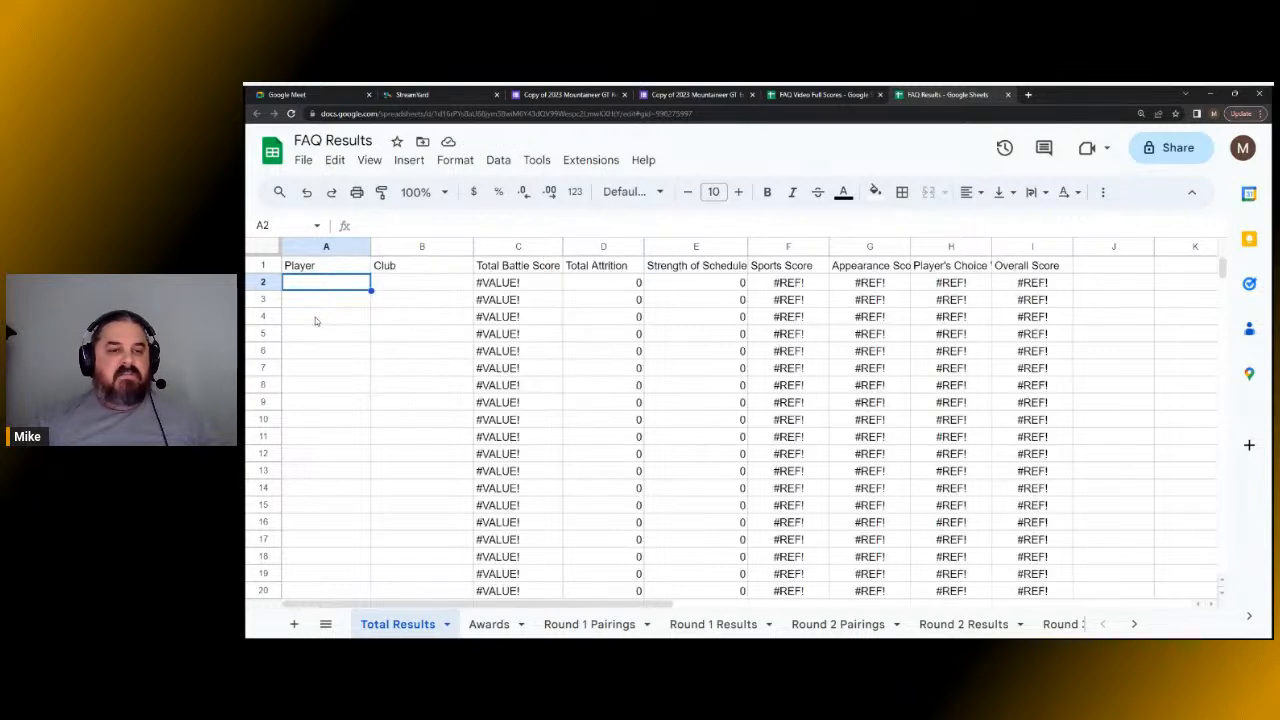
{"action": "left_click", "coordinate": [489, 624]}
Replace the source URL in the Awards sheet's IMPORTRANGE formula with the Full Scores address
{"action": "left_click_drag", "start_coordinate": [439, 226], "coordinate": [918, 226]}
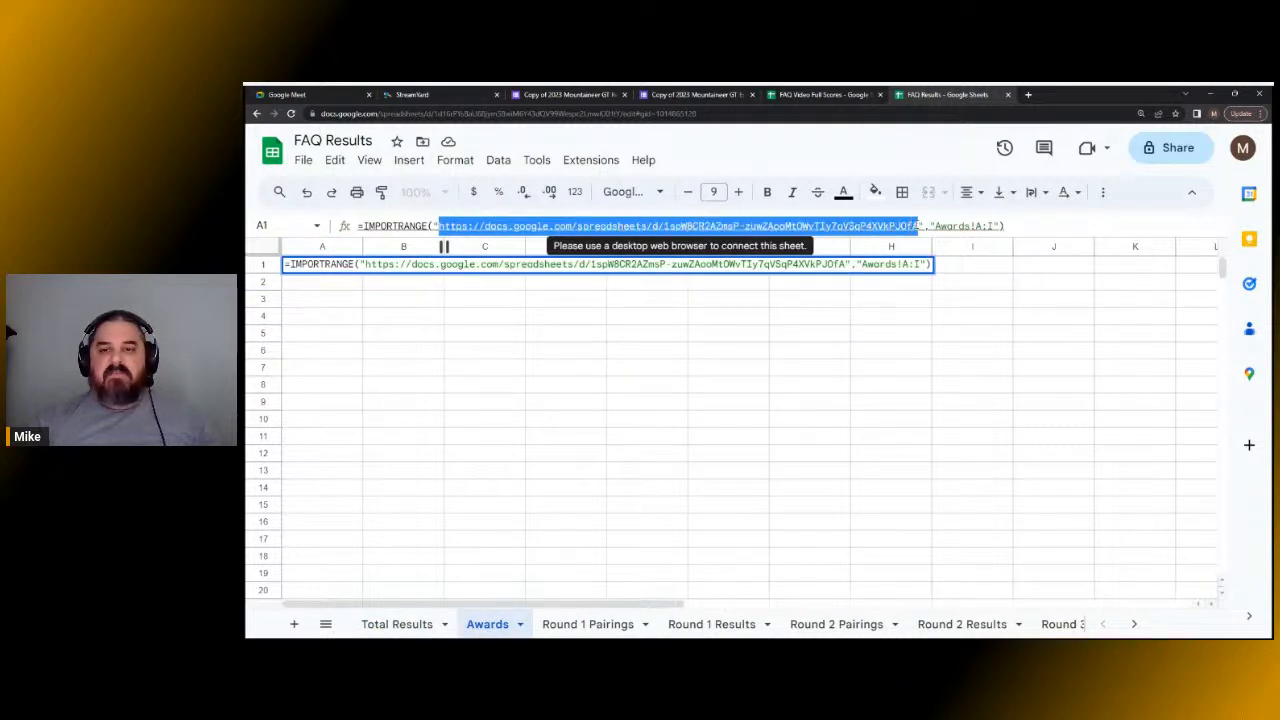
{"action": "key", "text": "ctrl+v"}
{"action": "key", "text": "Return"}
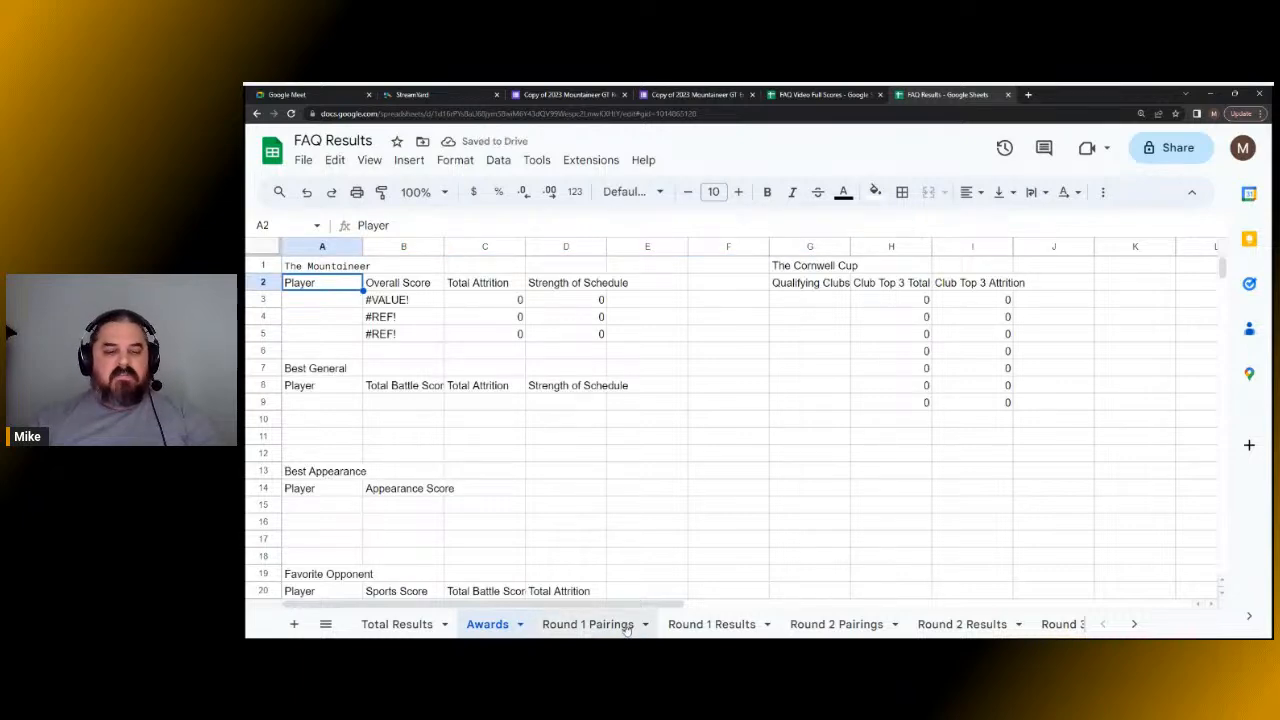
Delete the Awards sheet from FAQ Results
{"action": "right_click", "coordinate": [485, 627]}
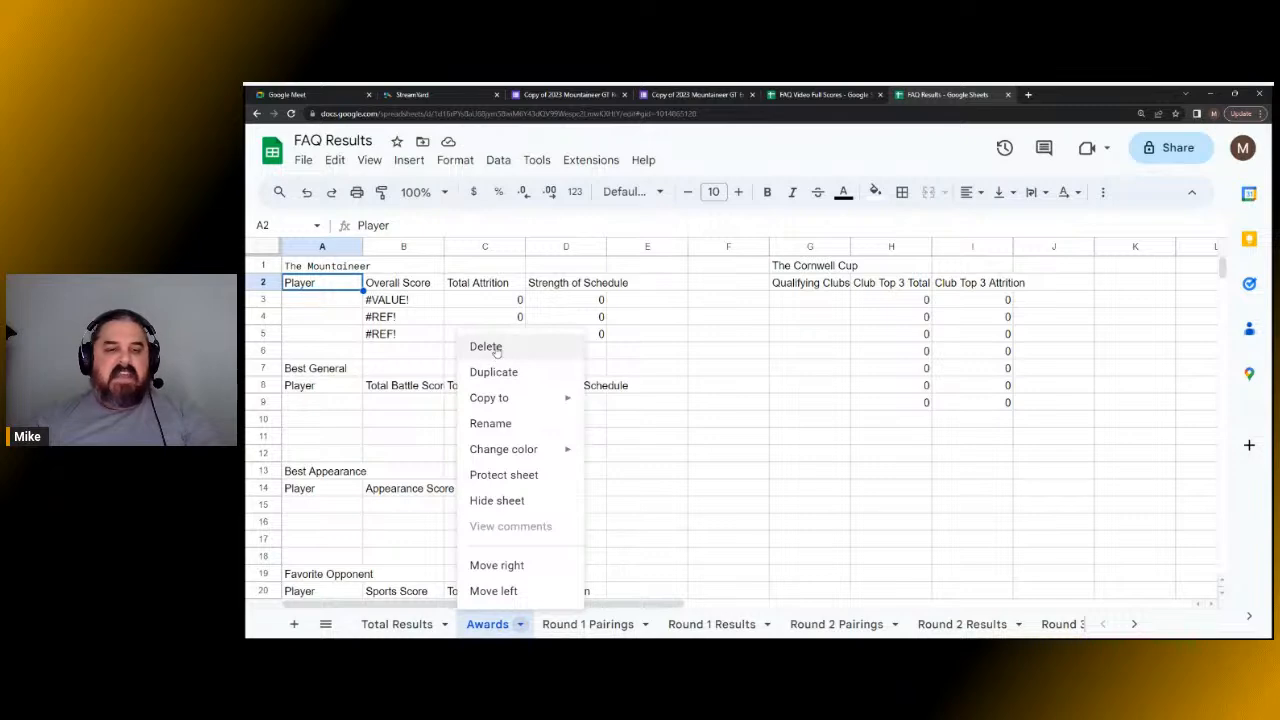
{"action": "left_click", "coordinate": [490, 347]}
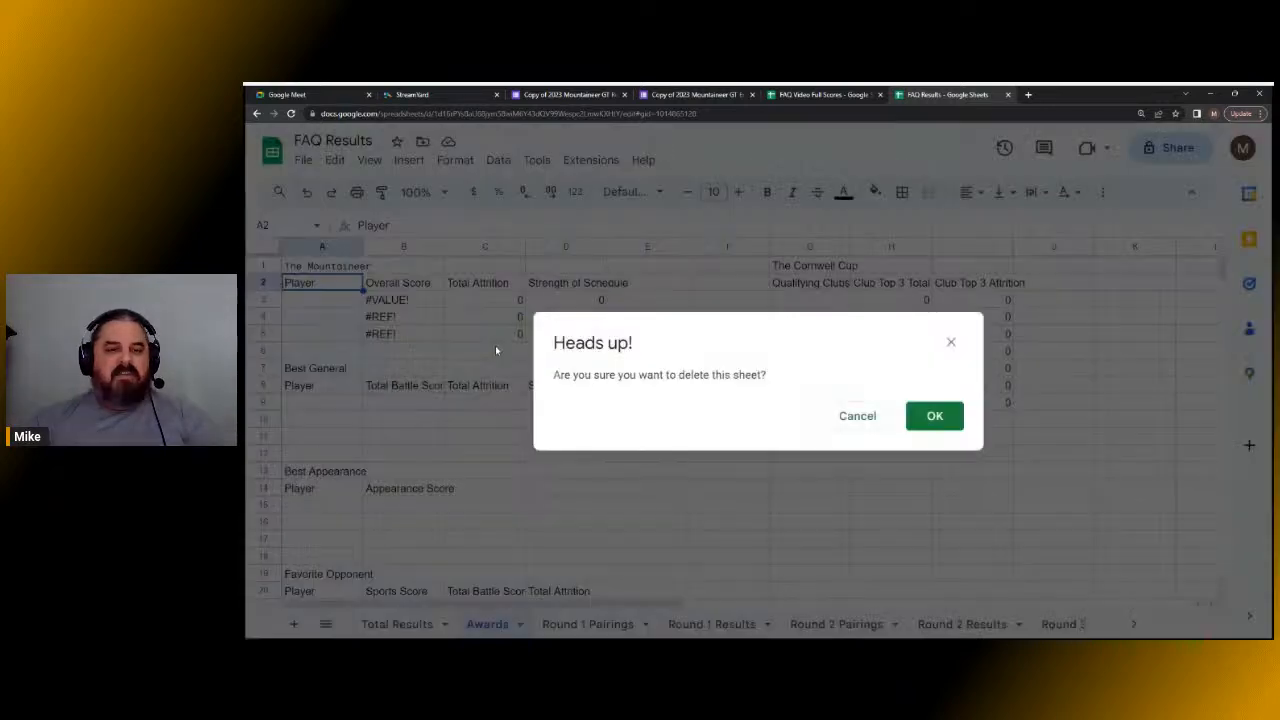
{"action": "left_click", "coordinate": [935, 418]}
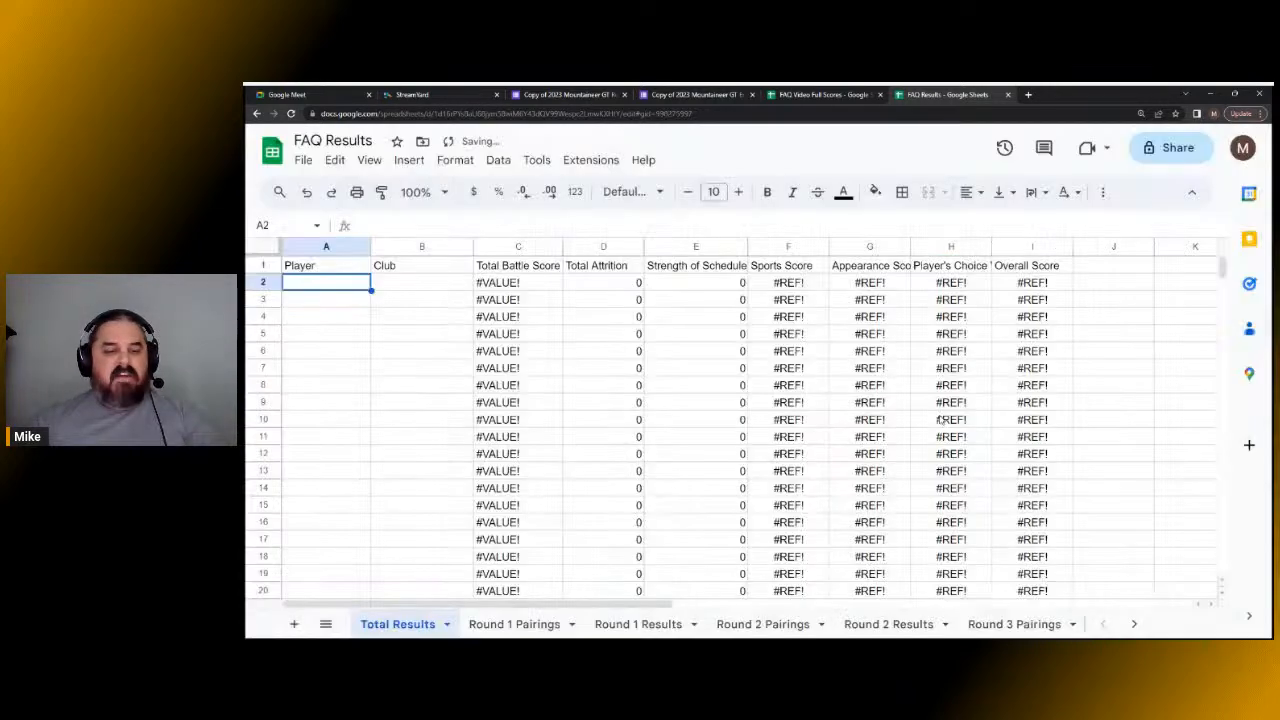
Point the Round 1 Pairings and Round 1 Results import formulas at the Full Scores URL
{"action": "left_click", "coordinate": [510, 628]}
{"action": "left_click_drag", "start_coordinate": [438, 226], "coordinate": [920, 222]}
{"action": "key", "text": "ctrl+v"}
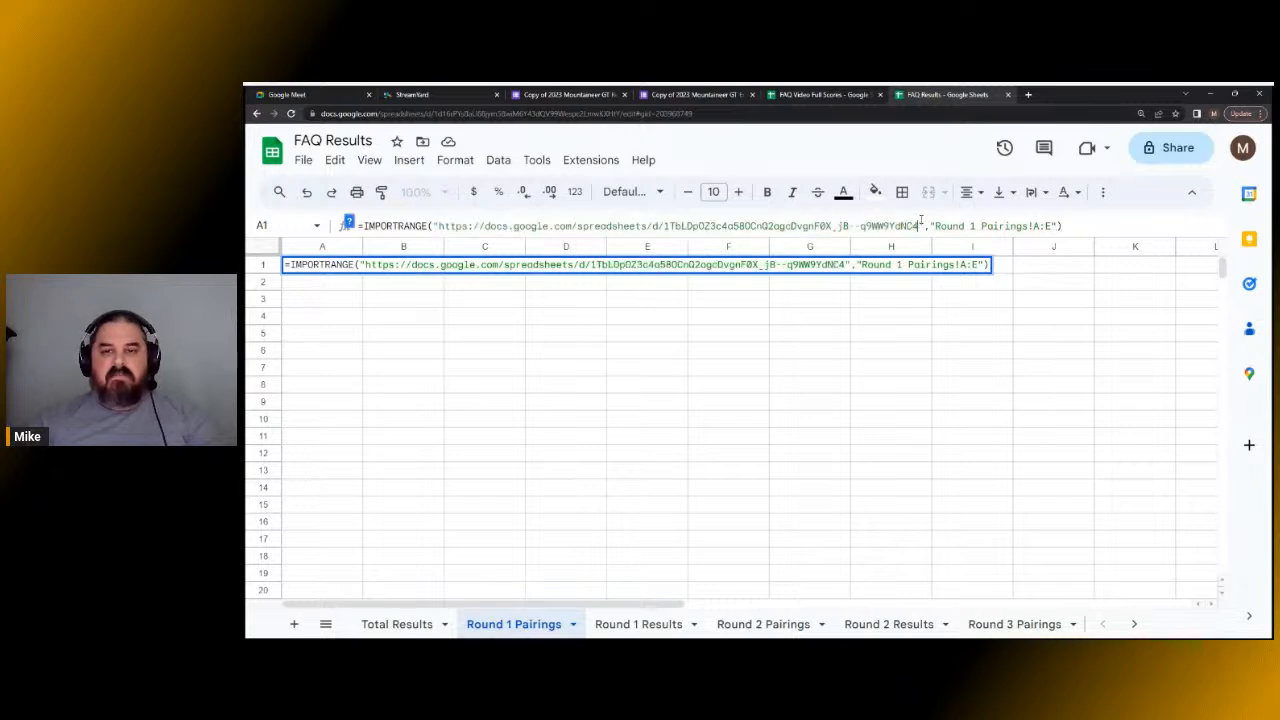
{"action": "key", "text": "Return"}
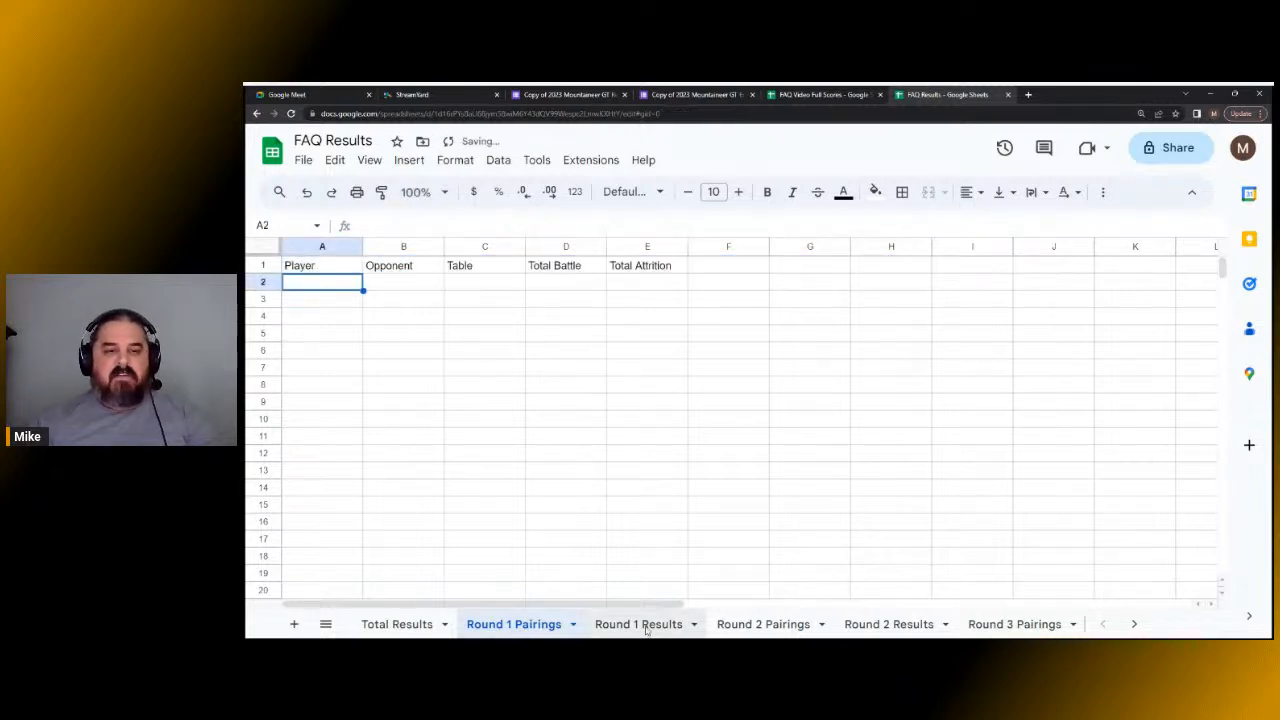
{"action": "left_click", "coordinate": [650, 624]}
{"action": "left_click_drag", "start_coordinate": [438, 226], "coordinate": [916, 212]}
{"action": "key", "text": "ctrl+v"}
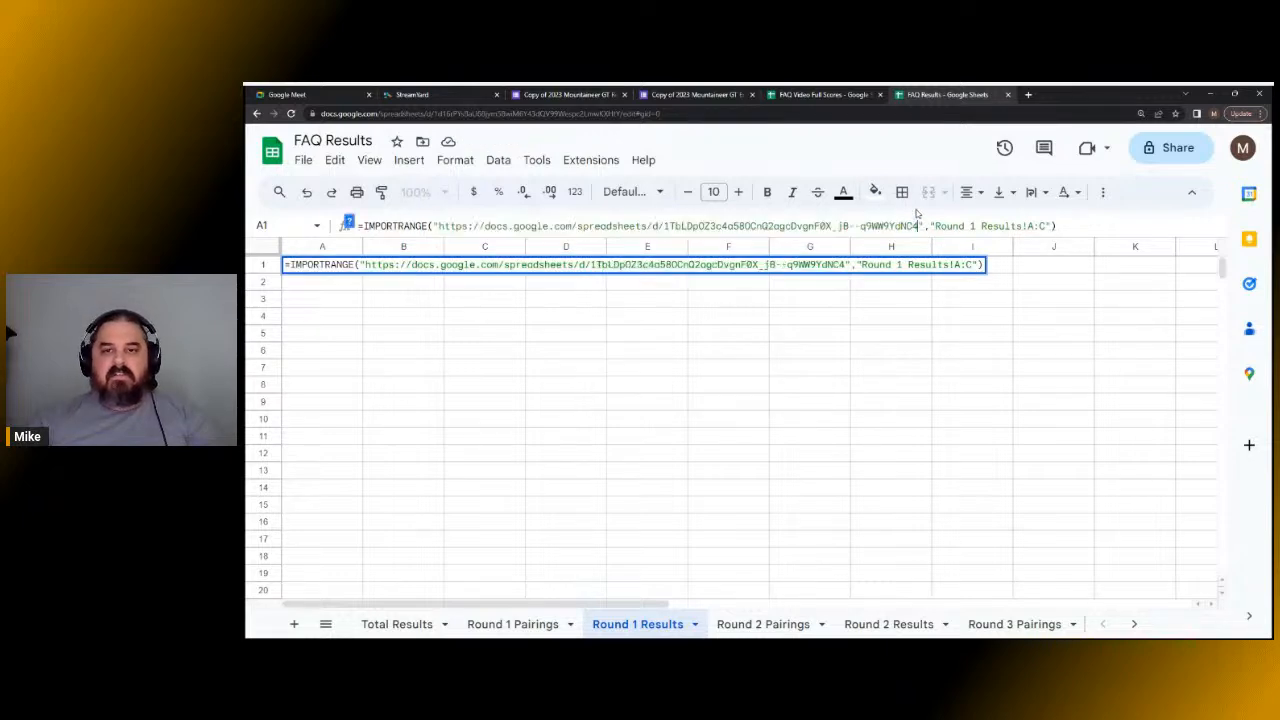
{"action": "key", "text": "Return"}
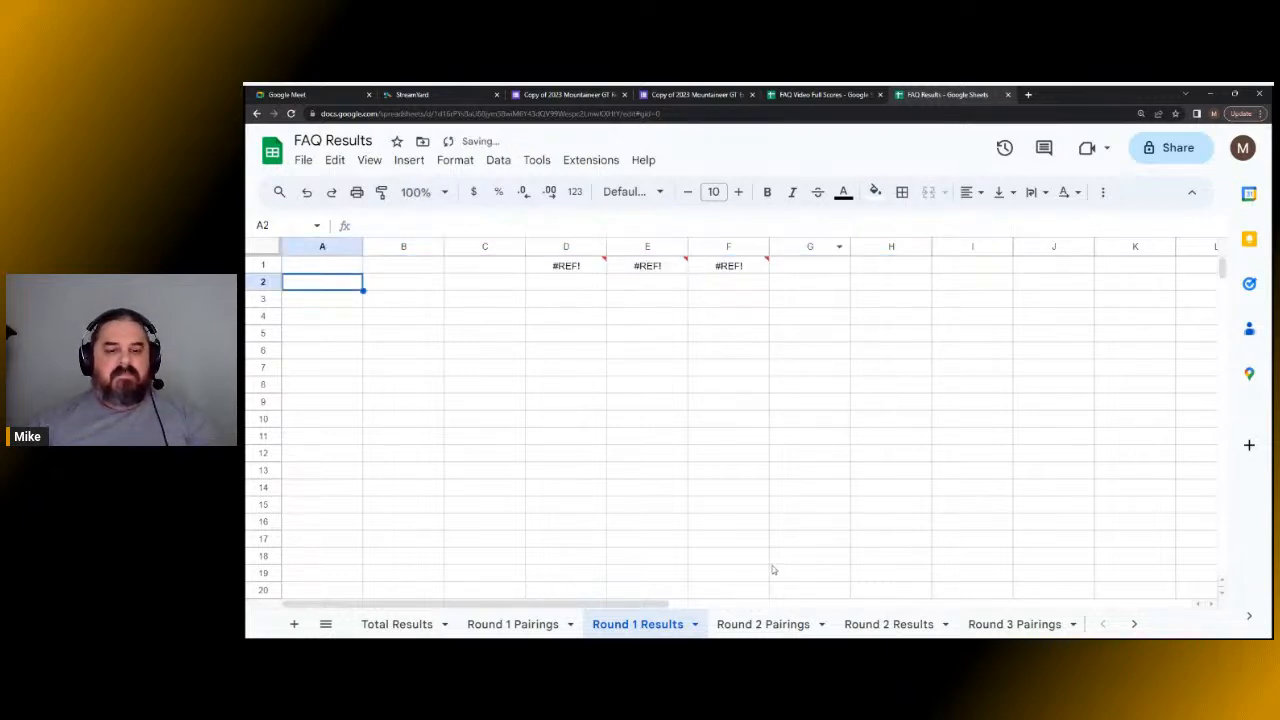
Point the Round 2 Pairings and Round 2 Results import formulas at the Full Scores URL
{"action": "left_click", "coordinate": [763, 623]}
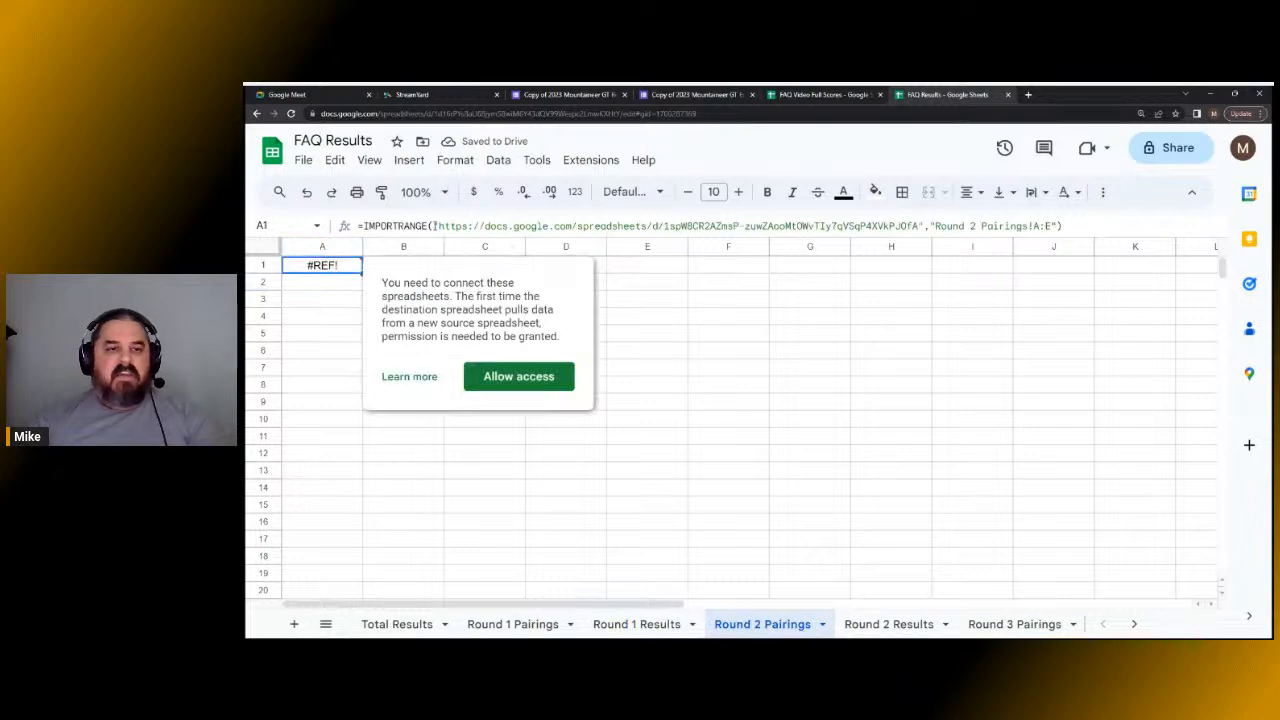
{"action": "left_click_drag", "start_coordinate": [437, 226], "coordinate": [918, 222]}
{"action": "key", "text": "Return"}
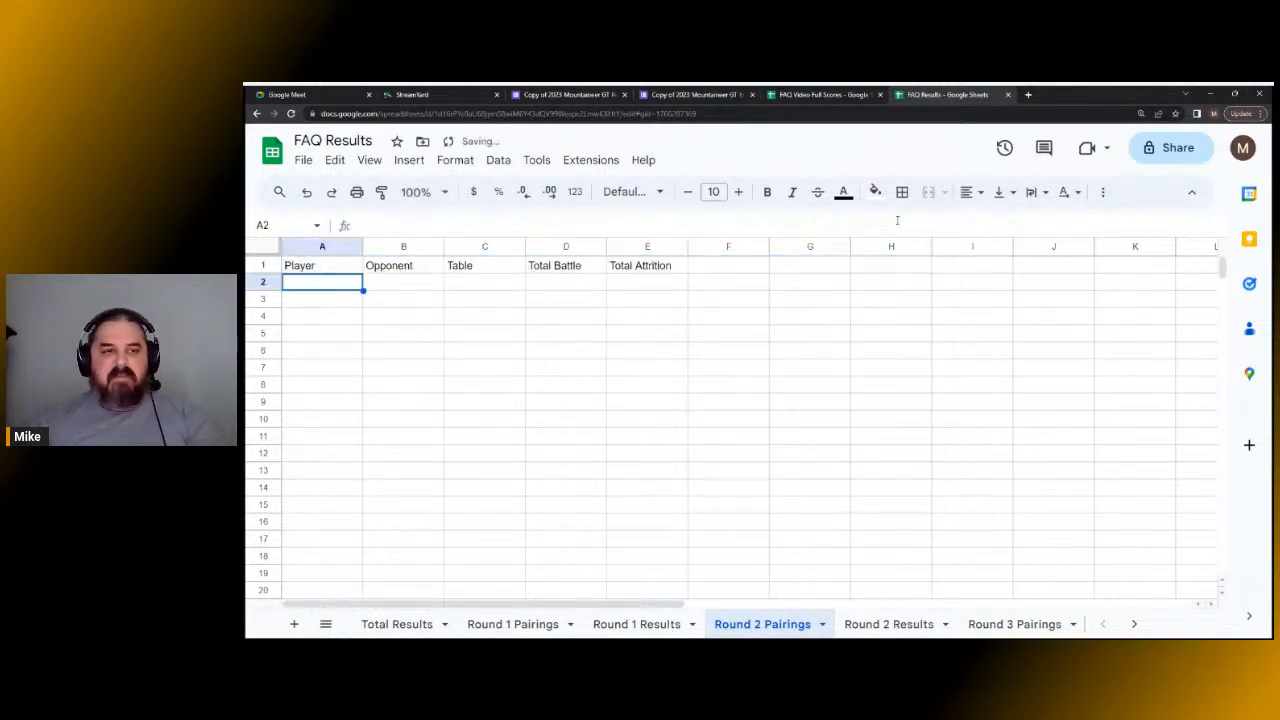
{"action": "left_click", "coordinate": [882, 624]}
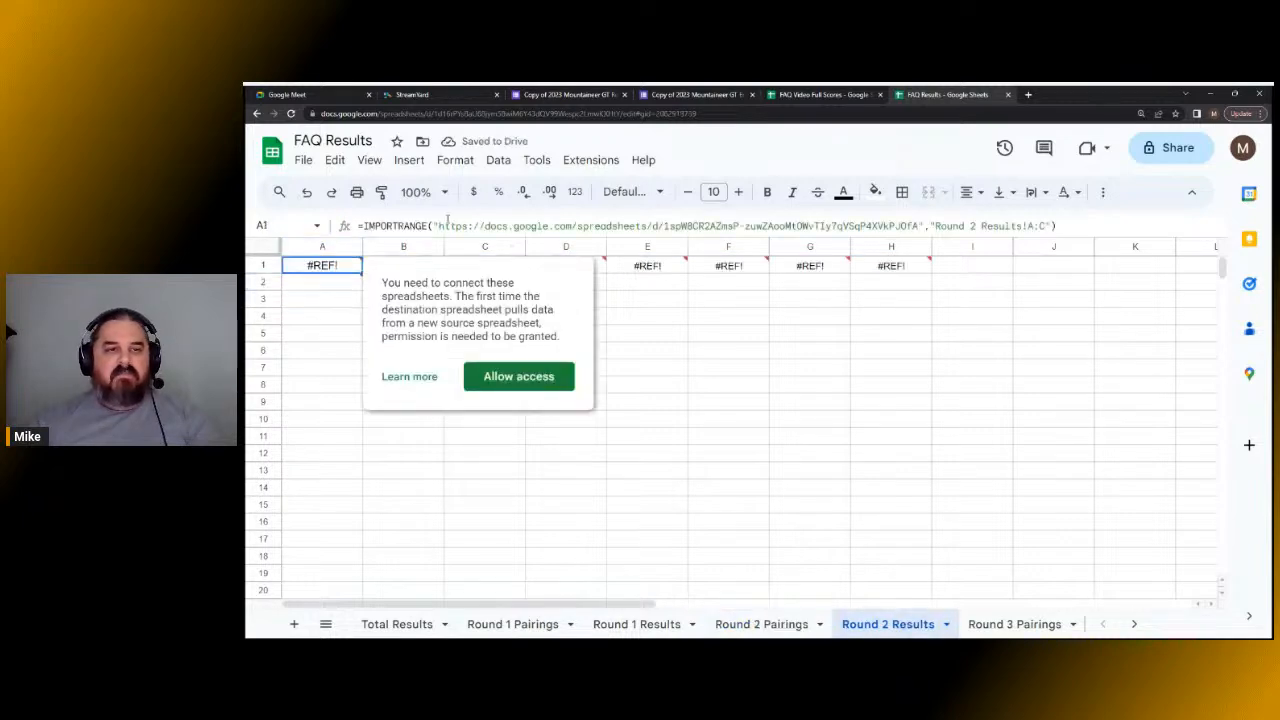
{"action": "left_click_drag", "start_coordinate": [437, 226], "coordinate": [918, 222]}
{"action": "key", "text": "ctrl+v"}
{"action": "key", "text": "Return"}
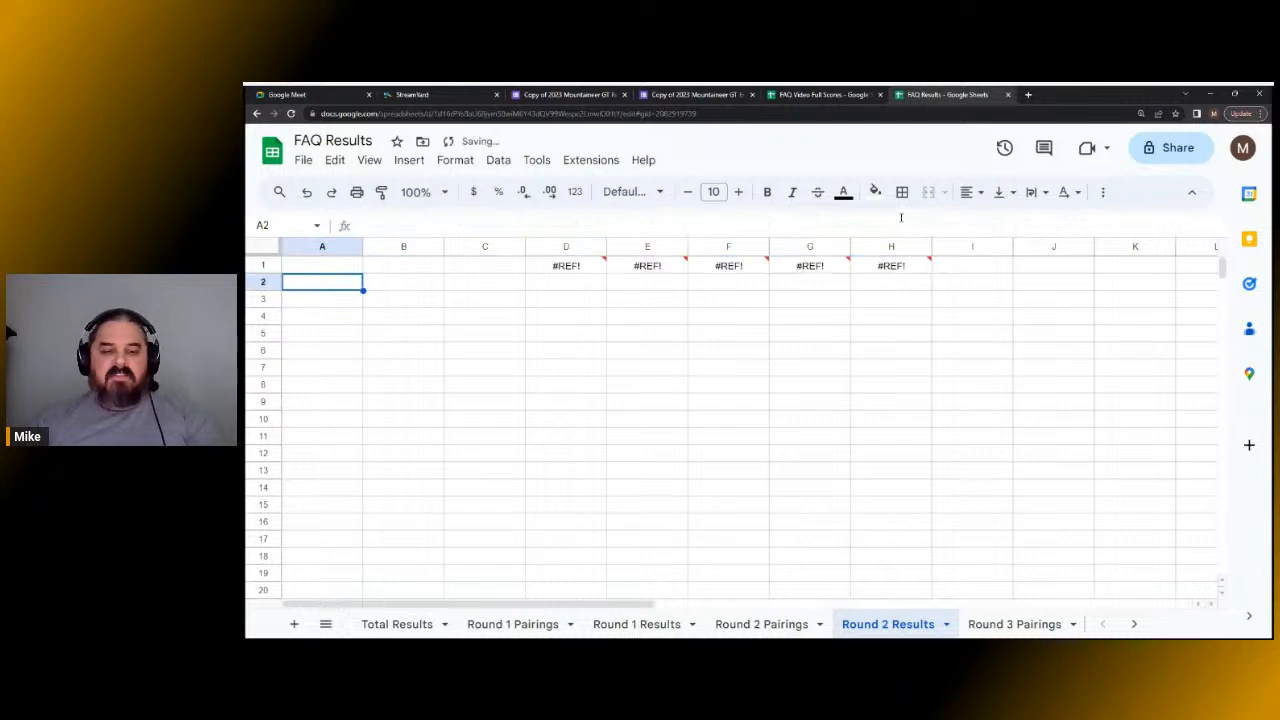
{"action": "left_click", "coordinate": [400, 625]}
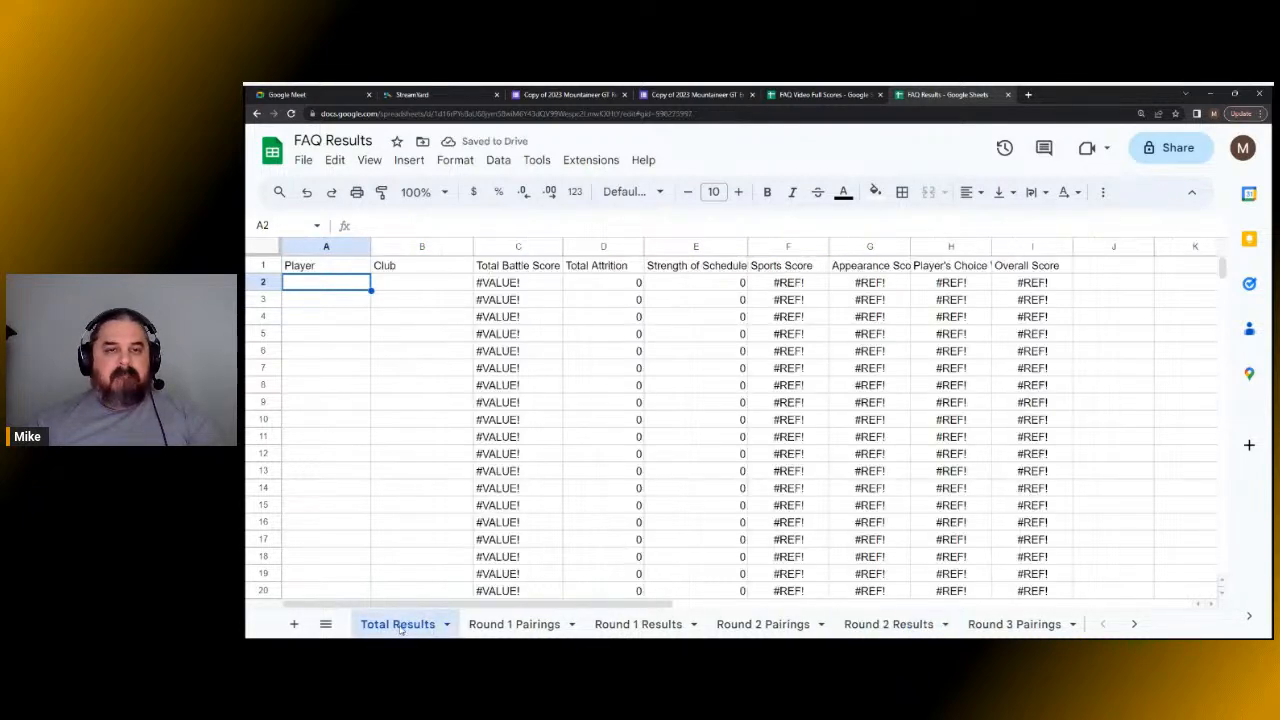
{"action": "left_click", "coordinate": [298, 266]}
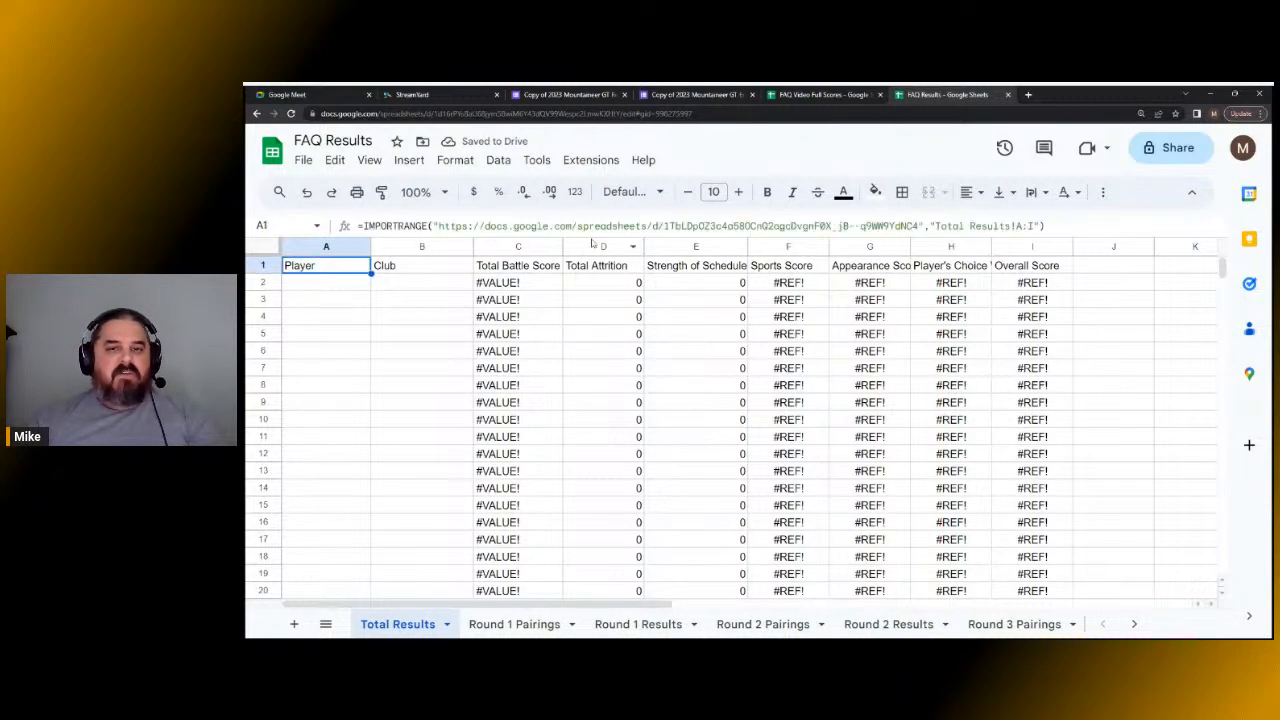
{"action": "left_click", "coordinate": [1030, 226]}
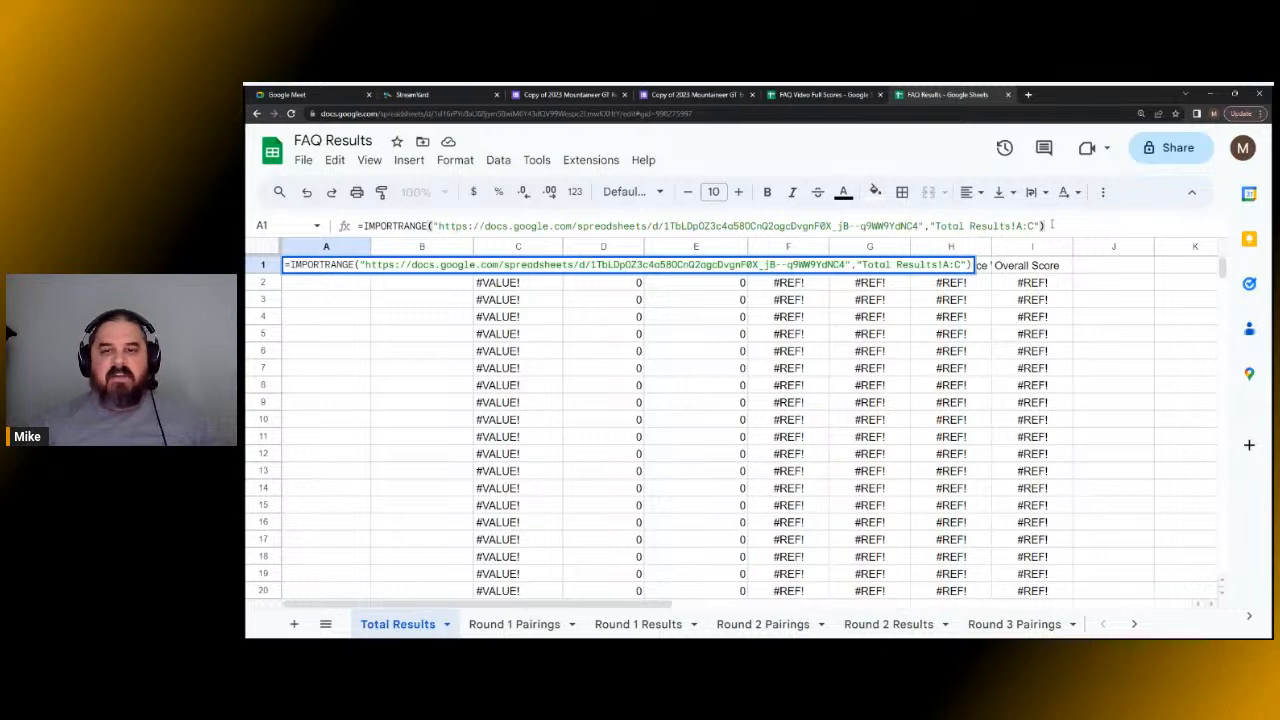
{"action": "key", "text": "Return"}
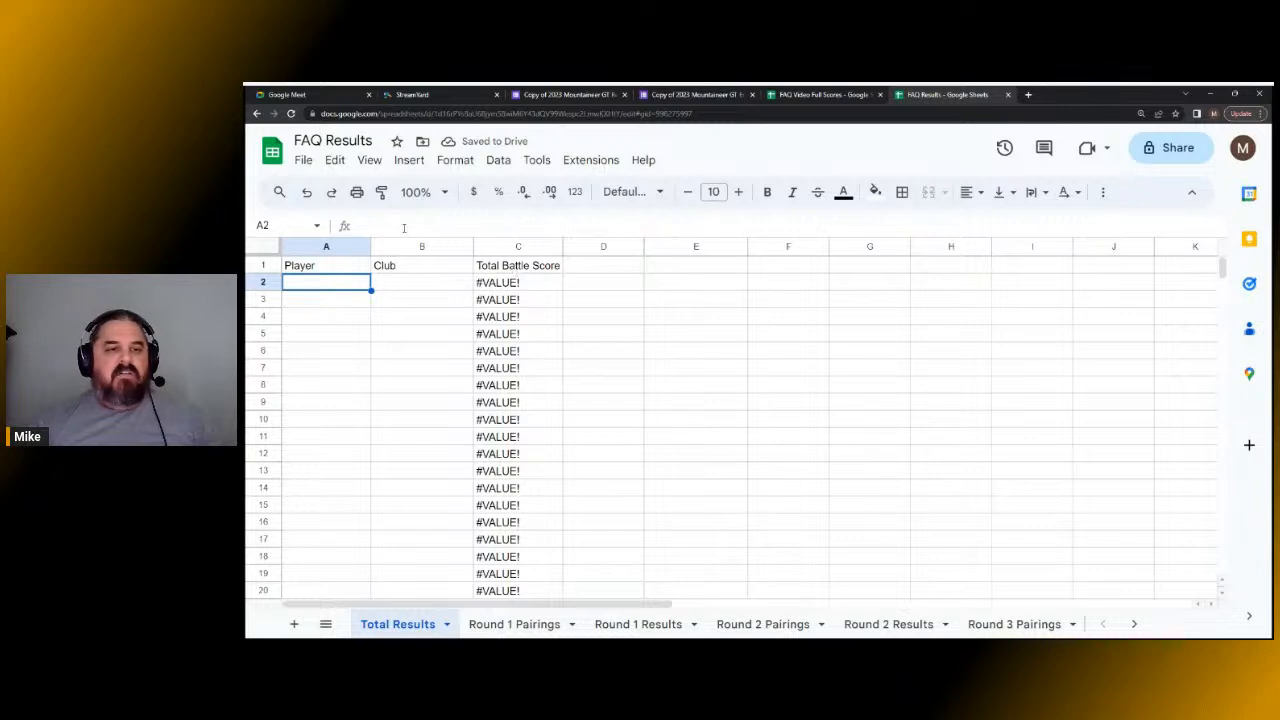
{"action": "left_click", "coordinate": [342, 265]}
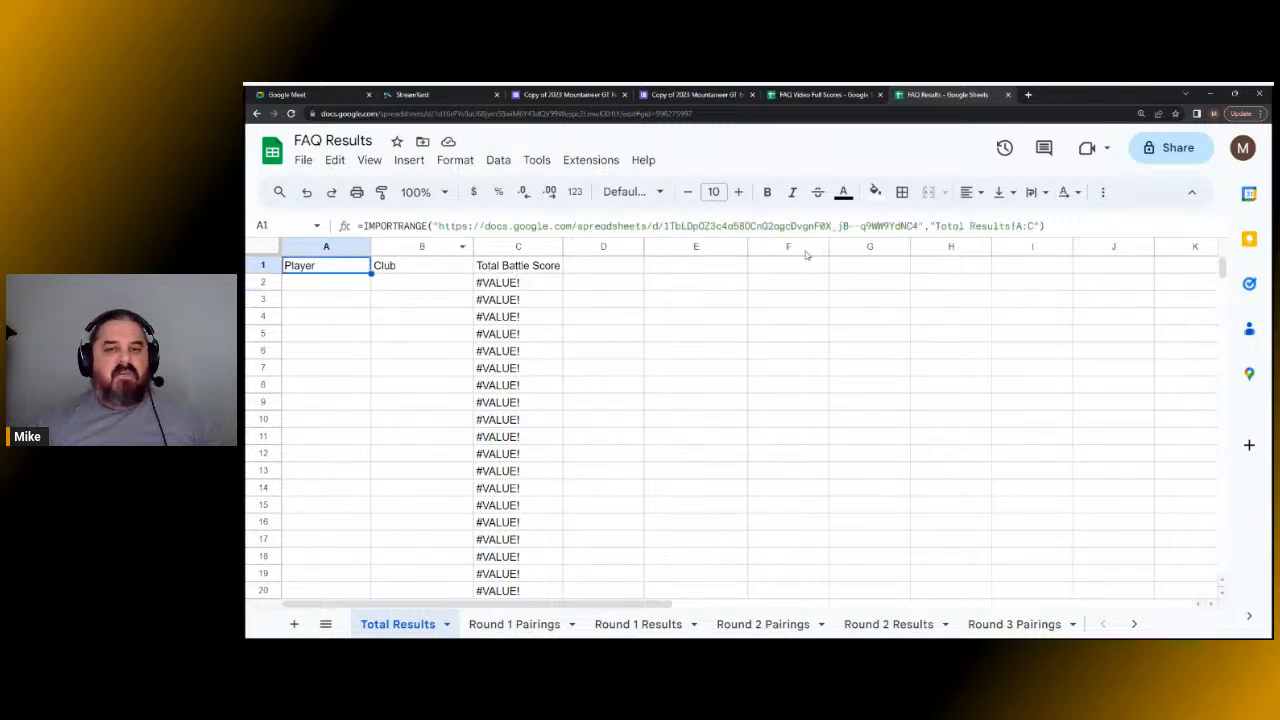
{"action": "left_click", "coordinate": [1029, 226]}
{"action": "key", "text": "Return"}
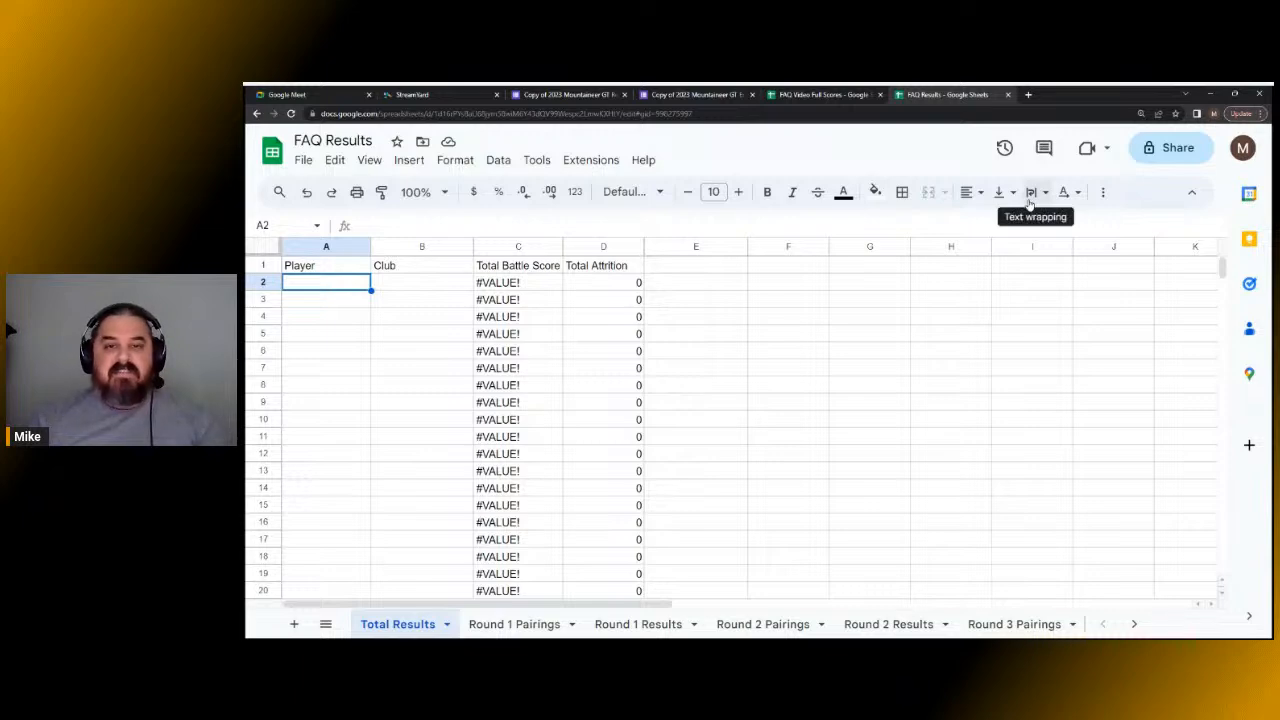
Publish the entire FAQ Results document to the web as a web page and copy its link
{"action": "left_click", "coordinate": [303, 161]}
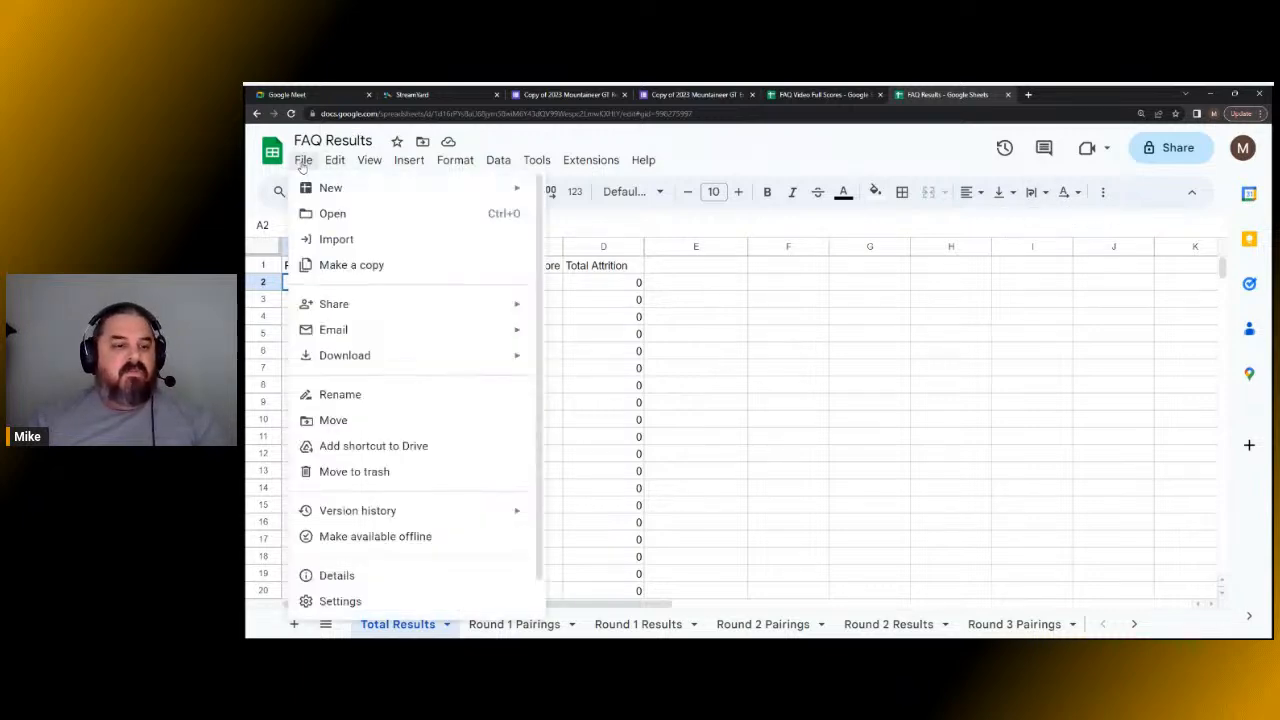
{"action": "mouse_move", "coordinate": [322, 304]}
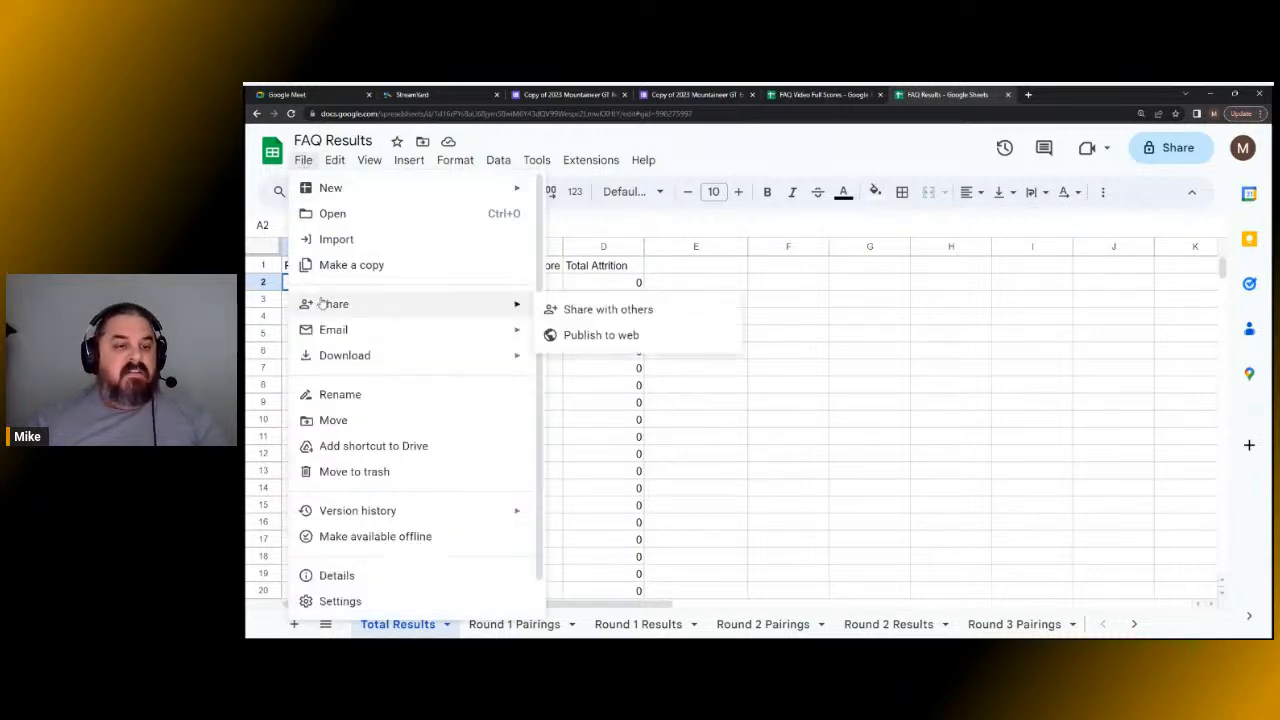
{"action": "left_click", "coordinate": [586, 338]}
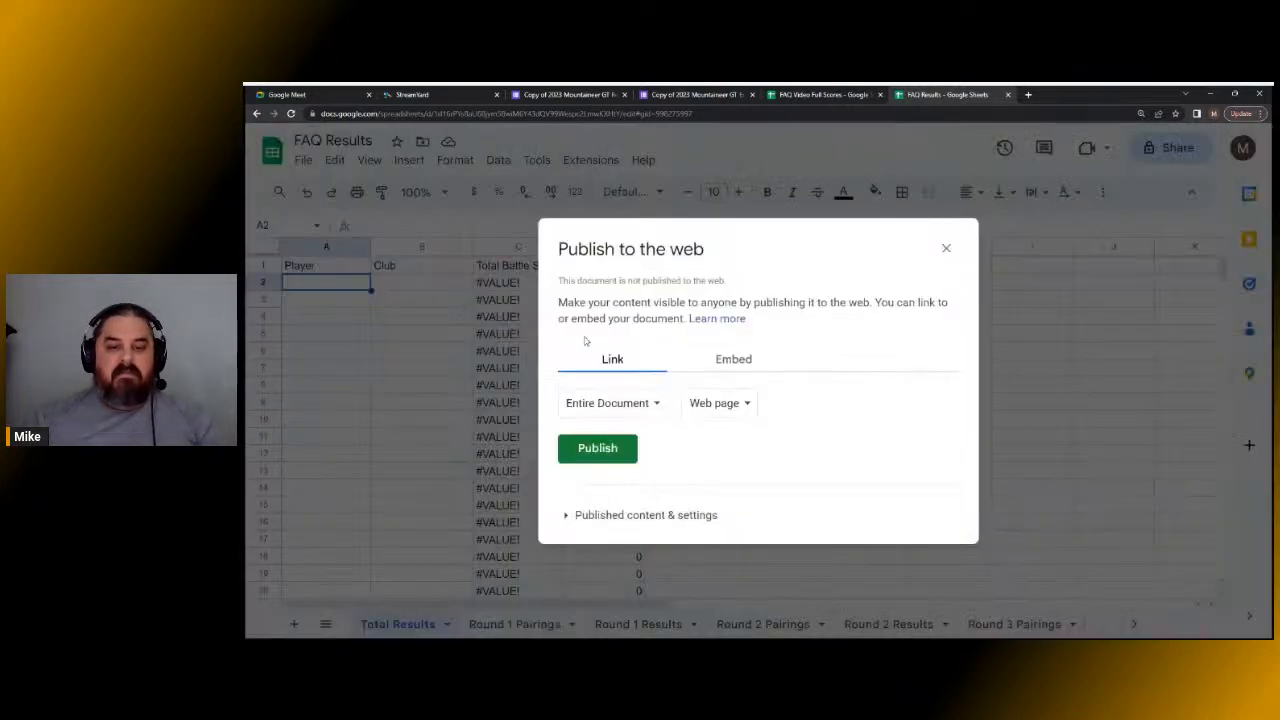
{"action": "left_click", "coordinate": [613, 452]}
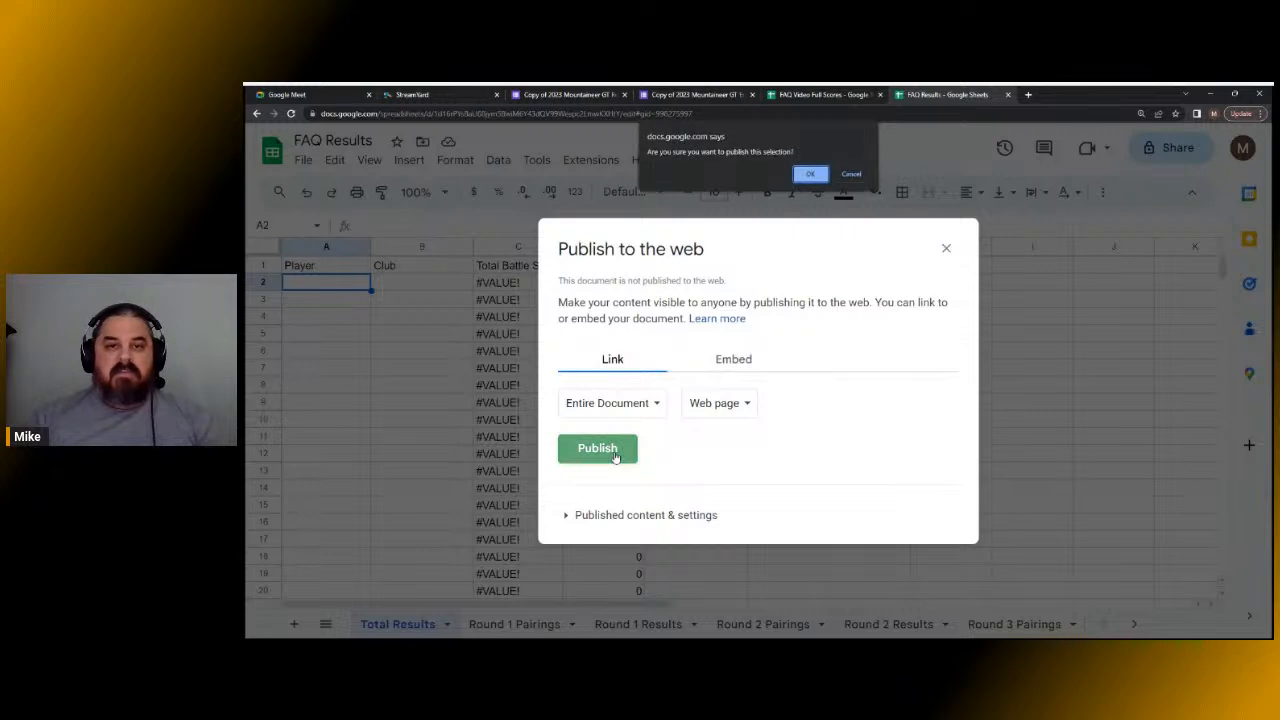
{"action": "left_click", "coordinate": [810, 174]}
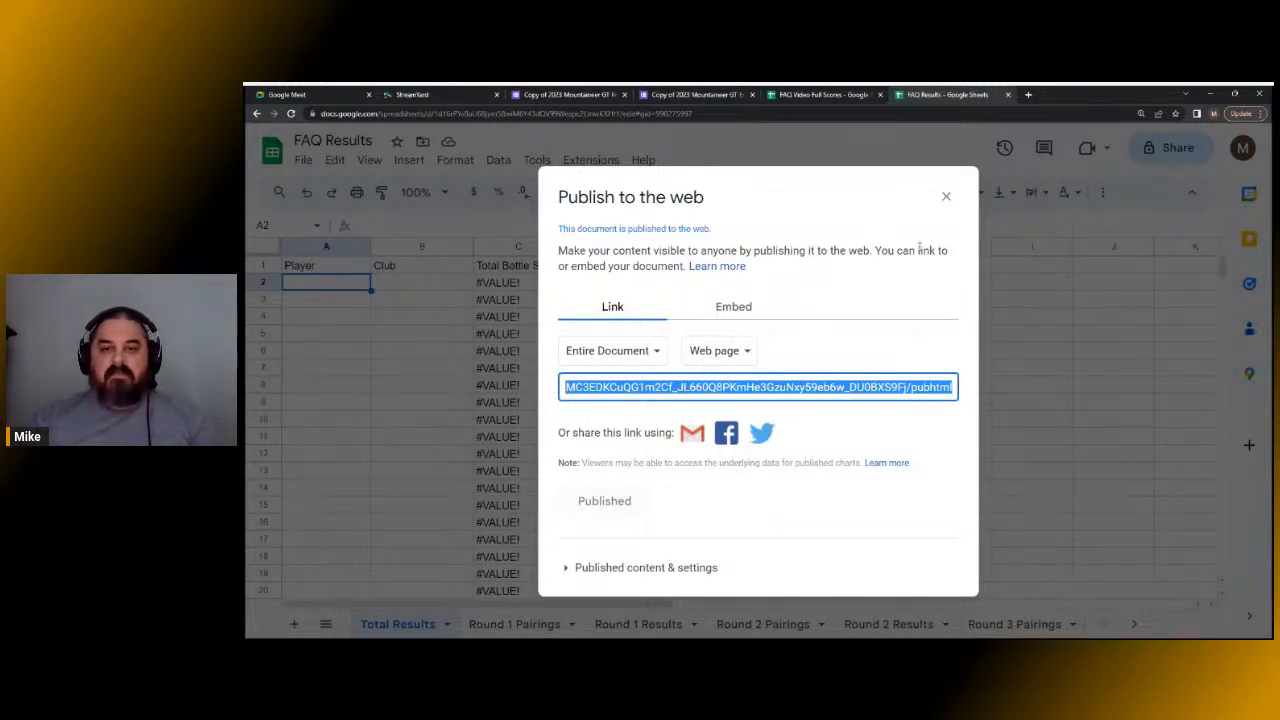
{"action": "left_click", "coordinate": [946, 198]}
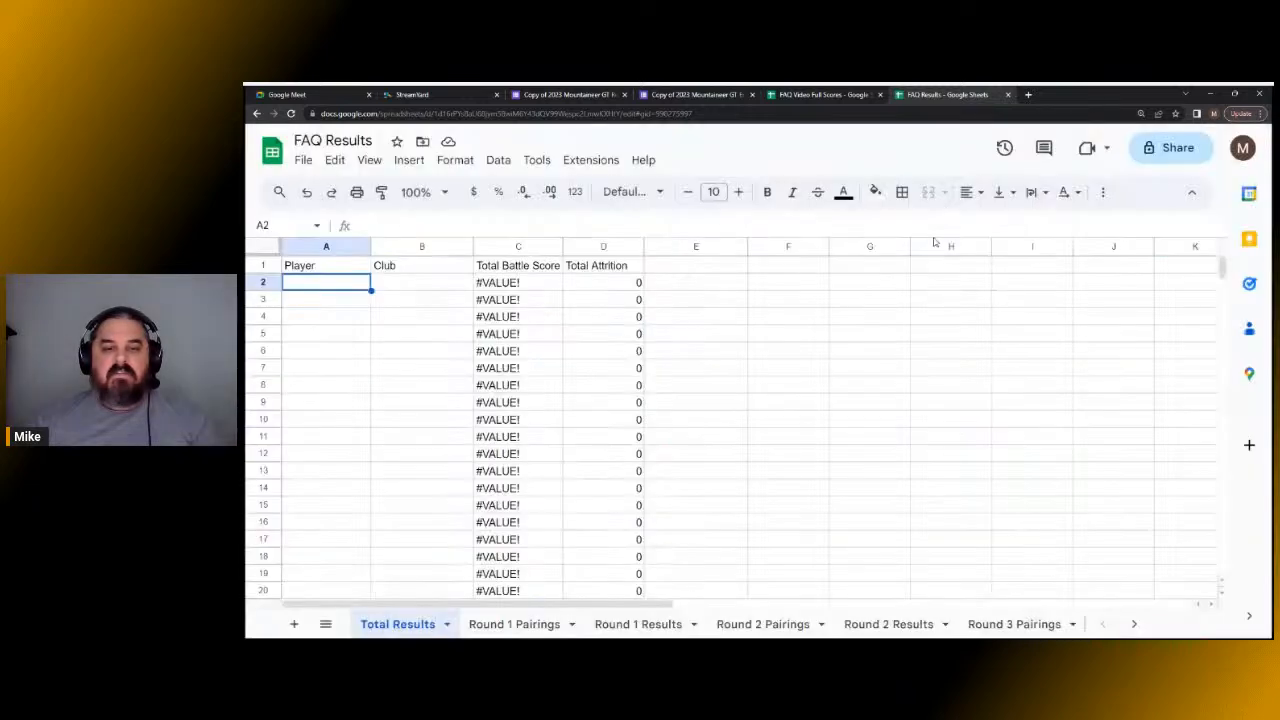
Load the published pubhtml link in a new tab and compare it with the FAQ Results editor
{"action": "left_click", "coordinate": [1028, 94]}
{"action": "type", "text": "https://docs.google.com/spreadsheets/d/e/2PACX-1vRsYDczoJwCD-xmk_EdhkRuqzlHvMC3EDKCuQG1m2CF_lL660QBPKmHe3GzuNxy59eb6w_DU0BXS9Fj/pubhtml"}
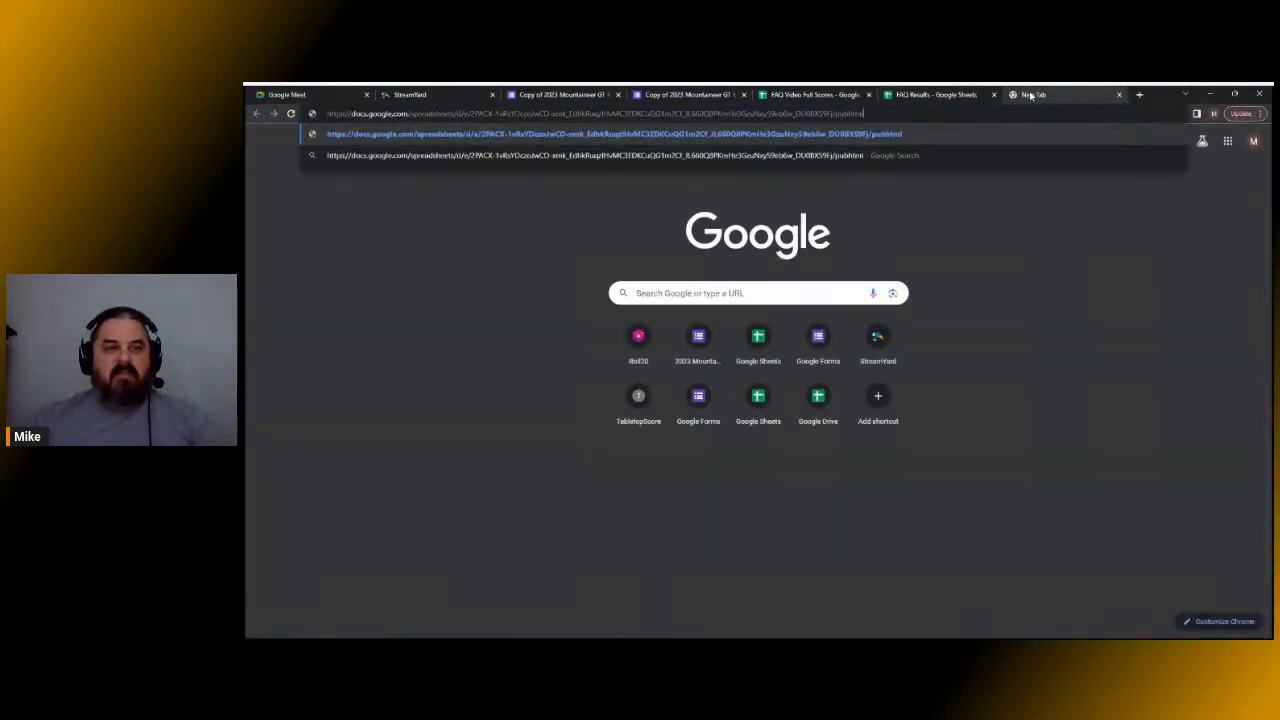
{"action": "key", "text": "Return"}
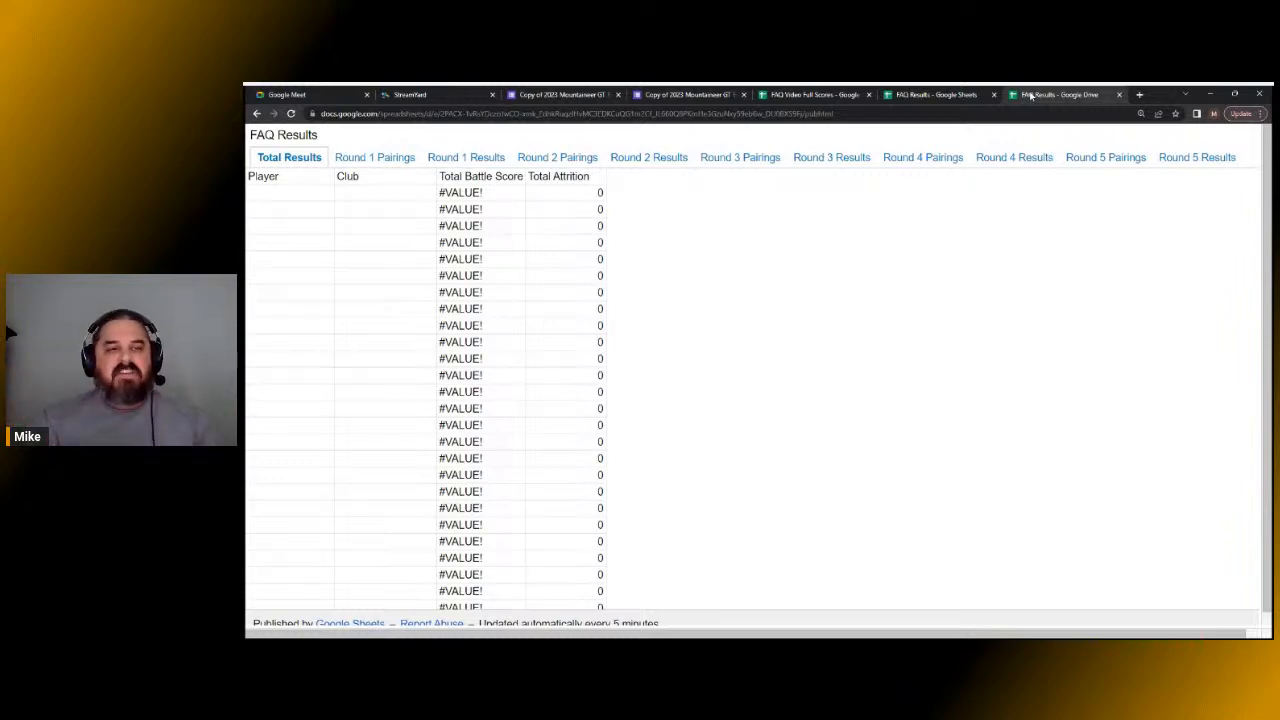
{"action": "left_click", "coordinate": [935, 94]}
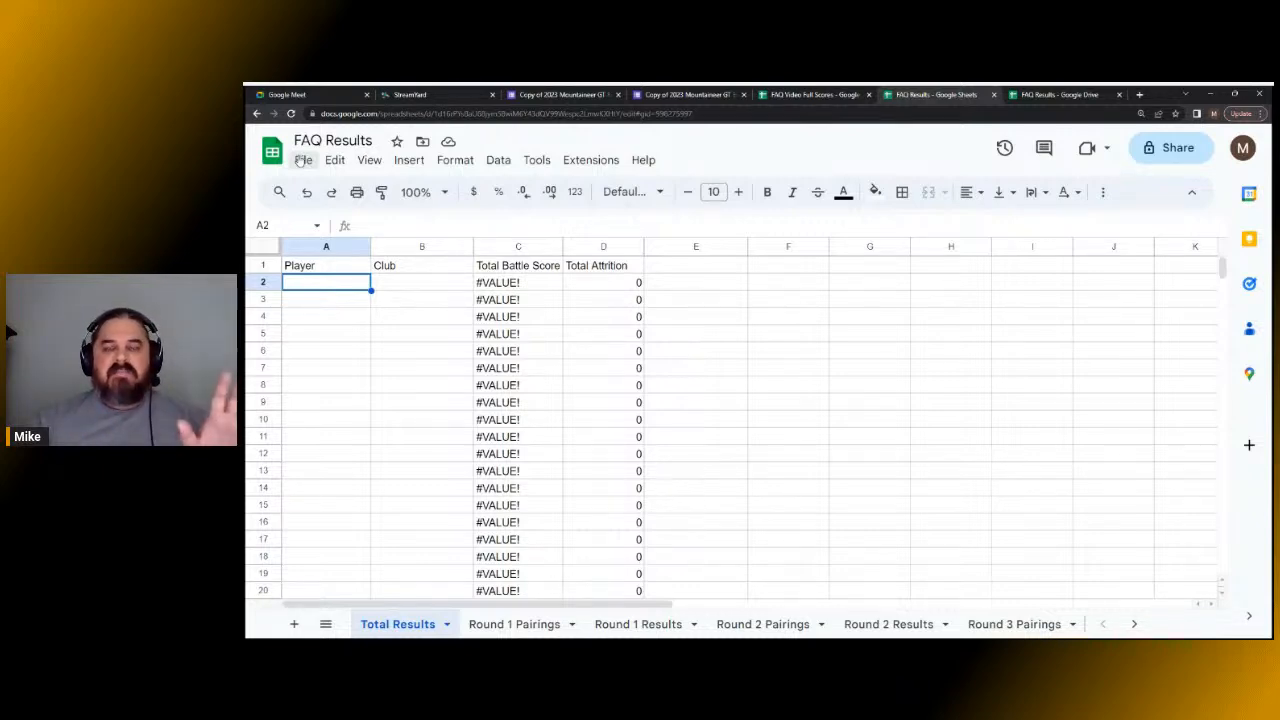
{"action": "left_click", "coordinate": [1055, 94]}
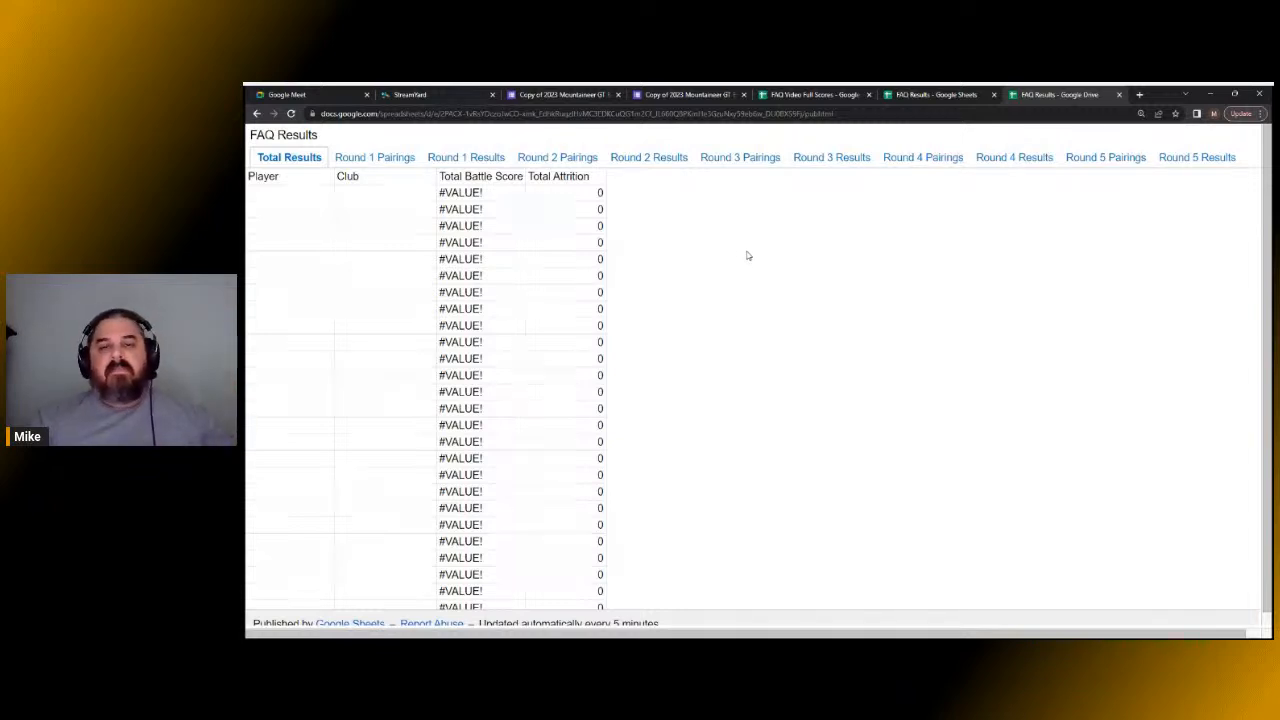
{"action": "left_click", "coordinate": [790, 95]}
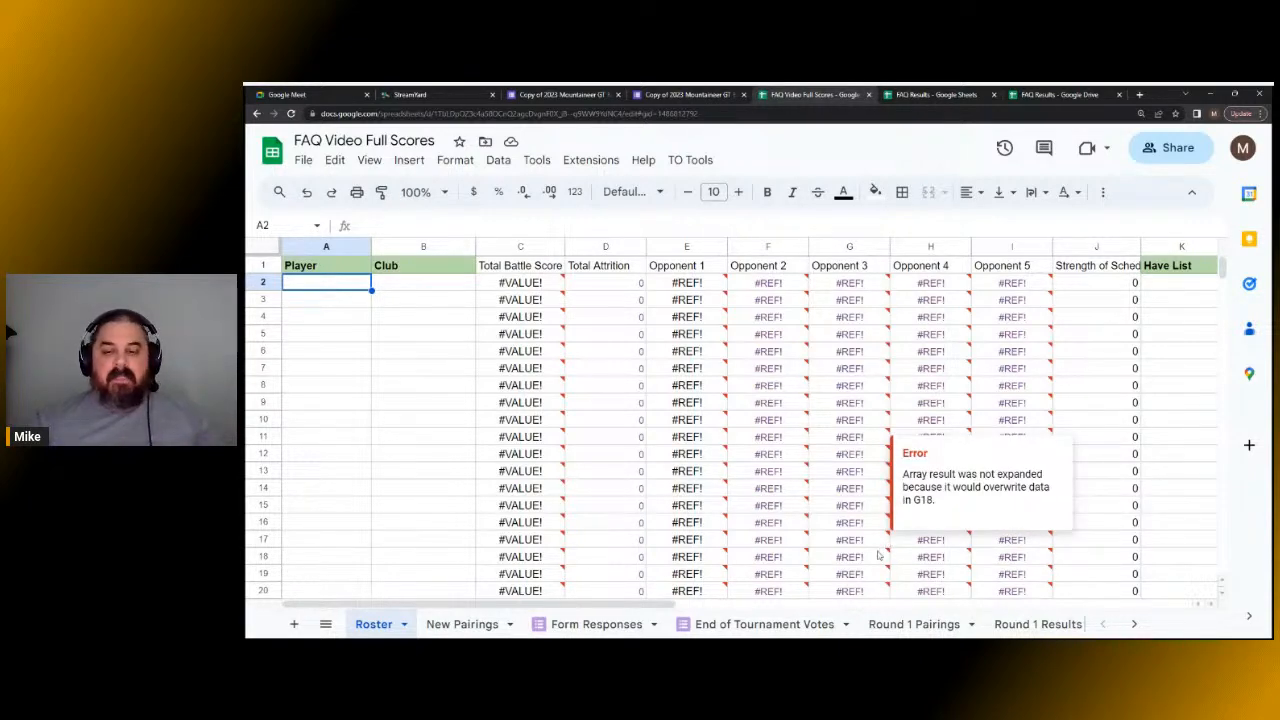
Scroll through the sheet tabs and bring up the Round 1 Results sheet
{"action": "left_click", "coordinate": [1136, 624]}
{"action": "left_click", "coordinate": [1136, 624]}
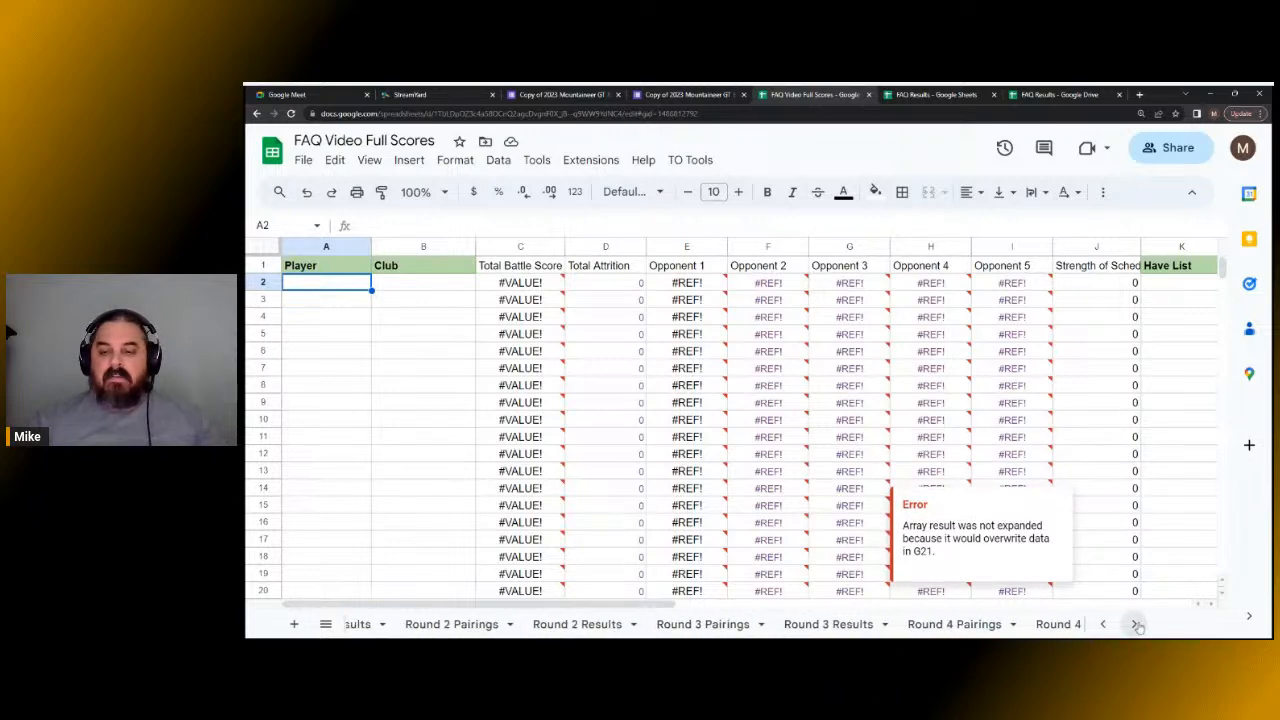
{"action": "left_click", "coordinate": [1137, 625]}
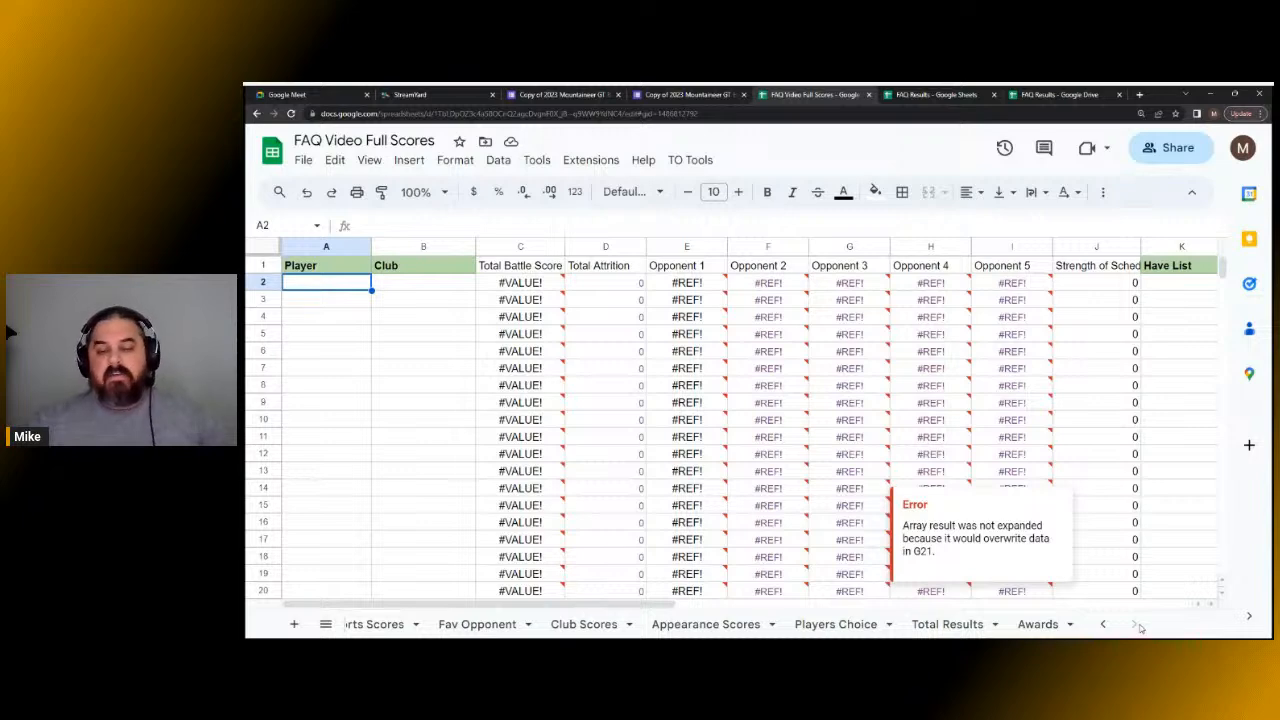
{"action": "left_click", "coordinate": [1103, 624]}
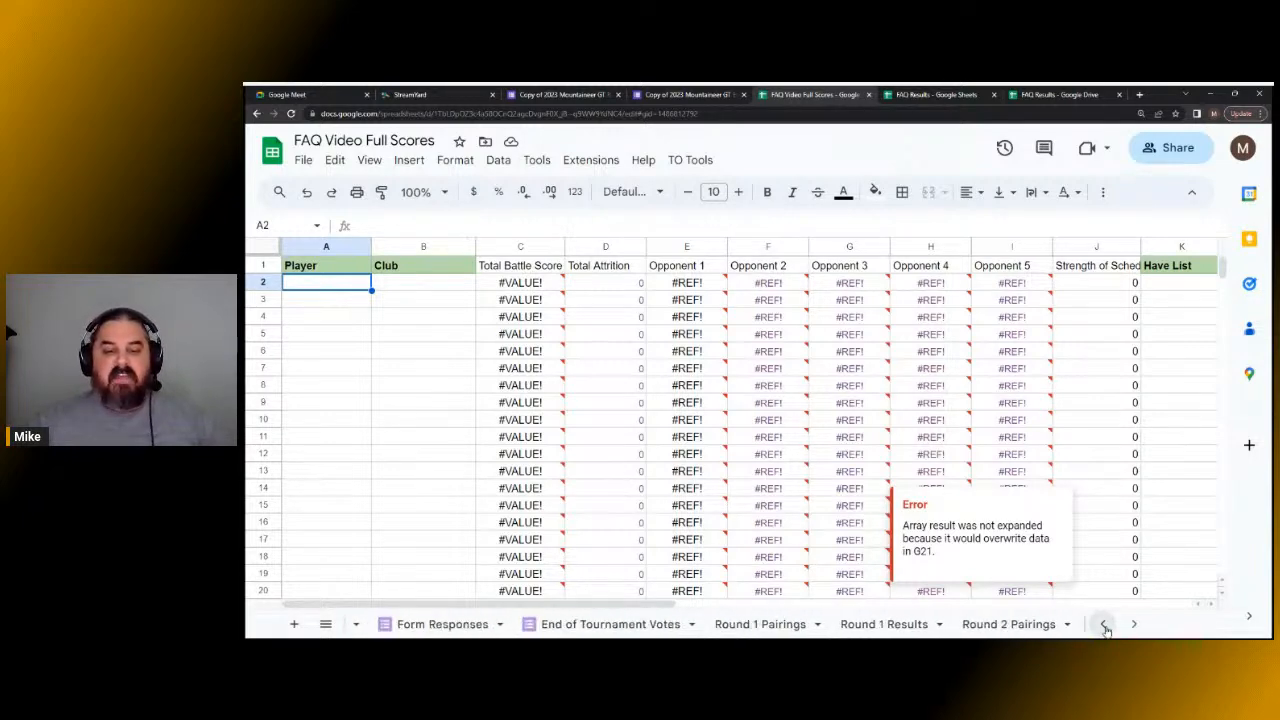
{"action": "left_click", "coordinate": [1030, 626]}
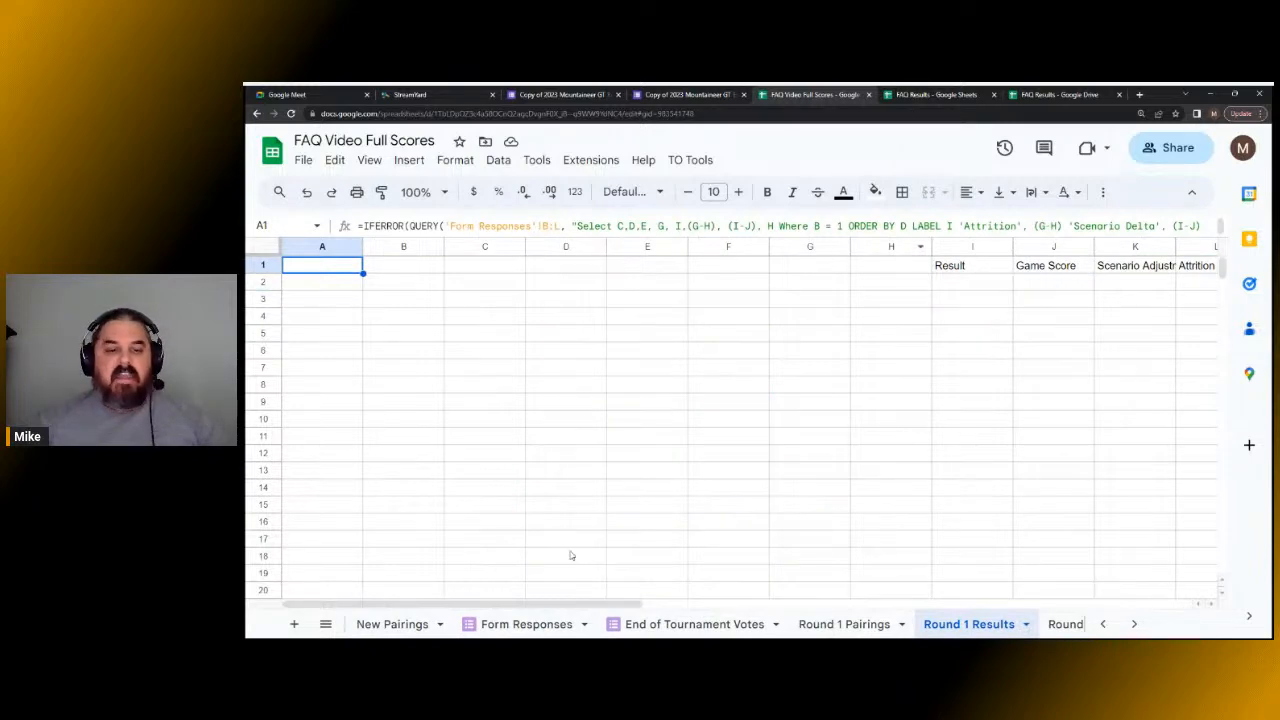
Review the Result, Game Score, Scenario and Attrition Adjustment formulas in I2 through L2
{"action": "left_click", "coordinate": [955, 290]}
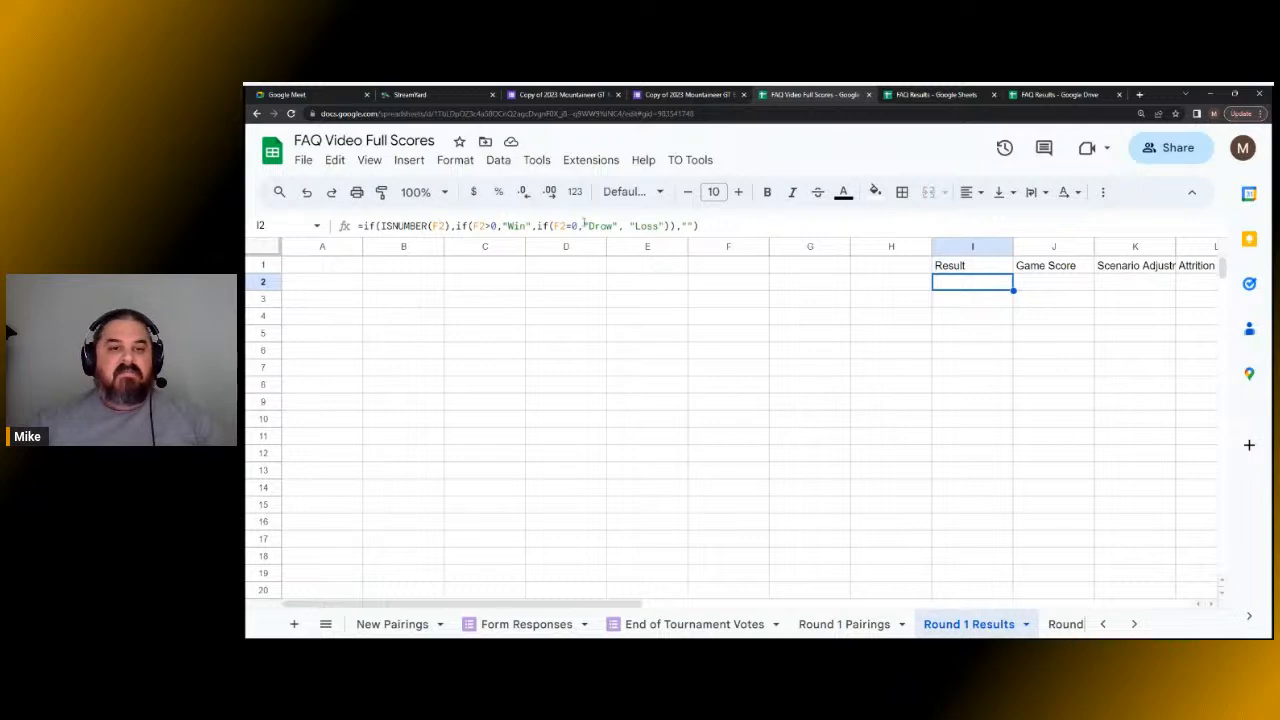
{"action": "left_click", "coordinate": [1062, 282]}
{"action": "left_click_drag", "start_coordinate": [607, 603], "coordinate": [765, 603]}
{"action": "left_click", "coordinate": [810, 287]}
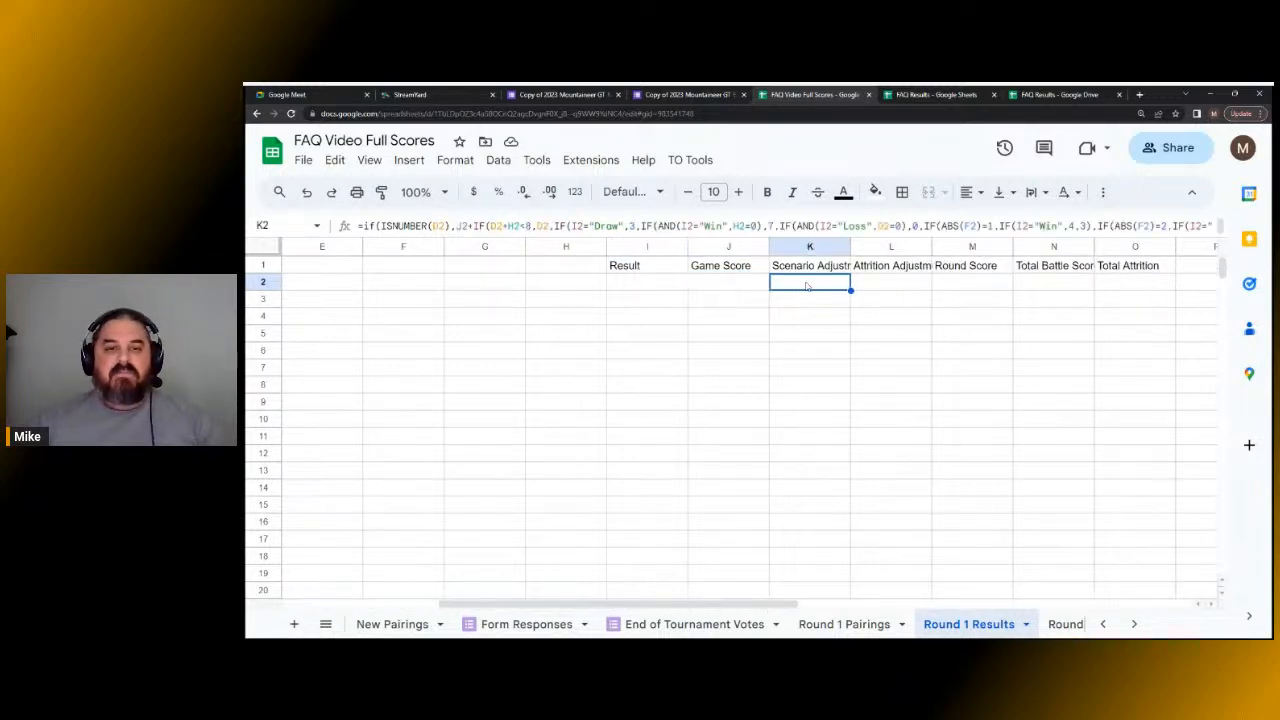
{"action": "left_click", "coordinate": [868, 287]}
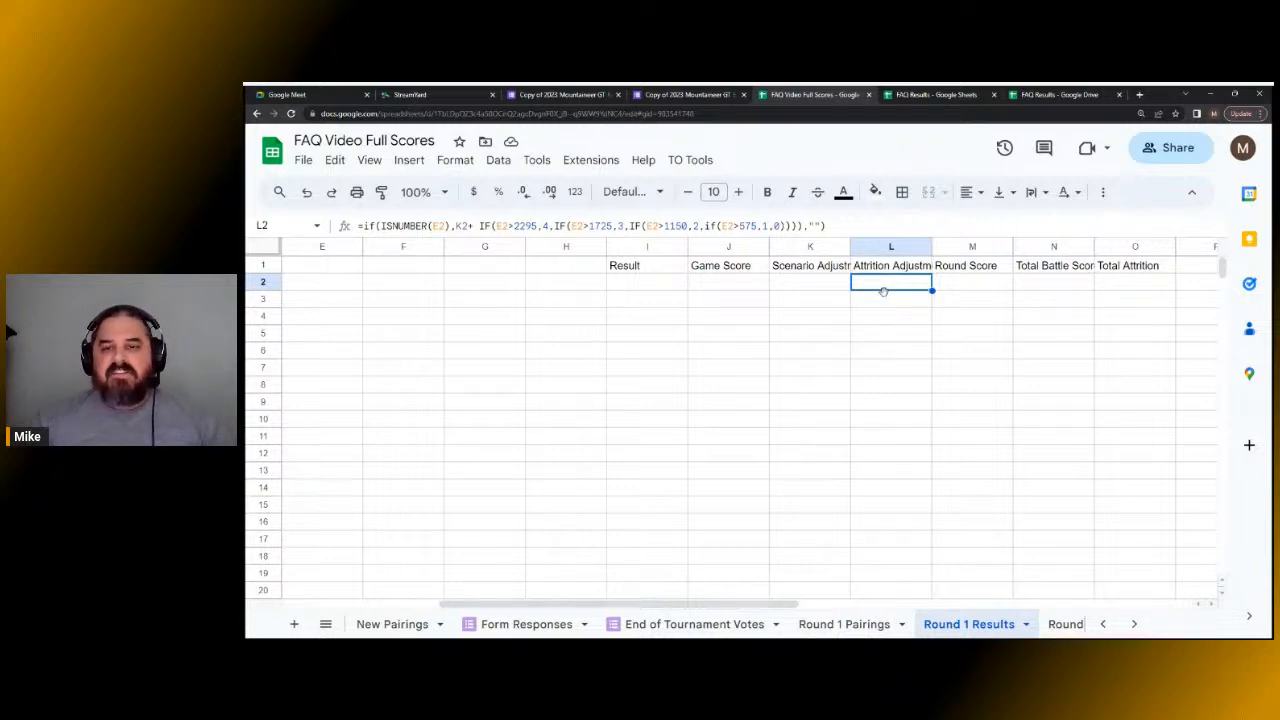
{"action": "left_click_drag", "start_coordinate": [772, 606], "coordinate": [616, 606]}
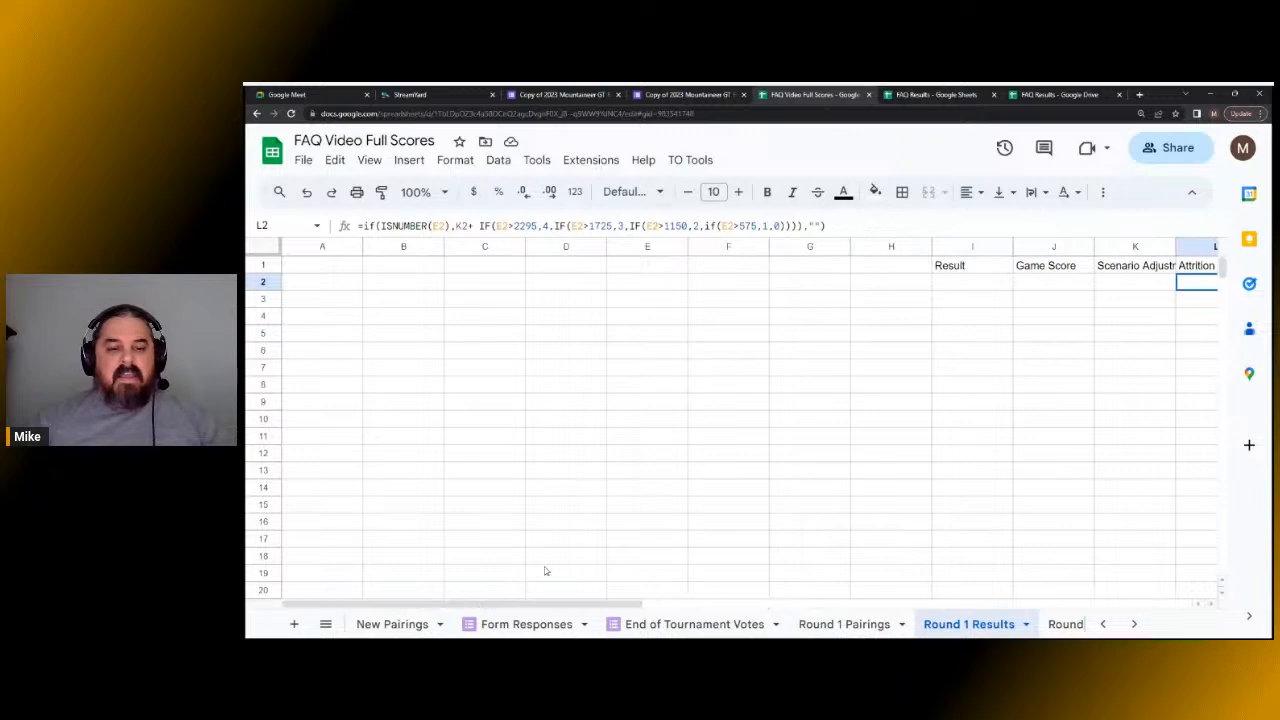
{"action": "left_click", "coordinate": [385, 624]}
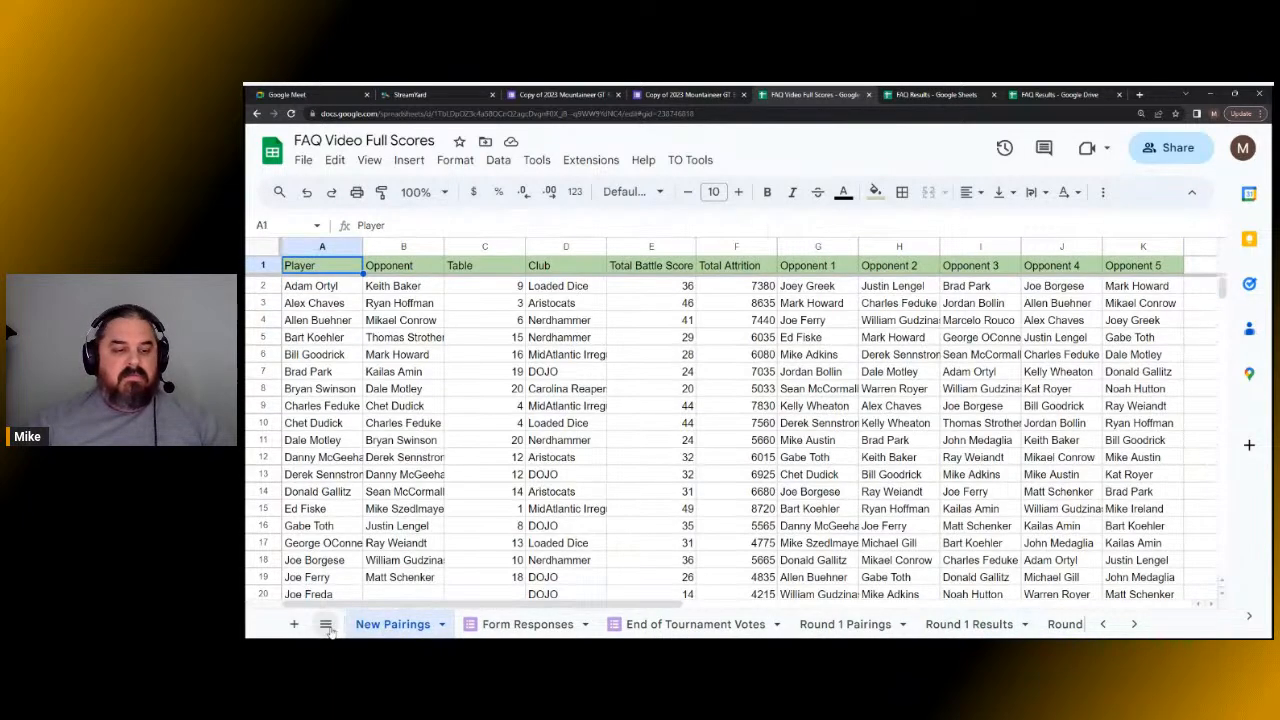
Clear all New Pairings data in A2:K45, leaving only the header row
{"action": "left_click", "coordinate": [1103, 624]}
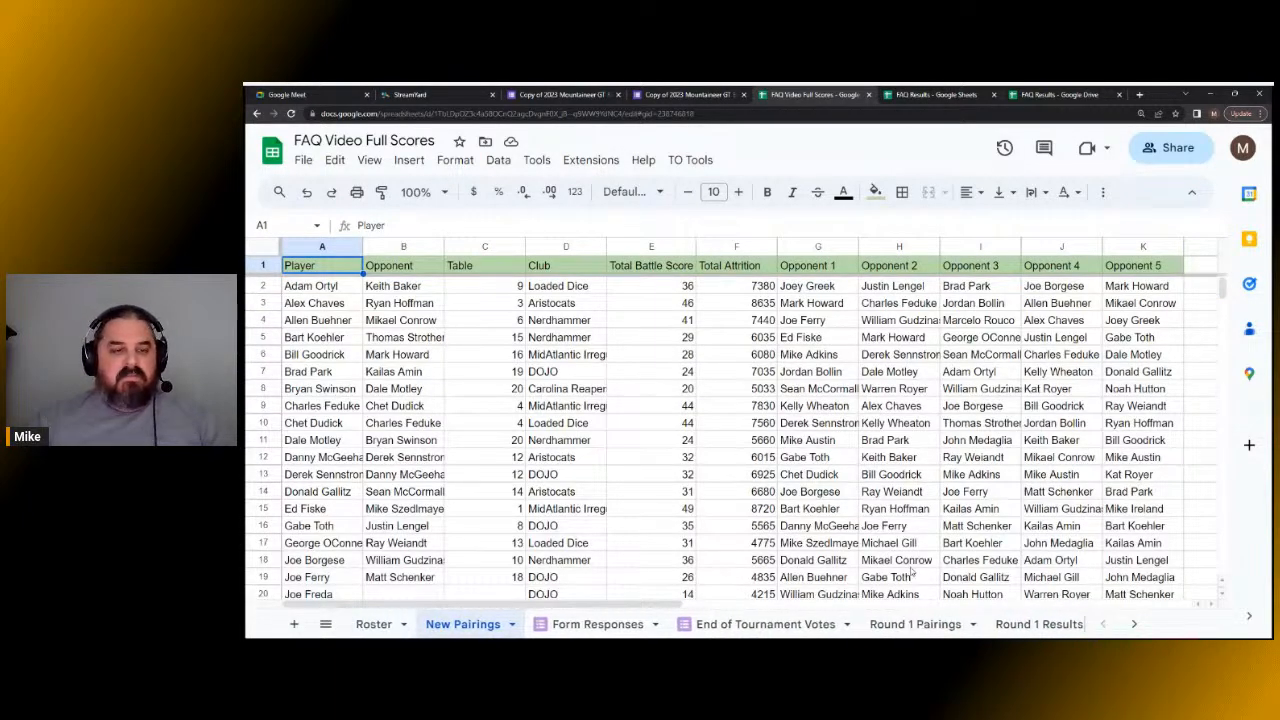
{"action": "left_click", "coordinate": [303, 292]}
{"action": "scroll", "coordinate": [850, 421], "scroll_direction": "down", "scroll_amount": 5}
{"action": "scroll", "coordinate": [850, 424], "scroll_direction": "down", "scroll_amount": 5}
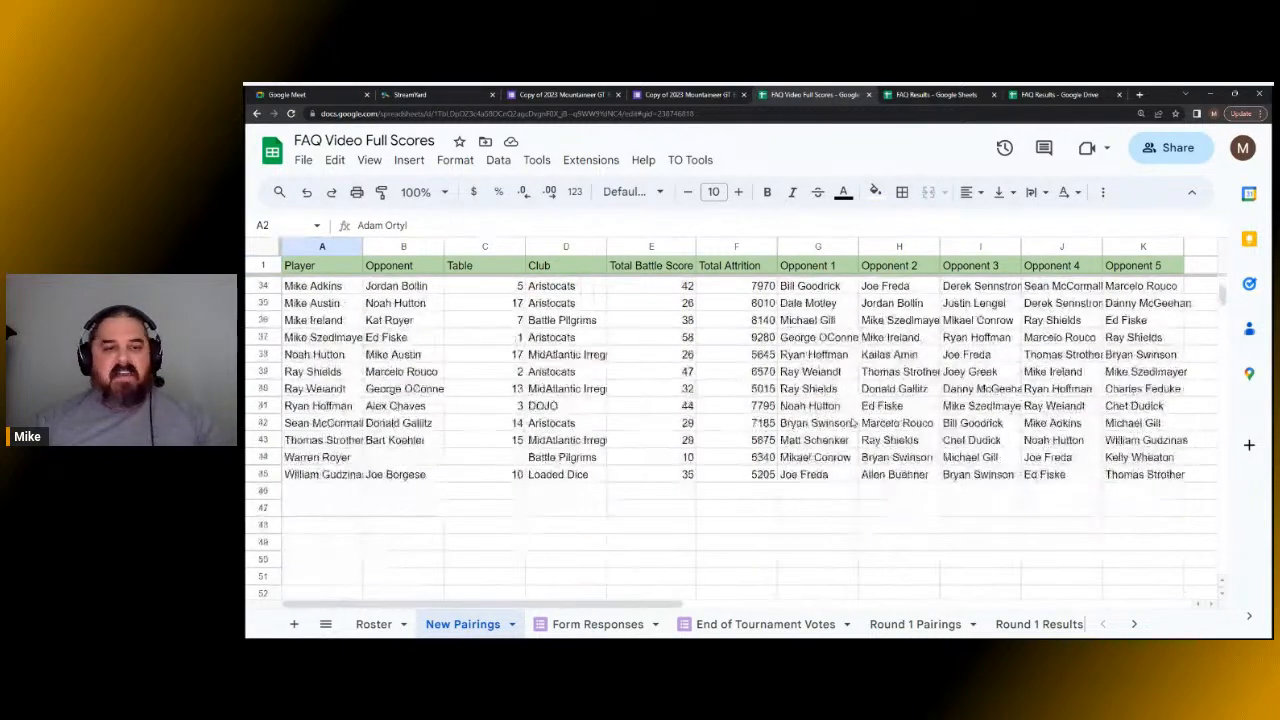
{"action": "left_click", "coordinate": [1153, 479], "text": "shift"}
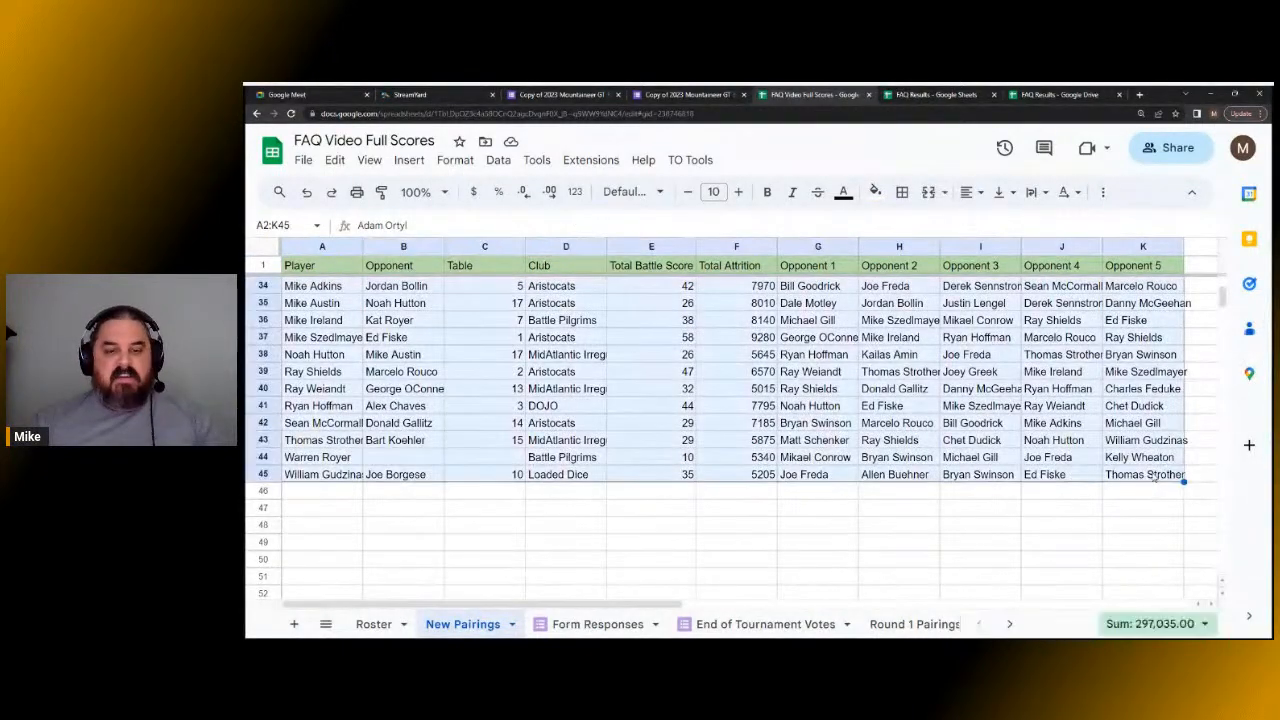
{"action": "key", "text": "Delete"}
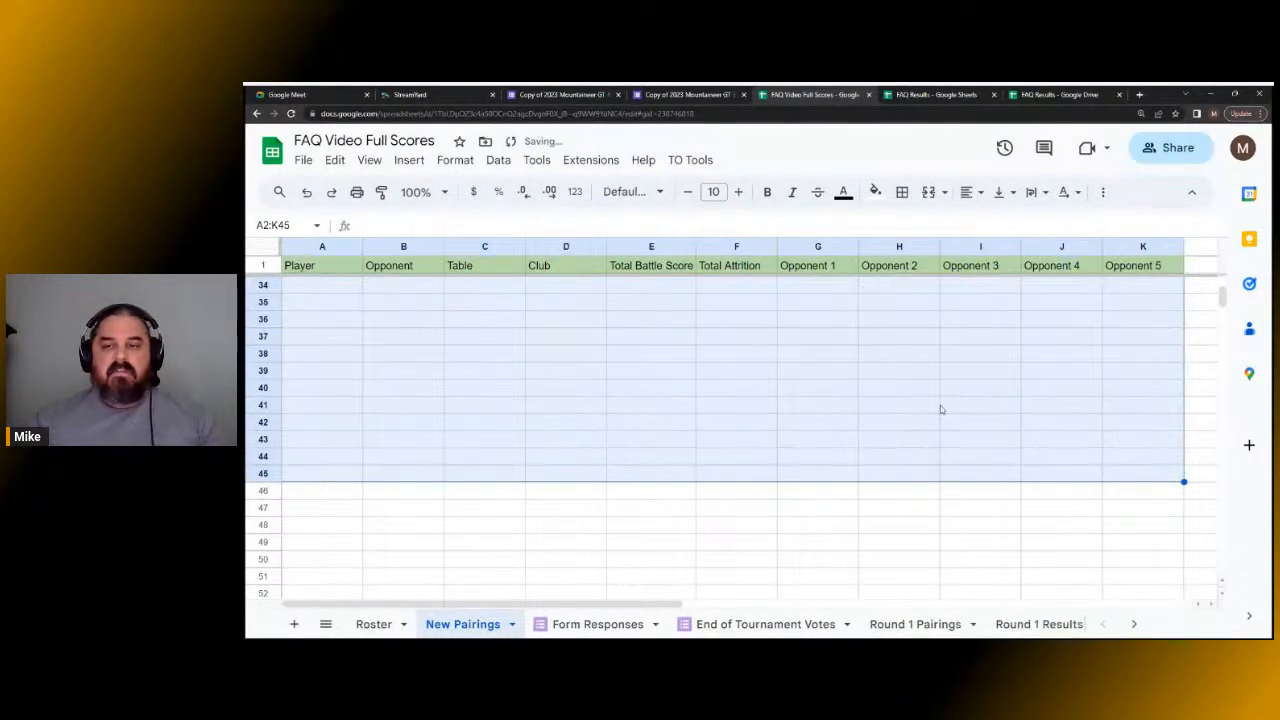
{"action": "scroll", "coordinate": [920, 408], "scroll_direction": "up", "scroll_amount": 10}
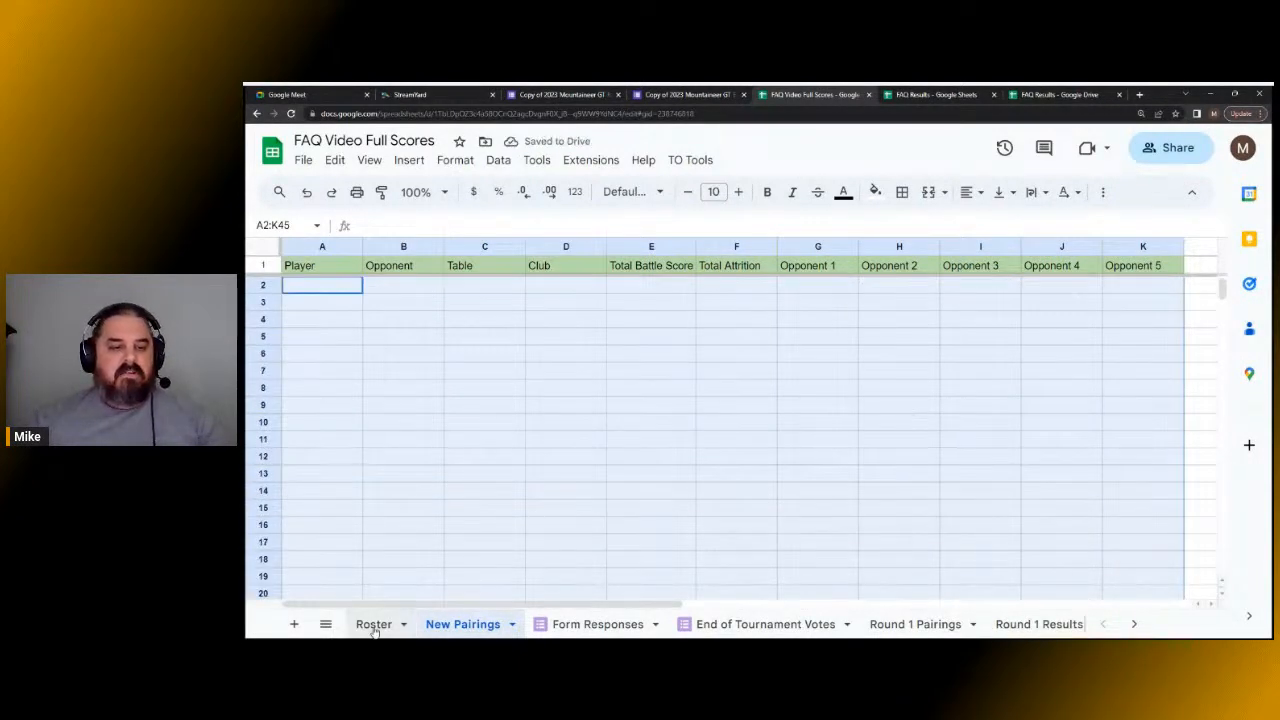
{"action": "left_click", "coordinate": [373, 624]}
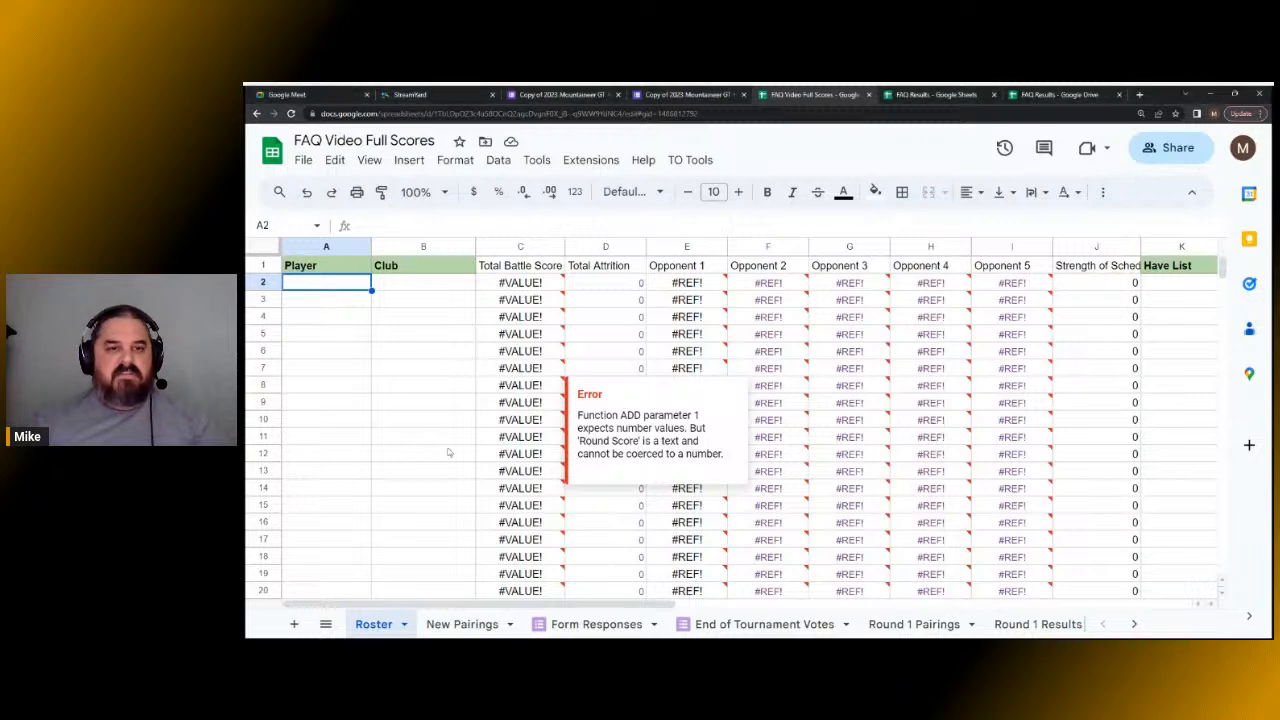
Paste the 96 player names into A2:A97 of the Roster sheet and scroll to check them
{"action": "key", "text": "ctrl+v"}
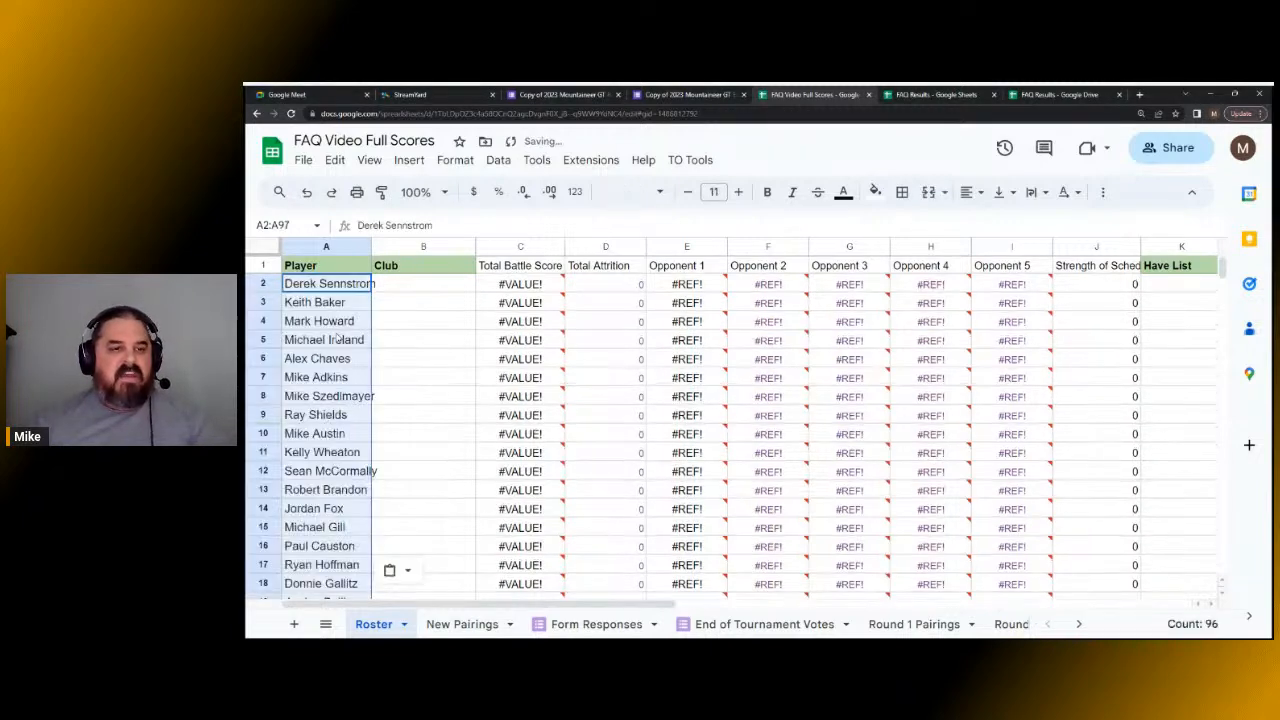
{"action": "scroll", "coordinate": [478, 445], "scroll_direction": "down", "scroll_amount": 7}
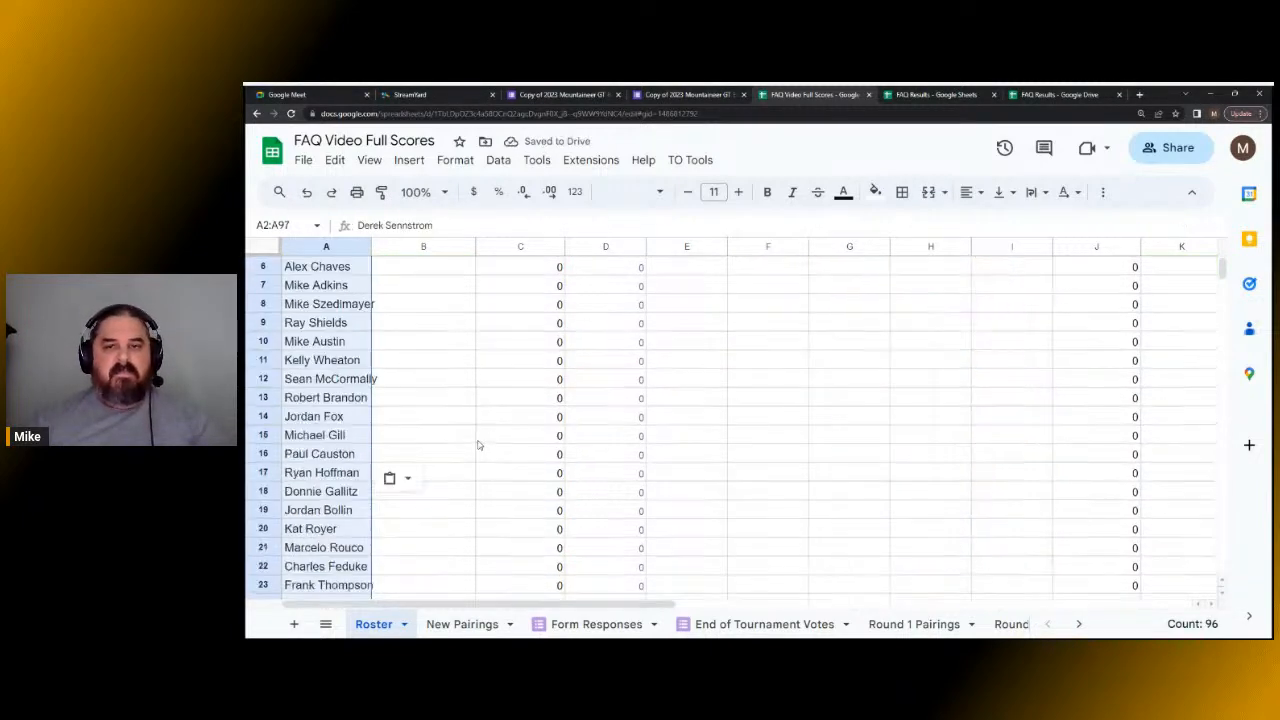
{"action": "scroll", "coordinate": [478, 445], "scroll_direction": "down", "scroll_amount": 2}
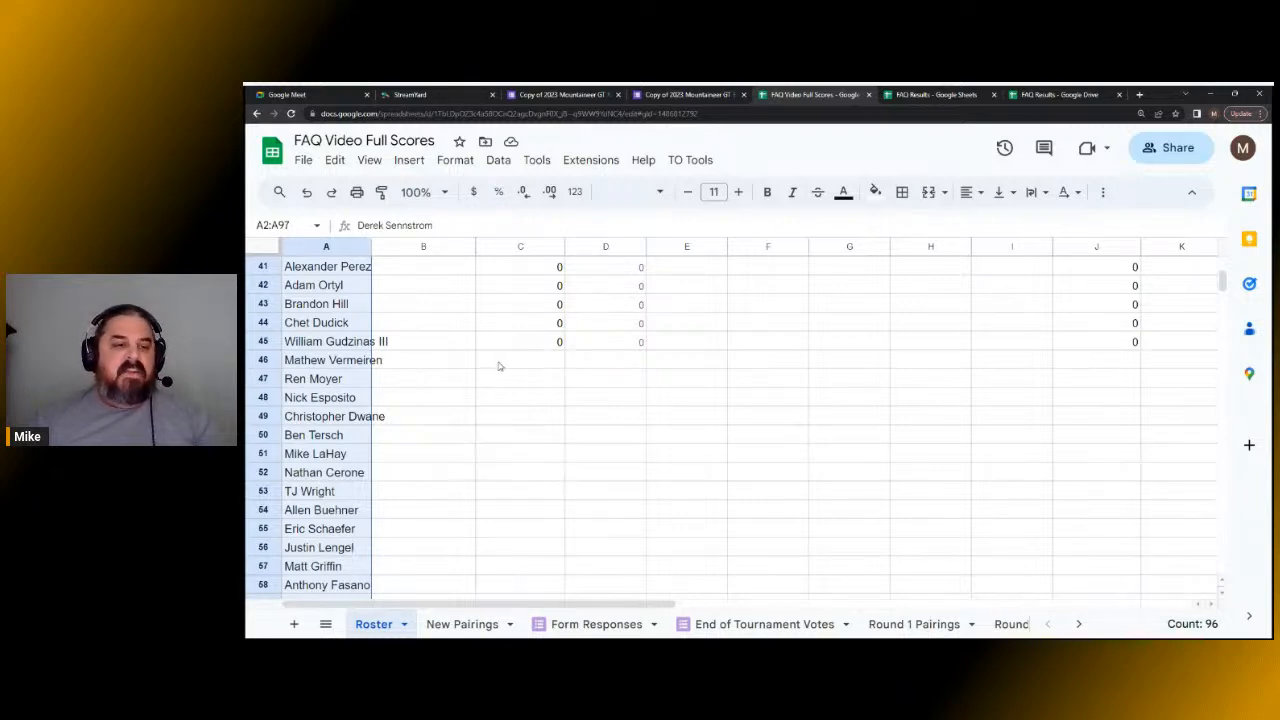
{"action": "scroll", "coordinate": [430, 430], "scroll_direction": "down", "scroll_amount": 10}
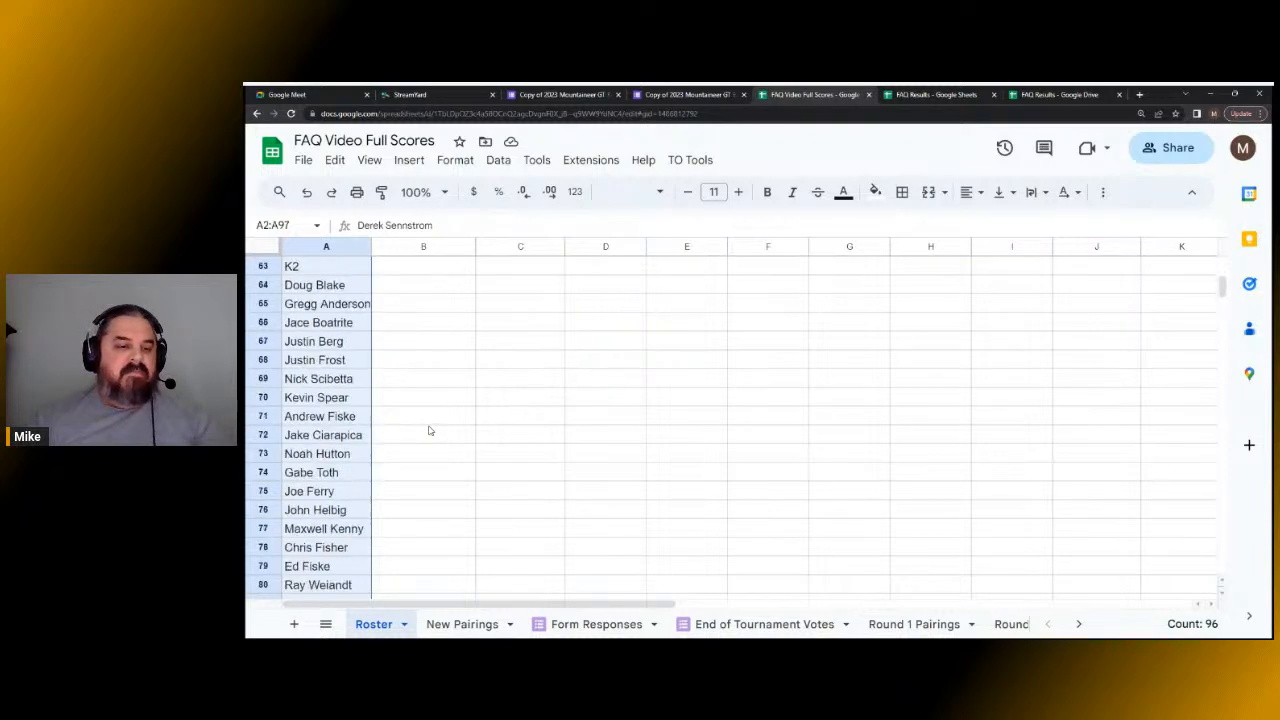
{"action": "scroll", "coordinate": [430, 430], "scroll_direction": "down", "scroll_amount": 6}
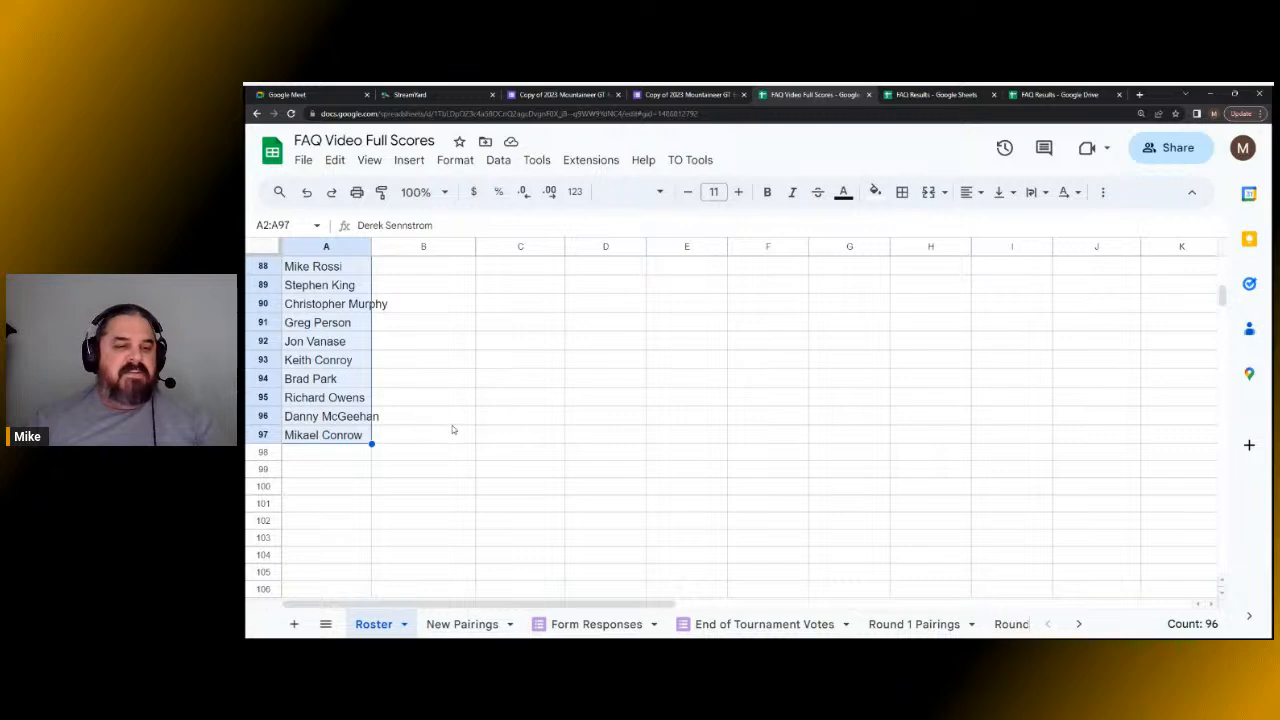
{"action": "scroll", "coordinate": [440, 430], "scroll_direction": "up", "scroll_amount": 14}
{"action": "scroll", "coordinate": [452, 429], "scroll_direction": "up", "scroll_amount": 15}
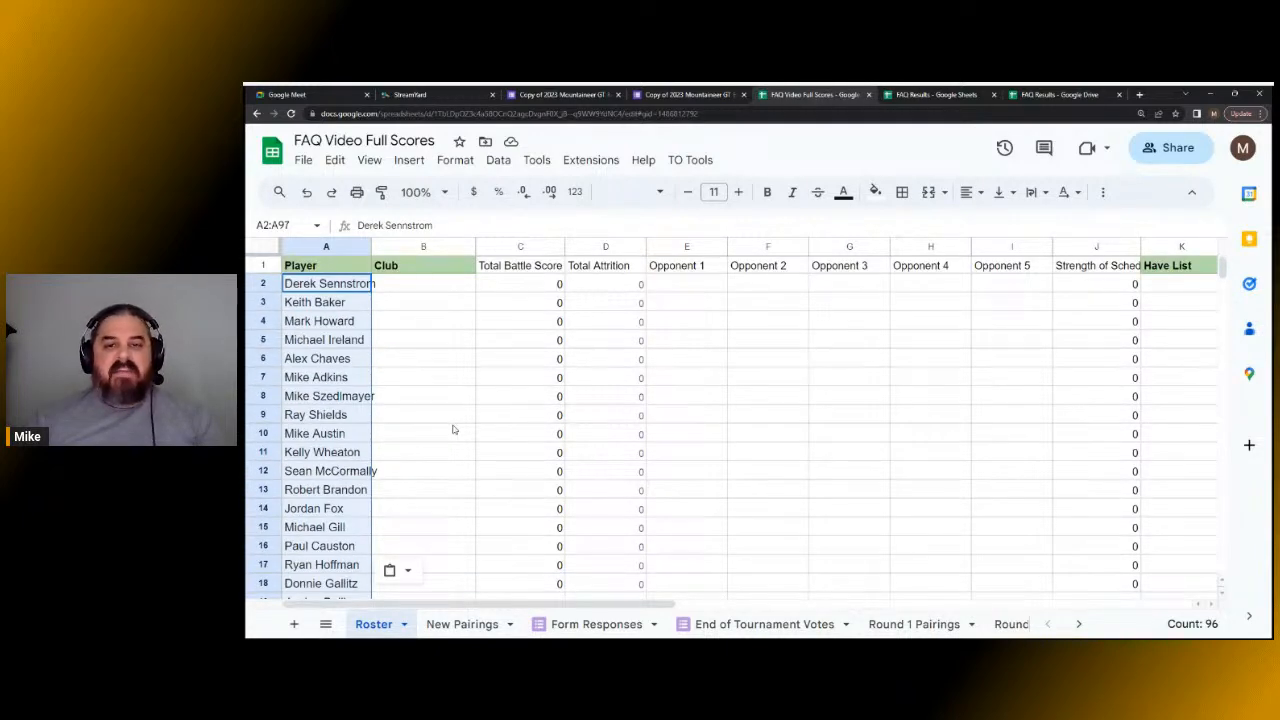
{"action": "scroll", "coordinate": [452, 429], "scroll_direction": "down", "scroll_amount": 13}
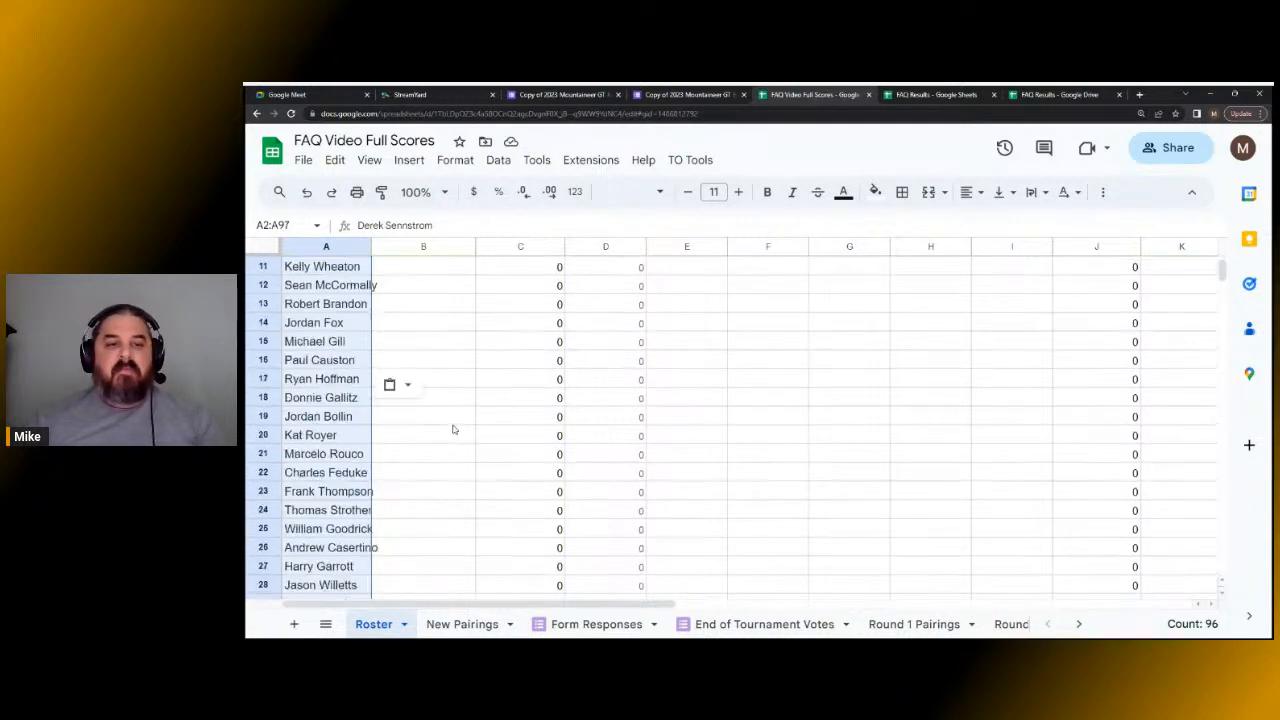
Fill the Total Battle Score (C45) and Total Attrition (D45) formulas down to row 97
{"action": "left_click", "coordinate": [548, 343]}
{"action": "left_click_drag", "start_coordinate": [565, 350], "coordinate": [548, 481]}
{"action": "scroll", "coordinate": [566, 443], "scroll_direction": "down", "scroll_amount": 7}
{"action": "scroll", "coordinate": [546, 477], "scroll_direction": "down", "scroll_amount": 3}
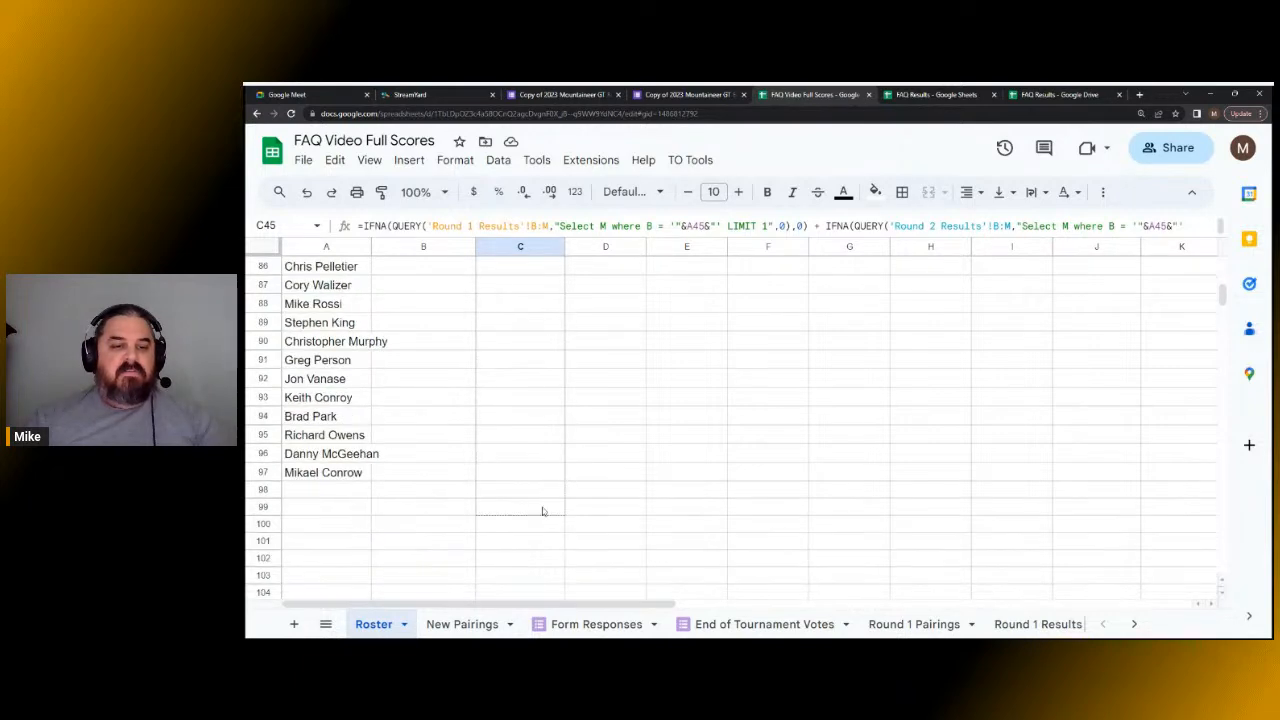
{"action": "left_click", "coordinate": [545, 479], "text": "shift"}
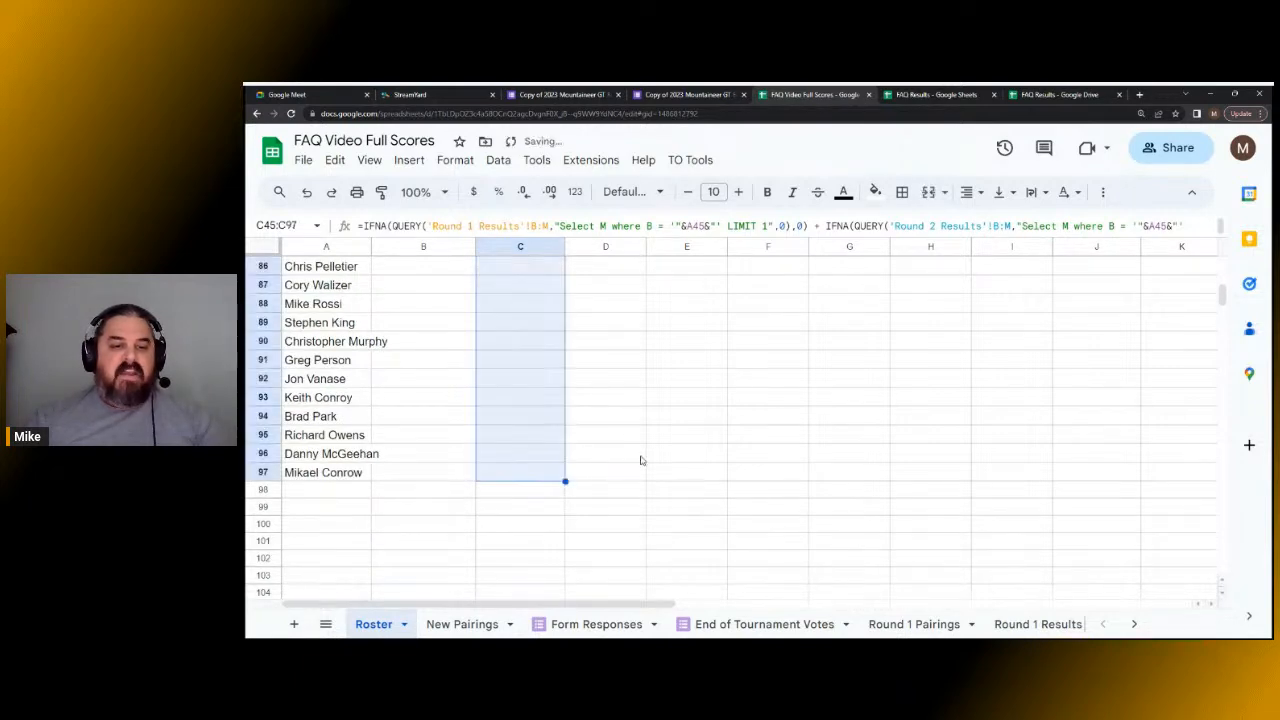
{"action": "key", "text": "ctrl+d"}
{"action": "scroll", "coordinate": [629, 462], "scroll_direction": "up", "scroll_amount": 10}
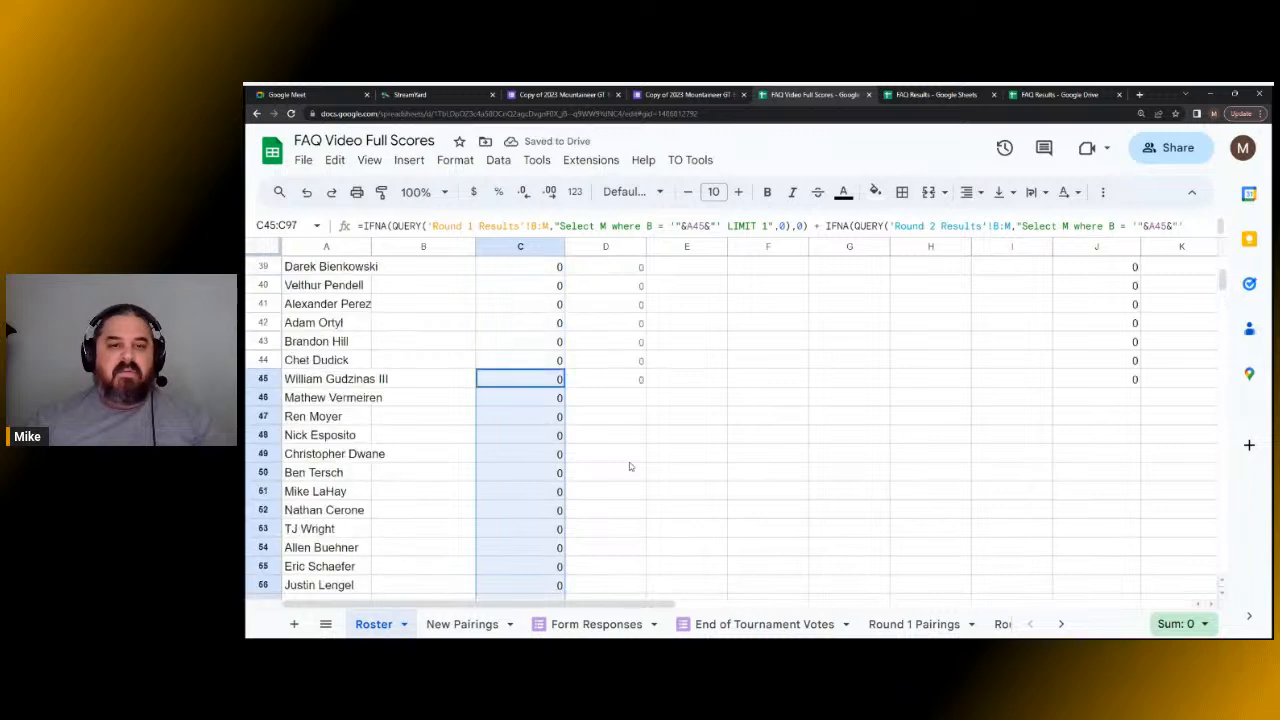
{"action": "left_click", "coordinate": [643, 382]}
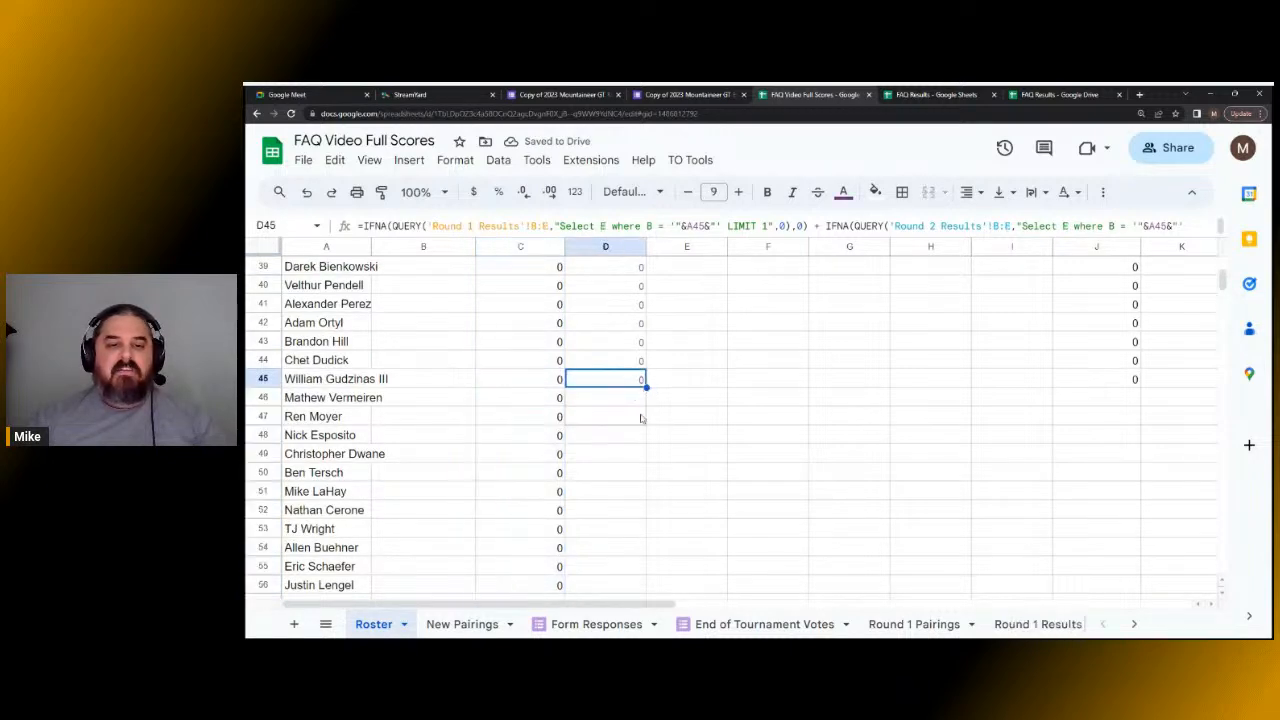
{"action": "scroll", "coordinate": [637, 457], "scroll_direction": "down", "scroll_amount": 2}
{"action": "scroll", "coordinate": [637, 457], "scroll_direction": "down", "scroll_amount": 12}
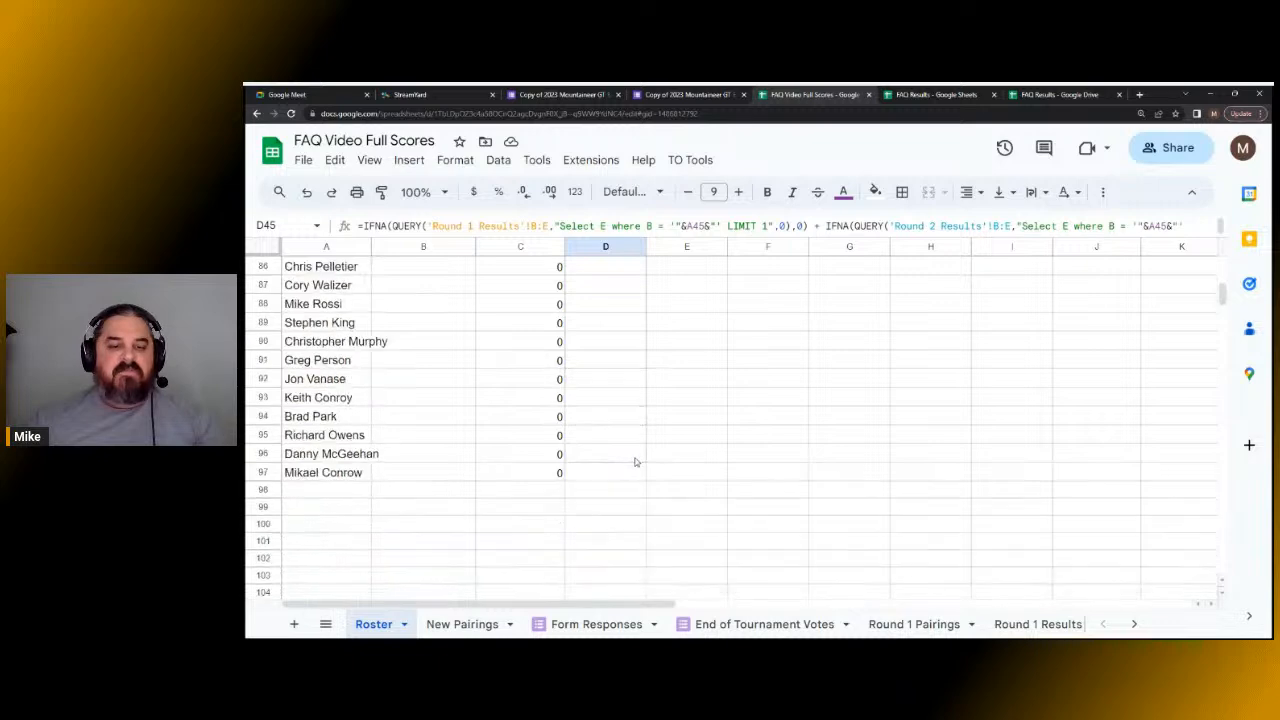
{"action": "left_click", "coordinate": [633, 472], "text": "shift"}
{"action": "key", "text": "ctrl+d"}
{"action": "scroll", "coordinate": [718, 449], "scroll_direction": "up", "scroll_amount": 5}
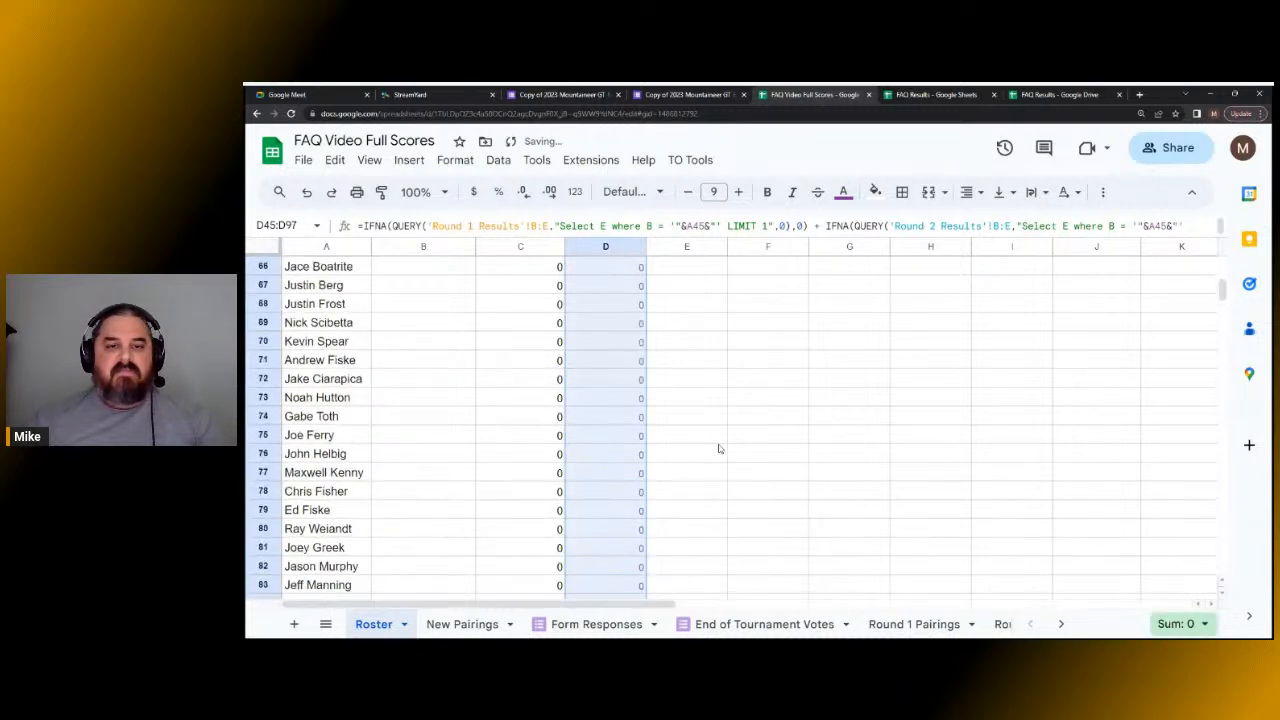
{"action": "scroll", "coordinate": [718, 449], "scroll_direction": "up", "scroll_amount": 3}
Fill the Opponent 1 (E45) and Opponent 2 (F45) formulas down to row 97
{"action": "left_click", "coordinate": [686, 438]}
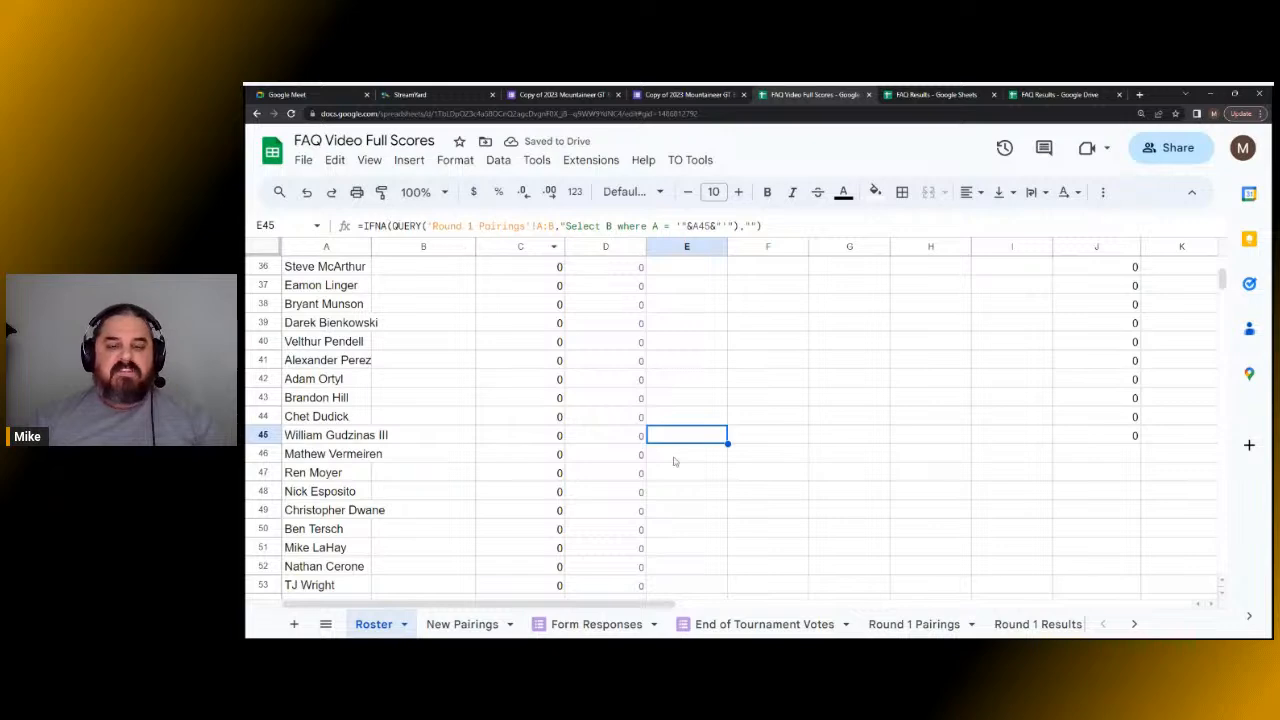
{"action": "left_click", "coordinate": [677, 460]}
{"action": "left_click", "coordinate": [677, 440]}
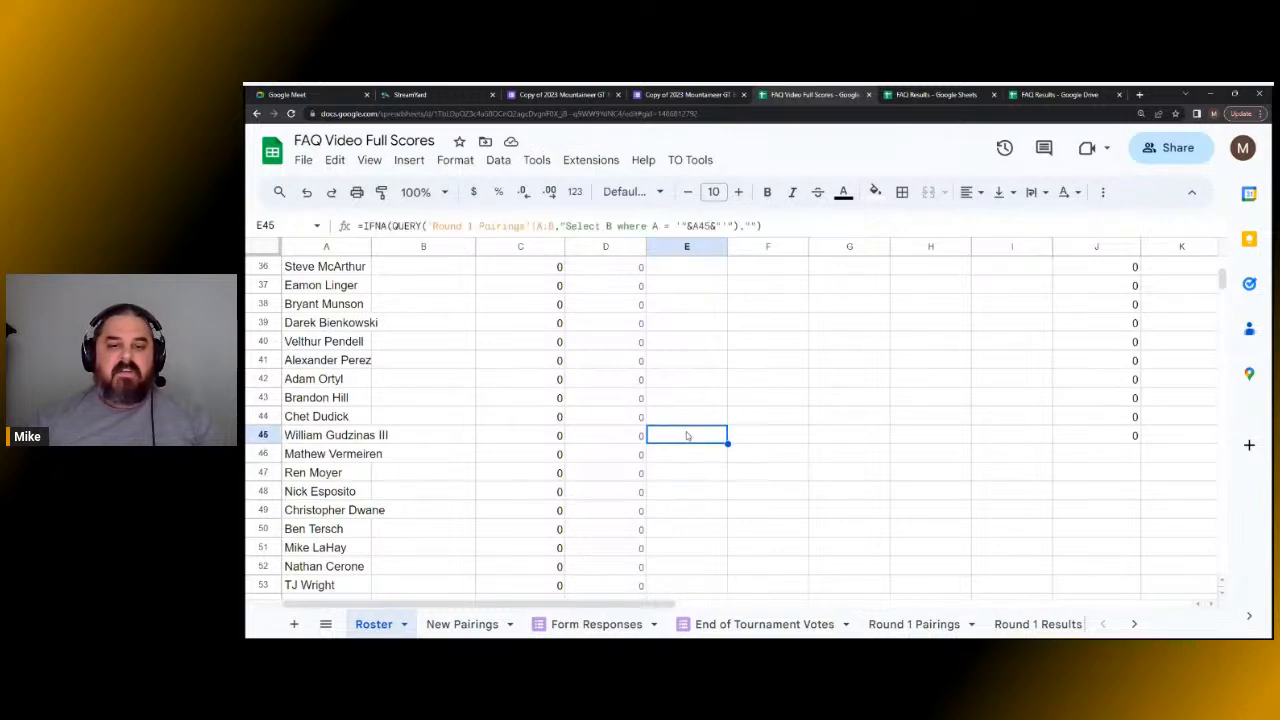
{"action": "scroll", "coordinate": [735, 536], "scroll_direction": "down", "scroll_amount": 2}
{"action": "scroll", "coordinate": [735, 536], "scroll_direction": "down", "scroll_amount": 12}
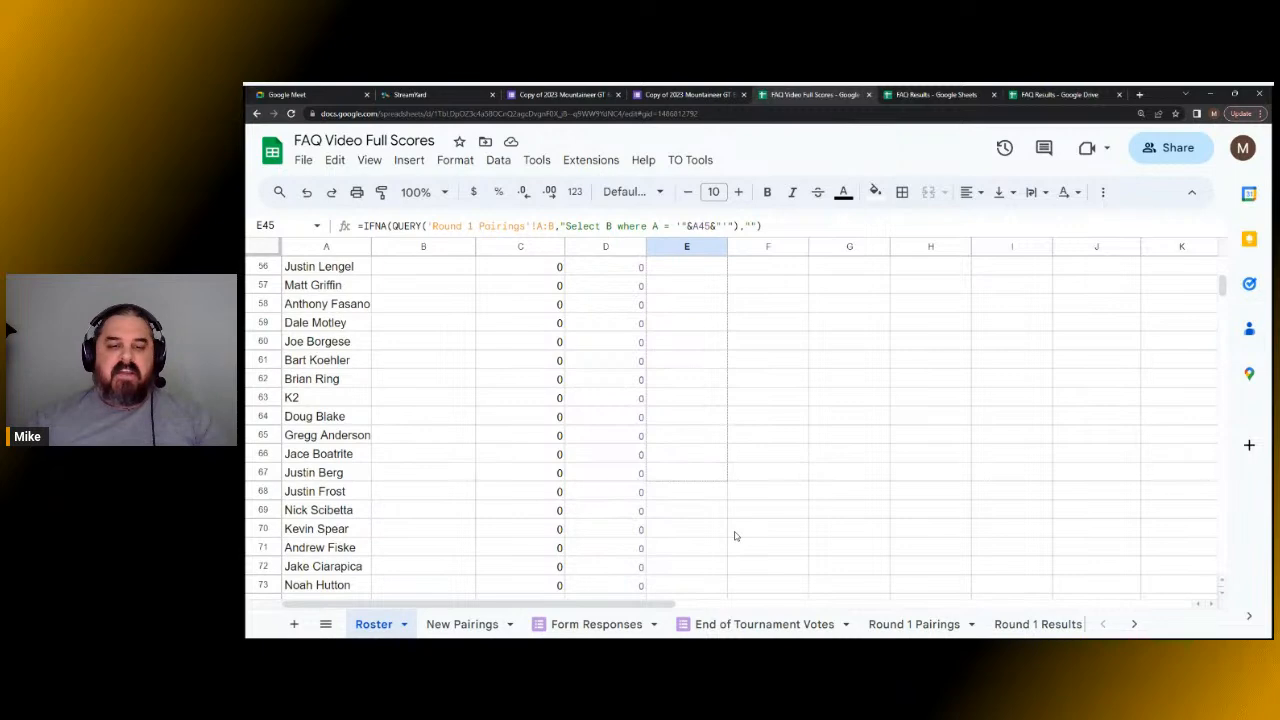
{"action": "scroll", "coordinate": [735, 536], "scroll_direction": "down", "scroll_amount": 2}
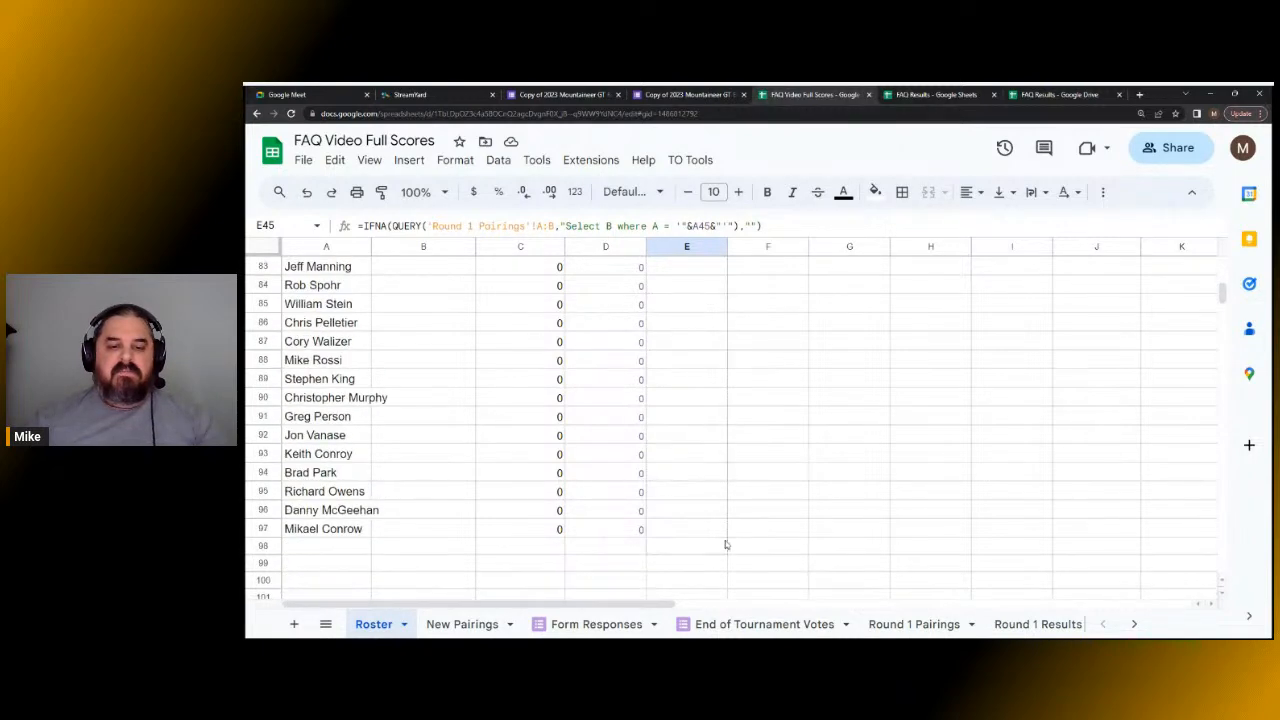
{"action": "left_click", "coordinate": [722, 530], "text": "shift"}
{"action": "scroll", "coordinate": [783, 514], "scroll_direction": "up", "scroll_amount": 8}
{"action": "scroll", "coordinate": [783, 514], "scroll_direction": "up", "scroll_amount": 7}
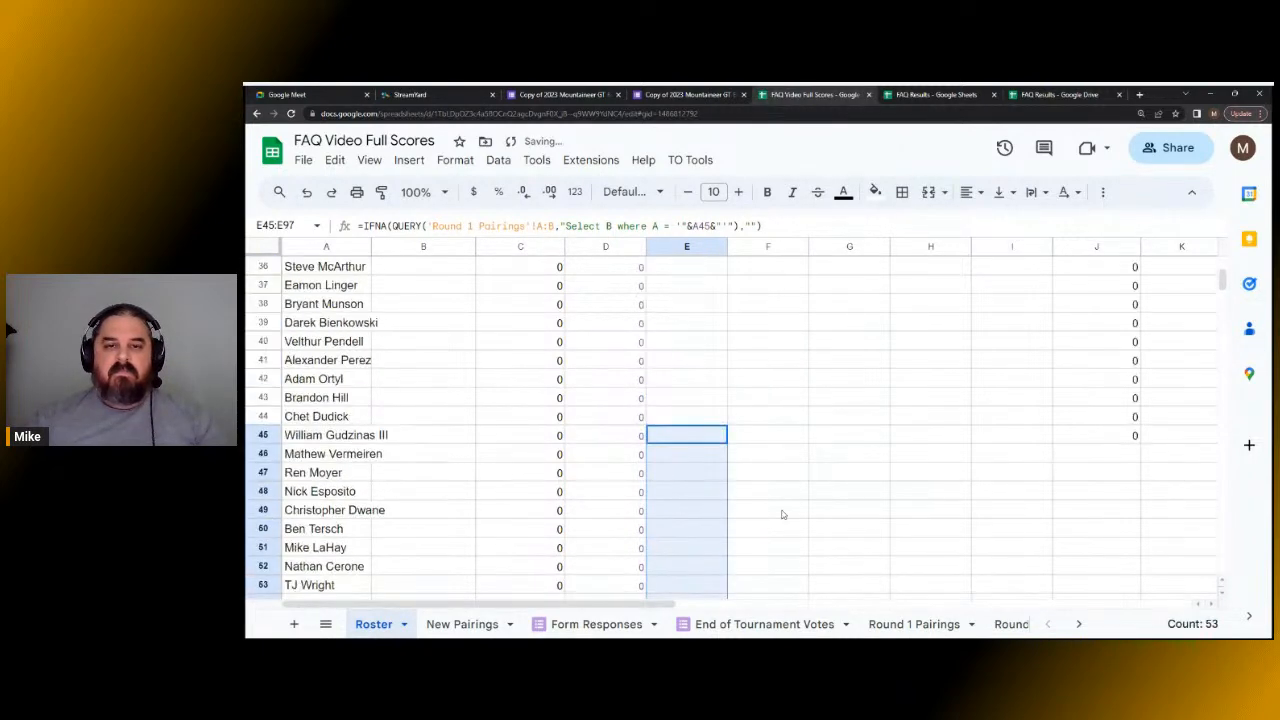
{"action": "left_click", "coordinate": [796, 438]}
{"action": "scroll", "coordinate": [810, 503], "scroll_direction": "down", "scroll_amount": 9}
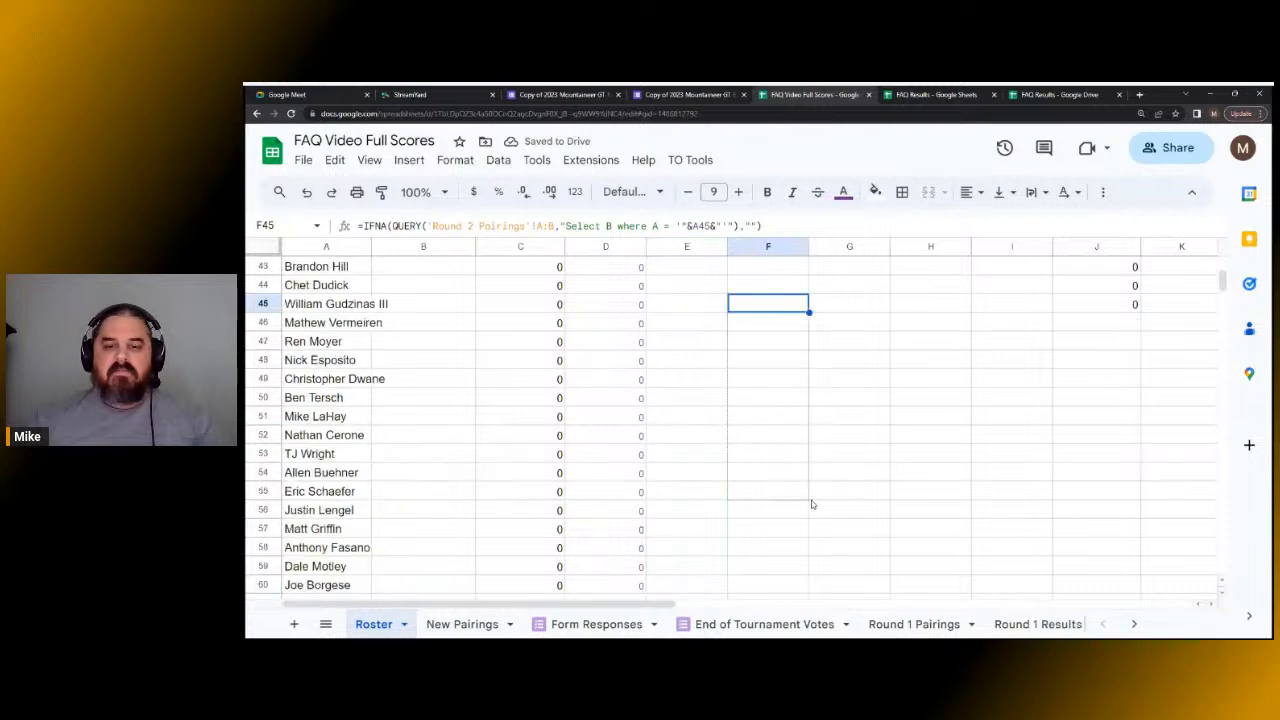
{"action": "scroll", "coordinate": [810, 504], "scroll_direction": "down", "scroll_amount": 3}
{"action": "mouse_move", "coordinate": [810, 504]}
{"action": "left_mouse_down"}
{"action": "mouse_move", "coordinate": [795, 535]}
{"action": "mouse_move", "coordinate": [788, 496]}
{"action": "left_mouse_up"}
{"action": "scroll", "coordinate": [795, 535], "scroll_direction": "down", "scroll_amount": 1}
{"action": "scroll", "coordinate": [866, 463], "scroll_direction": "up", "scroll_amount": 10}
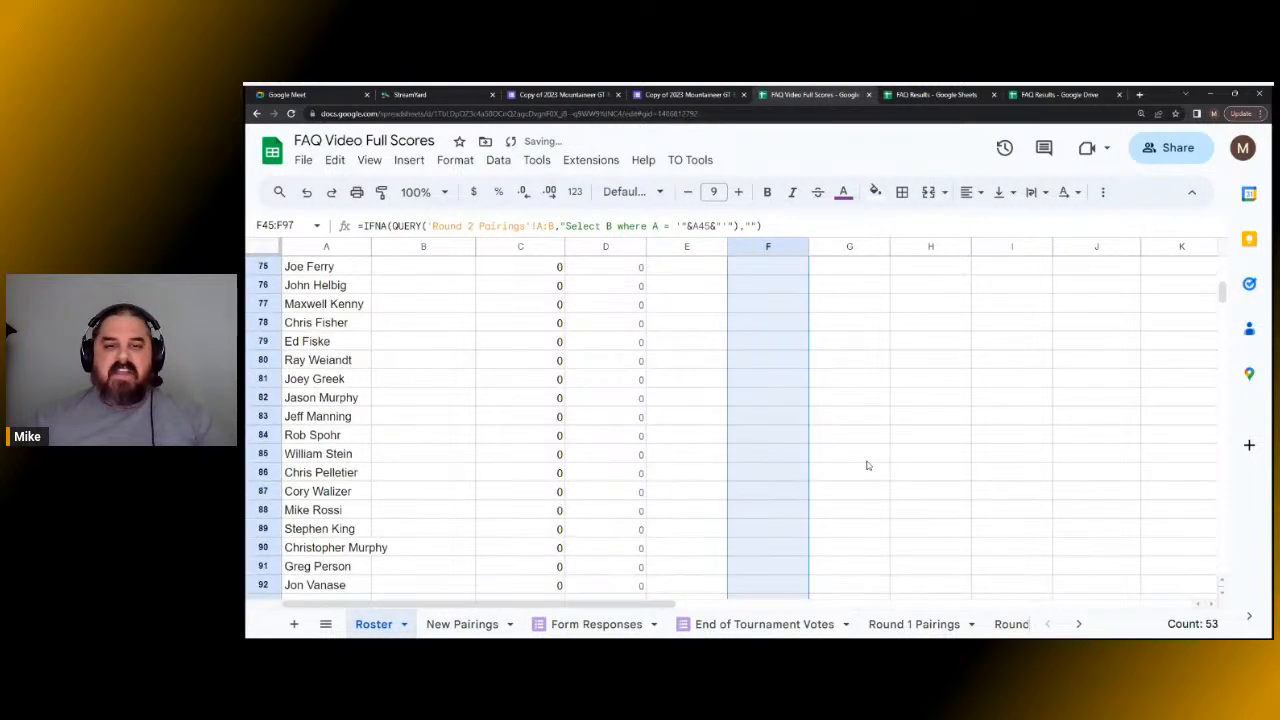
{"action": "scroll", "coordinate": [867, 461], "scroll_direction": "up", "scroll_amount": 5}
Fill the Opponent 3 (G45) and Opponent 4 (H45) formulas down to row 97
{"action": "left_click", "coordinate": [853, 364]}
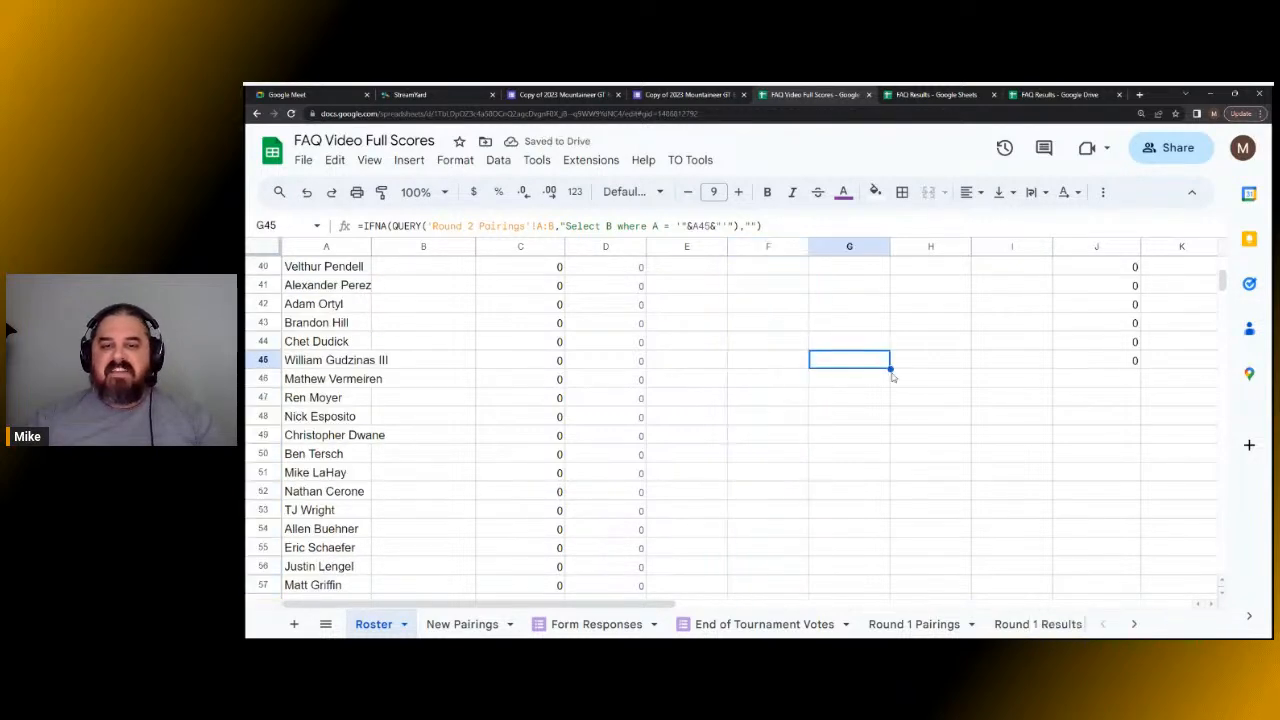
{"action": "left_click_drag", "start_coordinate": [891, 367], "coordinate": [889, 457]}
{"action": "scroll", "coordinate": [891, 428], "scroll_direction": "down", "scroll_amount": 12}
{"action": "scroll", "coordinate": [894, 434], "scroll_direction": "down", "scroll_amount": 3}
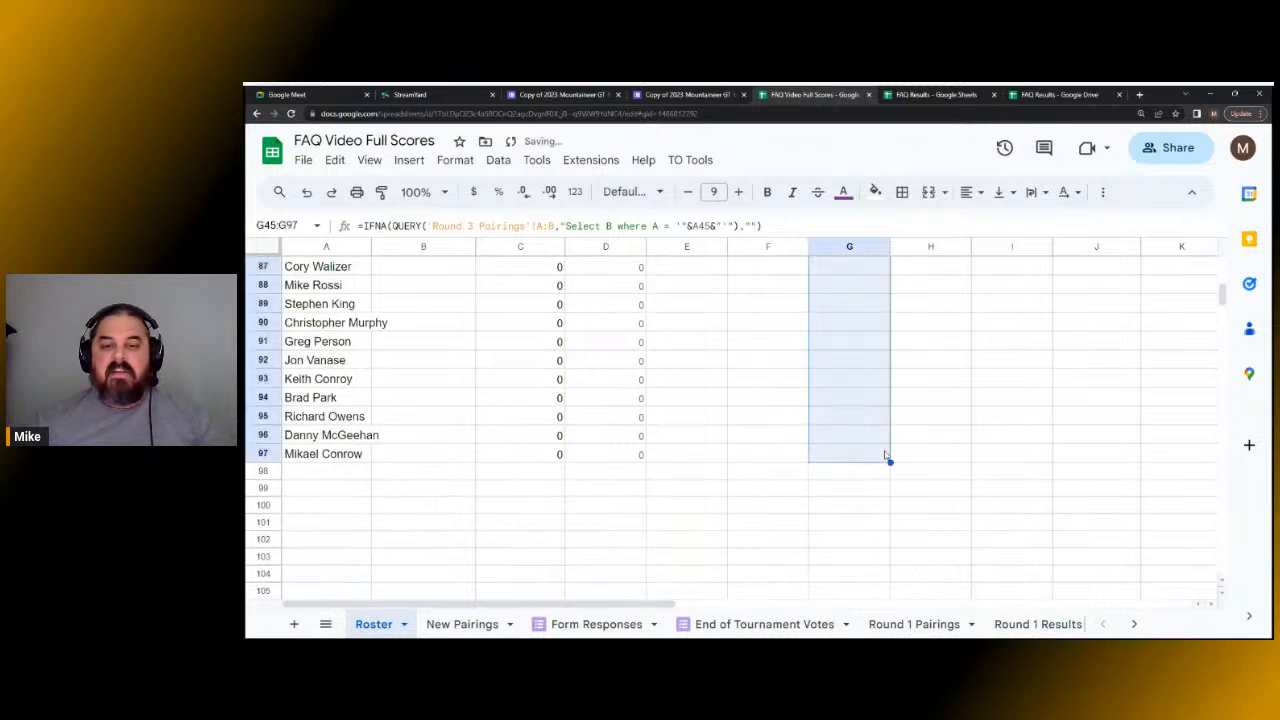
{"action": "scroll", "coordinate": [958, 442], "scroll_direction": "up", "scroll_amount": 3}
{"action": "scroll", "coordinate": [958, 442], "scroll_direction": "up", "scroll_amount": 12}
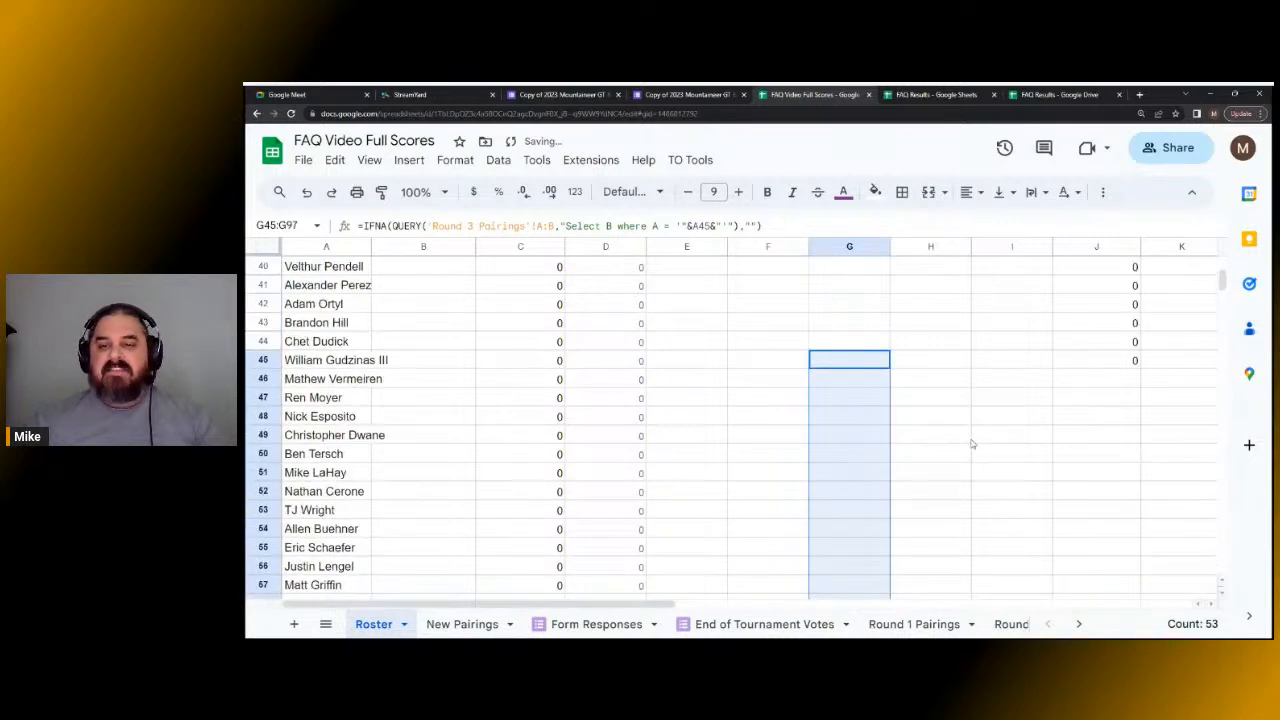
{"action": "left_click", "coordinate": [937, 363]}
{"action": "left_click_drag", "start_coordinate": [971, 369], "coordinate": [958, 488]}
{"action": "scroll", "coordinate": [966, 449], "scroll_direction": "down", "scroll_amount": 10}
{"action": "scroll", "coordinate": [963, 471], "scroll_direction": "down", "scroll_amount": 5}
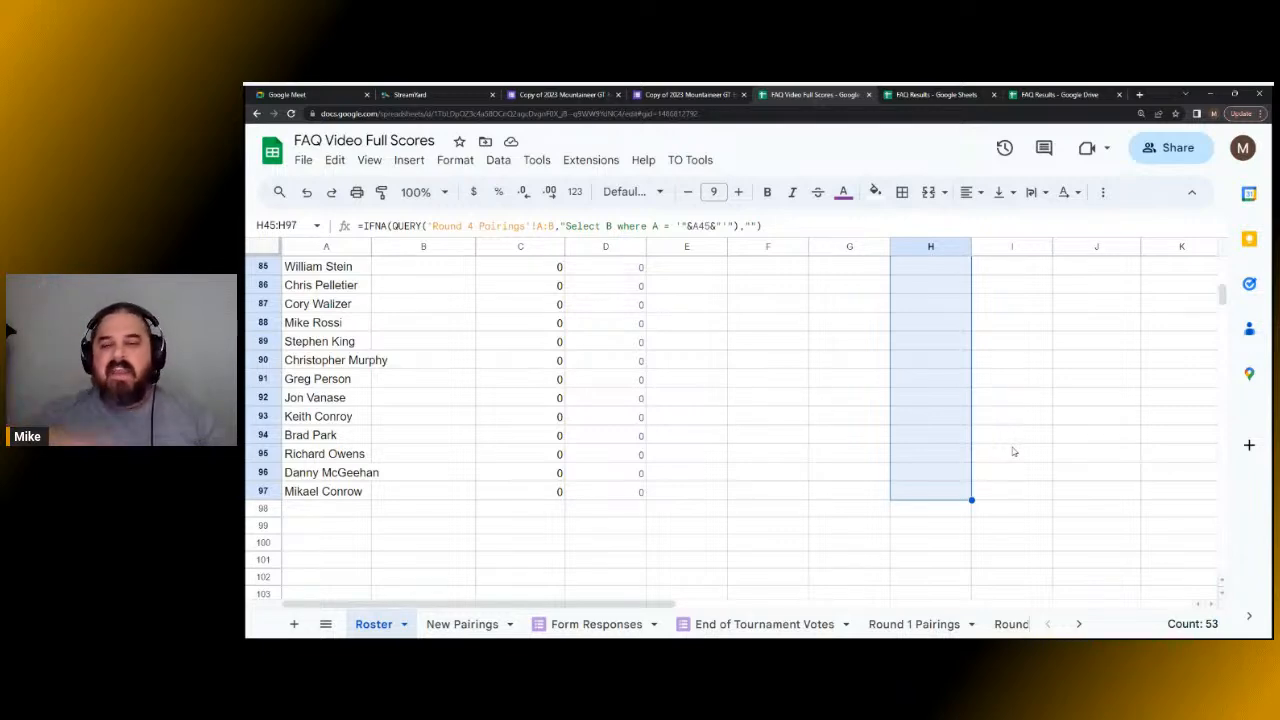
{"action": "scroll", "coordinate": [1015, 453], "scroll_direction": "up", "scroll_amount": 2}
{"action": "scroll", "coordinate": [1015, 453], "scroll_direction": "up", "scroll_amount": 10}
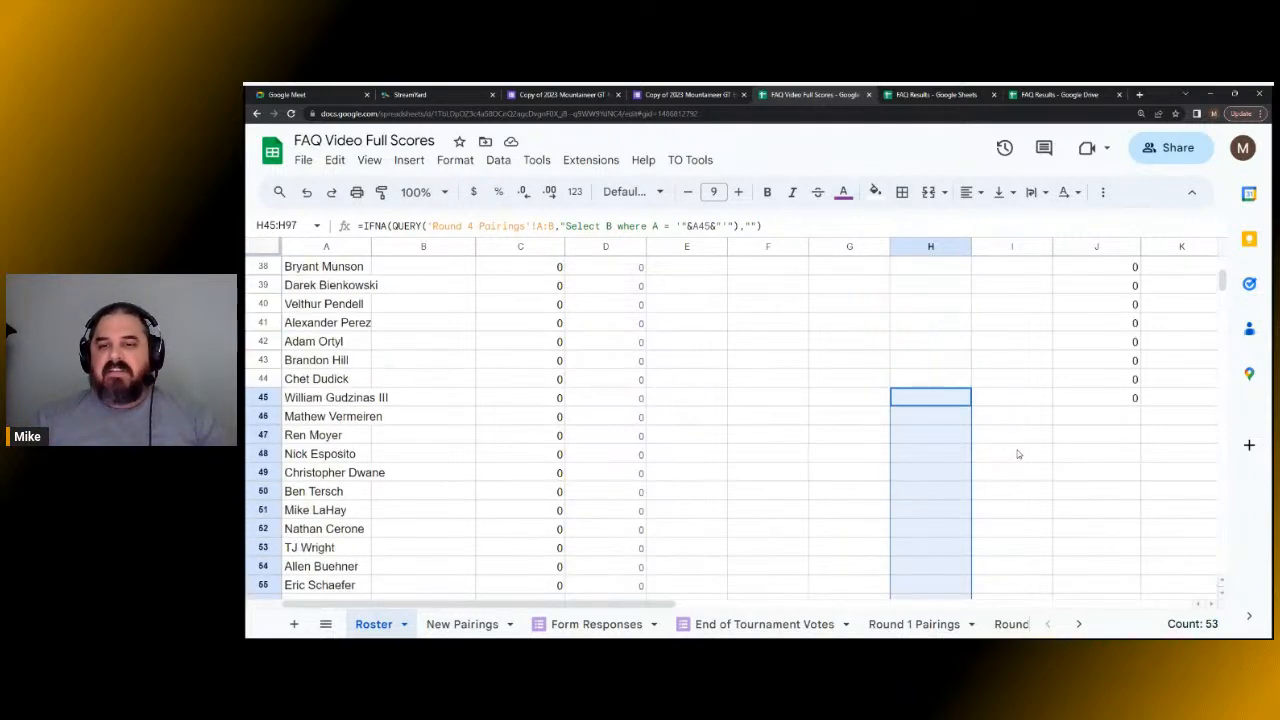
Fill the Opponent 5 (I45) and strength-of-schedule (J45) formulas down to row 97
{"action": "left_click", "coordinate": [1008, 399]}
{"action": "left_click_drag", "start_coordinate": [1051, 406], "coordinate": [1034, 532]}
{"action": "scroll", "coordinate": [1035, 478], "scroll_direction": "down", "scroll_amount": 2}
{"action": "scroll", "coordinate": [1035, 478], "scroll_direction": "down", "scroll_amount": 8}
{"action": "scroll", "coordinate": [1034, 480], "scroll_direction": "down", "scroll_amount": 2}
{"action": "scroll", "coordinate": [1100, 514], "scroll_direction": "up", "scroll_amount": 15}
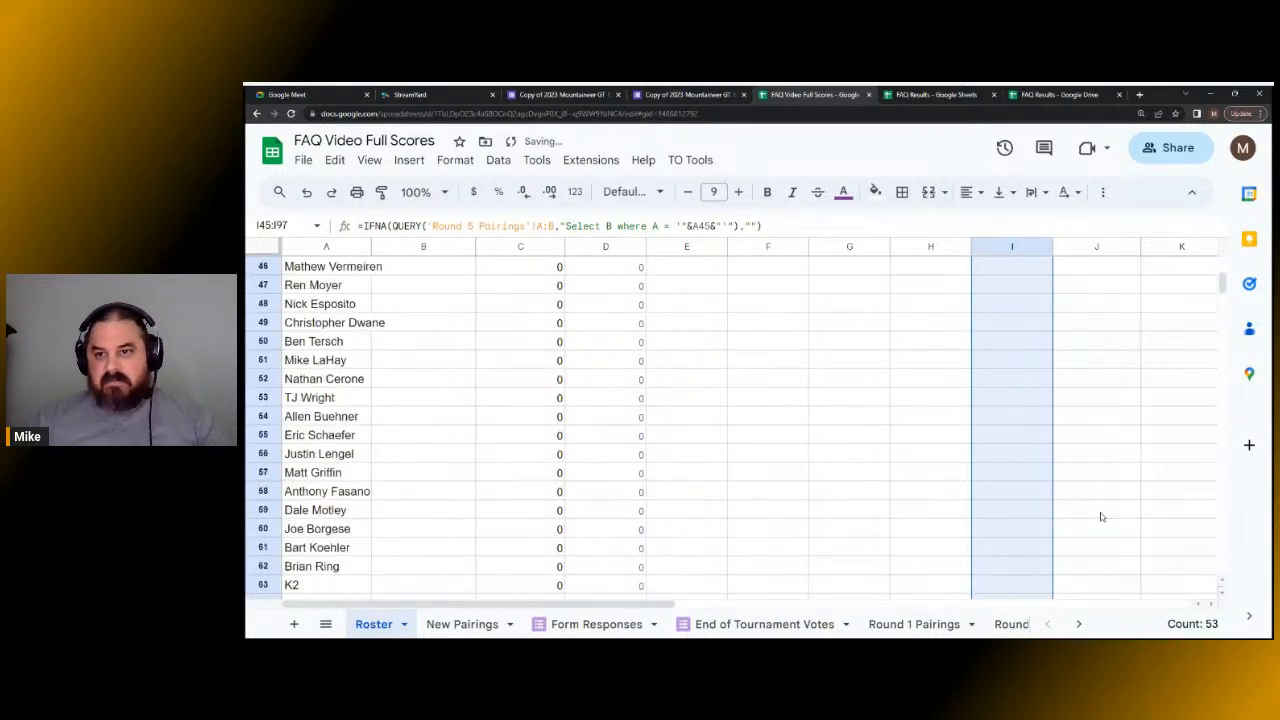
{"action": "left_click", "coordinate": [1100, 491]}
{"action": "mouse_move", "coordinate": [1140, 499]}
{"action": "left_mouse_down"}
{"action": "mouse_move", "coordinate": [1131, 543]}
{"action": "mouse_move", "coordinate": [1132, 498]}
{"action": "left_mouse_up"}
{"action": "scroll", "coordinate": [1143, 523], "scroll_direction": "down", "scroll_amount": 2}
{"action": "scroll", "coordinate": [1140, 526], "scroll_direction": "down", "scroll_amount": 9}
{"action": "scroll", "coordinate": [1140, 526], "scroll_direction": "down", "scroll_amount": 3}
{"action": "scroll", "coordinate": [1137, 543], "scroll_direction": "down", "scroll_amount": 3}
{"action": "scroll", "coordinate": [1175, 483], "scroll_direction": "up", "scroll_amount": 7}
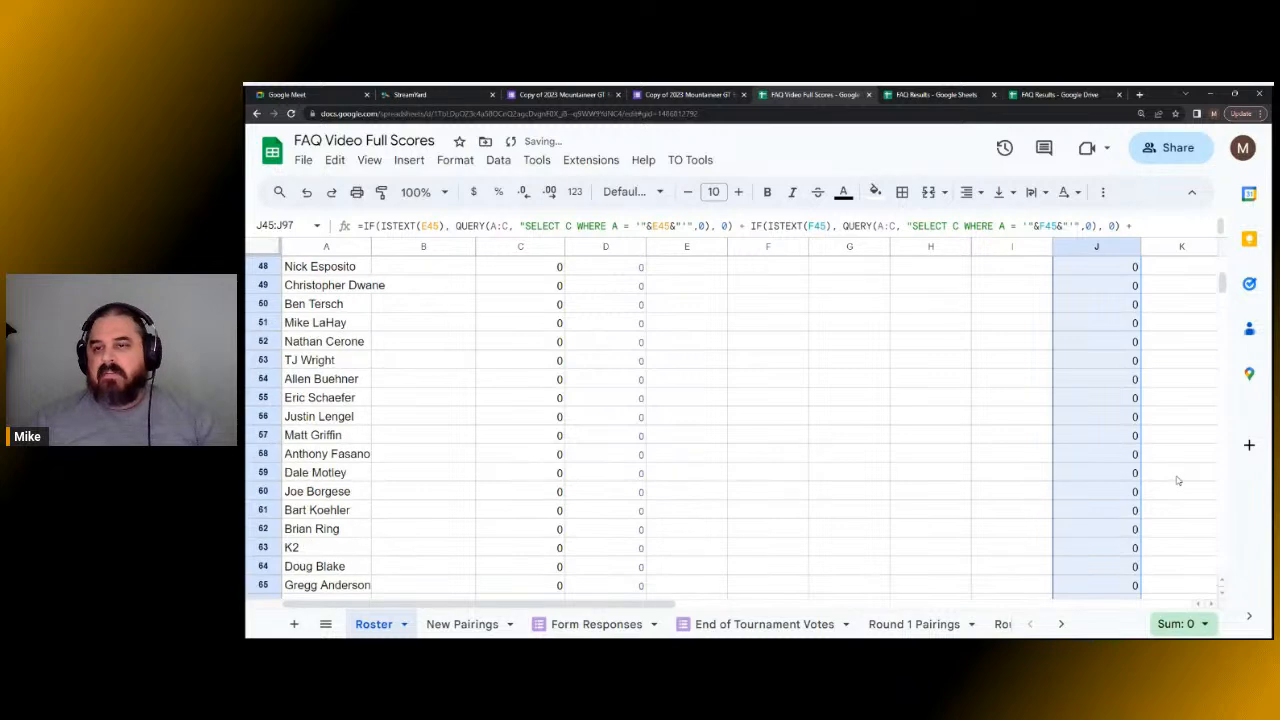
{"action": "scroll", "coordinate": [1178, 481], "scroll_direction": "up", "scroll_amount": 10}
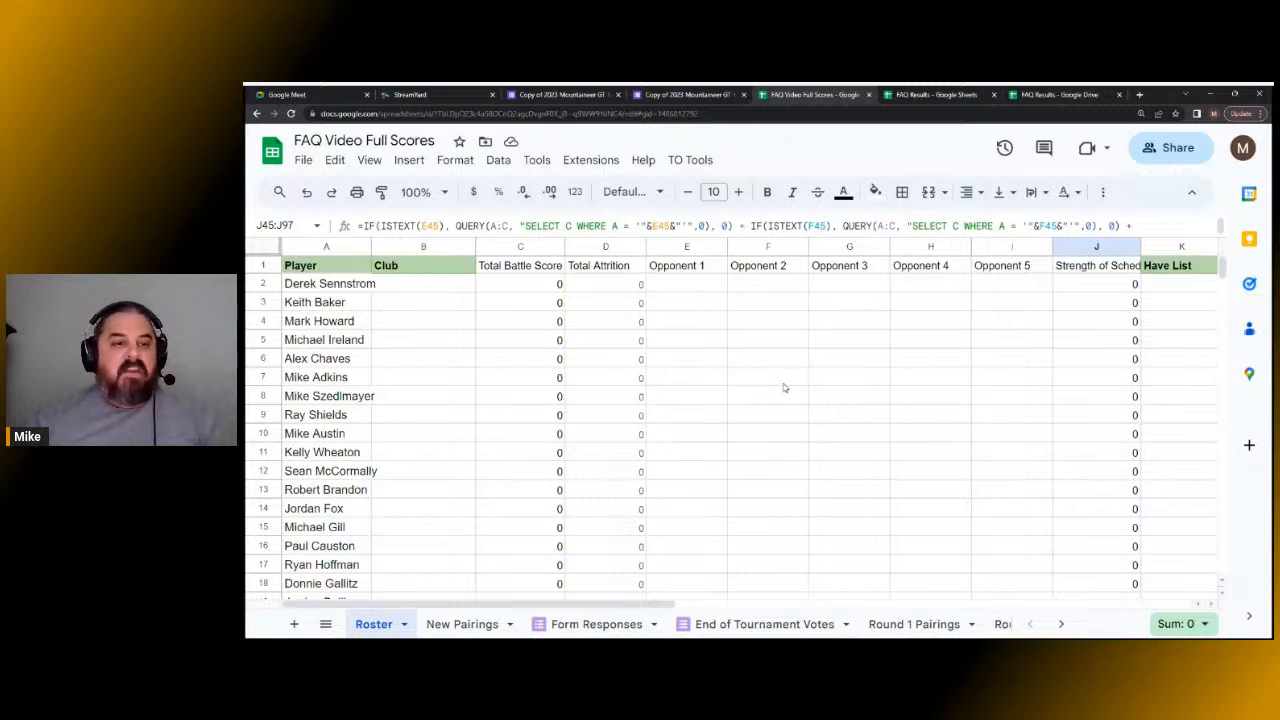
Paste each player's club into the Club column from B2 and auto-fit the Player column width
{"action": "key", "text": "alt+Tab"}
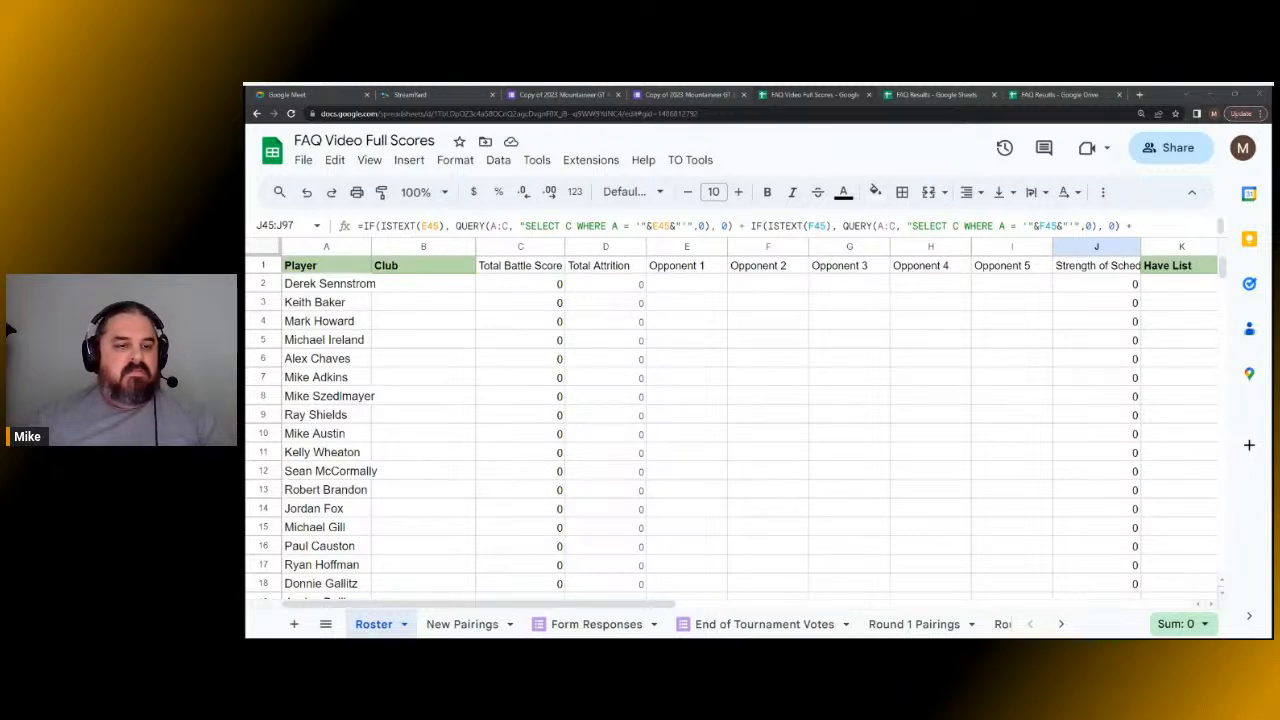
{"action": "key", "text": "alt+Tab"}
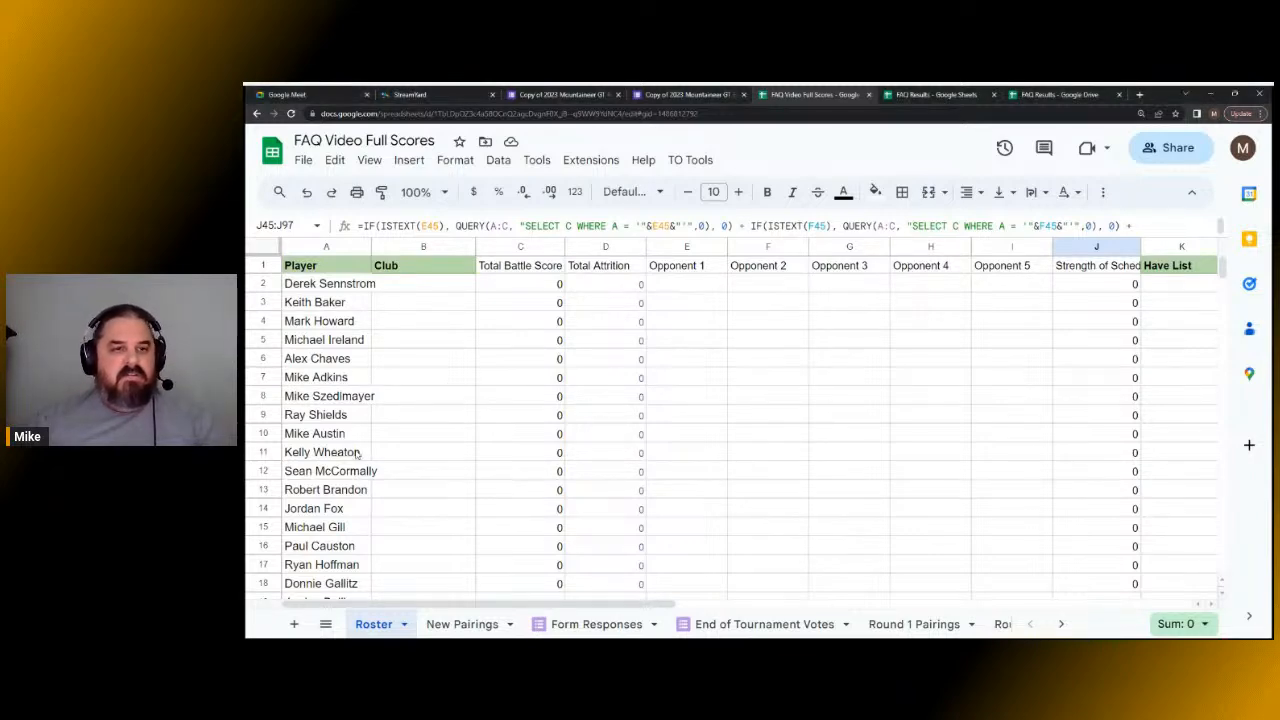
{"action": "left_click", "coordinate": [410, 288]}
{"action": "key", "text": "ctrl+v"}
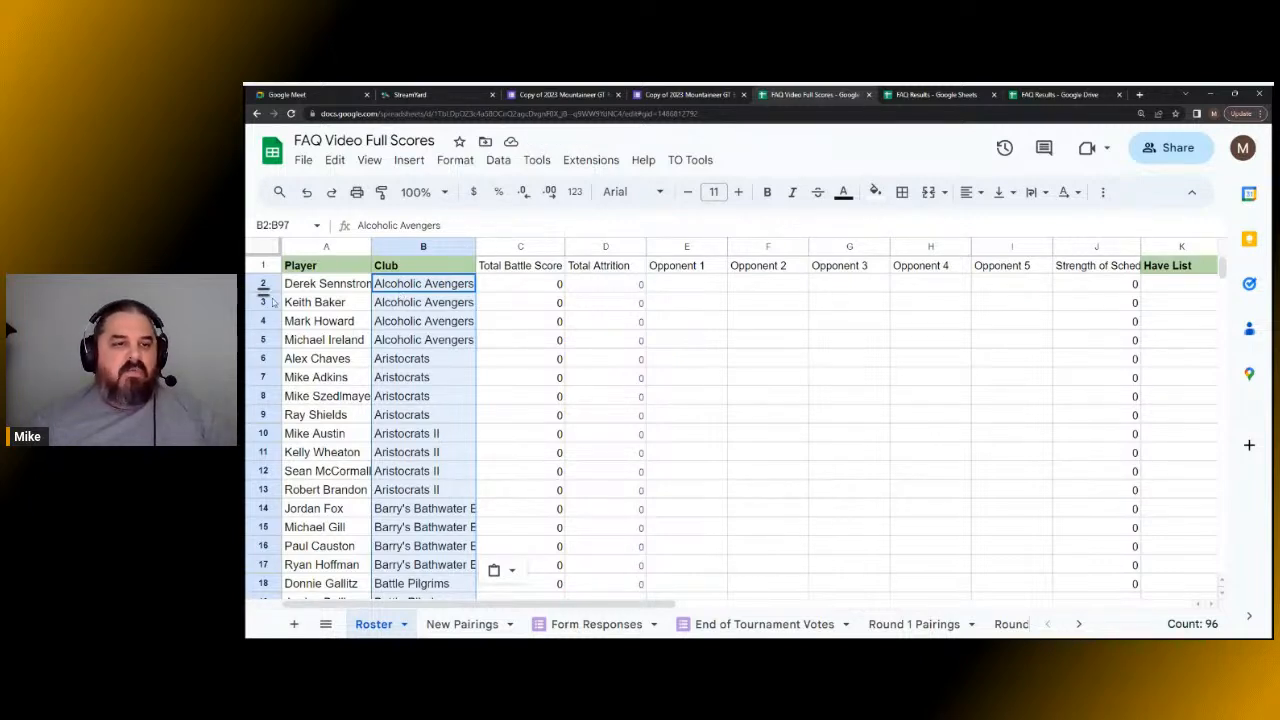
{"action": "double_click", "coordinate": [371, 247]}
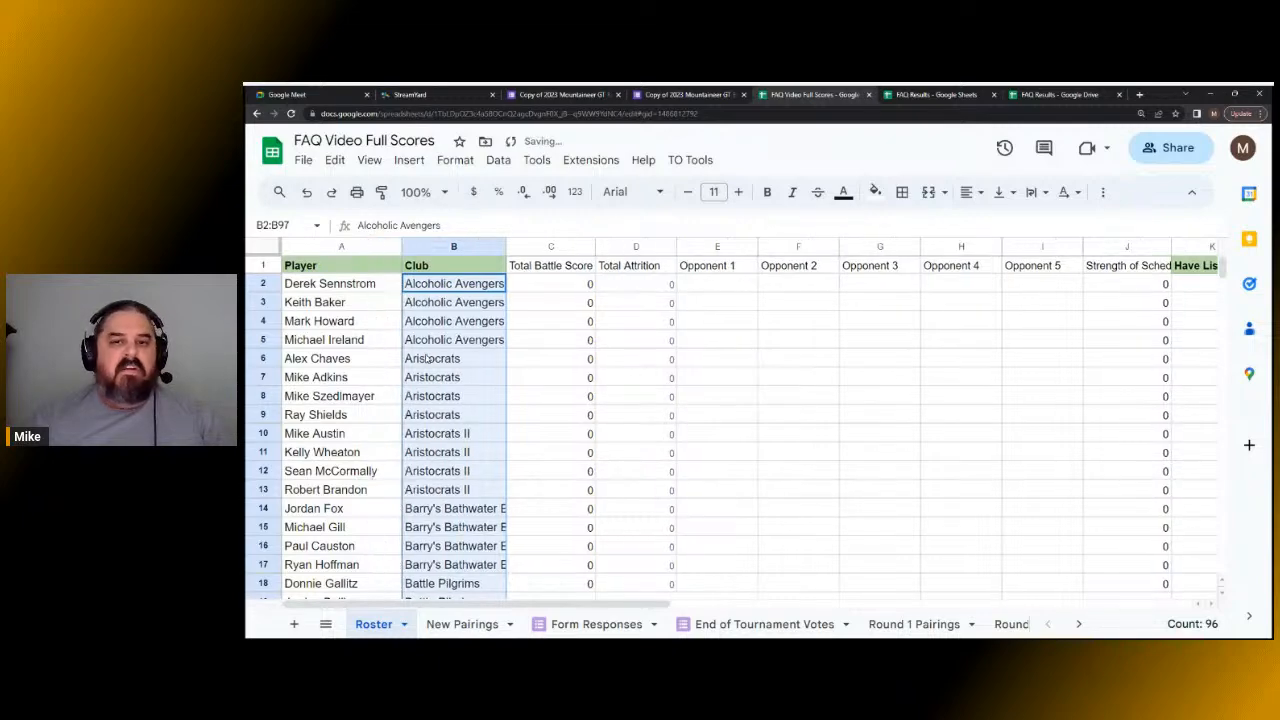
{"action": "left_click", "coordinate": [689, 160]}
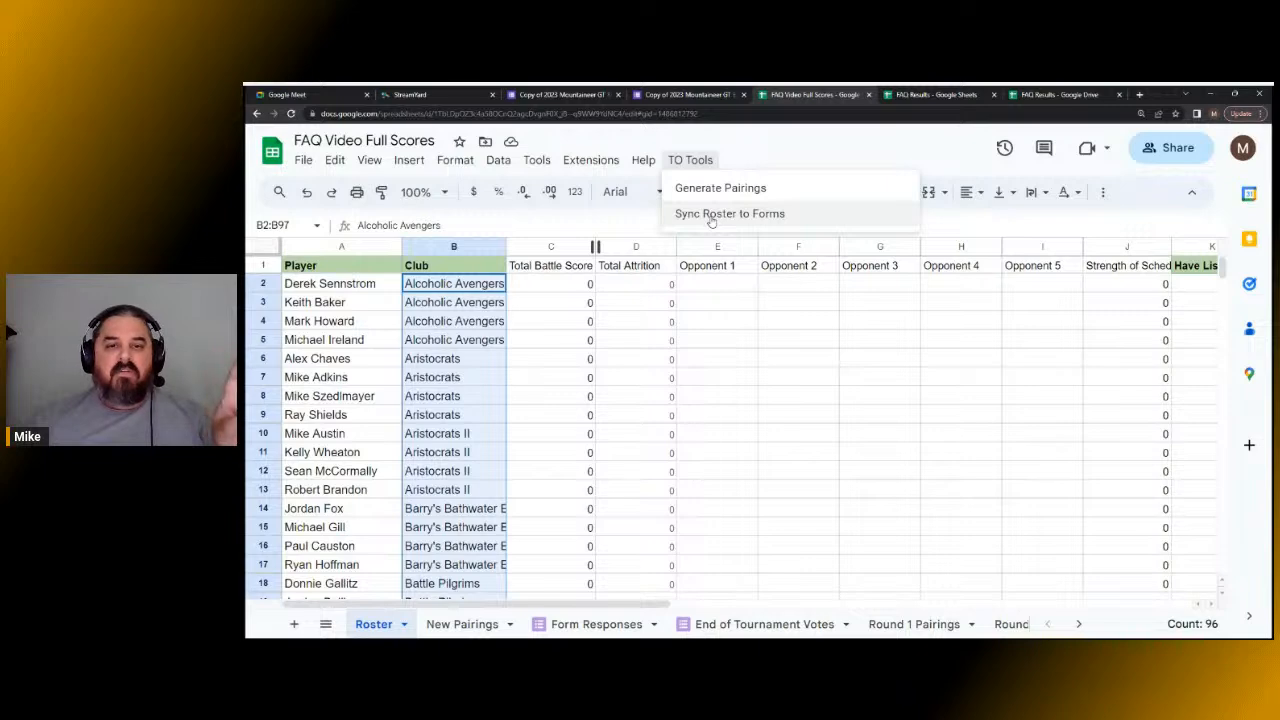
Run TO Tools > Sync Roster to Forms, authorize the script, then run the sync again
{"action": "left_click", "coordinate": [711, 216]}
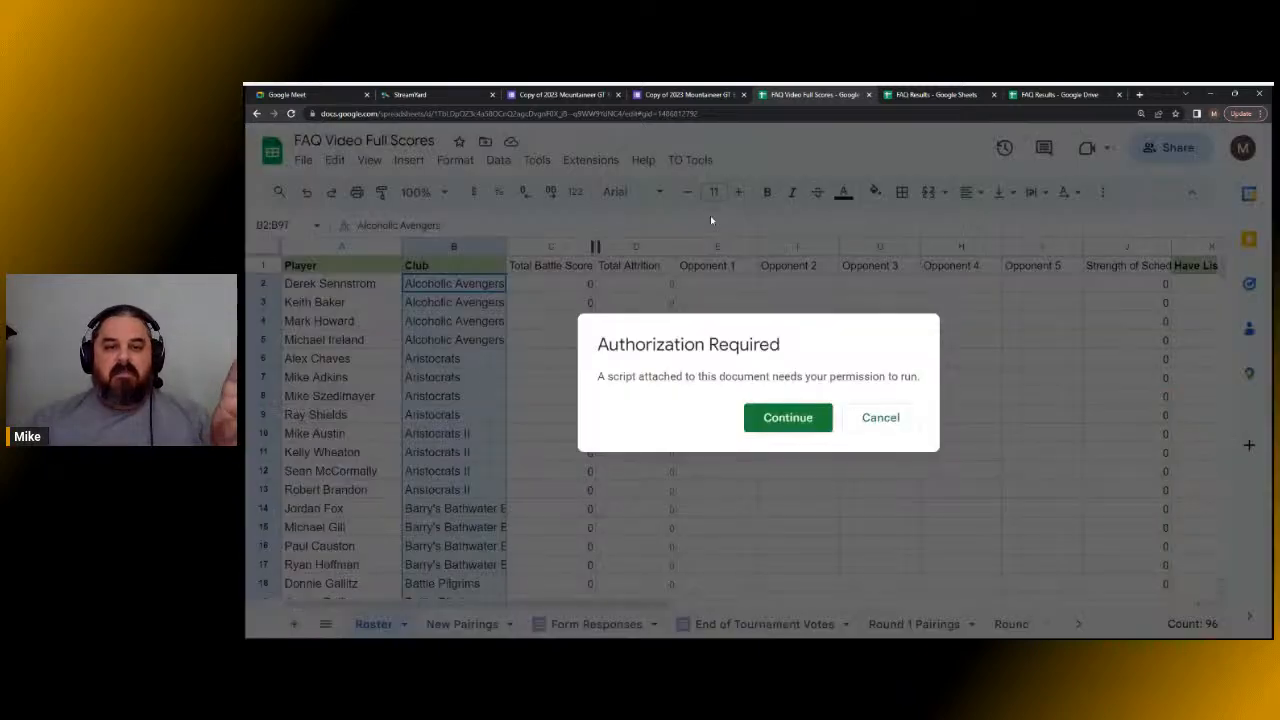
{"action": "left_click", "coordinate": [788, 418]}
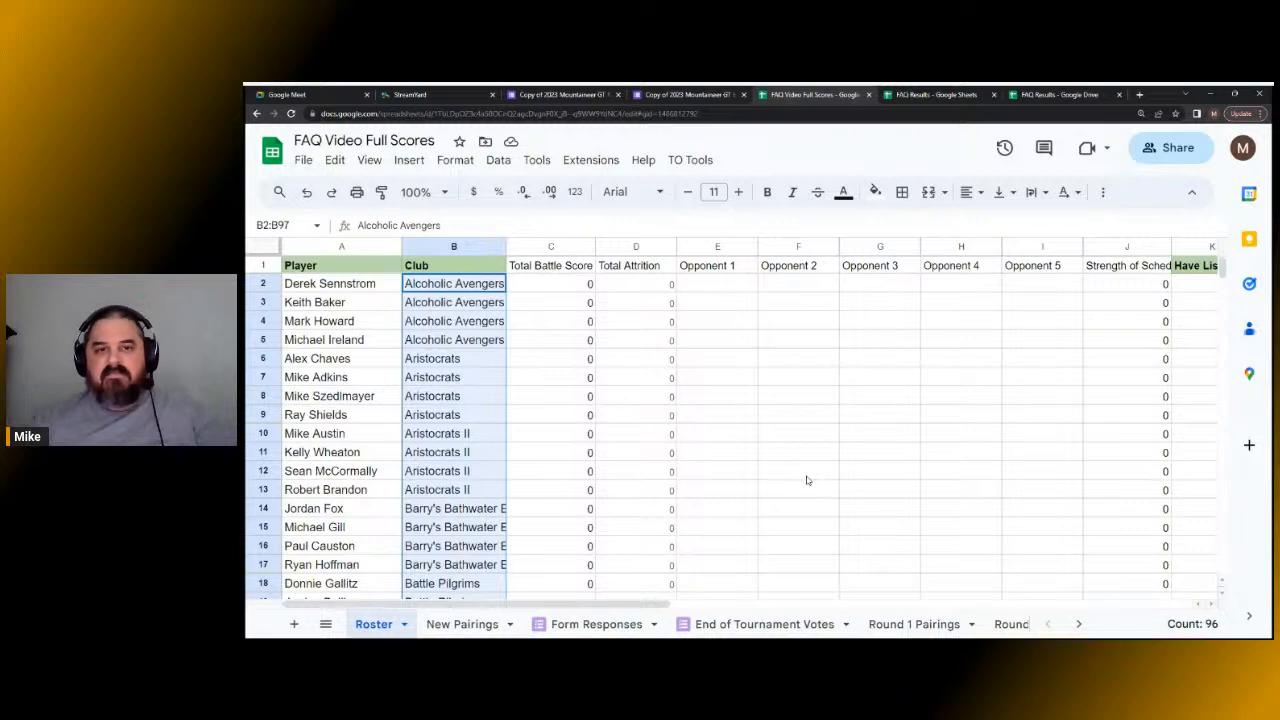
{"action": "left_click", "coordinate": [703, 162]}
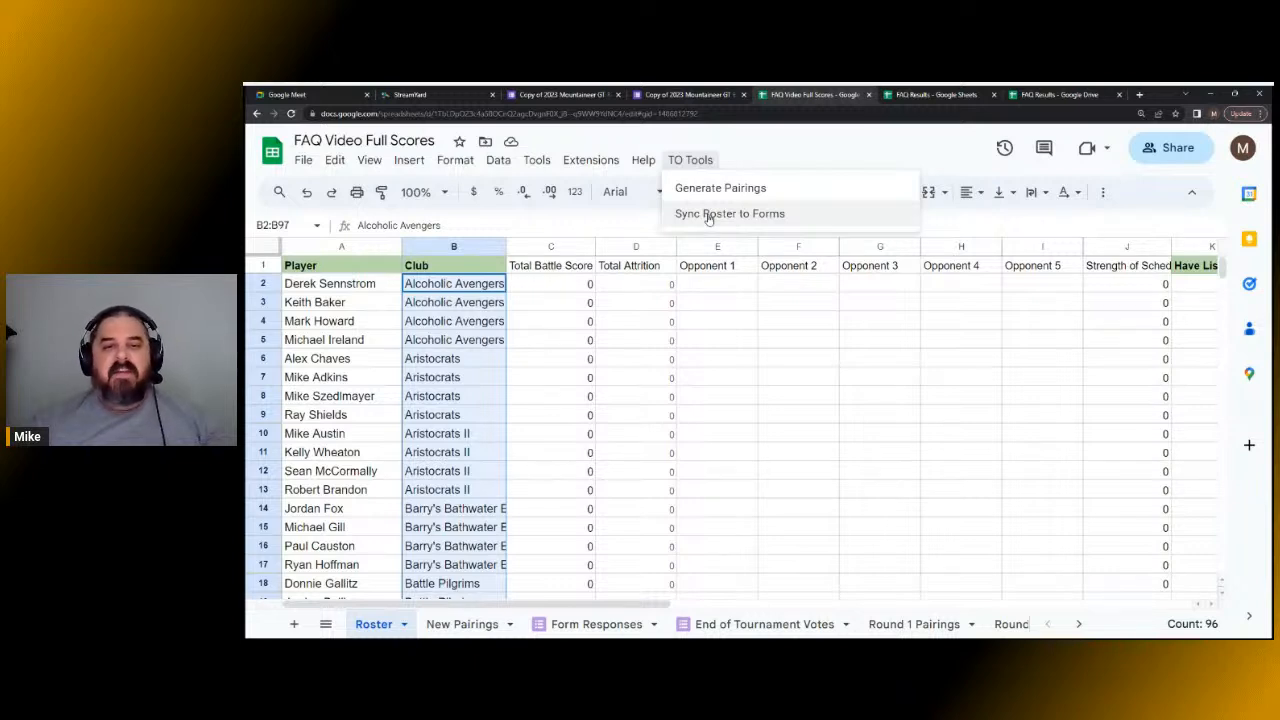
{"action": "left_click", "coordinate": [708, 214]}
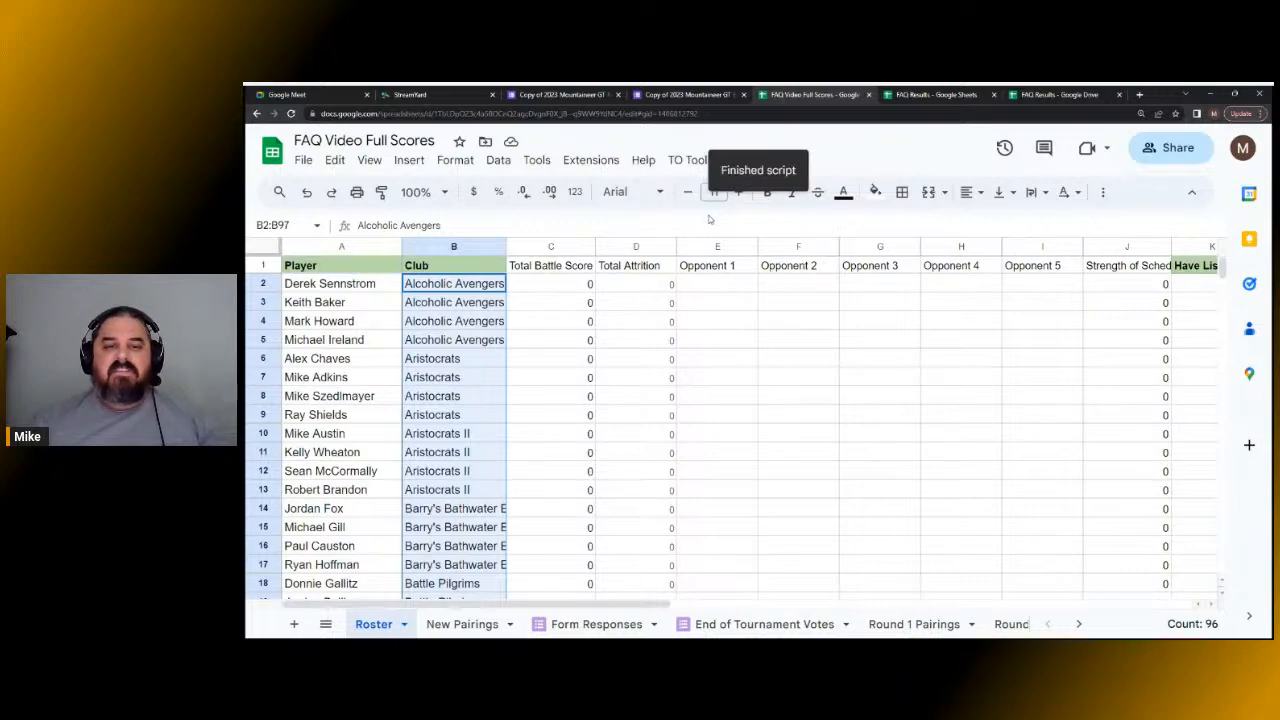
{"action": "left_click", "coordinate": [564, 95]}
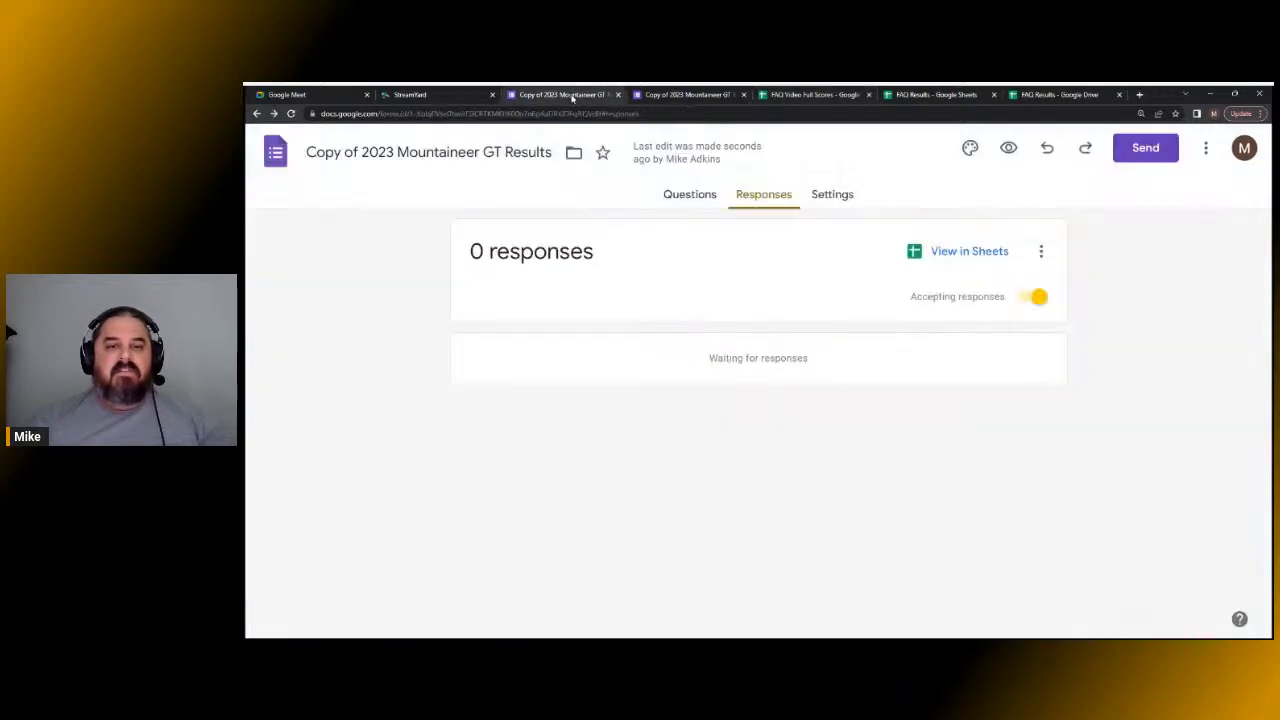
Scroll through the GT Results form's questions to review its synced player lists
{"action": "left_click", "coordinate": [704, 199]}
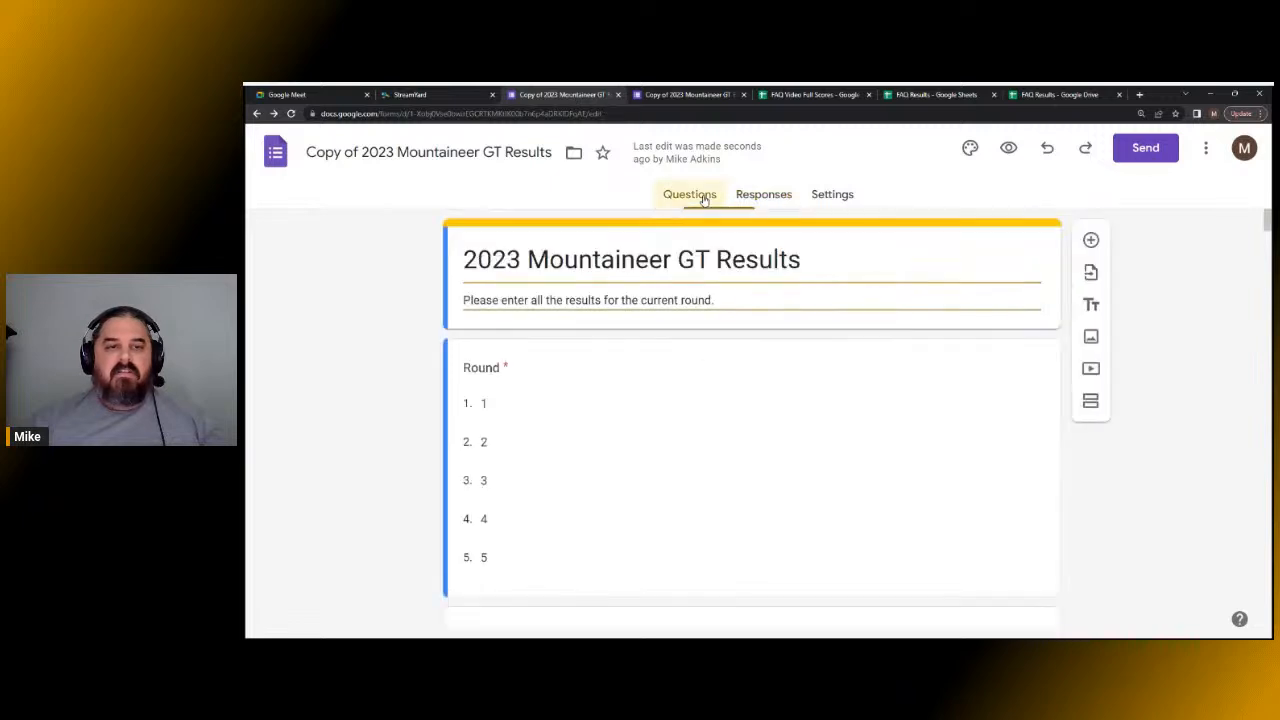
{"action": "scroll", "coordinate": [660, 450], "scroll_direction": "down", "scroll_amount": 9}
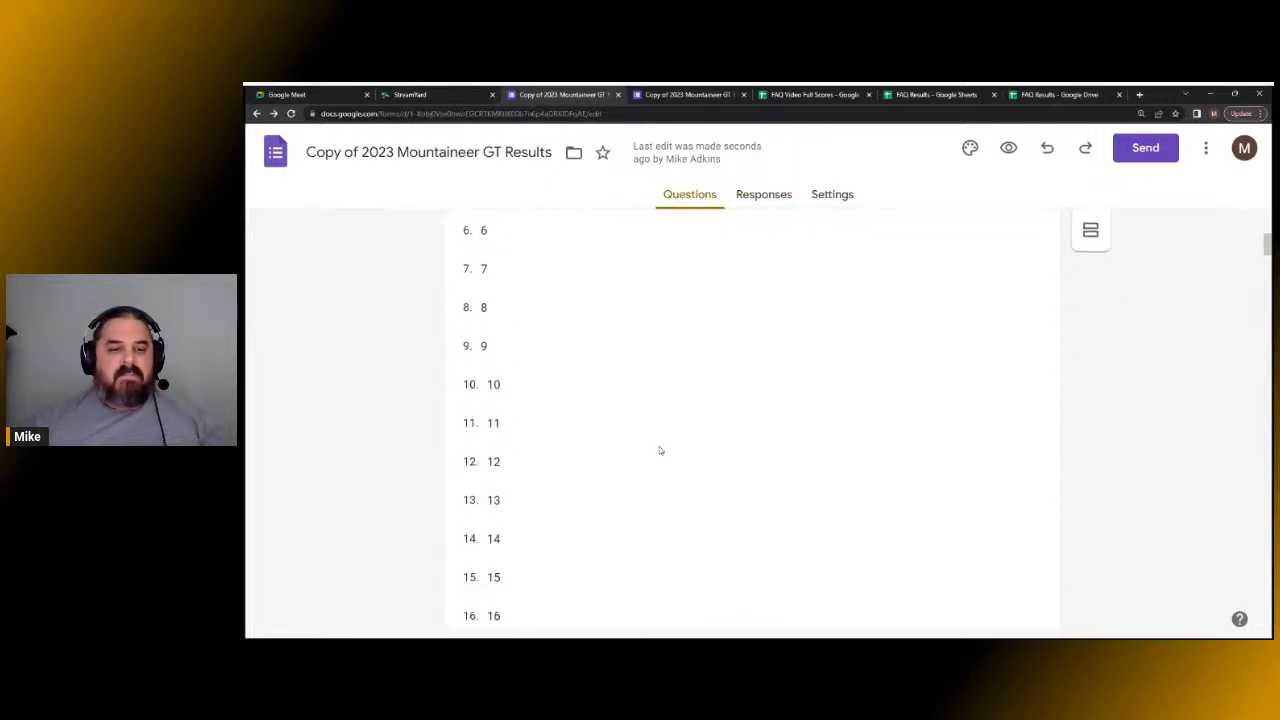
{"action": "scroll", "coordinate": [660, 450], "scroll_direction": "down", "scroll_amount": 4}
{"action": "scroll", "coordinate": [543, 371], "scroll_direction": "down", "scroll_amount": 3}
{"action": "scroll", "coordinate": [527, 377], "scroll_direction": "down", "scroll_amount": 10}
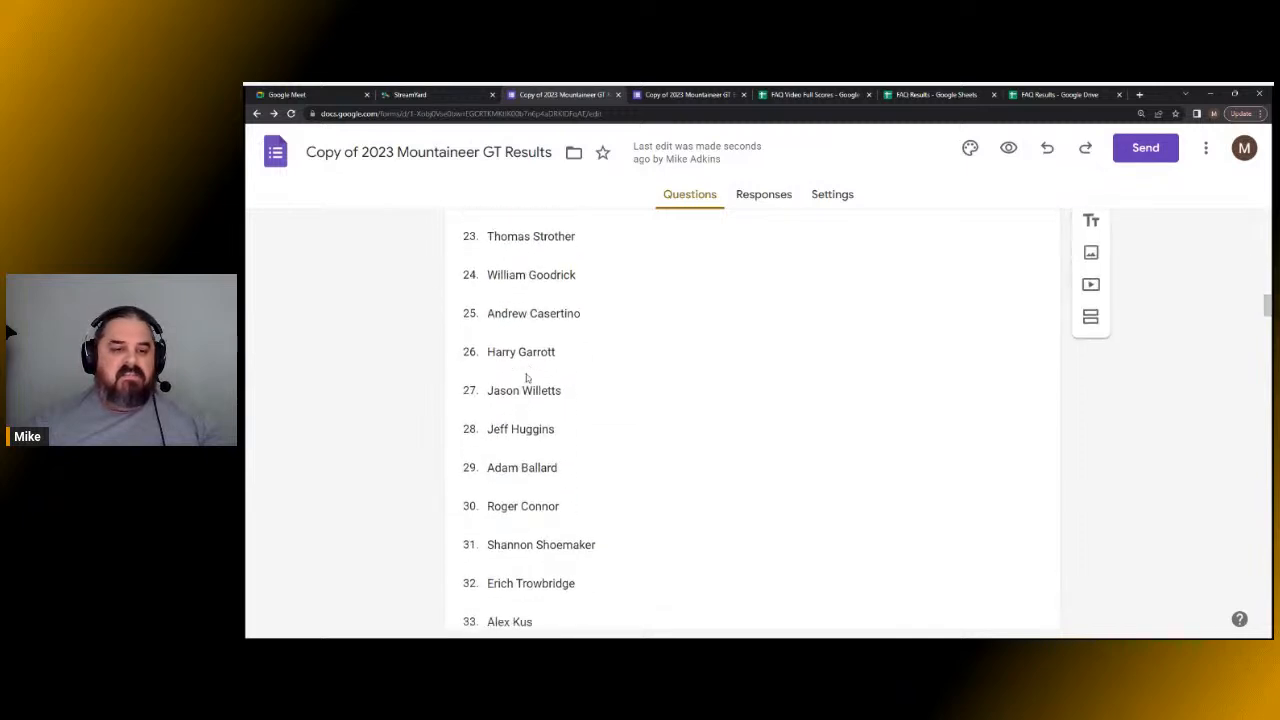
{"action": "scroll", "coordinate": [527, 377], "scroll_direction": "down", "scroll_amount": 11}
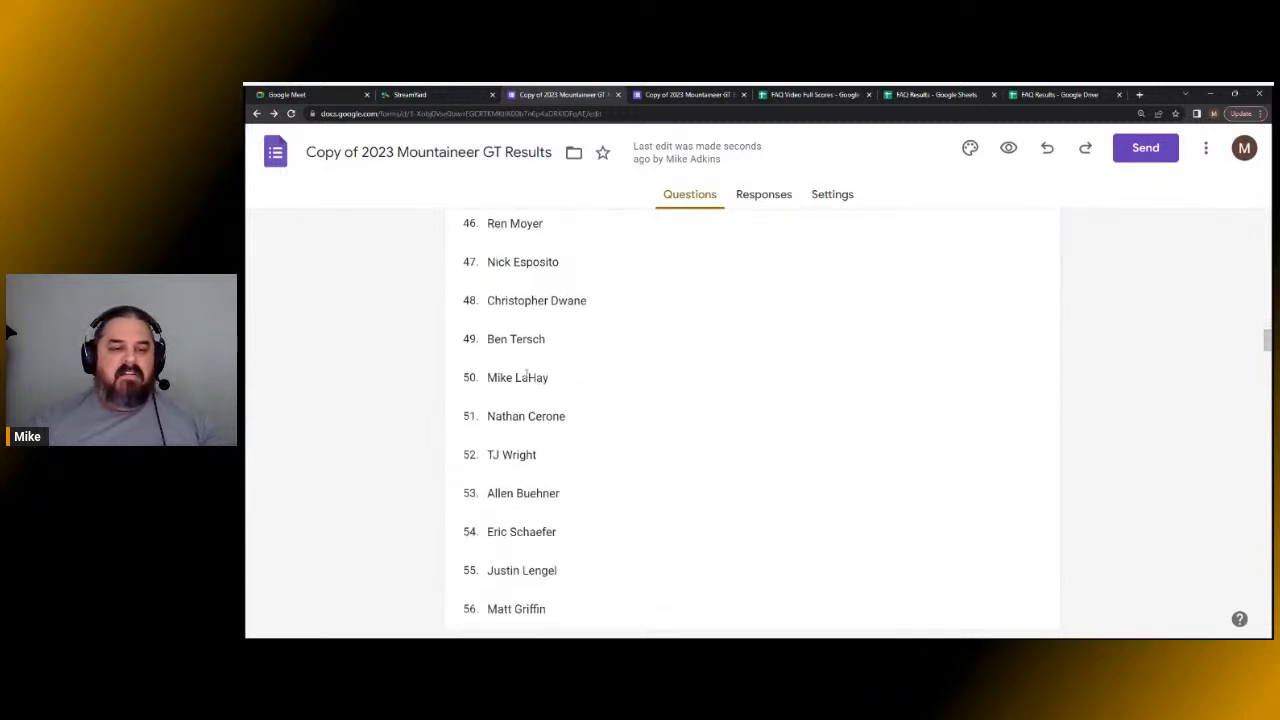
{"action": "scroll", "coordinate": [527, 377], "scroll_direction": "down", "scroll_amount": 20}
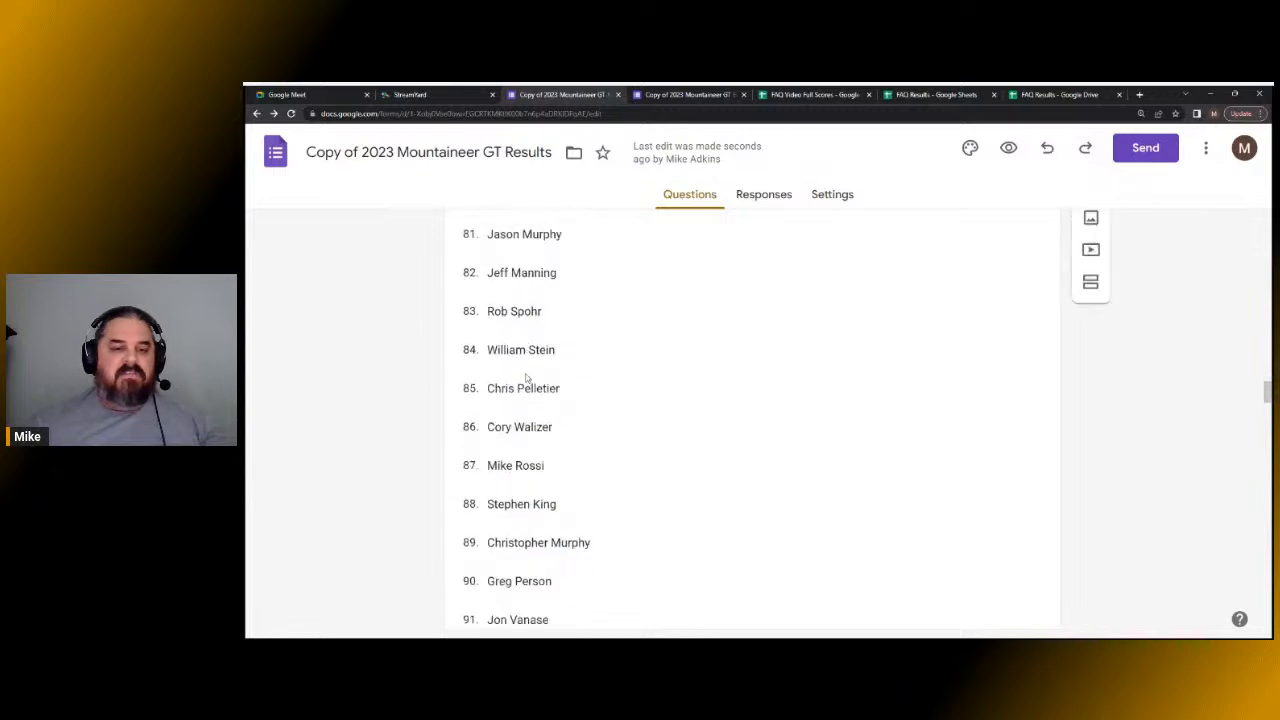
{"action": "scroll", "coordinate": [527, 377], "scroll_direction": "down", "scroll_amount": 7}
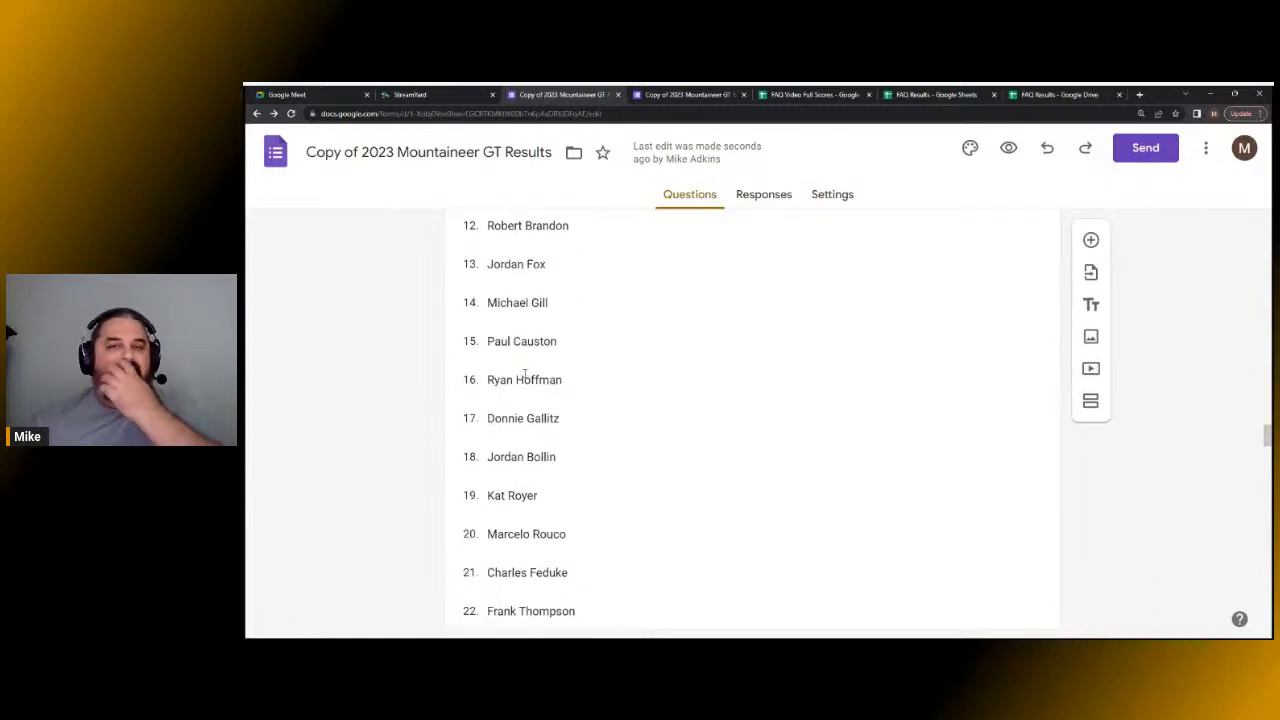
Review the End of Tournament Voting form's questions, then return to the FAQ Video Full Scores roster
{"action": "left_click", "coordinate": [680, 94]}
{"action": "left_click", "coordinate": [695, 198]}
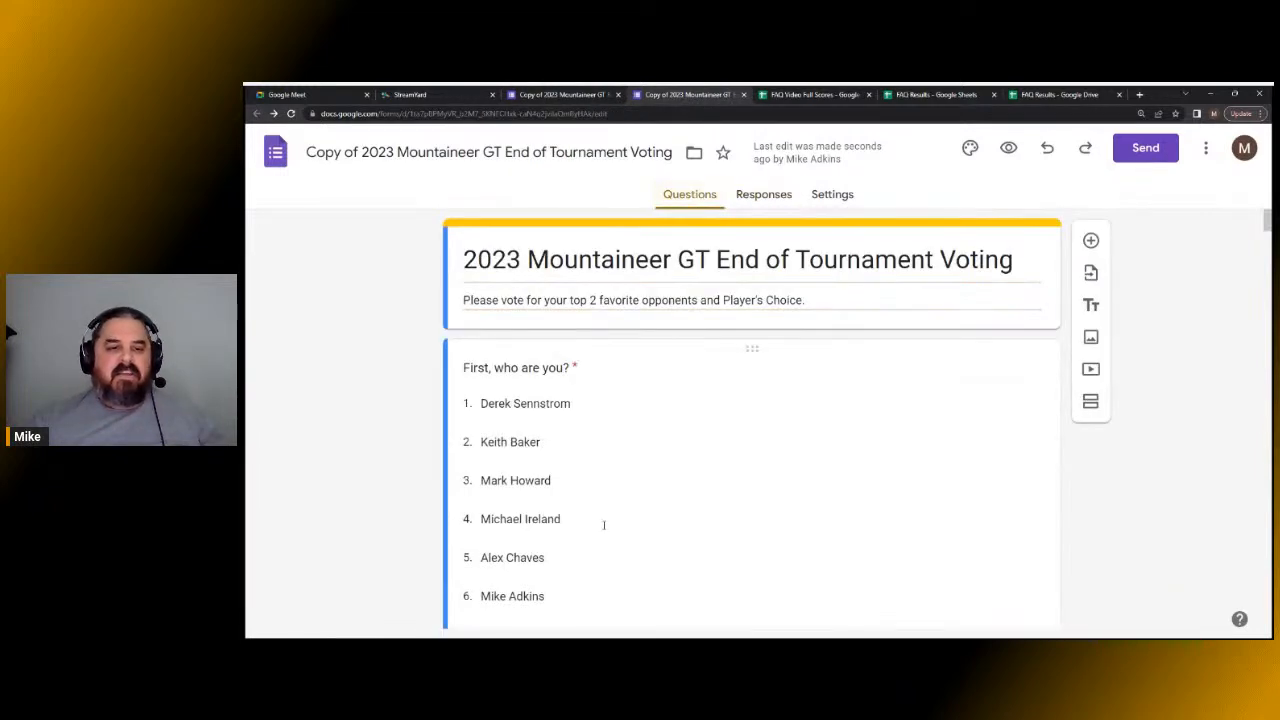
{"action": "scroll", "coordinate": [603, 531], "scroll_direction": "down", "scroll_amount": 7}
{"action": "scroll", "coordinate": [575, 511], "scroll_direction": "down", "scroll_amount": 5}
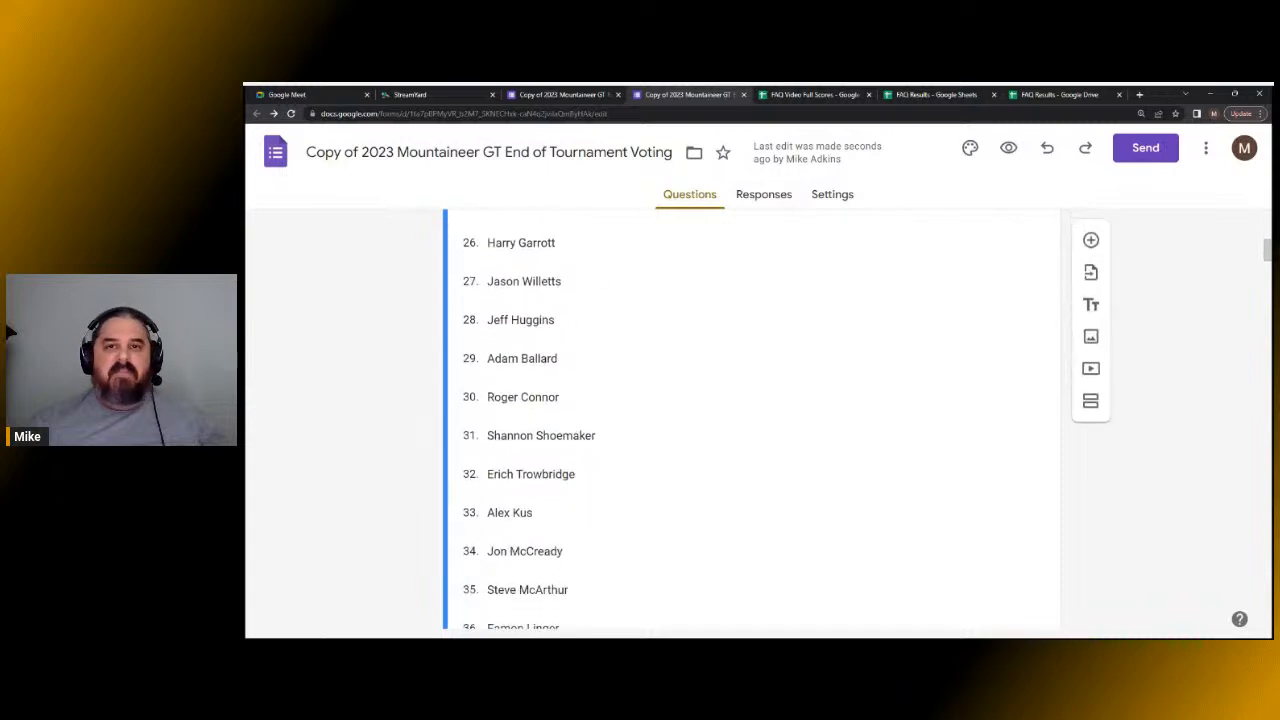
{"action": "left_click", "coordinate": [805, 94]}
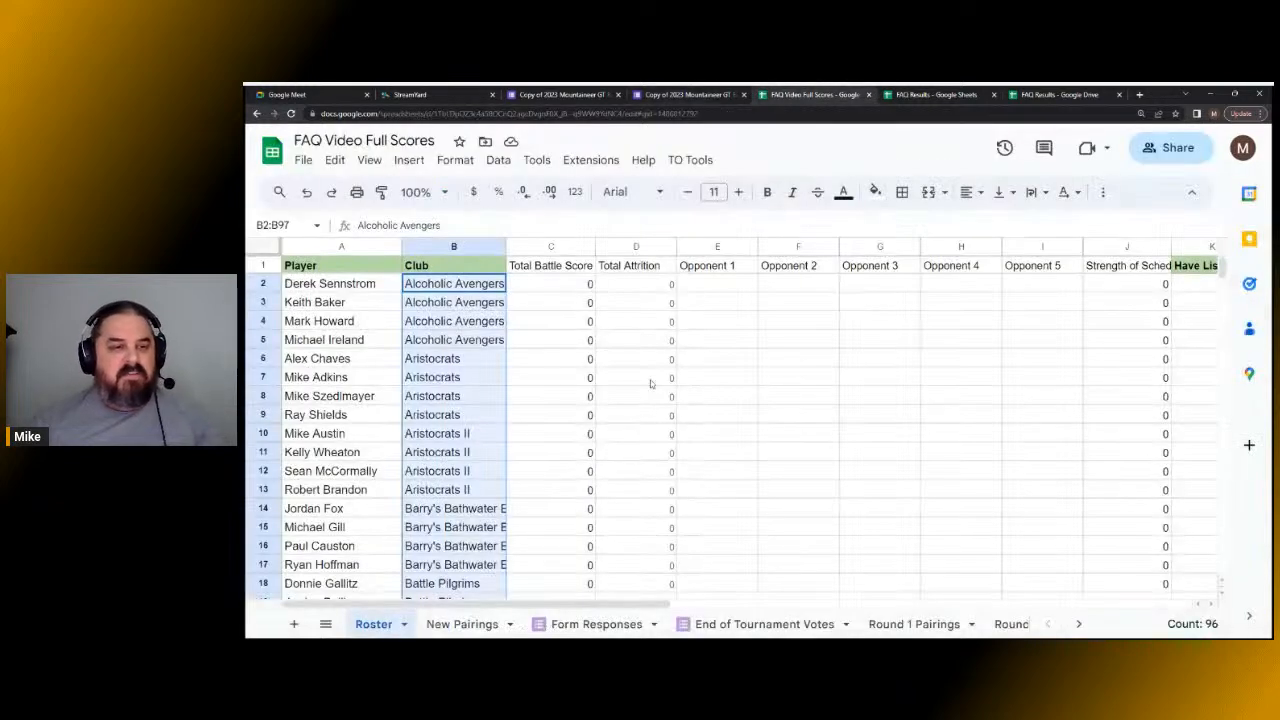
Sort the sheet A to Z by Player, then undo because the header row moved
{"action": "left_click", "coordinate": [352, 251]}
{"action": "right_click", "coordinate": [390, 252]}
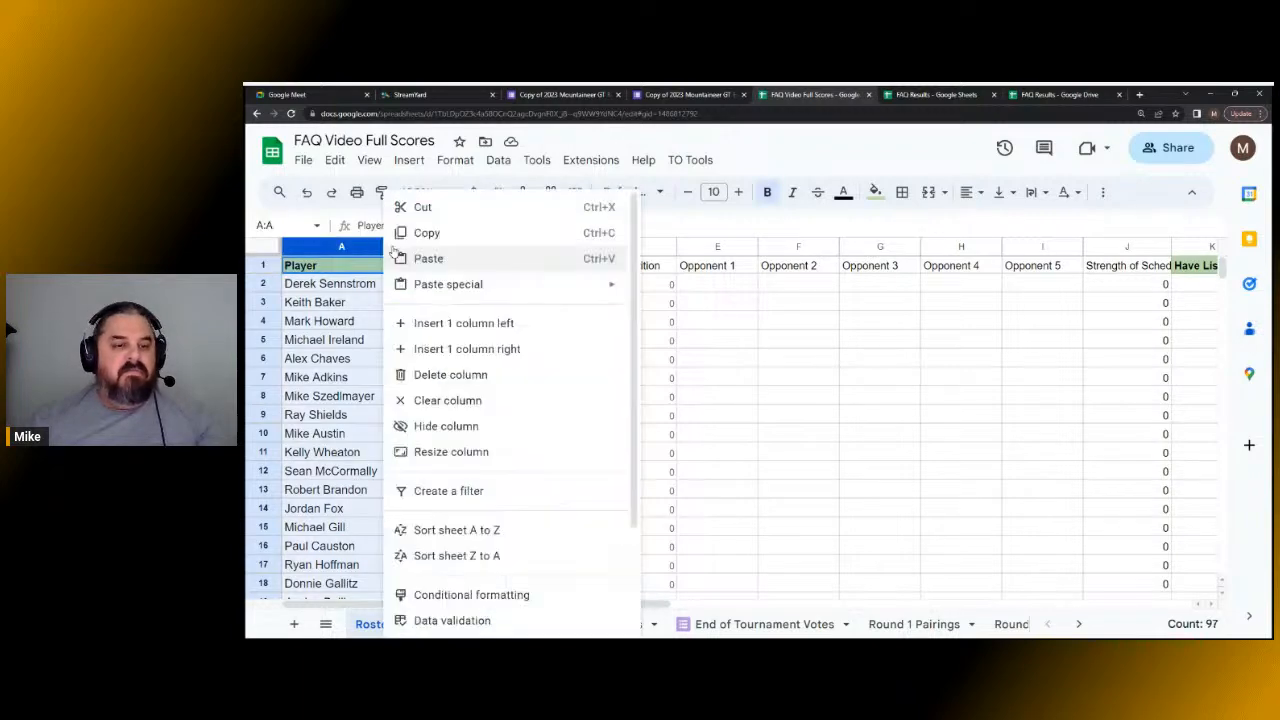
{"action": "left_click", "coordinate": [440, 530]}
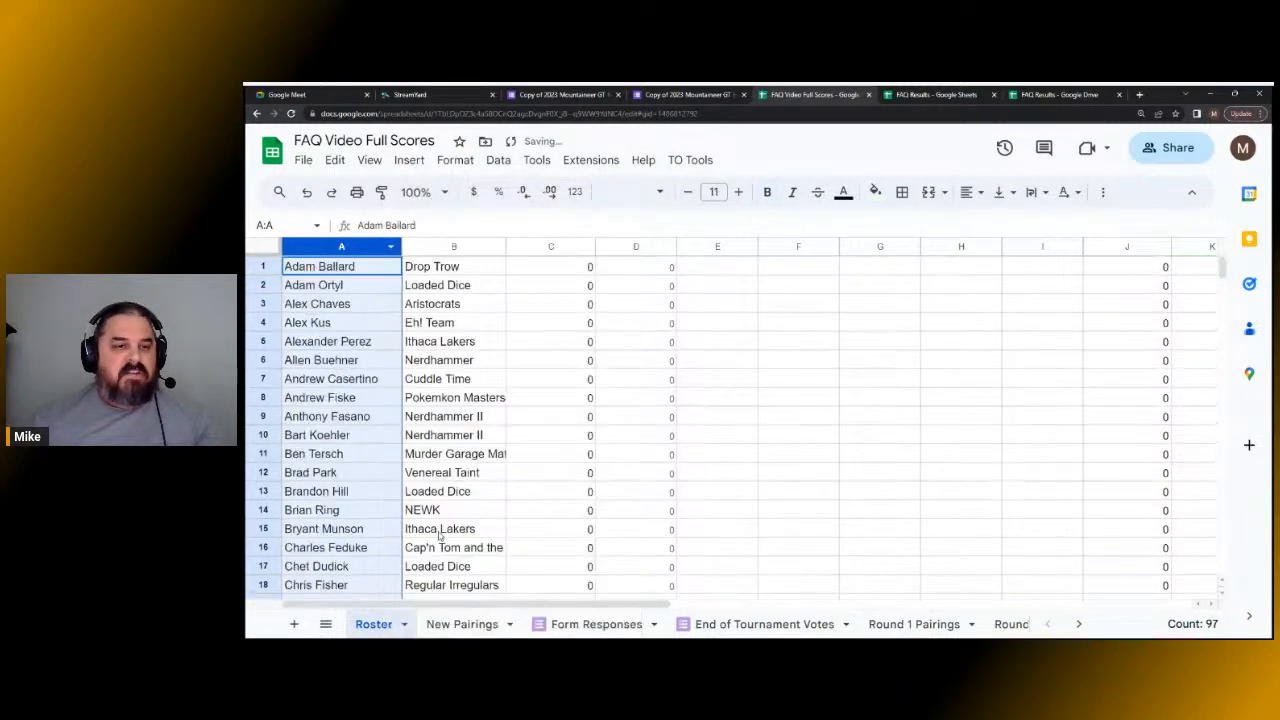
{"action": "key", "text": "ctrl+z"}
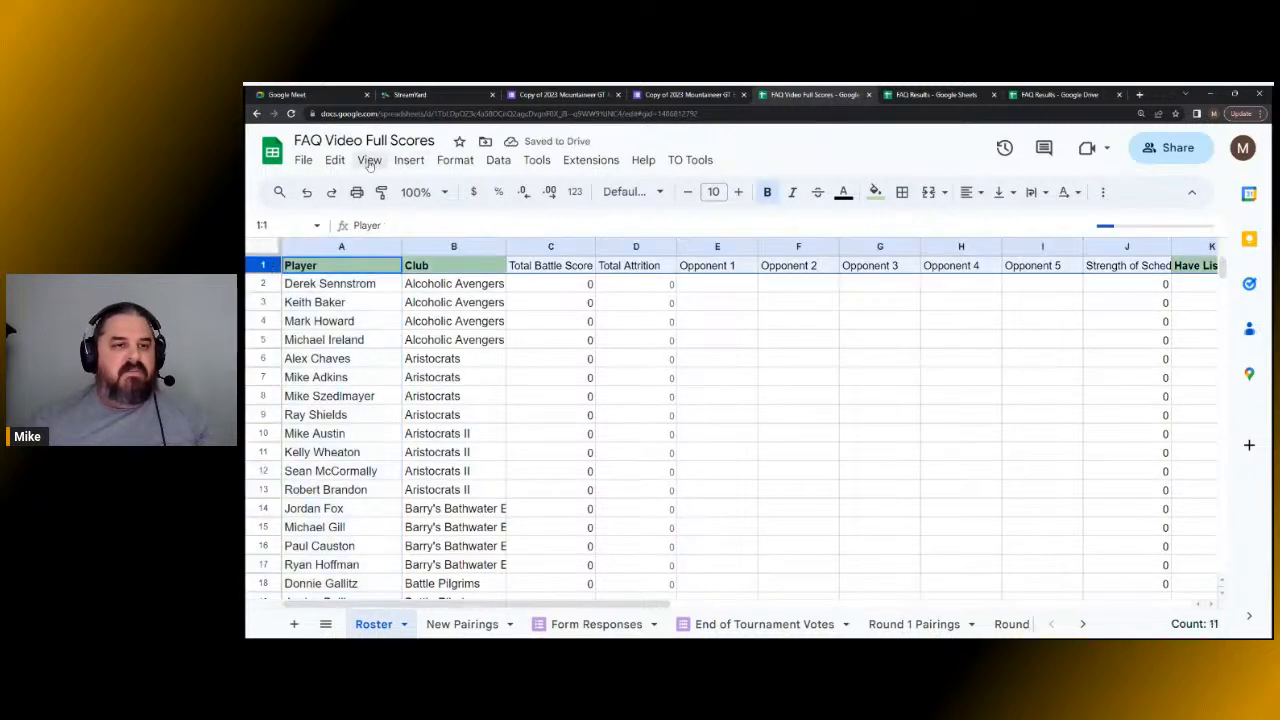
Freeze the top header row with View > Freeze > 1 row
{"action": "left_click", "coordinate": [442, 163]}
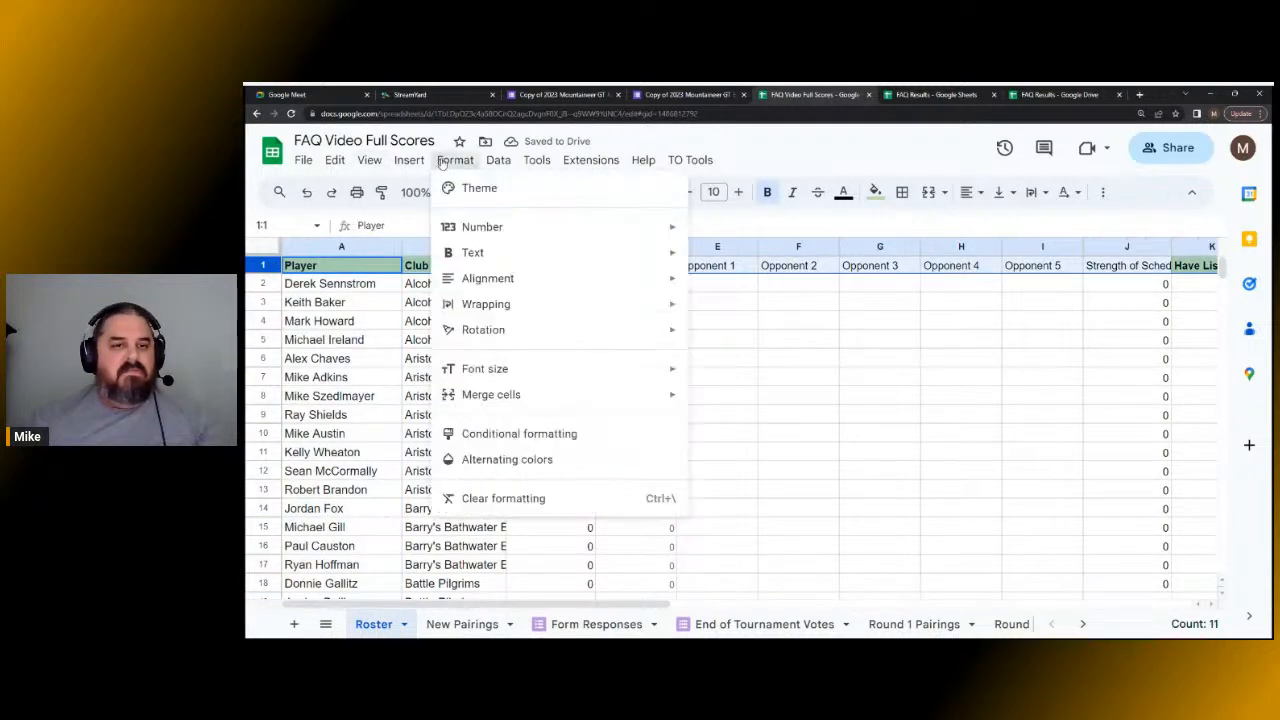
{"action": "mouse_move", "coordinate": [370, 160]}
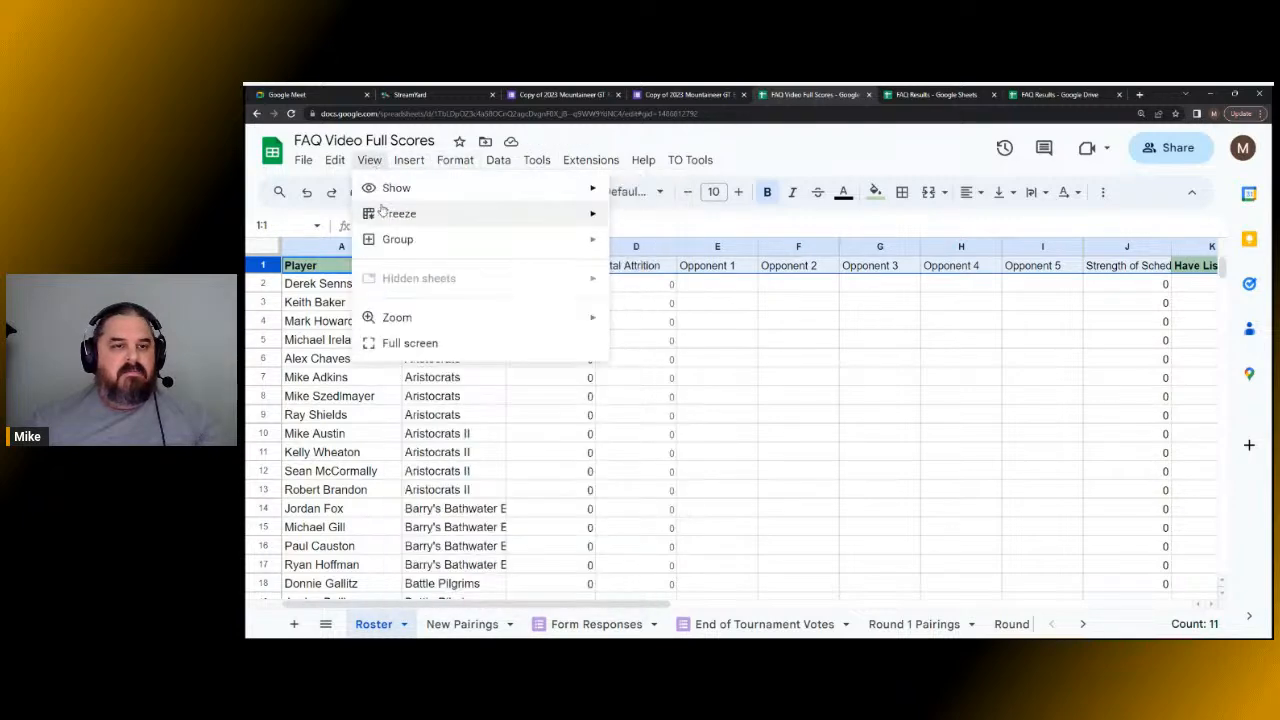
{"action": "mouse_move", "coordinate": [385, 215]}
{"action": "left_click", "coordinate": [636, 245]}
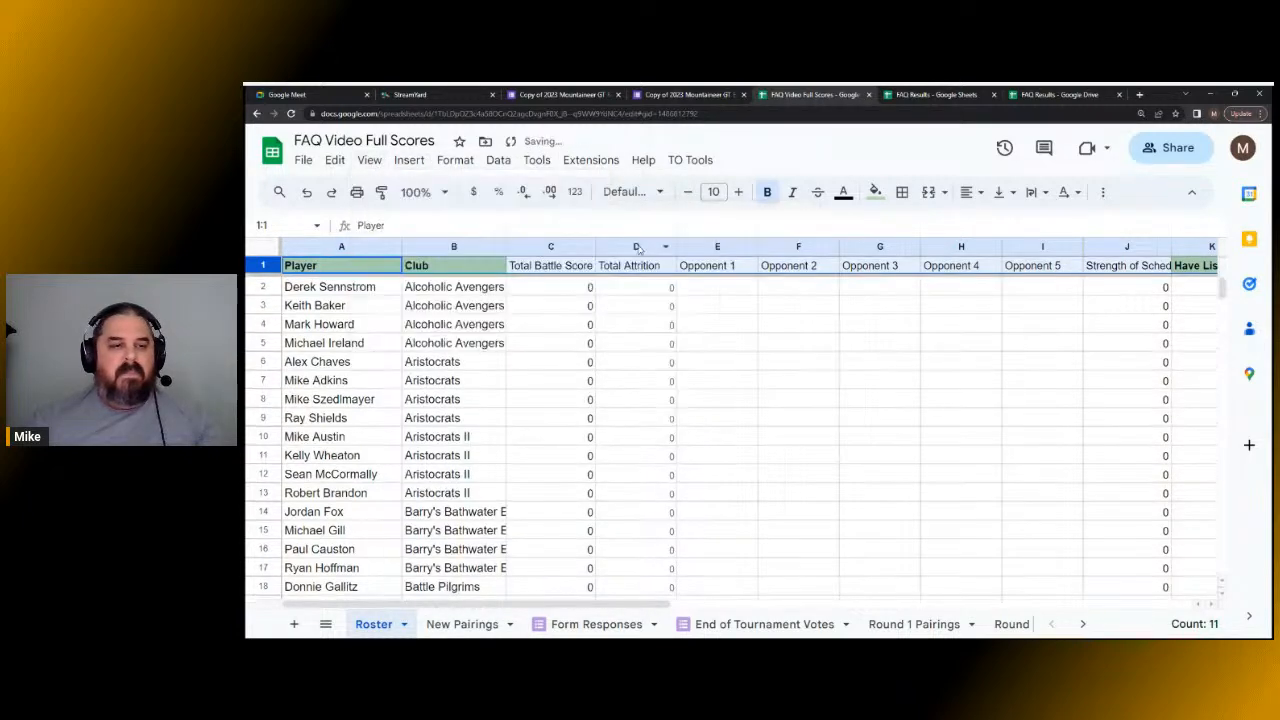
Sort the roster A to Z by Player and run Sync Roster to Forms
{"action": "left_click", "coordinate": [370, 249]}
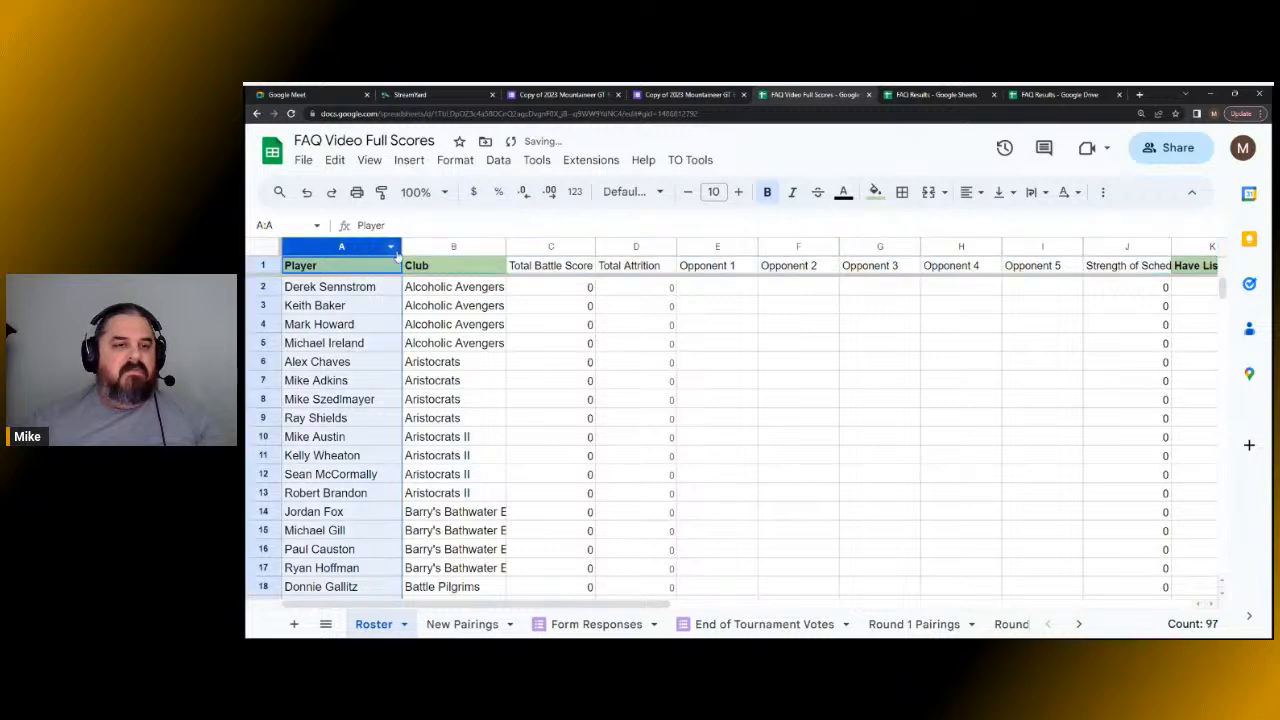
{"action": "right_click", "coordinate": [392, 251]}
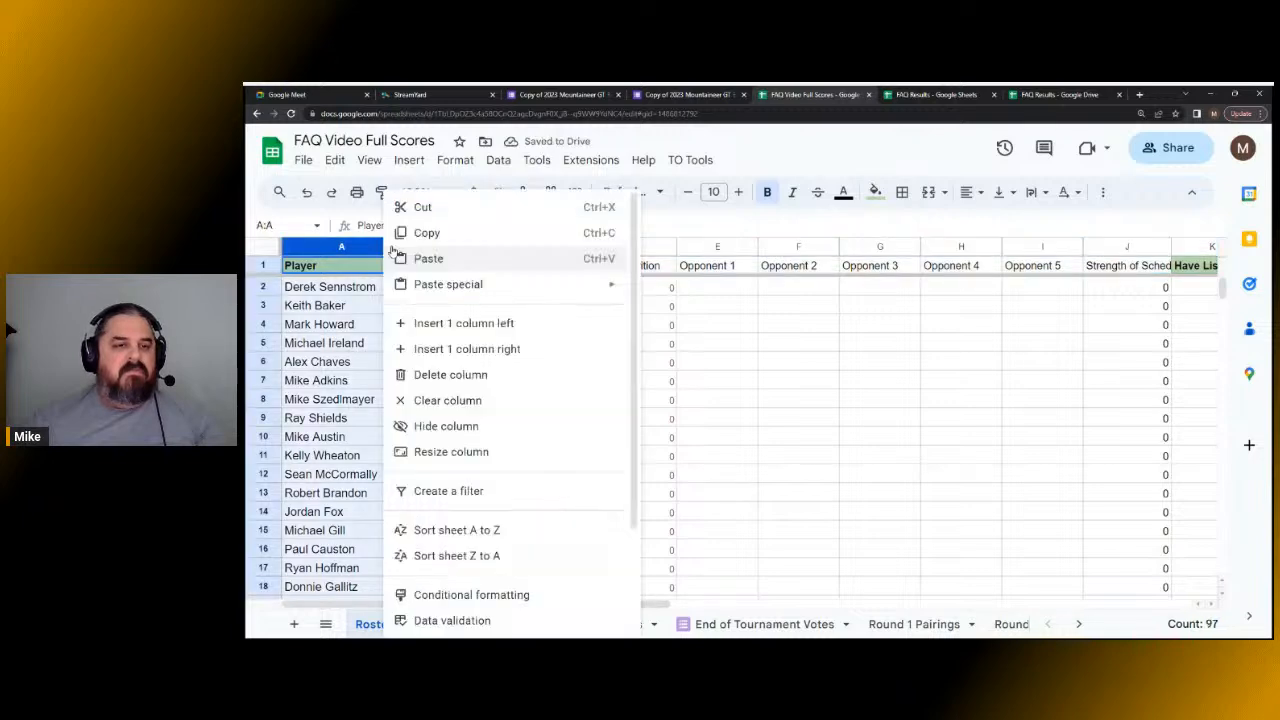
{"action": "left_click", "coordinate": [458, 531]}
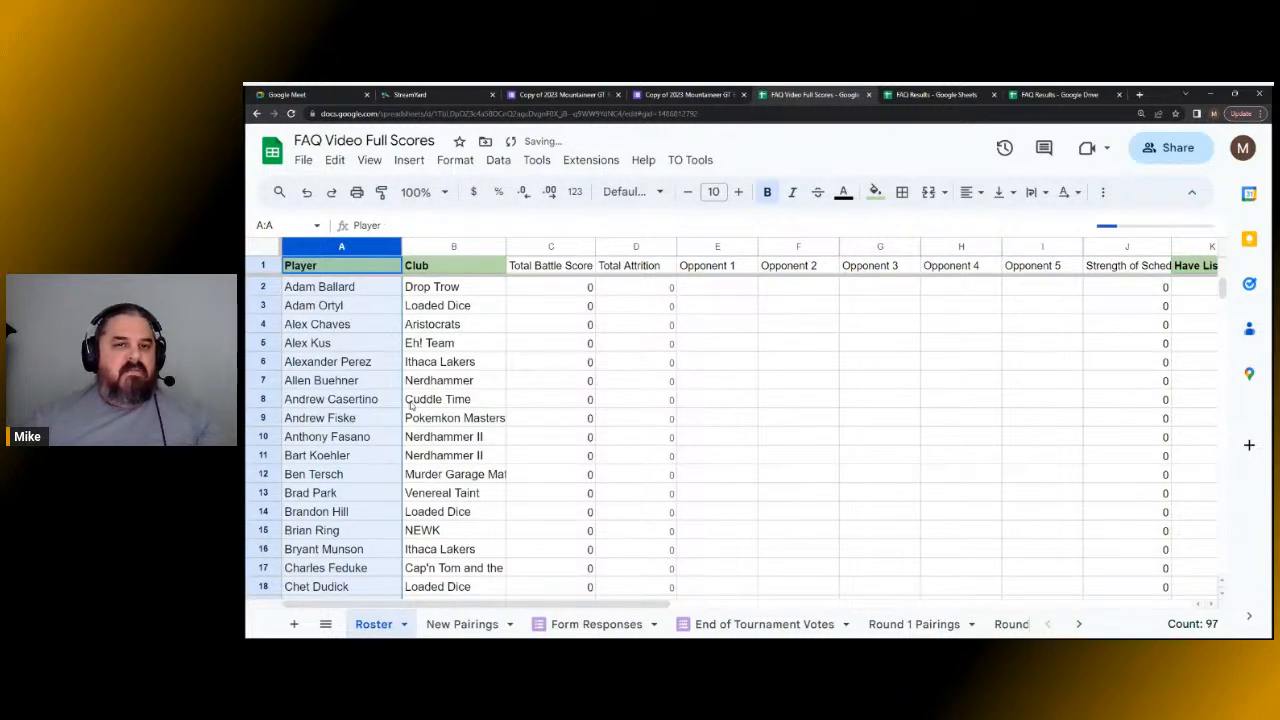
{"action": "left_click", "coordinate": [690, 160]}
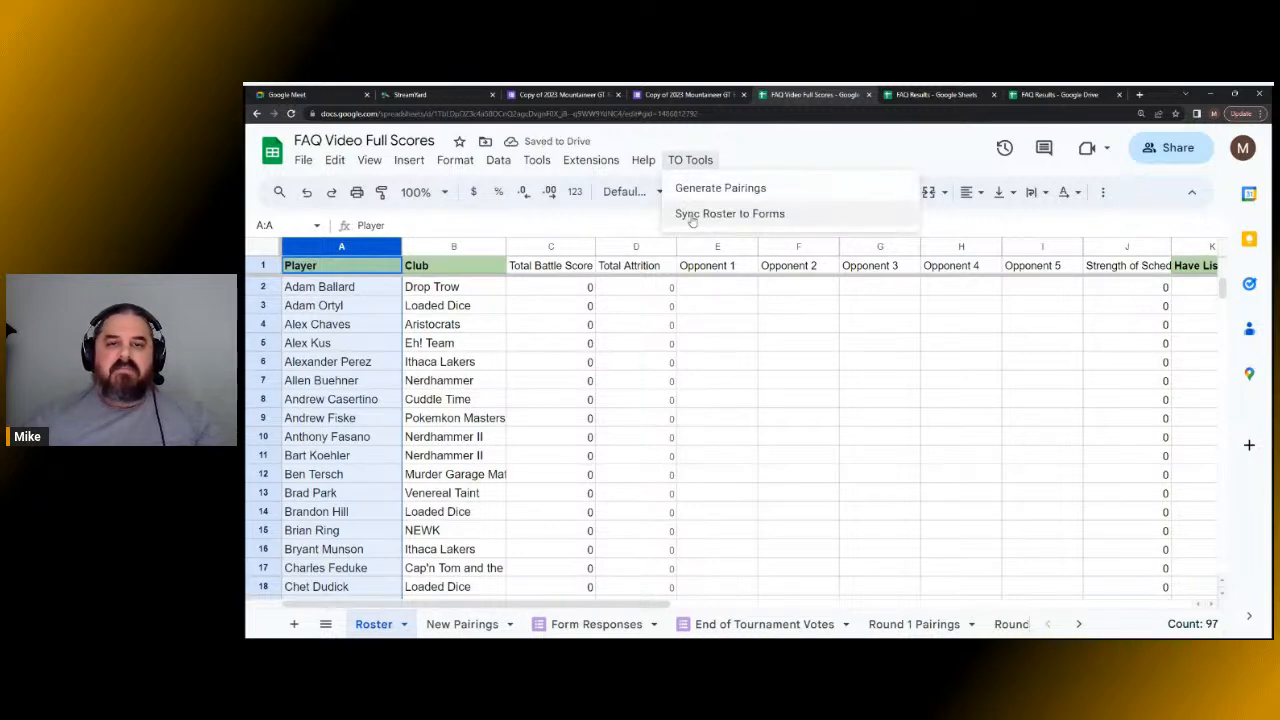
{"action": "left_click", "coordinate": [691, 214]}
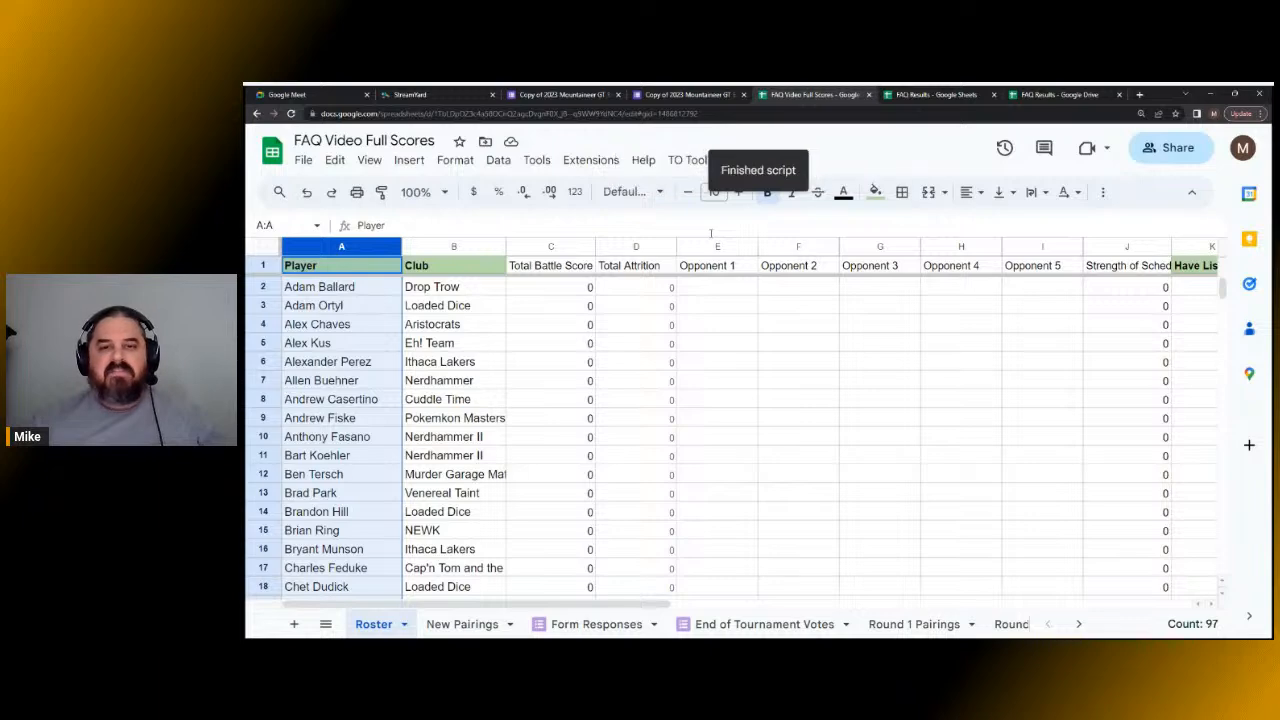
{"action": "left_click", "coordinate": [563, 95]}
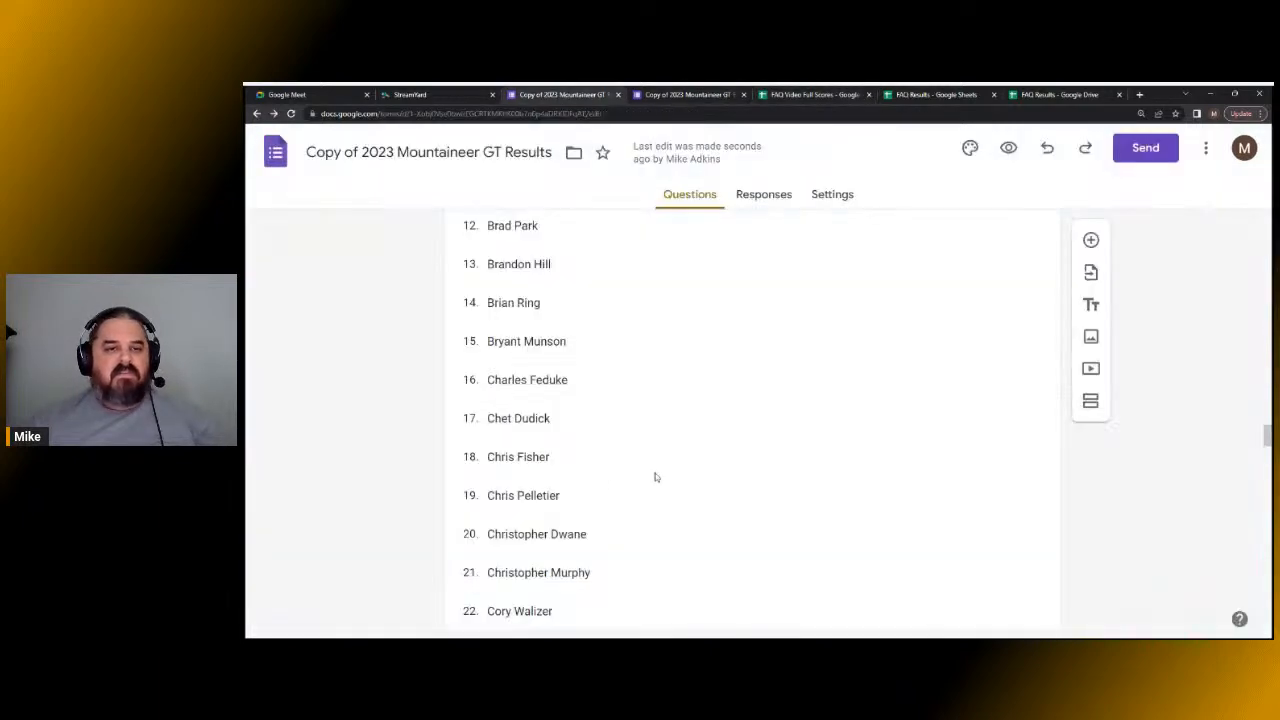
Scroll the GT Results form to confirm its players are listed alphabetically
{"action": "scroll", "coordinate": [641, 484], "scroll_direction": "up", "scroll_amount": 6}
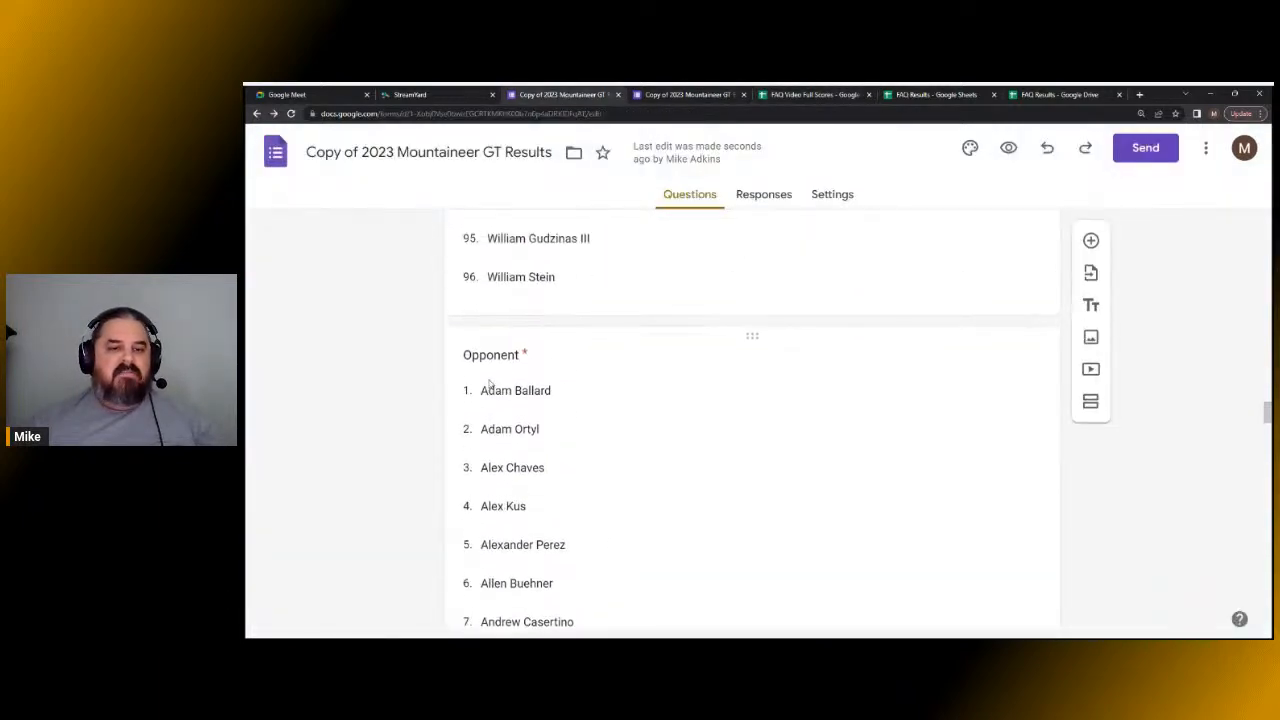
{"action": "scroll", "coordinate": [502, 397], "scroll_direction": "down", "scroll_amount": 10}
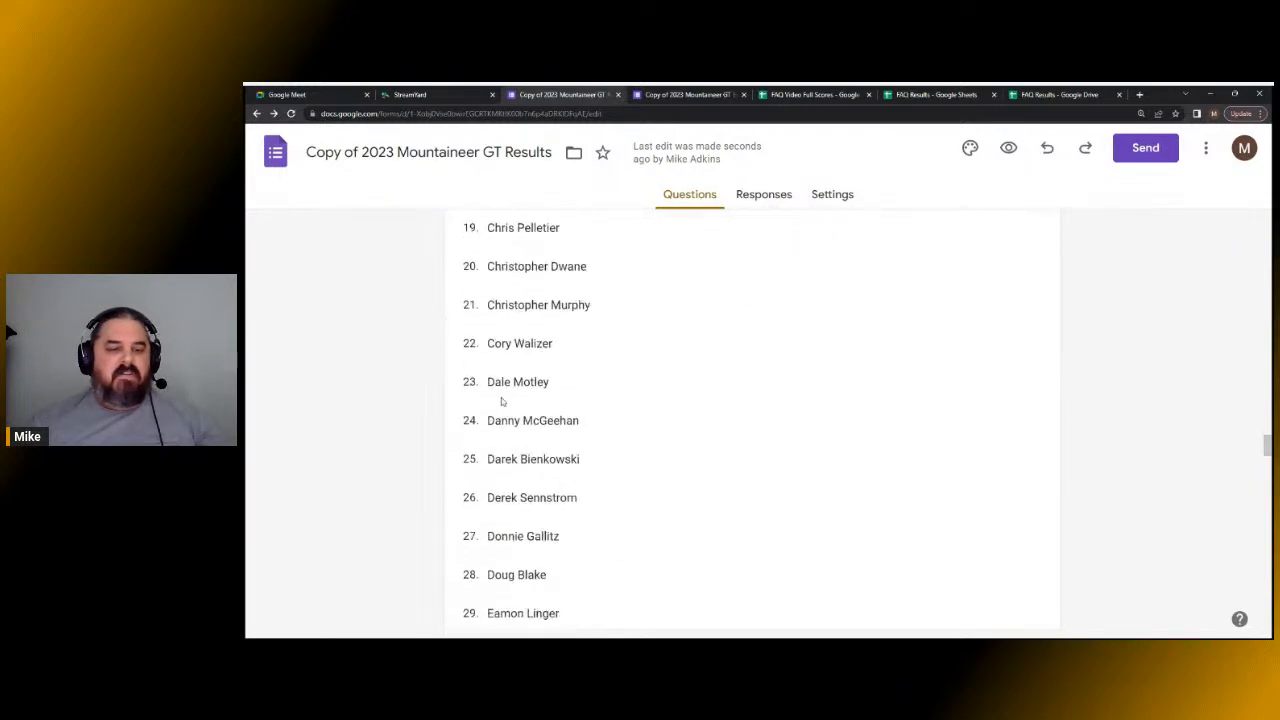
{"action": "scroll", "coordinate": [502, 400], "scroll_direction": "down", "scroll_amount": 9}
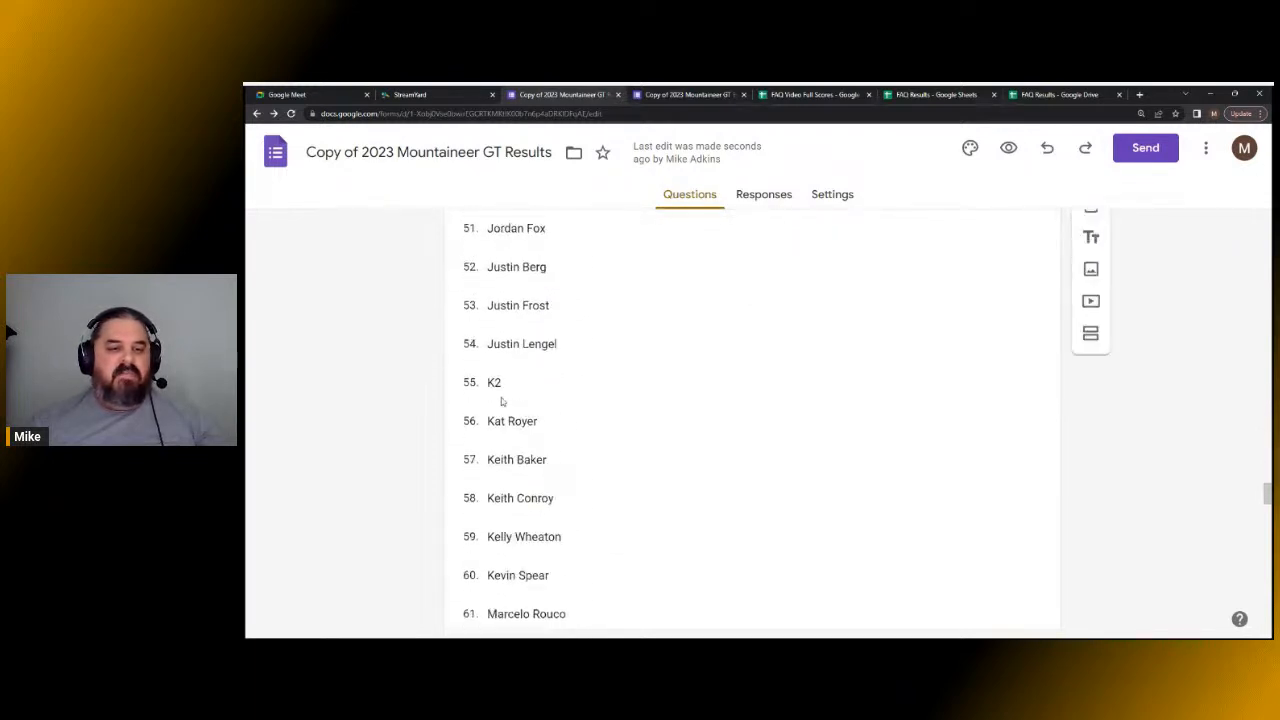
{"action": "scroll", "coordinate": [502, 400], "scroll_direction": "down", "scroll_amount": 11}
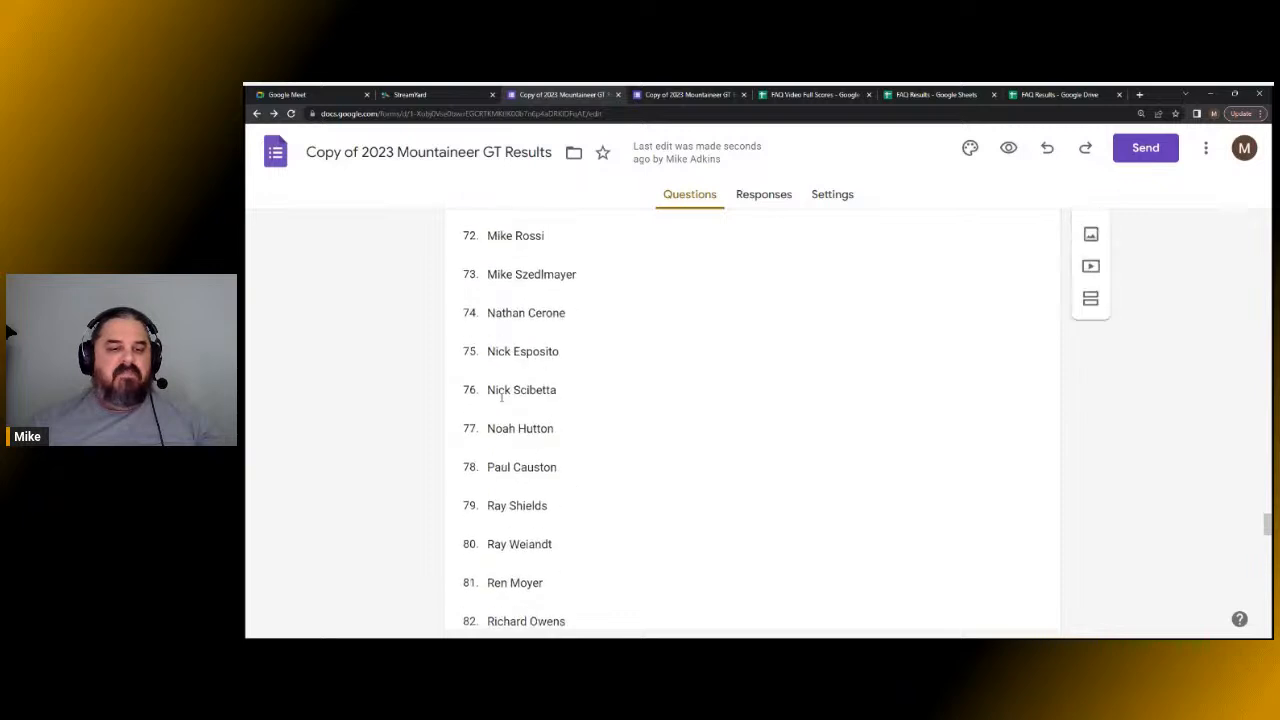
{"action": "scroll", "coordinate": [502, 400], "scroll_direction": "down", "scroll_amount": 5}
{"action": "scroll", "coordinate": [503, 403], "scroll_direction": "up", "scroll_amount": 6}
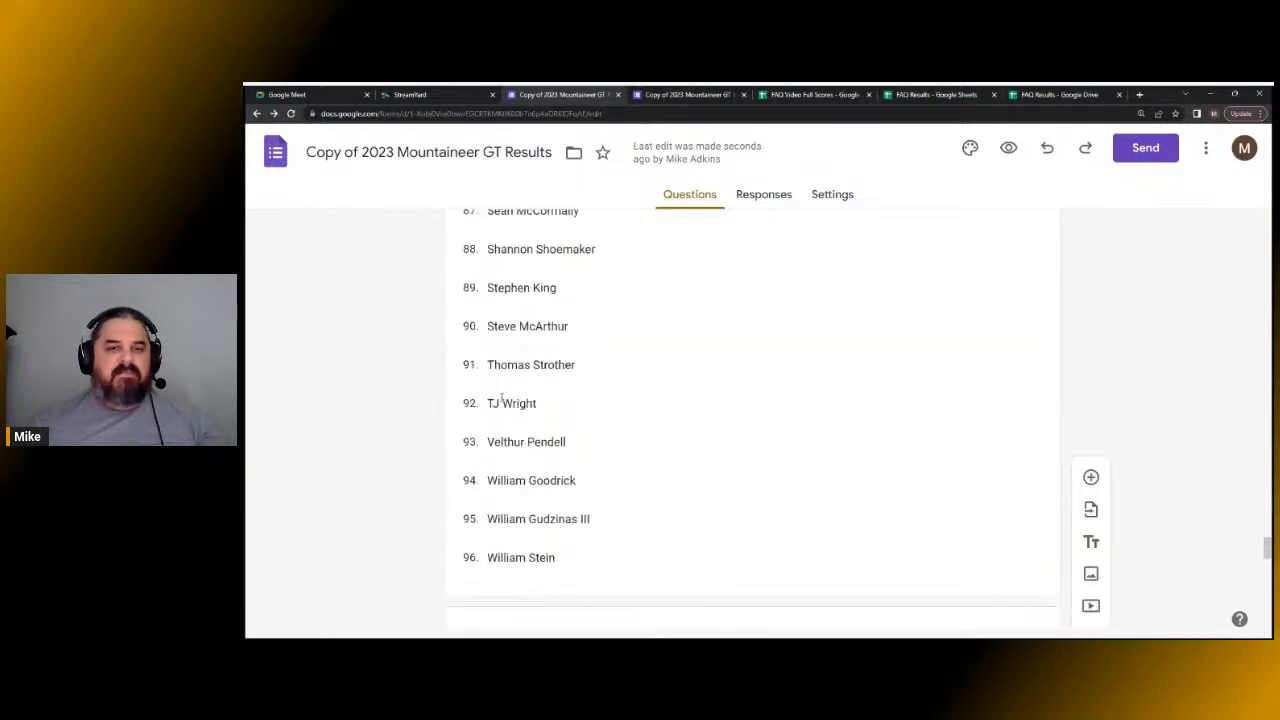
Check the End of Tournament Voting form's alphabetical player lists, then return to the FAQ Video Full Scores roster
{"action": "left_click", "coordinate": [666, 99]}
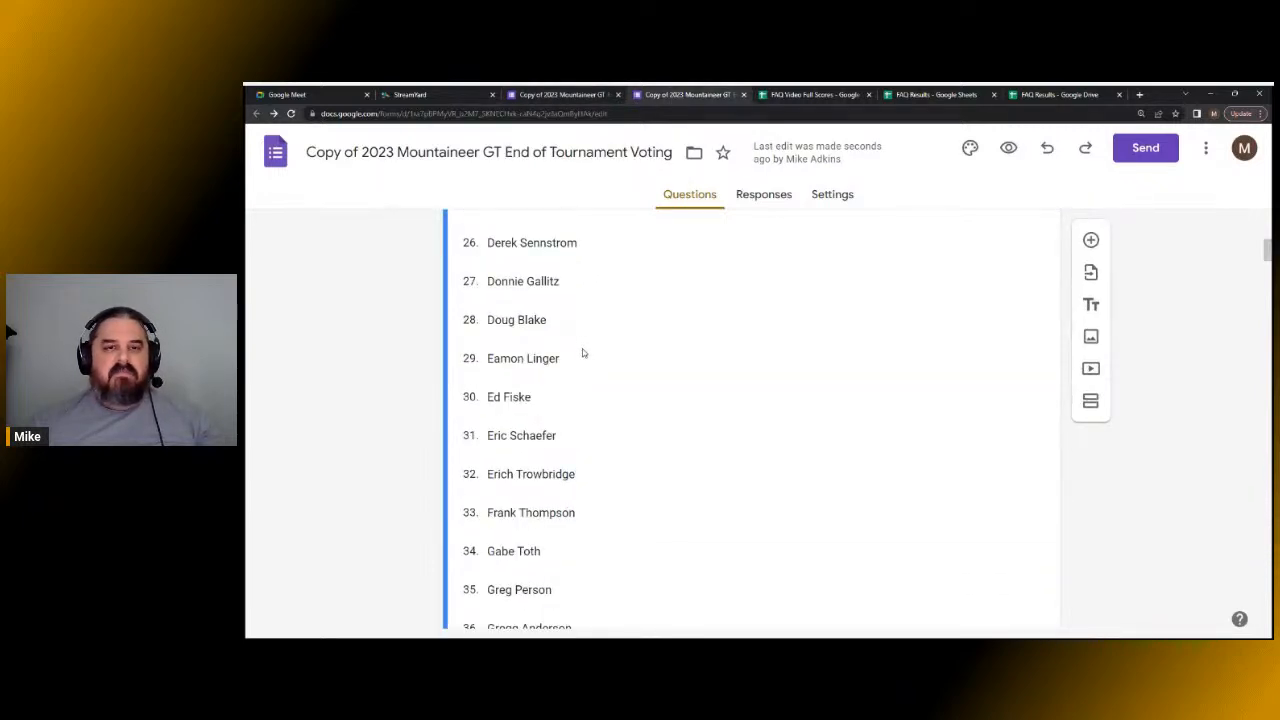
{"action": "scroll", "coordinate": [583, 353], "scroll_direction": "up", "scroll_amount": 12}
{"action": "scroll", "coordinate": [583, 353], "scroll_direction": "down", "scroll_amount": 20}
{"action": "scroll", "coordinate": [582, 347], "scroll_direction": "down", "scroll_amount": 6}
{"action": "scroll", "coordinate": [582, 347], "scroll_direction": "up", "scroll_amount": 20}
{"action": "scroll", "coordinate": [585, 346], "scroll_direction": "down", "scroll_amount": 8}
{"action": "scroll", "coordinate": [588, 344], "scroll_direction": "down", "scroll_amount": 18}
{"action": "scroll", "coordinate": [588, 344], "scroll_direction": "down", "scroll_amount": 17}
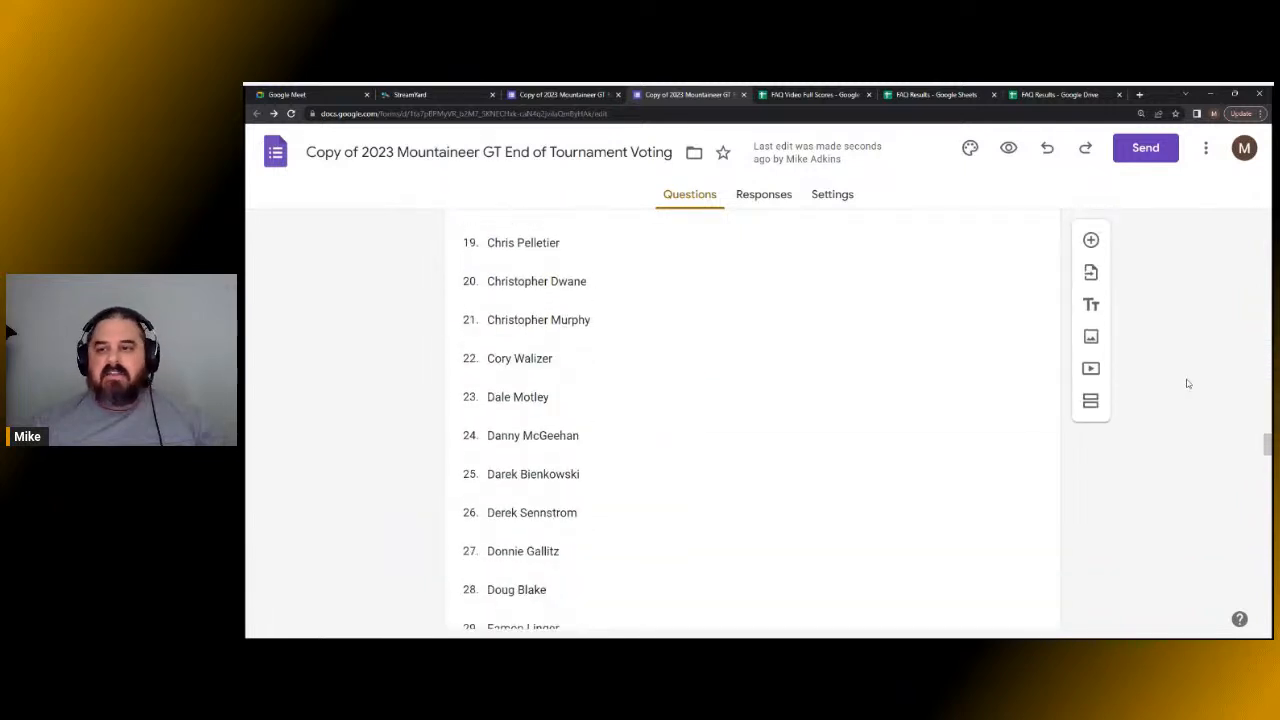
{"action": "left_click_drag", "start_coordinate": [1268, 444], "coordinate": [1266, 212]}
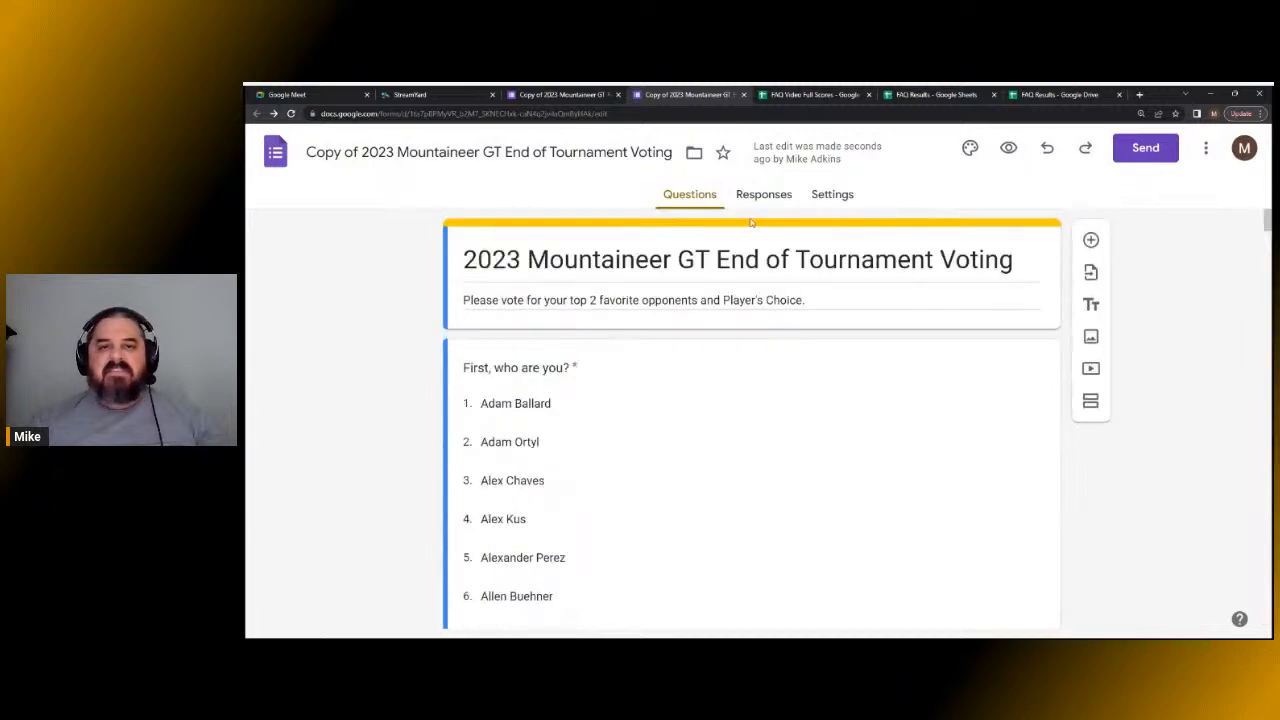
{"action": "left_click", "coordinate": [815, 94]}
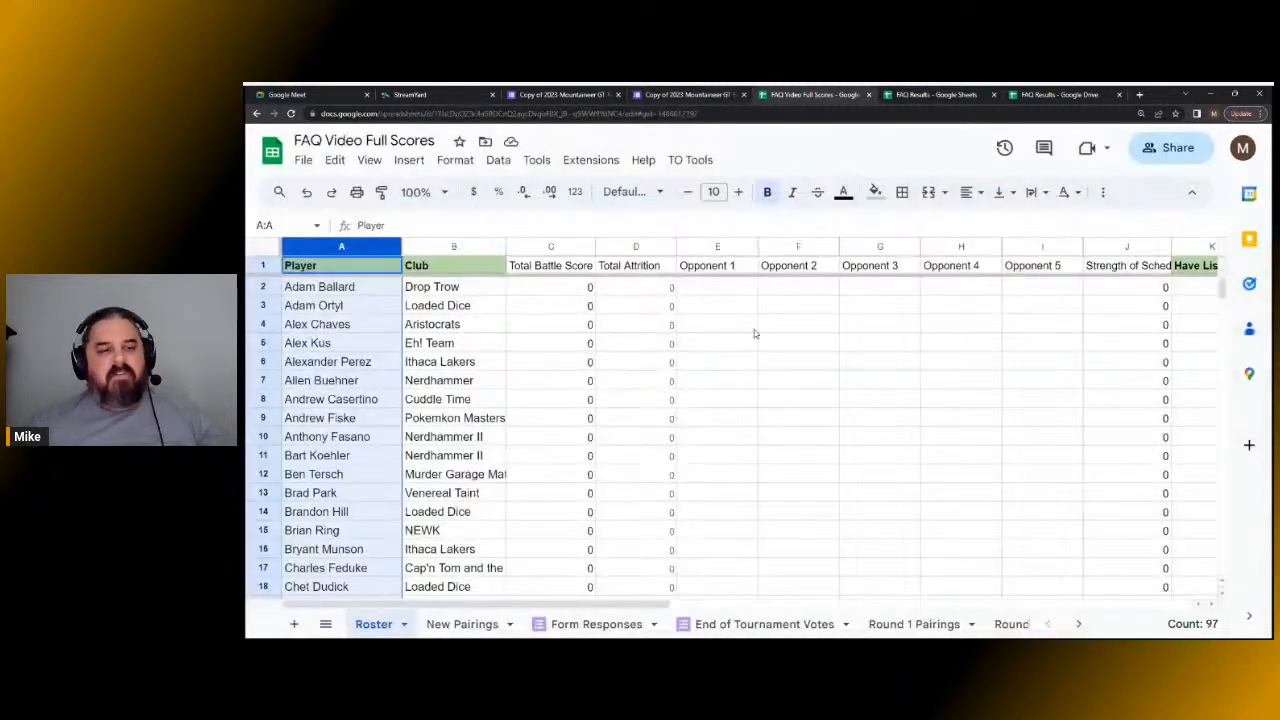
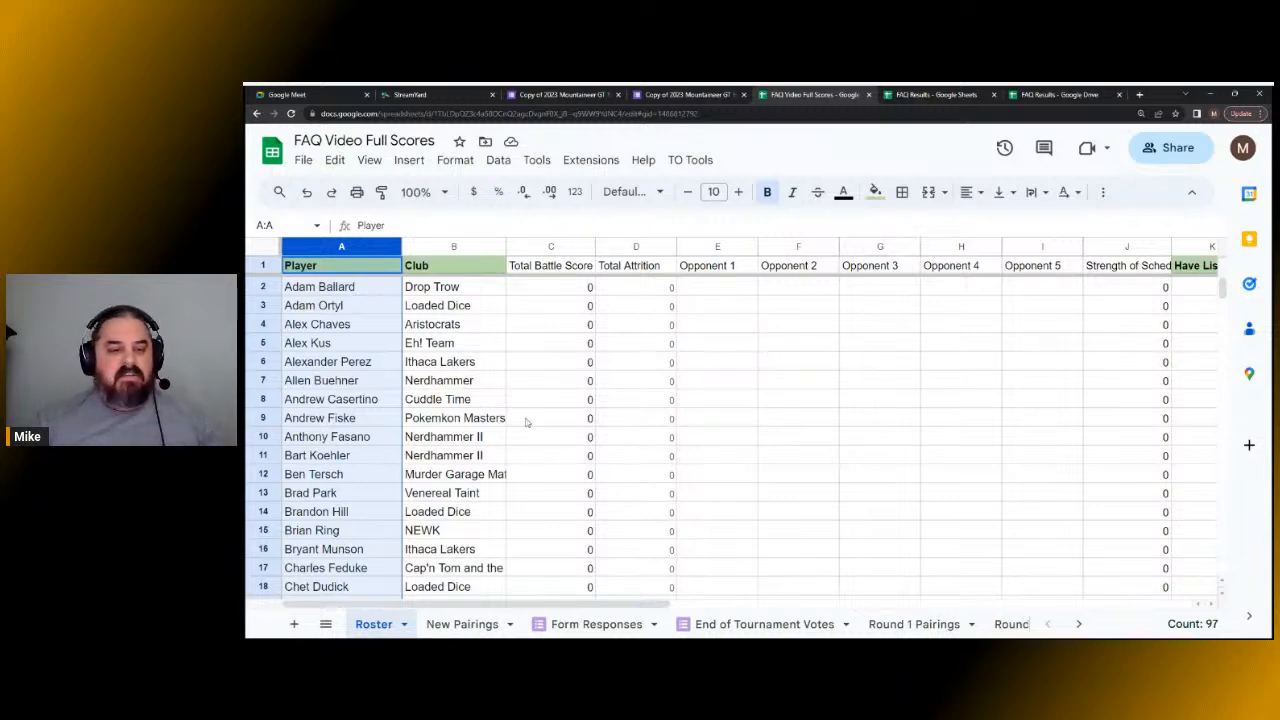
Run TO Tools > Generate Pairings with No for club immunity and view the New Pairings sheet
{"action": "left_click", "coordinate": [688, 162]}
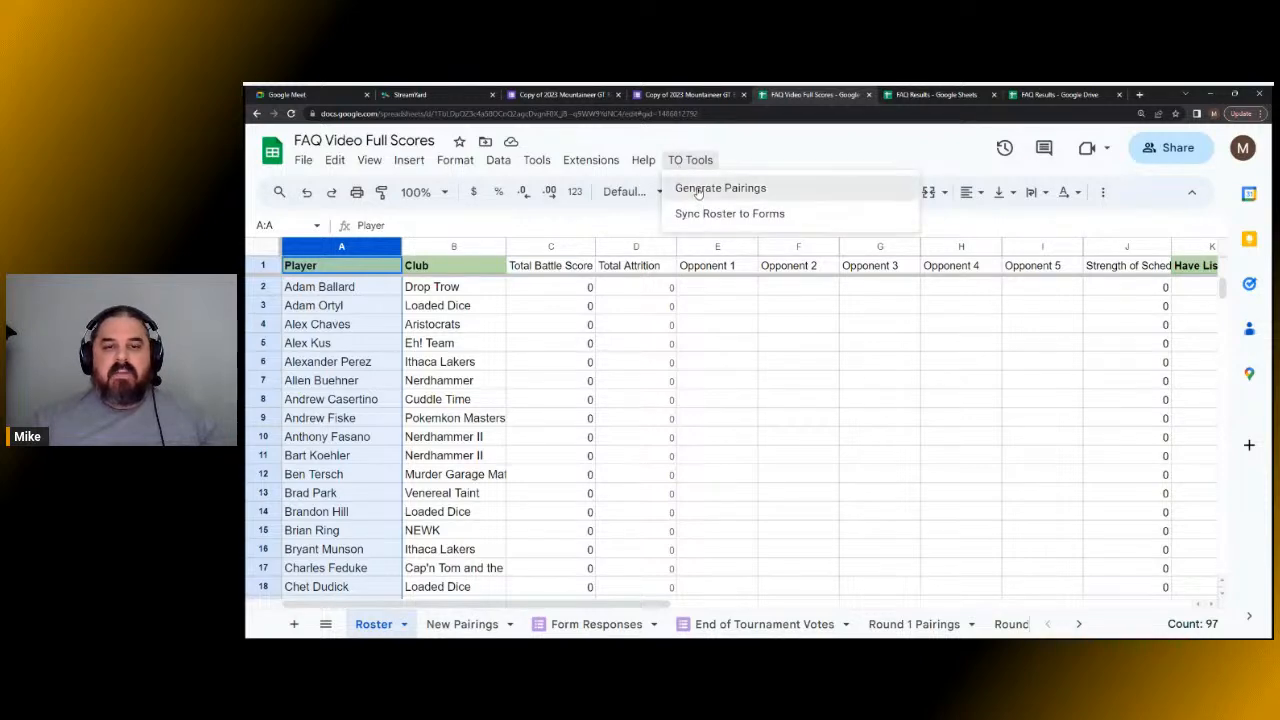
{"action": "left_click", "coordinate": [698, 190]}
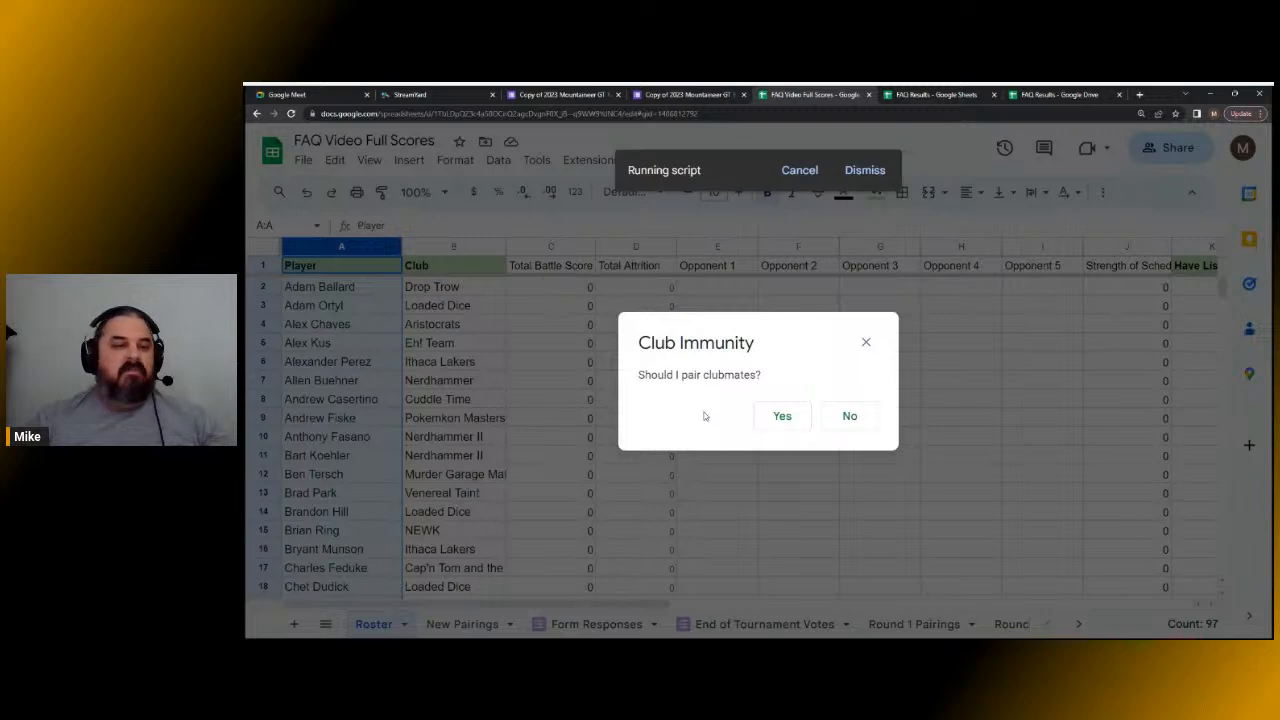
{"action": "left_click", "coordinate": [850, 418]}
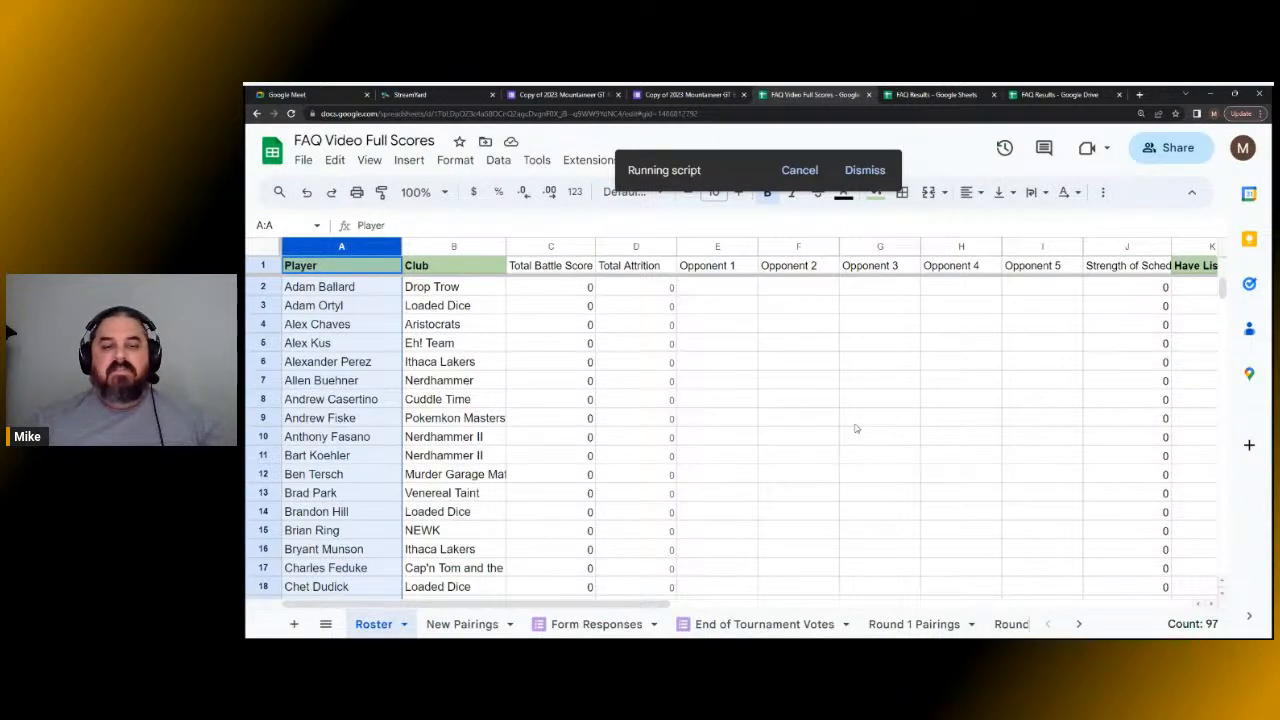
{"action": "left_click", "coordinate": [463, 624]}
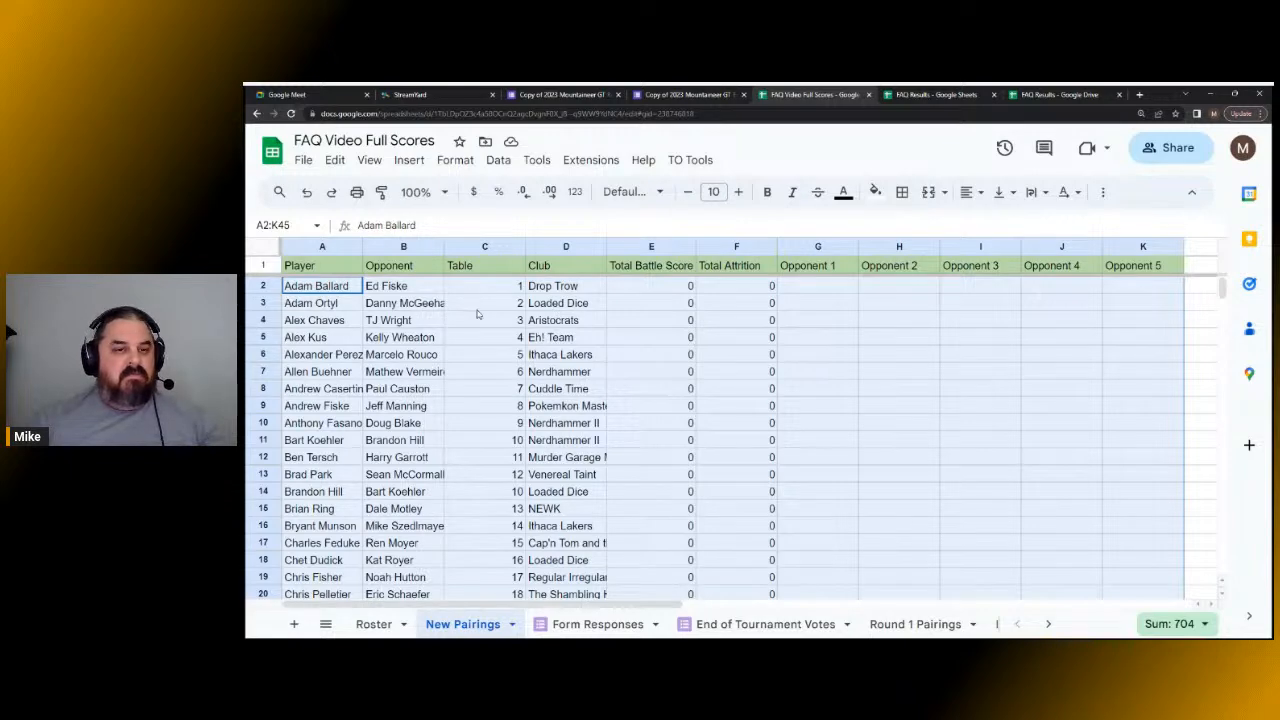
Sort New Pairings A to Z by the Table column and scroll through tables 1 to 48
{"action": "scroll", "coordinate": [477, 314], "scroll_direction": "down", "scroll_amount": 5}
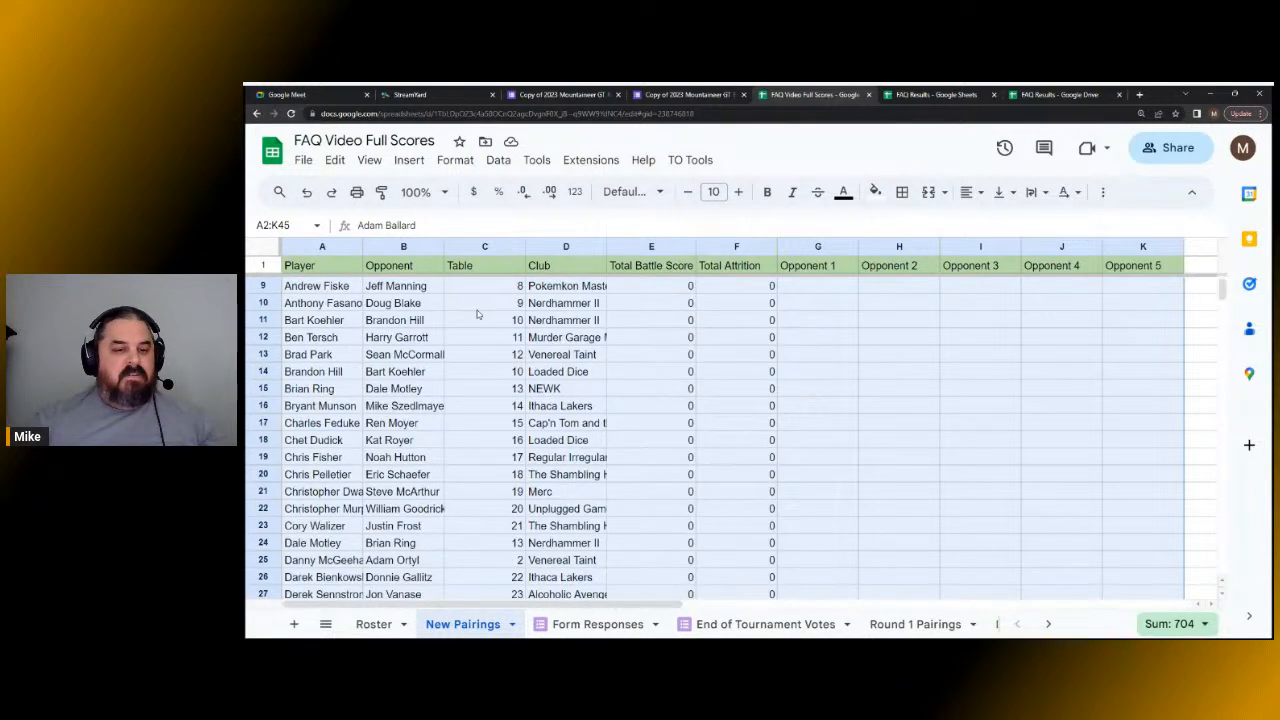
{"action": "scroll", "coordinate": [477, 314], "scroll_direction": "up", "scroll_amount": 5}
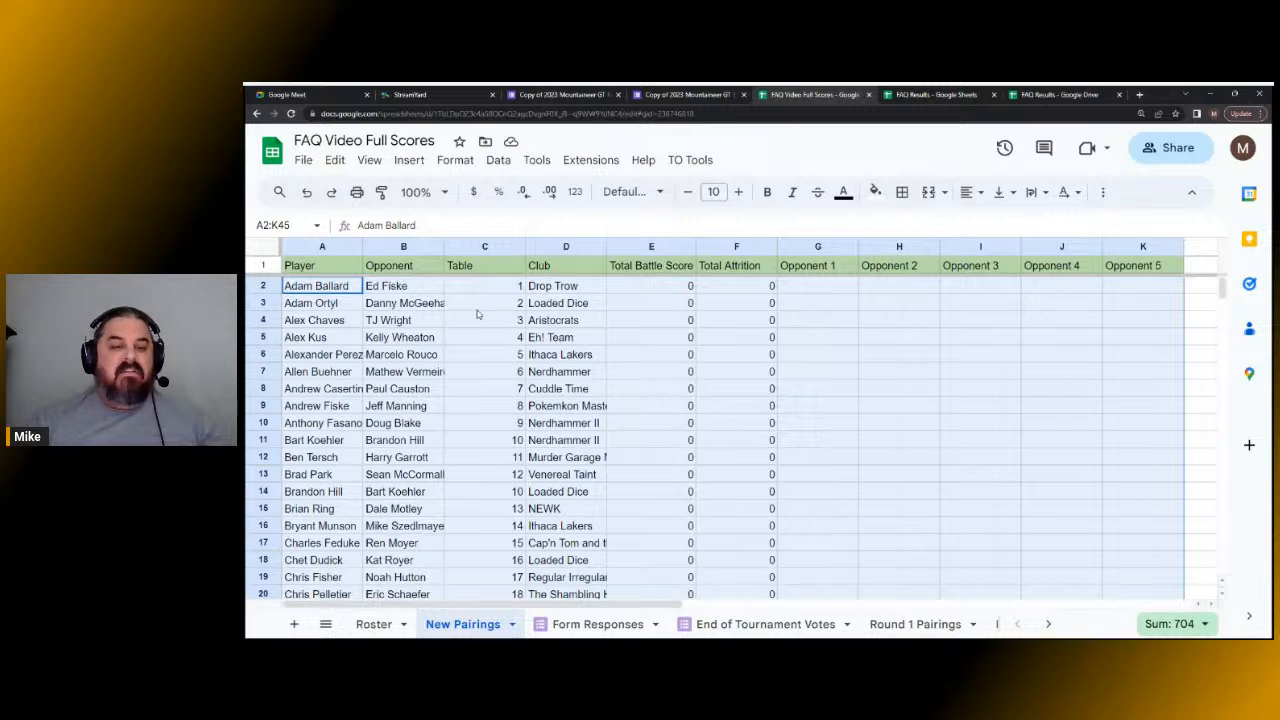
{"action": "right_click", "coordinate": [512, 251]}
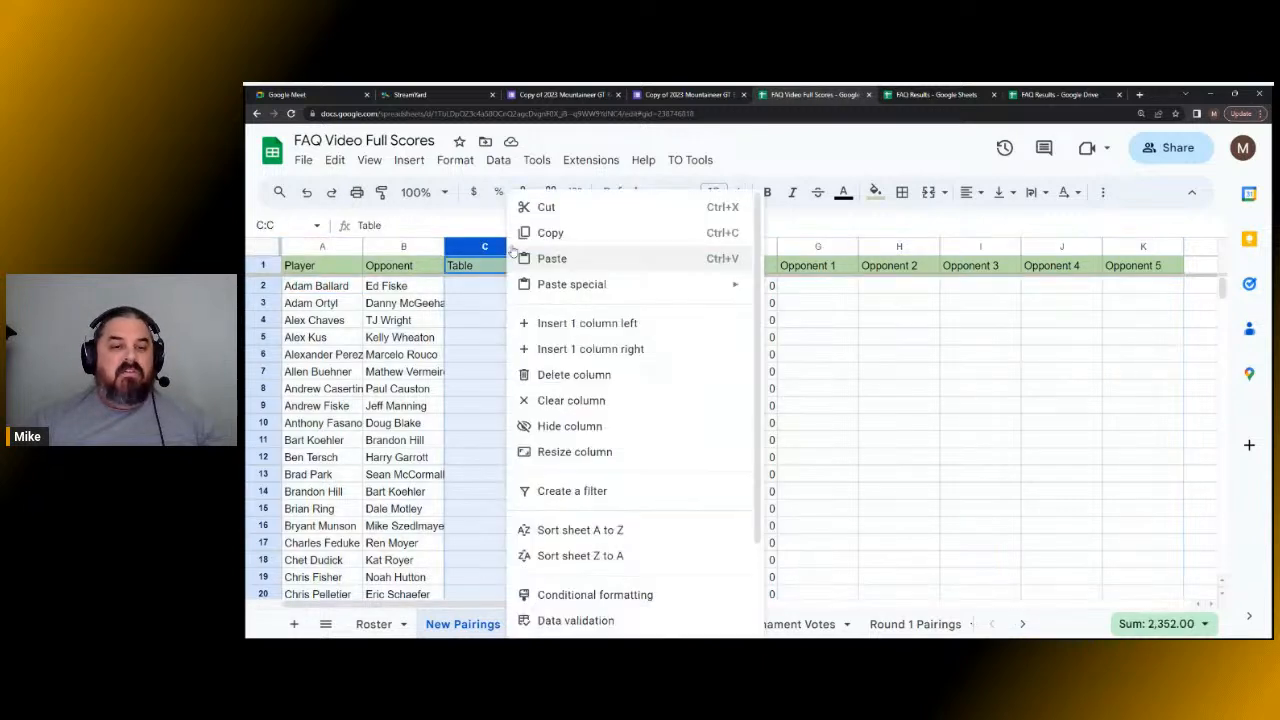
{"action": "left_click", "coordinate": [579, 530]}
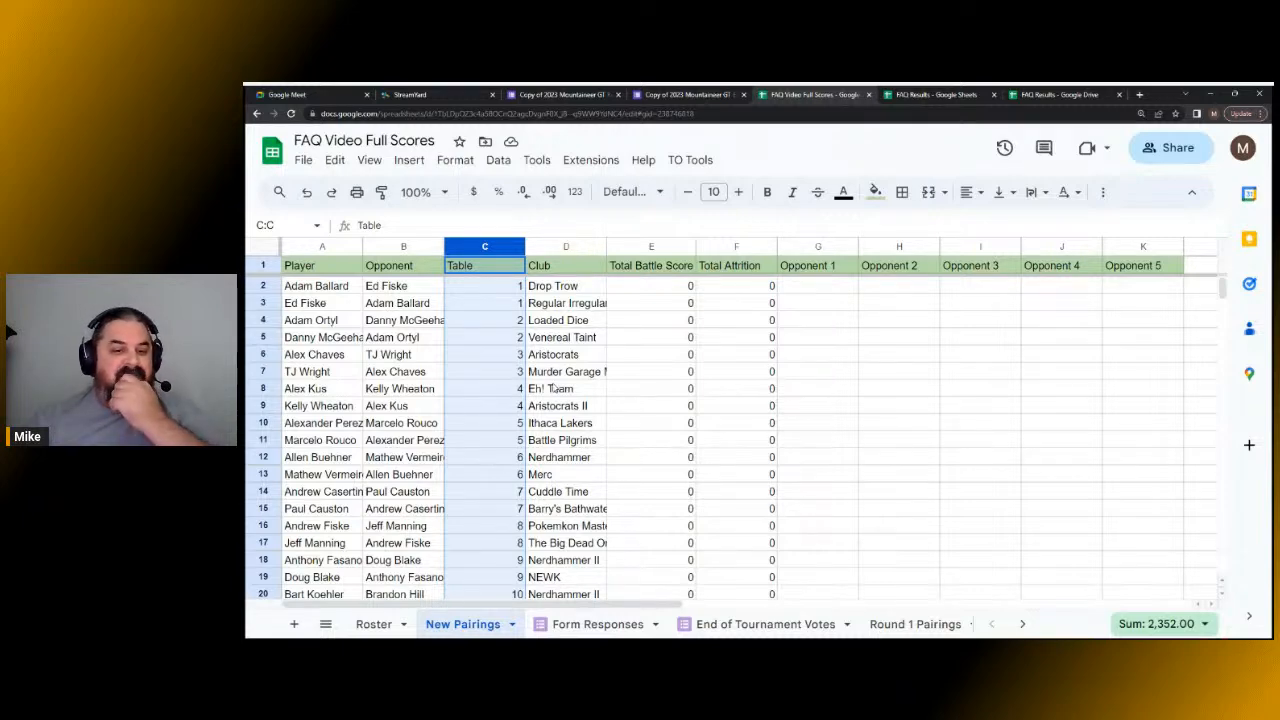
{"action": "scroll", "coordinate": [486, 416], "scroll_direction": "down", "scroll_amount": 9}
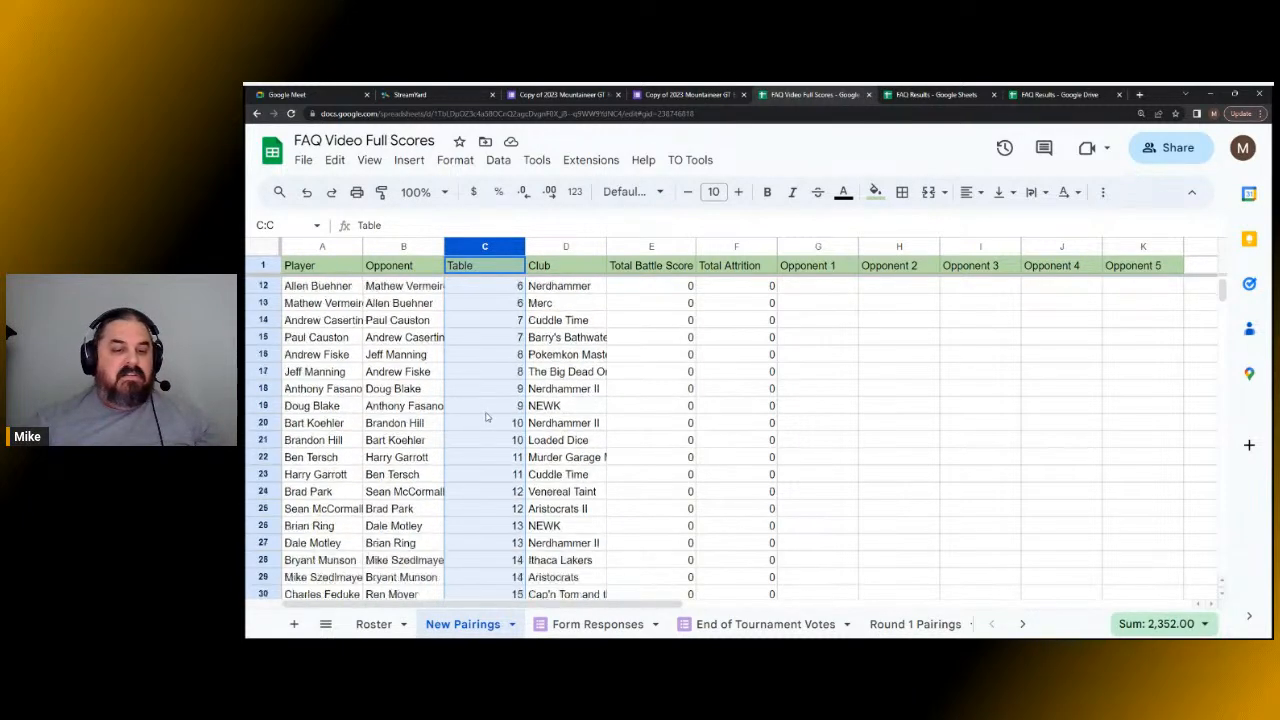
{"action": "scroll", "coordinate": [486, 416], "scroll_direction": "down", "scroll_amount": 15}
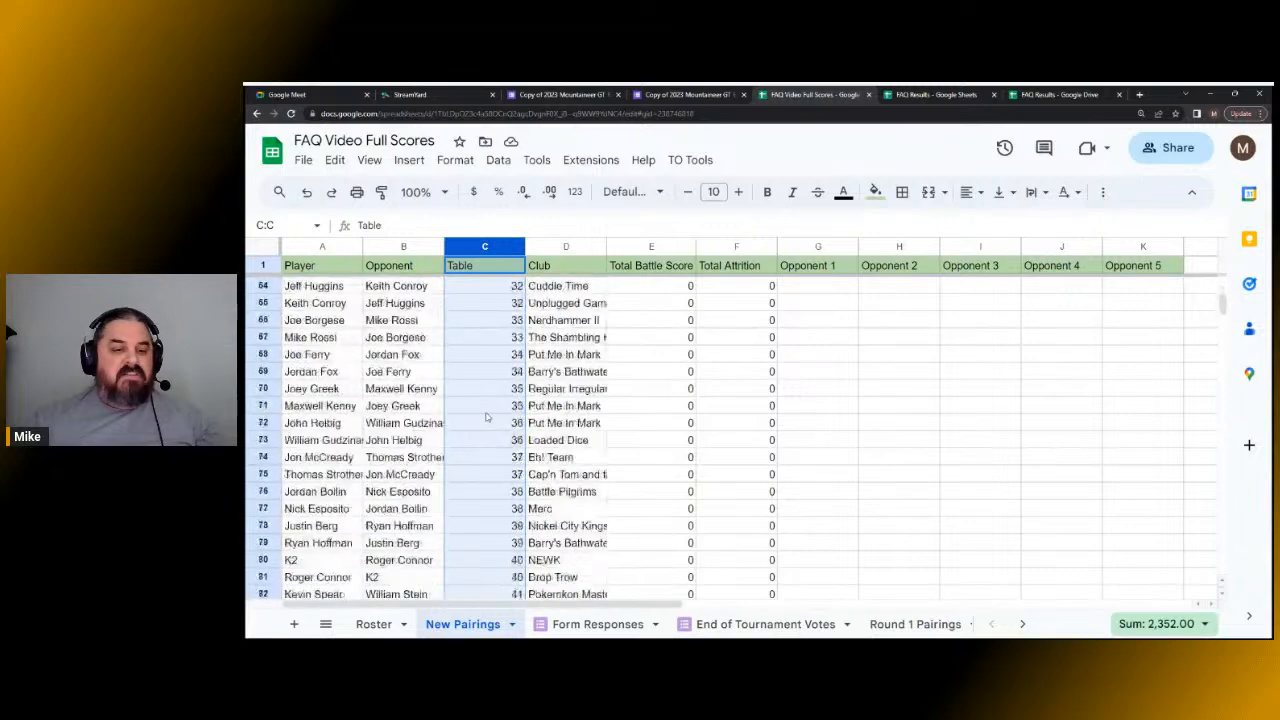
{"action": "scroll", "coordinate": [486, 416], "scroll_direction": "down", "scroll_amount": 4}
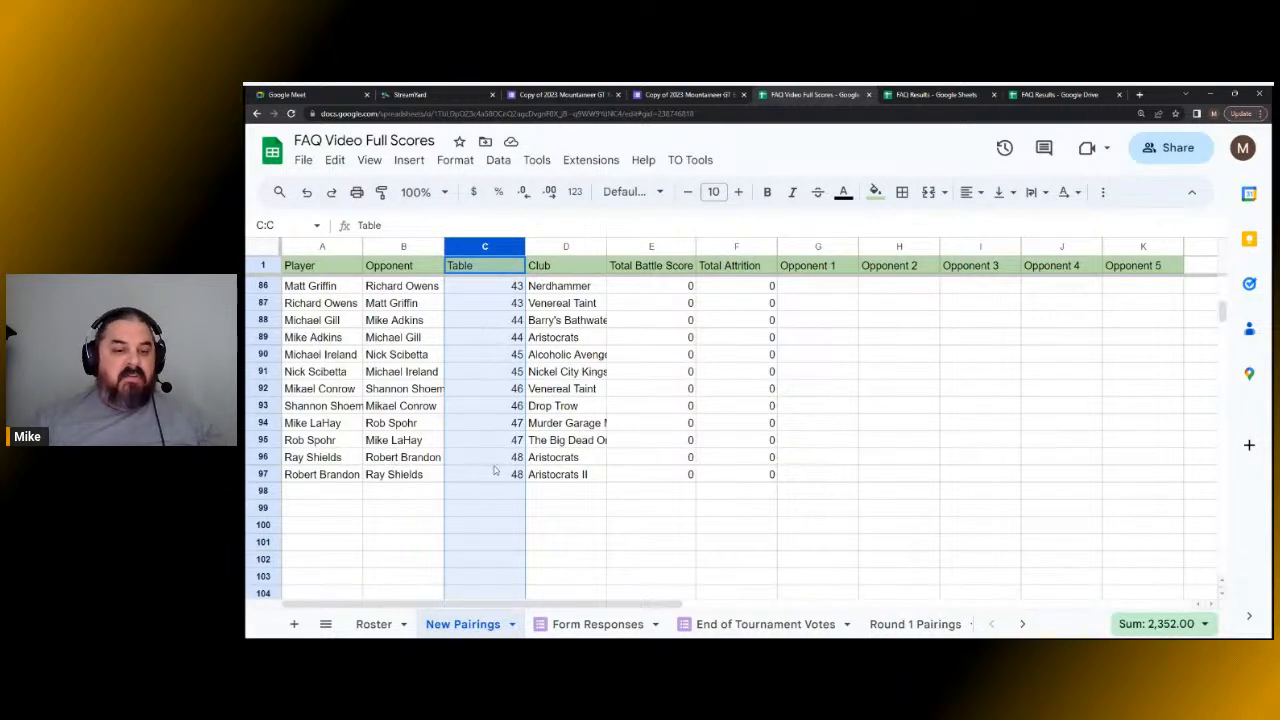
{"action": "scroll", "coordinate": [470, 427], "scroll_direction": "up", "scroll_amount": 8}
{"action": "scroll", "coordinate": [470, 427], "scroll_direction": "up", "scroll_amount": 20}
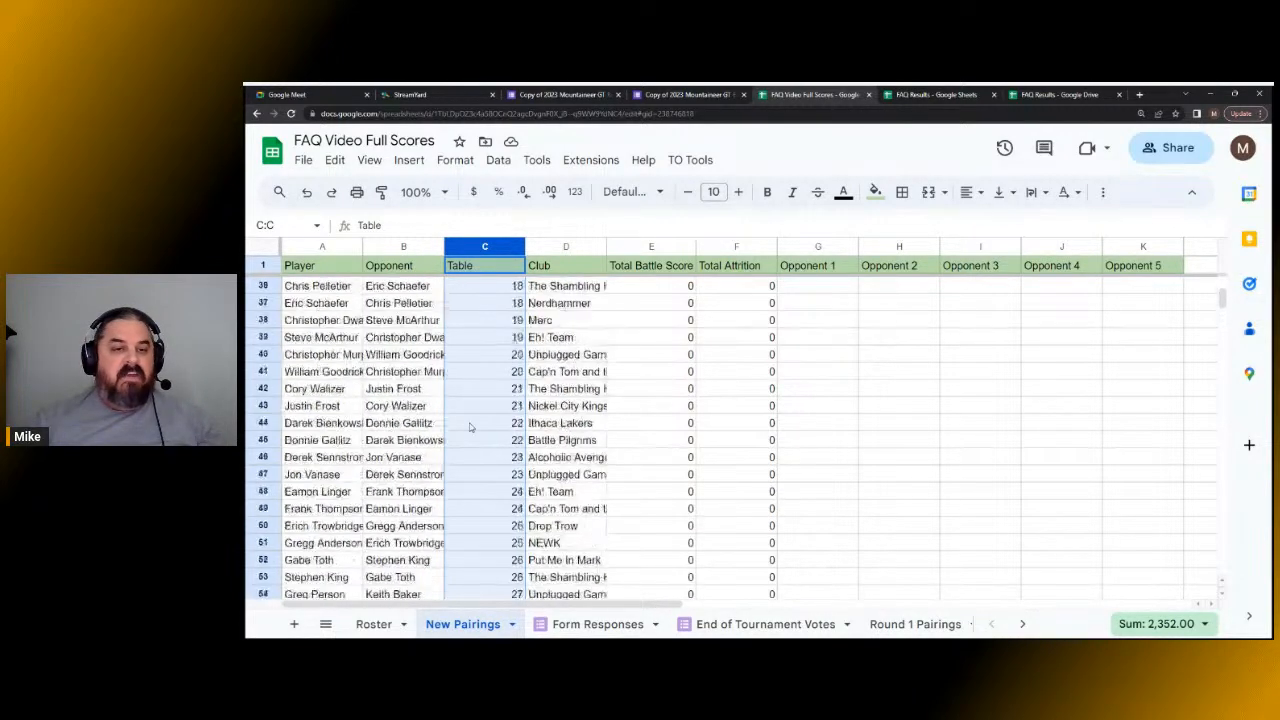
{"action": "left_click", "coordinate": [336, 247]}
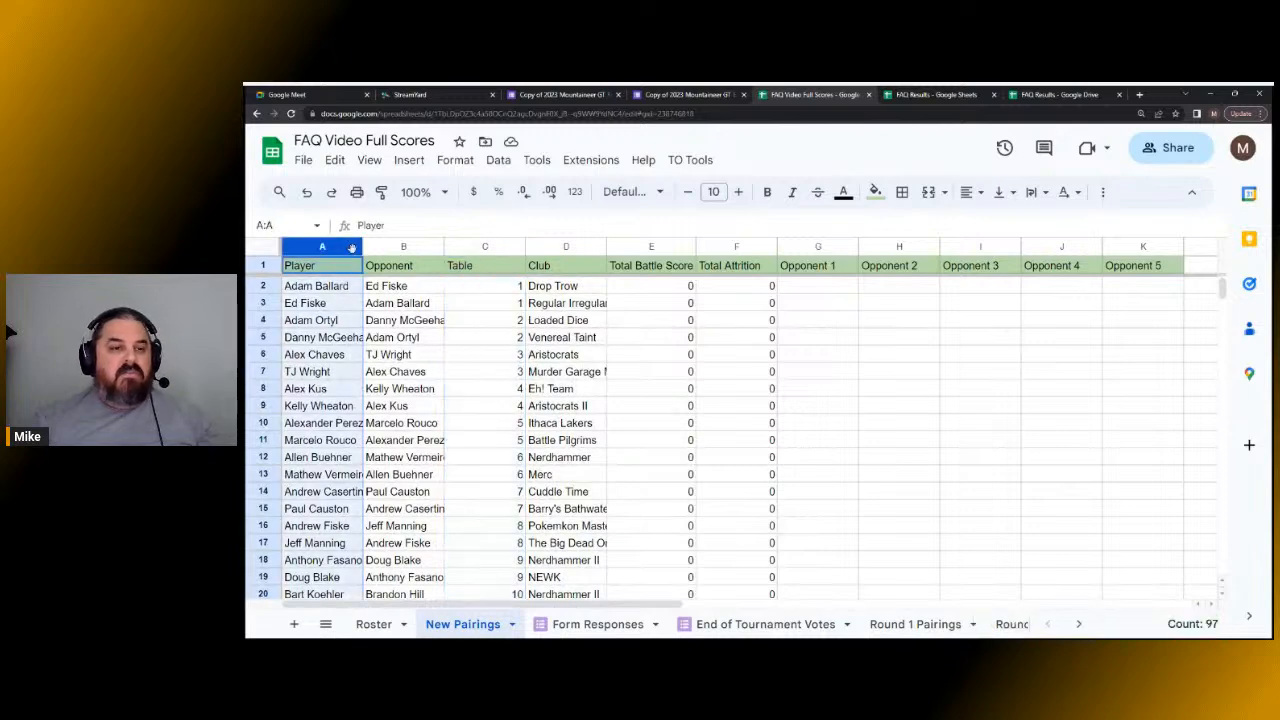
Re-sort New Pairings A to Z by Player and glance at the Round 1 Pairings sheet
{"action": "right_click", "coordinate": [346, 249]}
{"action": "left_click", "coordinate": [399, 532]}
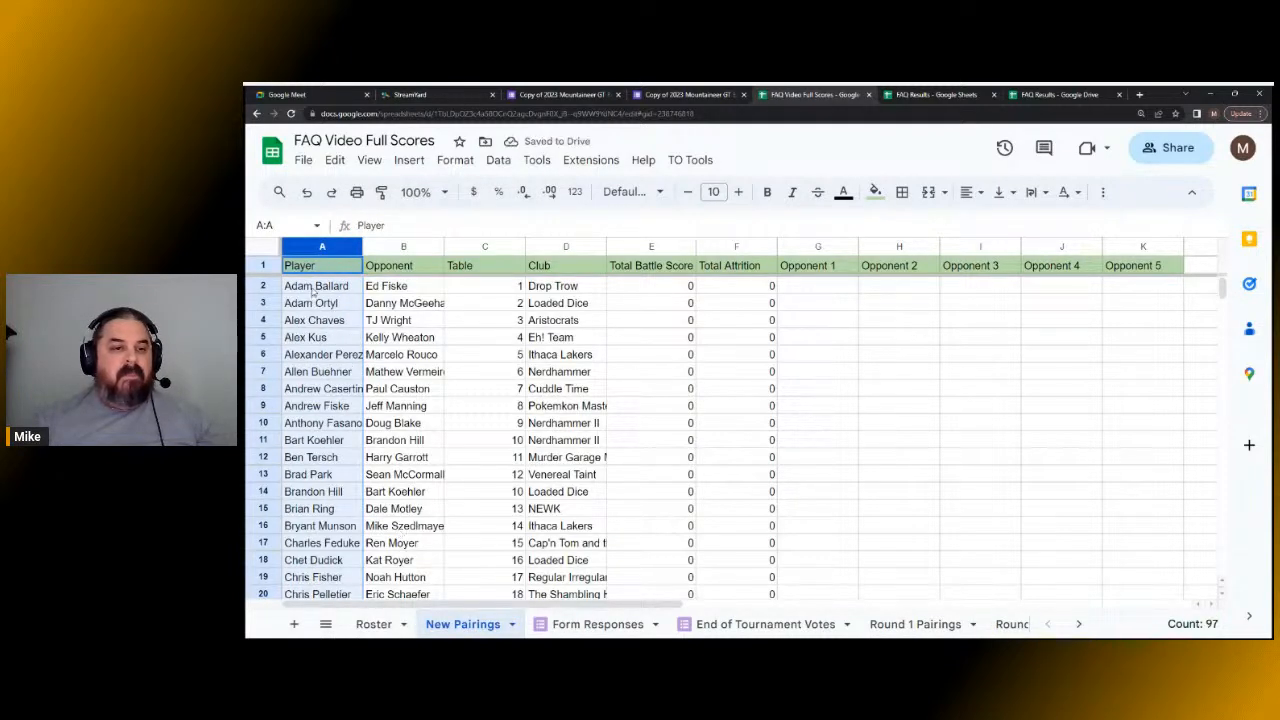
{"action": "key", "text": "Down"}
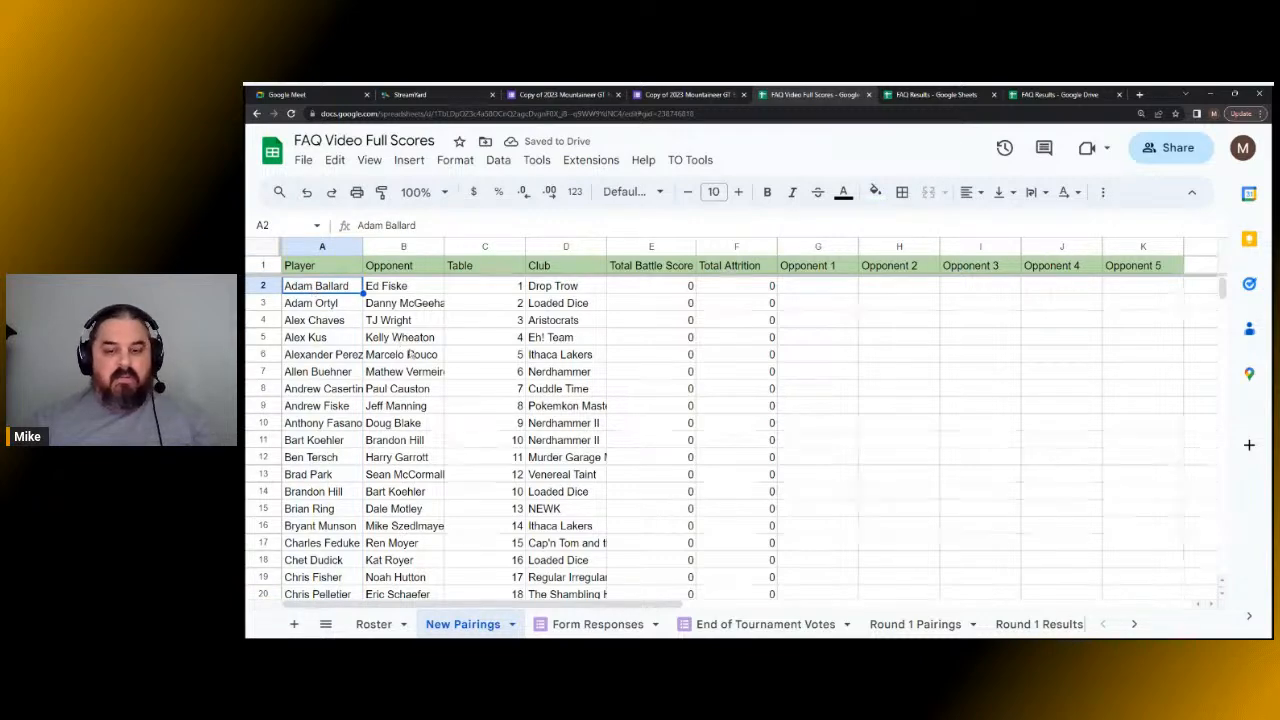
{"action": "left_click", "coordinate": [920, 625]}
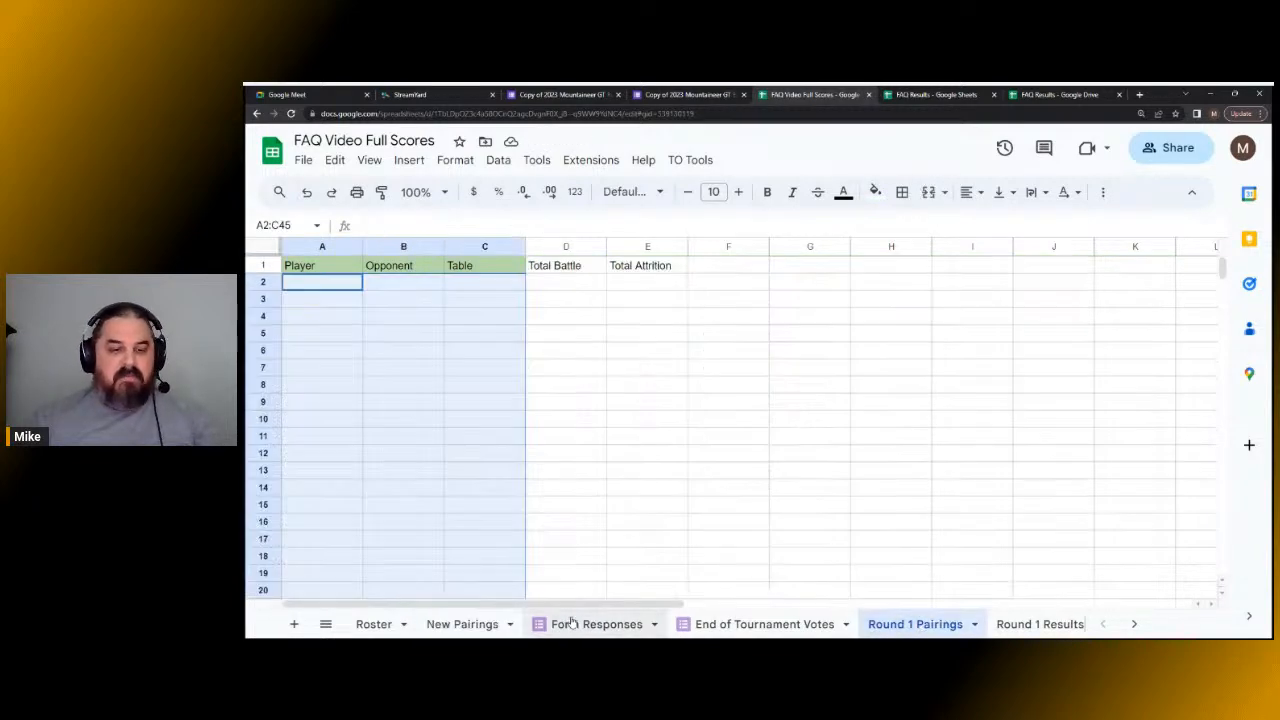
{"action": "left_click", "coordinate": [470, 625]}
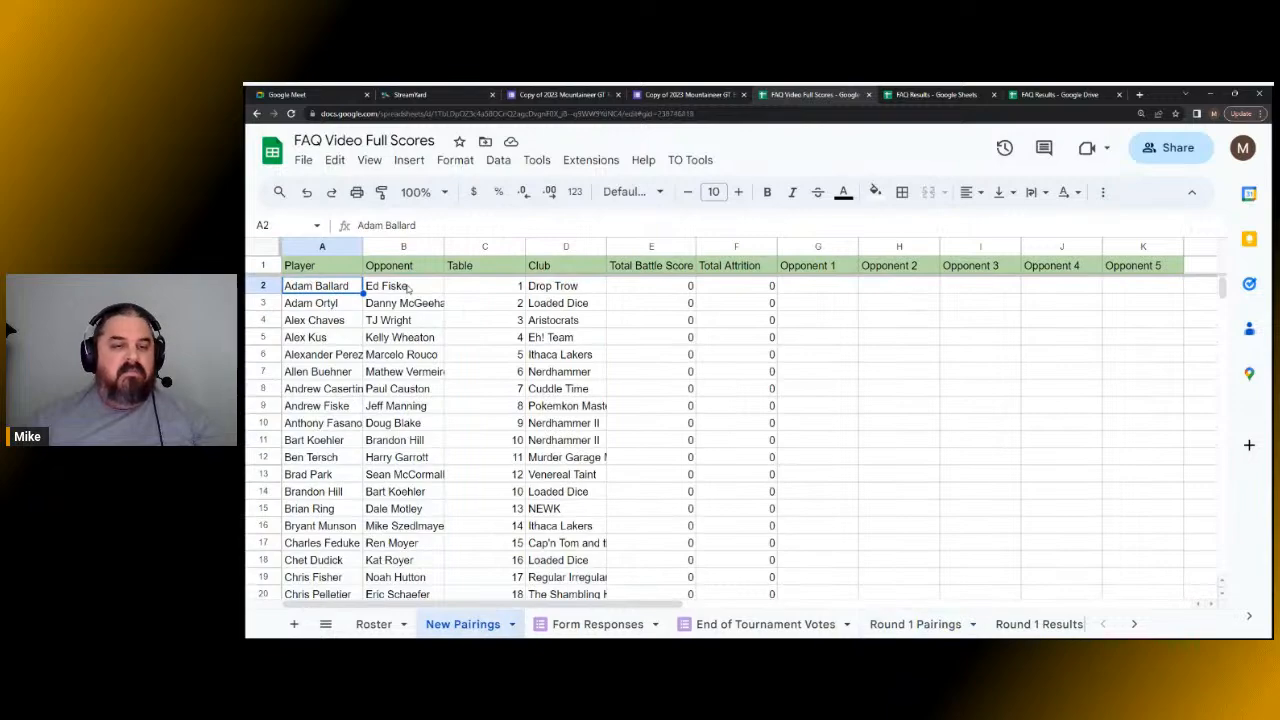
Copy the player, opponent and table columns (A2:C97) into Round 1 Pairings at A2
{"action": "scroll", "coordinate": [490, 498], "scroll_direction": "down", "scroll_amount": 3}
{"action": "scroll", "coordinate": [490, 498], "scroll_direction": "down", "scroll_amount": 20}
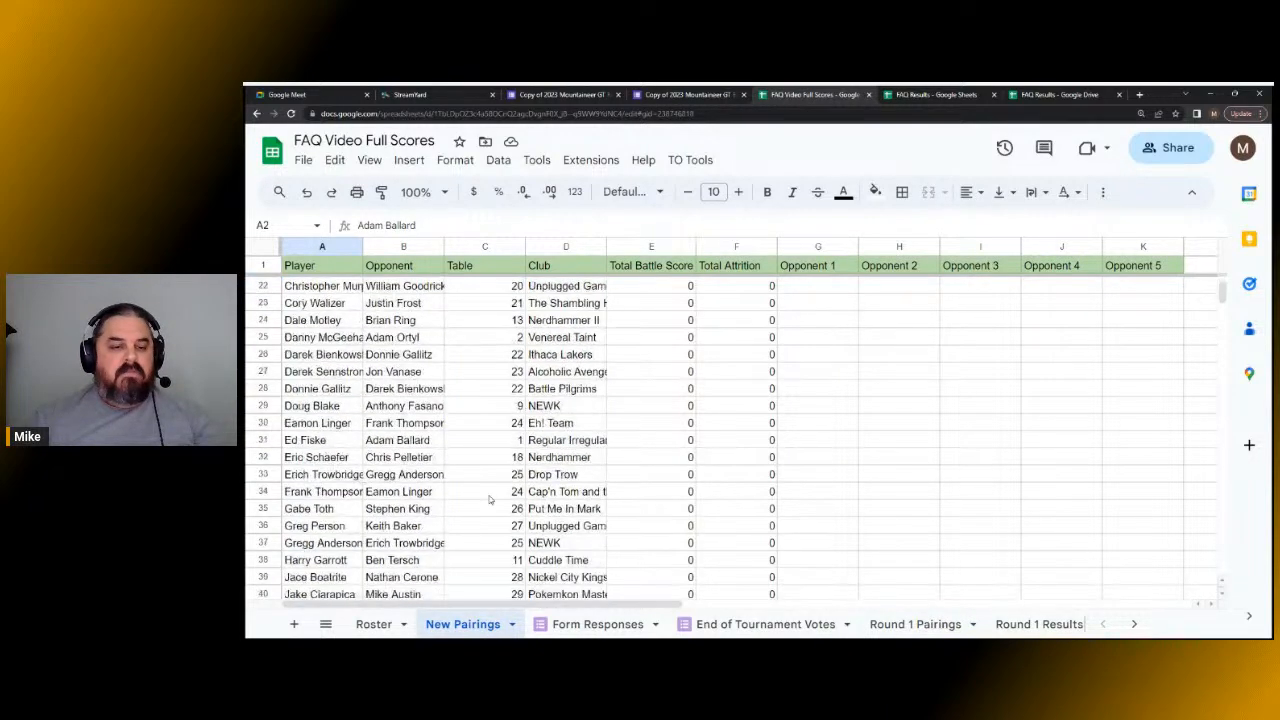
{"action": "scroll", "coordinate": [490, 498], "scroll_direction": "down", "scroll_amount": 6}
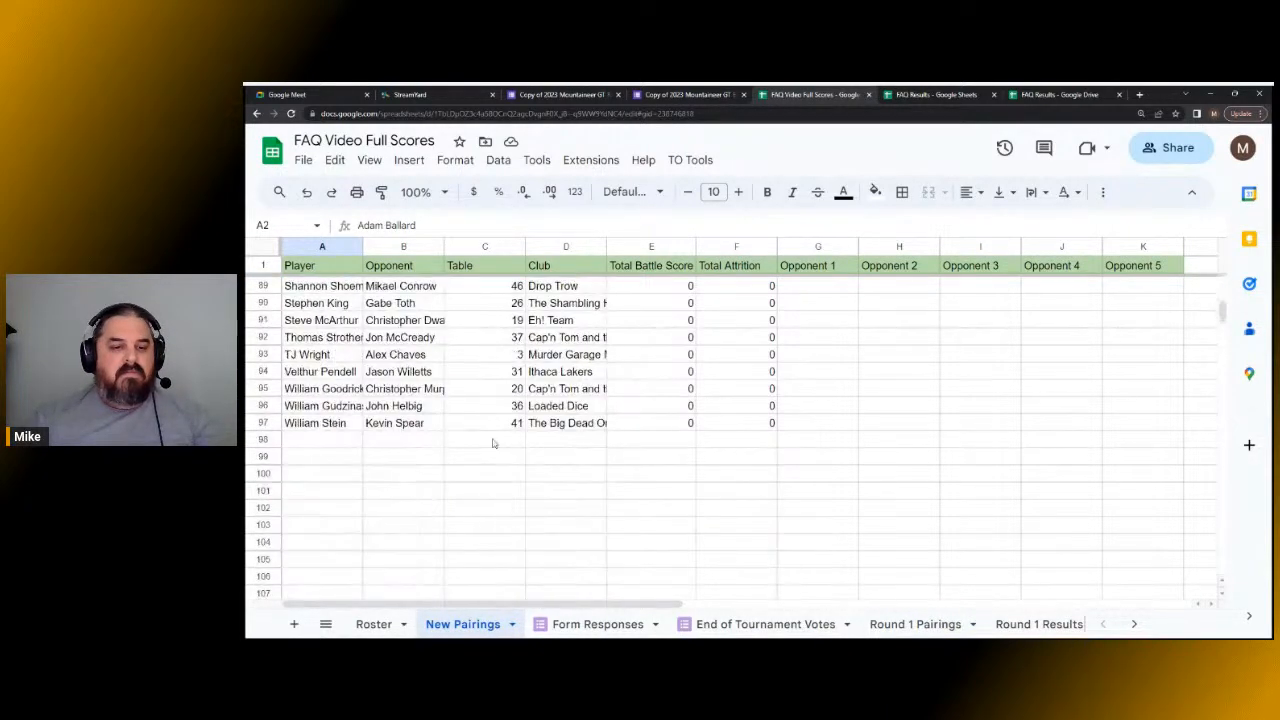
{"action": "left_click", "coordinate": [496, 420], "text": "shift"}
{"action": "key", "text": "ctrl+c"}
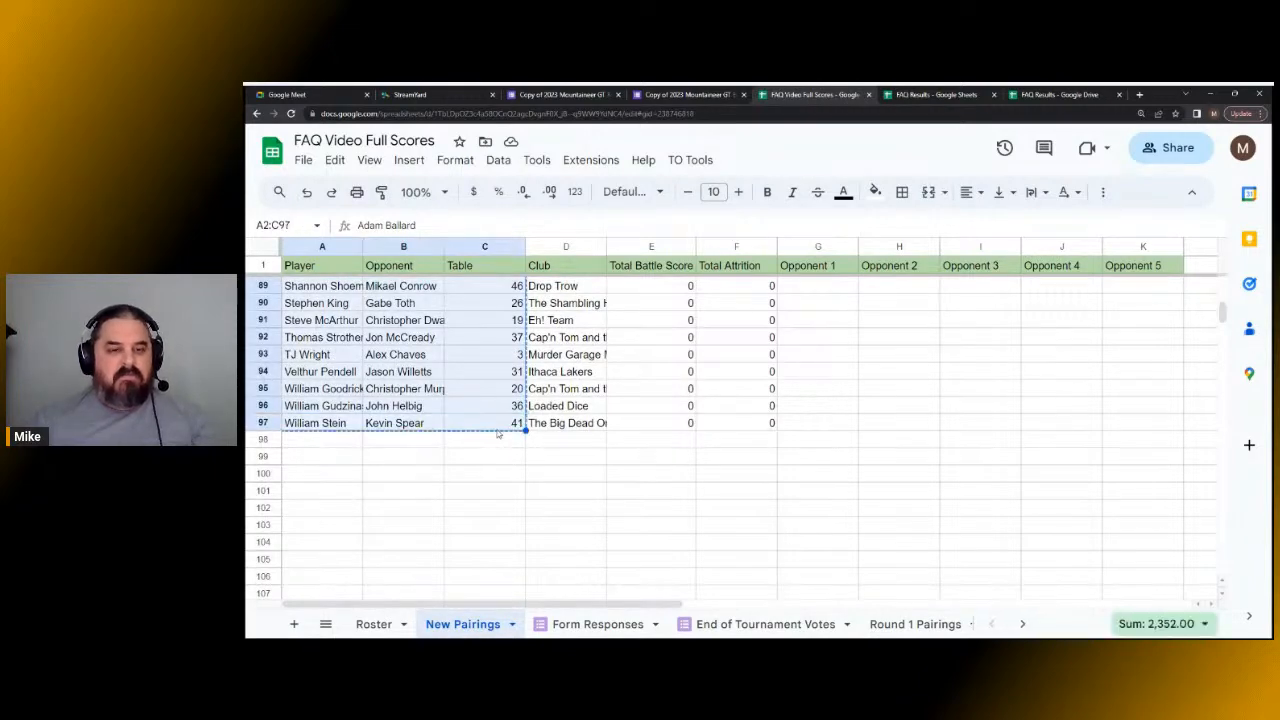
{"action": "left_click", "coordinate": [897, 624]}
{"action": "left_click", "coordinate": [317, 287]}
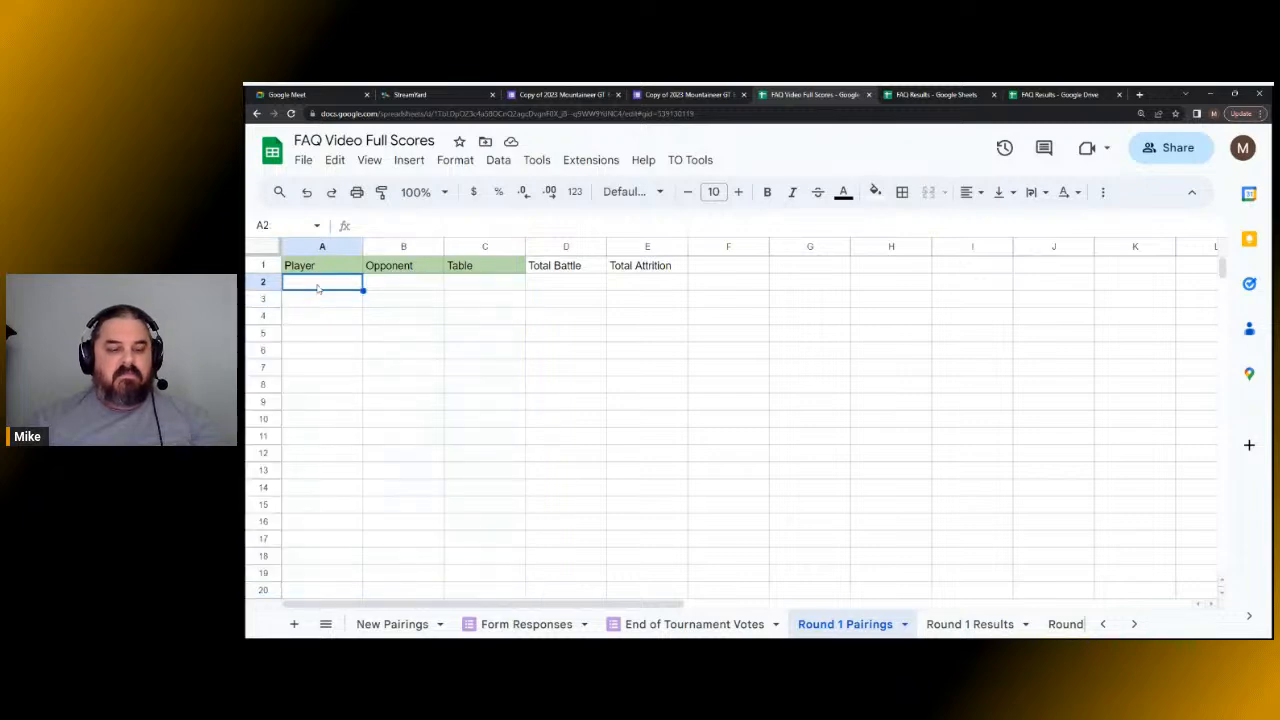
{"action": "key", "text": "ctrl+v"}
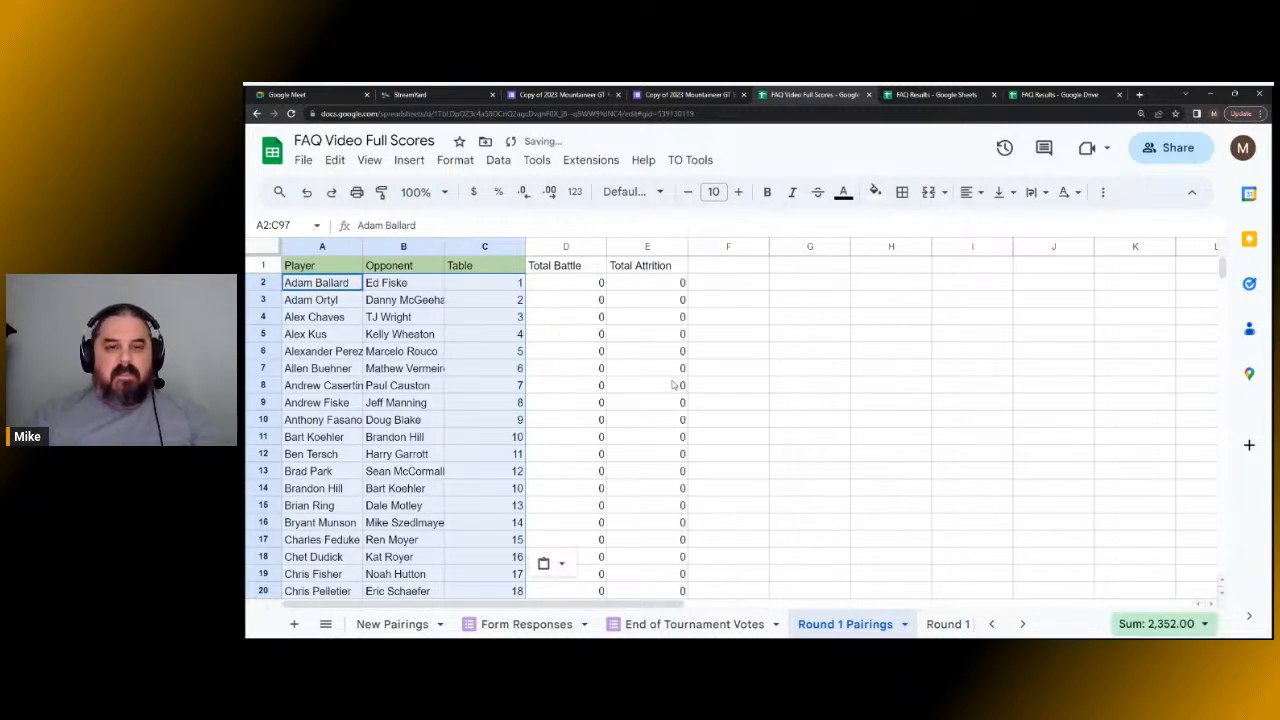
{"action": "left_click", "coordinate": [1045, 95]}
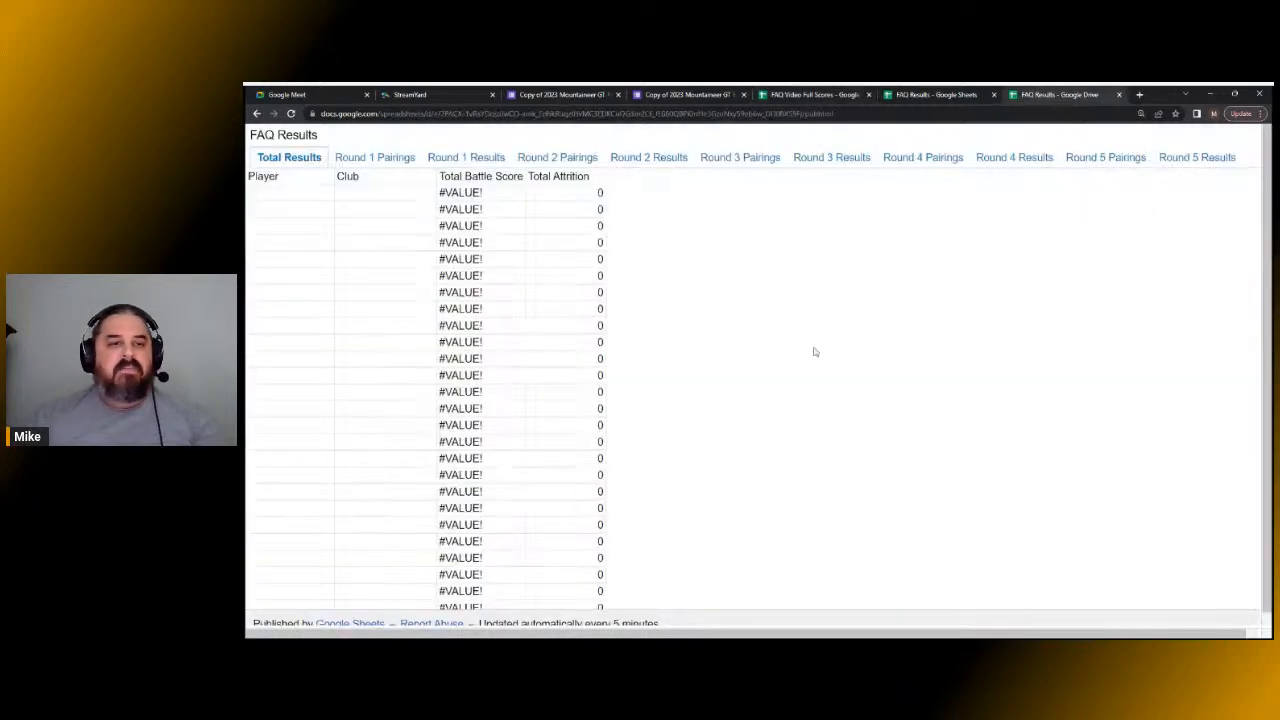
Reload the published FAQ Results page and confirm Total Results and Round 1 Pairings show the new pairings
{"action": "left_click", "coordinate": [383, 157]}
{"action": "left_click", "coordinate": [290, 115]}
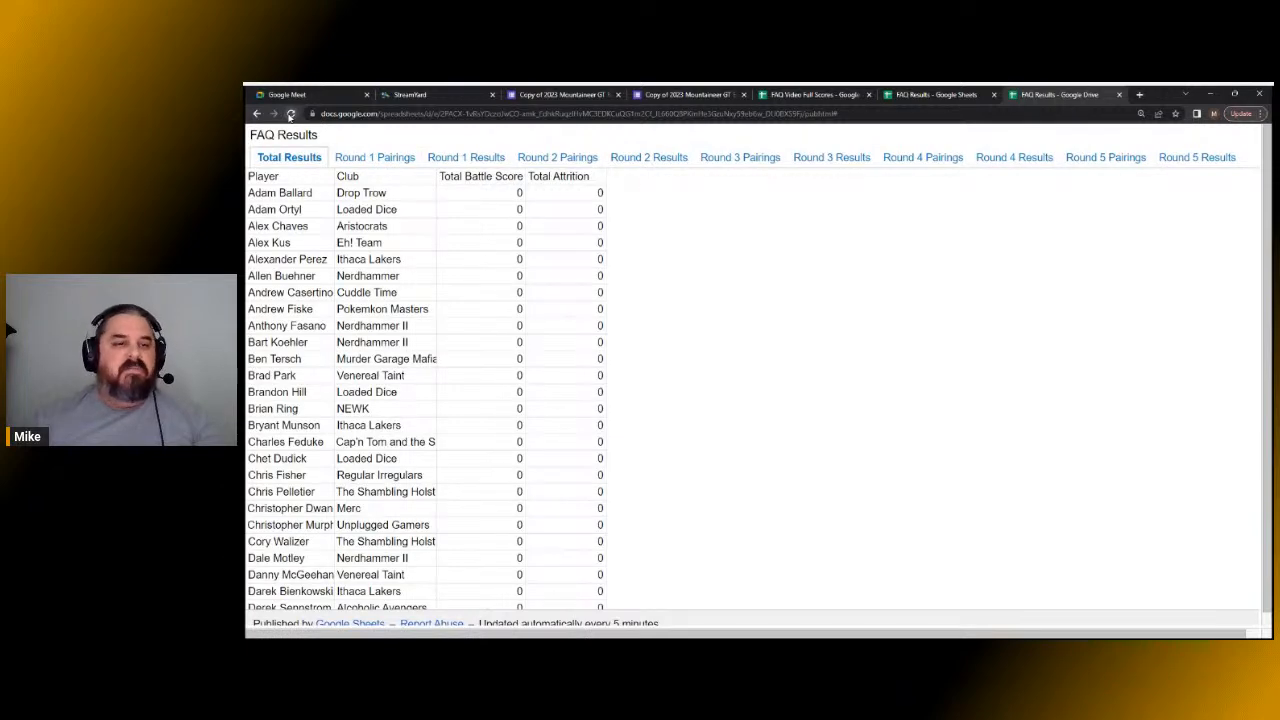
{"action": "scroll", "coordinate": [288, 243], "scroll_direction": "down", "scroll_amount": 10}
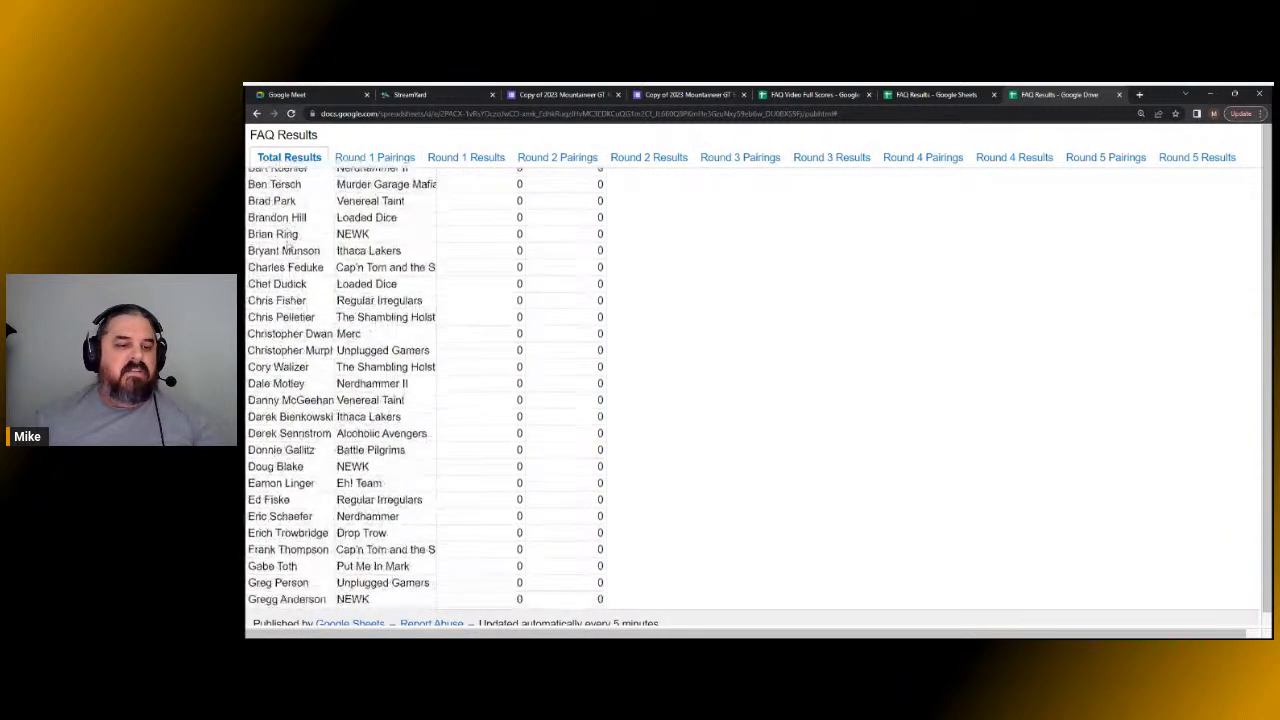
{"action": "scroll", "coordinate": [287, 246], "scroll_direction": "down", "scroll_amount": 8}
{"action": "scroll", "coordinate": [287, 244], "scroll_direction": "up", "scroll_amount": 15}
{"action": "scroll", "coordinate": [290, 246], "scroll_direction": "up", "scroll_amount": 5}
{"action": "left_click", "coordinate": [372, 157]}
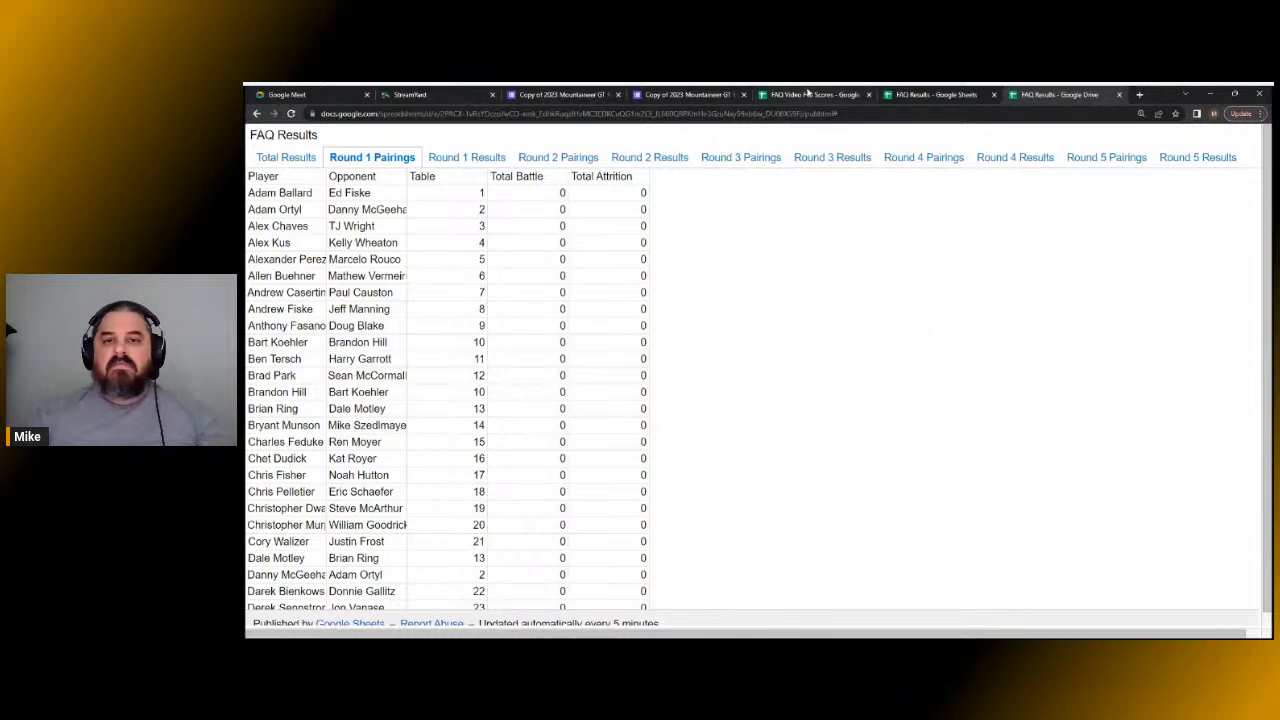
{"action": "left_click", "coordinate": [810, 94]}
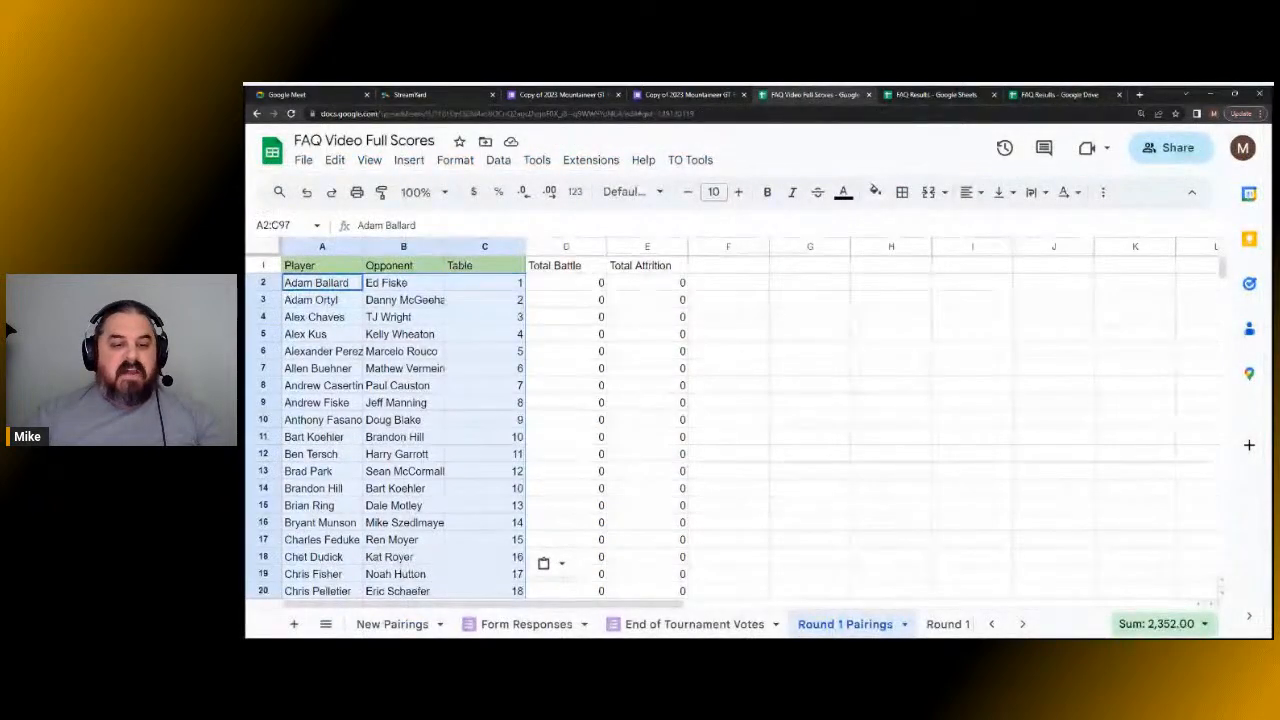
On the Roster sheet, inspect cell E2's IFNA(QUERY) Opponent 1 lookup formula
{"action": "scroll", "coordinate": [630, 627], "scroll_direction": "left", "scroll_amount": 2}
{"action": "left_click", "coordinate": [378, 624]}
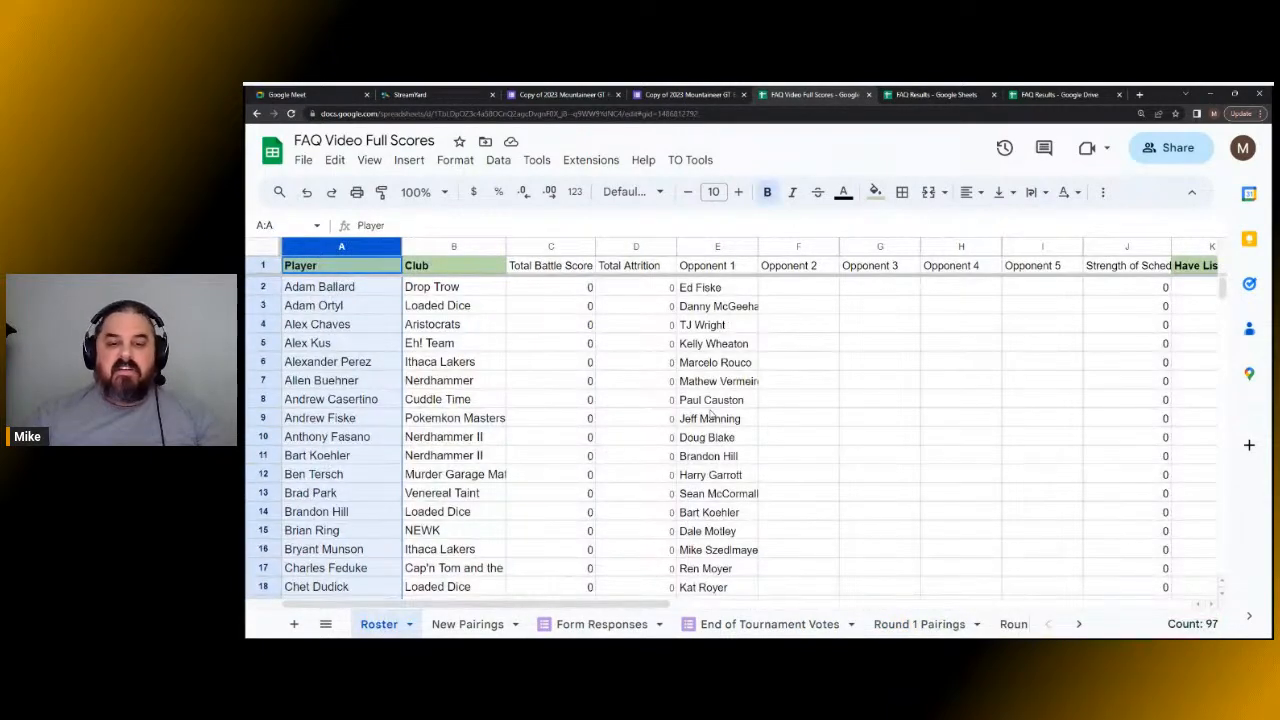
{"action": "scroll", "coordinate": [713, 415], "scroll_direction": "down", "scroll_amount": 8}
{"action": "scroll", "coordinate": [711, 415], "scroll_direction": "down", "scroll_amount": 16}
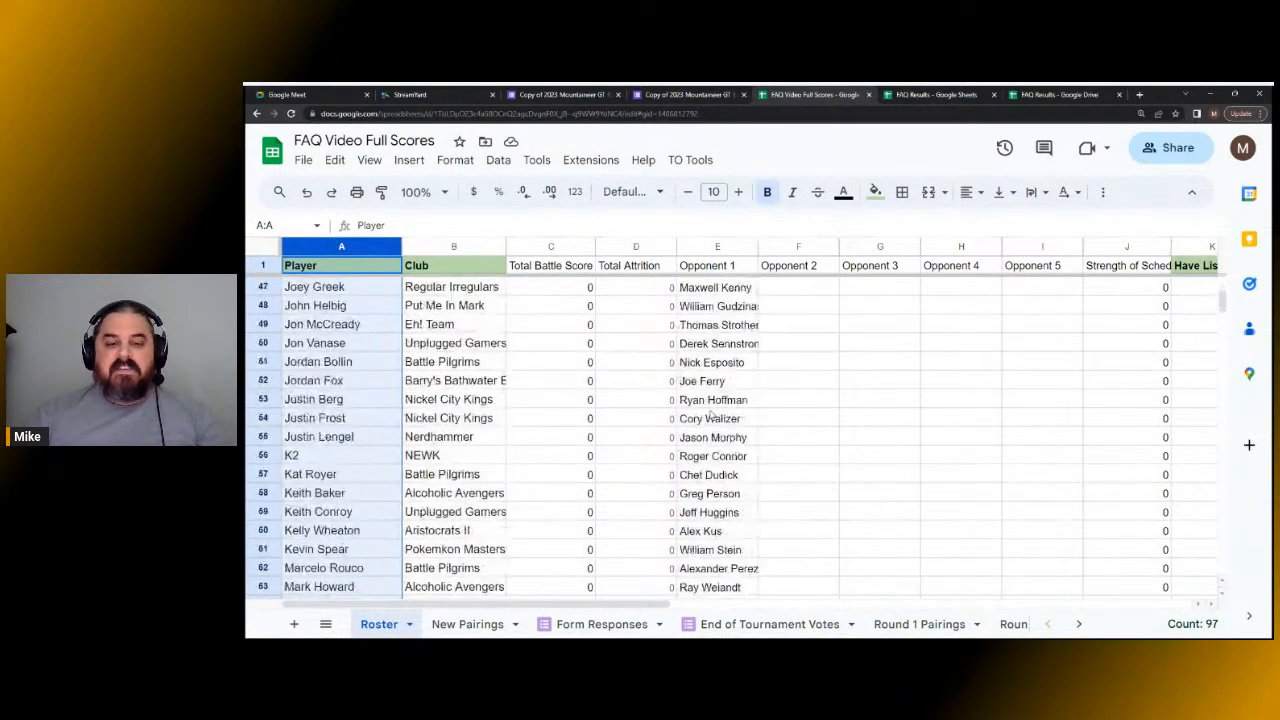
{"action": "scroll", "coordinate": [711, 415], "scroll_direction": "down", "scroll_amount": 3}
{"action": "scroll", "coordinate": [711, 415], "scroll_direction": "up", "scroll_amount": 19}
{"action": "scroll", "coordinate": [711, 415], "scroll_direction": "up", "scroll_amount": 8}
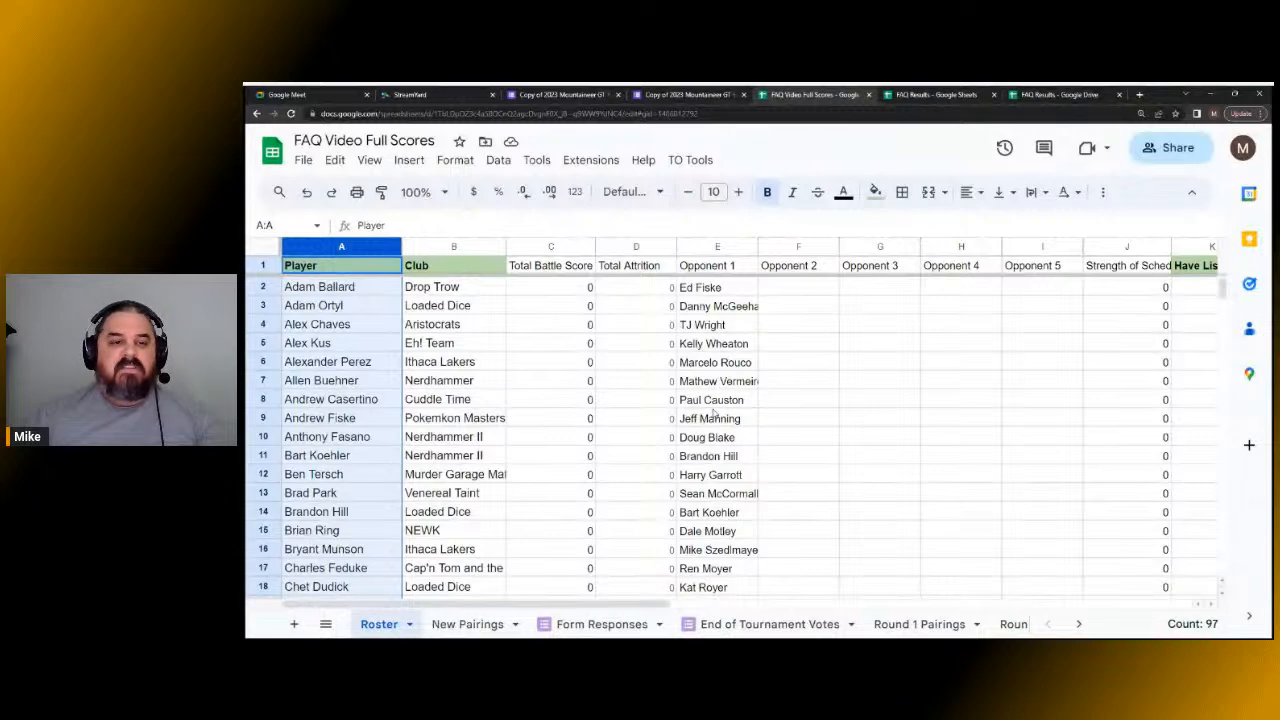
{"action": "left_click", "coordinate": [434, 288]}
{"action": "left_click", "coordinate": [714, 287]}
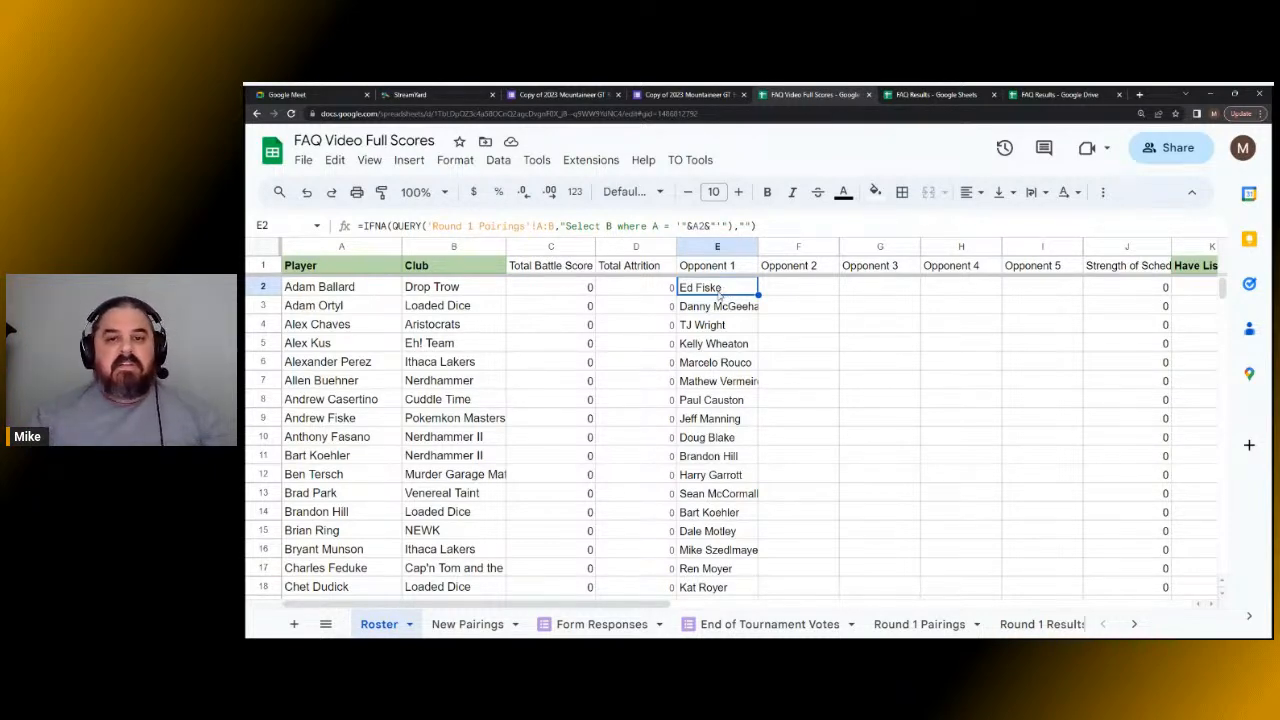
{"action": "left_click", "coordinate": [555, 94]}
{"action": "scroll", "coordinate": [809, 480], "scroll_direction": "up", "scroll_amount": 20}
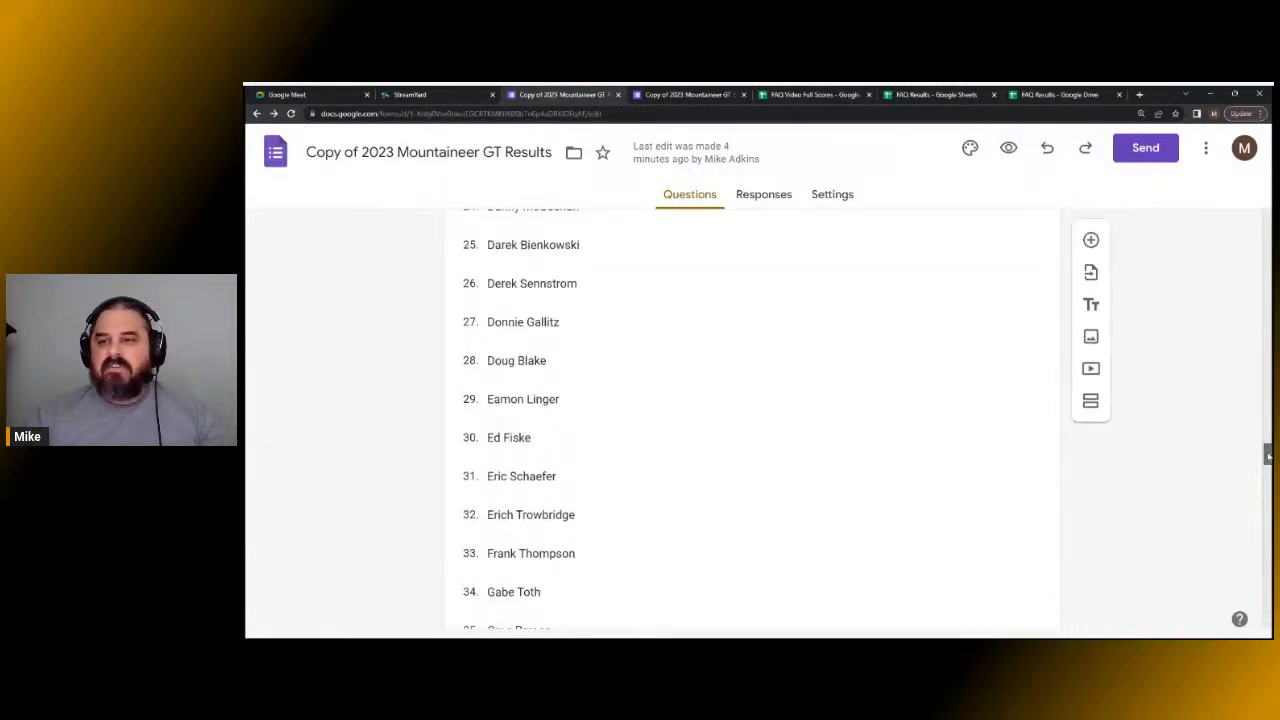
Preview the results form and choose Round 1 and Table 1
{"action": "left_click_drag", "start_coordinate": [1265, 452], "coordinate": [1266, 215]}
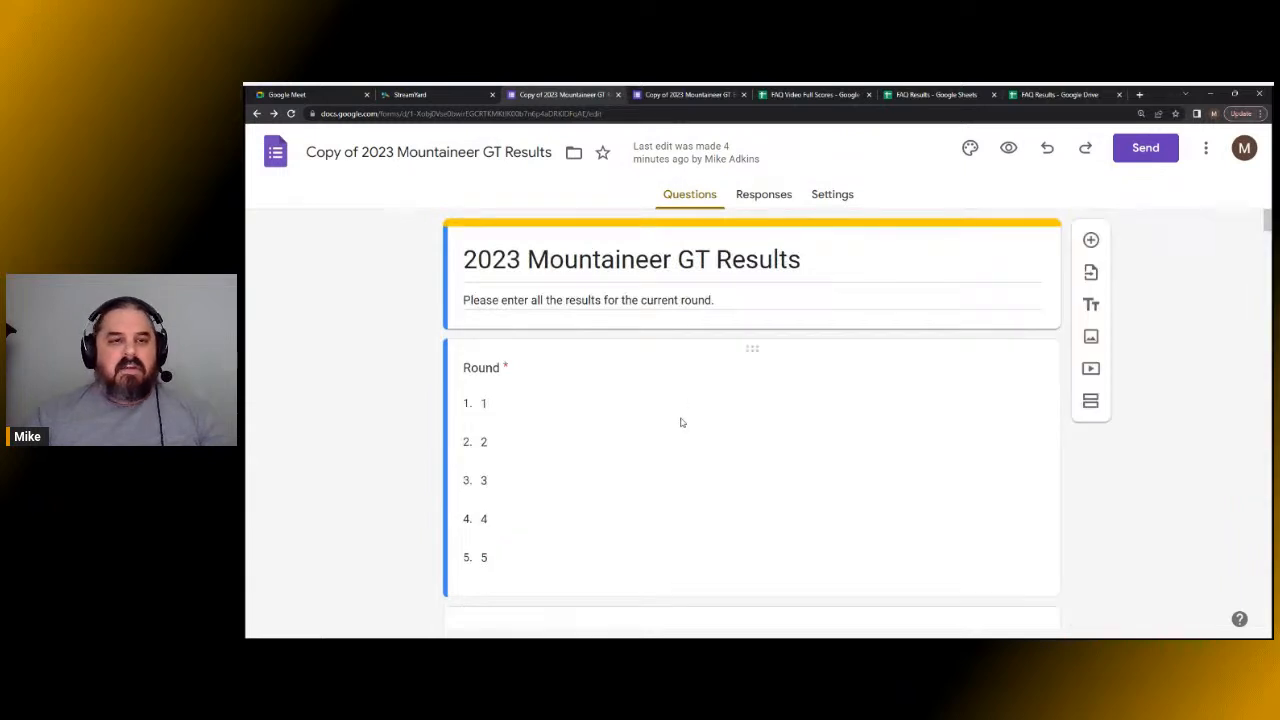
{"action": "left_click", "coordinate": [1008, 150]}
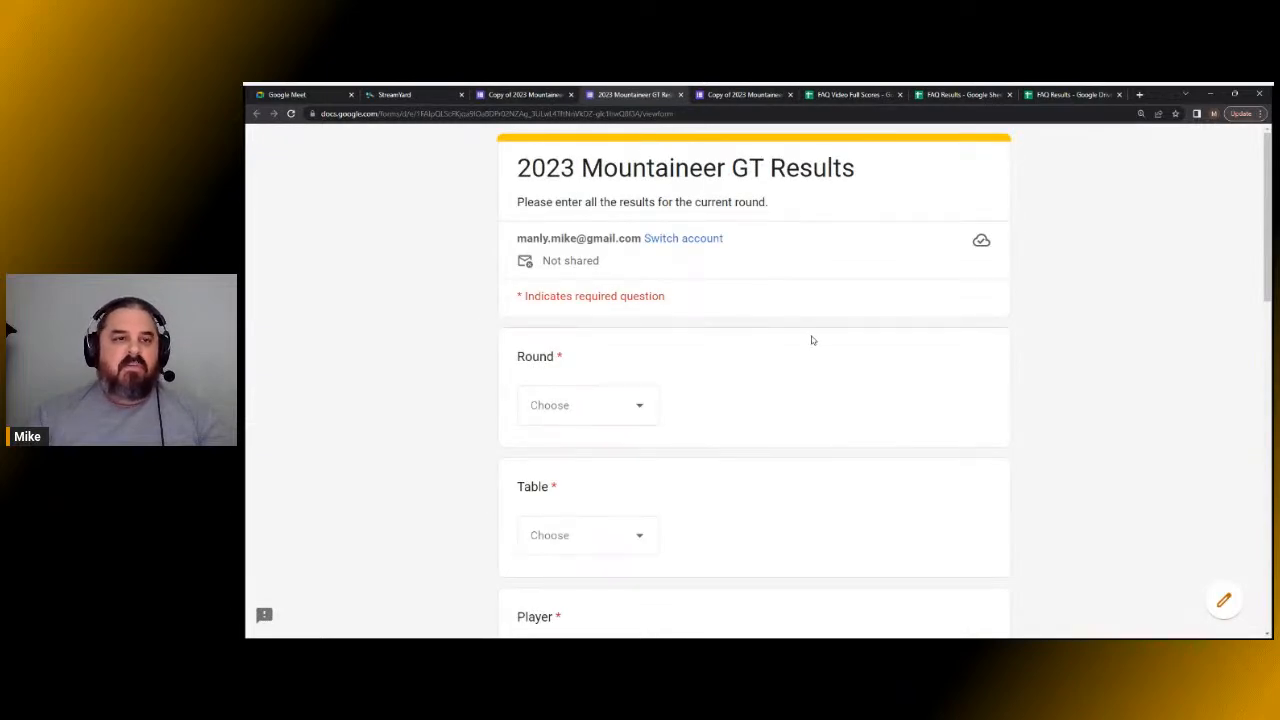
{"action": "left_click", "coordinate": [640, 405]}
{"action": "left_click", "coordinate": [554, 440]}
{"action": "scroll", "coordinate": [878, 373], "scroll_direction": "down", "scroll_amount": 1}
{"action": "scroll", "coordinate": [878, 373], "scroll_direction": "down", "scroll_amount": 1}
{"action": "left_click", "coordinate": [643, 374]}
{"action": "left_click", "coordinate": [540, 220]}
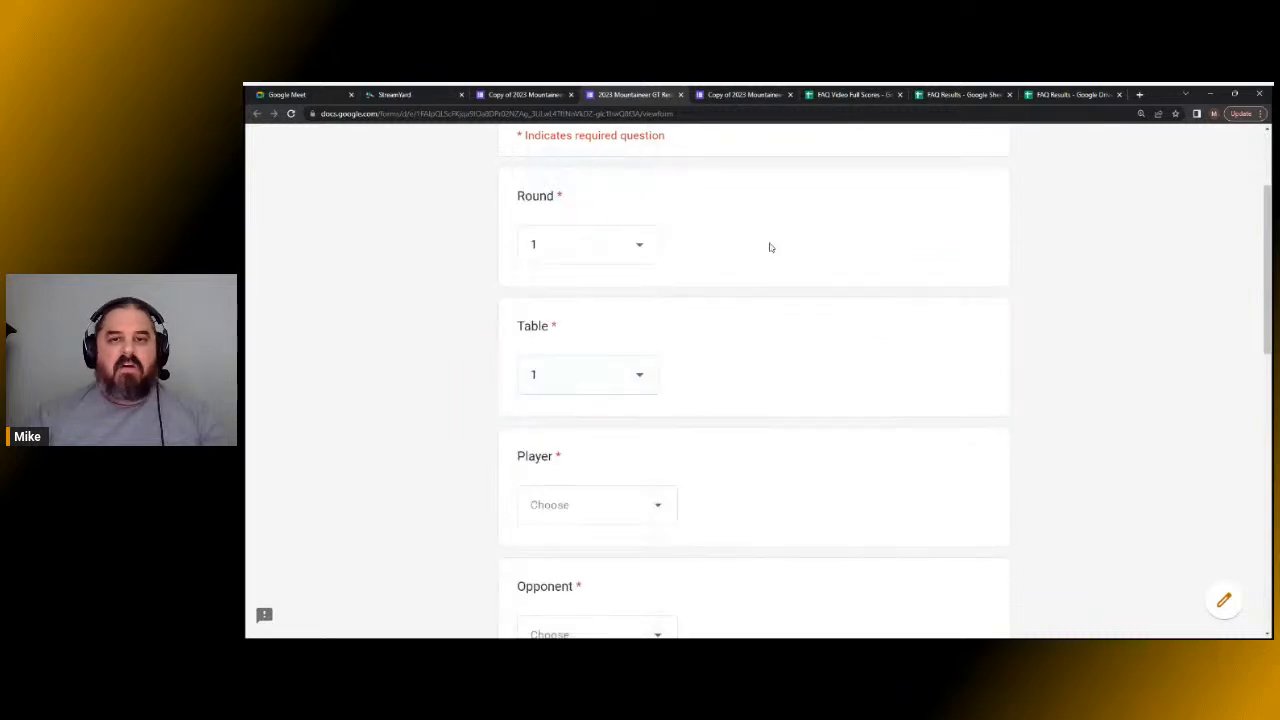
Check Round 1 Pairings, then select the first player and their paired opponent in the form
{"action": "left_click", "coordinate": [848, 94]}
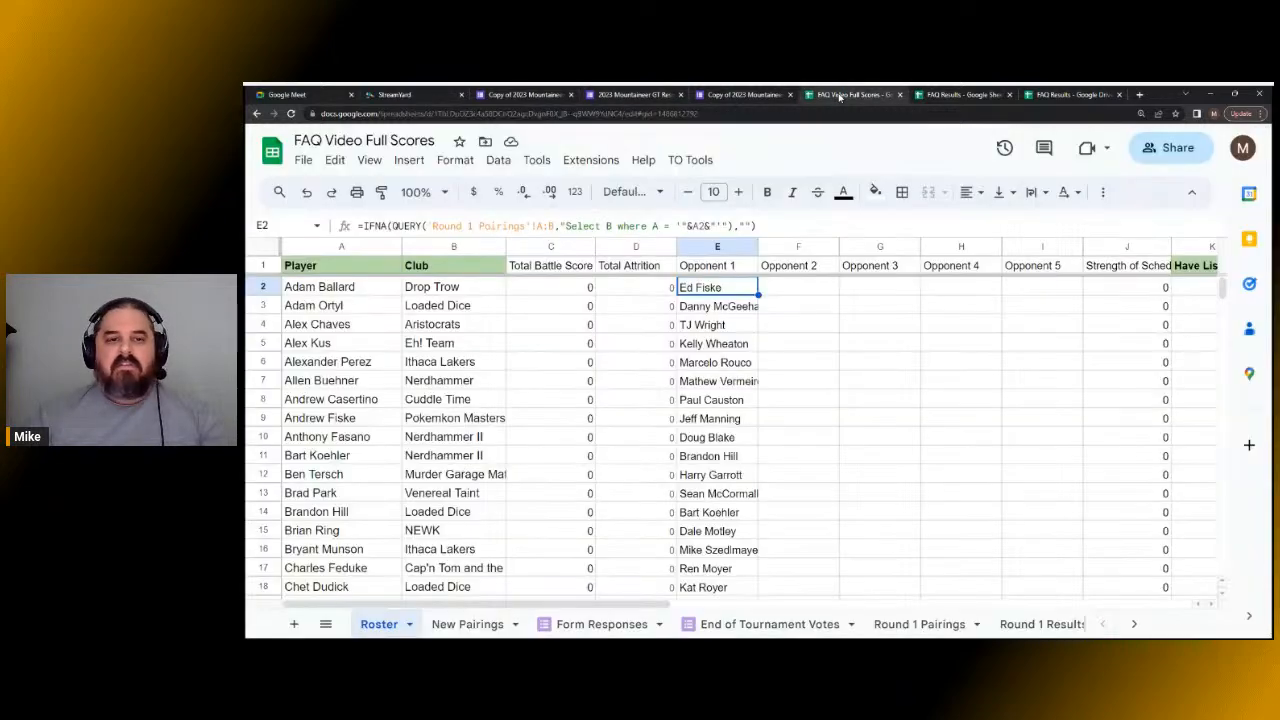
{"action": "left_click", "coordinate": [918, 624]}
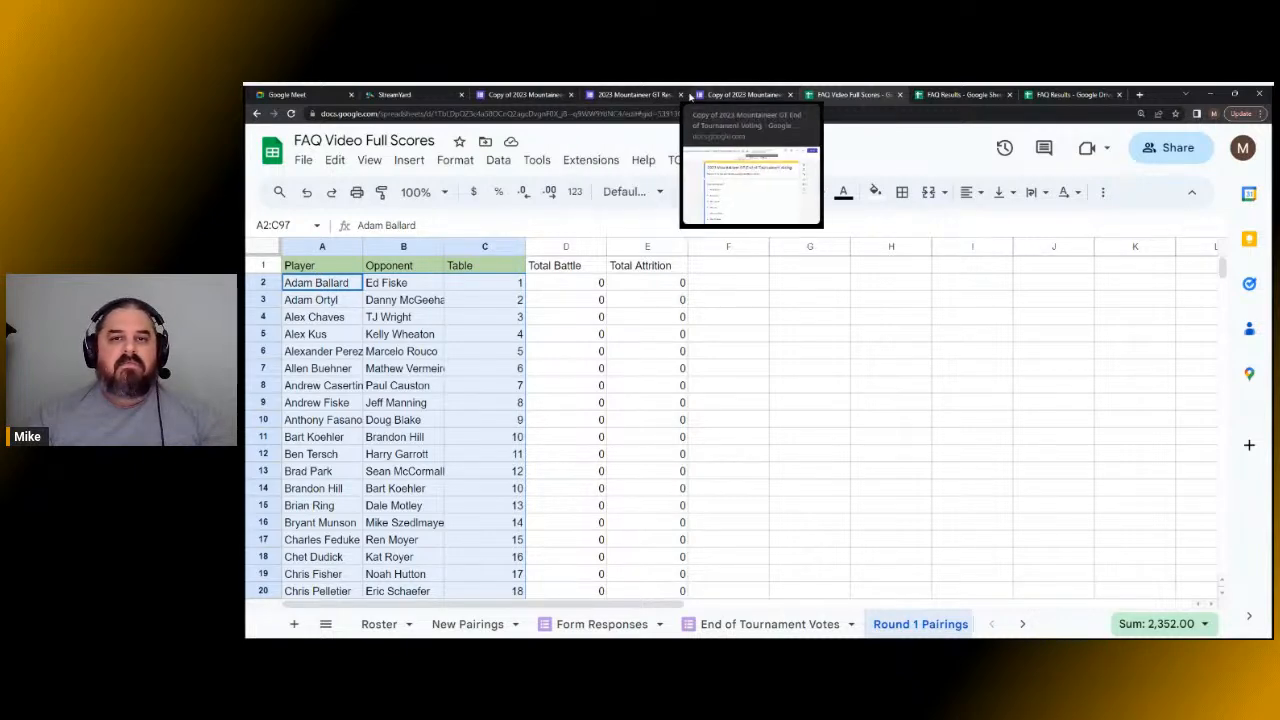
{"action": "left_click", "coordinate": [528, 95]}
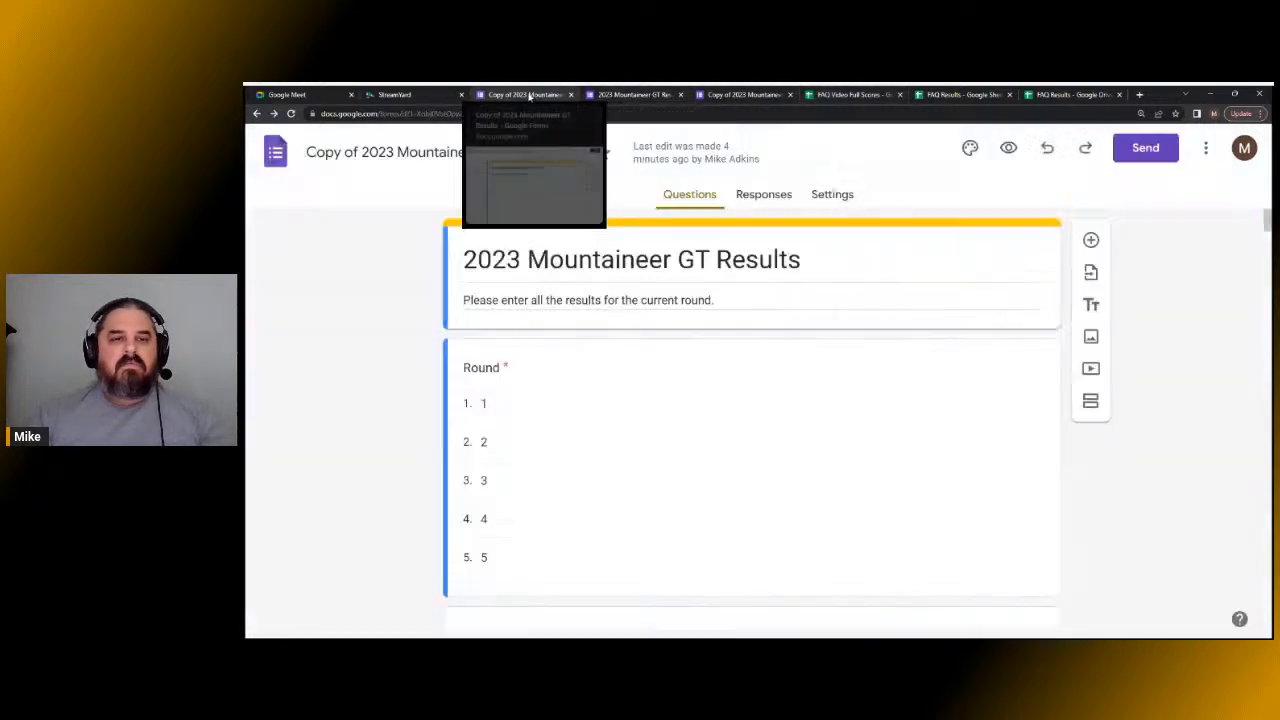
{"action": "left_click", "coordinate": [630, 95]}
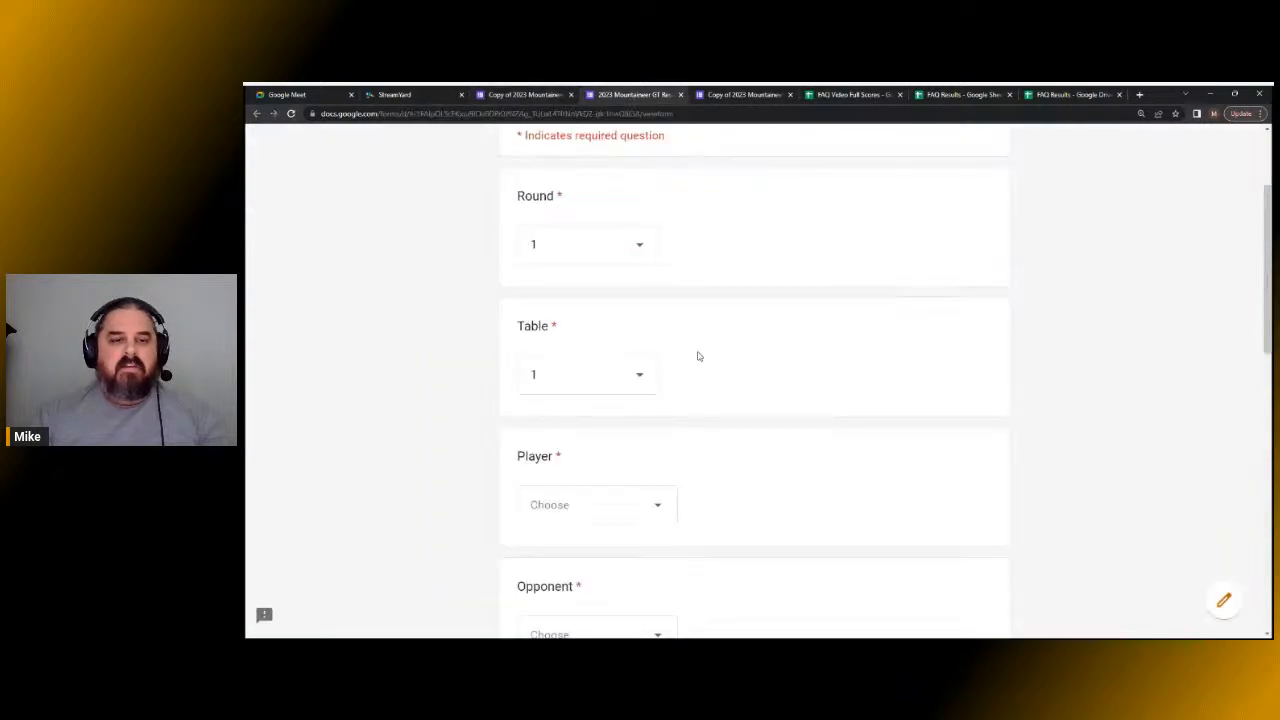
{"action": "scroll", "coordinate": [720, 363], "scroll_direction": "down", "scroll_amount": 1}
{"action": "left_click", "coordinate": [663, 400]}
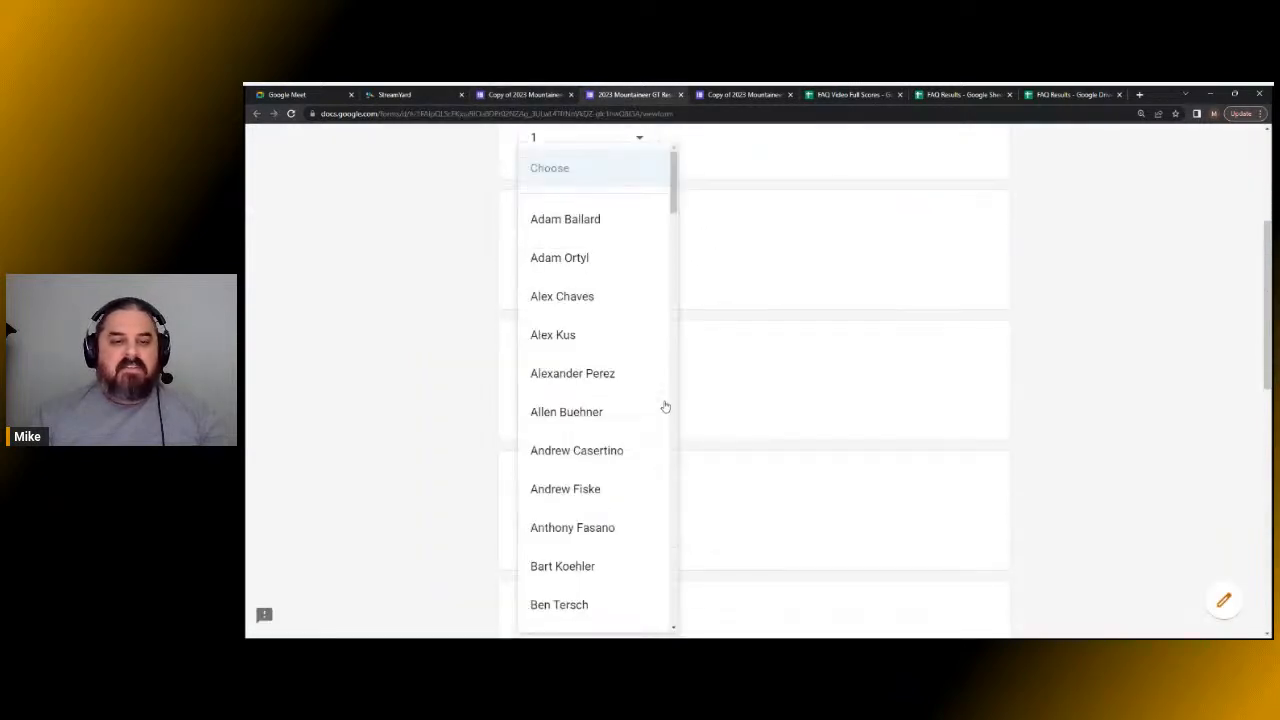
{"action": "left_click", "coordinate": [566, 218]}
{"action": "scroll", "coordinate": [748, 406], "scroll_direction": "down", "scroll_amount": 1}
{"action": "scroll", "coordinate": [748, 406], "scroll_direction": "down", "scroll_amount": 1}
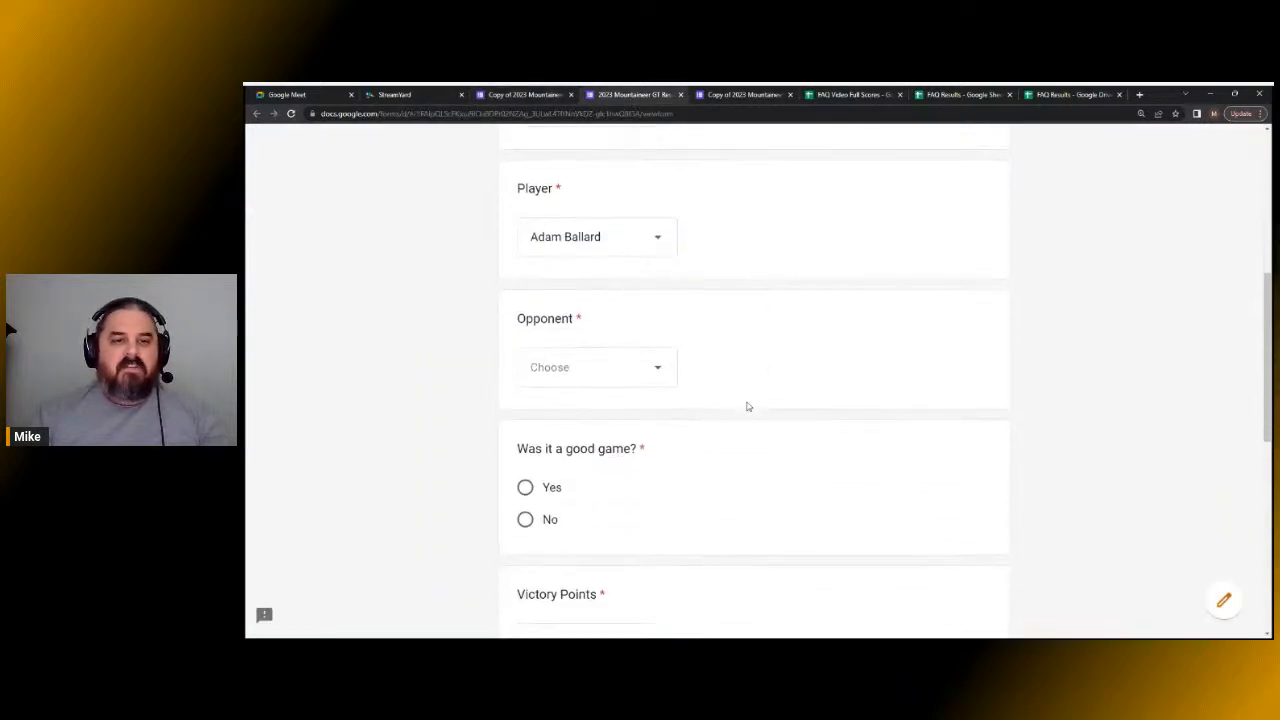
{"action": "left_click", "coordinate": [657, 370]}
{"action": "scroll", "coordinate": [617, 428], "scroll_direction": "down", "scroll_amount": 7}
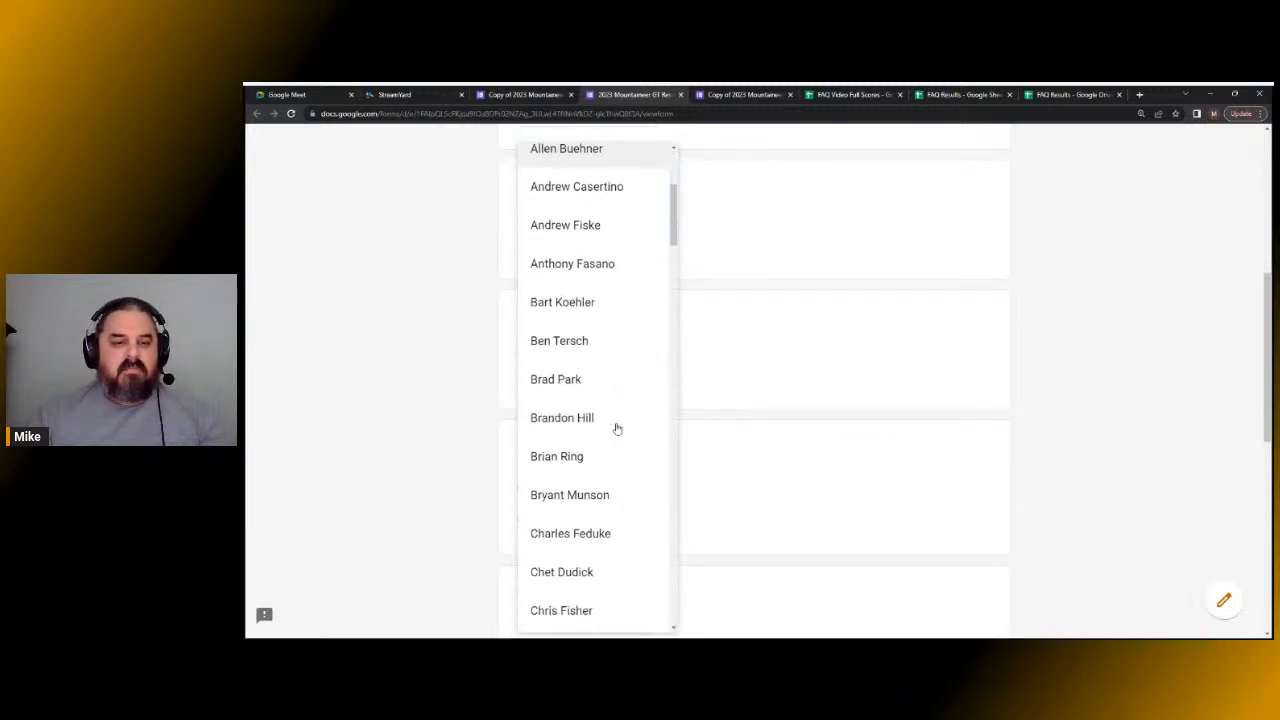
{"action": "scroll", "coordinate": [617, 428], "scroll_direction": "down", "scroll_amount": 6}
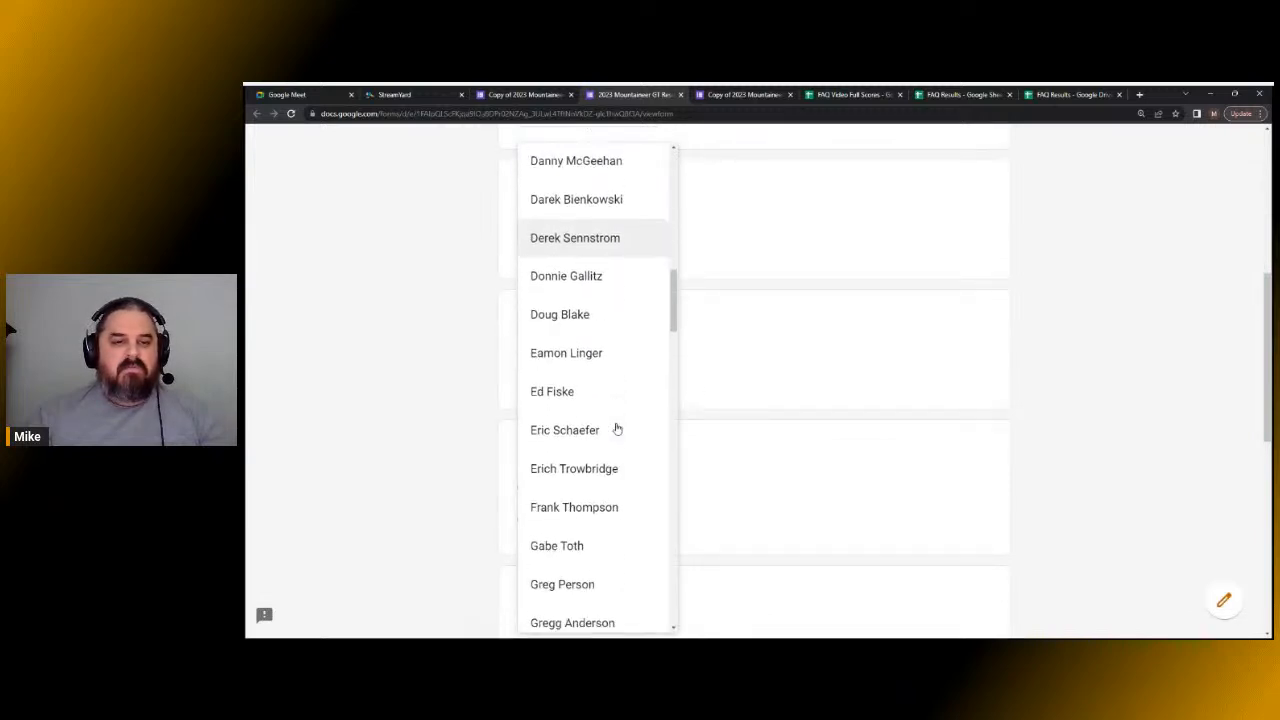
{"action": "left_click", "coordinate": [550, 371]}
Answer Yes for good game, victory points 5 and 2, routed 1950 and 120, and submit
{"action": "scroll", "coordinate": [756, 381], "scroll_direction": "down", "scroll_amount": 2}
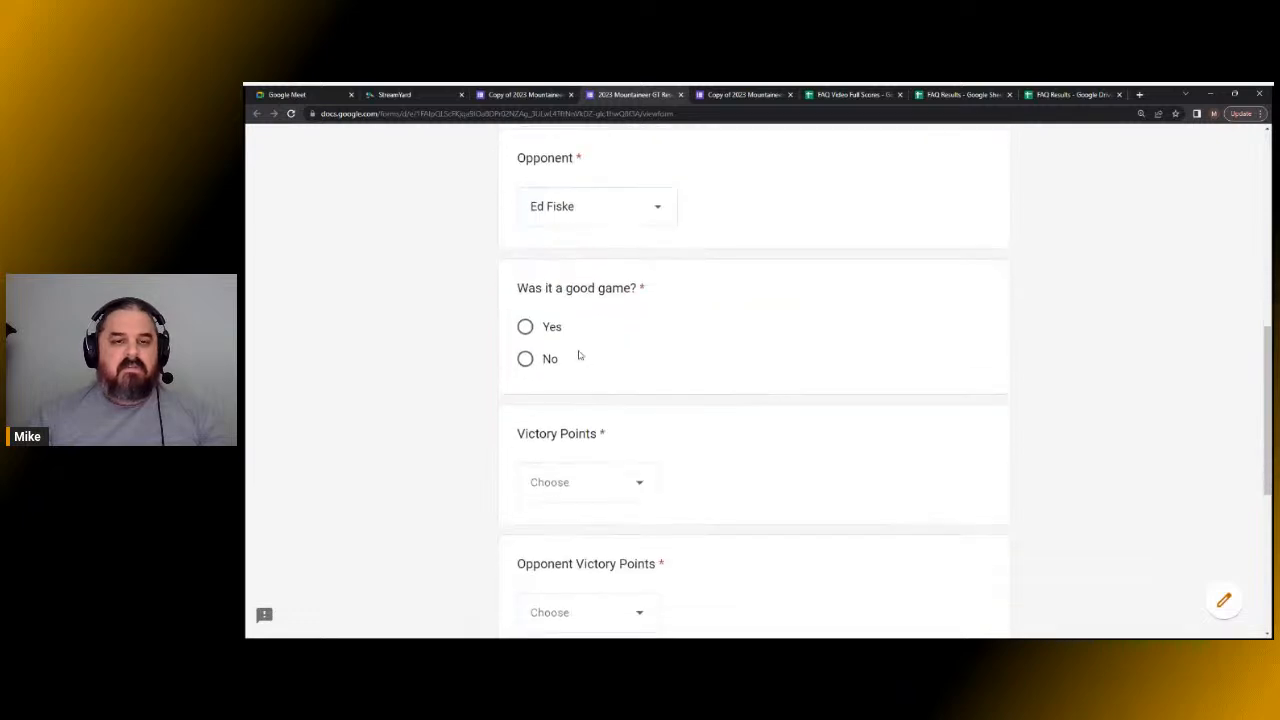
{"action": "left_click", "coordinate": [525, 327]}
{"action": "scroll", "coordinate": [817, 424], "scroll_direction": "down", "scroll_amount": 2}
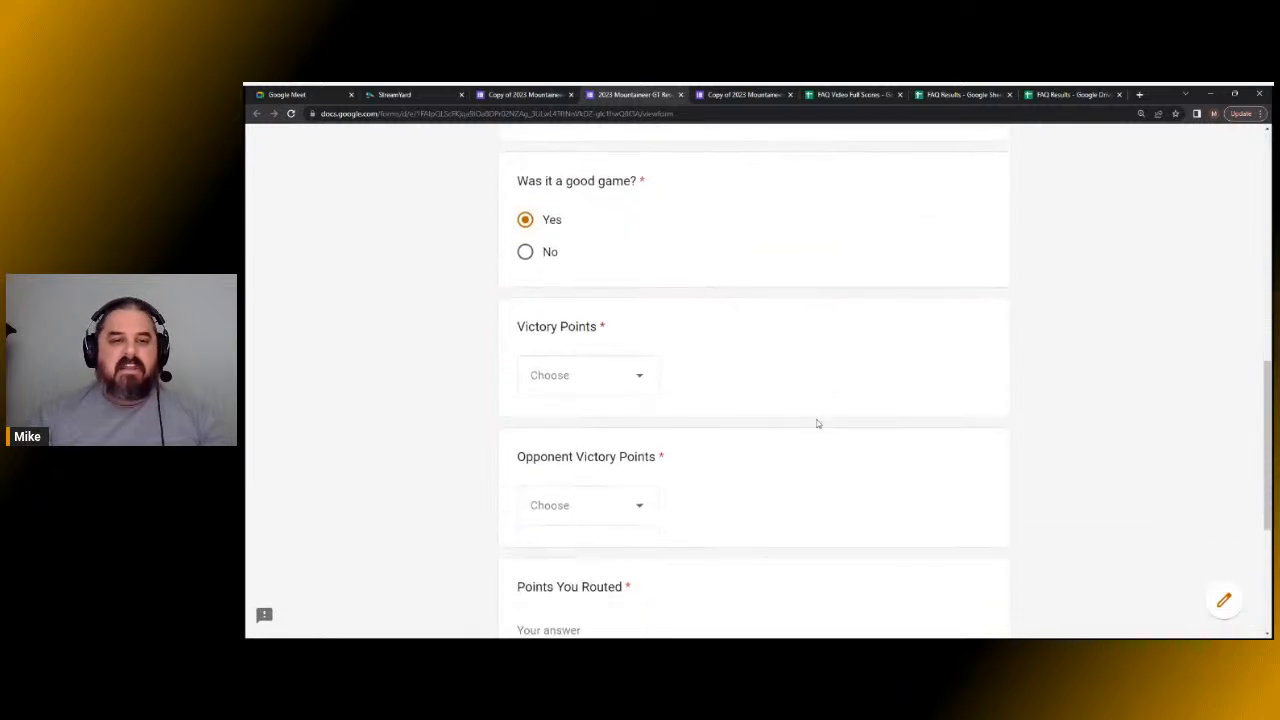
{"action": "left_click", "coordinate": [644, 323]}
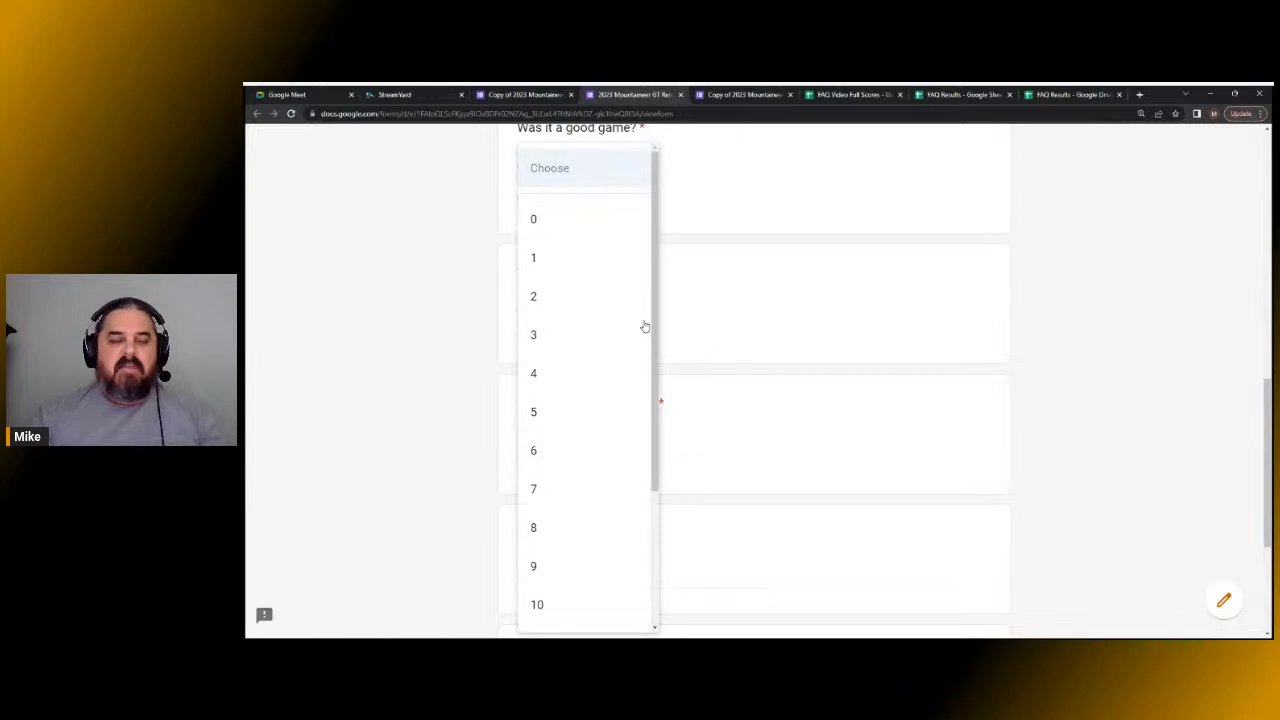
{"action": "left_click", "coordinate": [551, 411]}
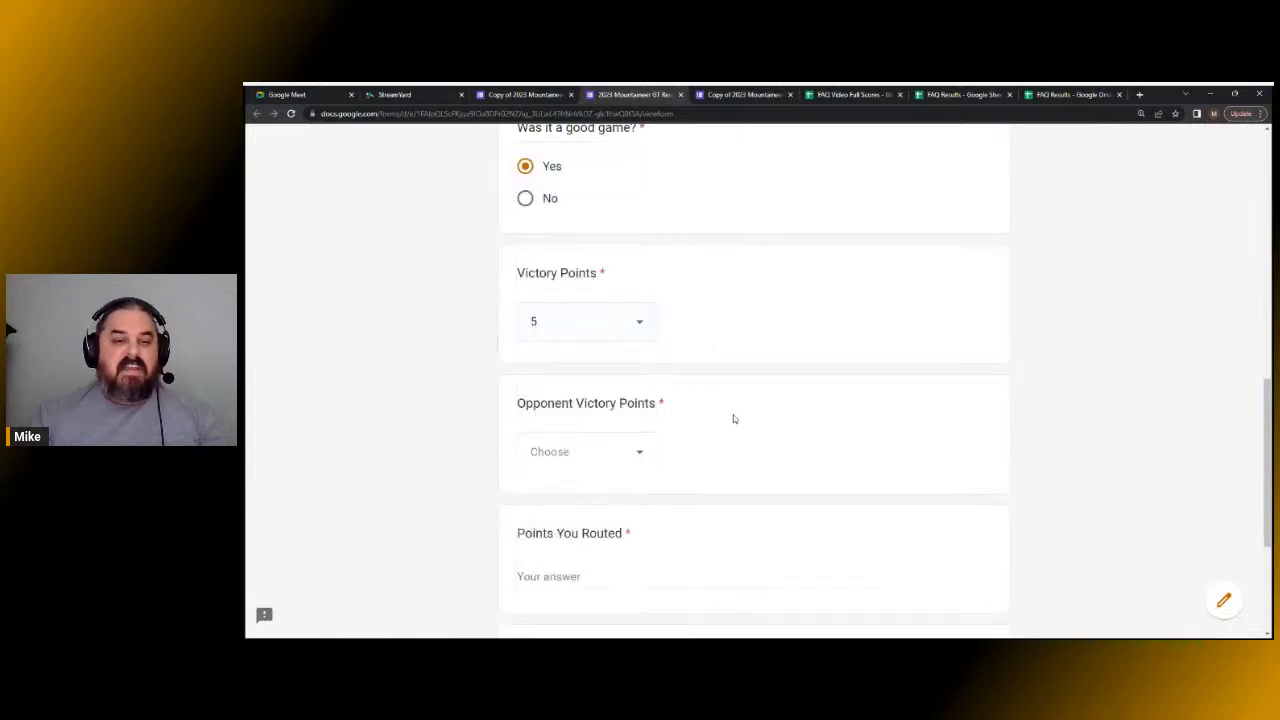
{"action": "left_click", "coordinate": [637, 457]}
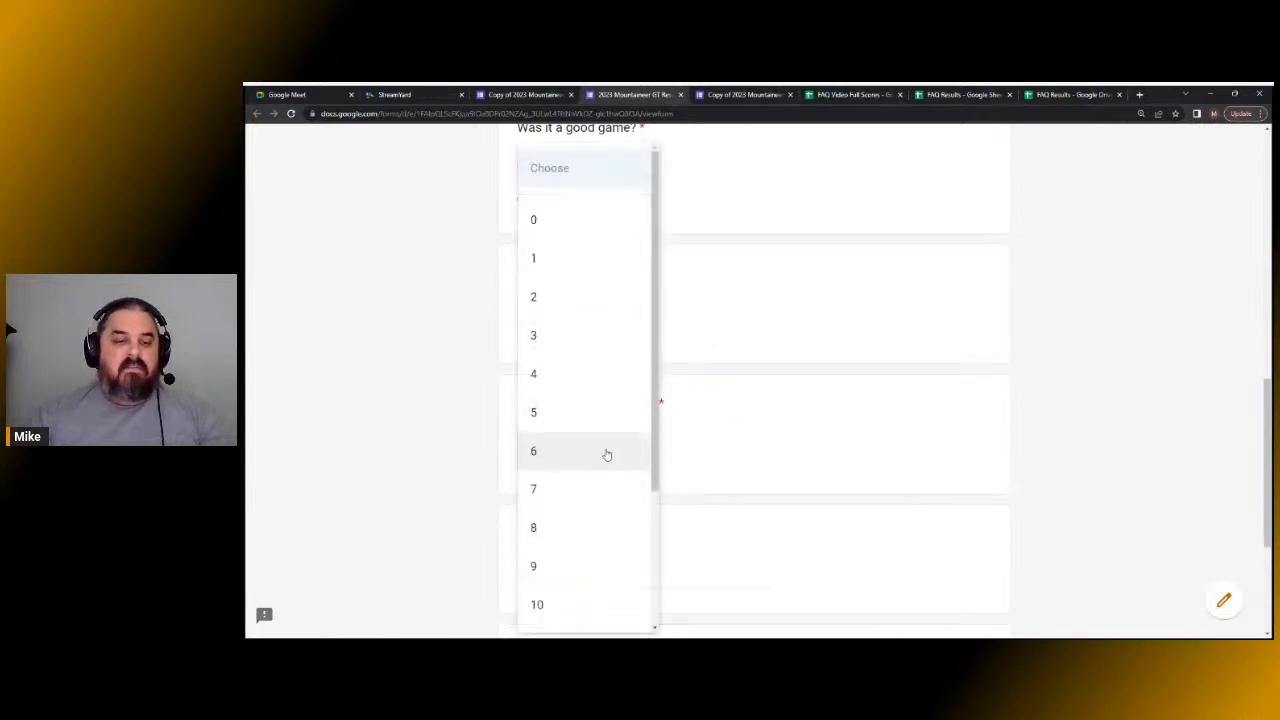
{"action": "left_click", "coordinate": [534, 302]}
{"action": "scroll", "coordinate": [763, 437], "scroll_direction": "down", "scroll_amount": 2}
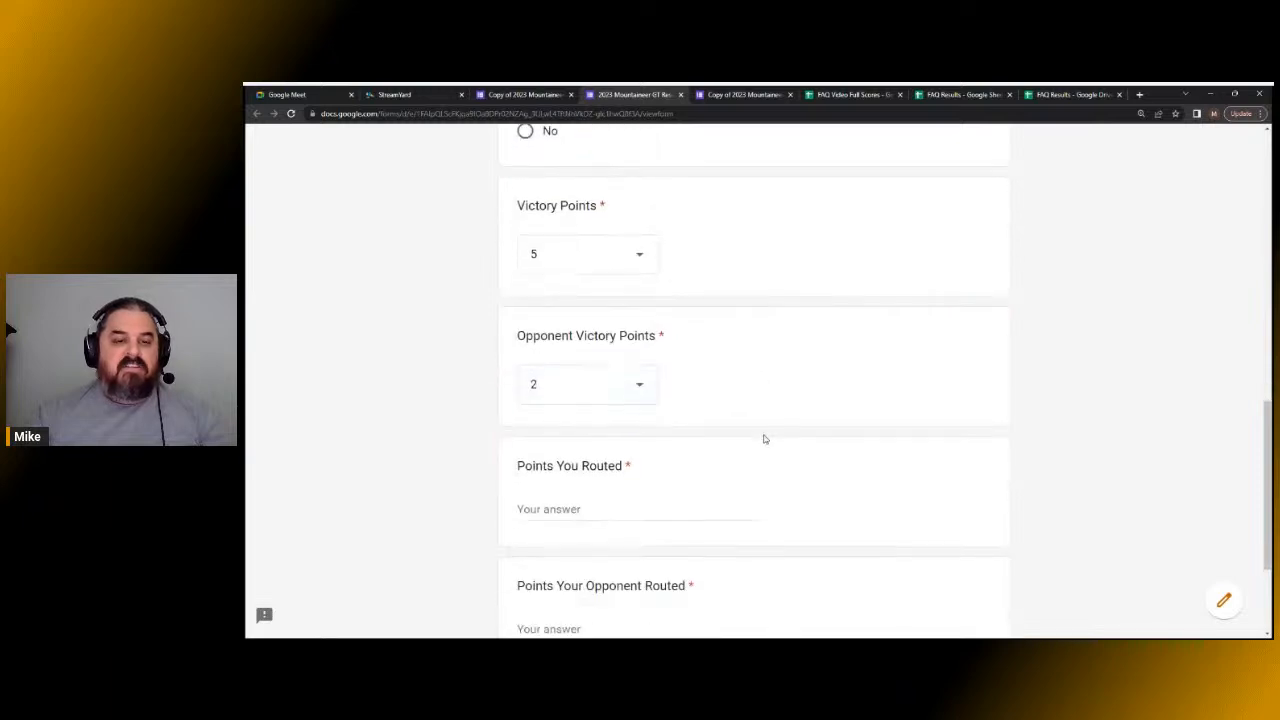
{"action": "left_click", "coordinate": [572, 412]}
{"action": "type", "text": "1950"}
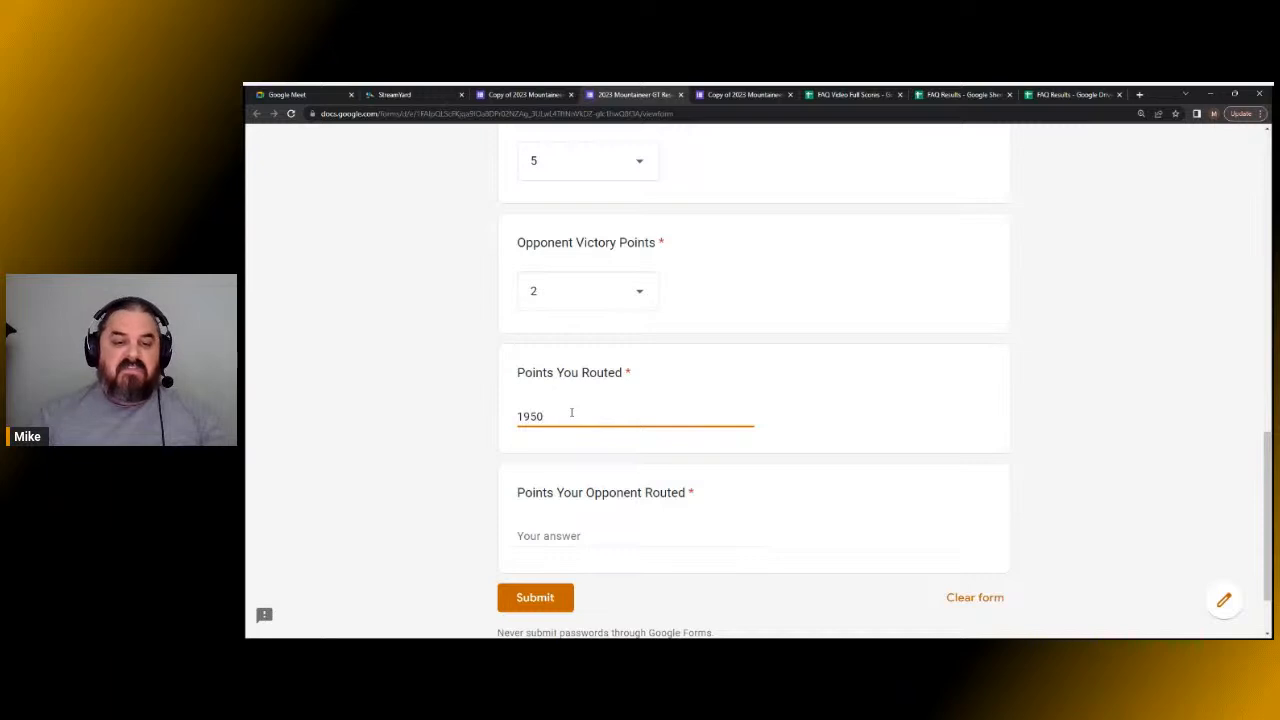
{"action": "left_click", "coordinate": [569, 536]}
{"action": "type", "text": "1200"}
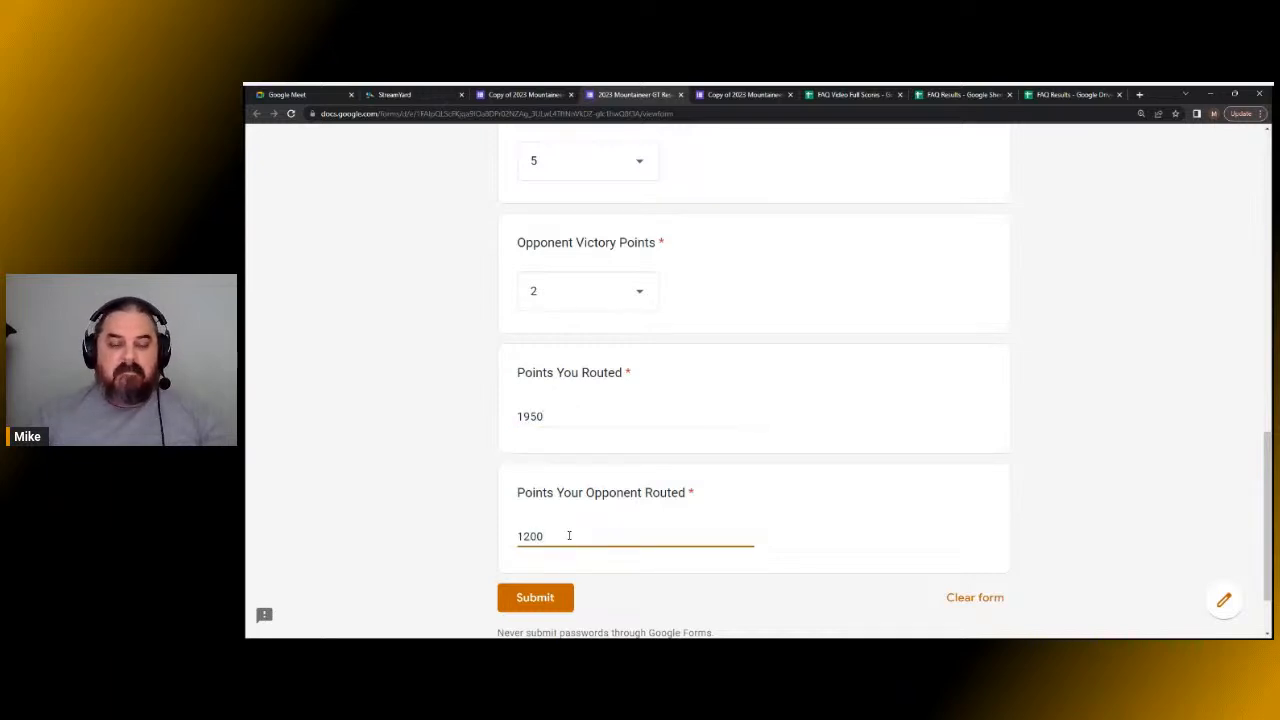
{"action": "left_click", "coordinate": [562, 598]}
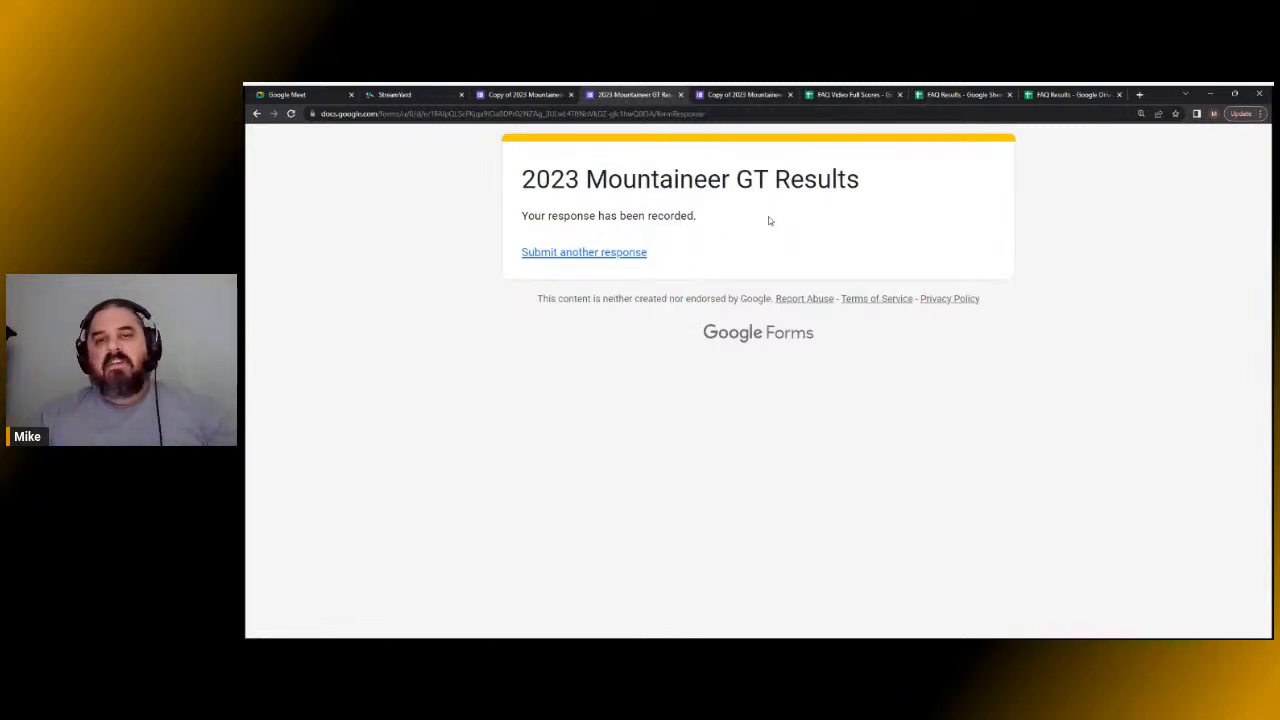
Inspect the new row 2 response on Form Responses, then open the Round 1 Results sheet
{"action": "left_click", "coordinate": [1075, 95]}
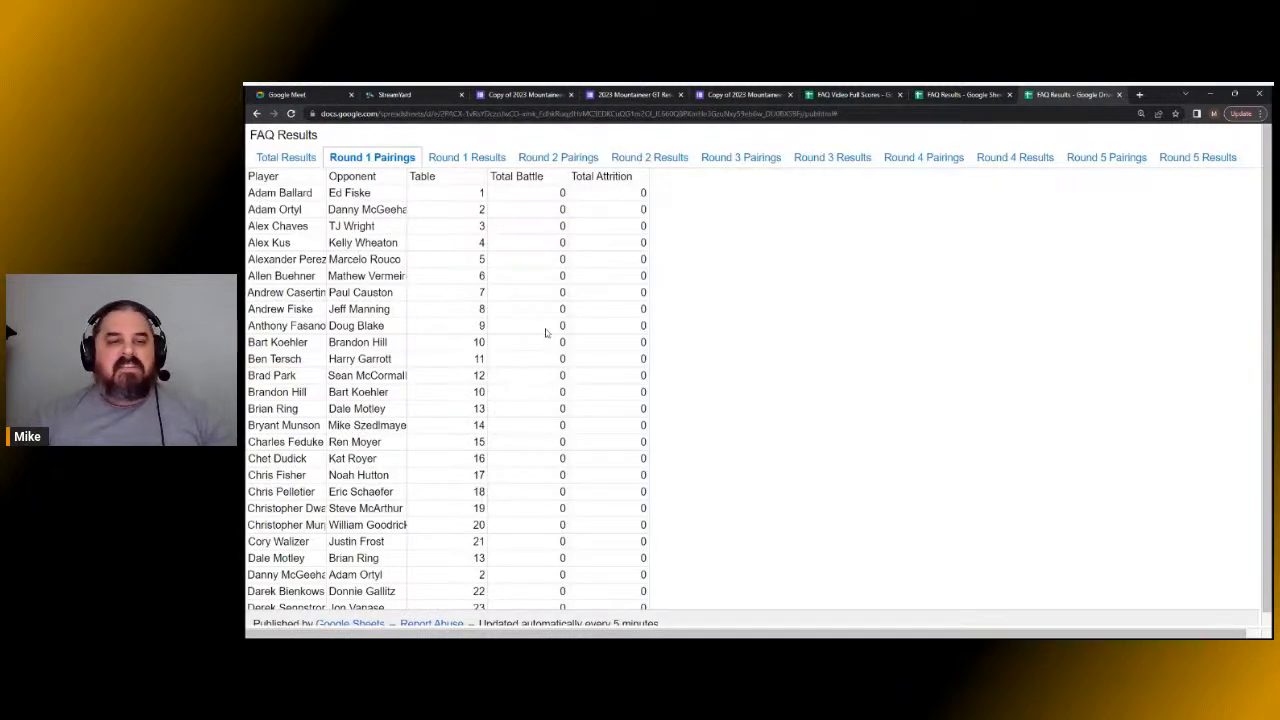
{"action": "left_click", "coordinate": [846, 95]}
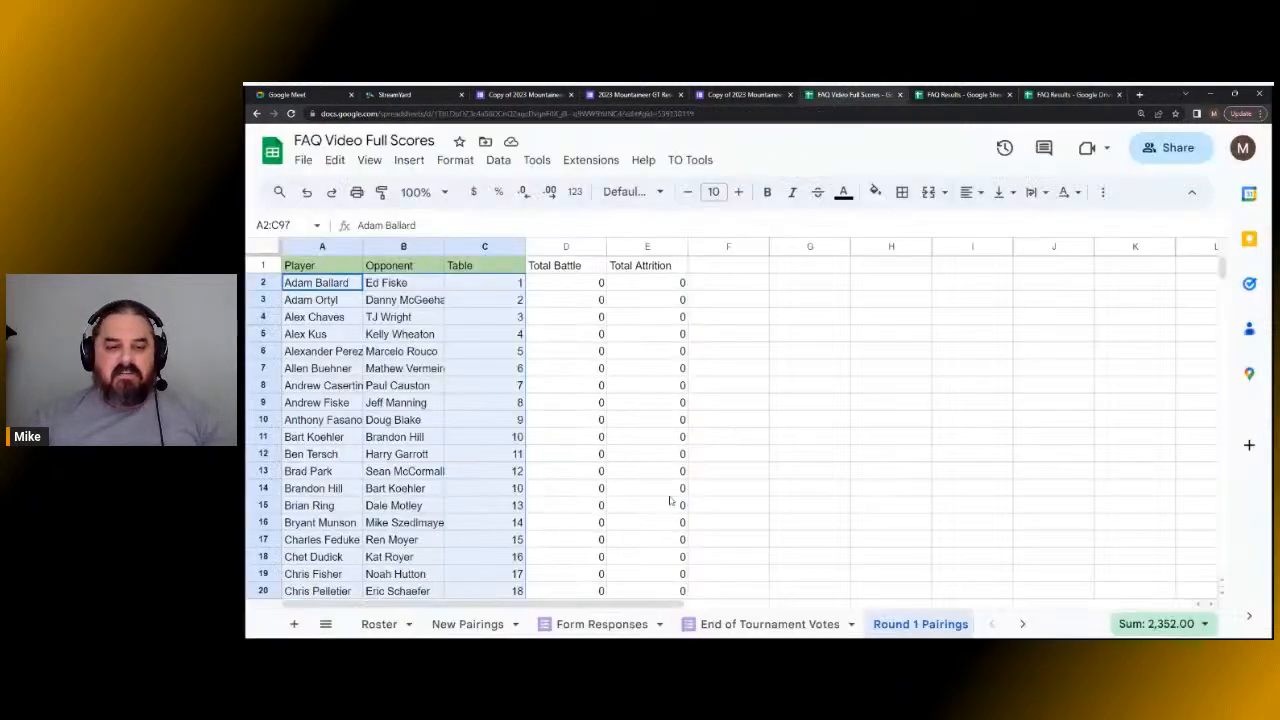
{"action": "left_click", "coordinate": [606, 626]}
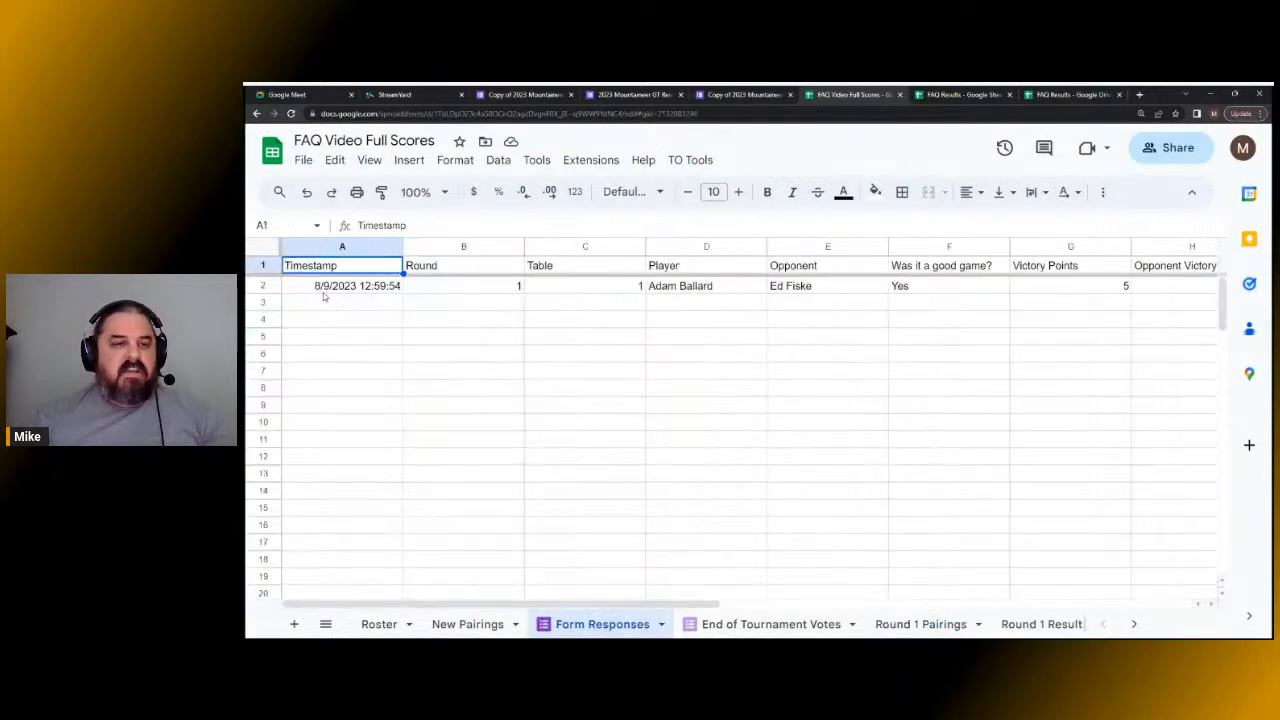
{"action": "left_click", "coordinate": [265, 286]}
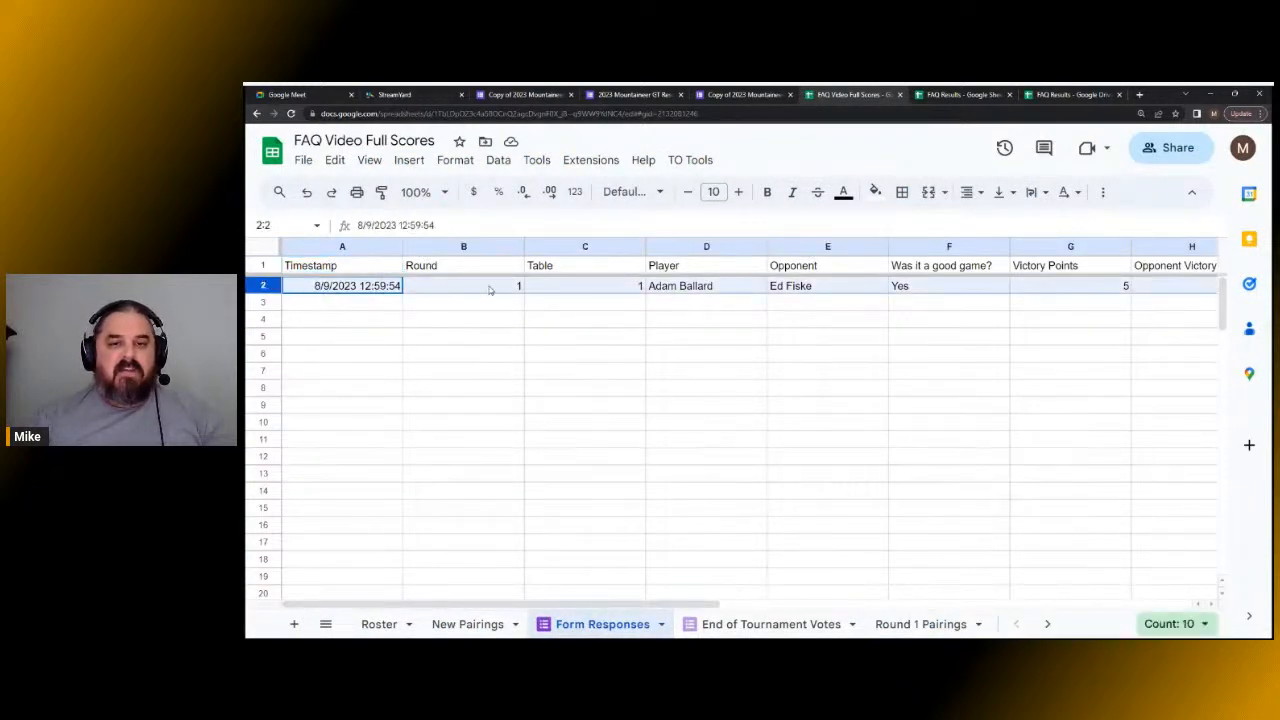
{"action": "left_click_drag", "start_coordinate": [610, 608], "coordinate": [560, 607]}
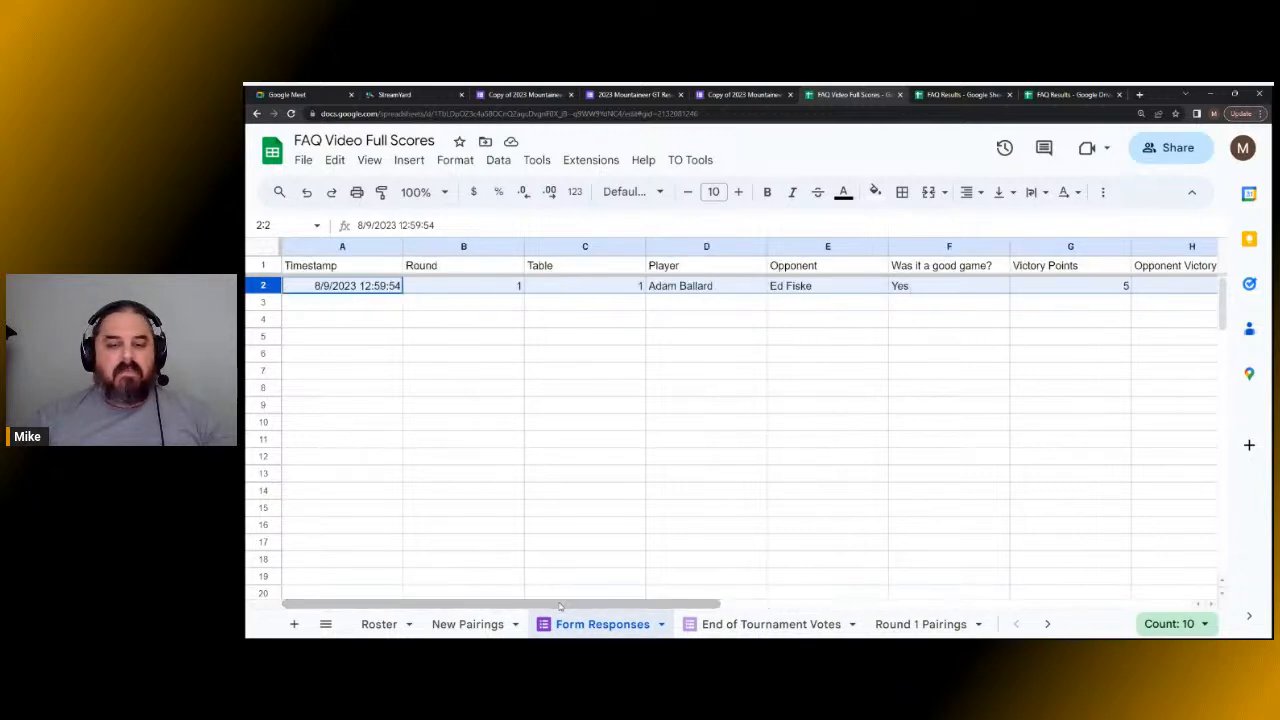
{"action": "left_click", "coordinate": [1047, 624]}
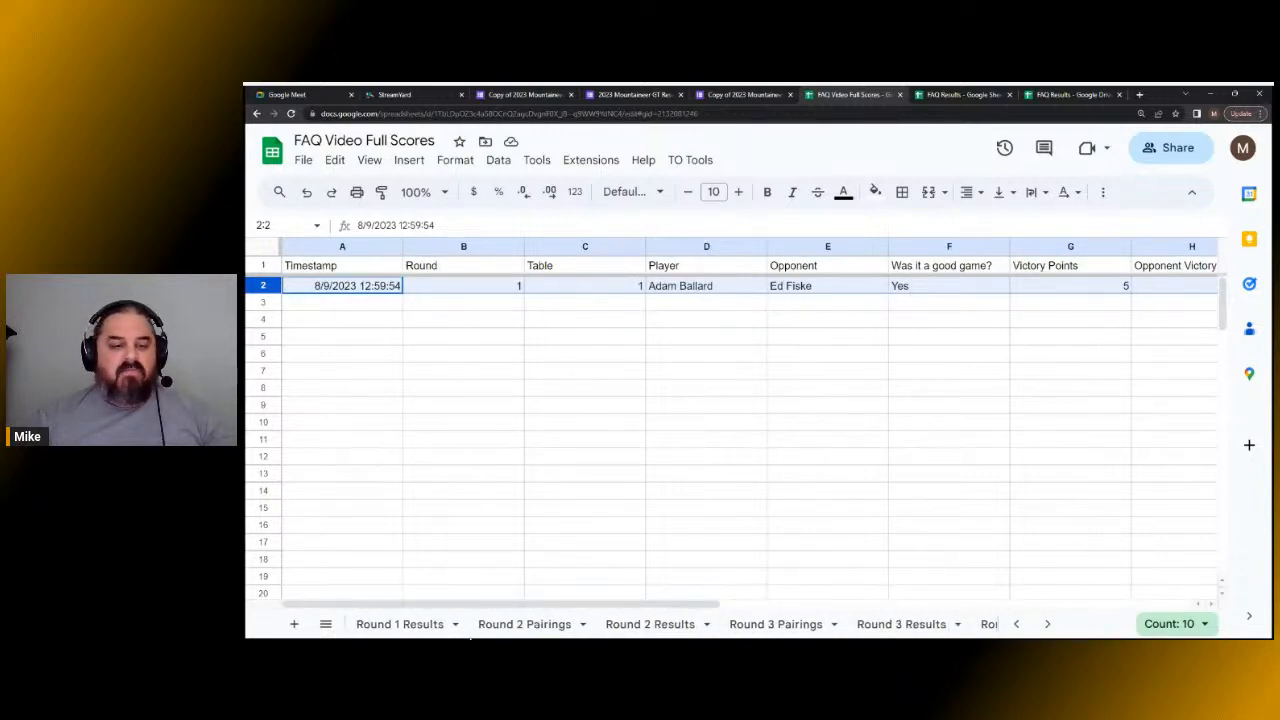
{"action": "left_click", "coordinate": [403, 622]}
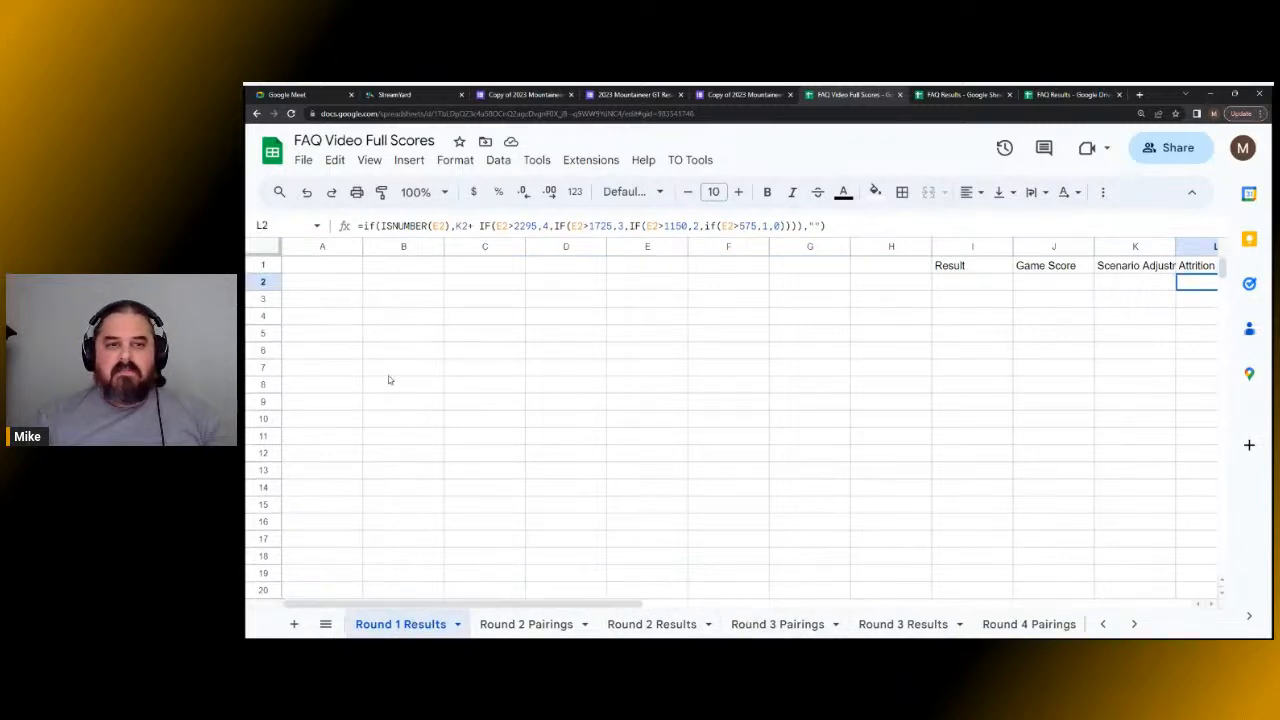
Recommit the A1 IFERROR(QUERY) formula so Round 1 Results shows the Win, score 4, adjustment 9
{"action": "left_click", "coordinate": [321, 266]}
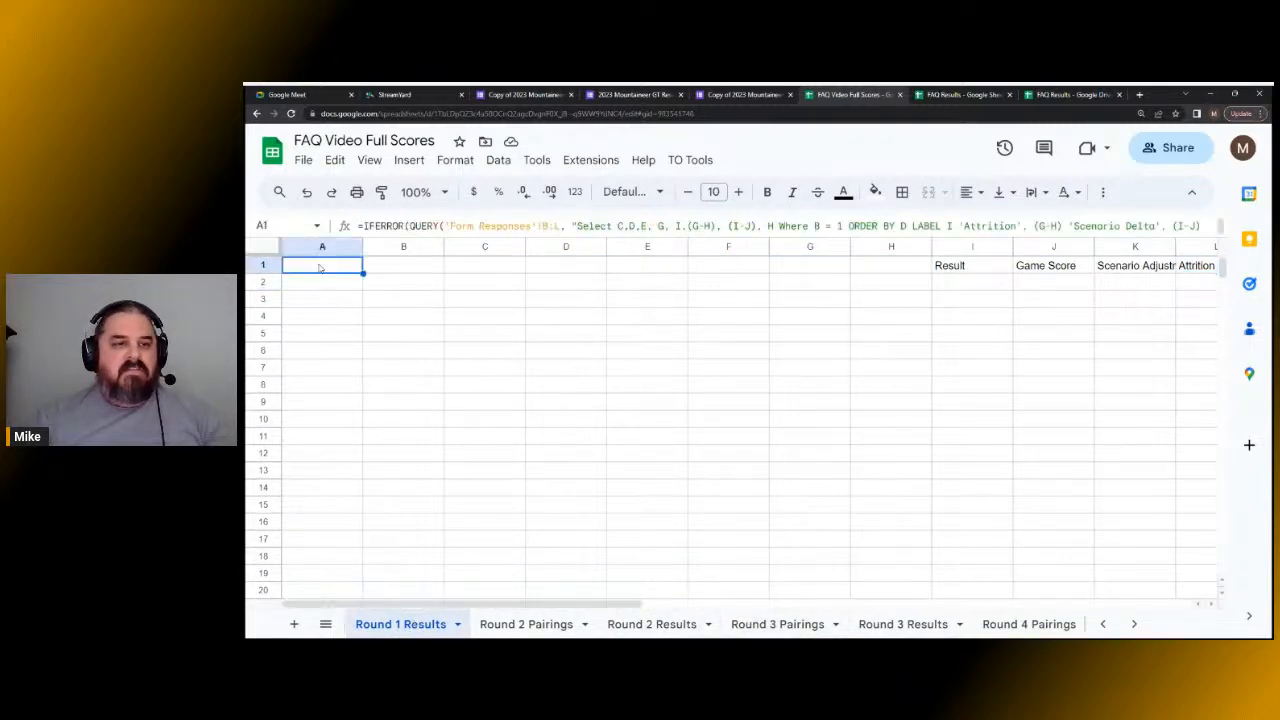
{"action": "left_click", "coordinate": [492, 226]}
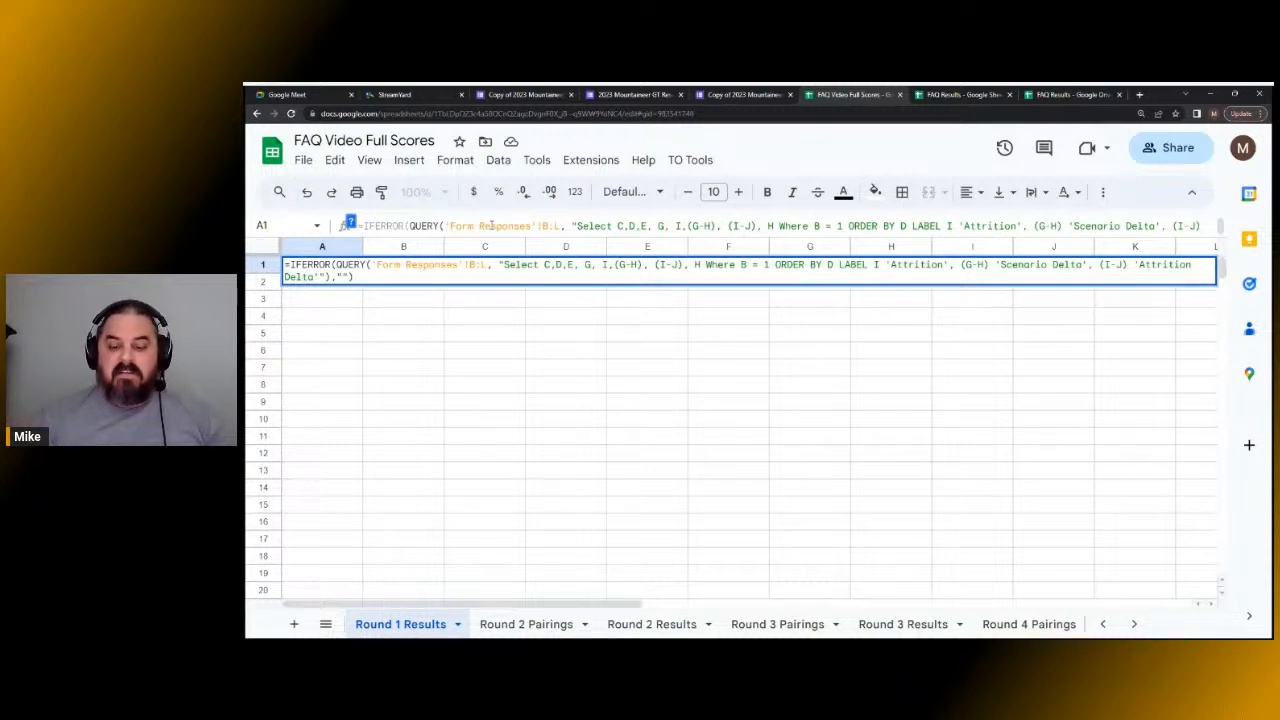
{"action": "key", "text": "Return"}
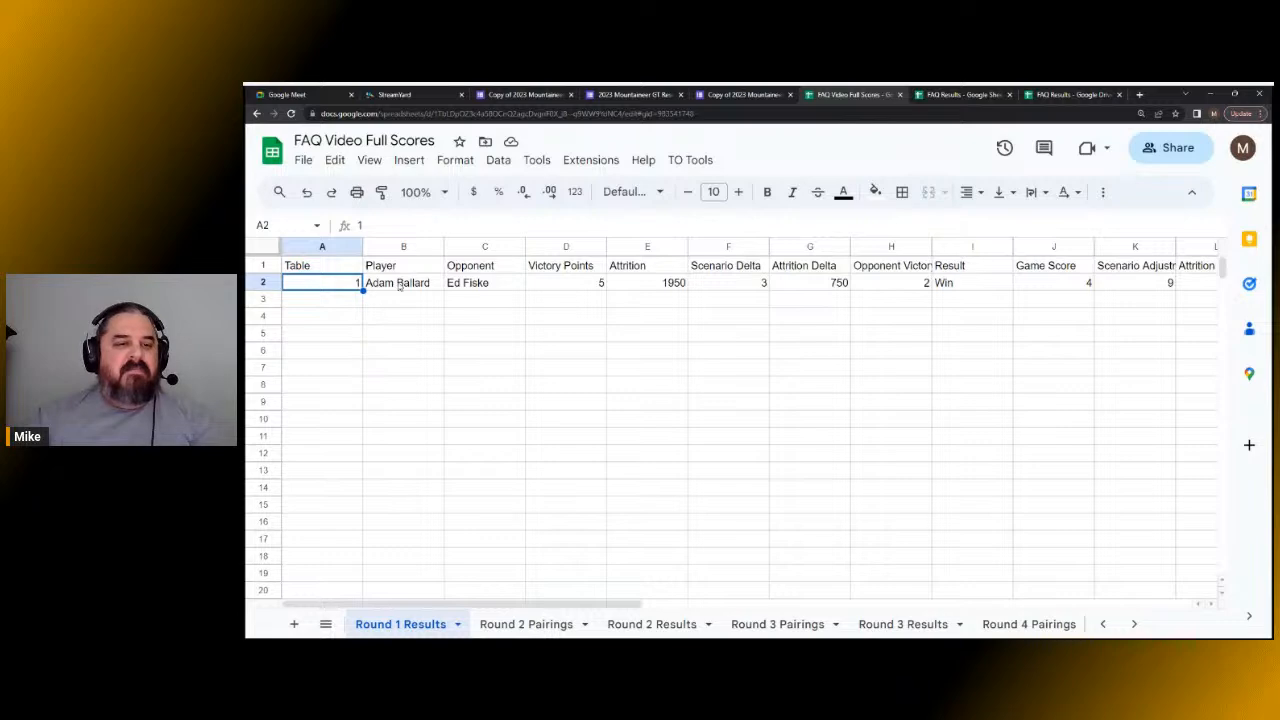
Read the Result, Game Score, adjustment, Round Score and total formulas in cells I2 through O2
{"action": "left_click", "coordinate": [262, 282]}
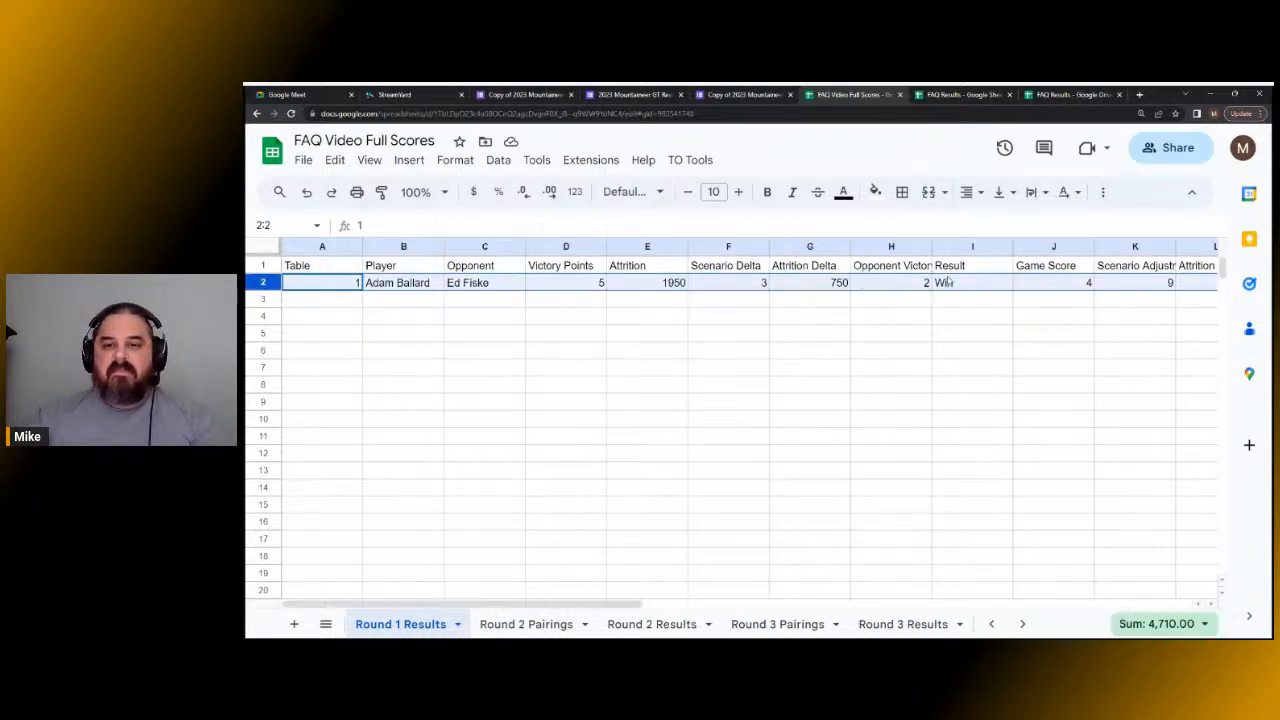
{"action": "left_click_drag", "start_coordinate": [625, 605], "coordinate": [763, 605]}
{"action": "left_click", "coordinate": [727, 285]}
{"action": "left_click", "coordinate": [556, 285]}
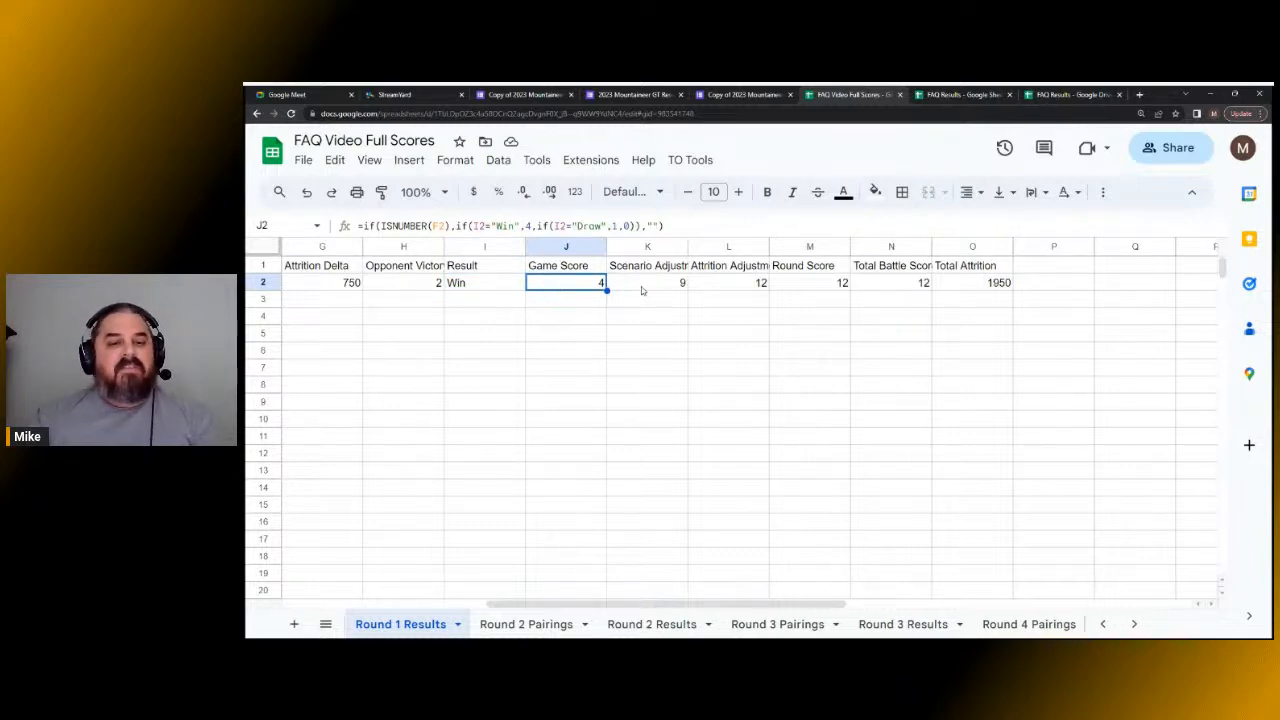
{"action": "left_click", "coordinate": [642, 290]}
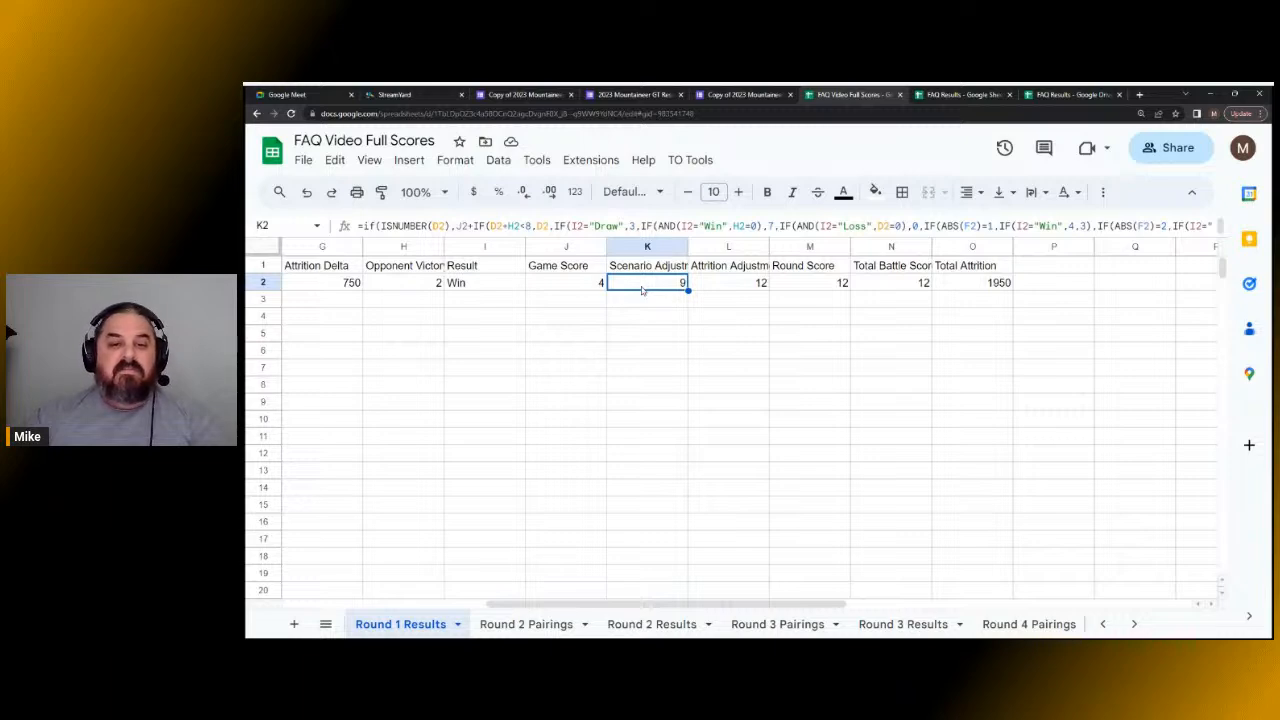
{"action": "left_click", "coordinate": [726, 287]}
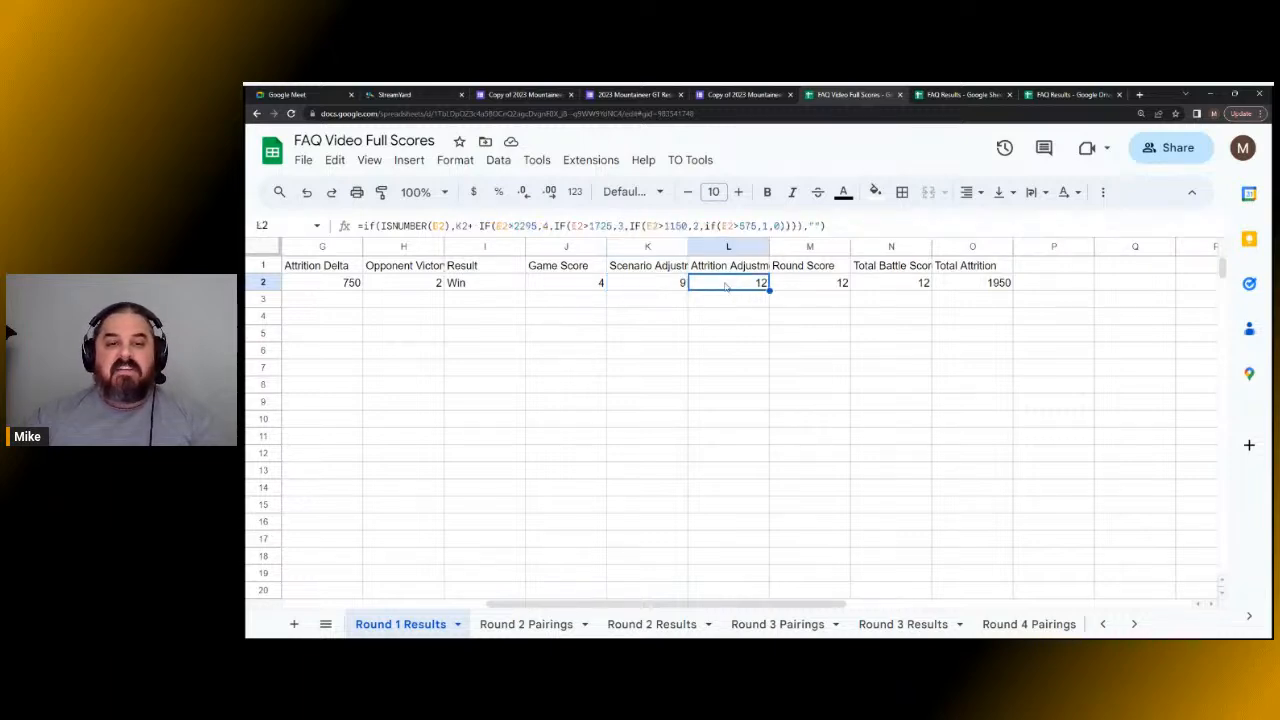
{"action": "left_click", "coordinate": [816, 286]}
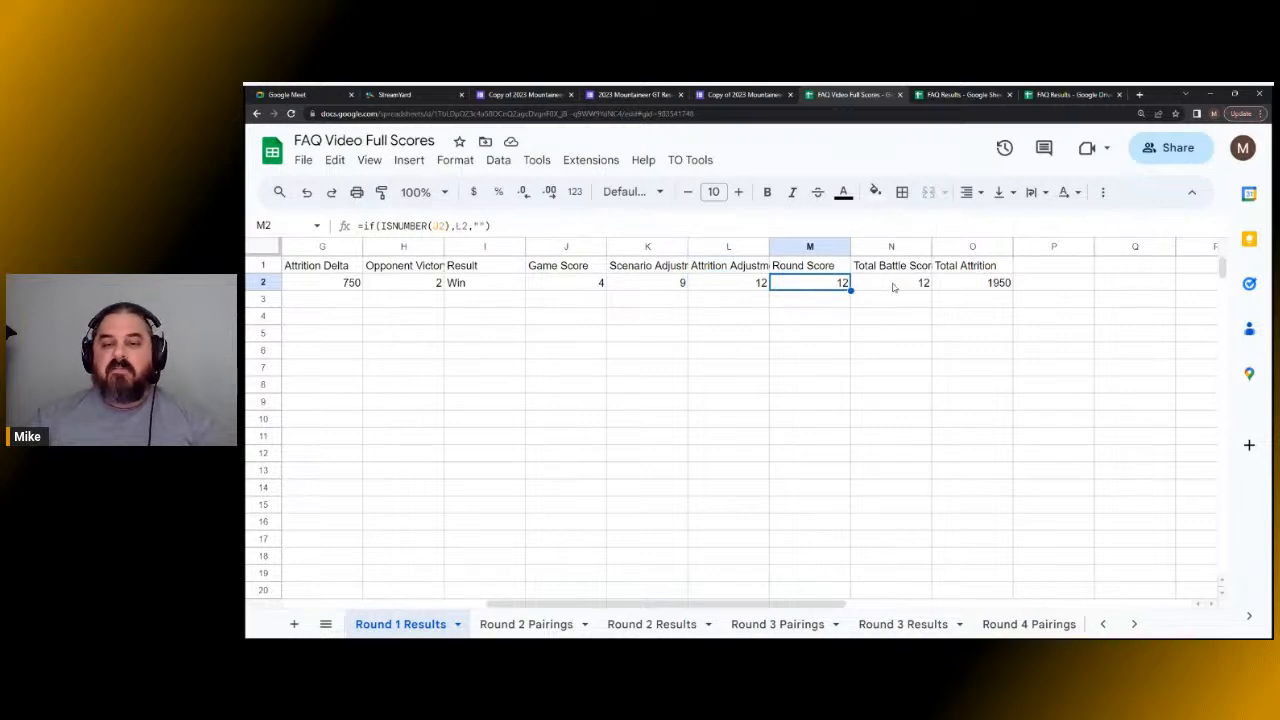
{"action": "left_click", "coordinate": [893, 287]}
{"action": "left_click", "coordinate": [960, 288]}
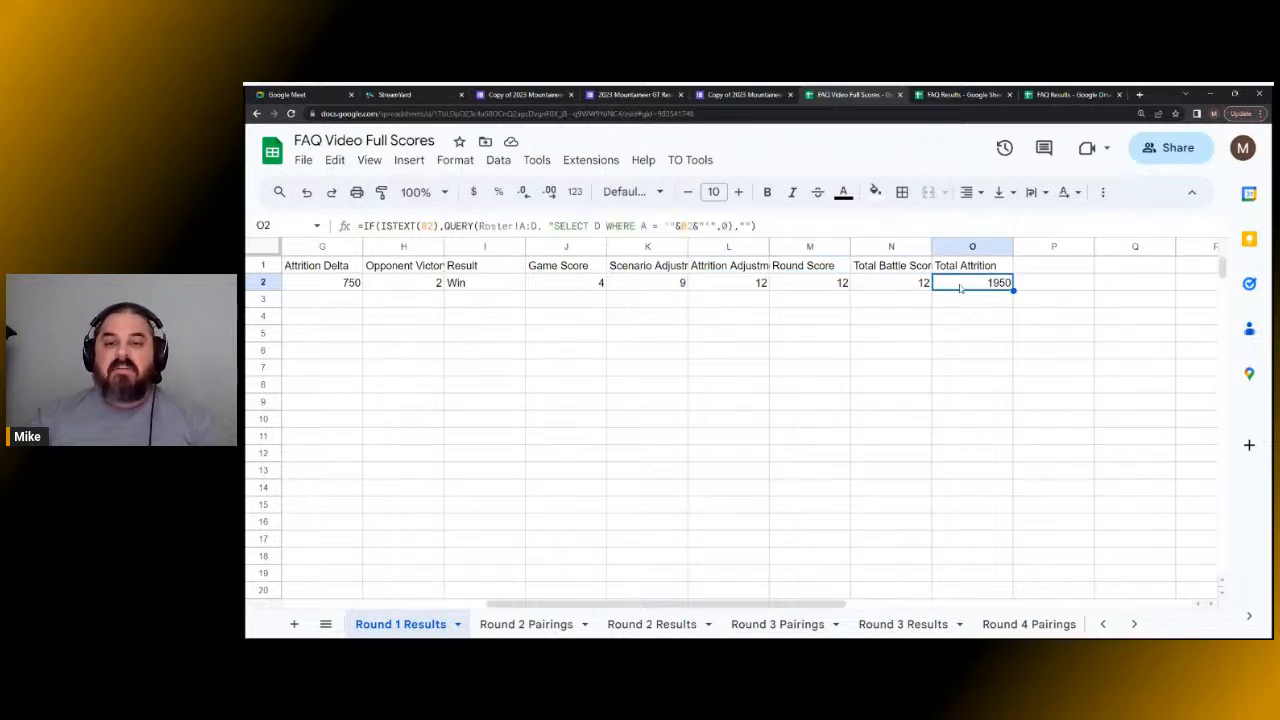
{"action": "left_click", "coordinate": [906, 288]}
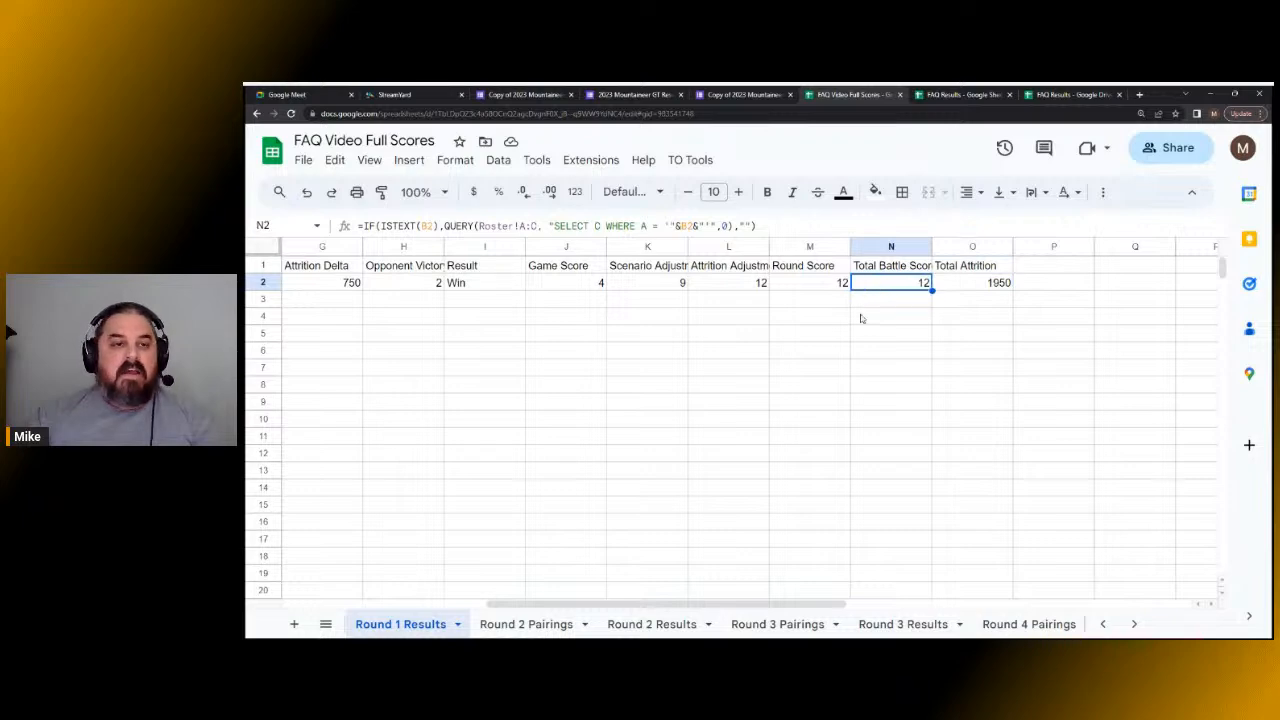
{"action": "left_click", "coordinate": [1071, 94]}
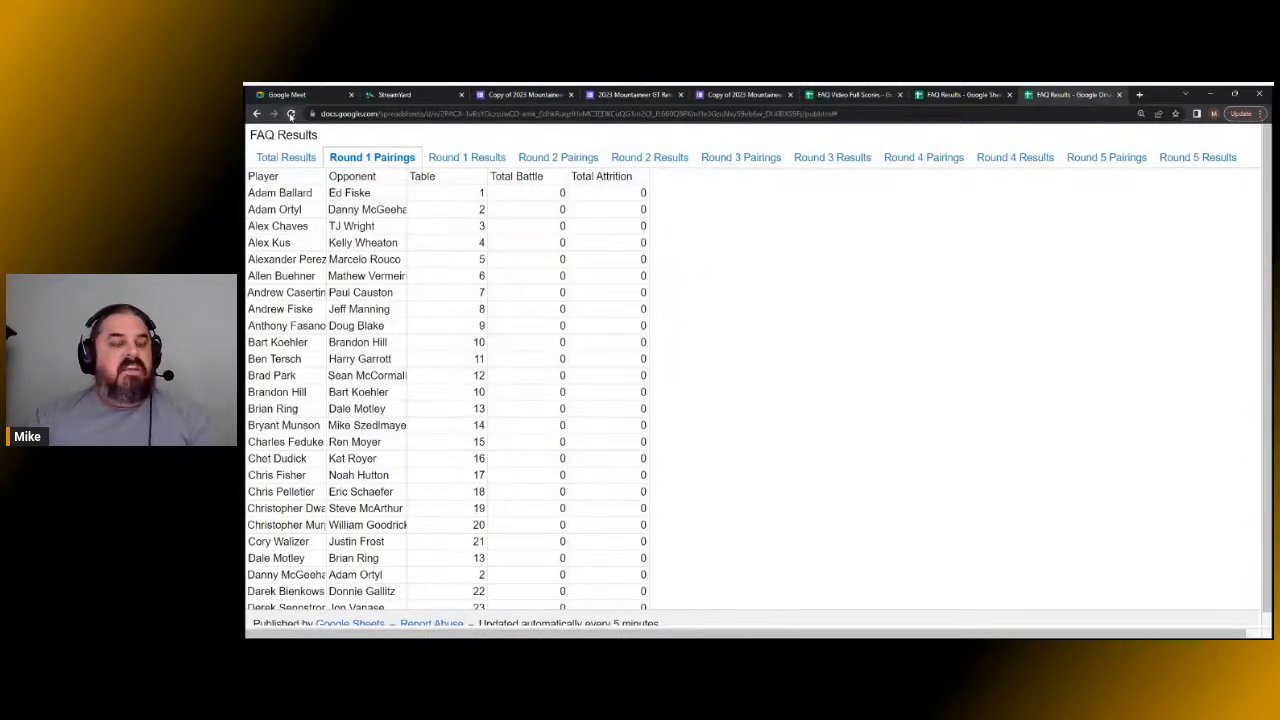
Reload the published page, then grant IMPORTRANGE access from D1 of FAQ Results' Round 1 Results sheet
{"action": "left_click", "coordinate": [291, 113]}
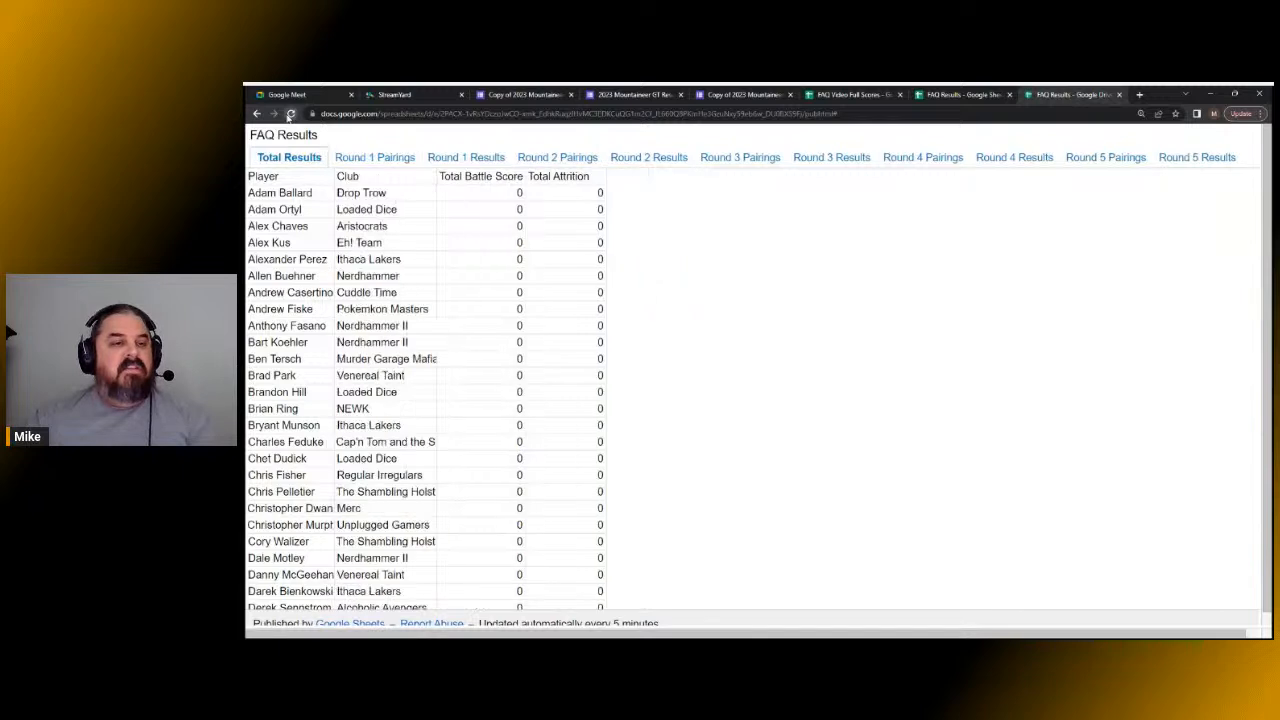
{"action": "left_click", "coordinate": [463, 160]}
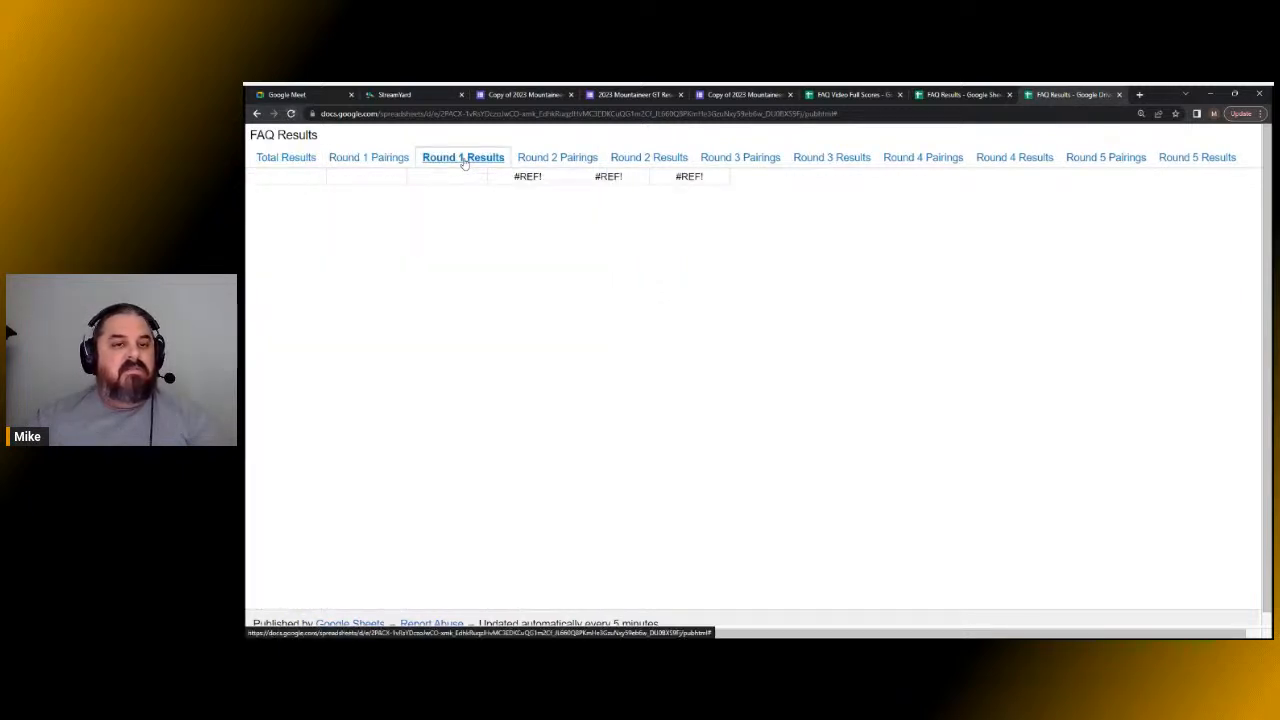
{"action": "left_click", "coordinate": [960, 95]}
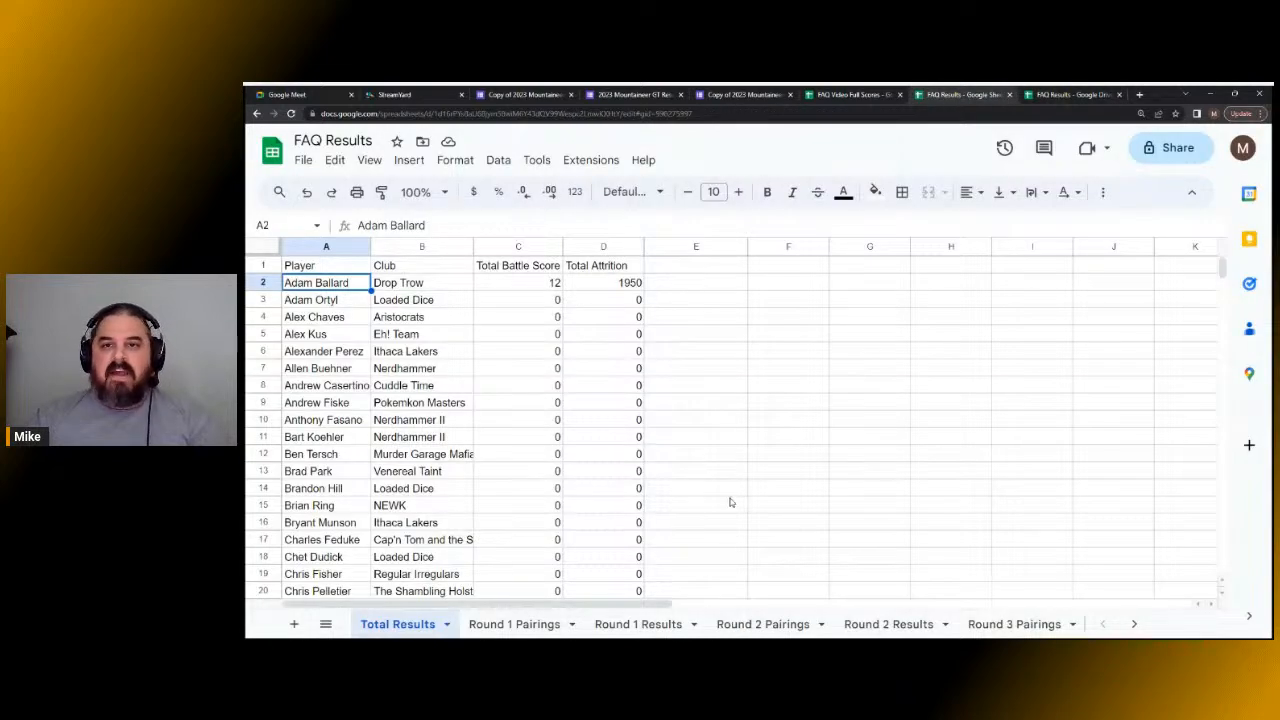
{"action": "left_click", "coordinate": [523, 626]}
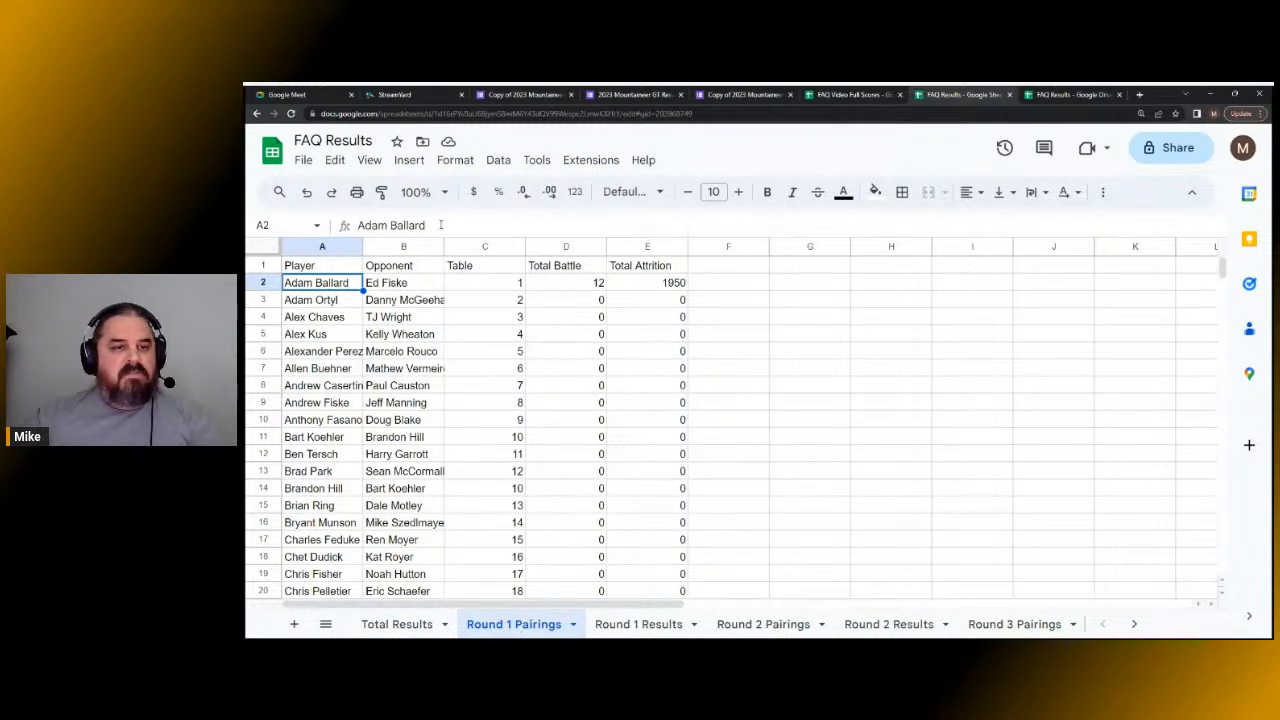
{"action": "left_click", "coordinate": [628, 628]}
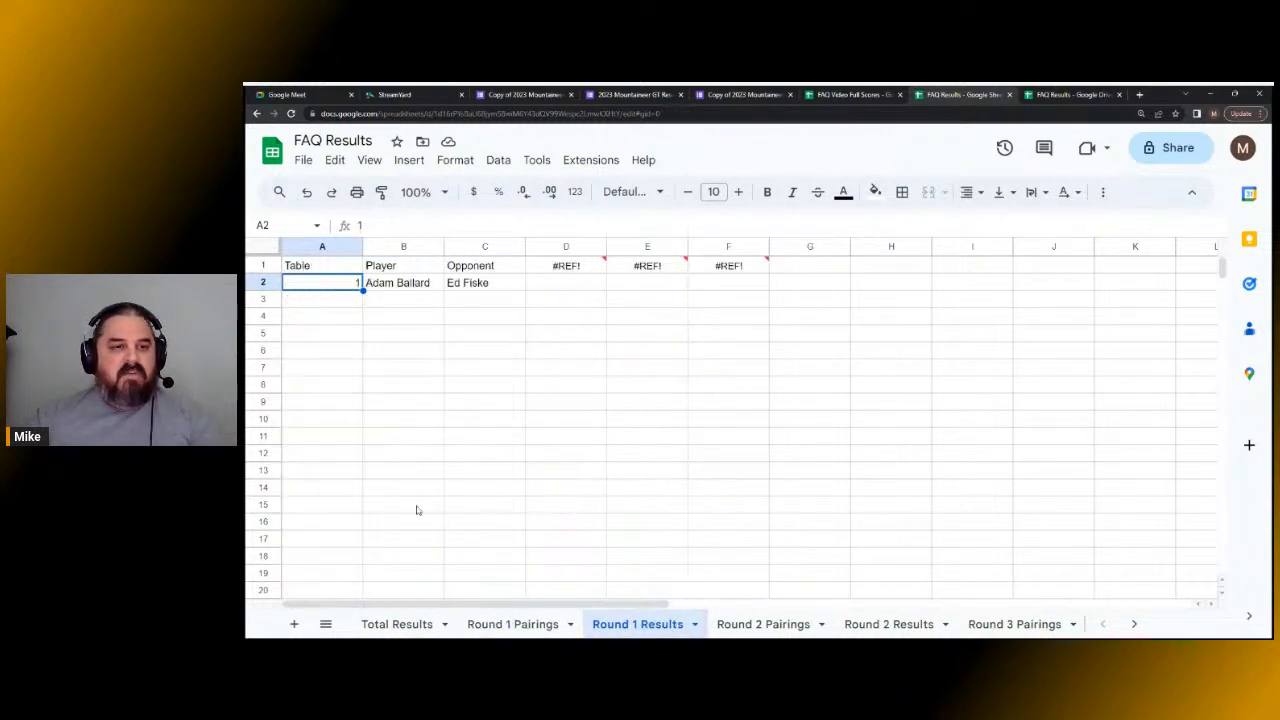
{"action": "left_click", "coordinate": [566, 266]}
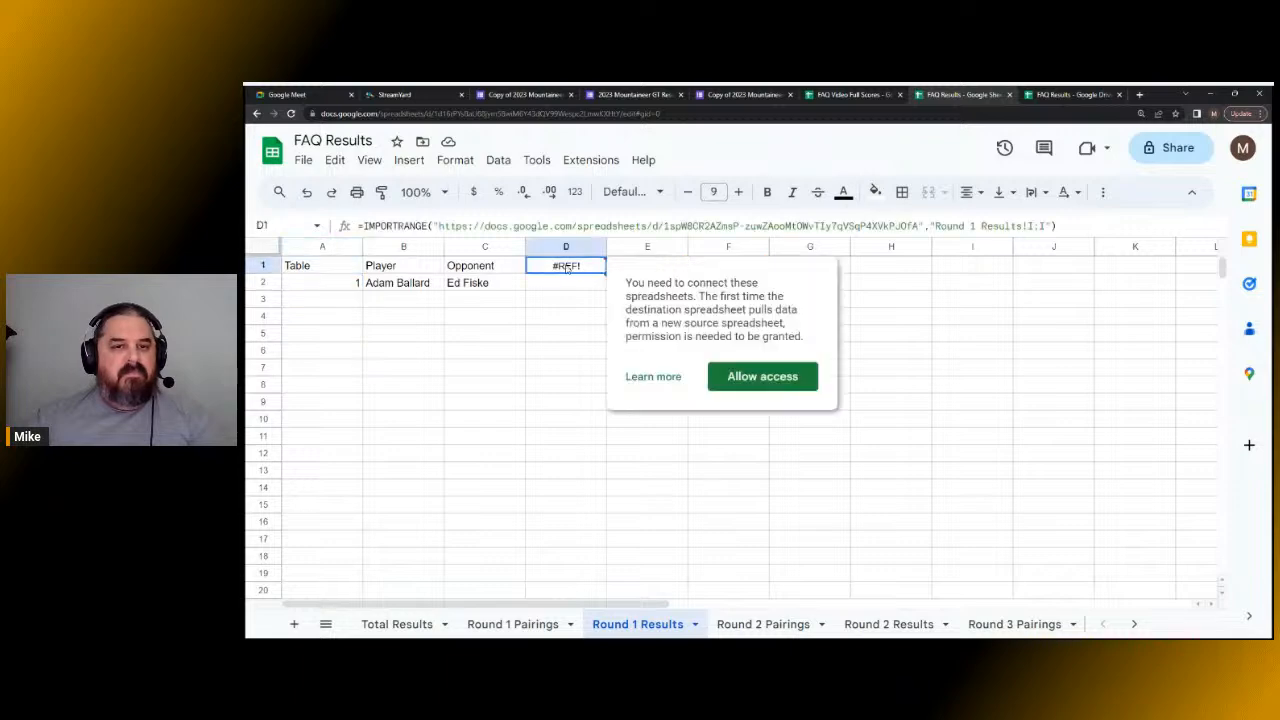
{"action": "left_click", "coordinate": [765, 380]}
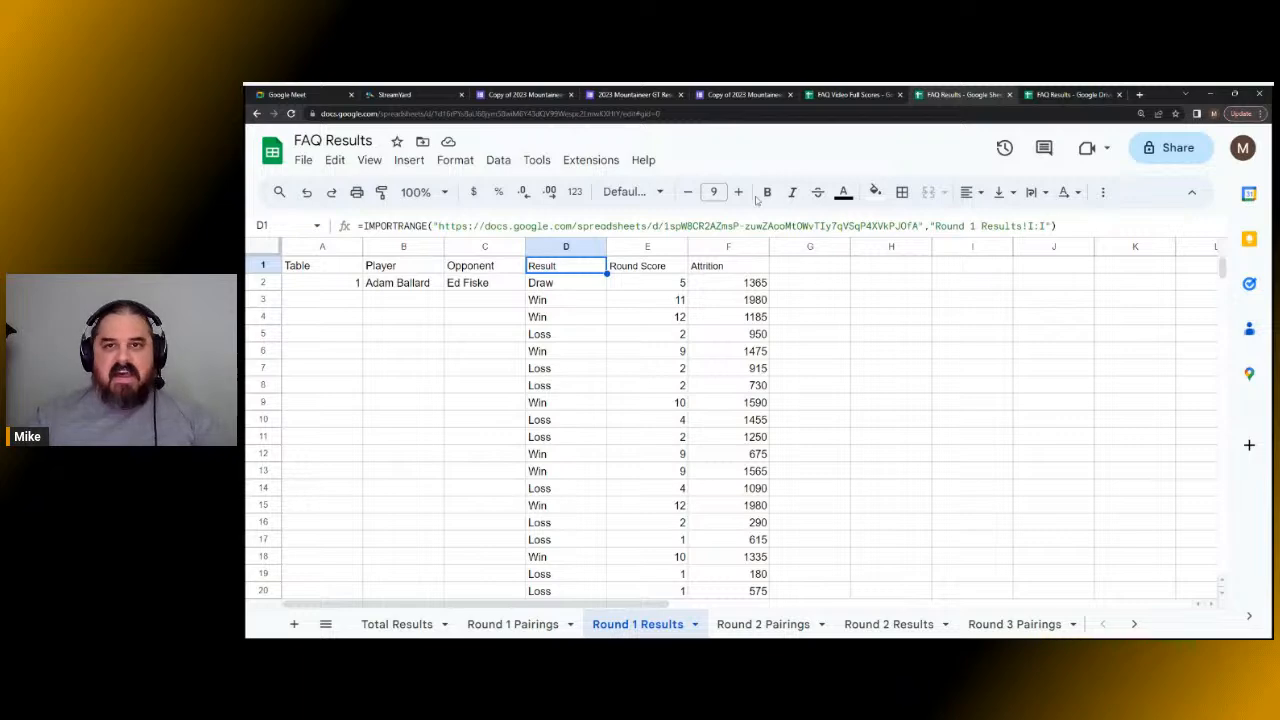
{"action": "left_click", "coordinate": [503, 622]}
Paste the new spreadsheet's URL into the D1 import formula and inspect the imported values
{"action": "left_click", "coordinate": [306, 266]}
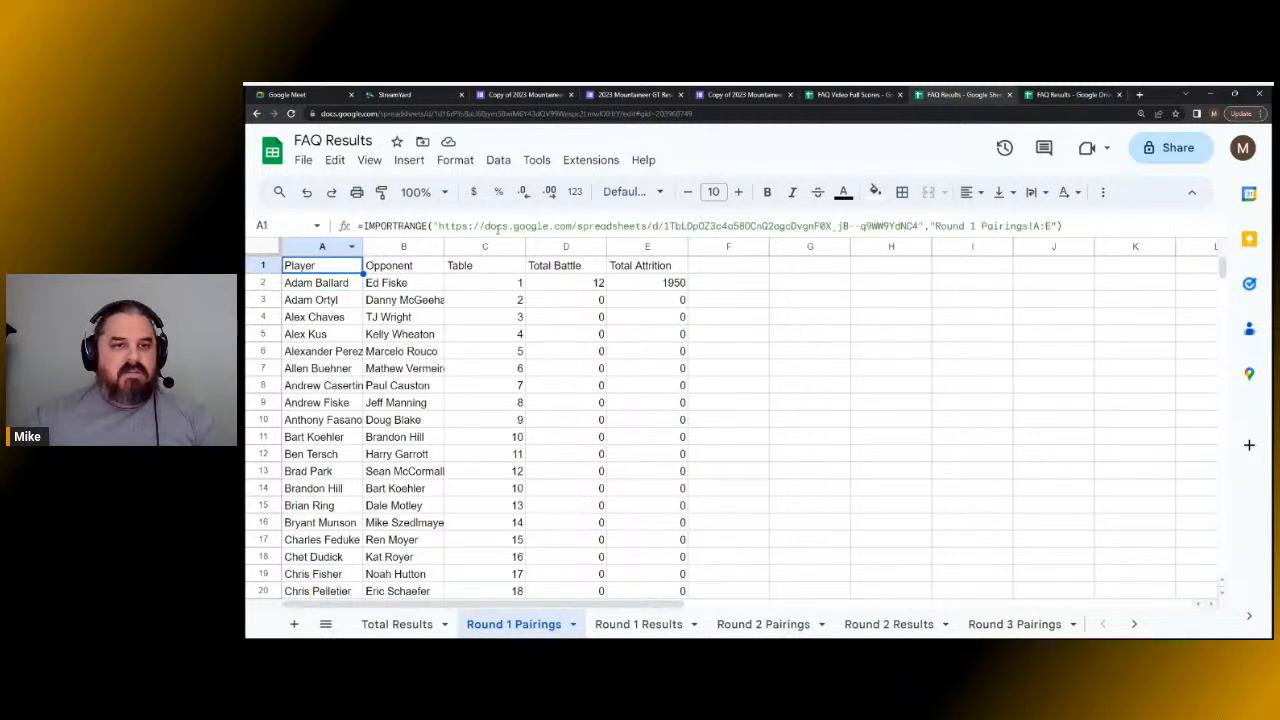
{"action": "left_click_drag", "start_coordinate": [438, 226], "coordinate": [916, 224]}
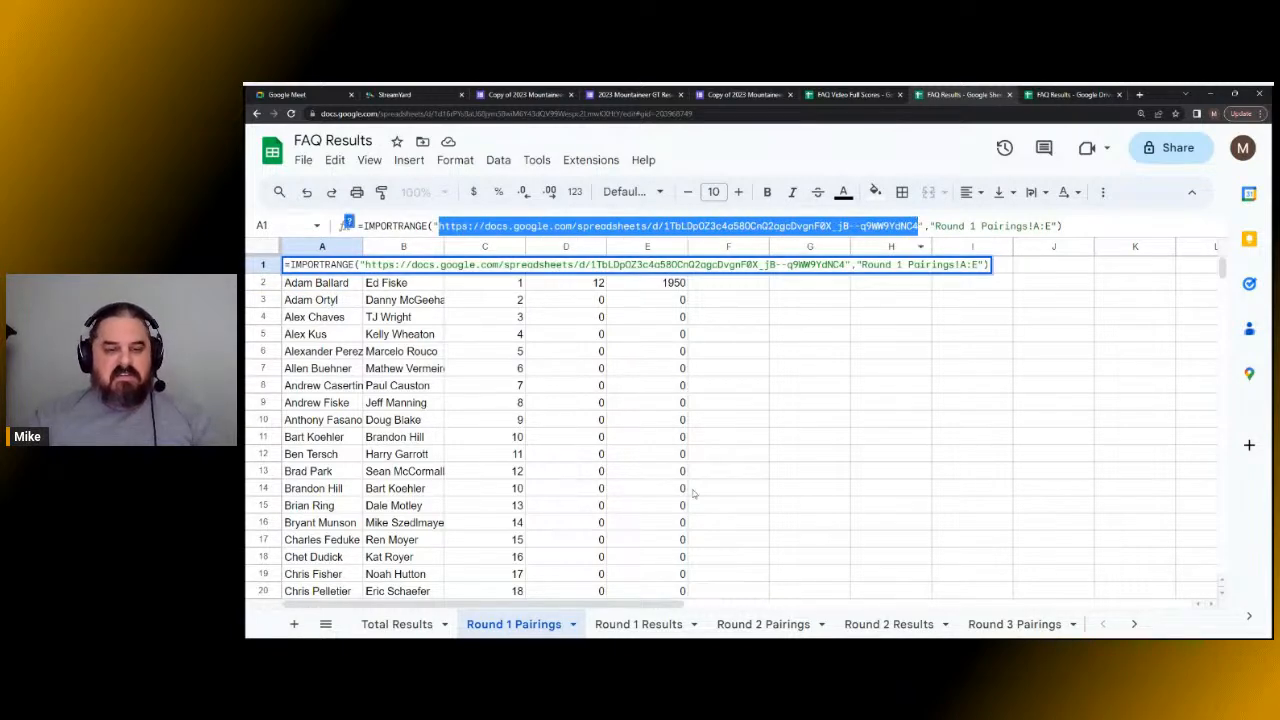
{"action": "left_click", "coordinate": [645, 624]}
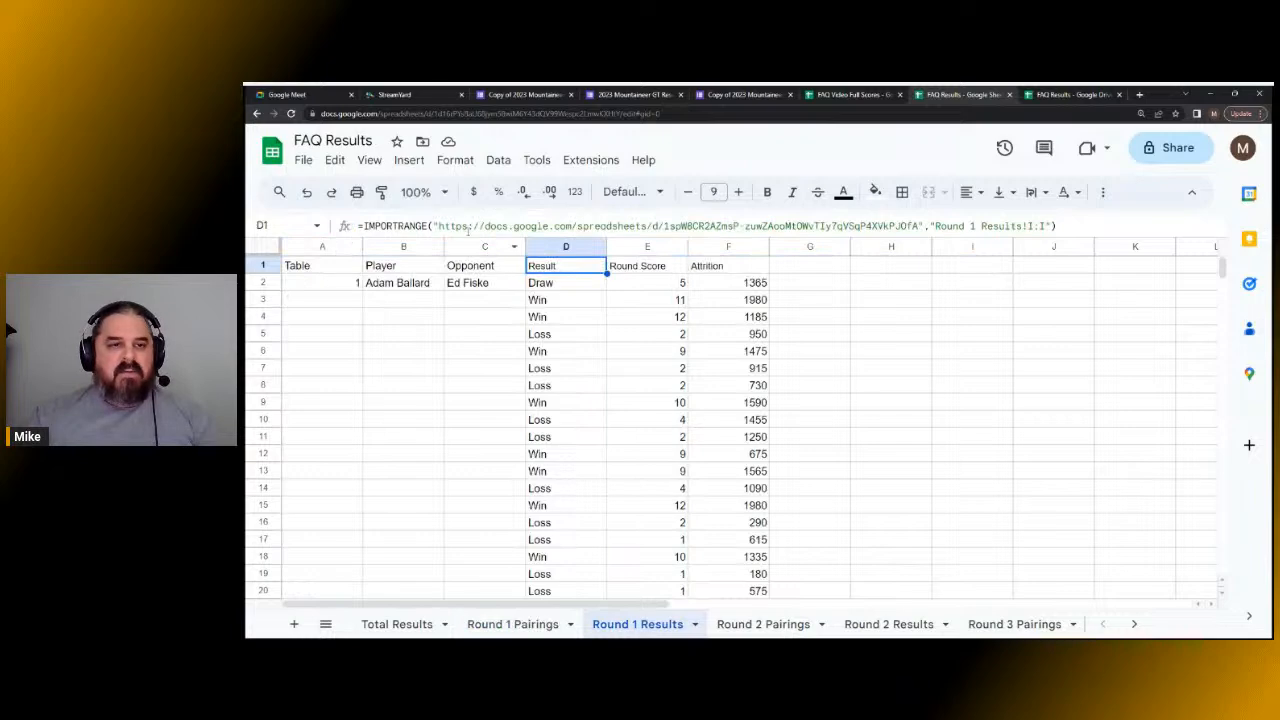
{"action": "left_click_drag", "start_coordinate": [438, 226], "coordinate": [916, 224]}
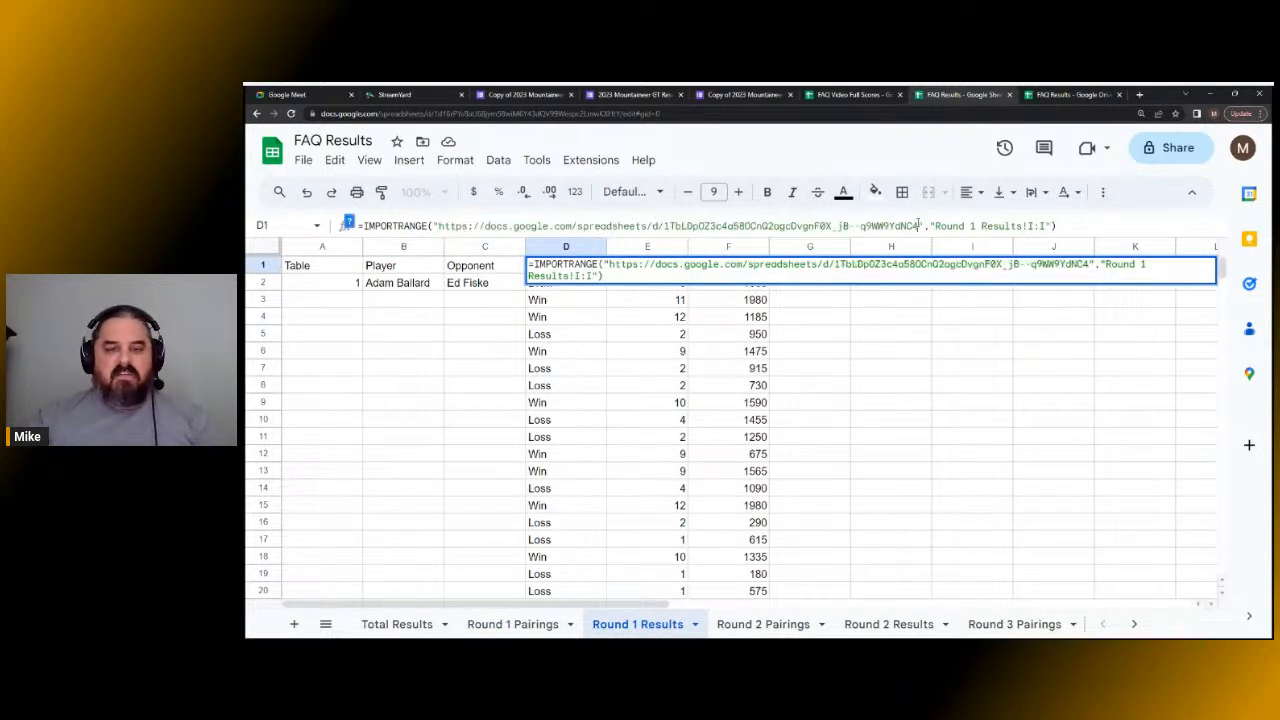
{"action": "key", "text": "Return"}
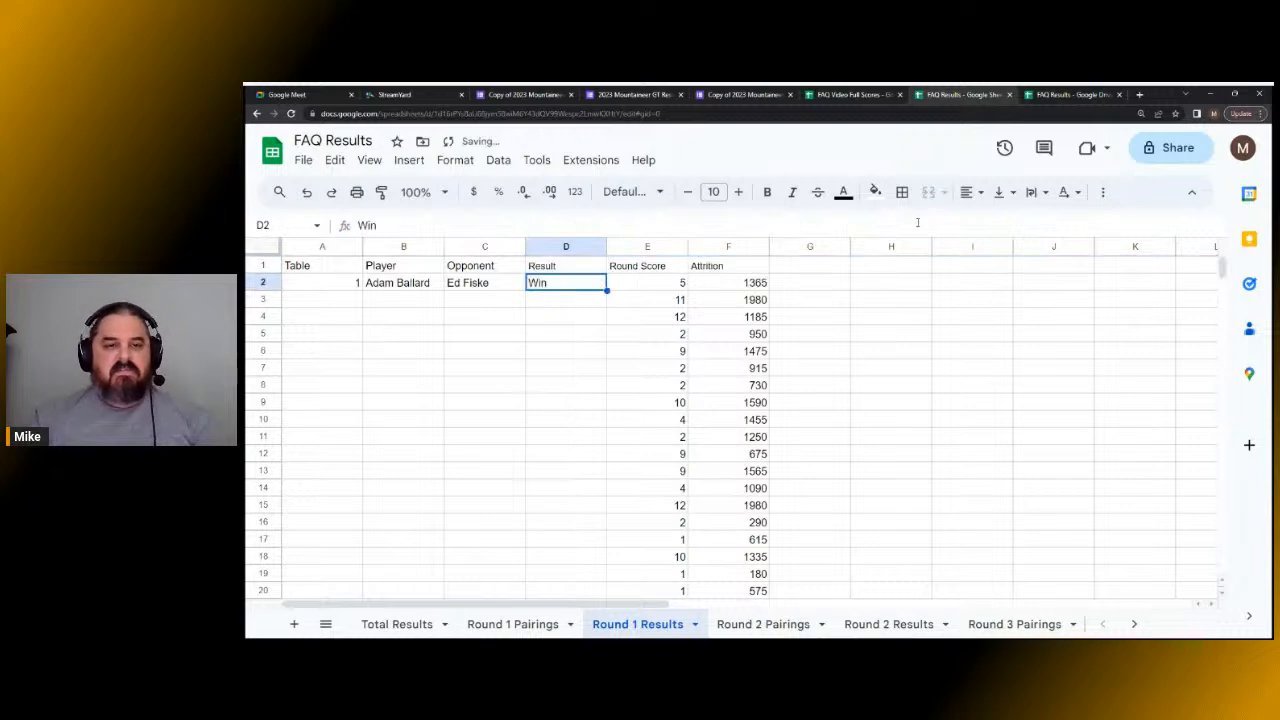
{"action": "left_click", "coordinate": [647, 287]}
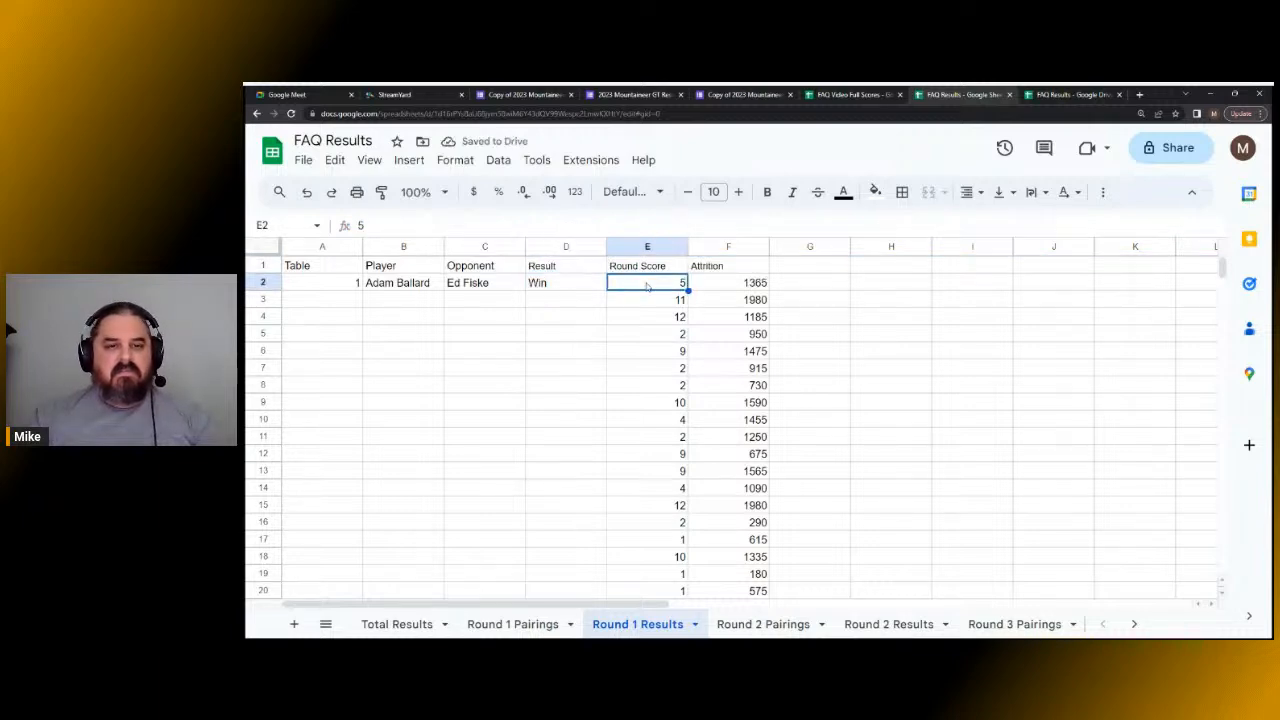
{"action": "left_click", "coordinate": [714, 287]}
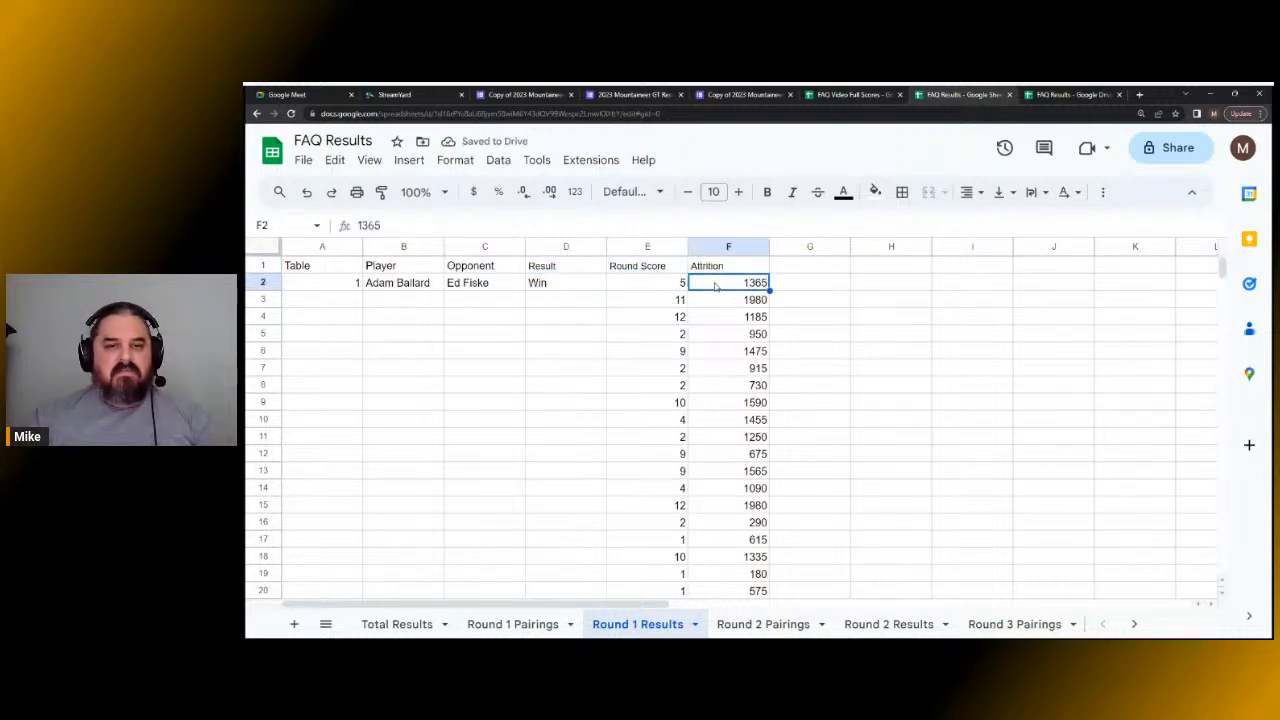
{"action": "left_click", "coordinate": [563, 301]}
{"action": "left_click", "coordinate": [628, 307]}
{"action": "left_click", "coordinate": [726, 305]}
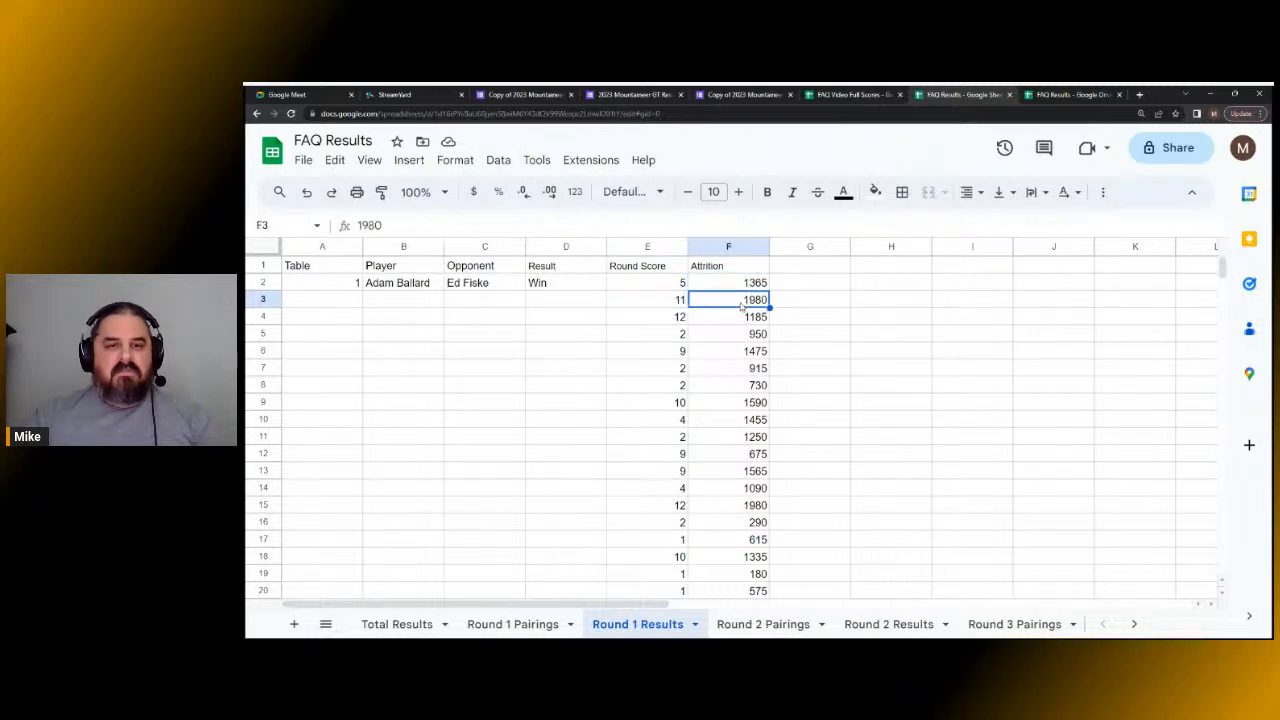
{"action": "left_click", "coordinate": [578, 285]}
Replace the source URL in the Round Score (E1) and Attrition (F1) import formulas with the new spreadsheet's URL
{"action": "left_click", "coordinate": [638, 268]}
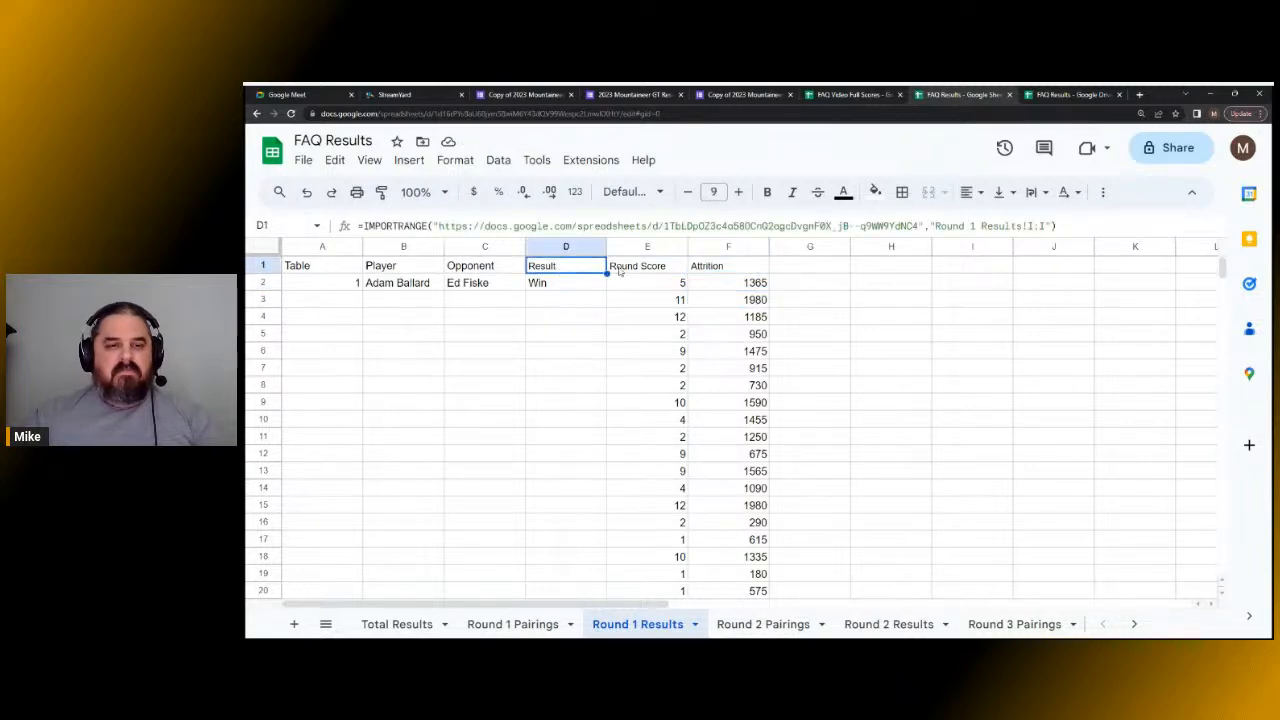
{"action": "left_click_drag", "start_coordinate": [440, 226], "coordinate": [918, 221]}
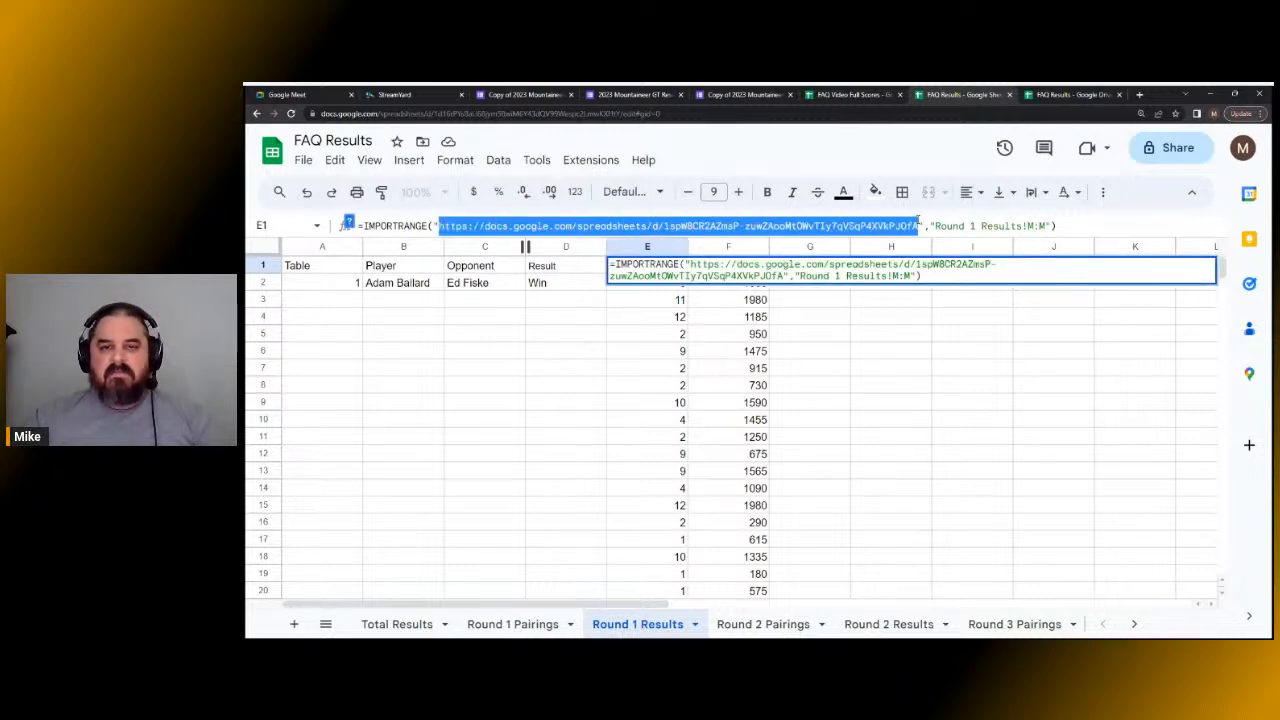
{"action": "key", "text": "Return"}
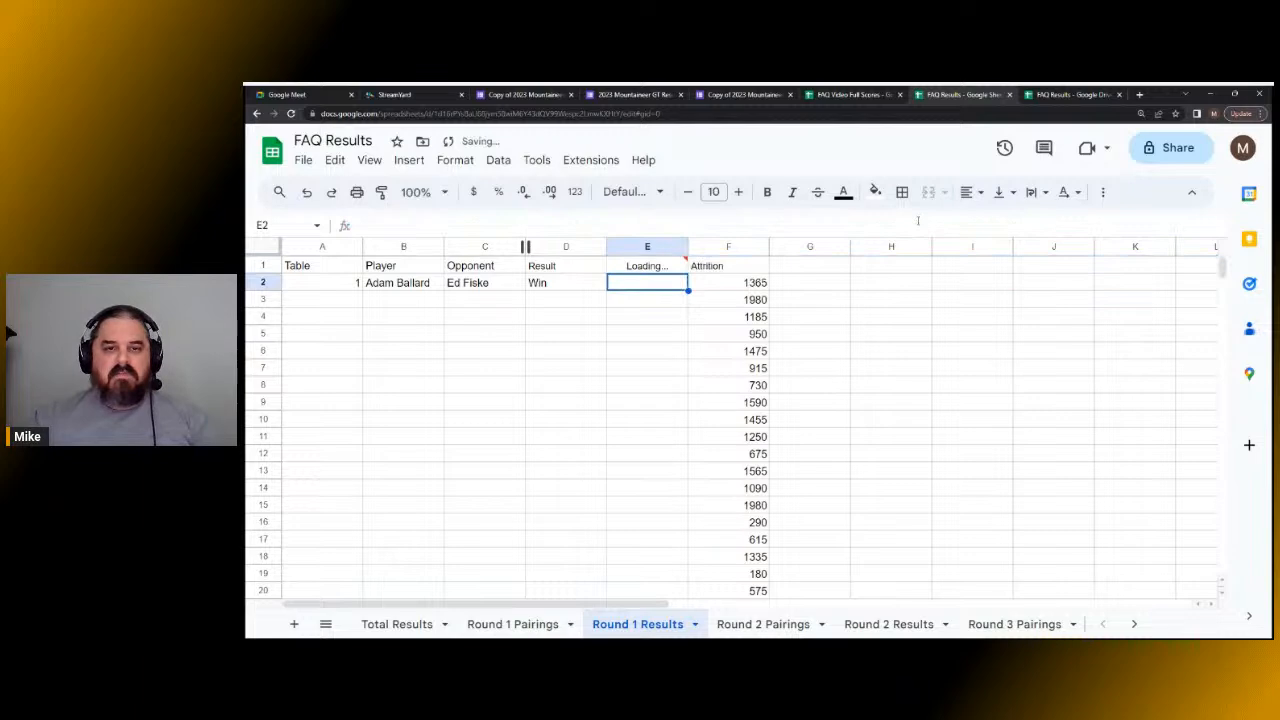
{"action": "left_click", "coordinate": [720, 268]}
{"action": "left_click_drag", "start_coordinate": [440, 226], "coordinate": [918, 226]}
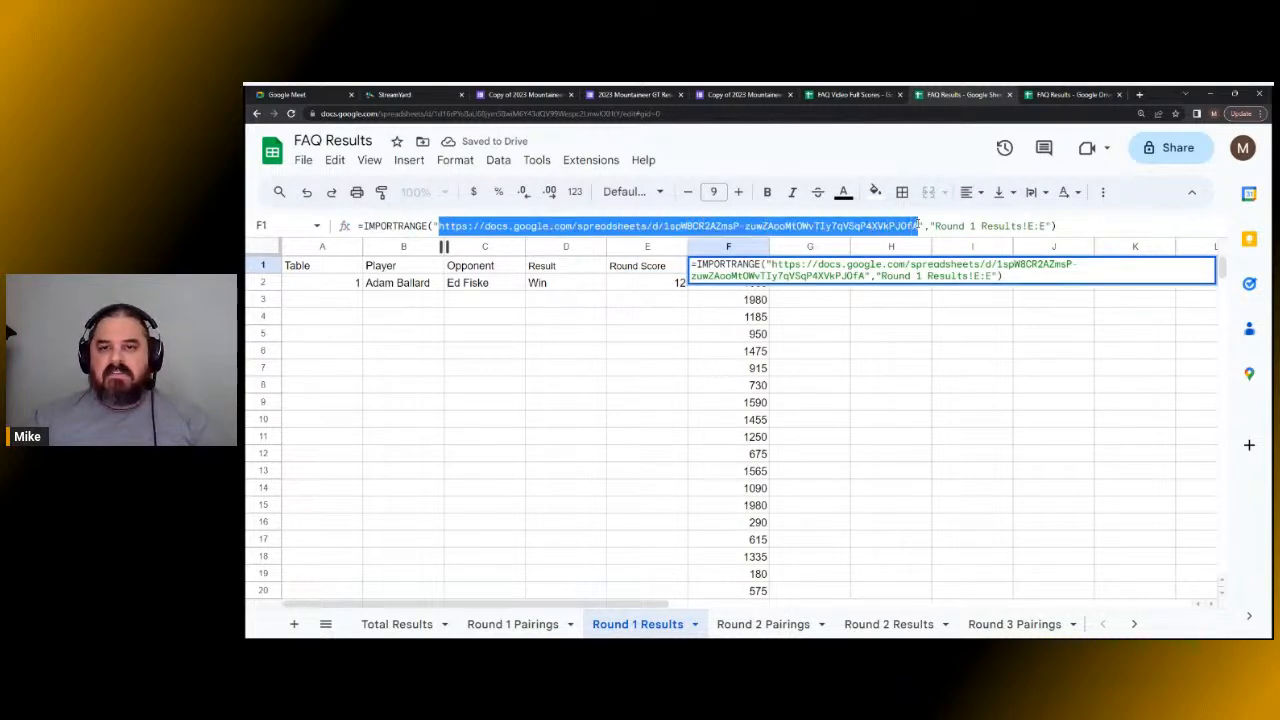
{"action": "key", "text": "Return"}
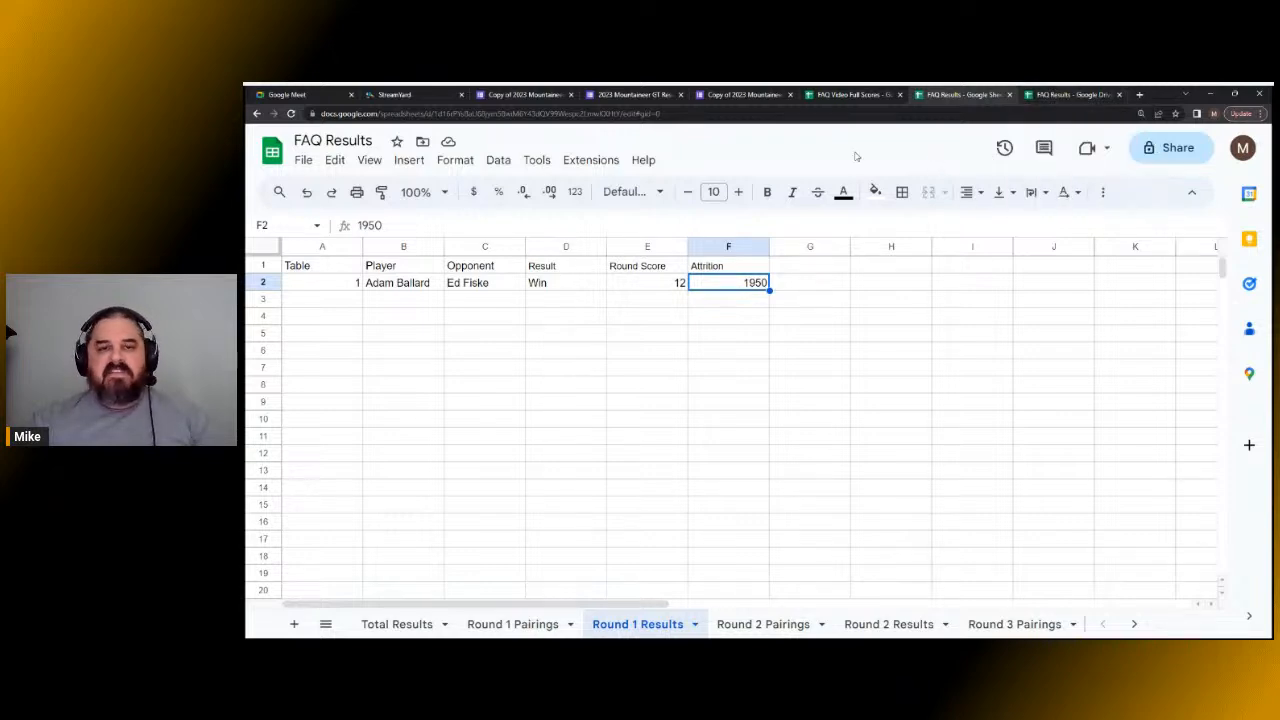
Recheck the Result, Round Score and Attrition import formulas
{"action": "left_click", "coordinate": [567, 266]}
{"action": "left_click", "coordinate": [648, 266]}
{"action": "left_click", "coordinate": [720, 266]}
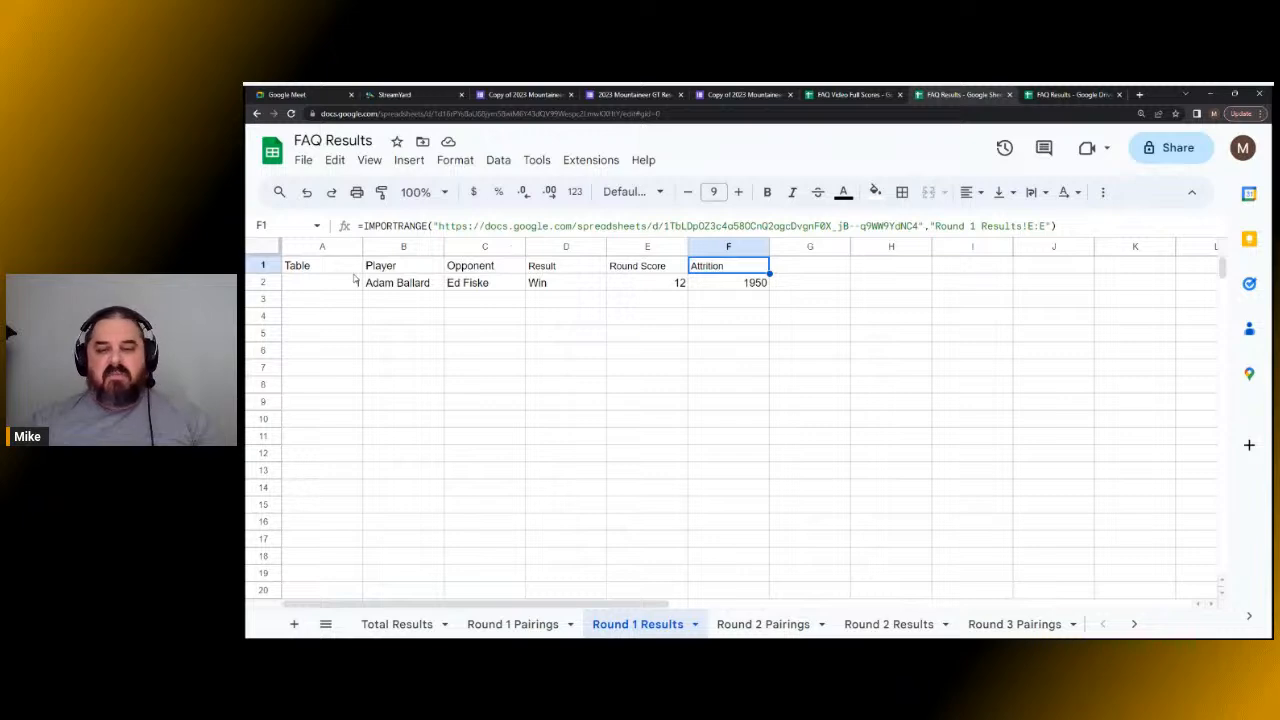
{"action": "left_click", "coordinate": [1069, 95]}
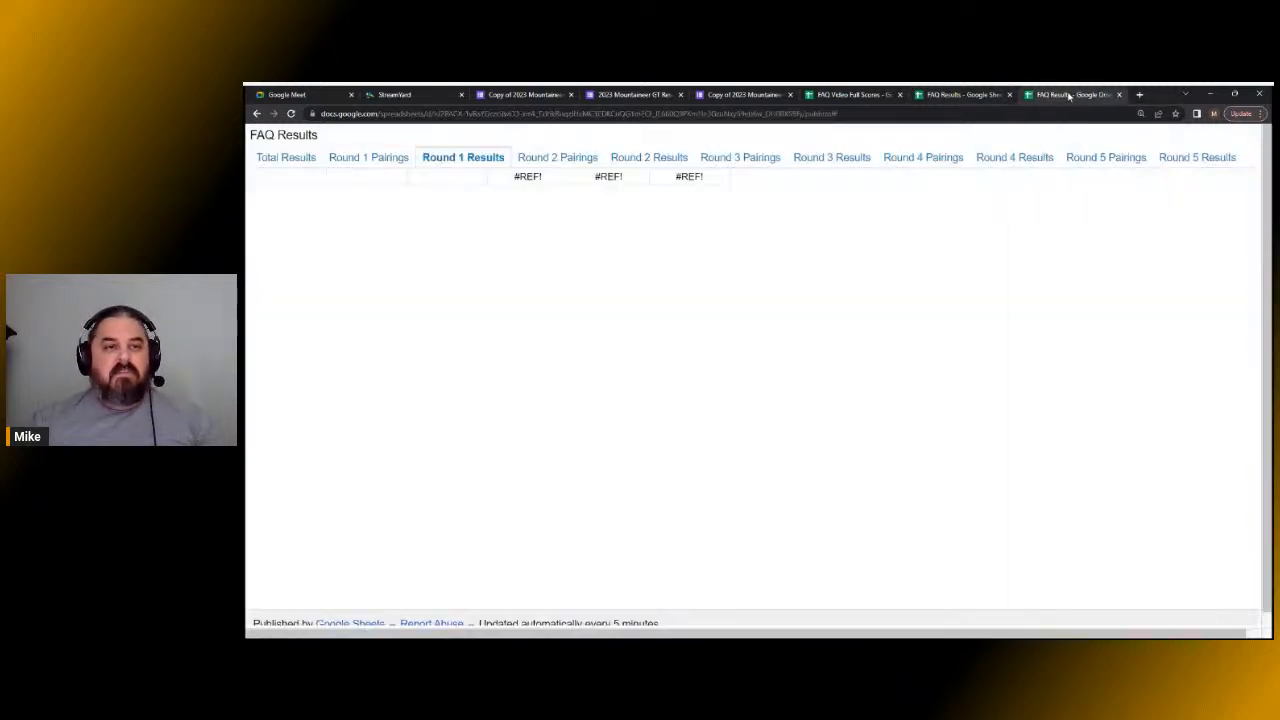
Reload the published page and browse its Round 1 Results, Round 1 Pairings and Total Results tabs
{"action": "left_click", "coordinate": [291, 114]}
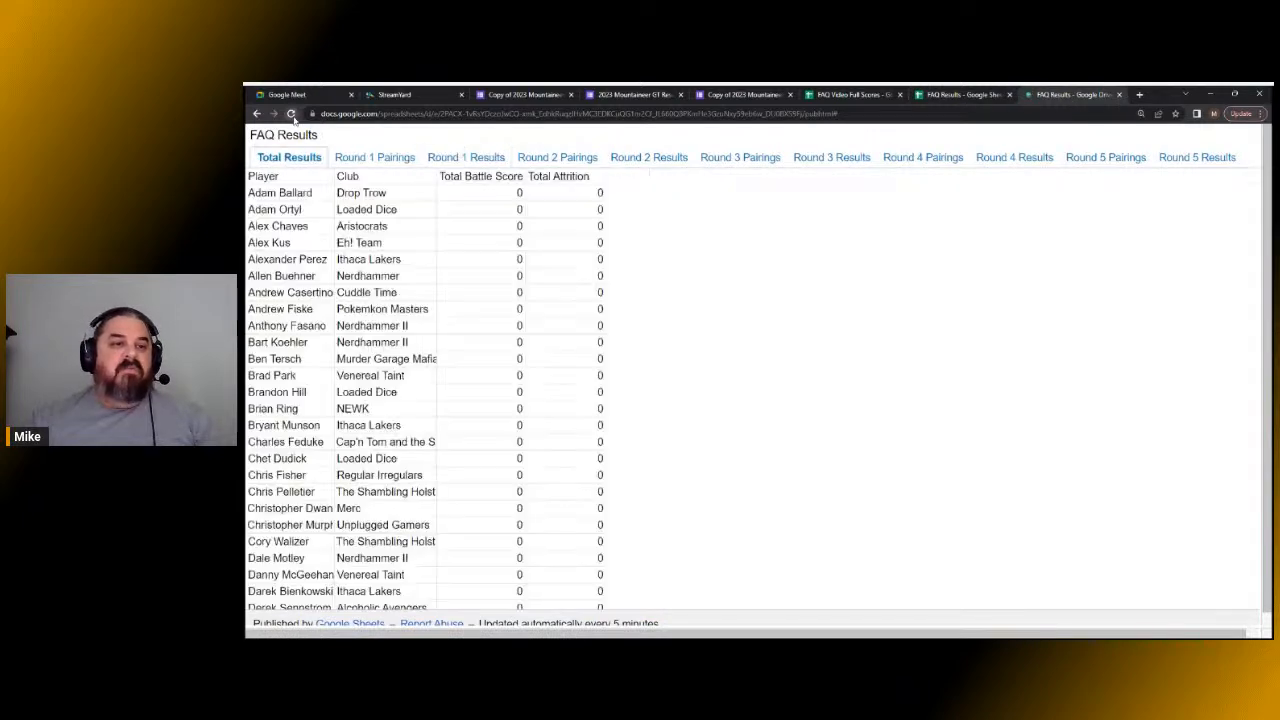
{"action": "left_click", "coordinate": [466, 160]}
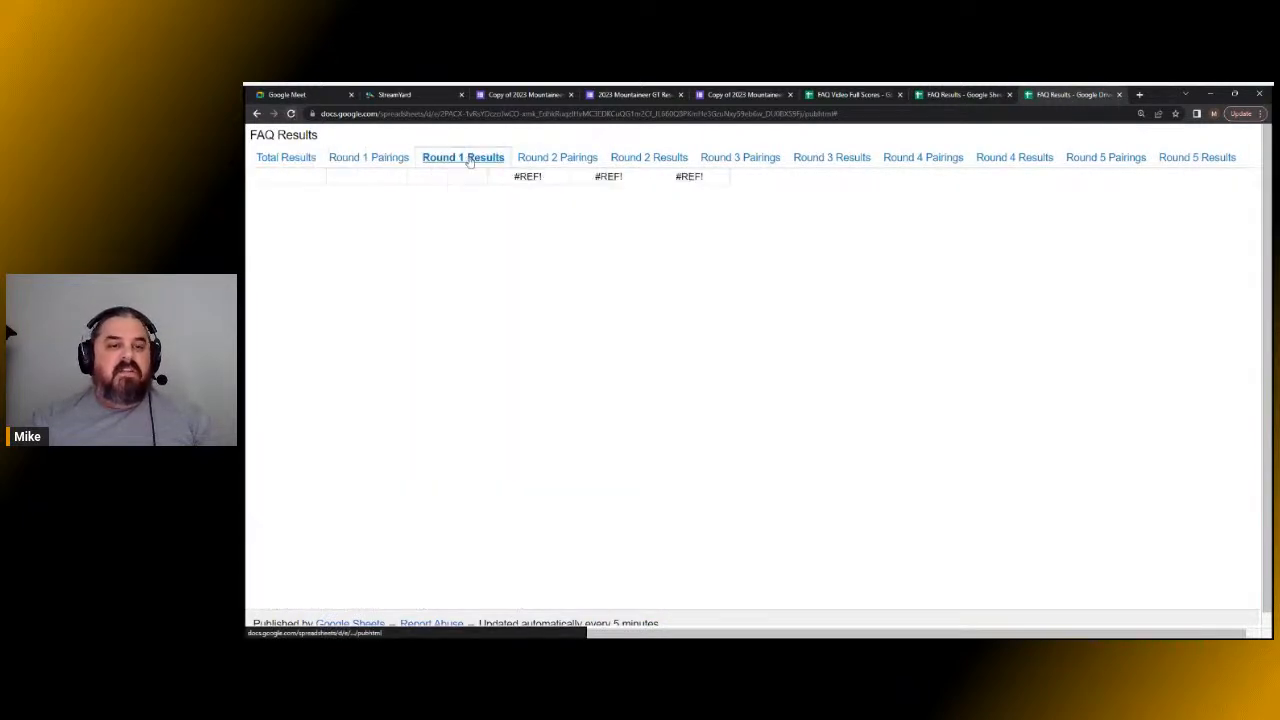
{"action": "left_click", "coordinate": [291, 114]}
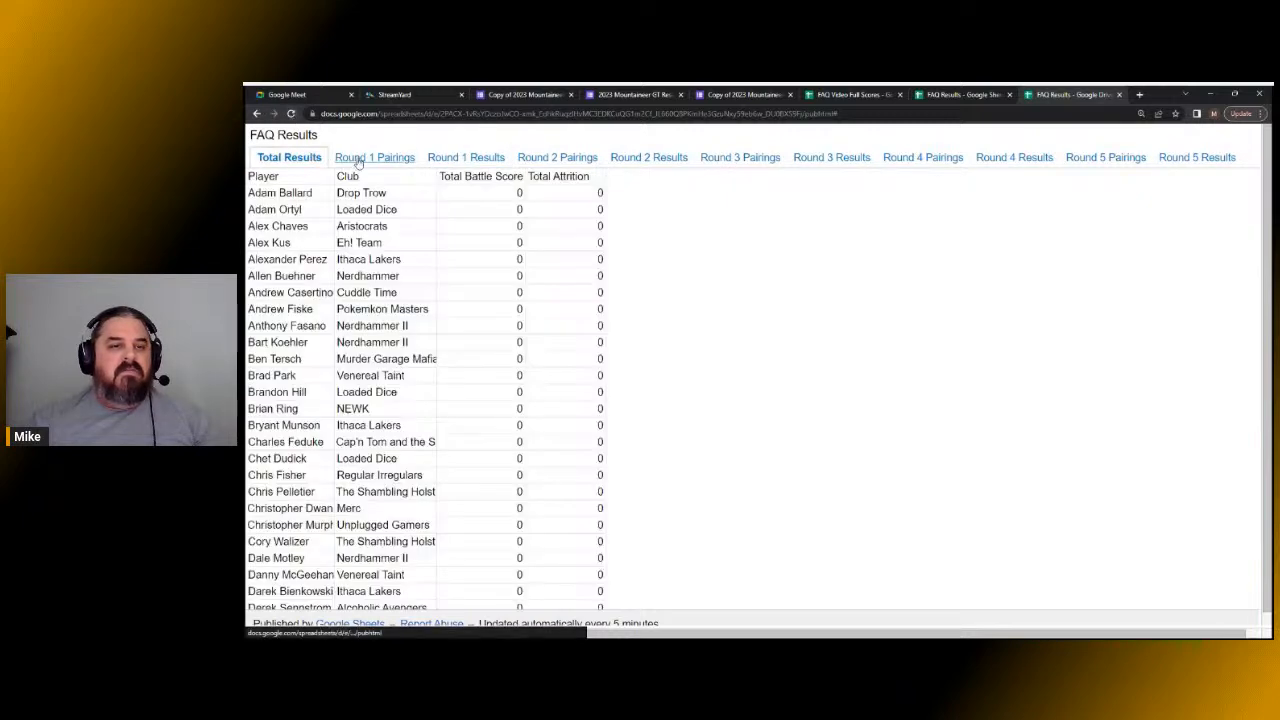
{"action": "left_click", "coordinate": [392, 160]}
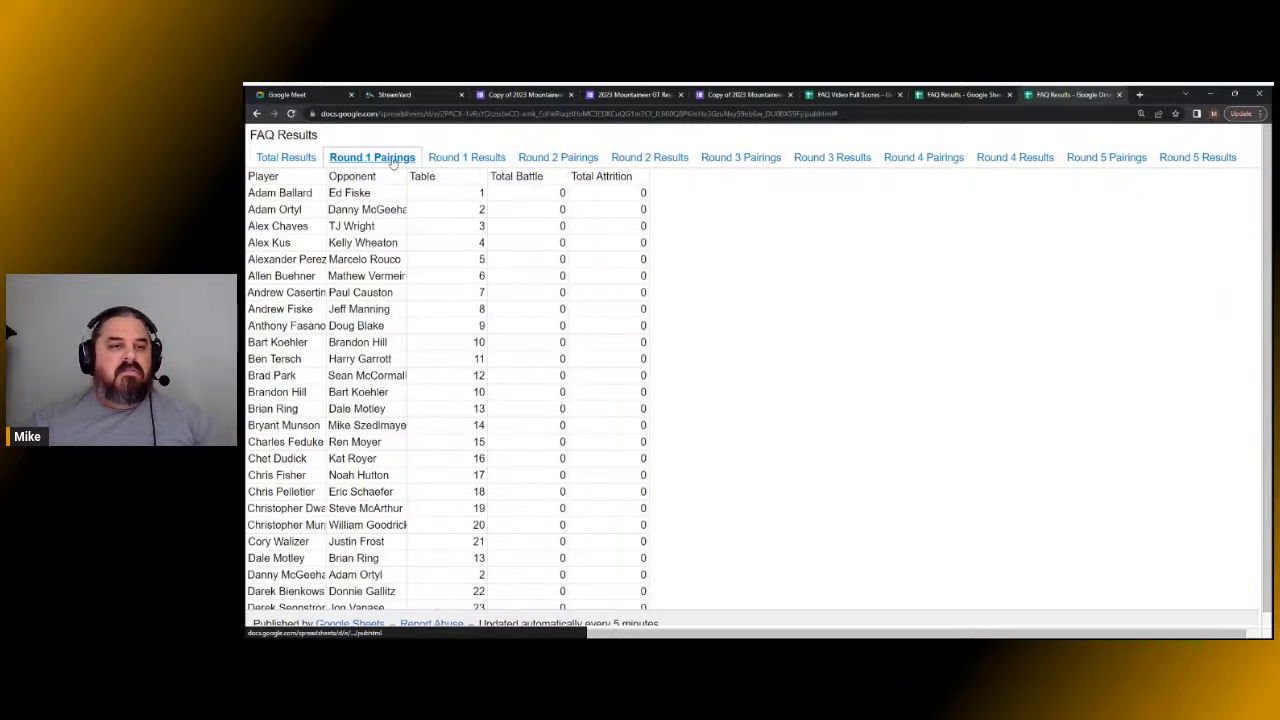
{"action": "left_click", "coordinate": [456, 159]}
{"action": "left_click", "coordinate": [360, 160]}
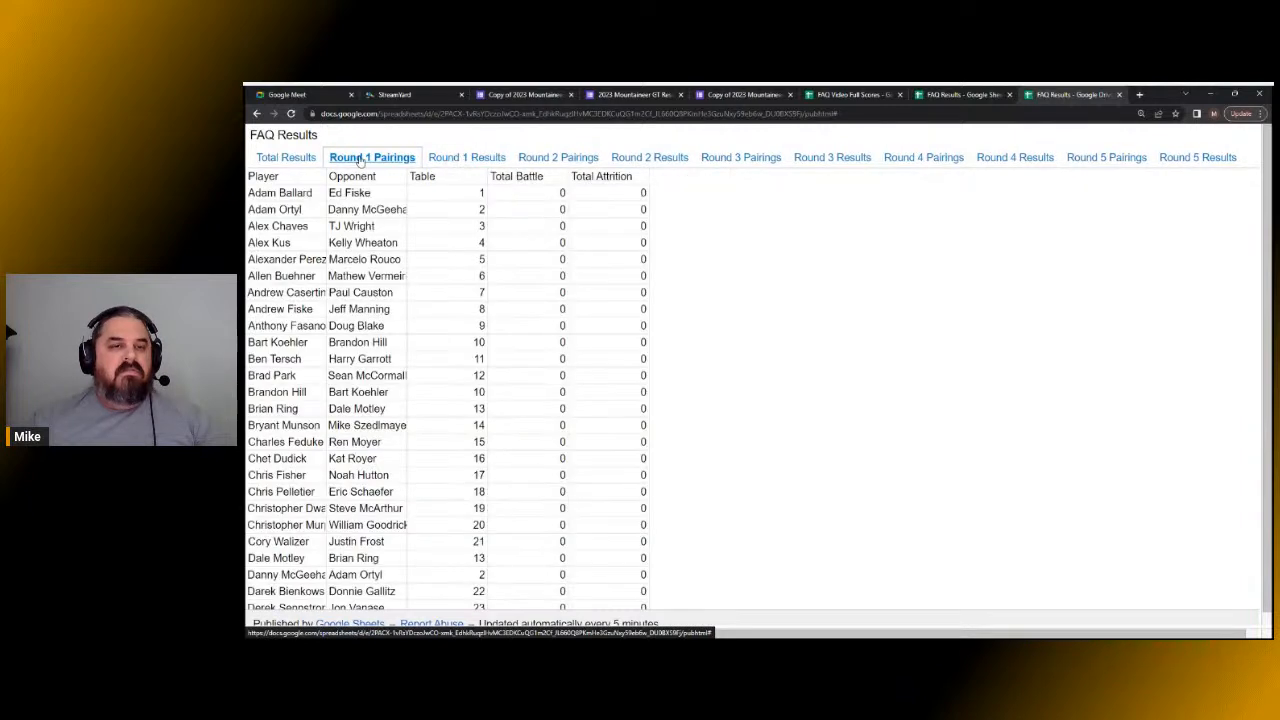
{"action": "left_click", "coordinate": [290, 158]}
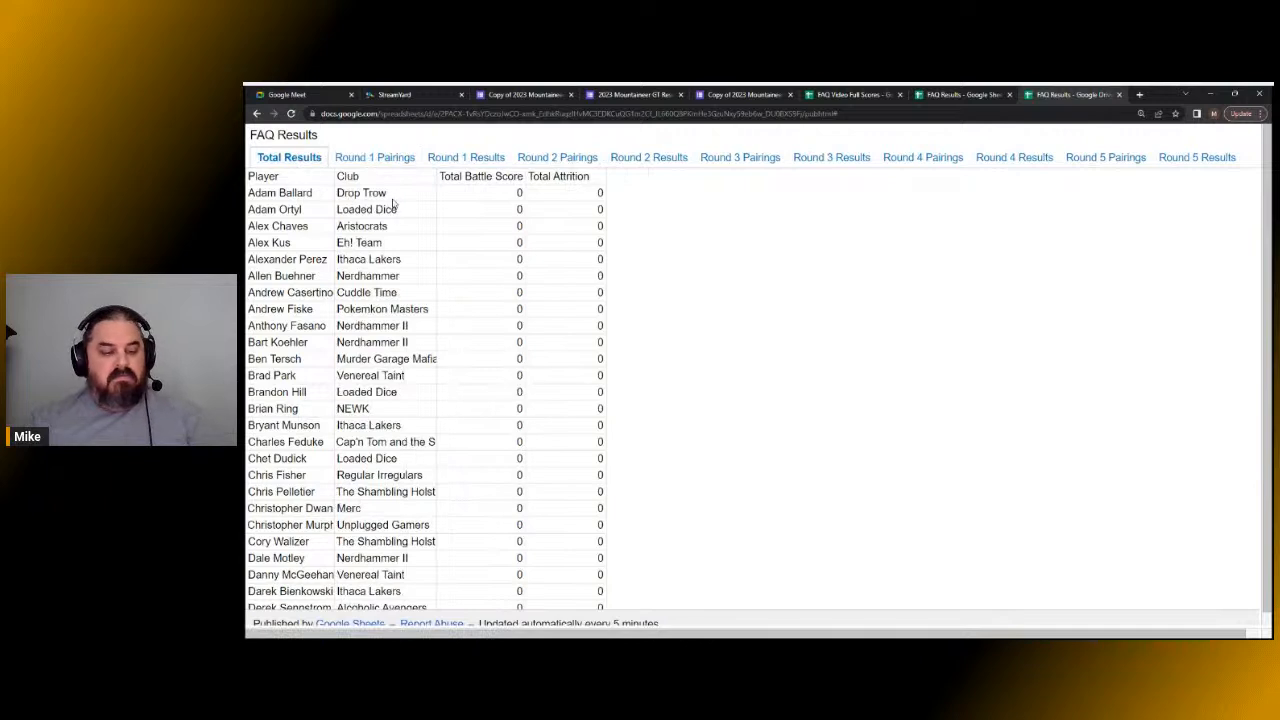
Reload with F5 and confirm Round 1 Pairings and Round 1 Results now show 12 and 1950
{"action": "key", "text": "F5"}
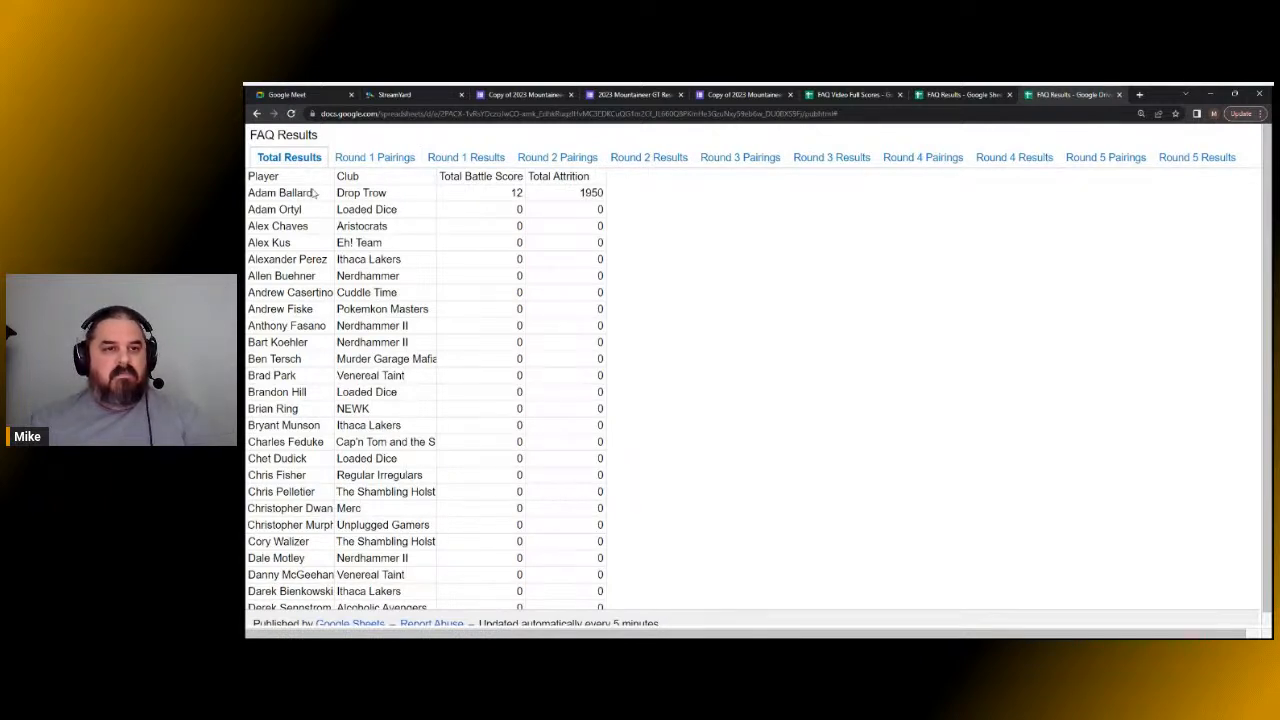
{"action": "left_click", "coordinate": [386, 160]}
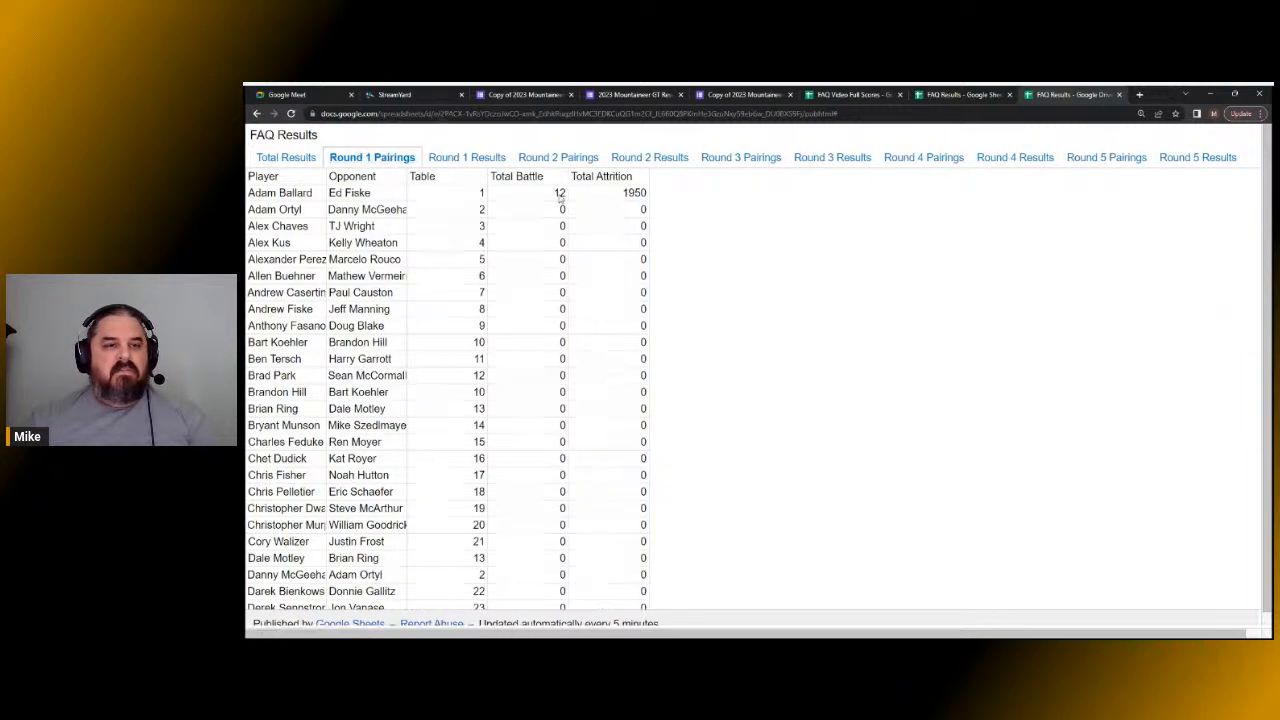
{"action": "left_click", "coordinate": [466, 160]}
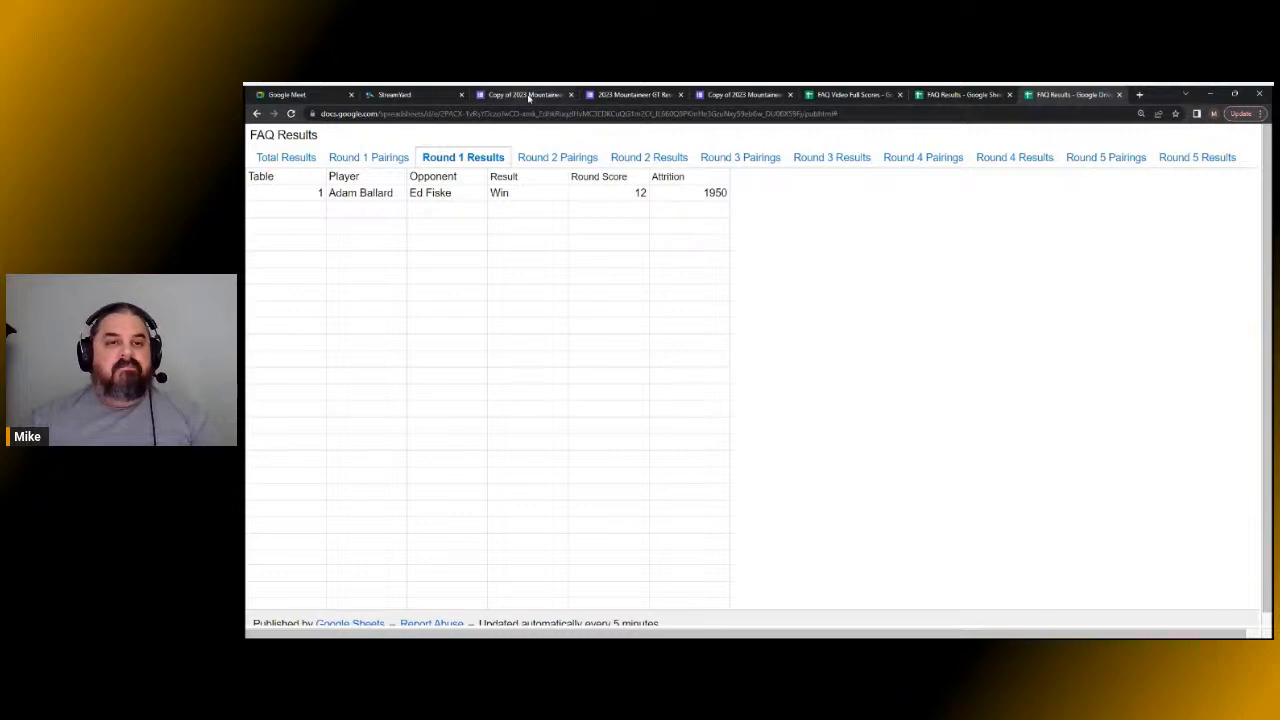
{"action": "left_click", "coordinate": [612, 95]}
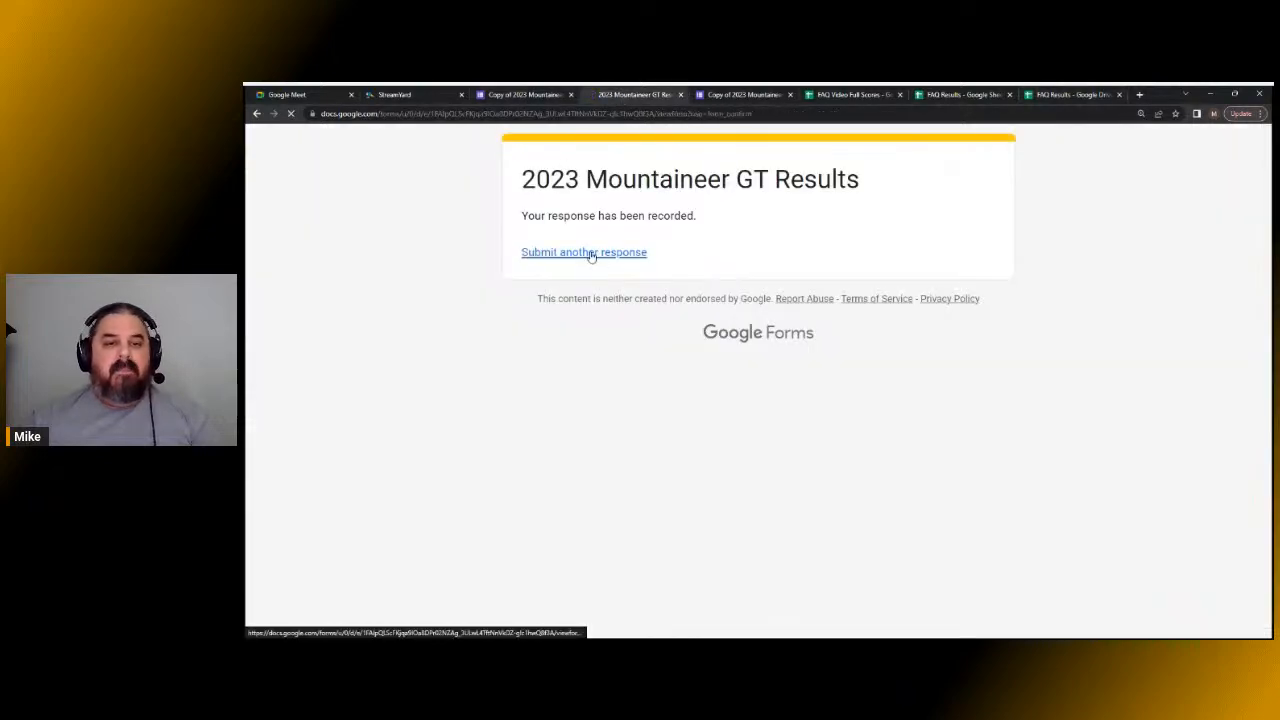
Start another form response and set Round to 1 and Table to 1
{"action": "left_click", "coordinate": [586, 252]}
{"action": "scroll", "coordinate": [641, 313], "scroll_direction": "down", "scroll_amount": 1}
{"action": "left_click", "coordinate": [641, 313]}
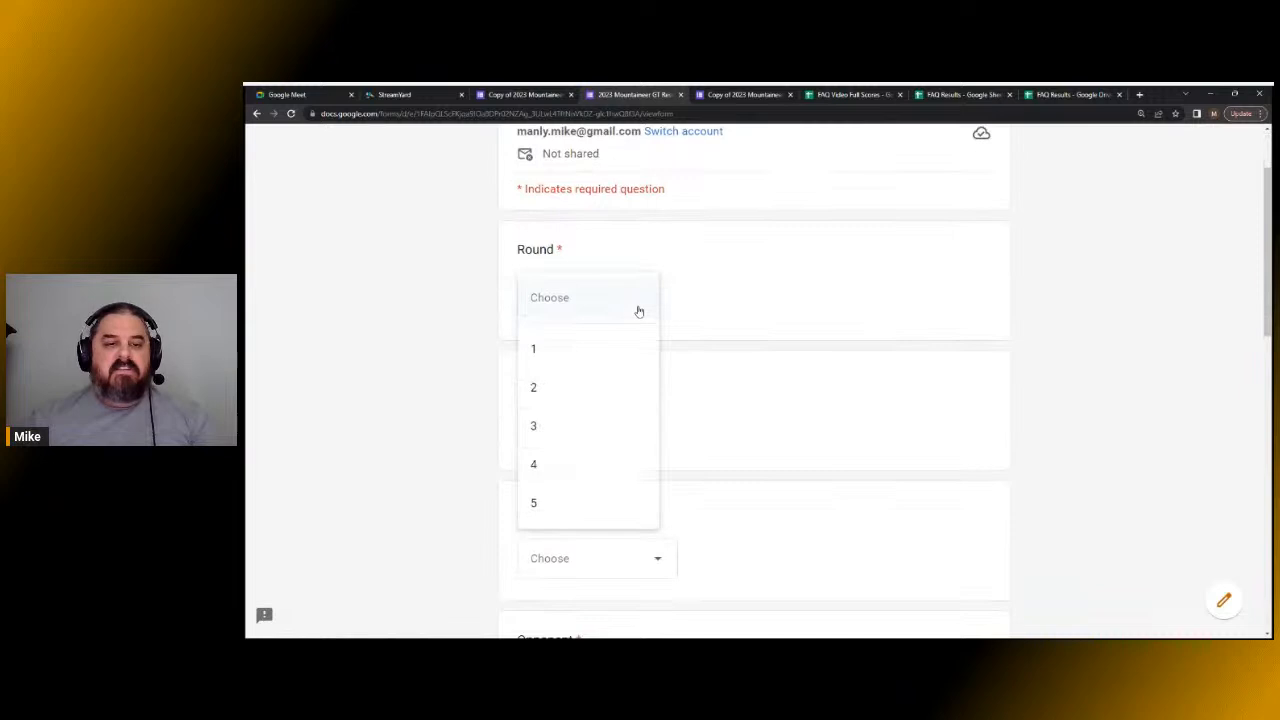
{"action": "left_click", "coordinate": [563, 352]}
{"action": "scroll", "coordinate": [646, 287], "scroll_direction": "down", "scroll_amount": 2}
{"action": "left_click", "coordinate": [643, 275]}
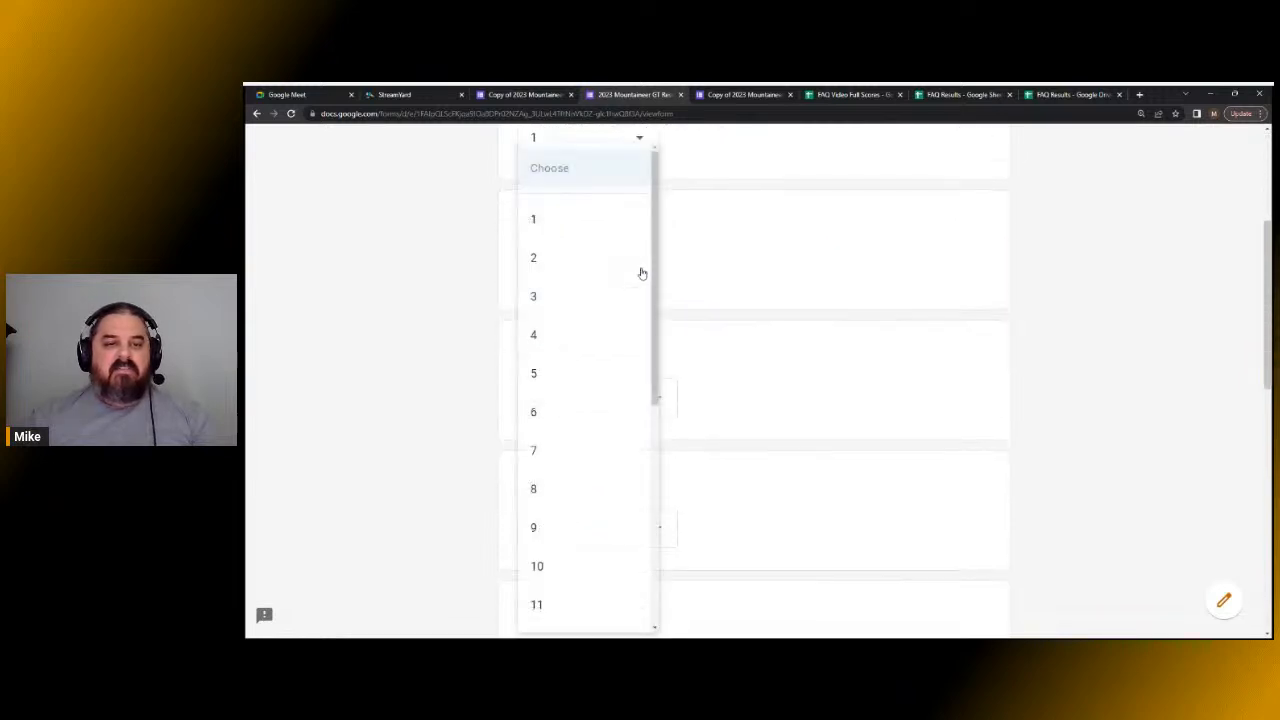
{"action": "left_click", "coordinate": [533, 219]}
{"action": "scroll", "coordinate": [760, 335], "scroll_direction": "down", "scroll_amount": 1}
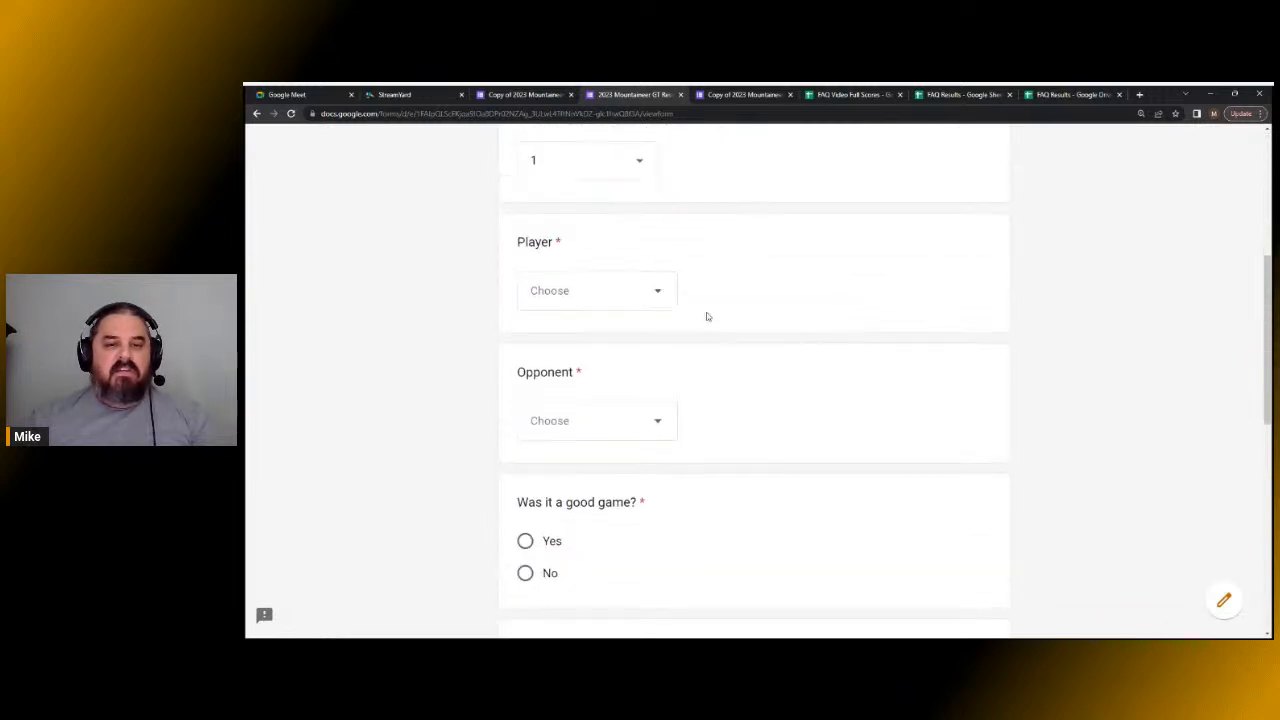
Set Player and Opponent to the earlier pairing reversed
{"action": "left_click", "coordinate": [666, 294]}
{"action": "scroll", "coordinate": [617, 414], "scroll_direction": "down", "scroll_amount": 5}
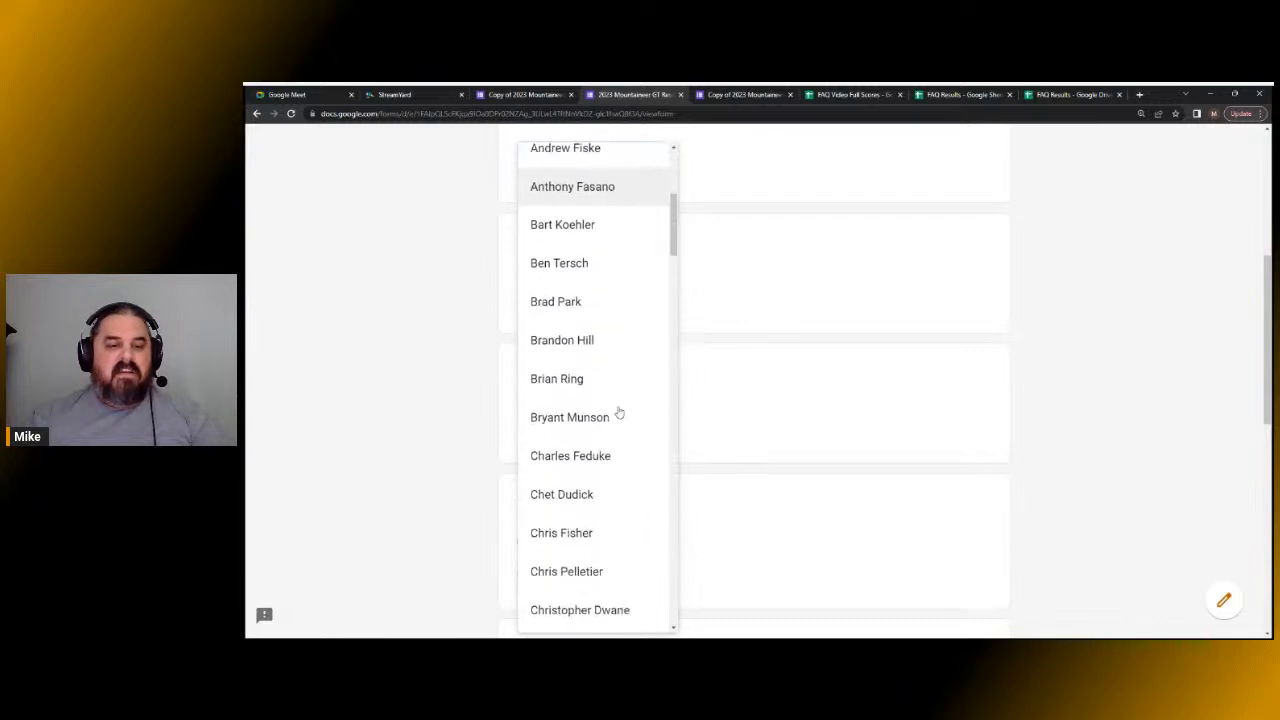
{"action": "scroll", "coordinate": [619, 412], "scroll_direction": "down", "scroll_amount": 4}
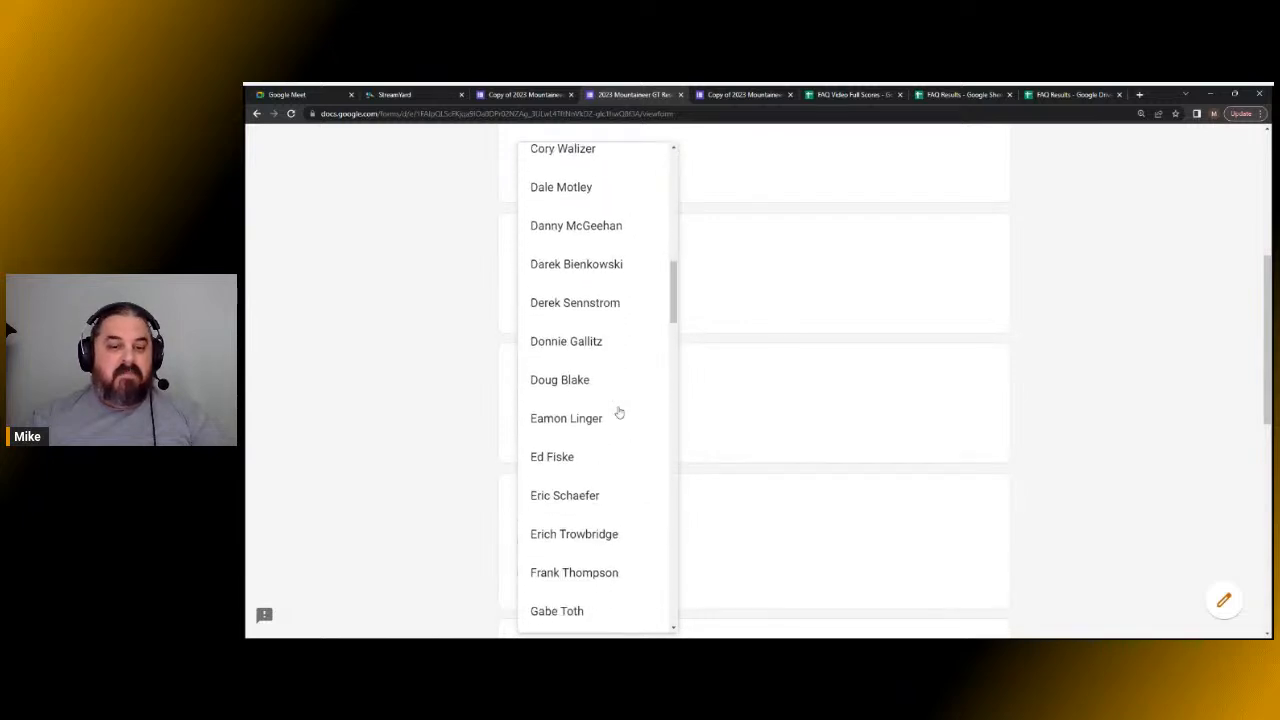
{"action": "left_click", "coordinate": [571, 427]}
{"action": "scroll", "coordinate": [750, 349], "scroll_direction": "down", "scroll_amount": 1}
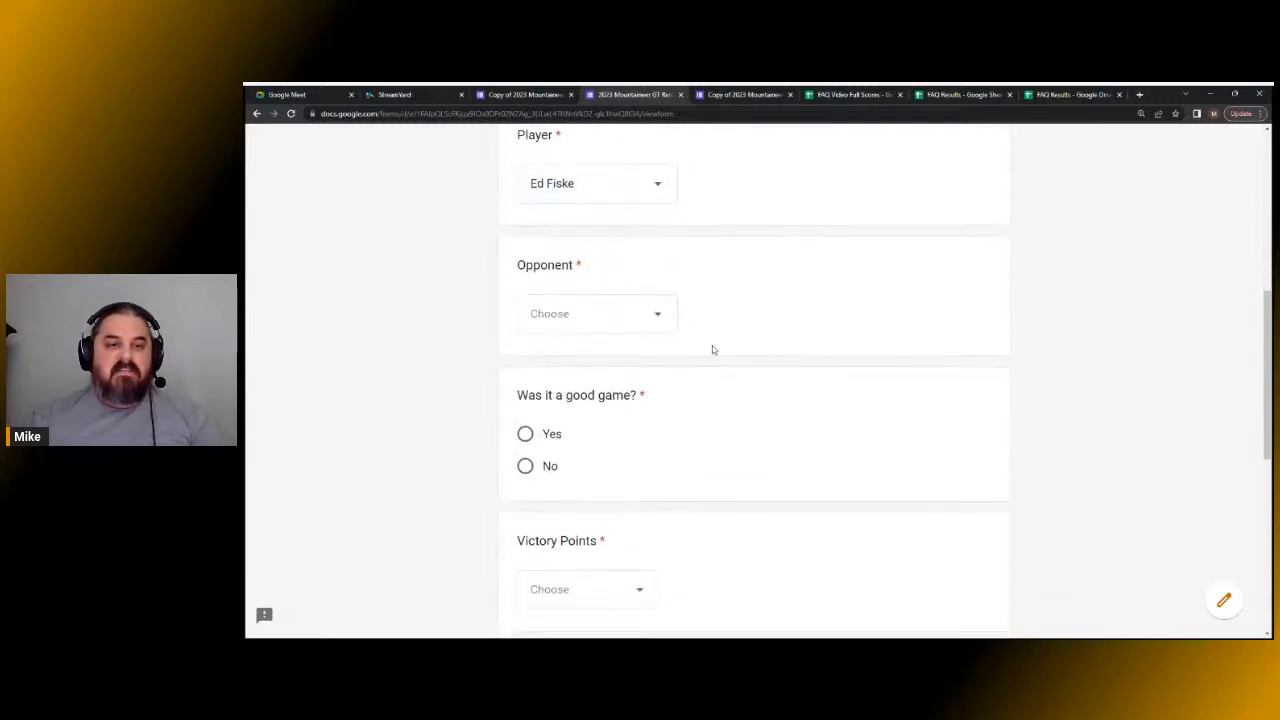
{"action": "left_click", "coordinate": [657, 317]}
{"action": "left_click", "coordinate": [592, 224]}
Answer Yes to good game and set Victory Points 2 versus Opponent Victory Points 5
{"action": "scroll", "coordinate": [800, 400], "scroll_direction": "down", "scroll_amount": 2}
{"action": "left_click", "coordinate": [529, 331]}
{"action": "scroll", "coordinate": [847, 397], "scroll_direction": "down", "scroll_amount": 2}
{"action": "left_click", "coordinate": [637, 326]}
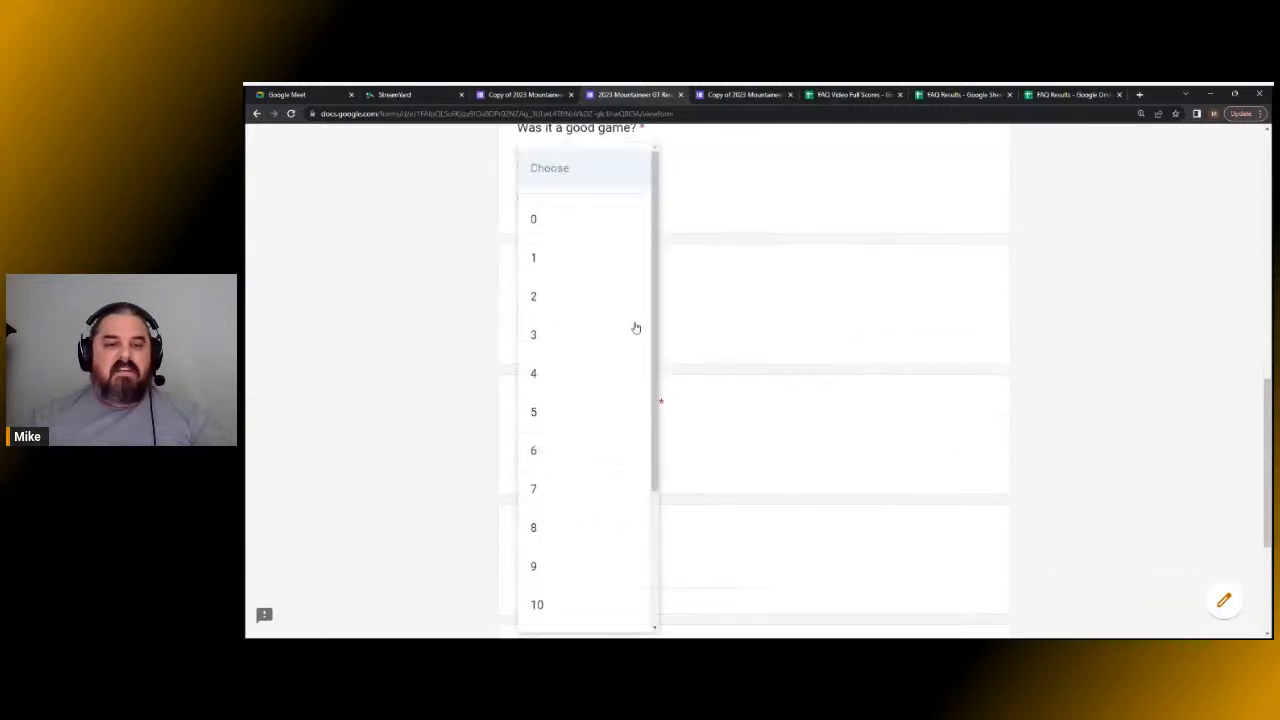
{"action": "left_click", "coordinate": [555, 299]}
{"action": "scroll", "coordinate": [651, 371], "scroll_direction": "down", "scroll_amount": 1}
{"action": "left_click", "coordinate": [634, 346]}
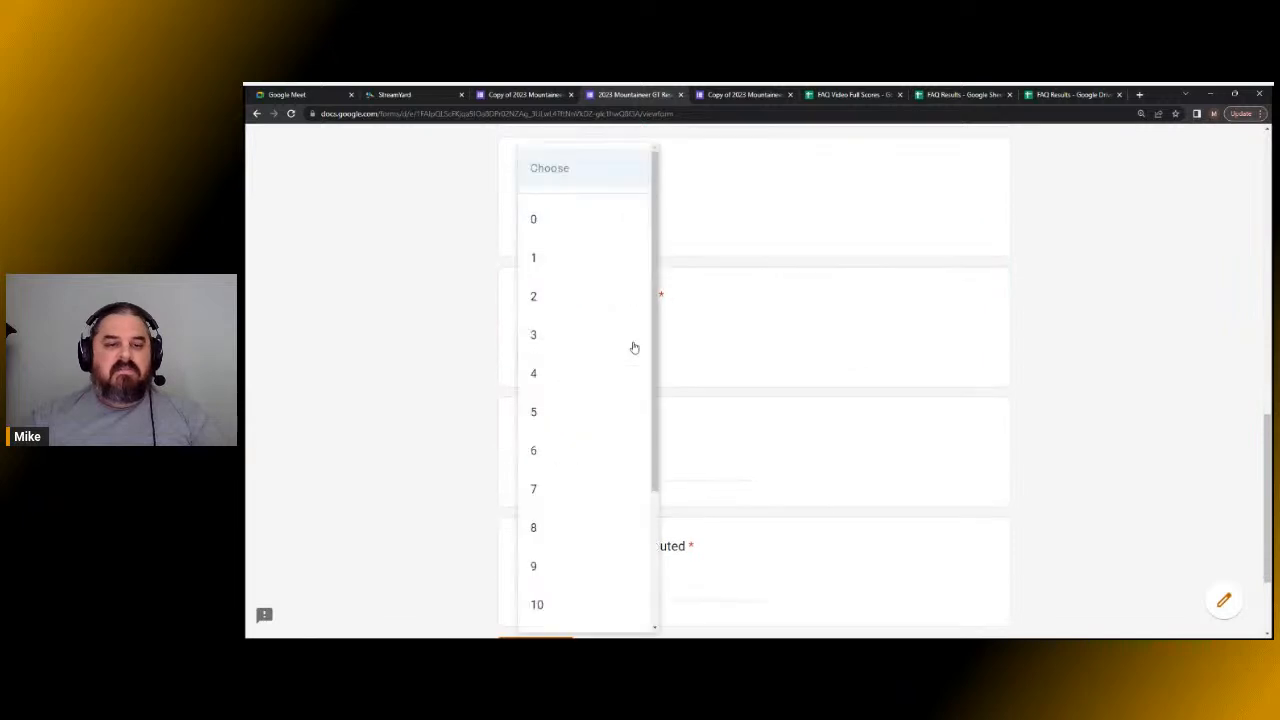
{"action": "left_click", "coordinate": [559, 433]}
{"action": "scroll", "coordinate": [746, 420], "scroll_direction": "down", "scroll_amount": 1}
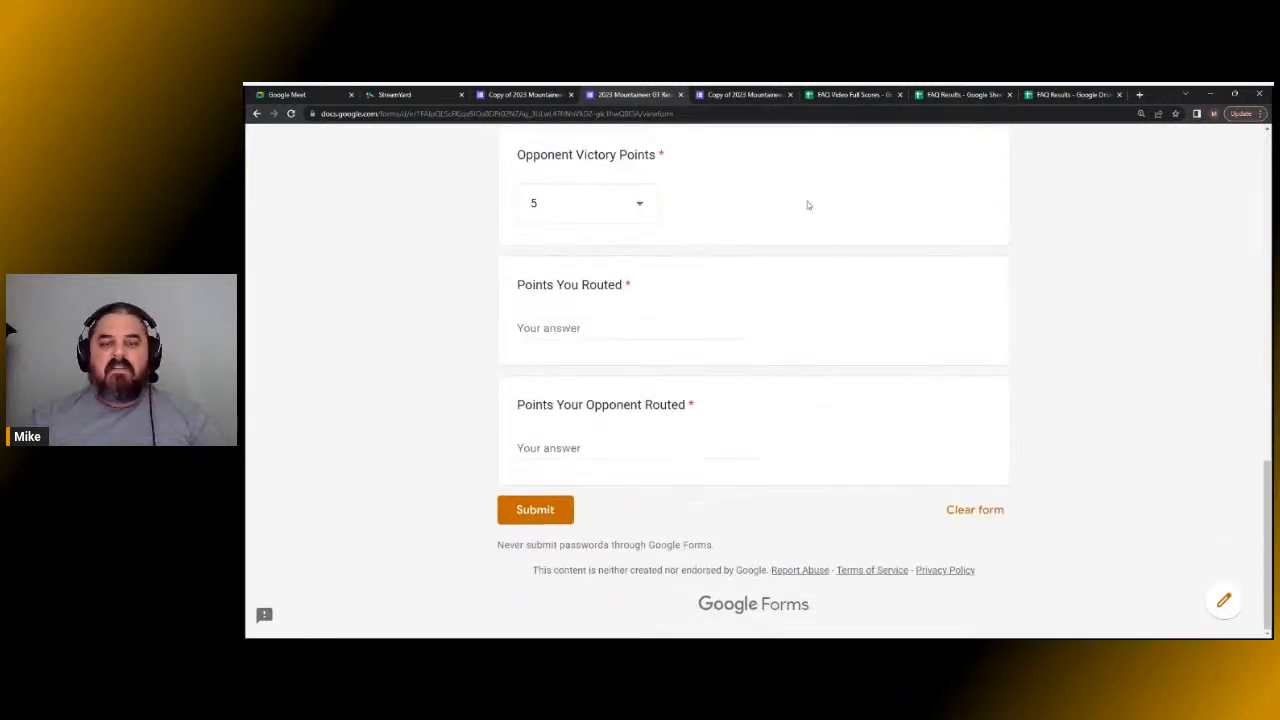
{"action": "left_click", "coordinate": [845, 94]}
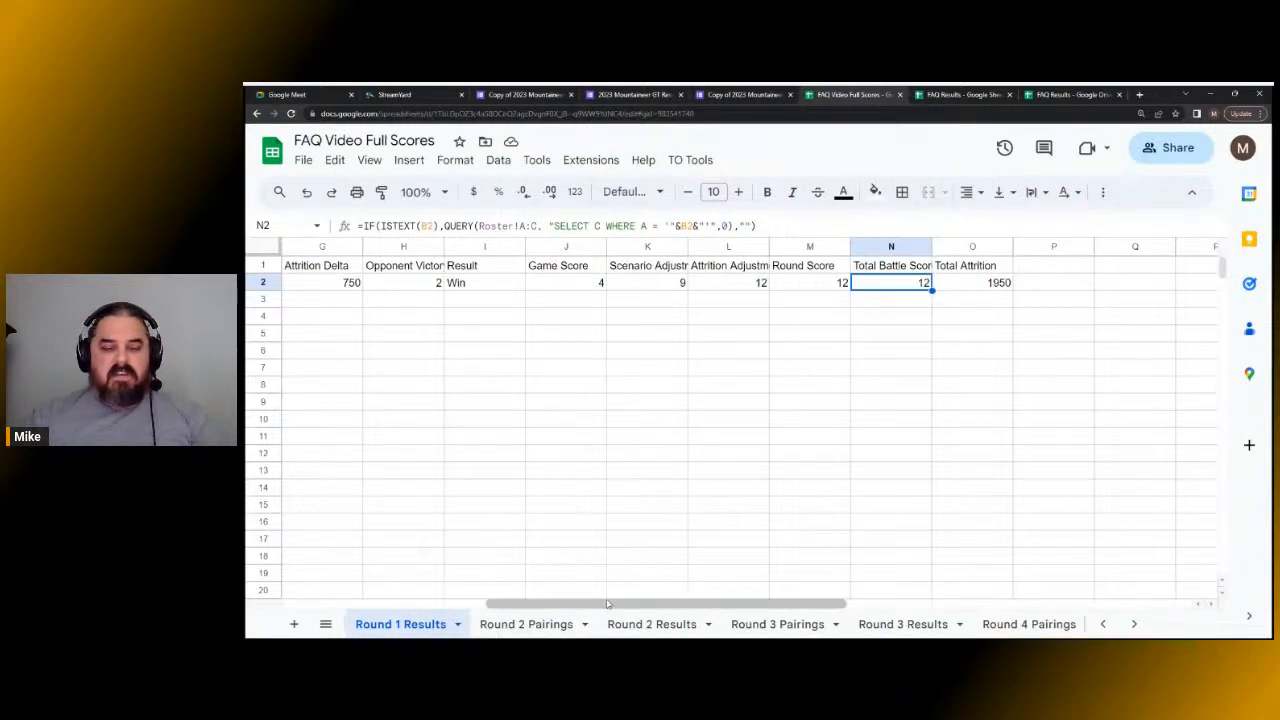
Review the existing response's columns on the Form Responses sheet, then return to the form's Points You Routed field
{"action": "left_click_drag", "start_coordinate": [610, 600], "coordinate": [371, 603]}
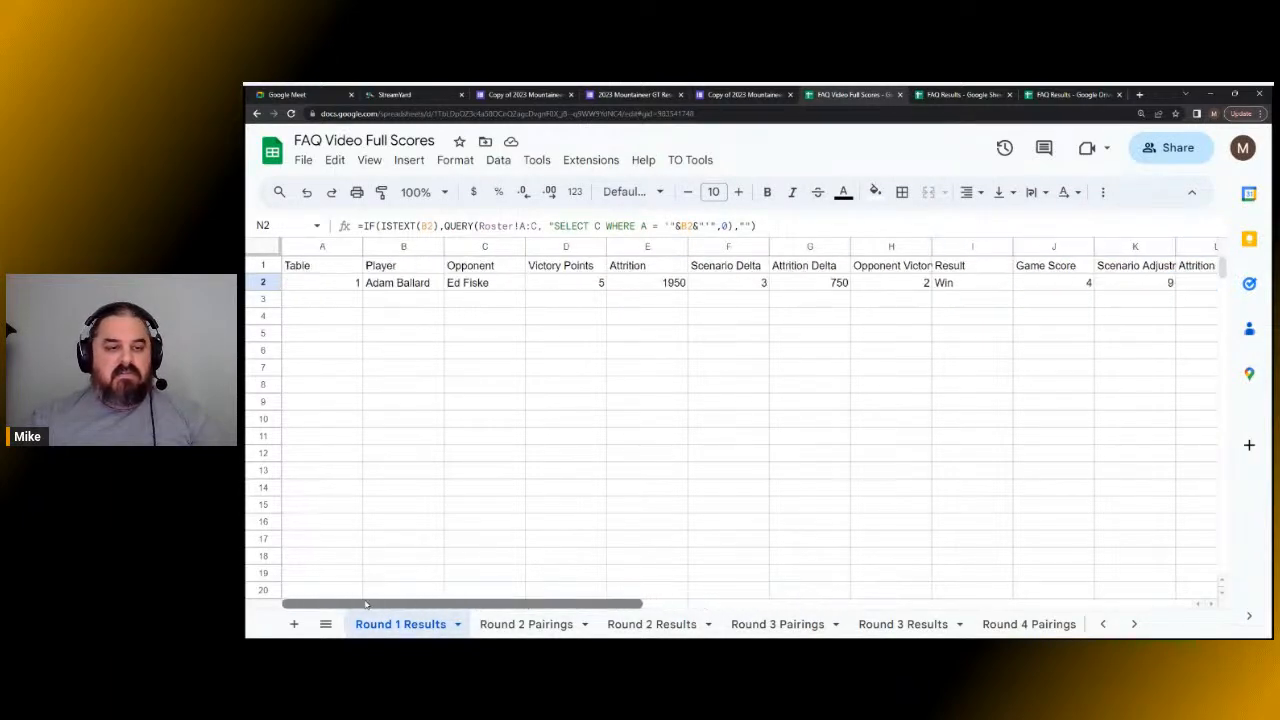
{"action": "left_click", "coordinate": [1103, 624]}
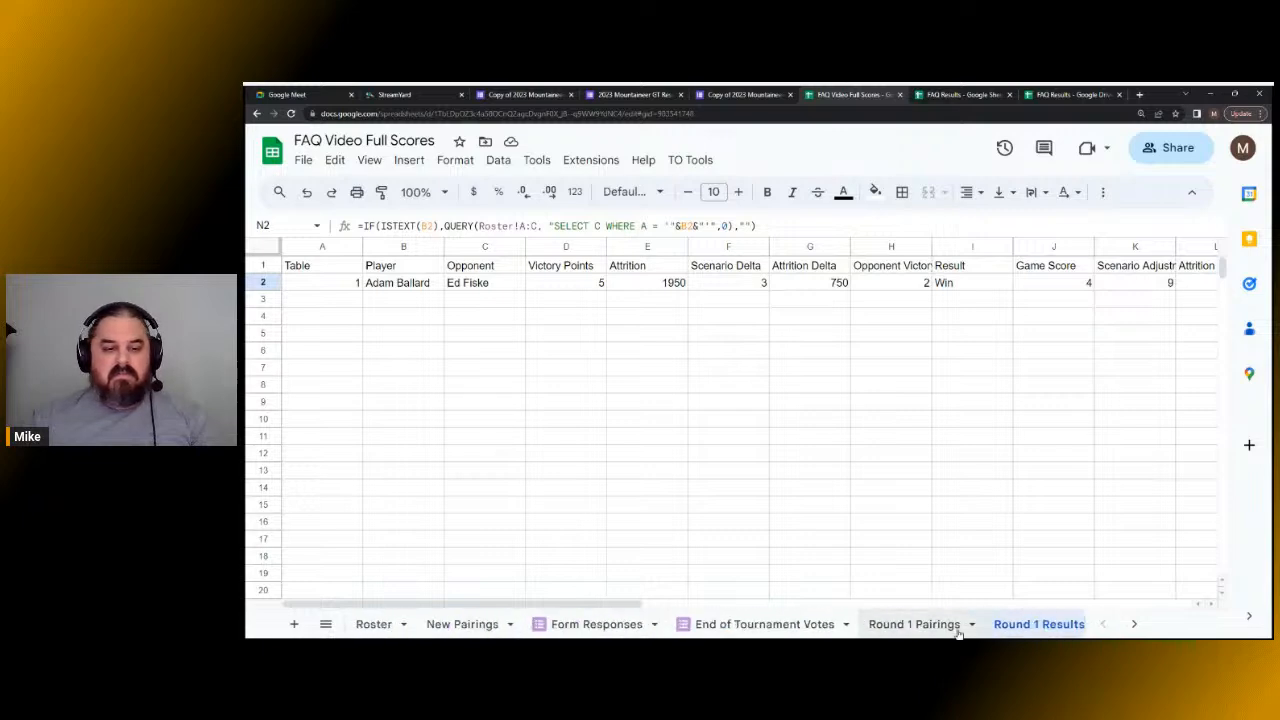
{"action": "left_click", "coordinate": [567, 624]}
{"action": "left_click_drag", "start_coordinate": [647, 603], "coordinate": [937, 604]}
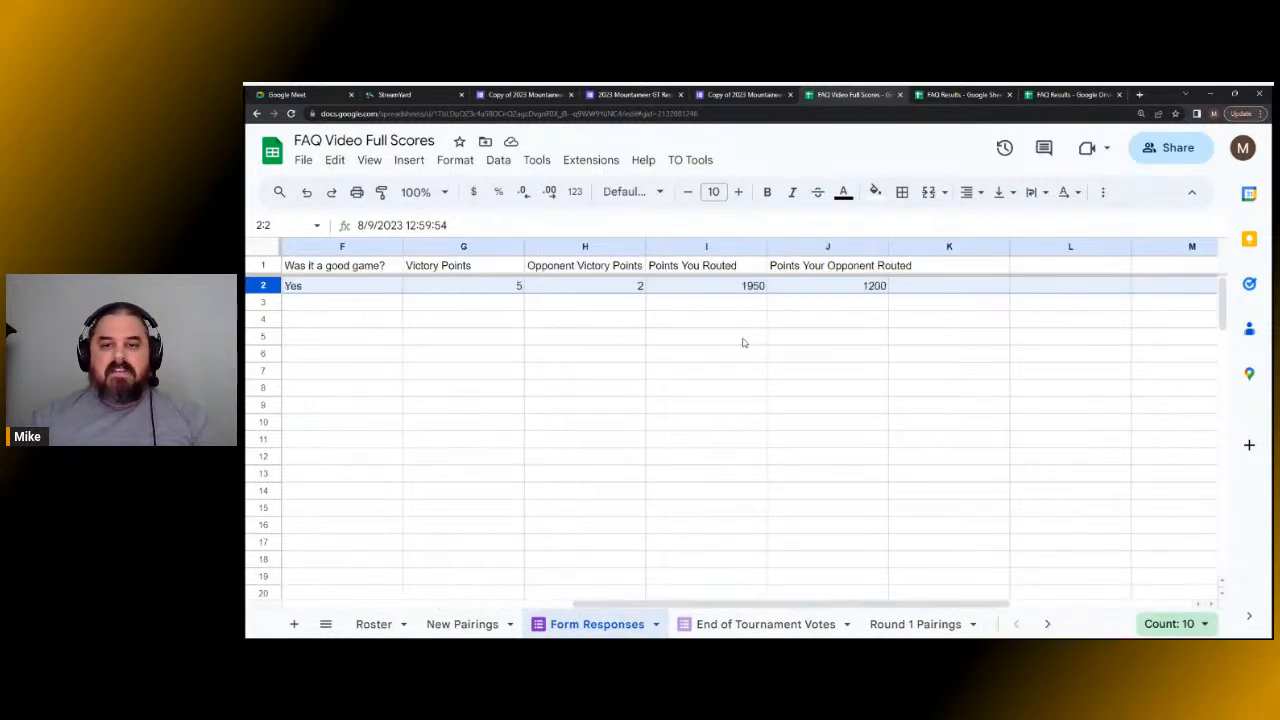
{"action": "left_click", "coordinate": [635, 94]}
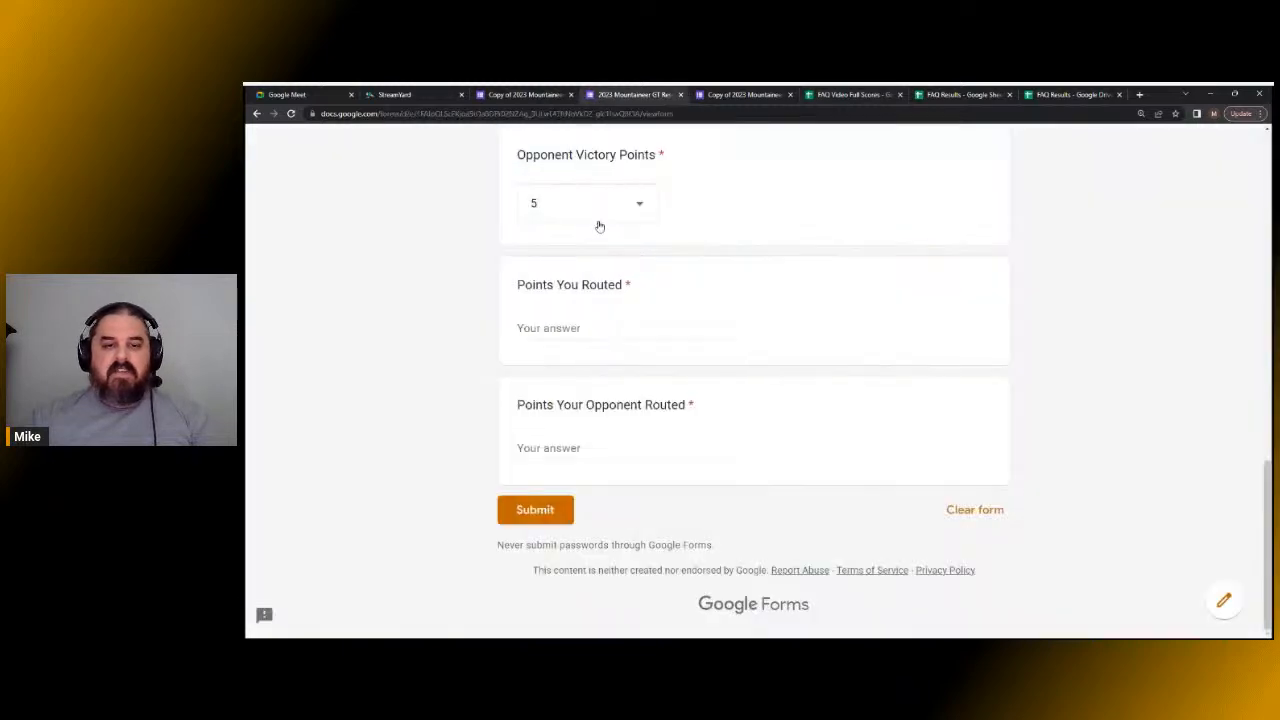
{"action": "left_click", "coordinate": [566, 326]}
Enter 1200 for Points You Routed and 1950 for the opponent, then submit the response
{"action": "type", "text": "1200"}
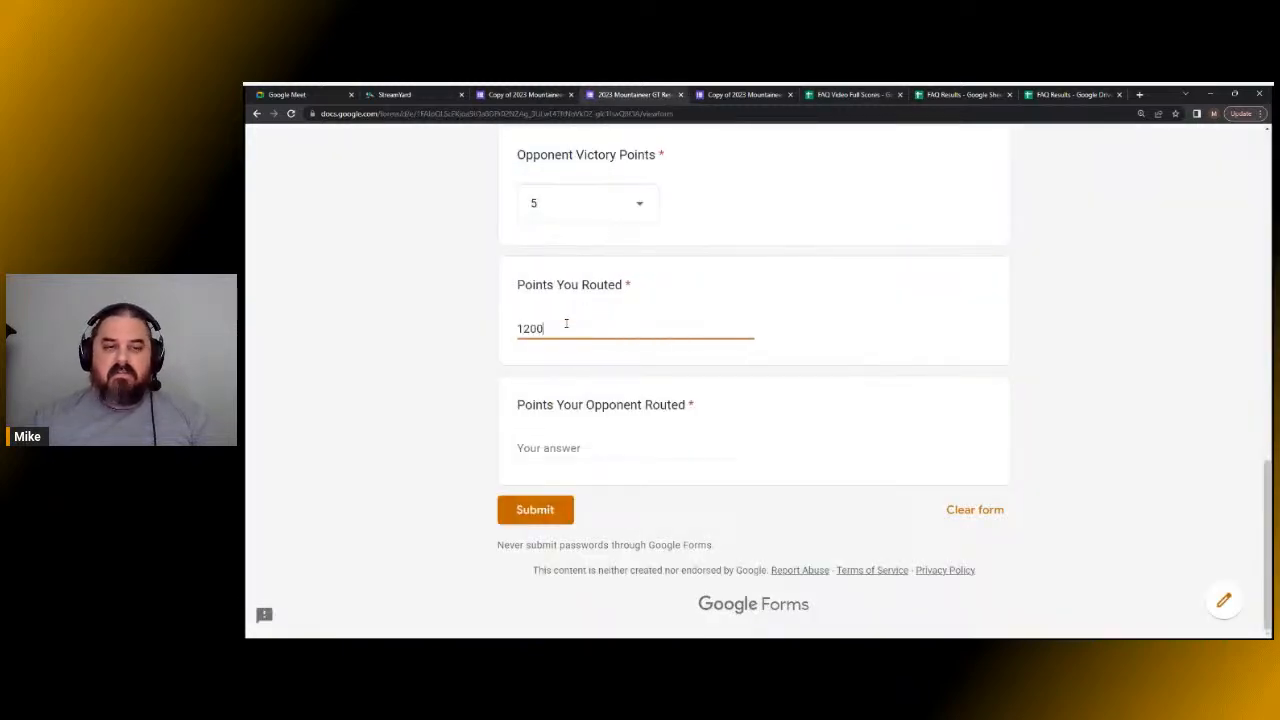
{"action": "left_click", "coordinate": [567, 451]}
{"action": "type", "text": "1950"}
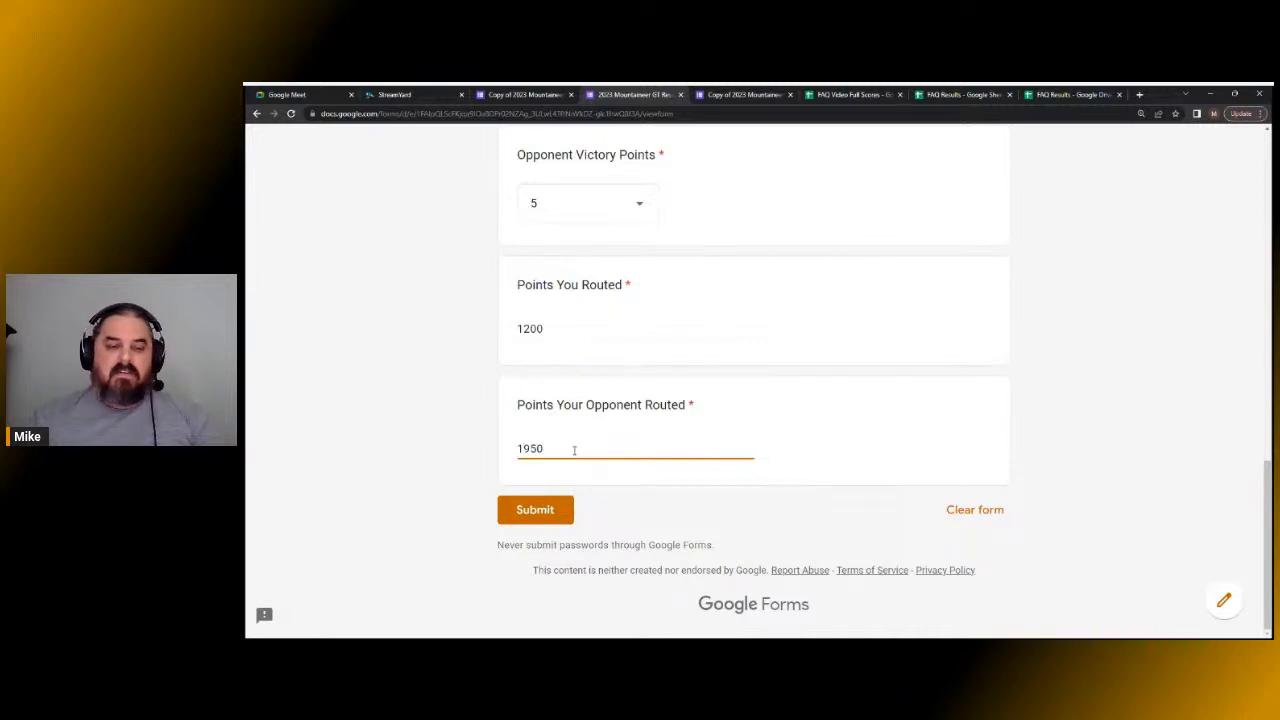
{"action": "left_click", "coordinate": [545, 512]}
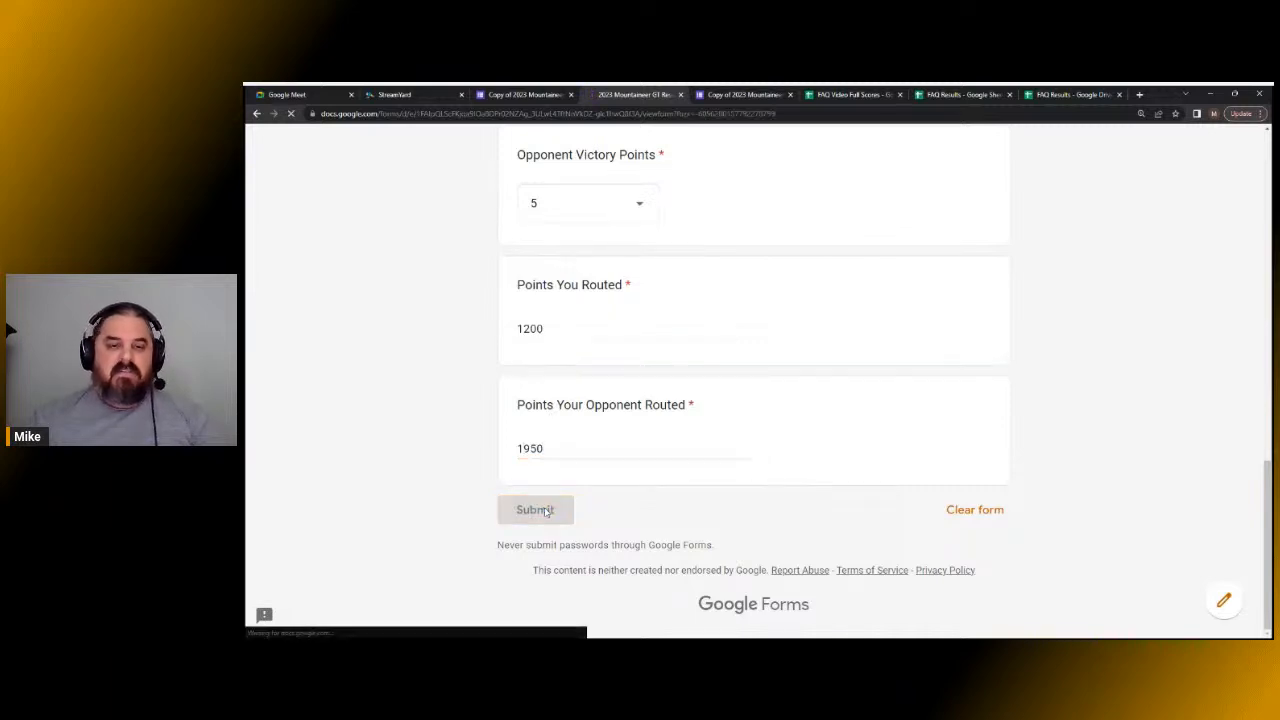
{"action": "left_click", "coordinate": [842, 95]}
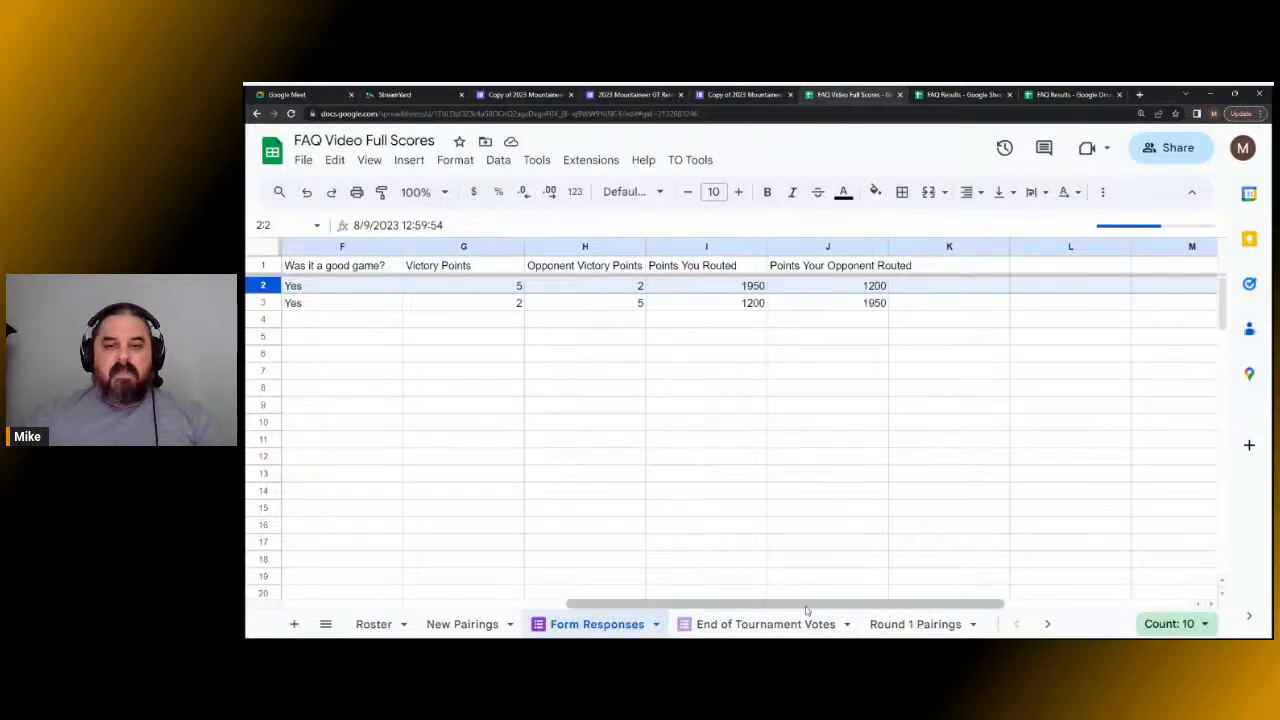
Select row 3 on Form Responses and scroll across it to check the new response's values
{"action": "left_click_drag", "start_coordinate": [822, 606], "coordinate": [529, 590]}
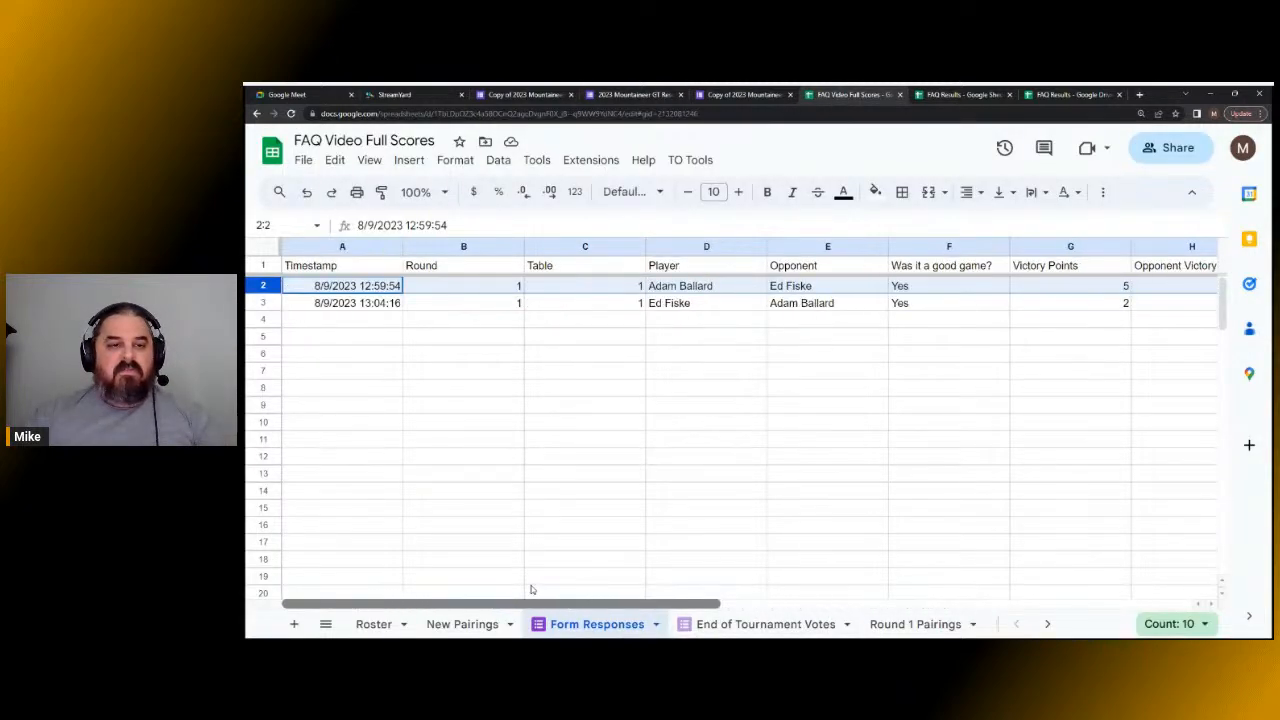
{"action": "left_click", "coordinate": [263, 303]}
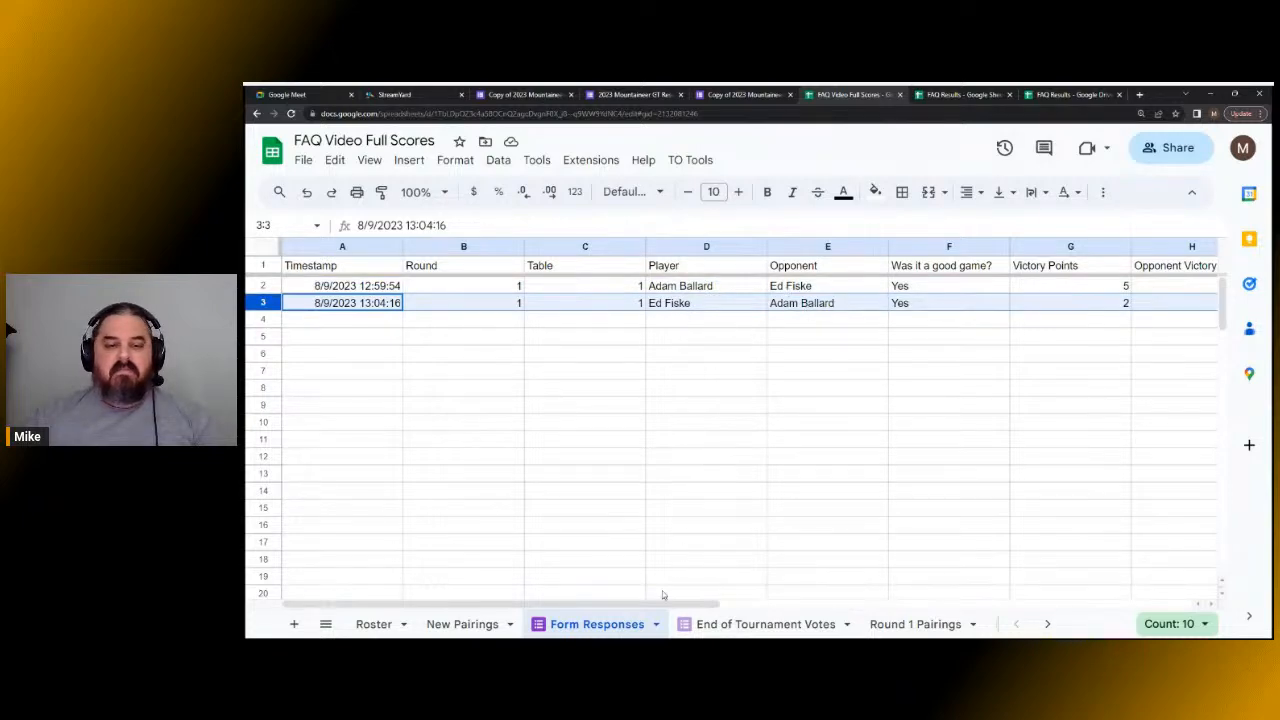
{"action": "left_click_drag", "start_coordinate": [710, 604], "coordinate": [920, 606]}
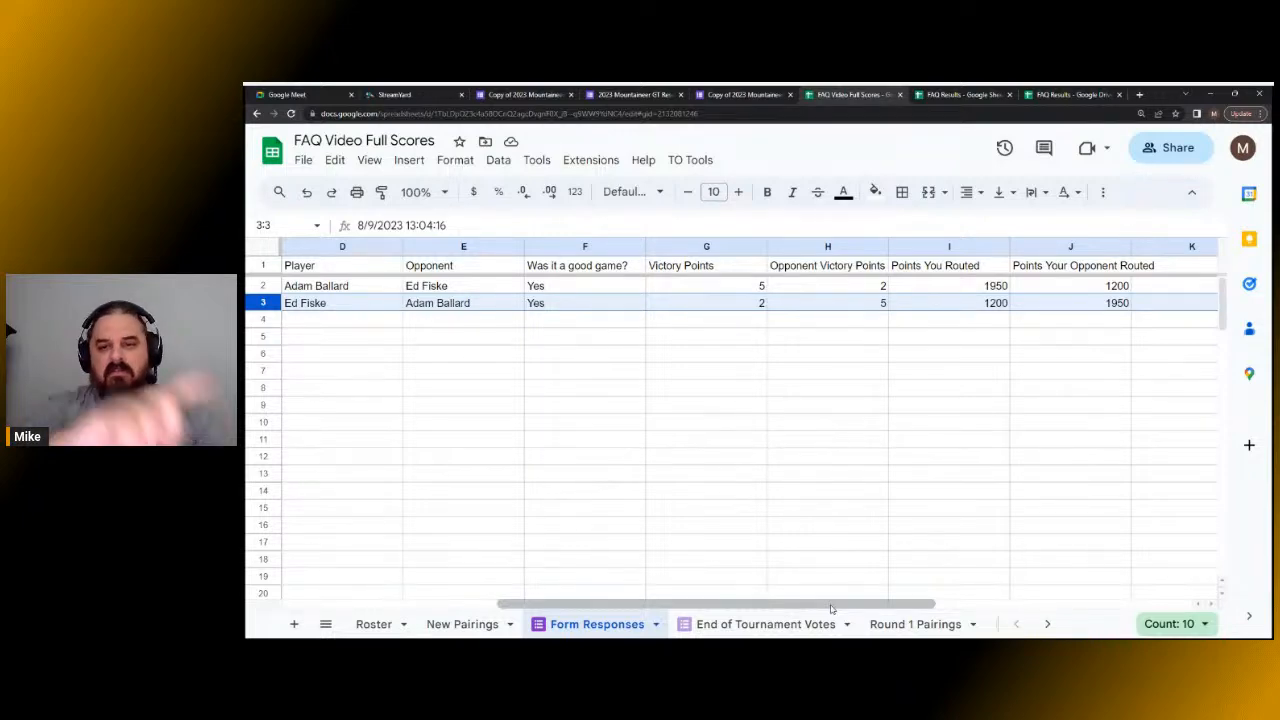
{"action": "left_click_drag", "start_coordinate": [830, 608], "coordinate": [903, 607]}
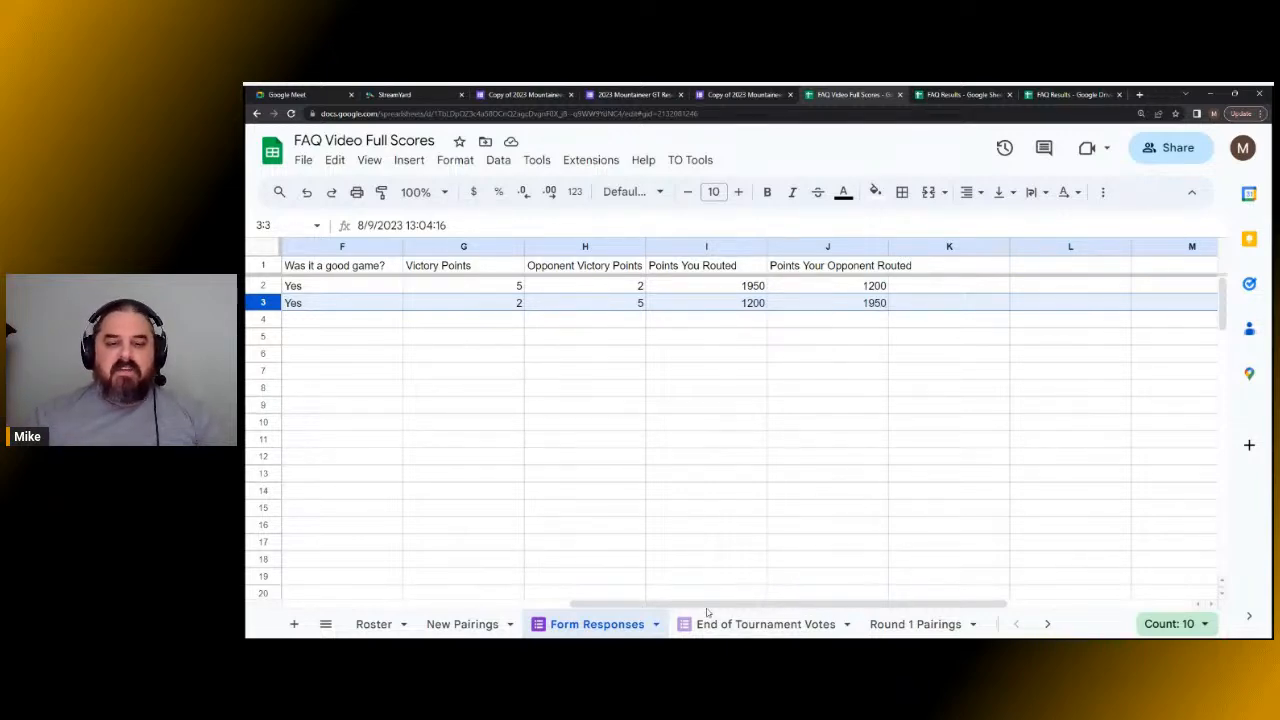
{"action": "left_click_drag", "start_coordinate": [710, 604], "coordinate": [450, 600]}
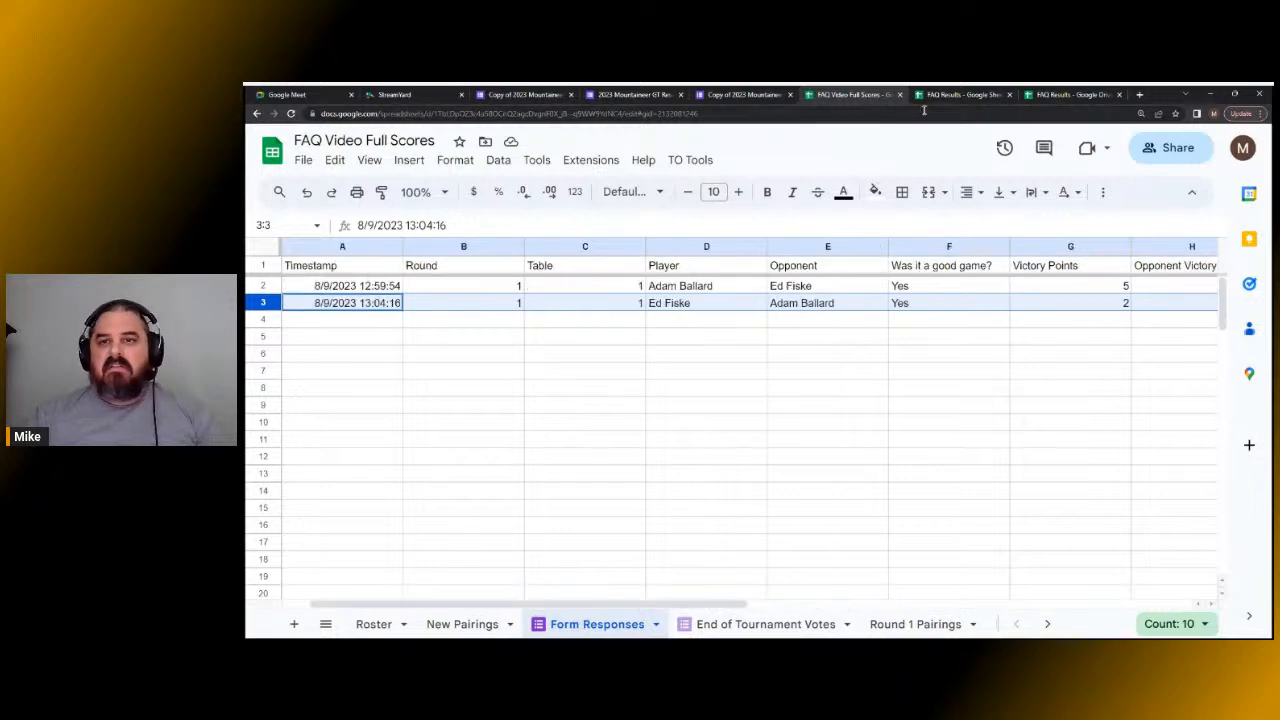
{"action": "left_click", "coordinate": [1060, 94]}
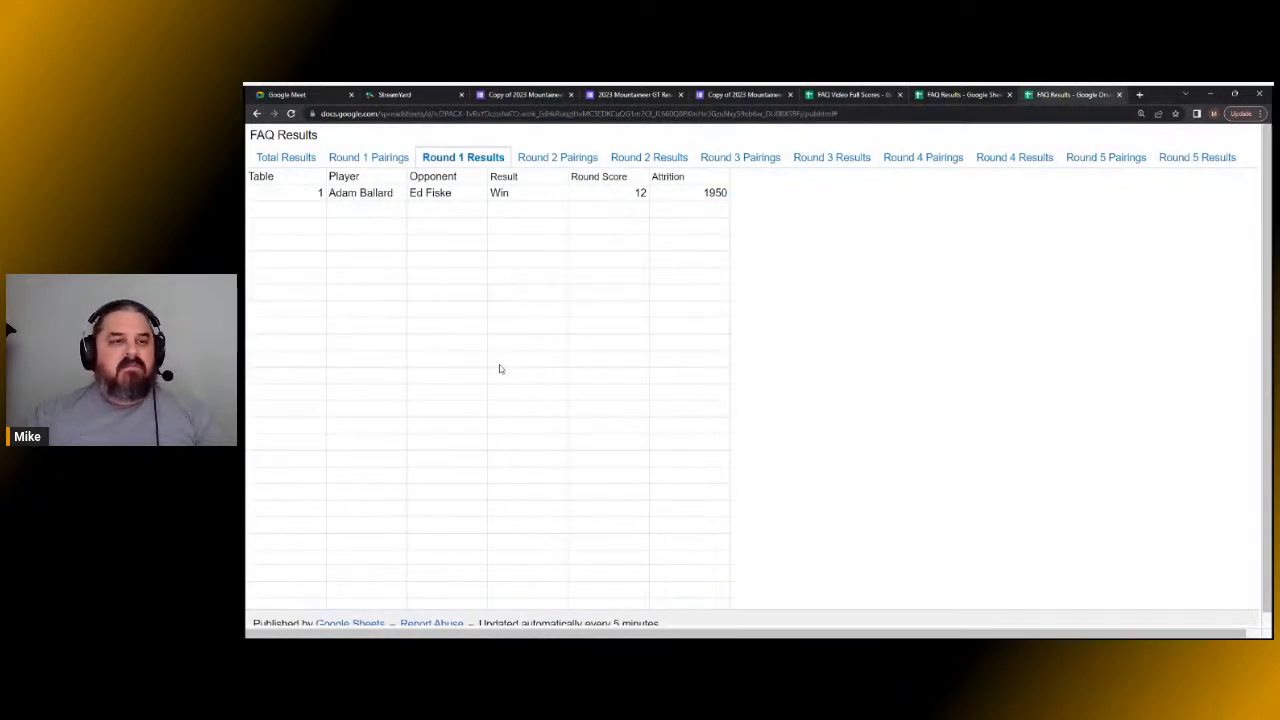
Reload the published FAQ Results page and compare it with the editable FAQ Results spreadsheet
{"action": "left_click", "coordinate": [291, 113]}
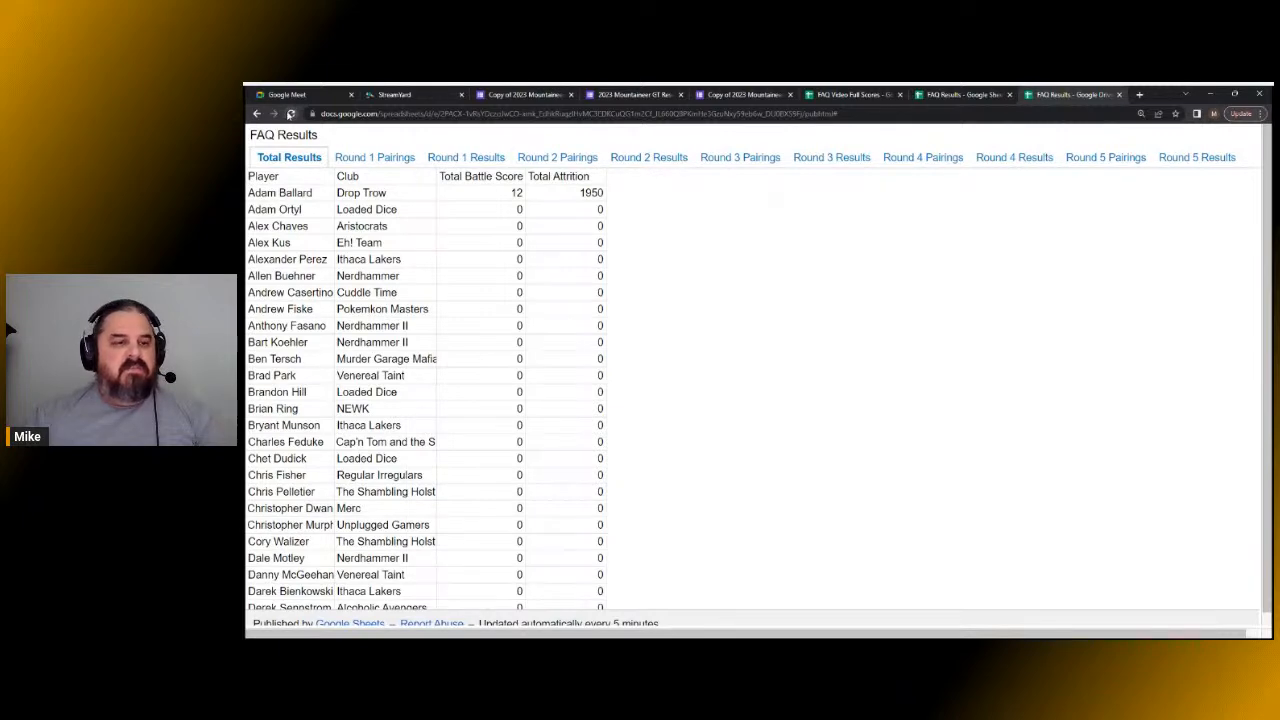
{"action": "scroll", "coordinate": [347, 284], "scroll_direction": "down", "scroll_amount": 3}
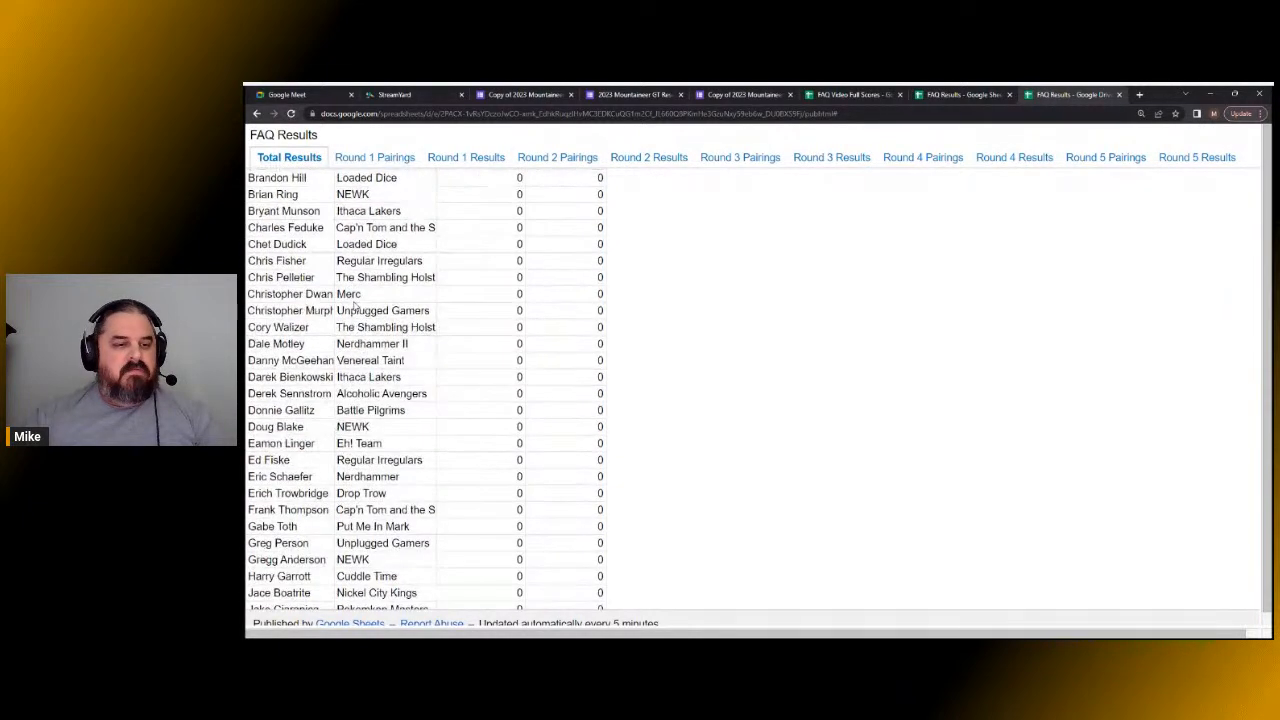
{"action": "scroll", "coordinate": [353, 306], "scroll_direction": "up", "scroll_amount": 3}
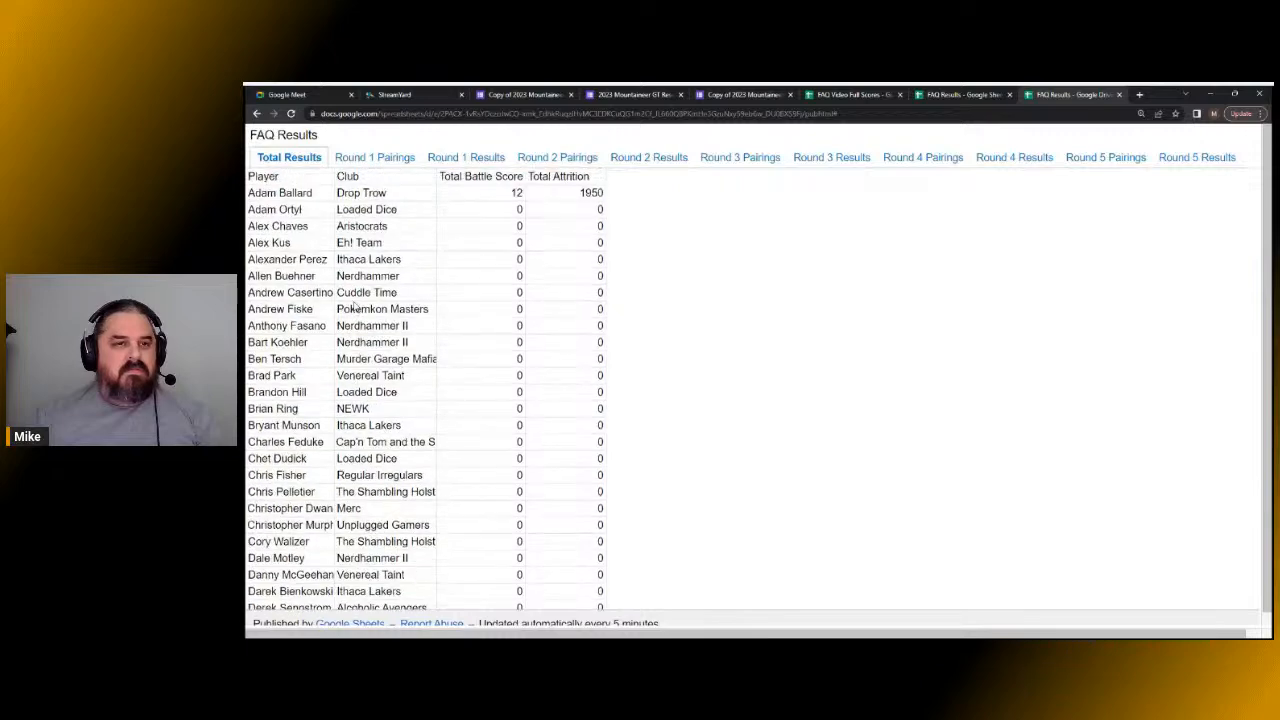
{"action": "left_click", "coordinate": [958, 97]}
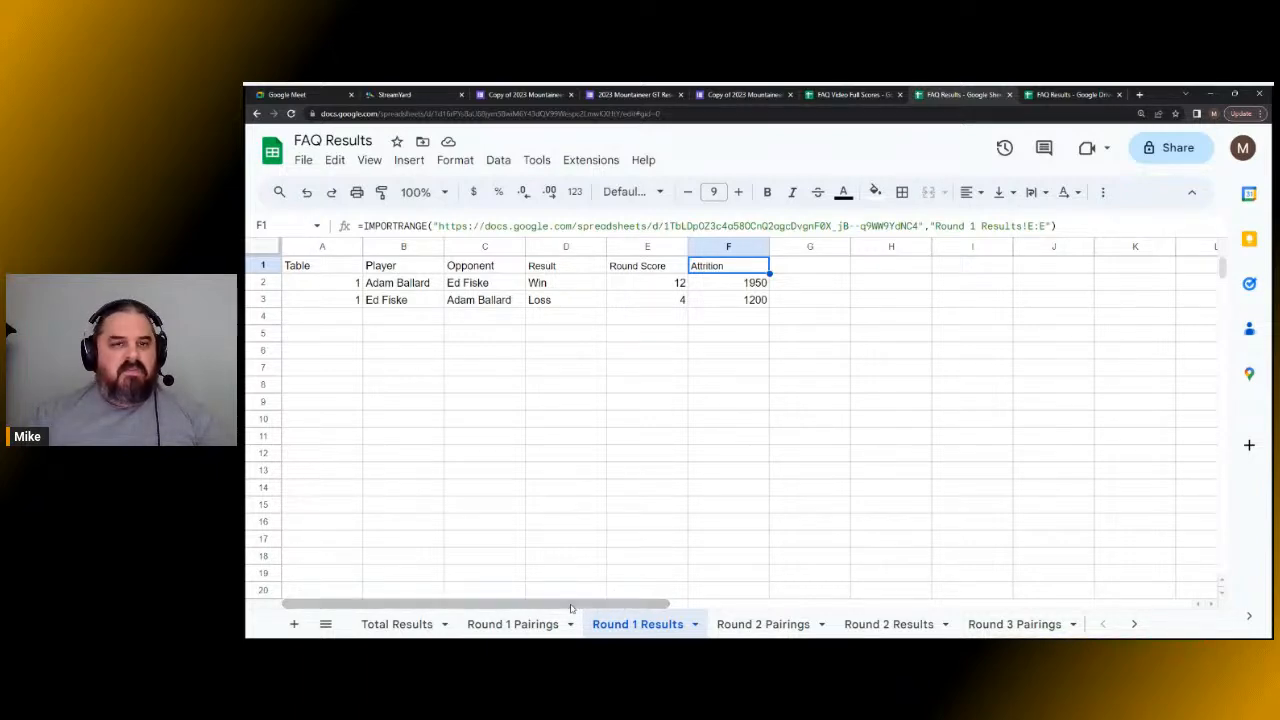
{"action": "left_click", "coordinate": [1048, 97]}
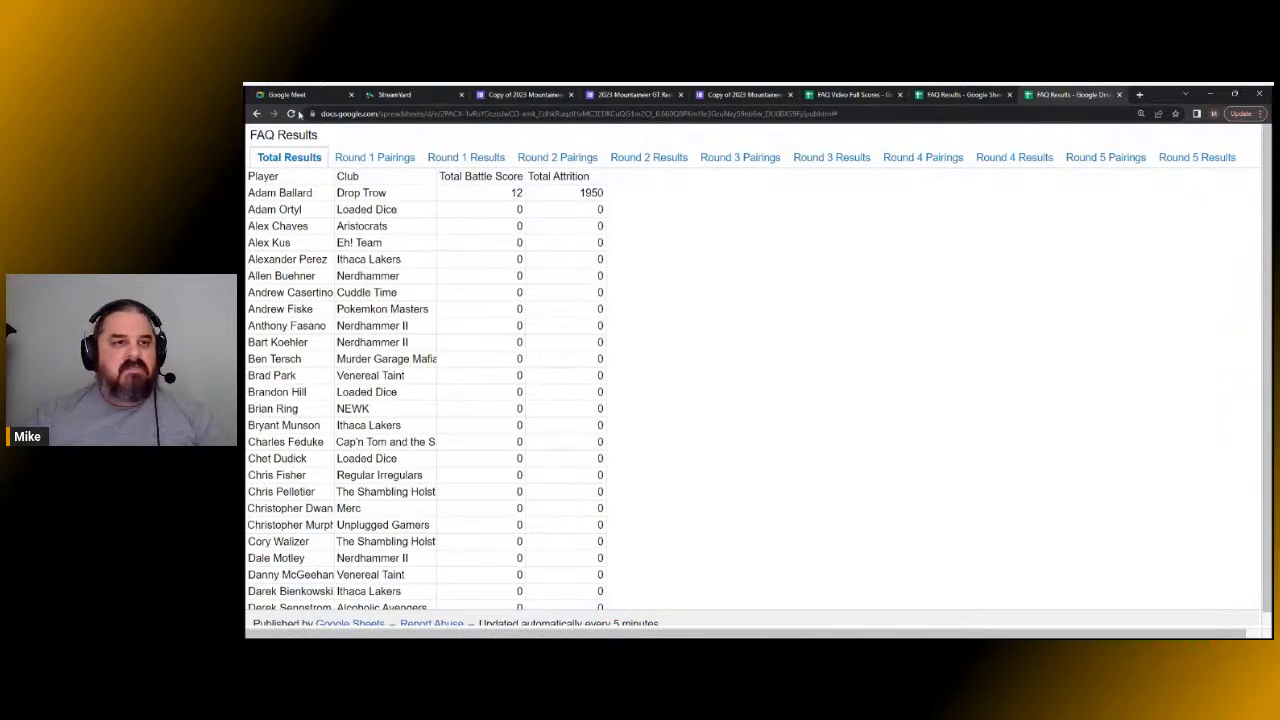
Reload the published page again, then show Total Results in the editable FAQ Results spreadsheet
{"action": "left_click", "coordinate": [291, 116]}
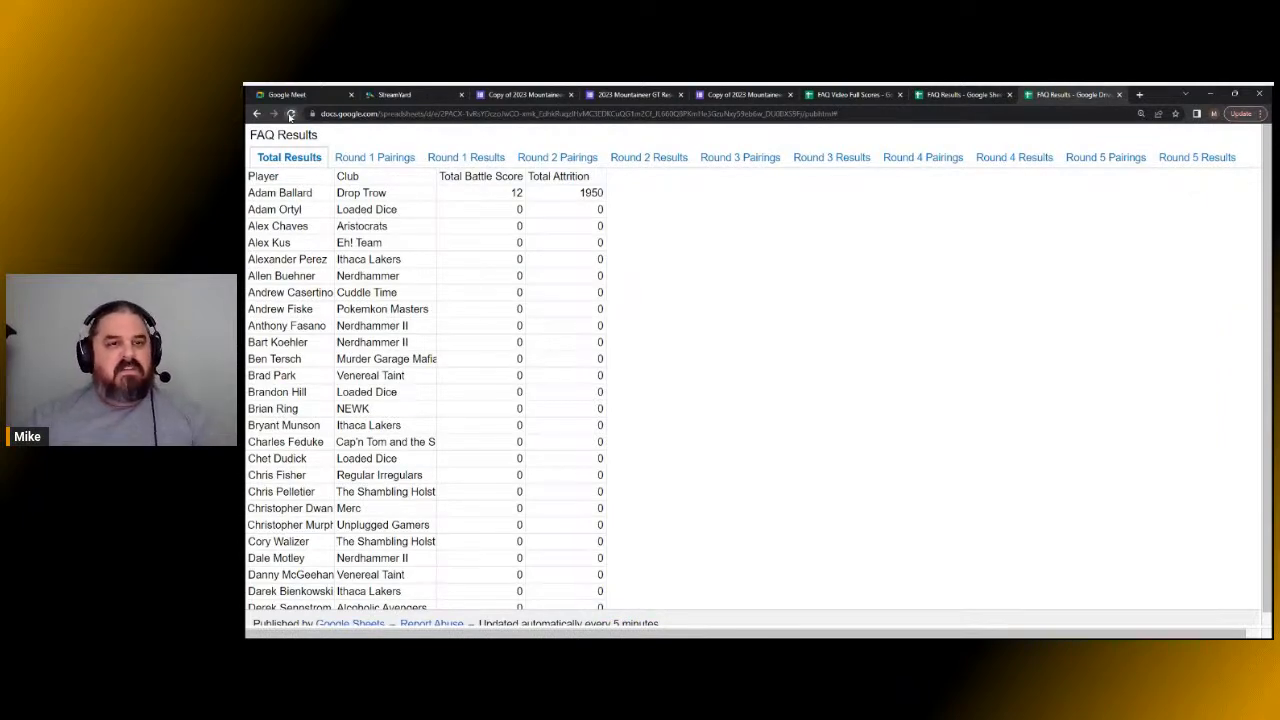
{"action": "scroll", "coordinate": [362, 263], "scroll_direction": "down", "scroll_amount": 3}
{"action": "scroll", "coordinate": [440, 205], "scroll_direction": "up", "scroll_amount": 3}
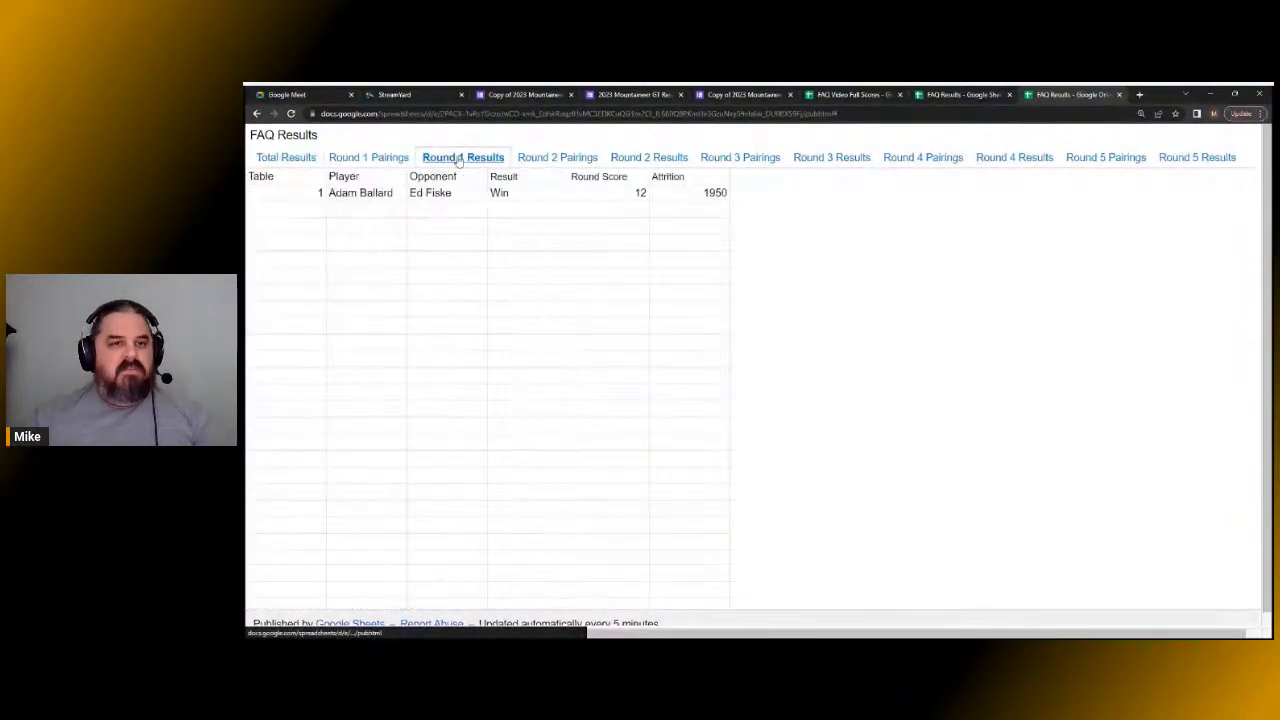
{"action": "left_click", "coordinate": [286, 158]}
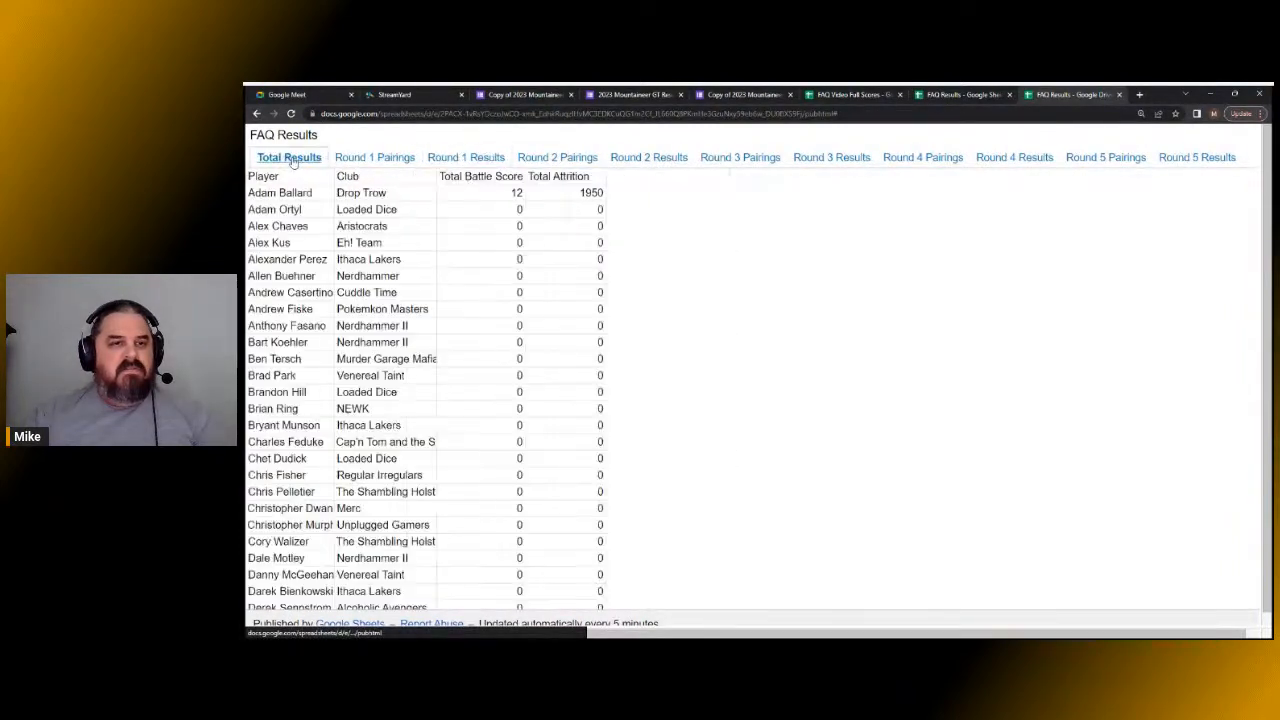
{"action": "left_click", "coordinate": [955, 95]}
{"action": "left_click", "coordinate": [405, 625]}
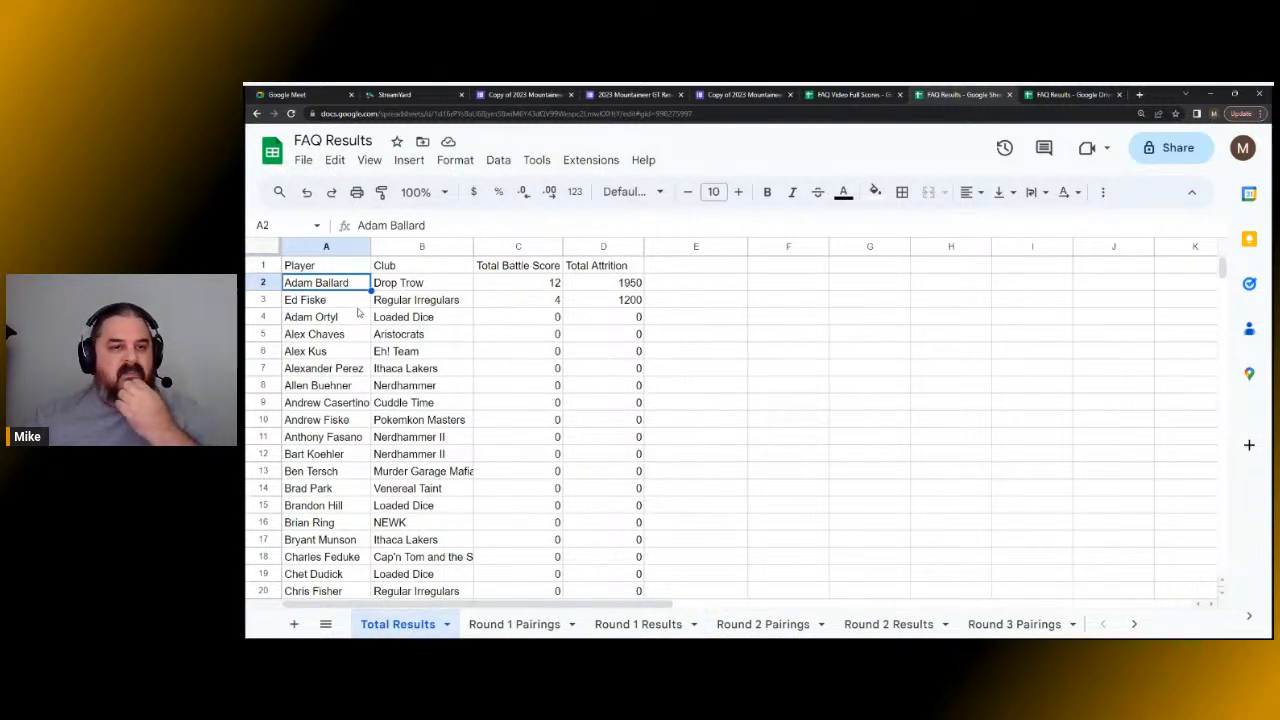
{"action": "left_click", "coordinate": [632, 625]}
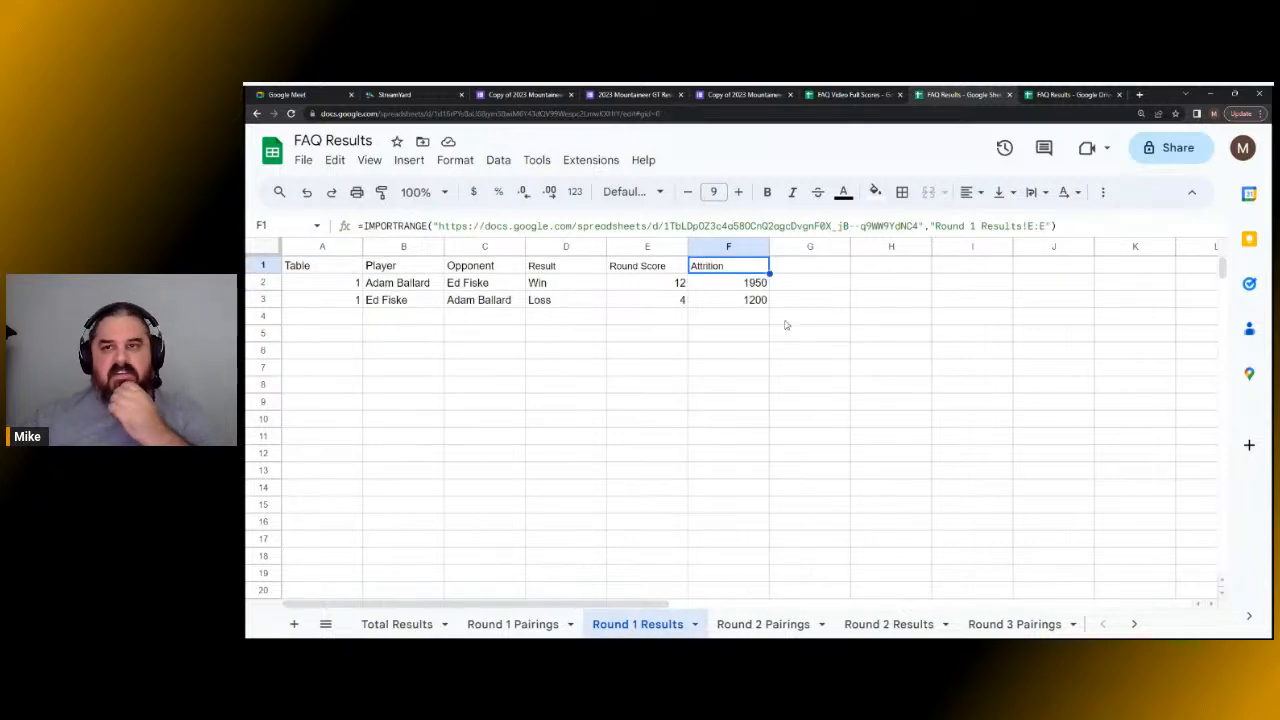
{"action": "left_click", "coordinate": [1062, 97]}
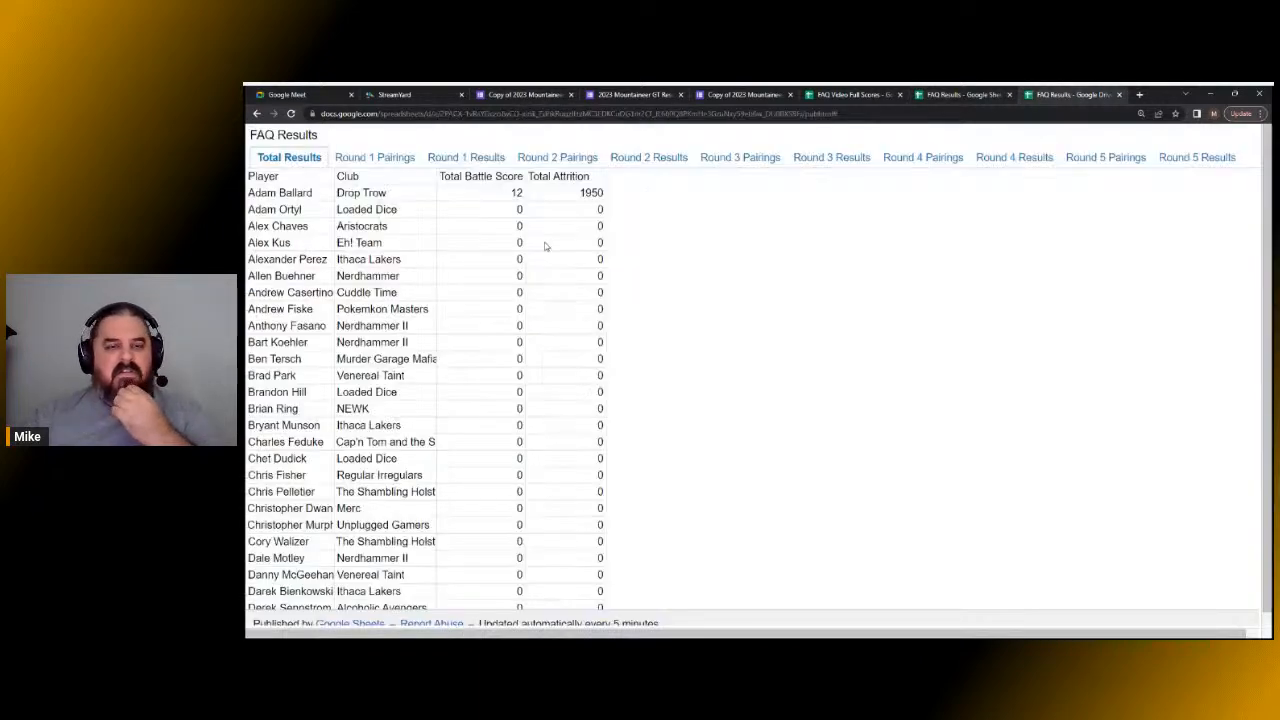
{"action": "left_click", "coordinate": [476, 160]}
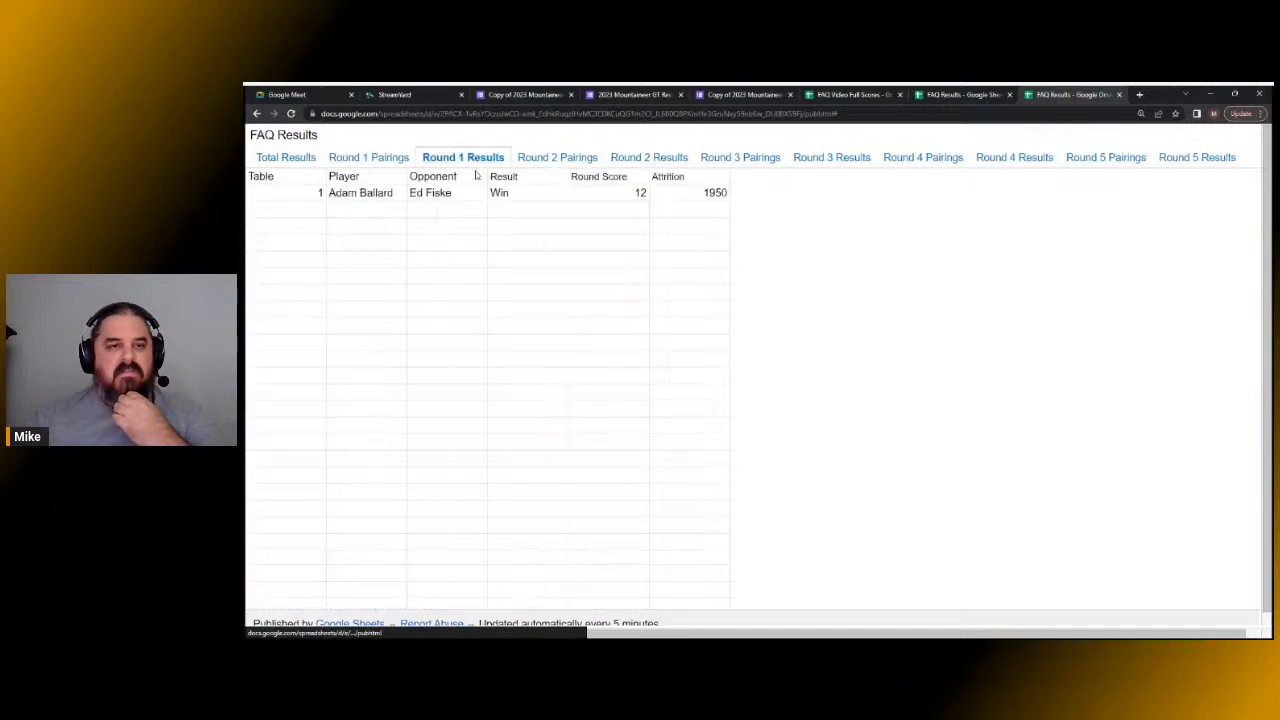
{"action": "left_click", "coordinate": [290, 113]}
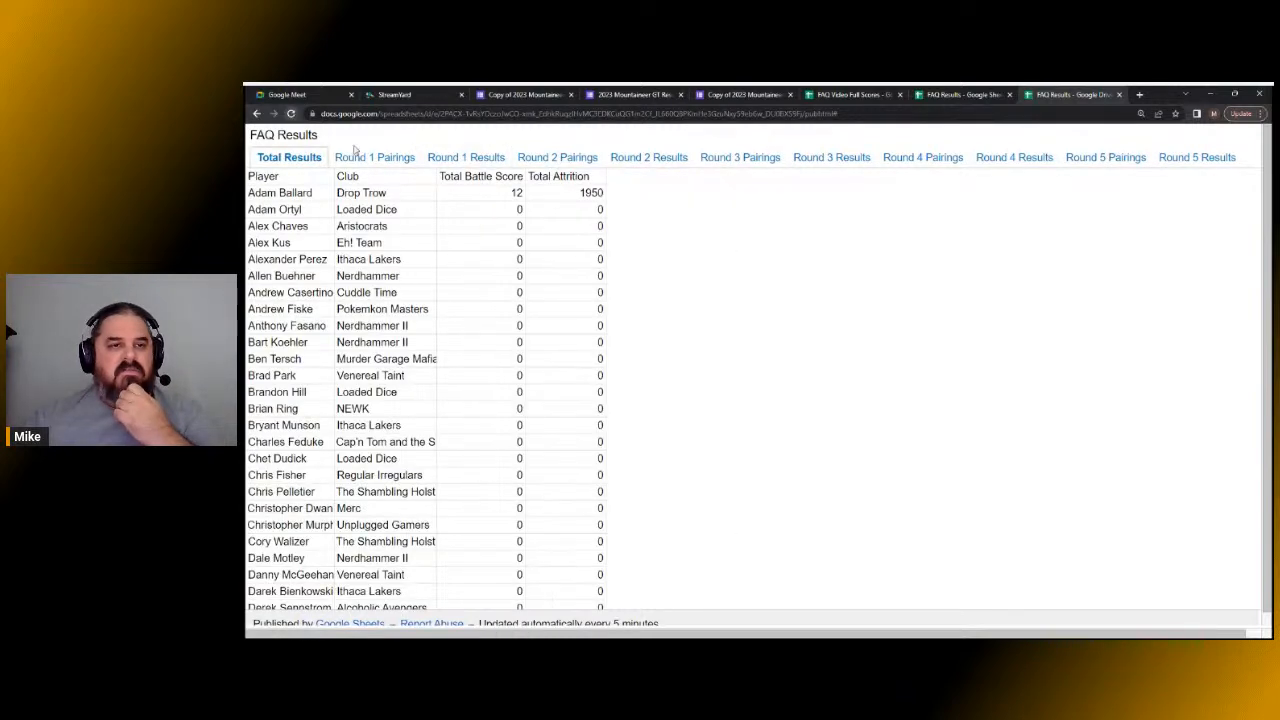
{"action": "left_click", "coordinate": [463, 160]}
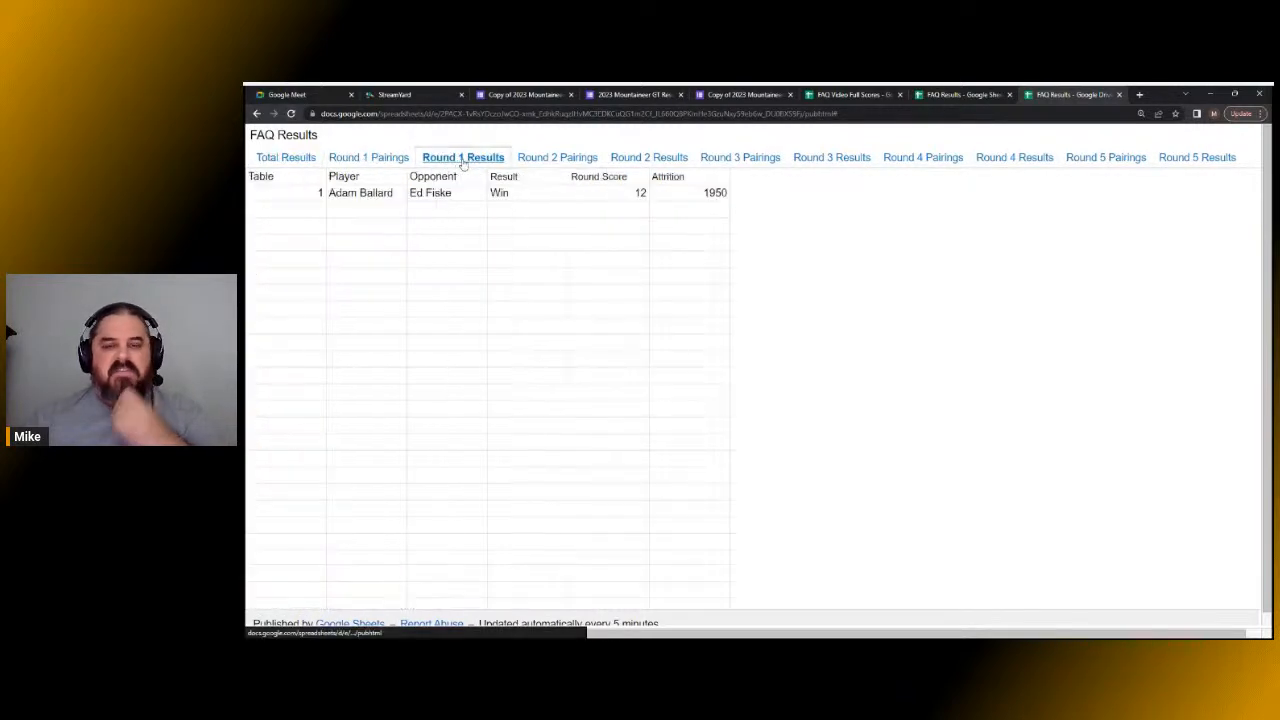
{"action": "key", "text": "F5"}
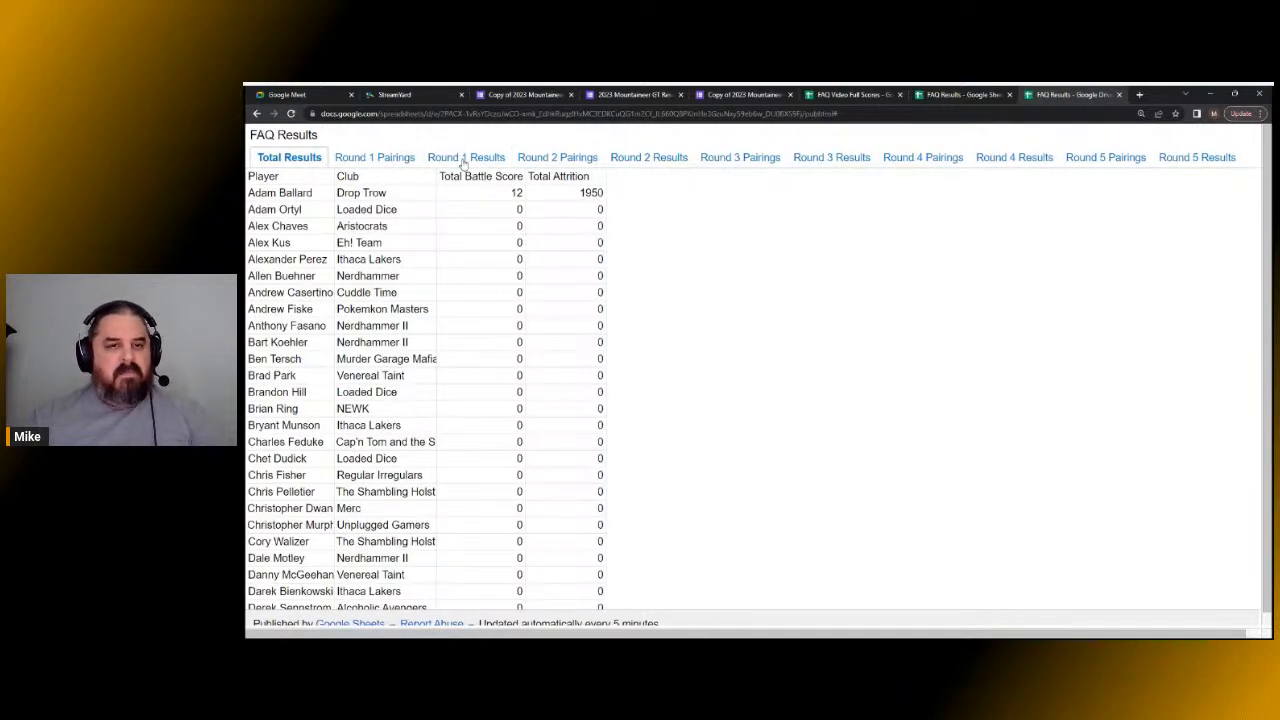
{"action": "scroll", "coordinate": [417, 368], "scroll_direction": "down", "scroll_amount": 5}
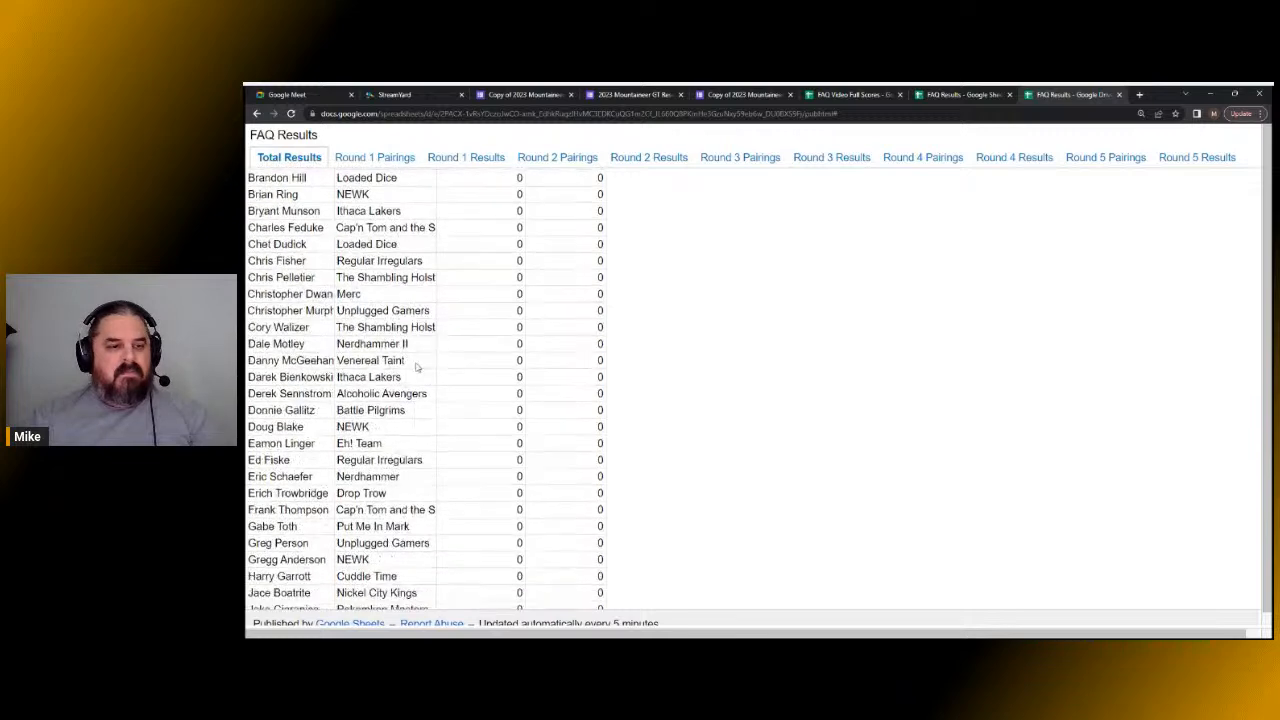
{"action": "scroll", "coordinate": [418, 345], "scroll_direction": "up", "scroll_amount": 5}
{"action": "left_click", "coordinate": [464, 159]}
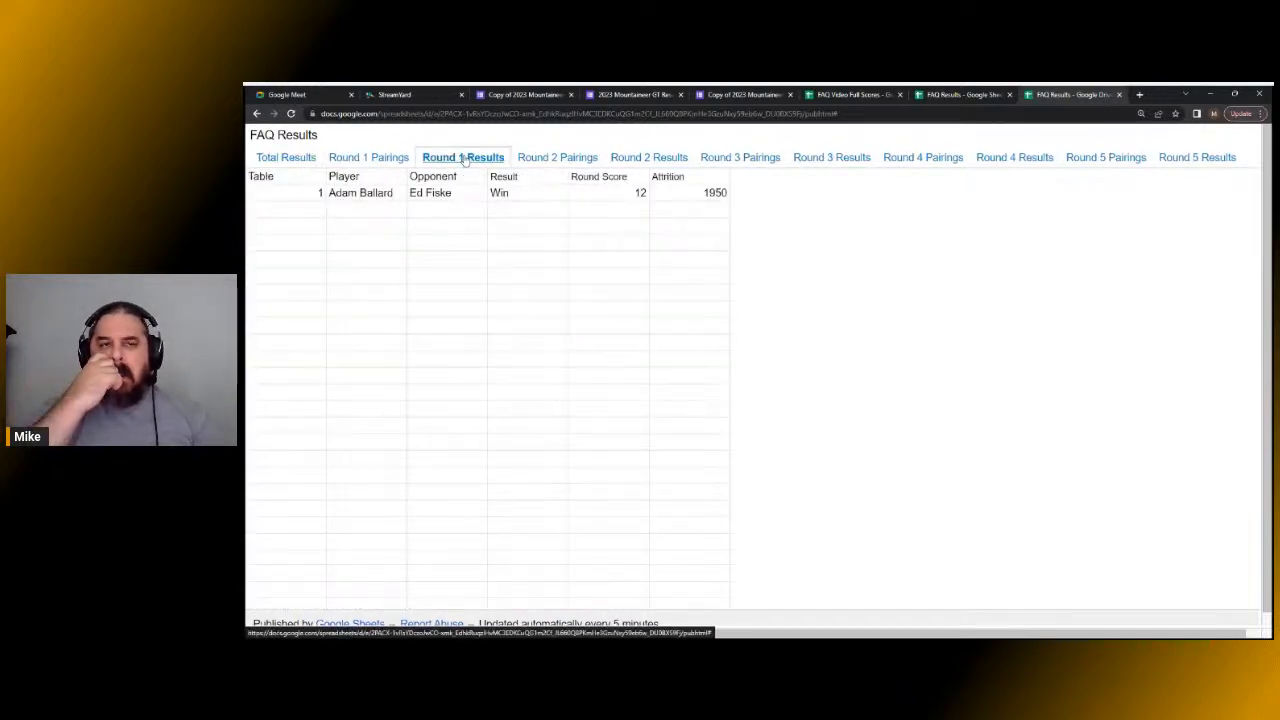
{"action": "left_click", "coordinate": [933, 96]}
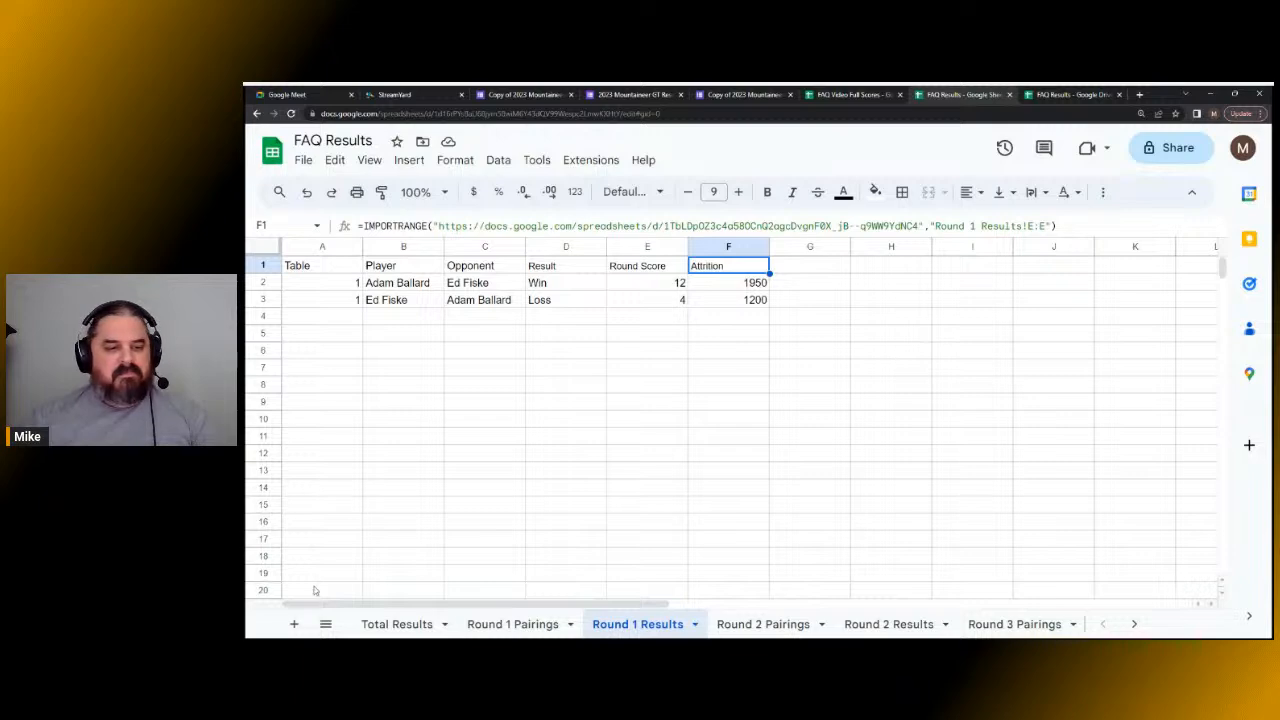
{"action": "left_click", "coordinate": [393, 627]}
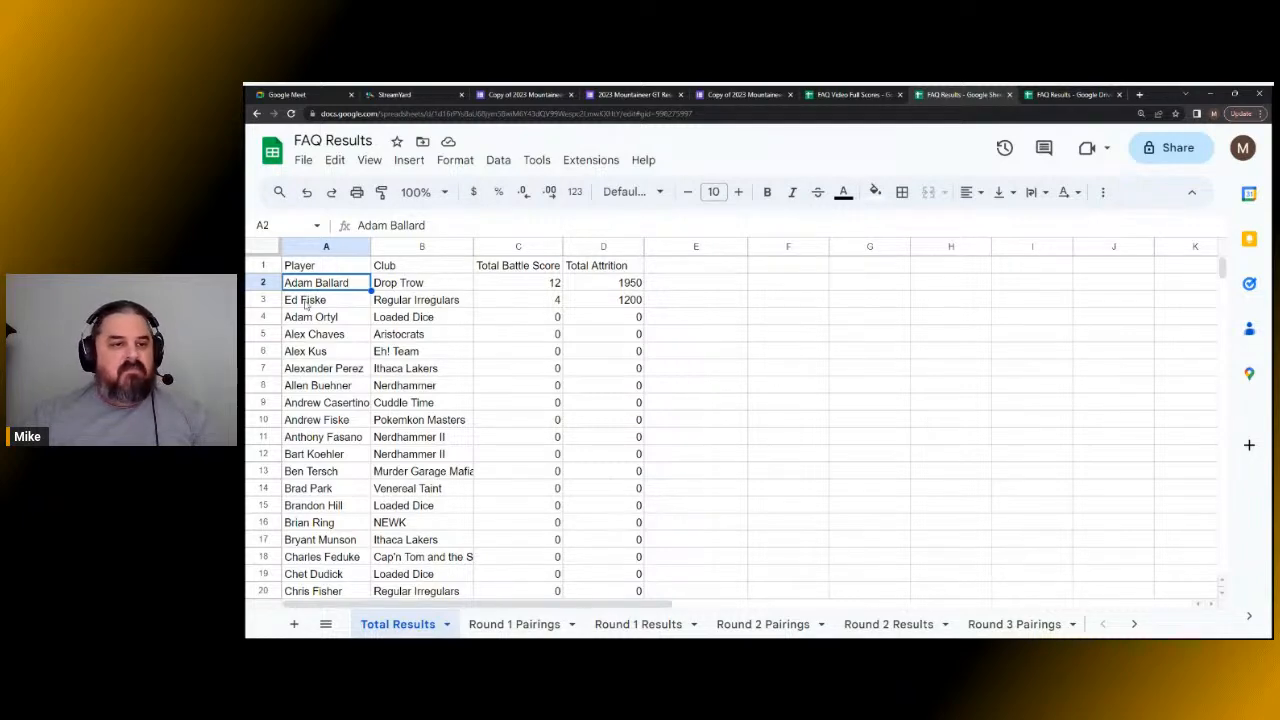
{"action": "left_click", "coordinate": [640, 624]}
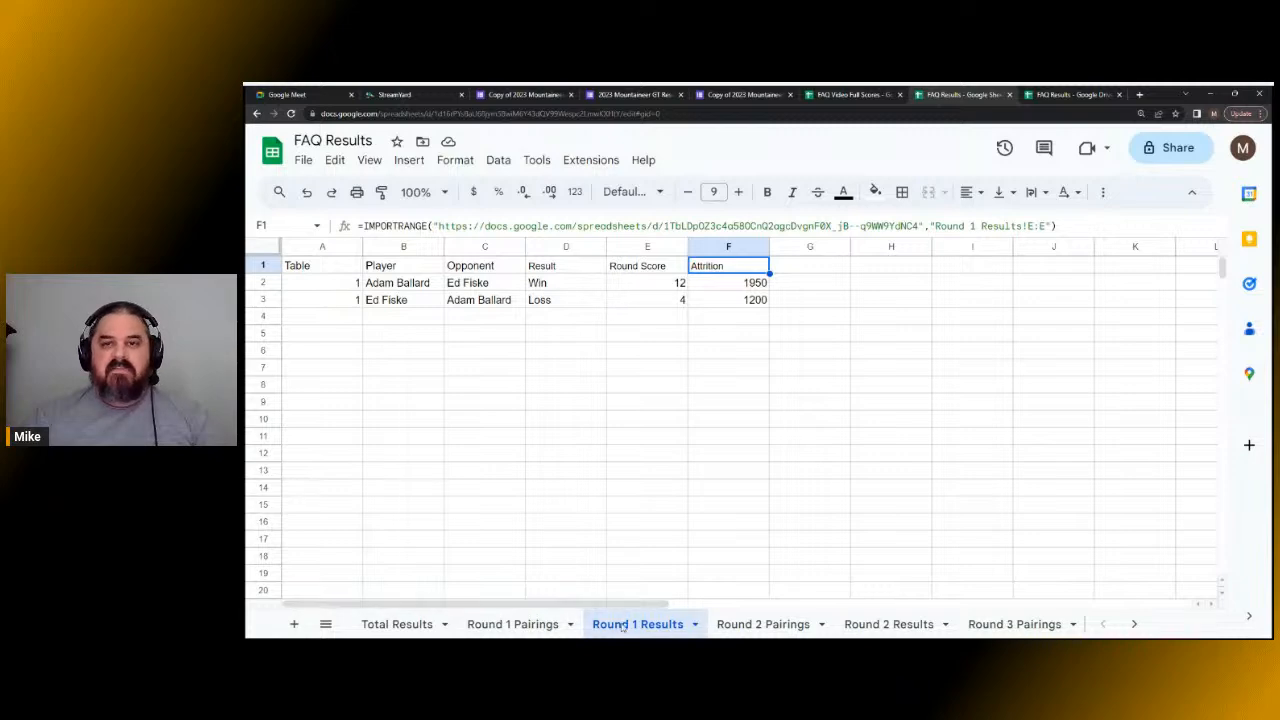
{"action": "left_click", "coordinate": [1062, 96]}
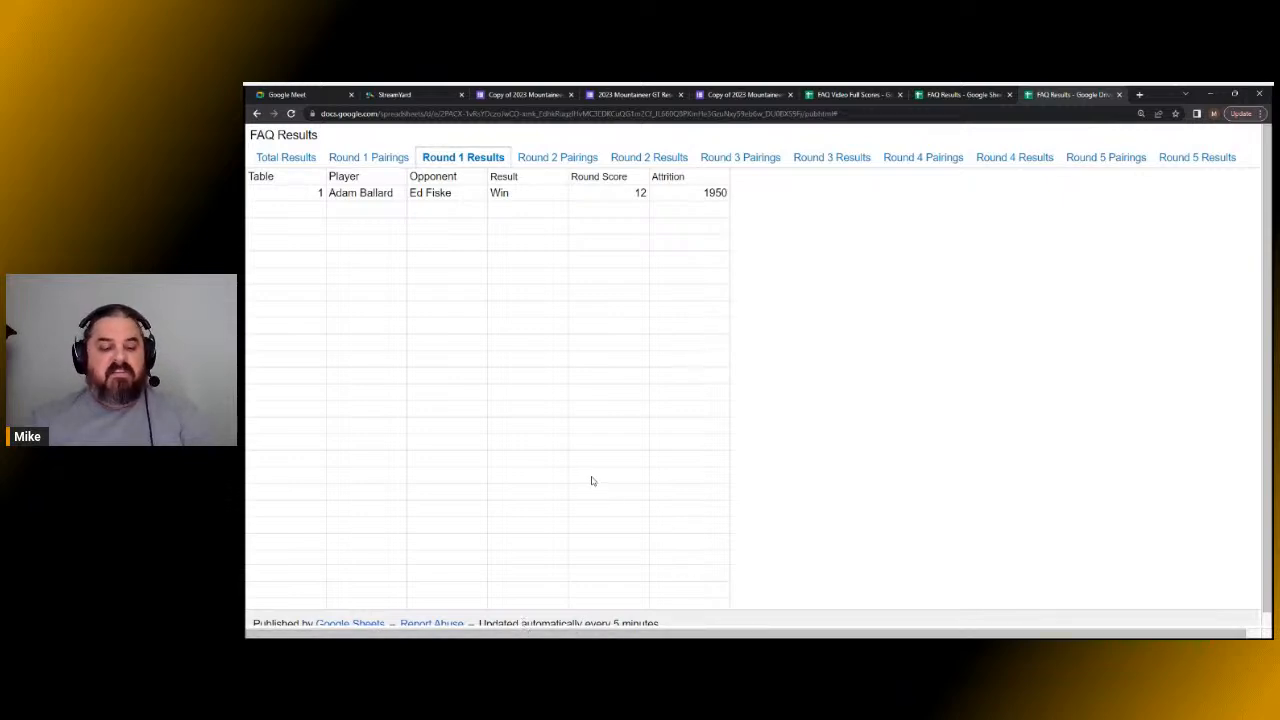
Compare the published Total Results and Round 1 Results tabs, then go back to the FAQ Results editor
{"action": "left_click", "coordinate": [286, 157]}
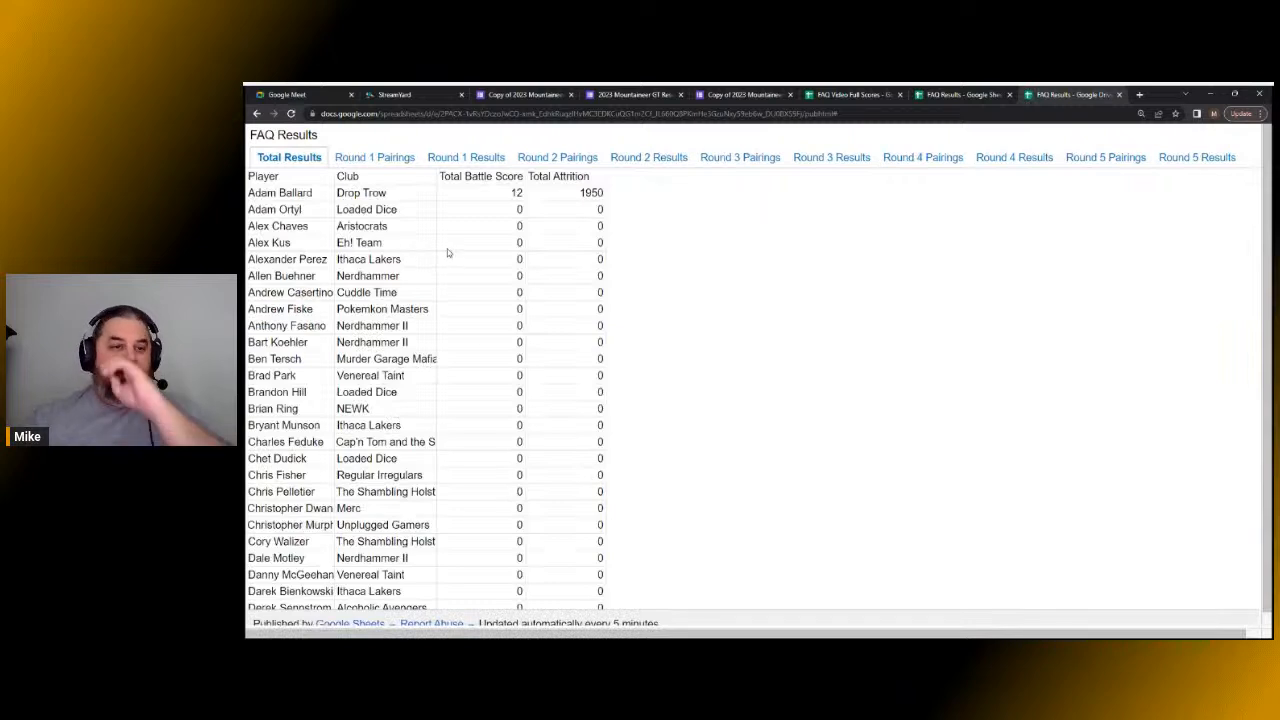
{"action": "left_click", "coordinate": [458, 162]}
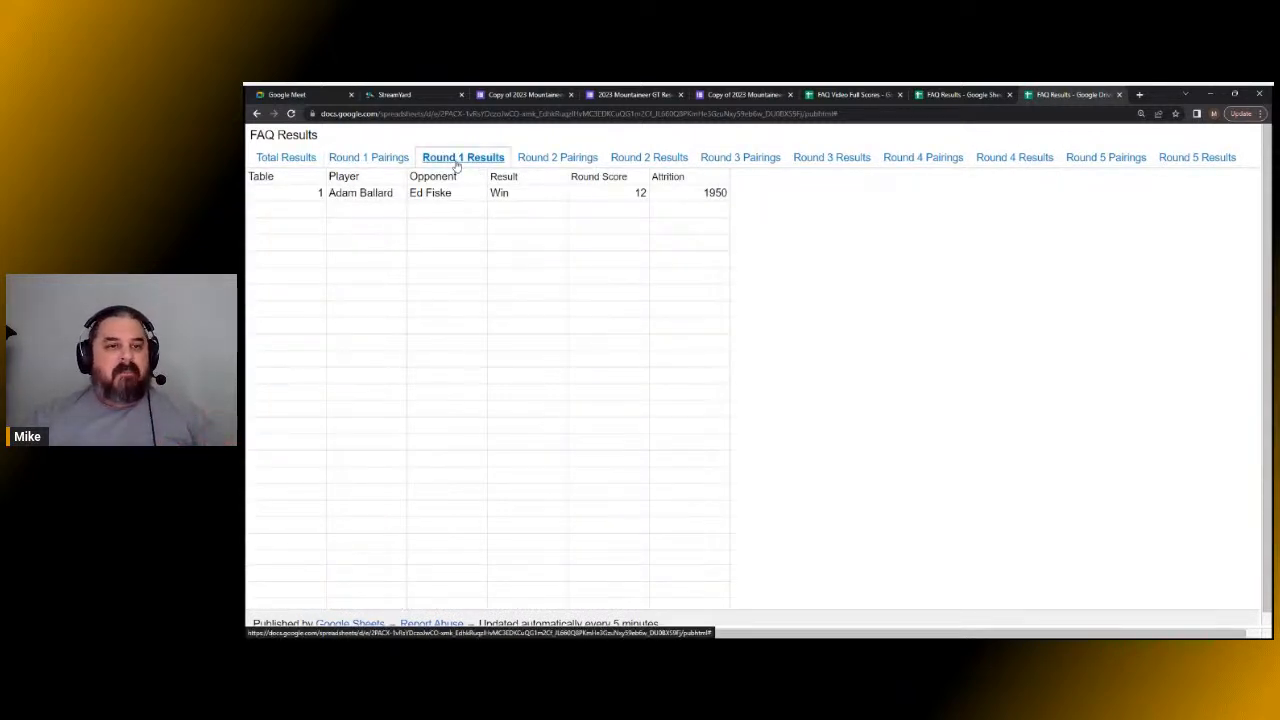
{"action": "left_click", "coordinate": [286, 157]}
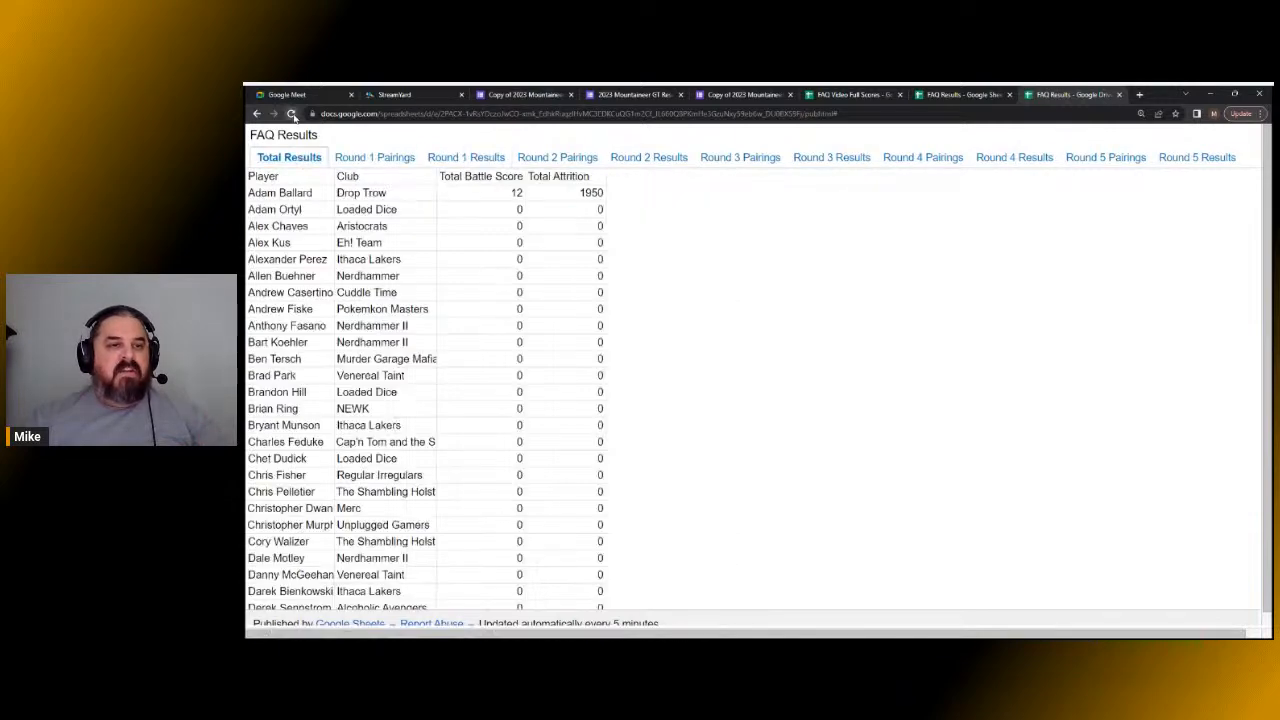
{"action": "scroll", "coordinate": [380, 372], "scroll_direction": "down", "scroll_amount": 3}
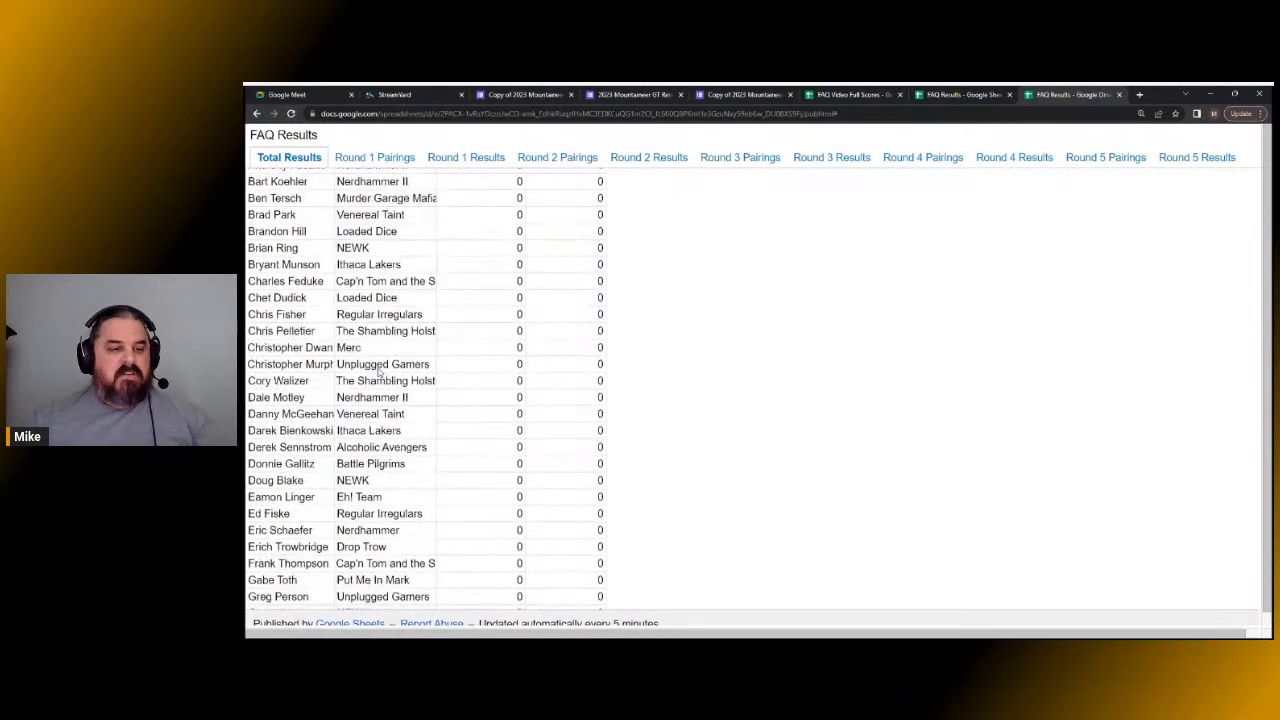
{"action": "scroll", "coordinate": [378, 370], "scroll_direction": "up", "scroll_amount": 3}
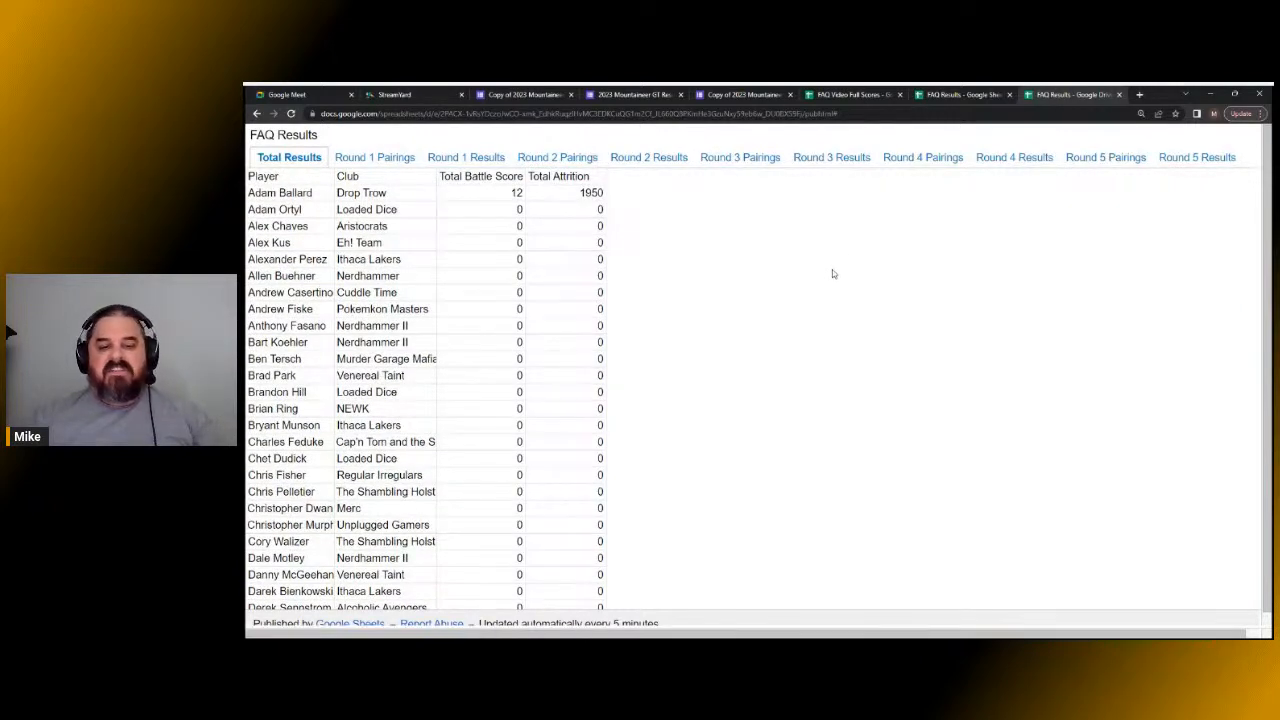
{"action": "left_click", "coordinate": [958, 96]}
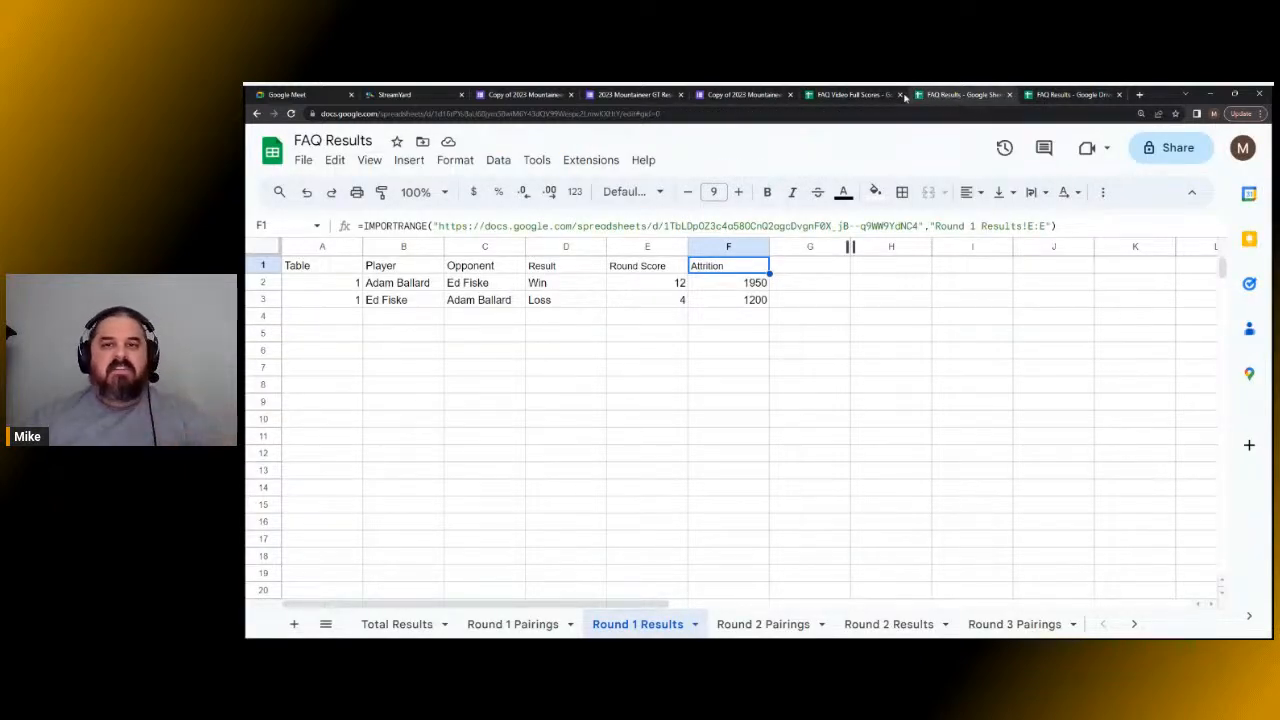
Open Round 1 Results in FAQ Video Full Scores to see the Loss row scoring 0 with adjustment 2
{"action": "left_click", "coordinate": [860, 96]}
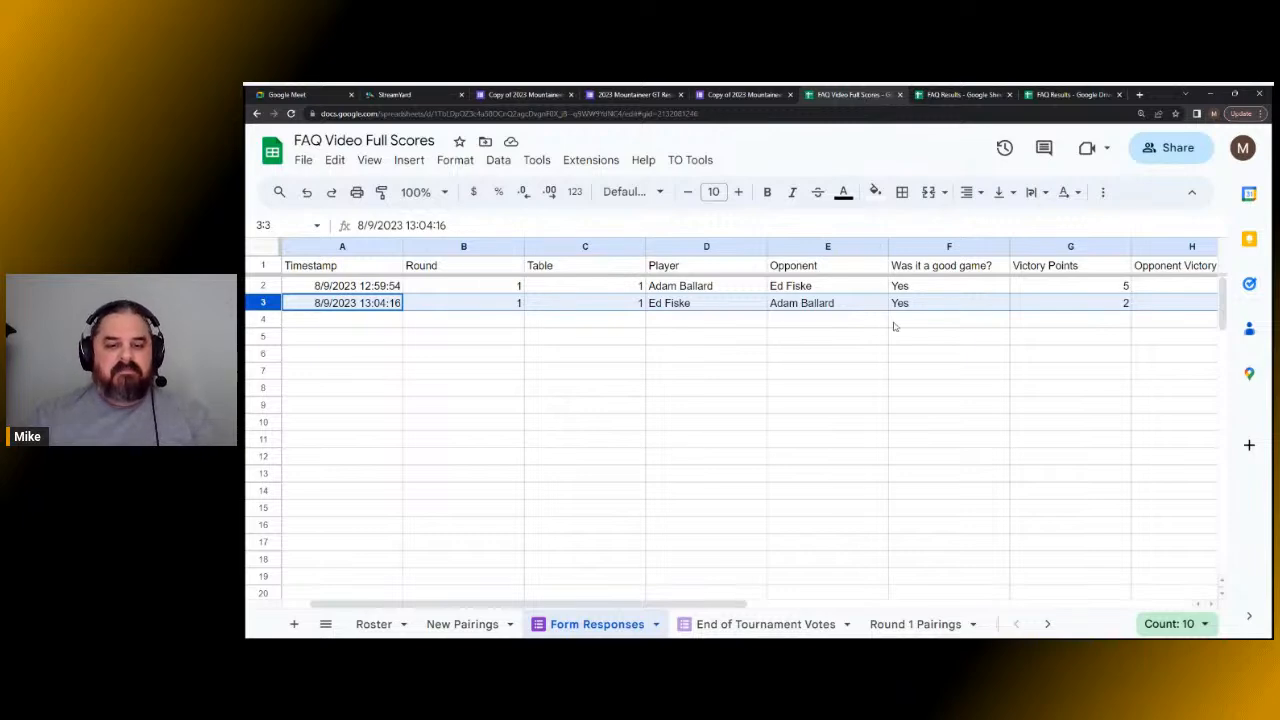
{"action": "left_click", "coordinate": [1047, 623]}
{"action": "left_click", "coordinate": [395, 624]}
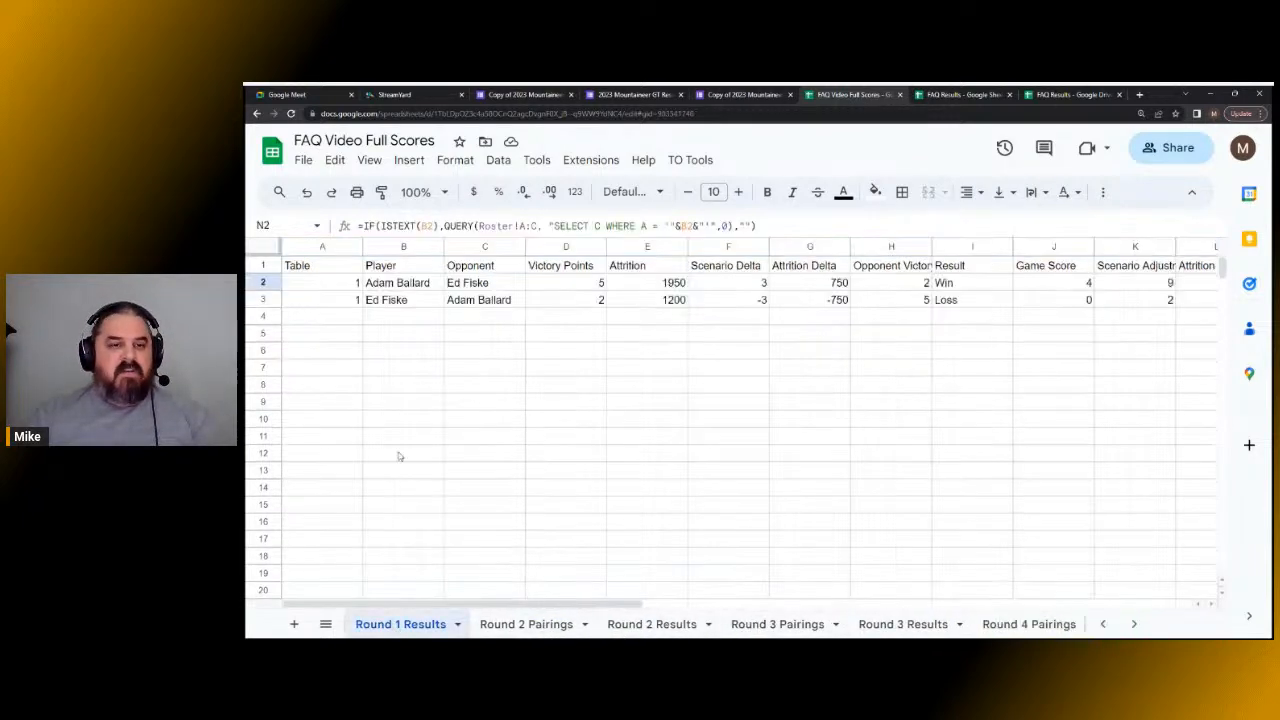
{"action": "mouse_move", "coordinate": [488, 605]}
{"action": "left_mouse_down"}
{"action": "mouse_move", "coordinate": [676, 603]}
{"action": "mouse_move", "coordinate": [489, 605]}
{"action": "left_mouse_up"}
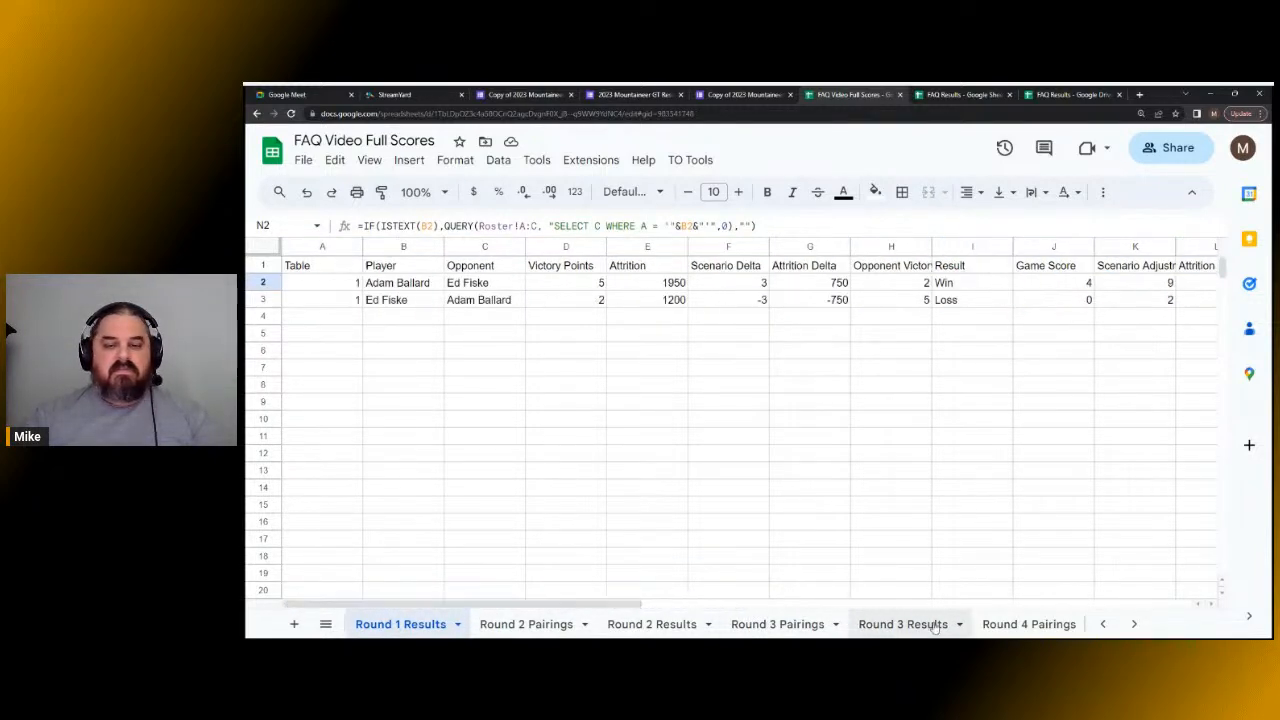
{"action": "left_click", "coordinate": [1103, 624]}
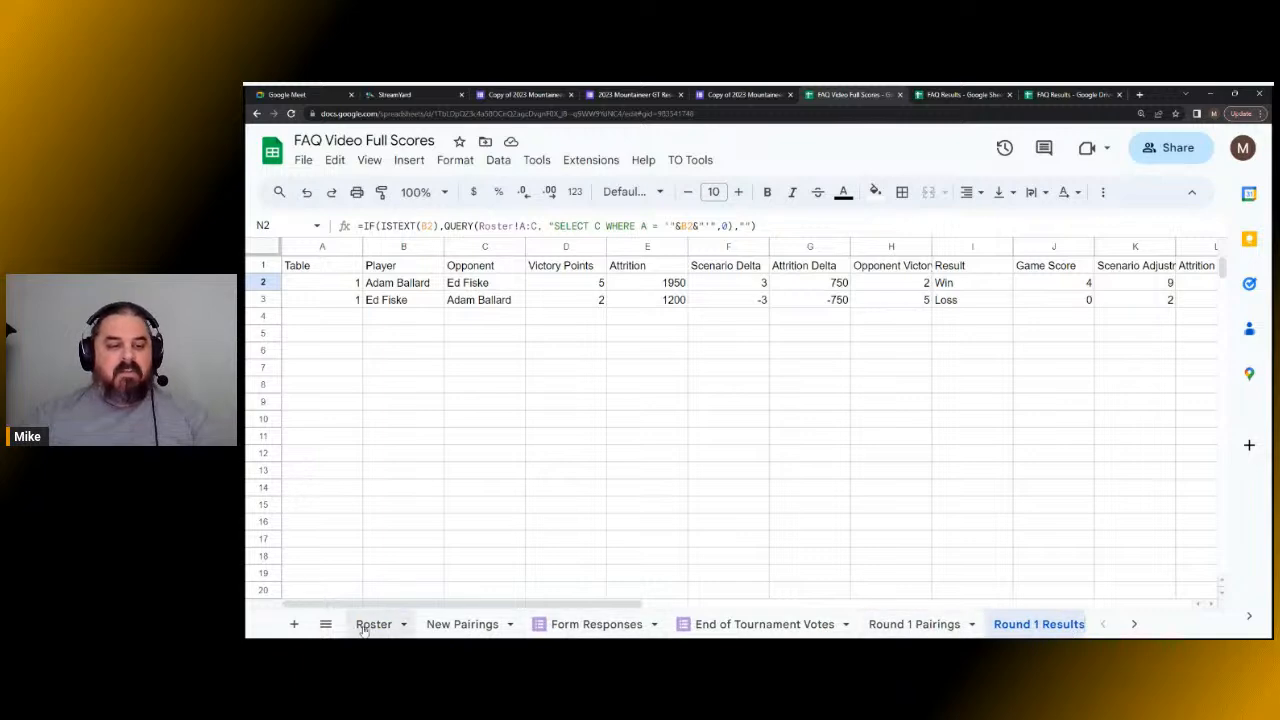
Look over the Roster and Total Results sheets, then open Sports Scores showing the #REF! errors
{"action": "left_click", "coordinate": [370, 624]}
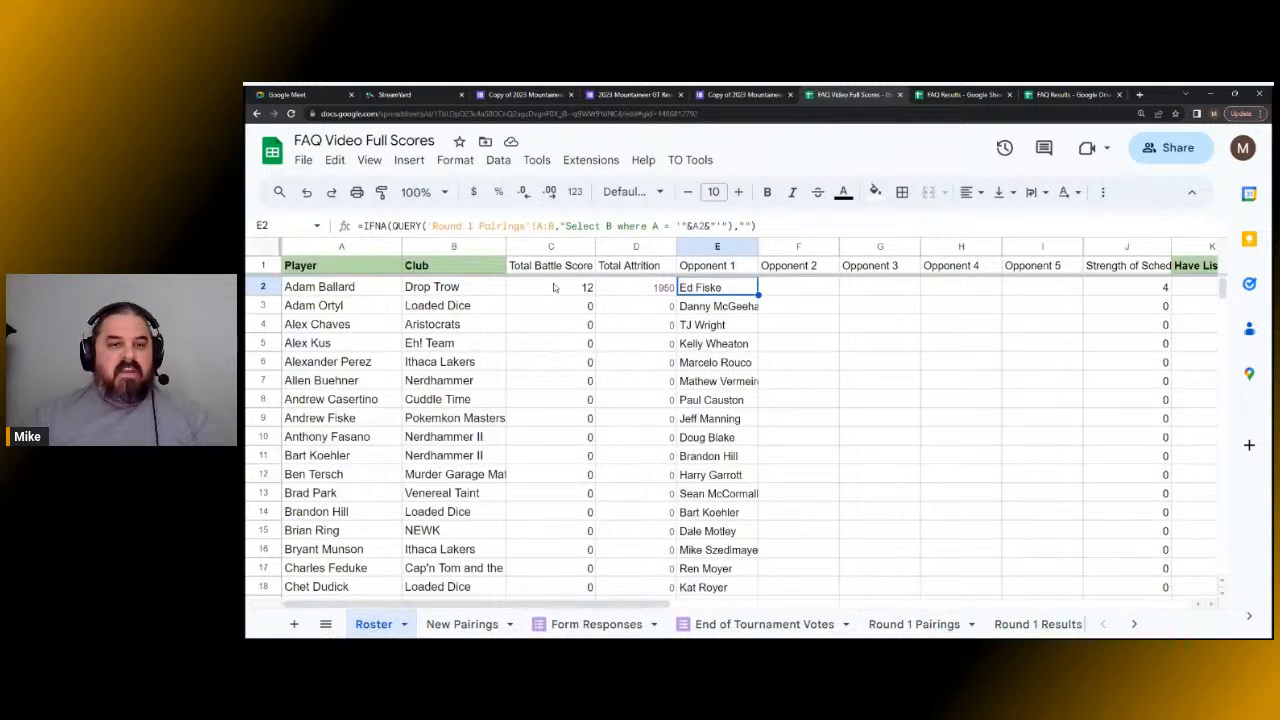
{"action": "scroll", "coordinate": [557, 425], "scroll_direction": "down", "scroll_amount": 5}
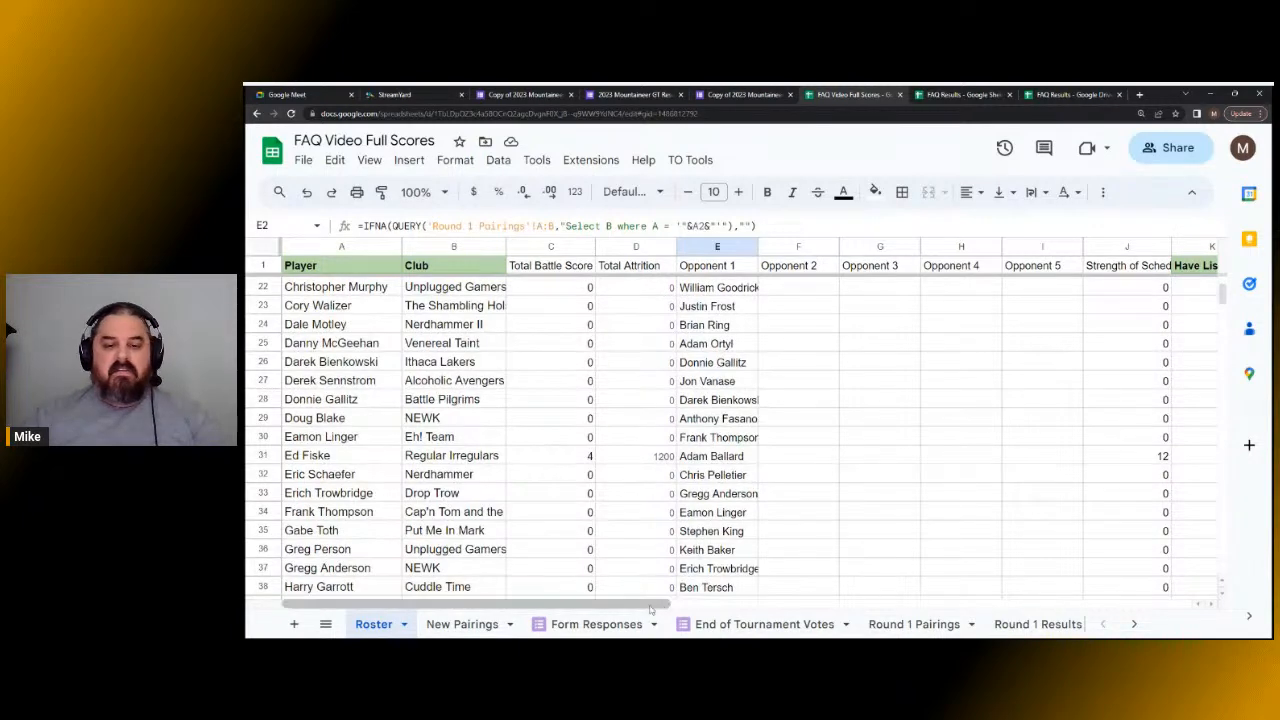
{"action": "left_click", "coordinate": [1137, 625]}
{"action": "left_click", "coordinate": [1137, 625]}
{"action": "left_click", "coordinate": [1137, 625]}
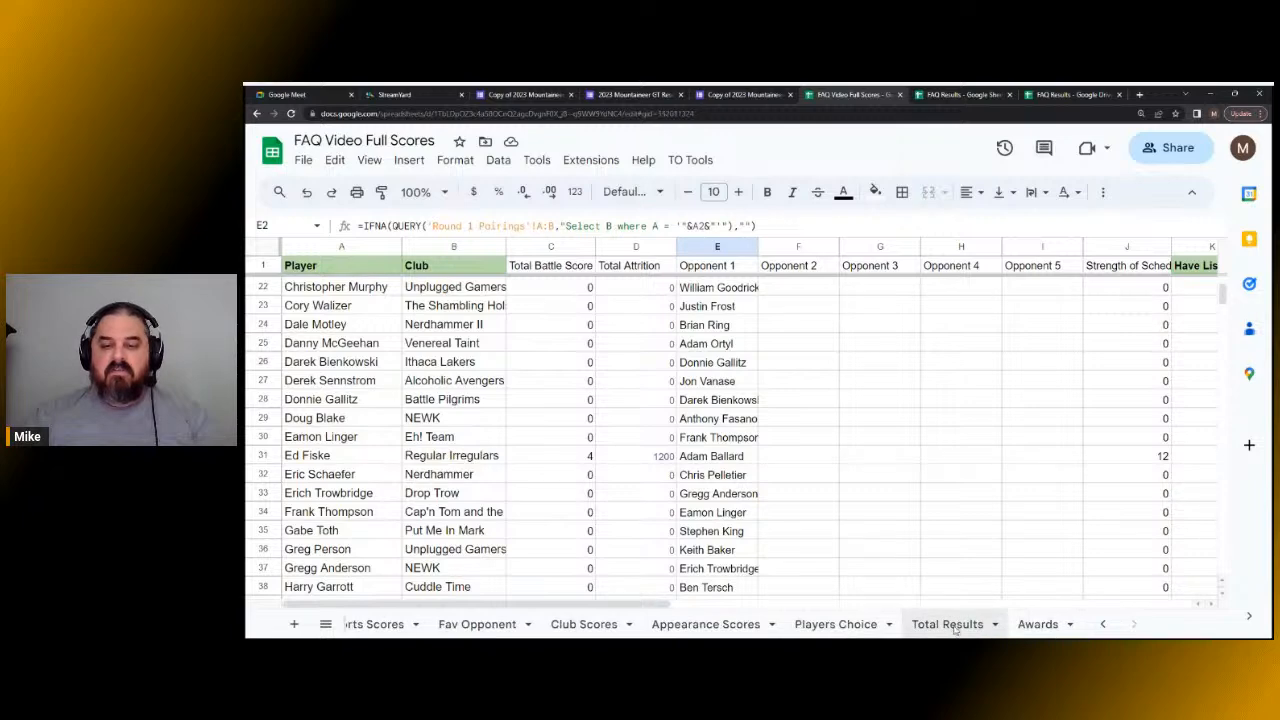
{"action": "left_click", "coordinate": [948, 624]}
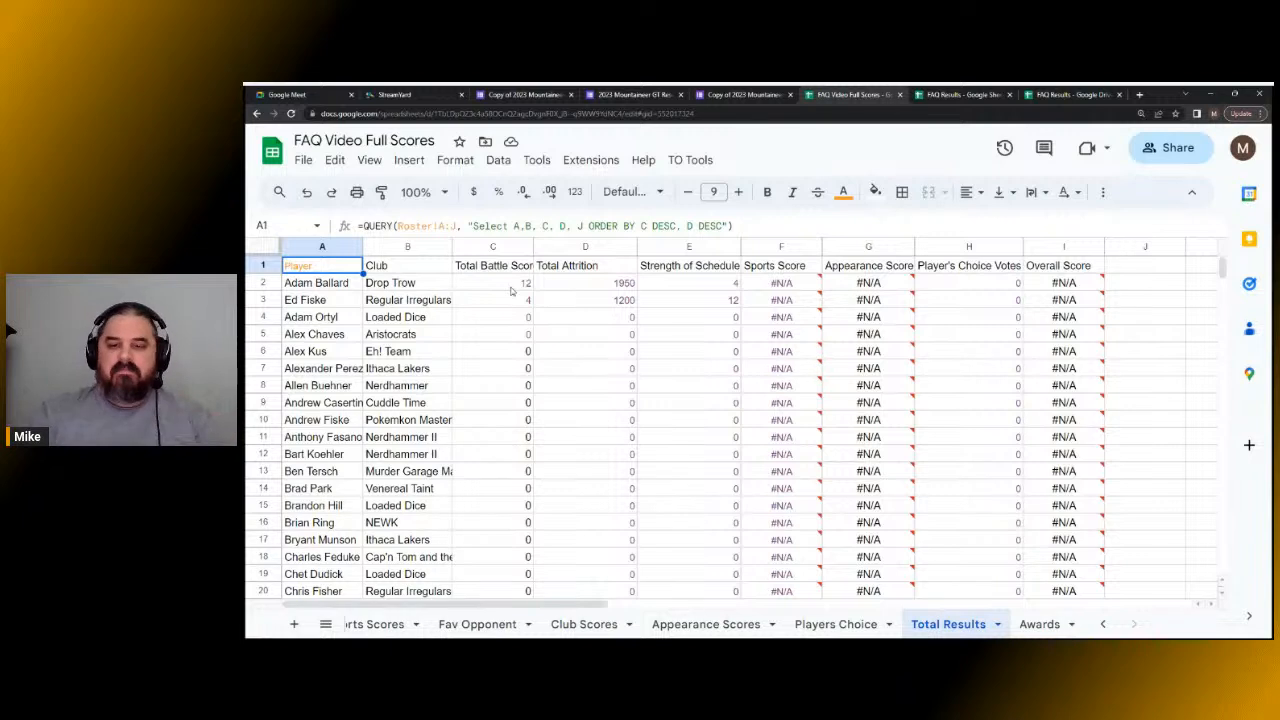
{"action": "left_click", "coordinate": [1101, 625]}
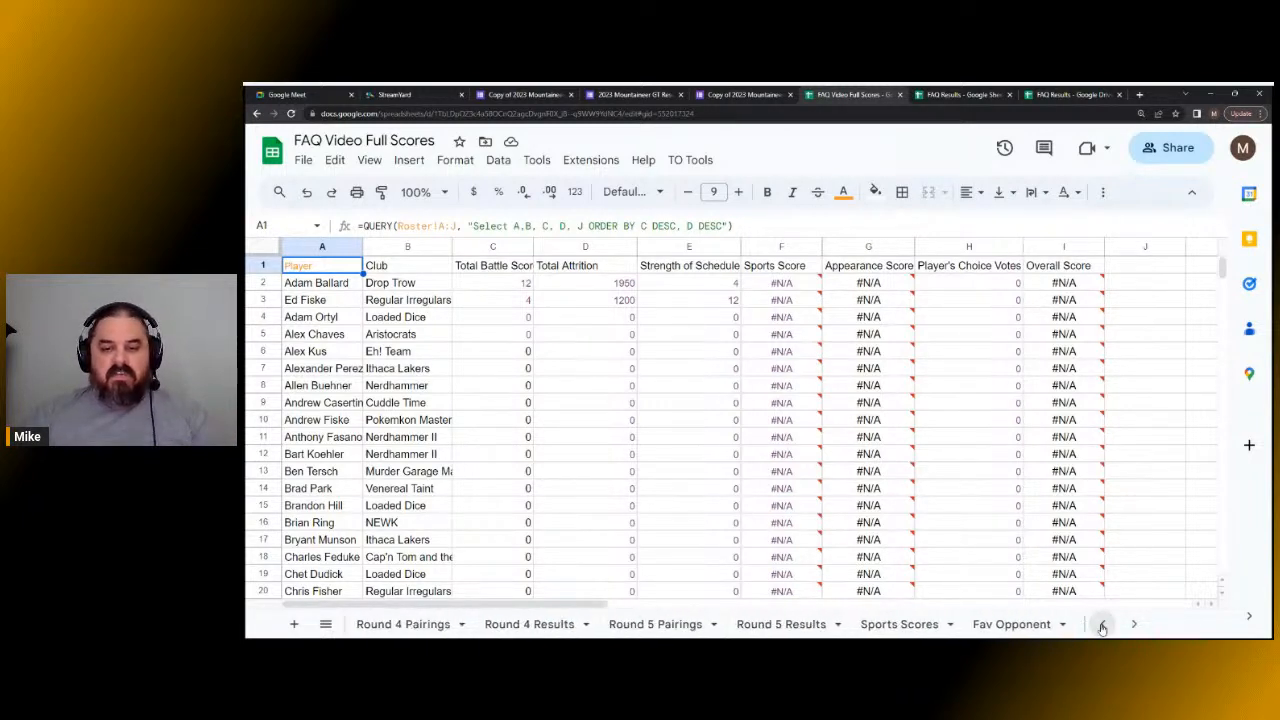
{"action": "left_click", "coordinate": [894, 627]}
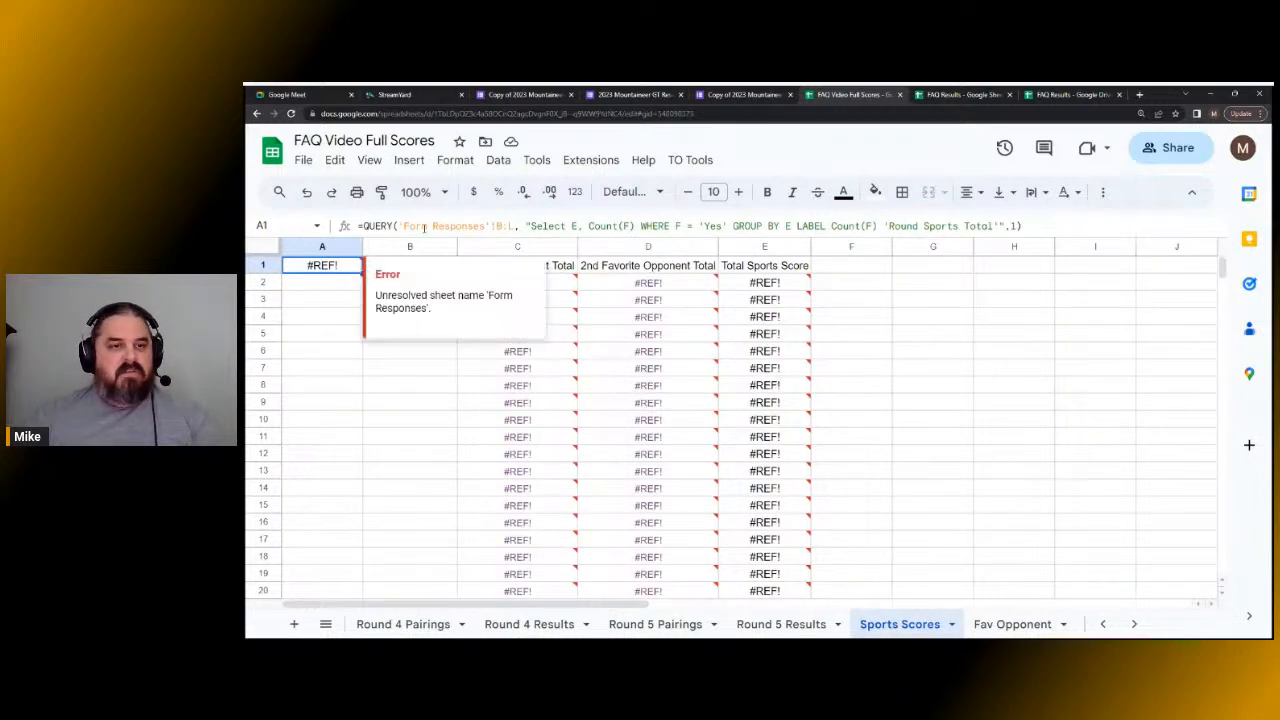
Re-enter the A1 QUERY formula on Sports Scores and confirm both players show Round Sports Total 1
{"action": "left_click", "coordinate": [424, 228]}
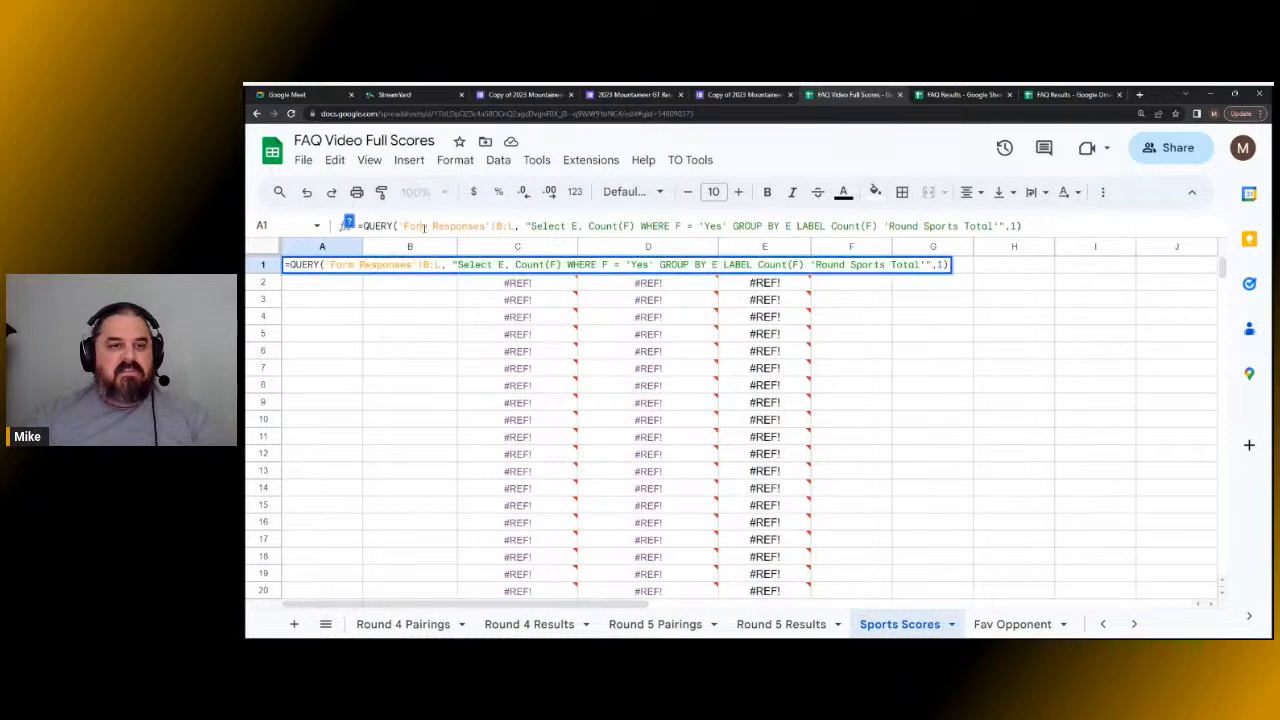
{"action": "key", "text": "Return"}
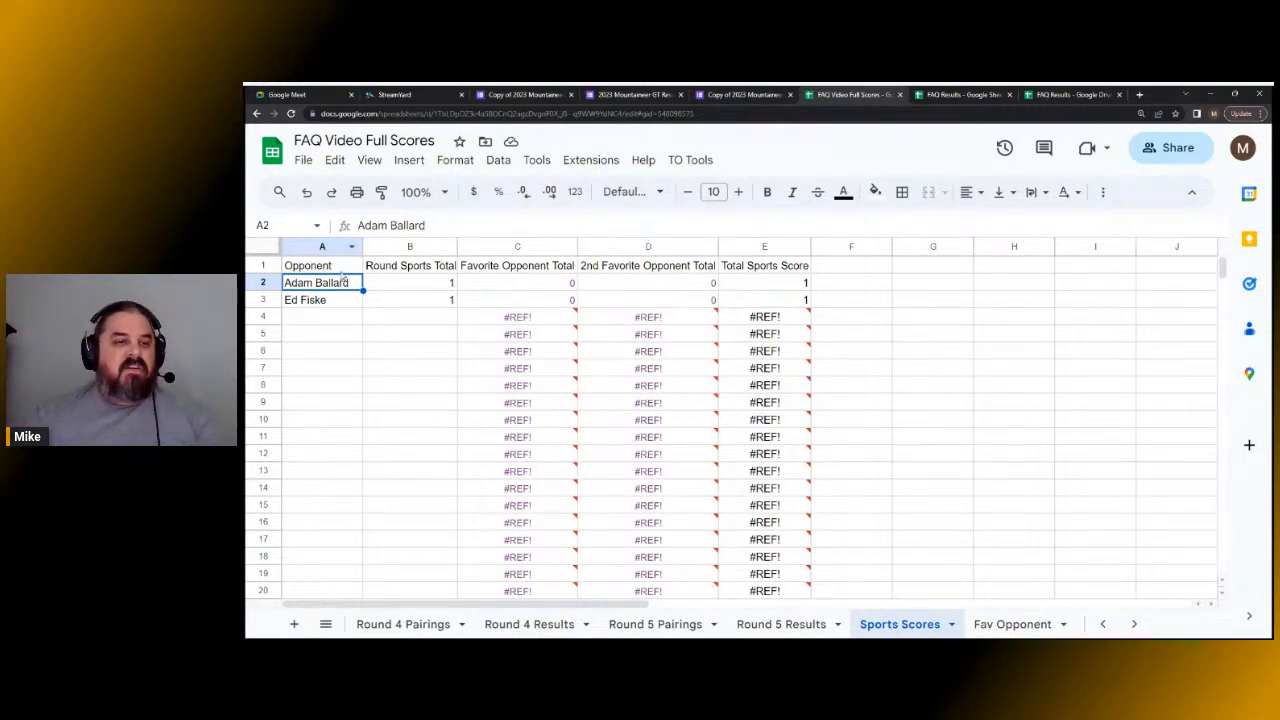
{"action": "left_click", "coordinate": [398, 285]}
{"action": "left_click", "coordinate": [399, 304]}
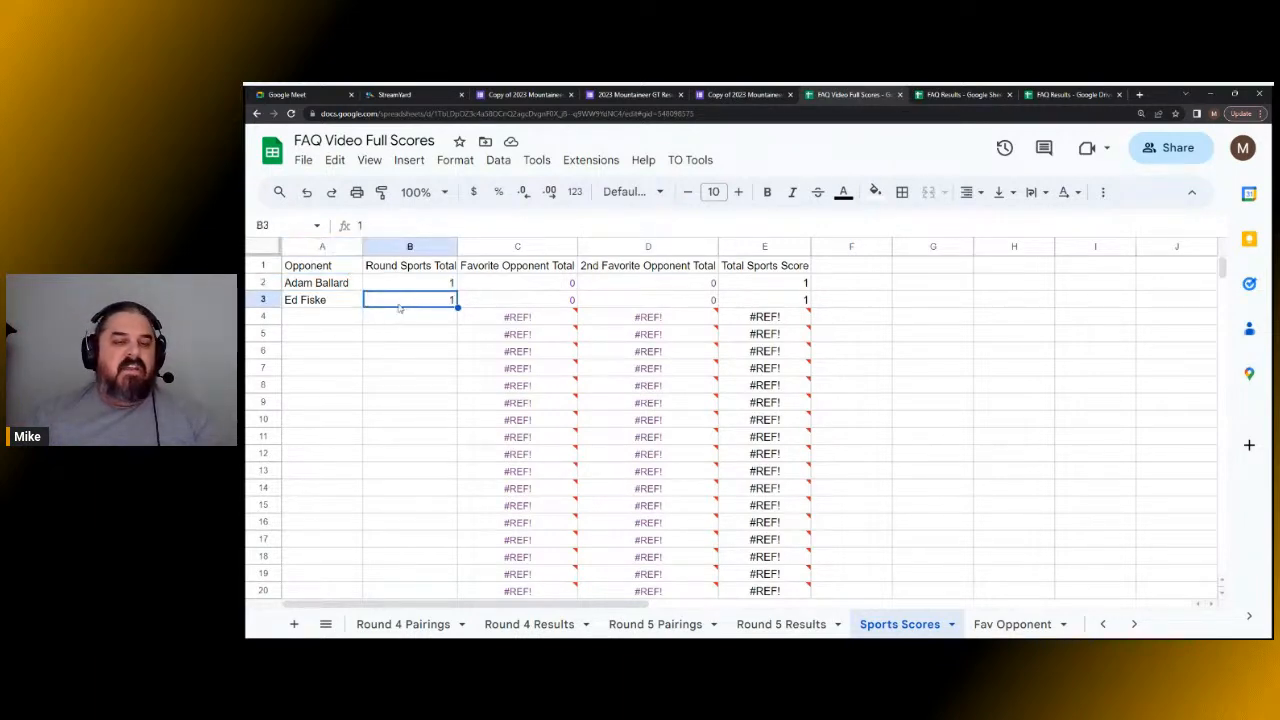
{"action": "left_click", "coordinate": [398, 270]}
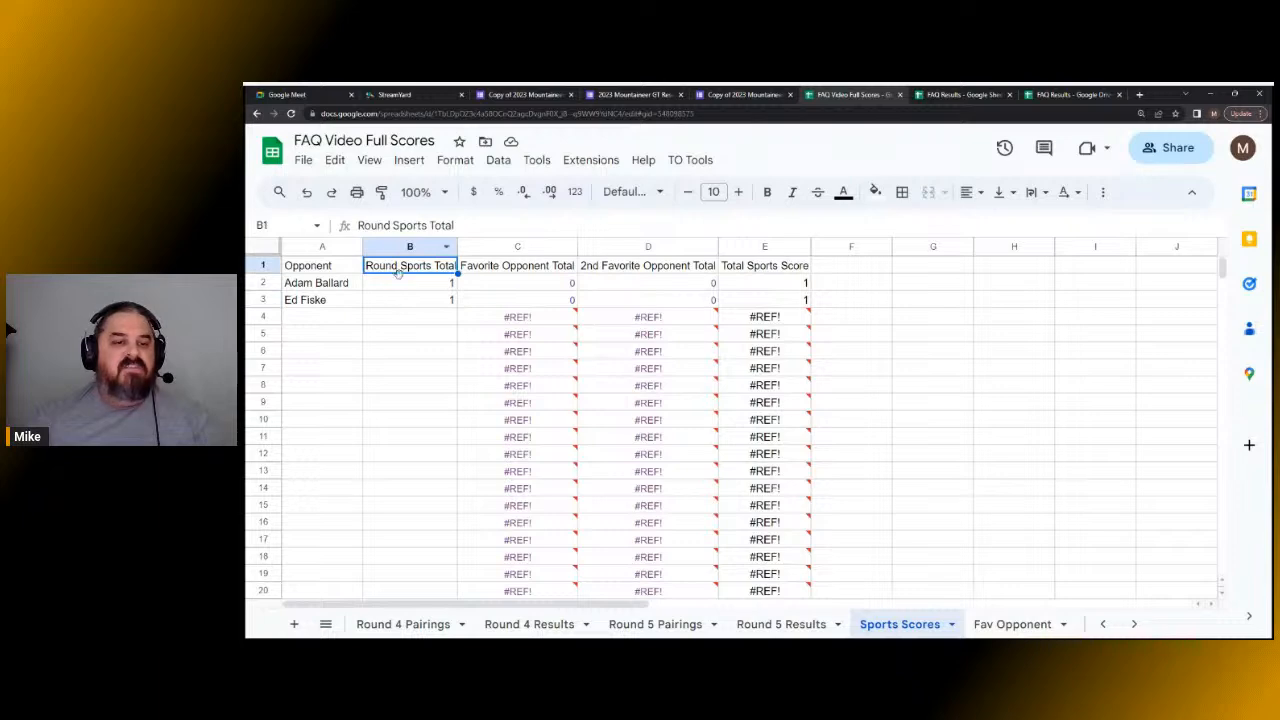
{"action": "left_click", "coordinate": [405, 289]}
{"action": "left_click", "coordinate": [405, 304]}
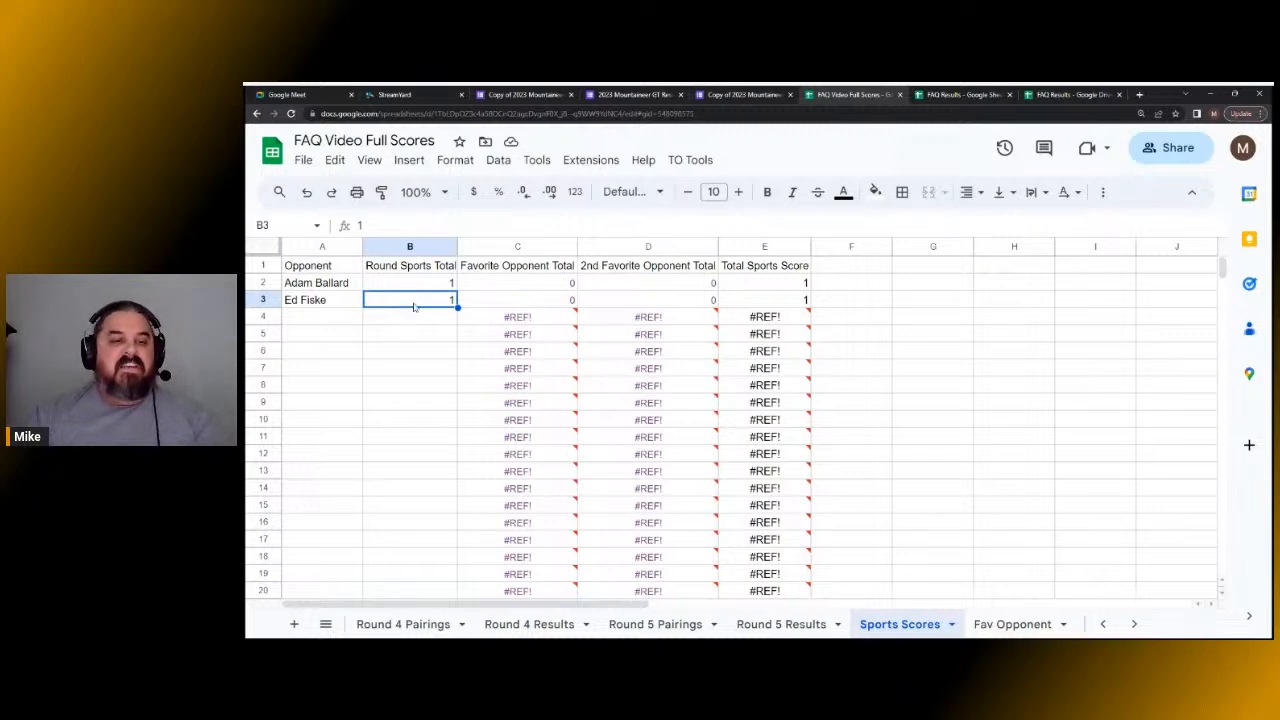
{"action": "left_click", "coordinate": [415, 289]}
Switch to the published FAQ Results page on its Total Results standings
{"action": "left_click", "coordinate": [416, 303]}
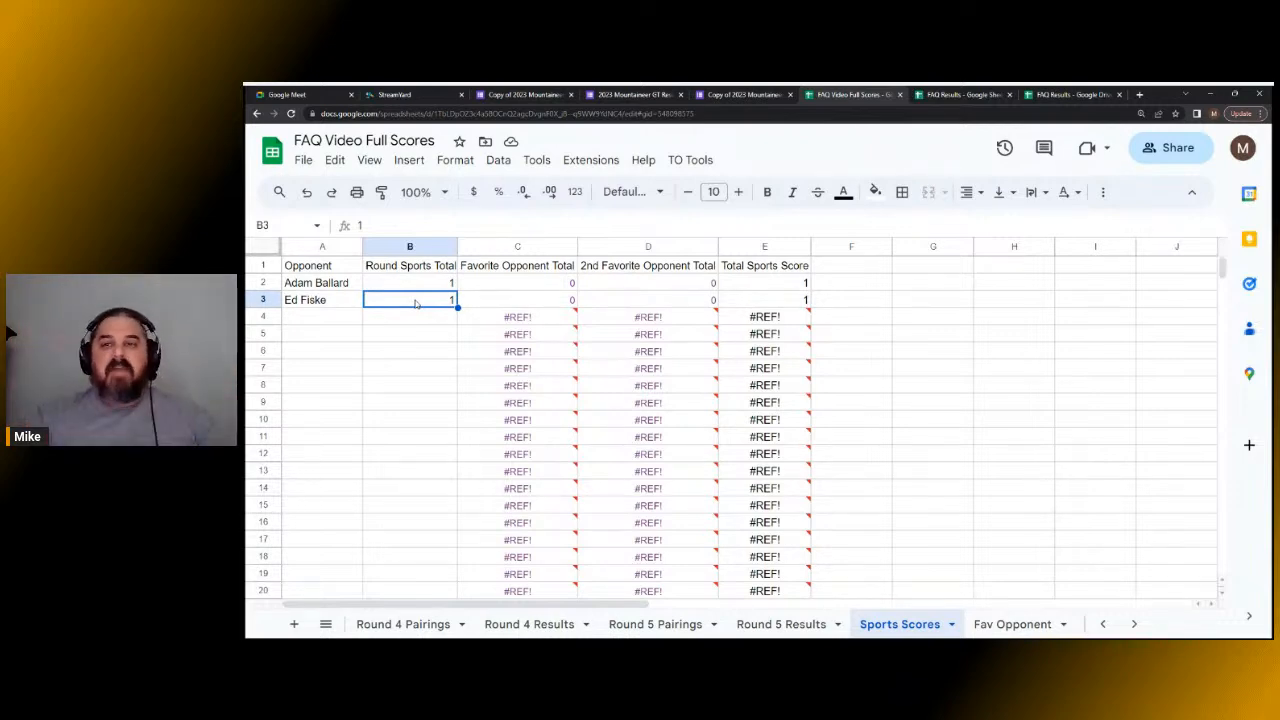
{"action": "left_click", "coordinate": [1048, 96]}
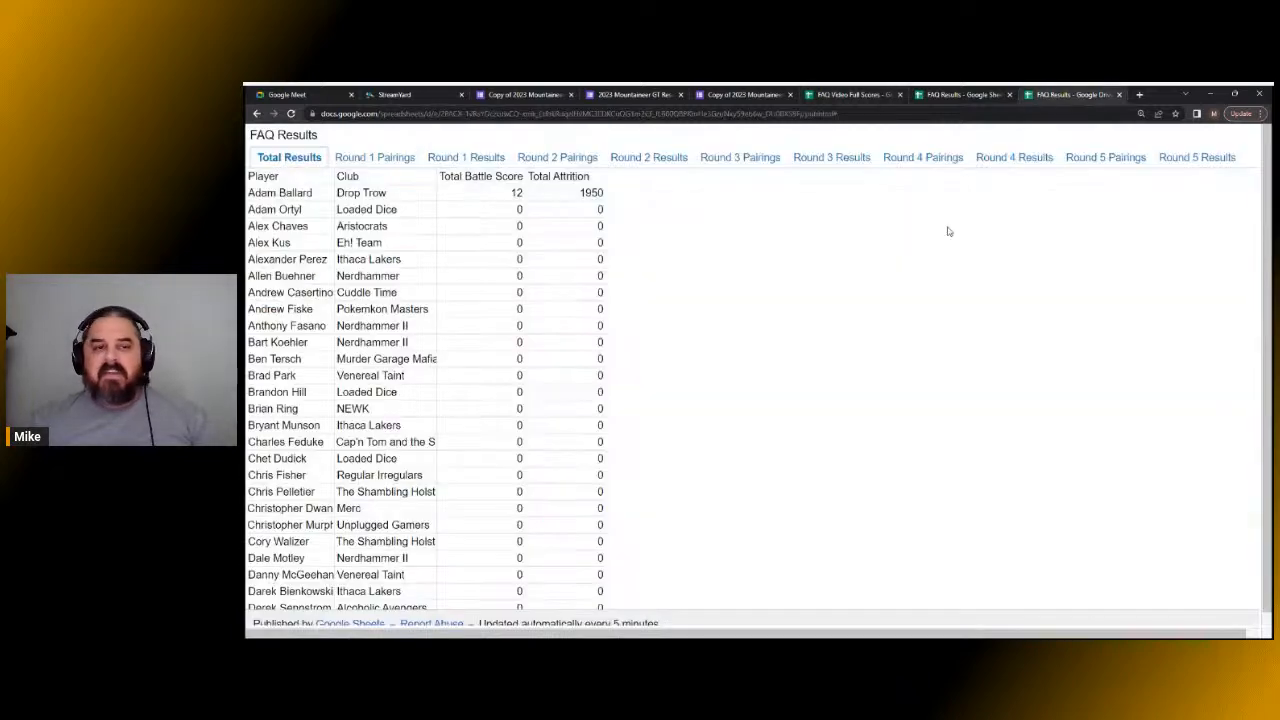
Reload the published page and check Round 1 Results and Total Results for the second player's 4 battle score and 1200 attrition
{"action": "key", "text": "F5"}
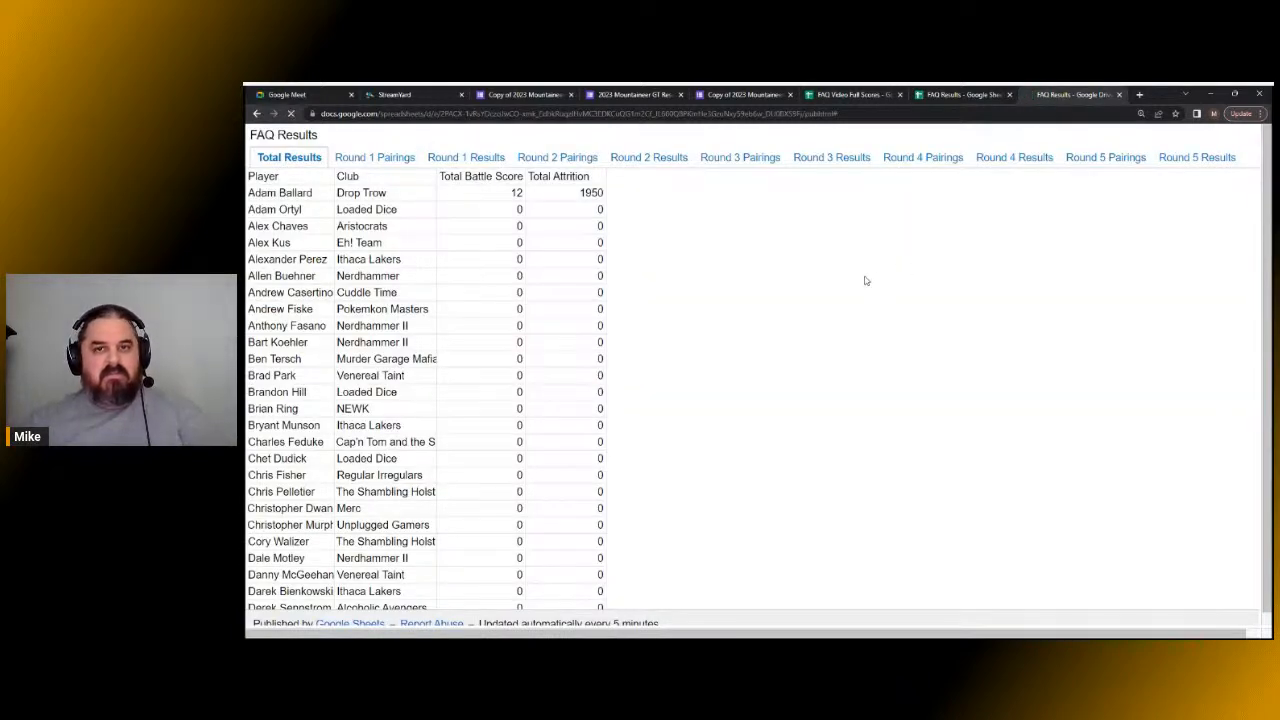
{"action": "scroll", "coordinate": [512, 427], "scroll_direction": "down", "scroll_amount": 3}
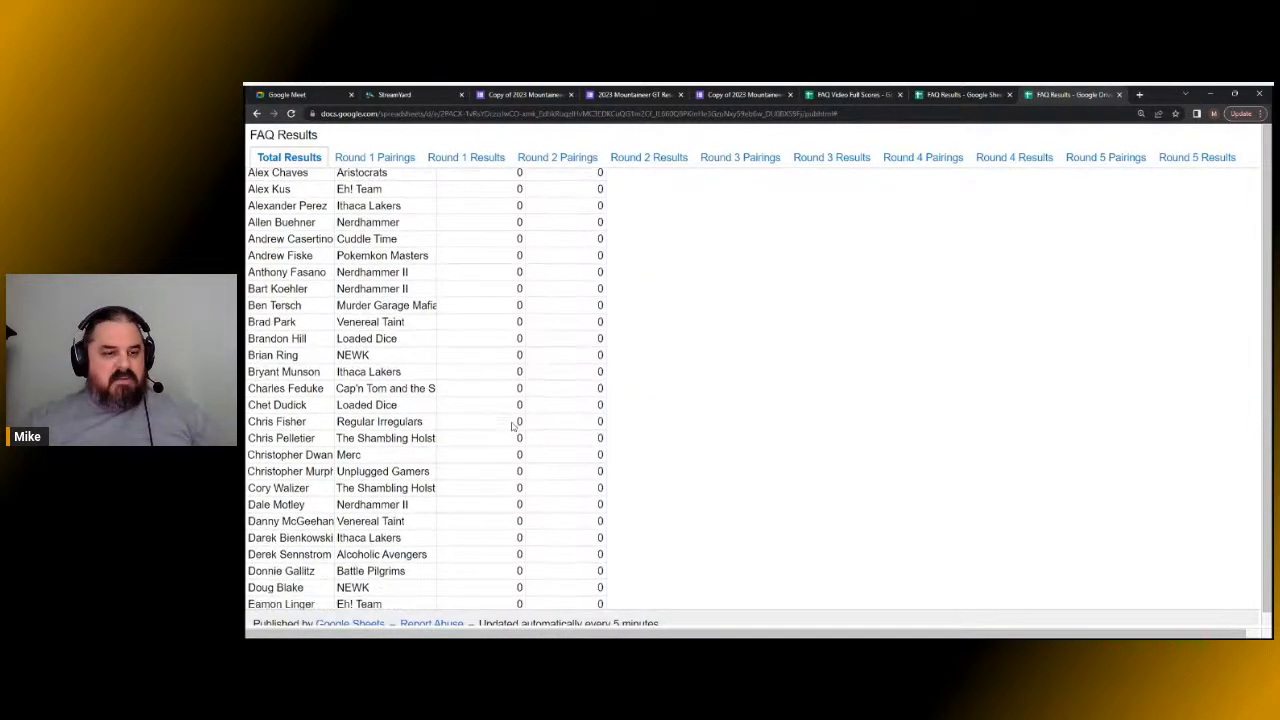
{"action": "scroll", "coordinate": [513, 427], "scroll_direction": "down", "scroll_amount": 1}
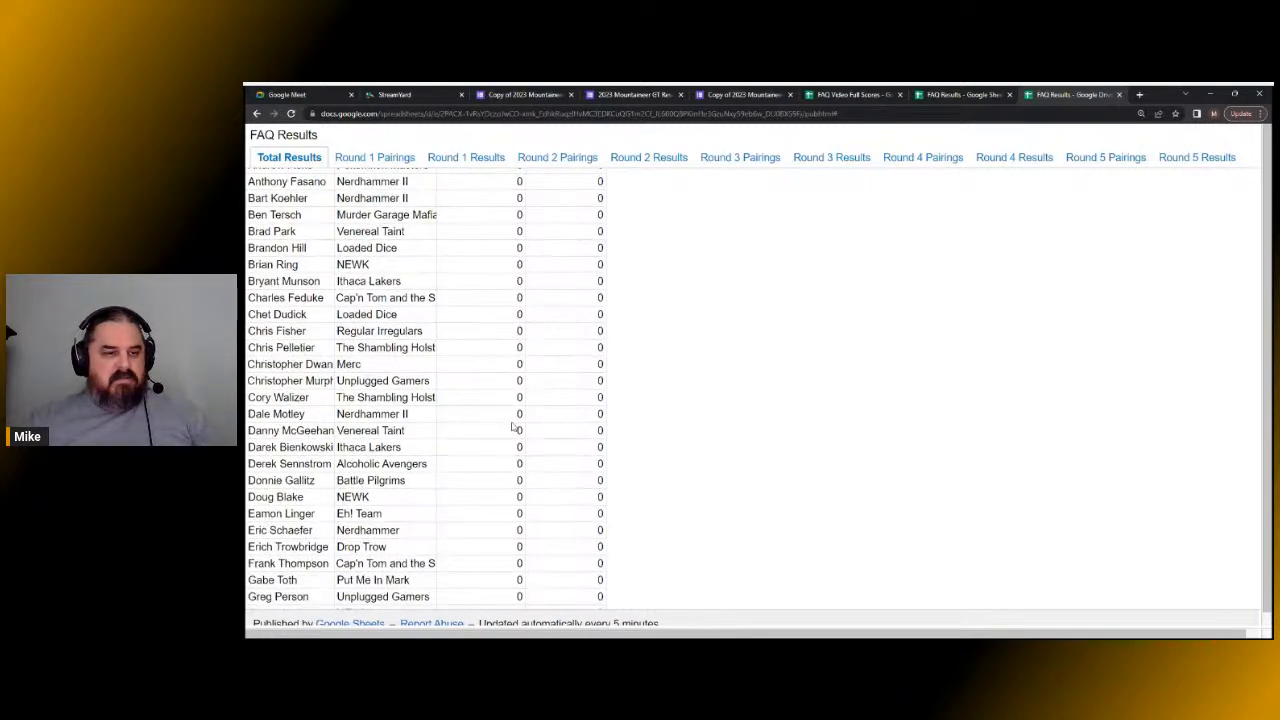
{"action": "scroll", "coordinate": [512, 427], "scroll_direction": "up", "scroll_amount": 5}
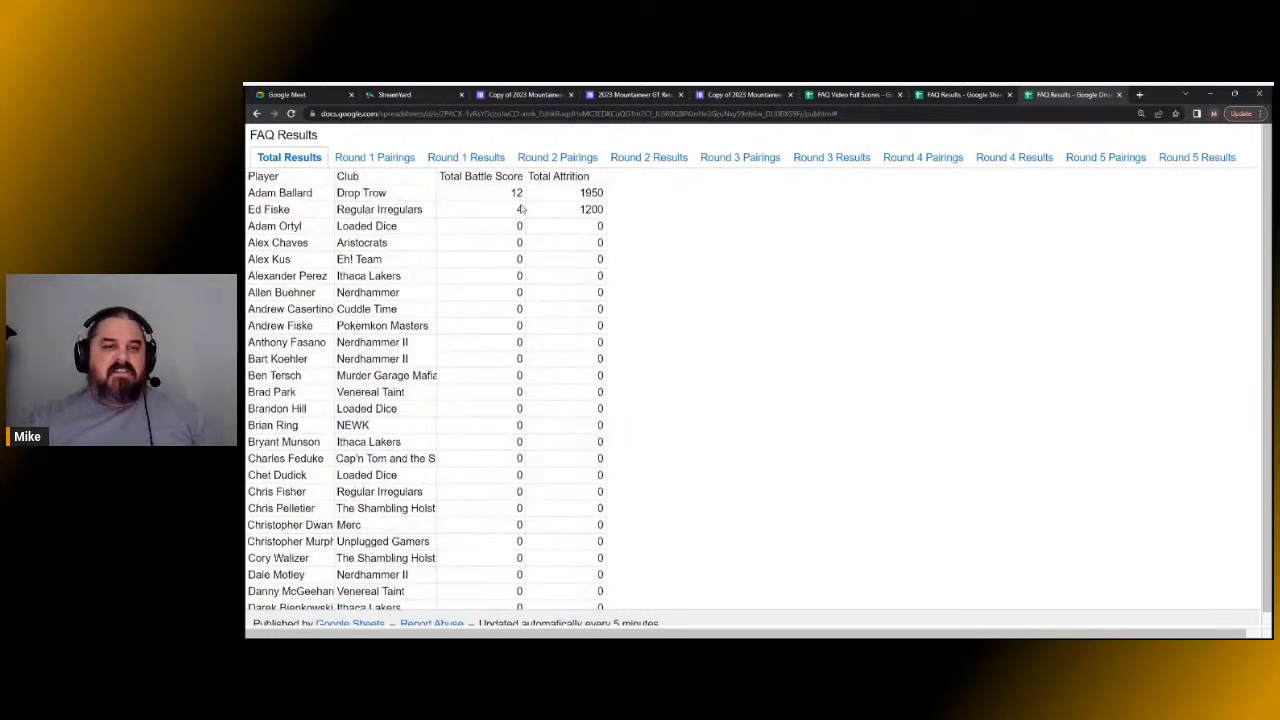
{"action": "left_click", "coordinate": [477, 165]}
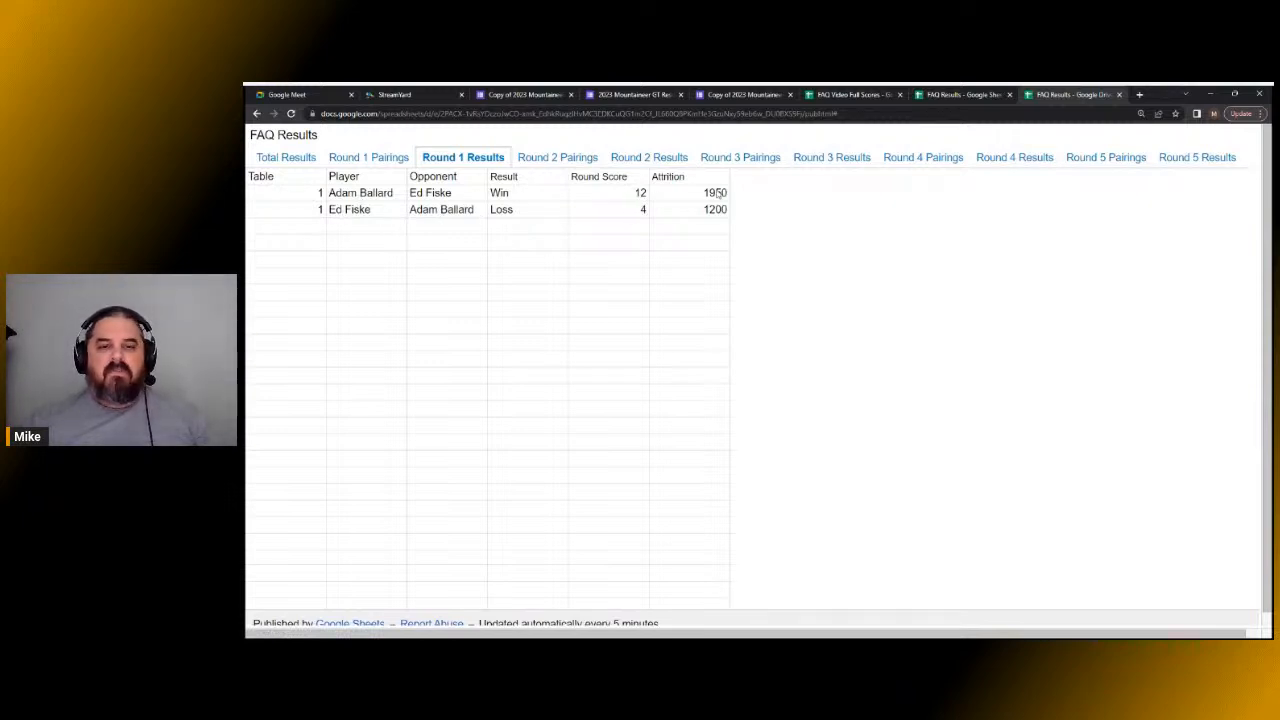
{"action": "left_click", "coordinate": [285, 158]}
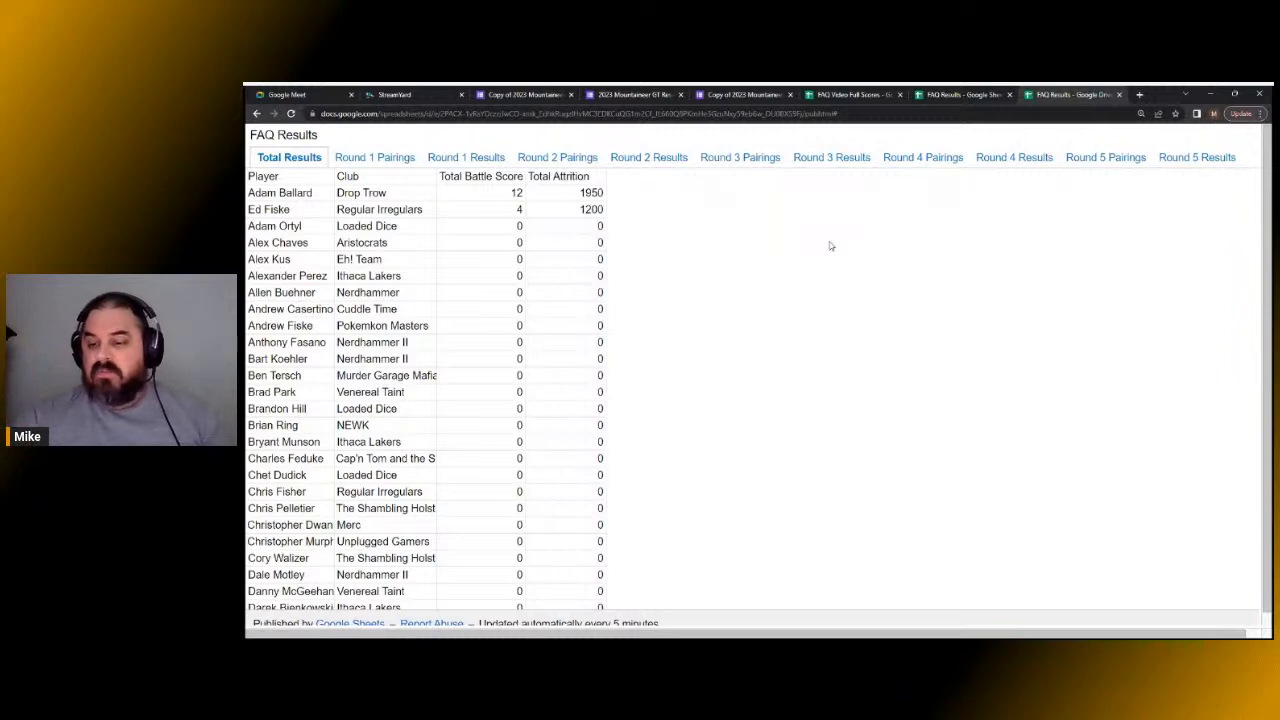
{"action": "key", "text": "alt+Tab"}
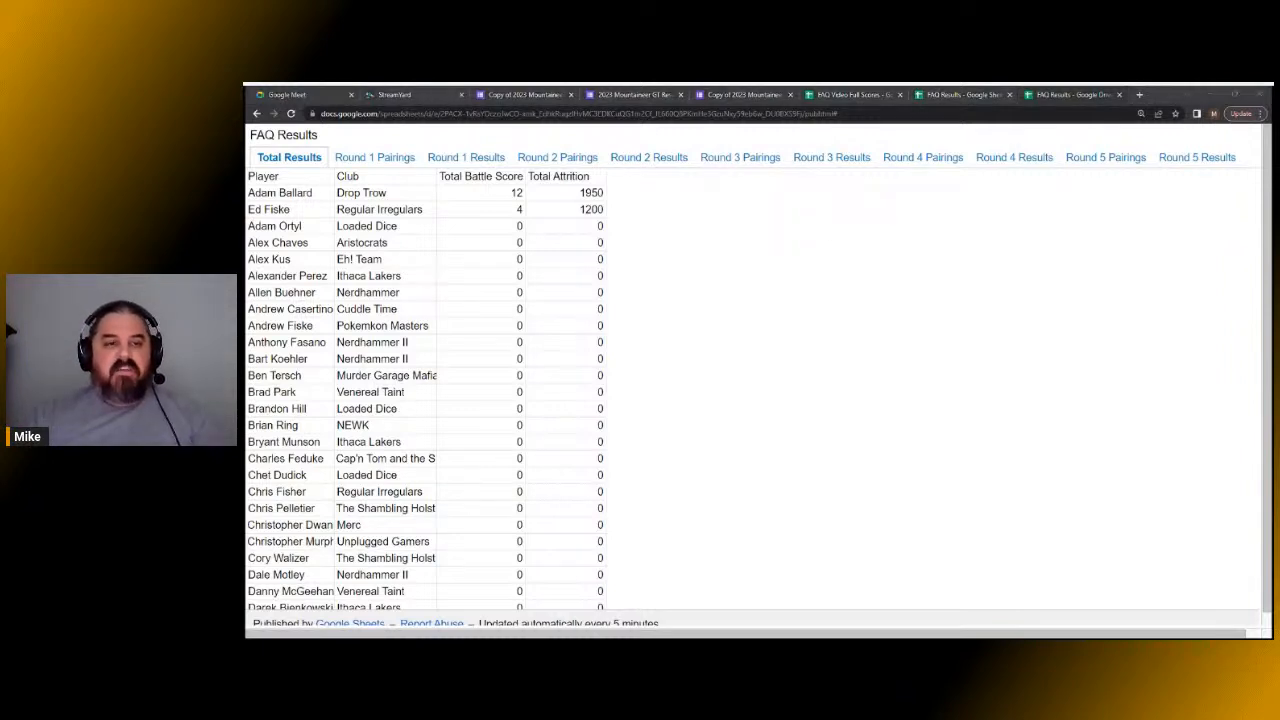
Go back to the FAQ Video Full Scores workbook on its Sports Scores sheet
{"action": "left_click", "coordinate": [830, 243]}
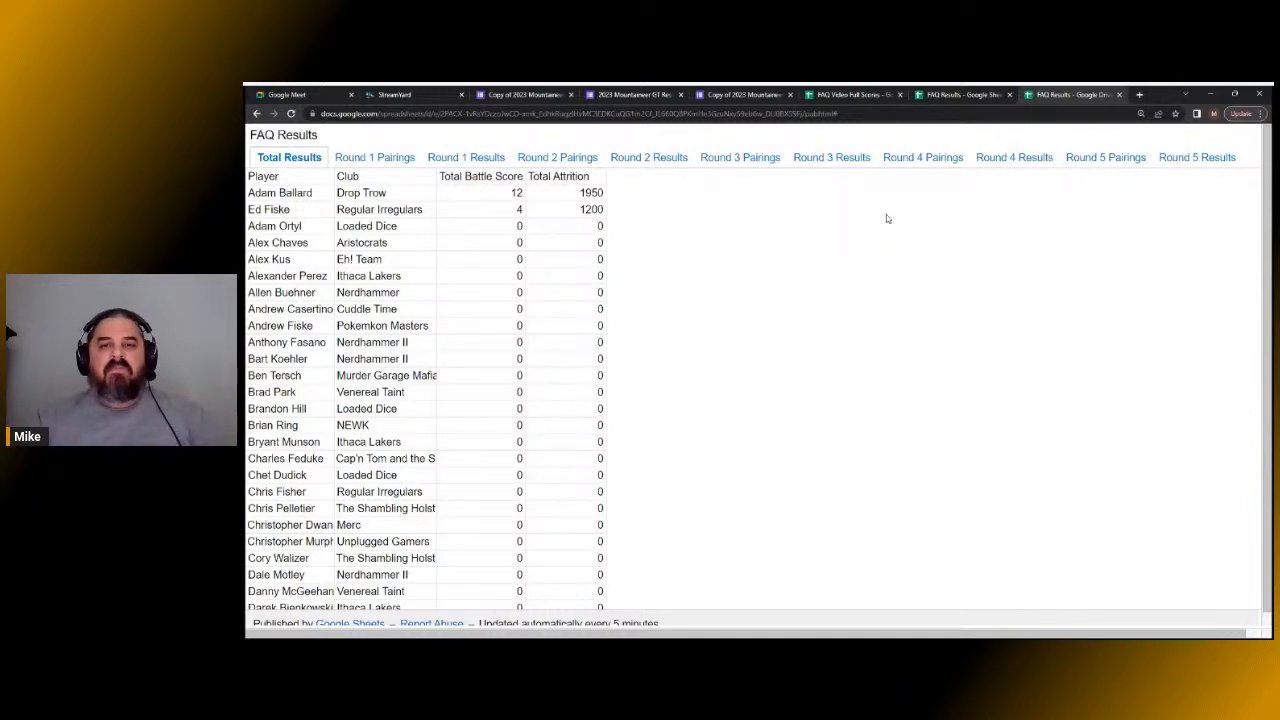
{"action": "left_click", "coordinate": [850, 95]}
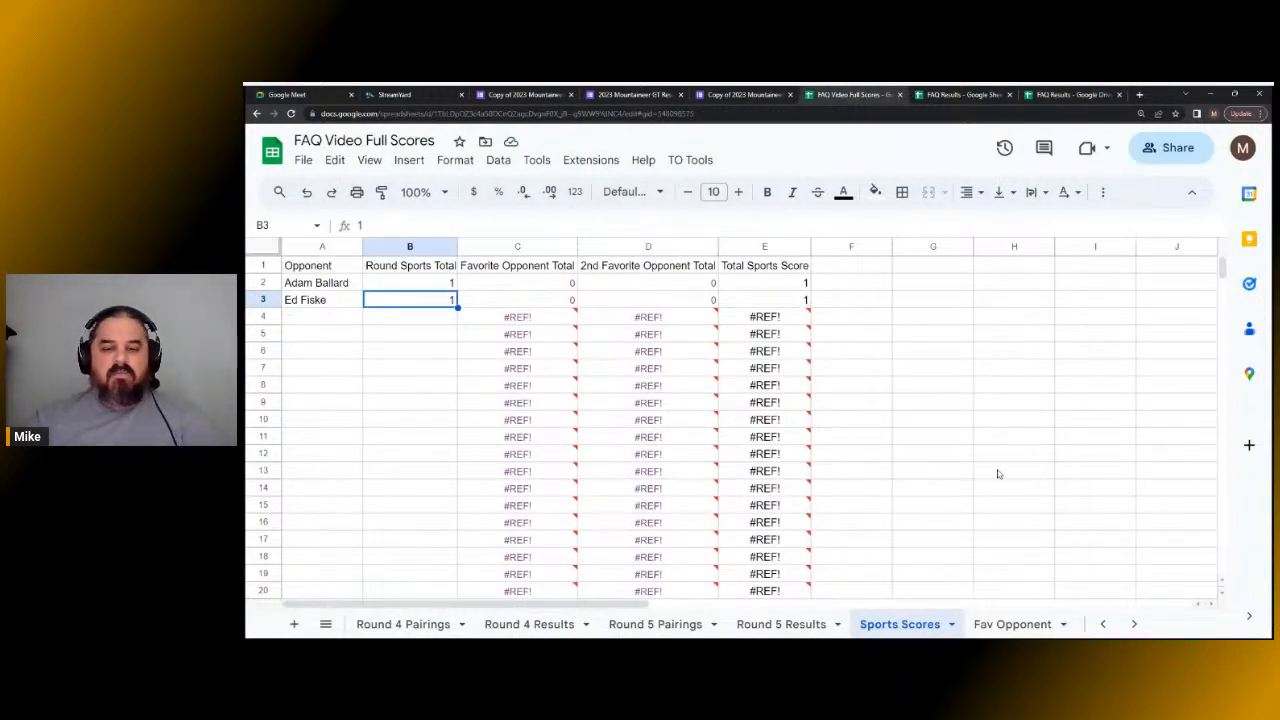
Bring up the Round 1 Pairings sheet of players, opponents and tables
{"action": "scroll", "coordinate": [829, 622], "scroll_direction": "up", "scroll_amount": 5}
{"action": "scroll", "coordinate": [835, 627], "scroll_direction": "up", "scroll_amount": 3}
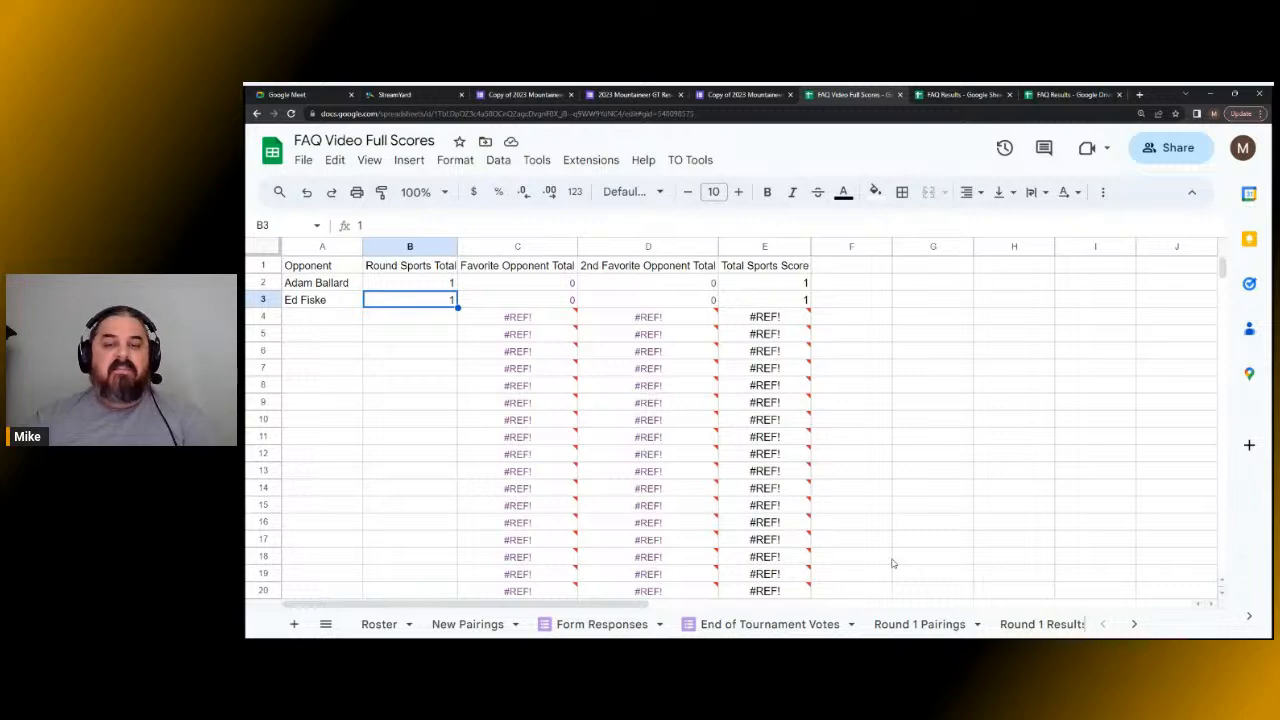
{"action": "left_click", "coordinate": [917, 630]}
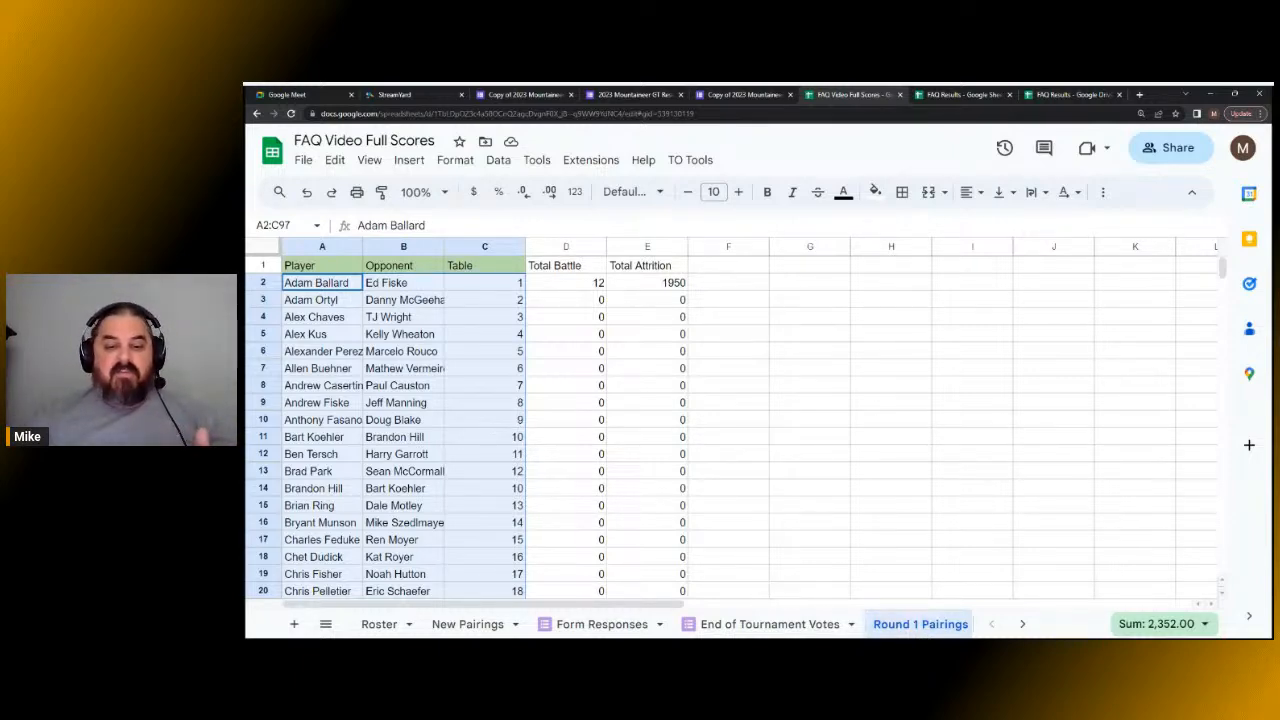
Clear the player, opponent and table entries in Round 1 Pairings range A2:C97
{"action": "scroll", "coordinate": [915, 628], "scroll_direction": "down", "scroll_amount": 3}
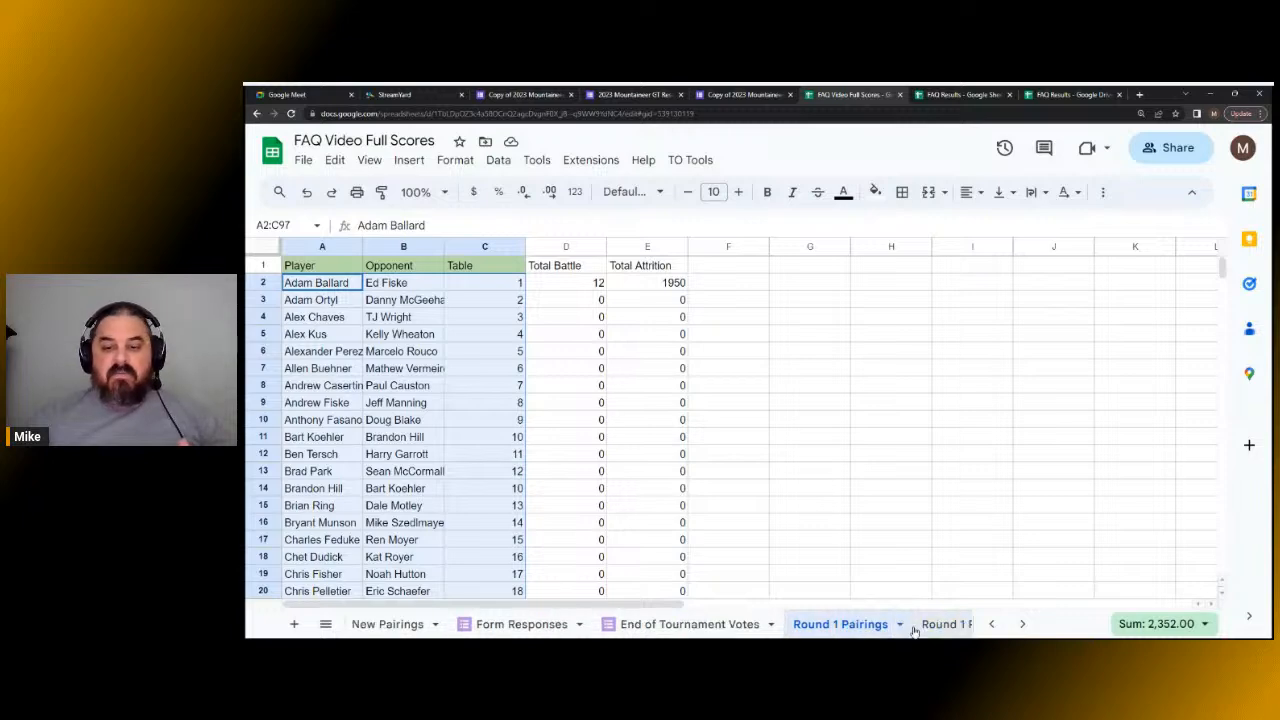
{"action": "scroll", "coordinate": [913, 628], "scroll_direction": "up", "scroll_amount": 3}
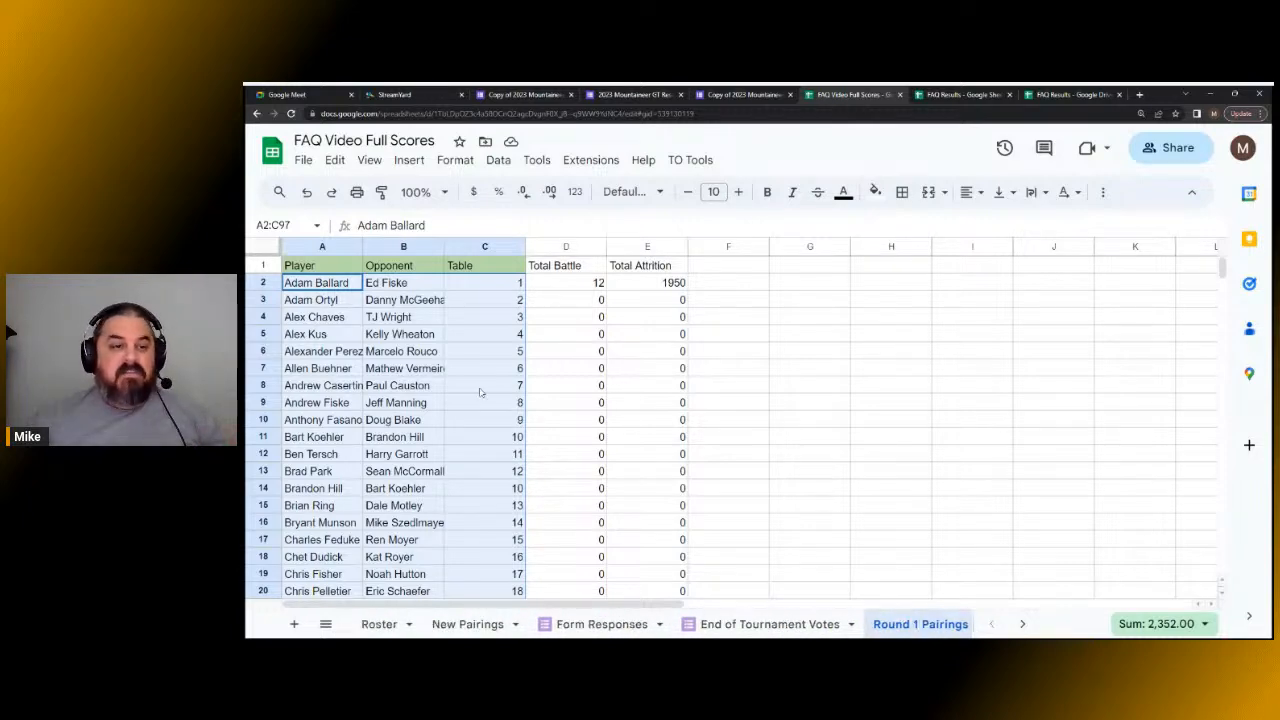
{"action": "scroll", "coordinate": [380, 323], "scroll_direction": "down", "scroll_amount": 10}
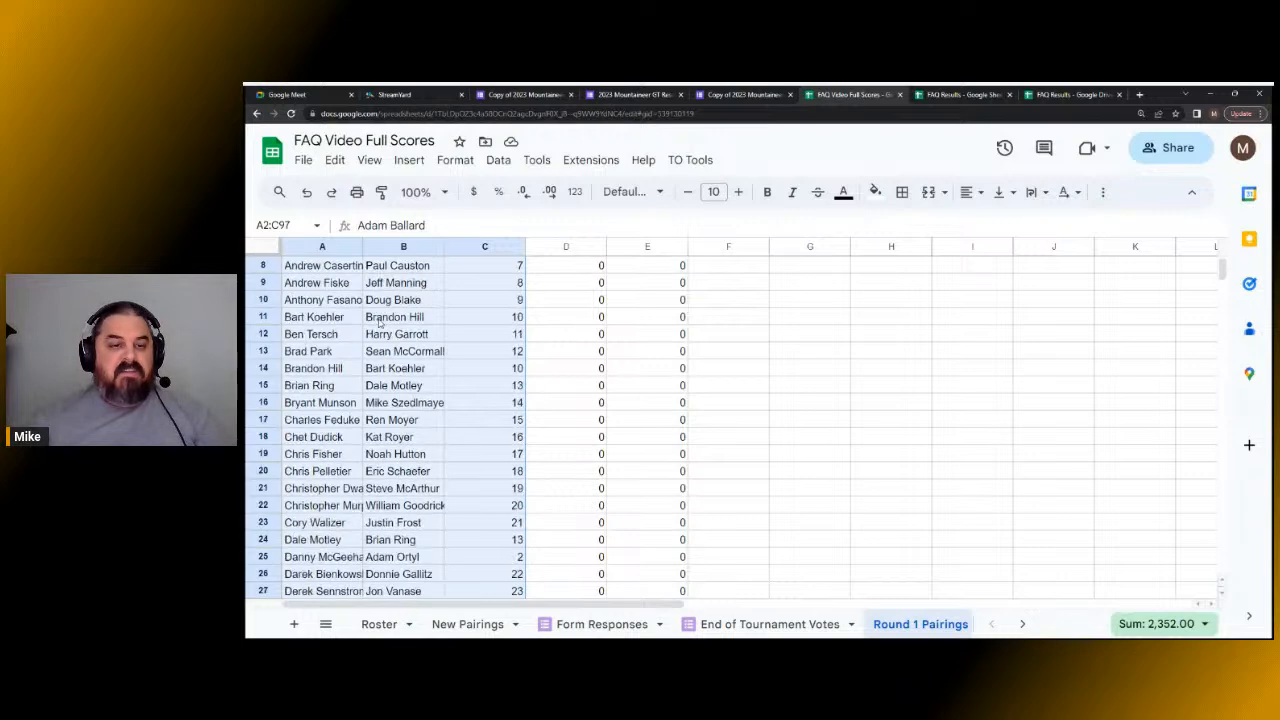
{"action": "scroll", "coordinate": [380, 323], "scroll_direction": "down", "scroll_amount": 14}
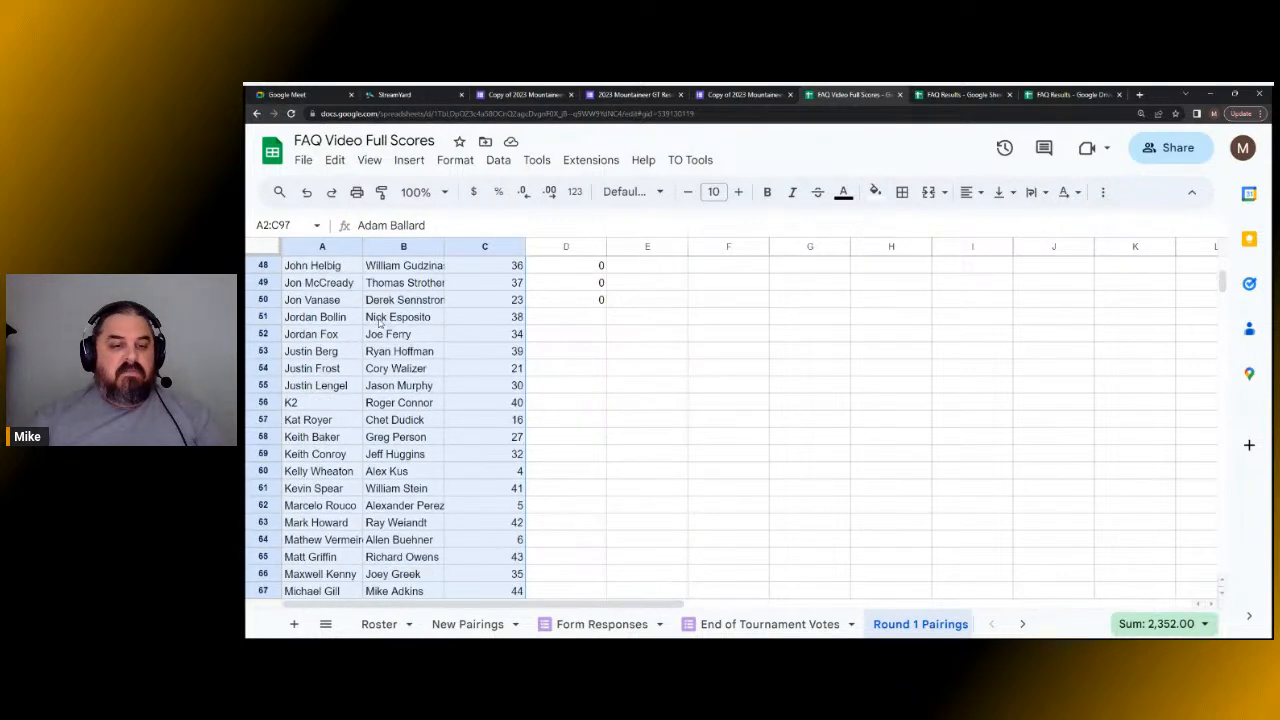
{"action": "scroll", "coordinate": [380, 323], "scroll_direction": "down", "scroll_amount": 3}
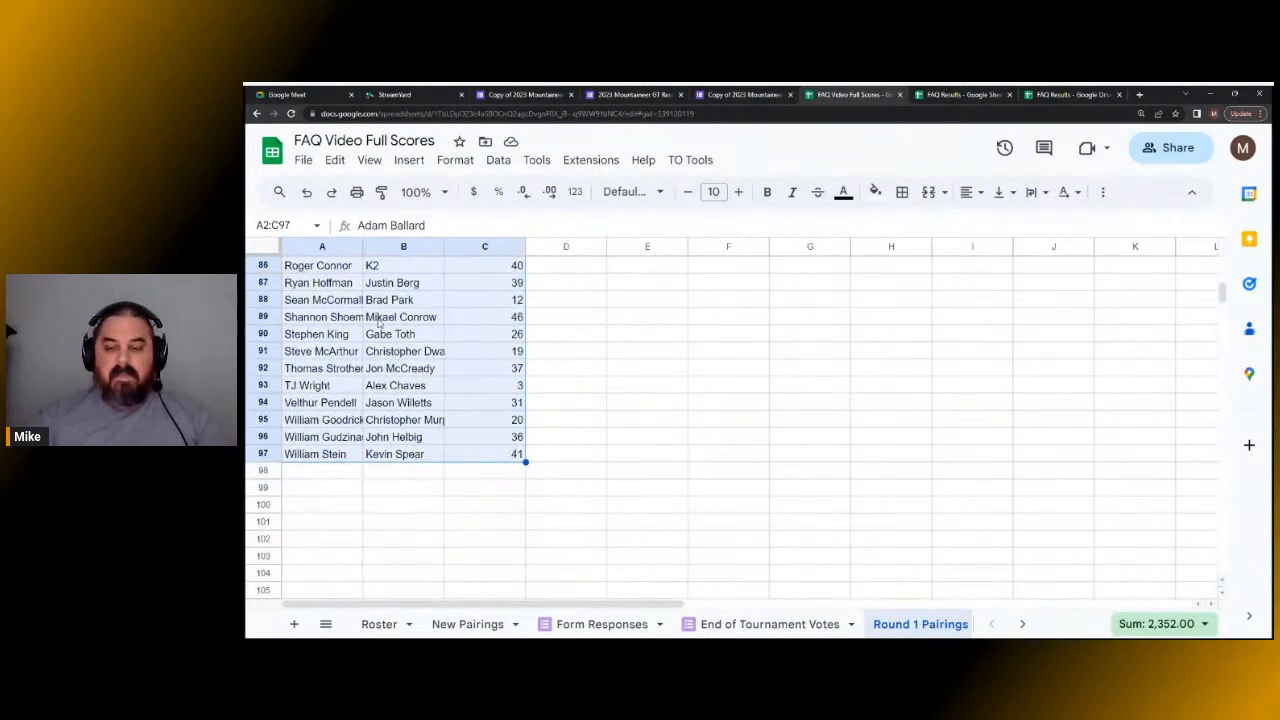
{"action": "key", "text": "Delete"}
Erase the two test responses in rows 2–3 of Form Responses
{"action": "scroll", "coordinate": [440, 309], "scroll_direction": "up", "scroll_amount": 3}
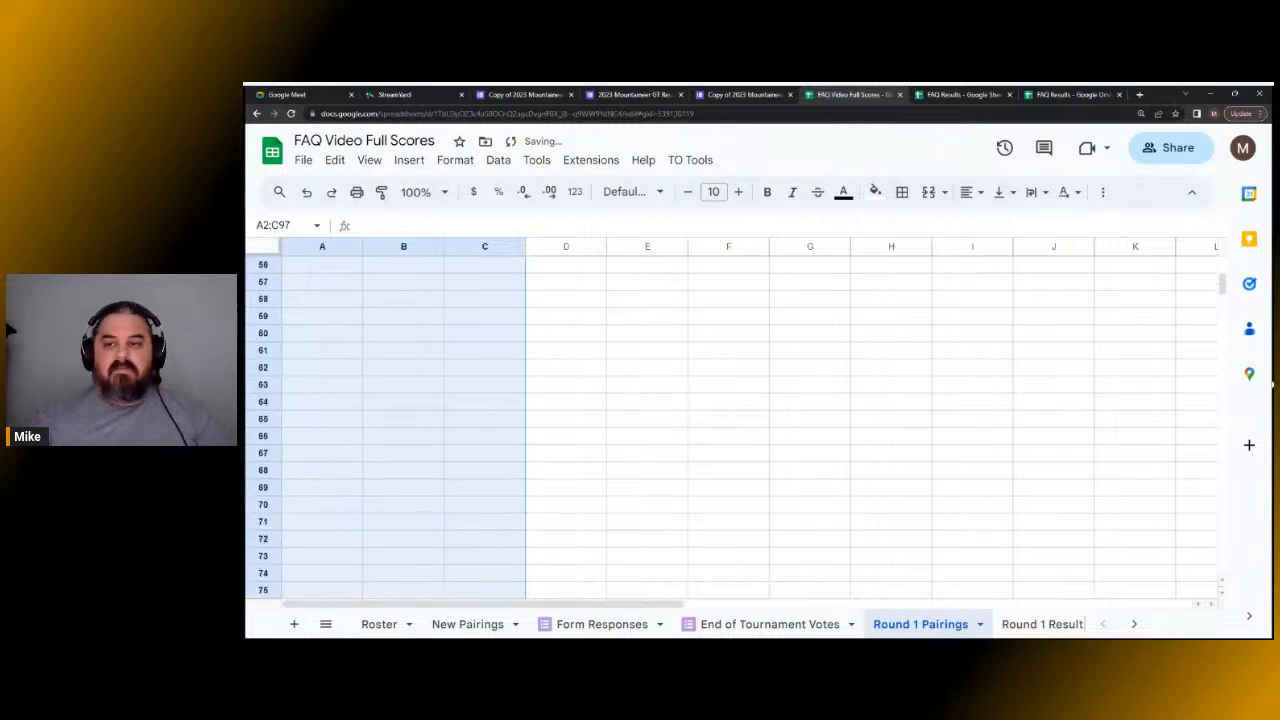
{"action": "left_click_drag", "start_coordinate": [1224, 288], "coordinate": [1226, 255]}
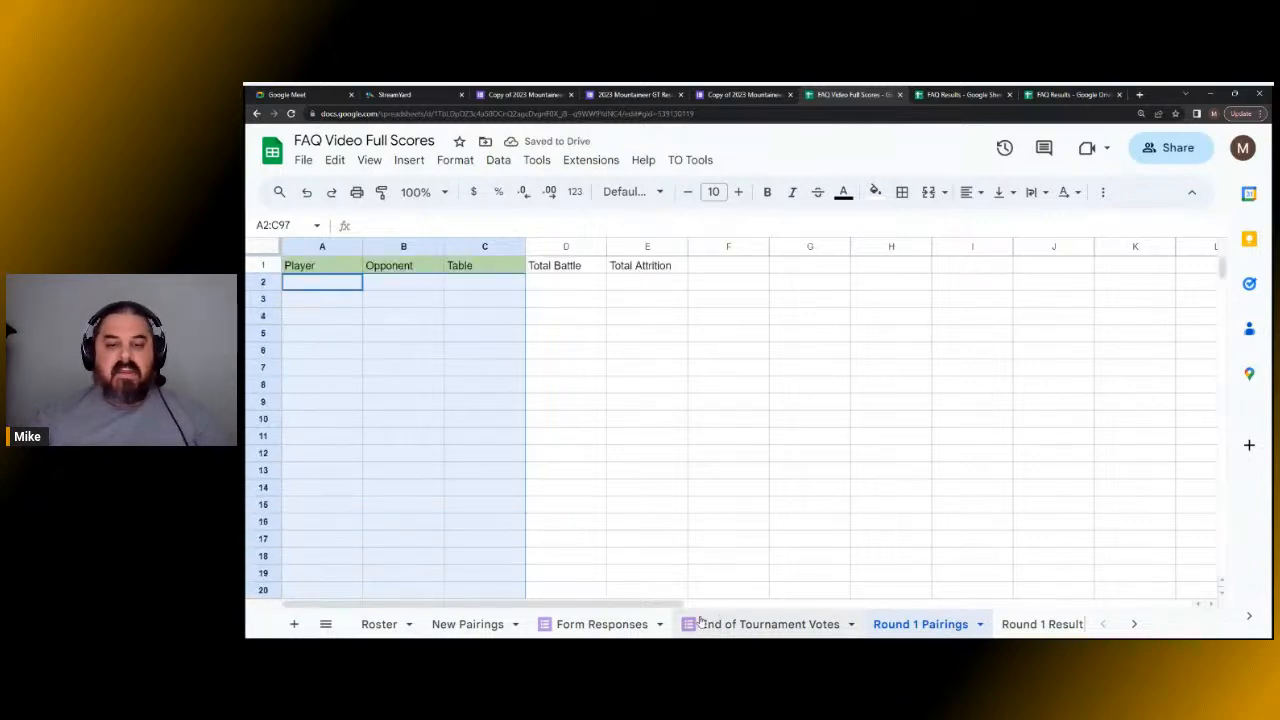
{"action": "left_click", "coordinate": [600, 624]}
{"action": "left_click", "coordinate": [265, 286]}
{"action": "left_click", "coordinate": [269, 303], "text": "ctrl"}
{"action": "key", "text": "Delete"}
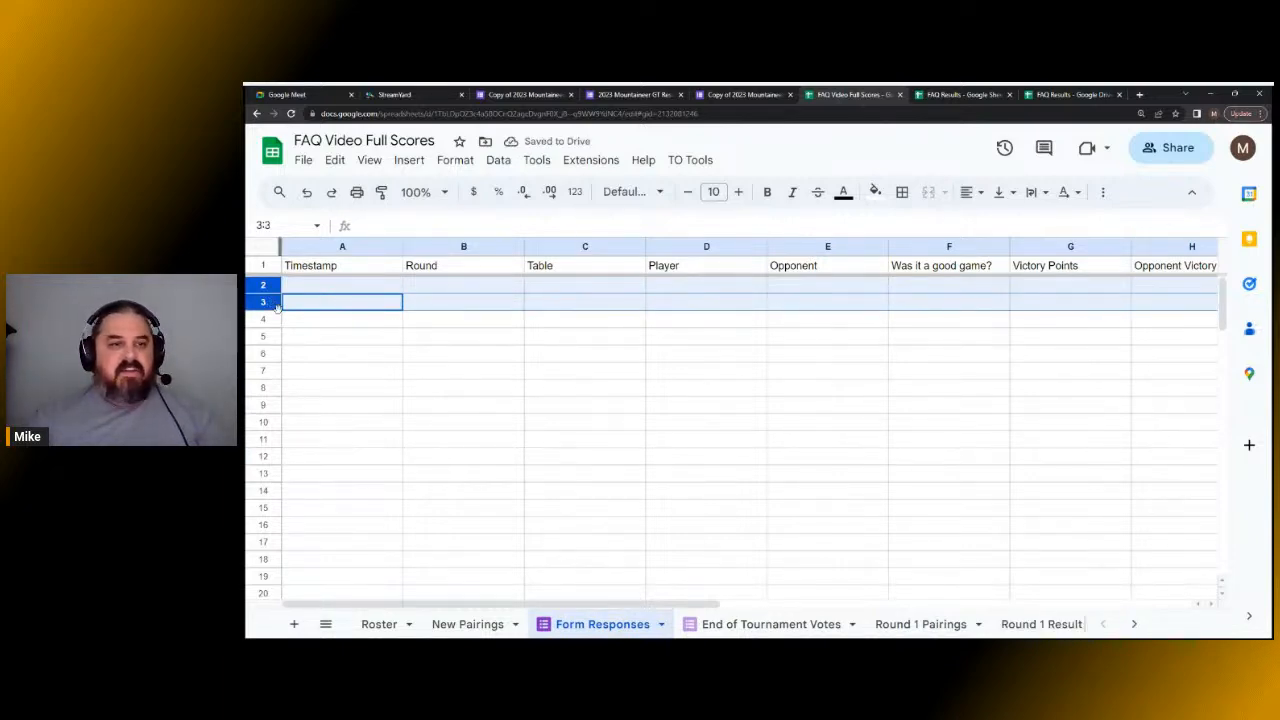
{"action": "left_click", "coordinate": [298, 322]}
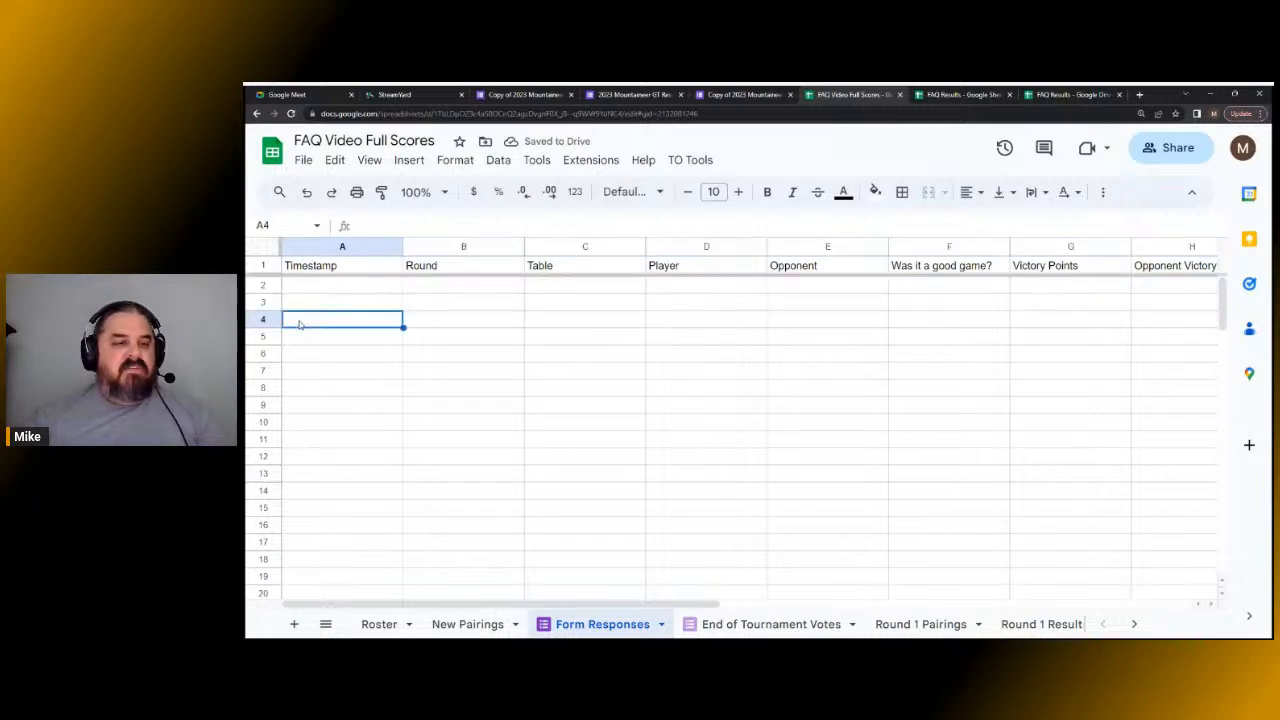
{"action": "left_click", "coordinate": [325, 285]}
{"action": "left_click", "coordinate": [321, 307]}
{"action": "left_click", "coordinate": [314, 323]}
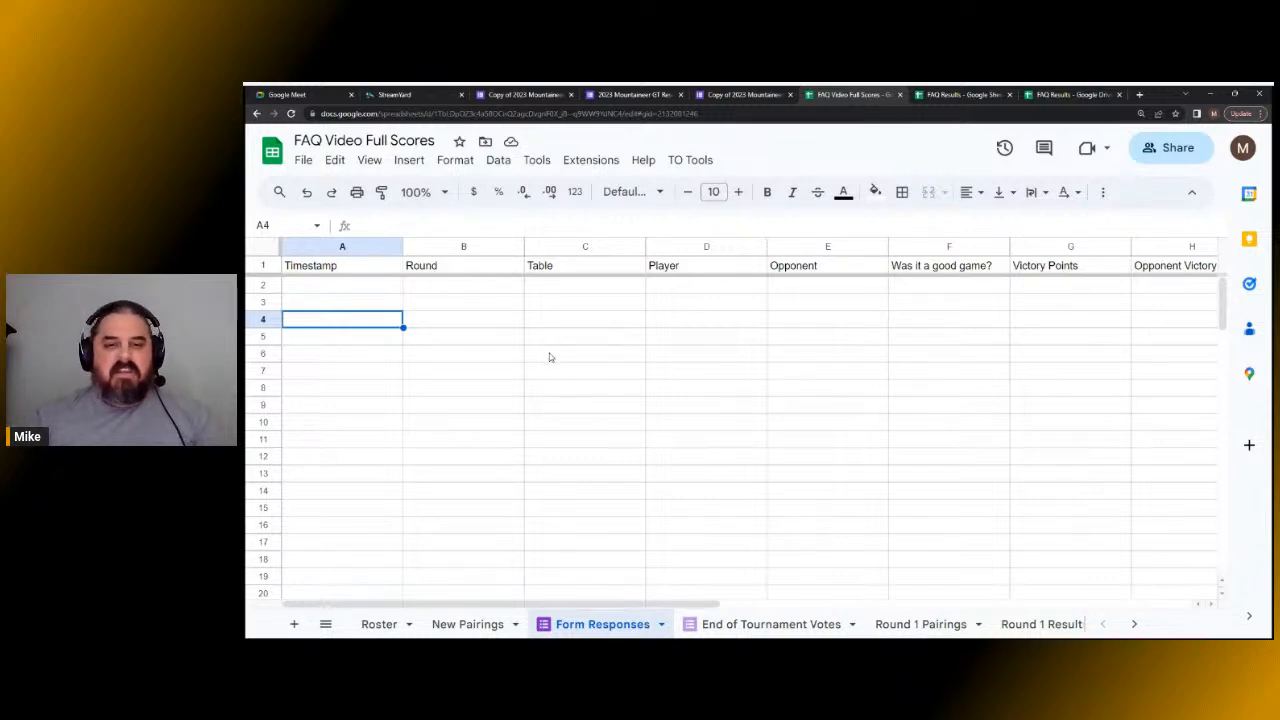
{"action": "key", "text": "alt+Tab"}
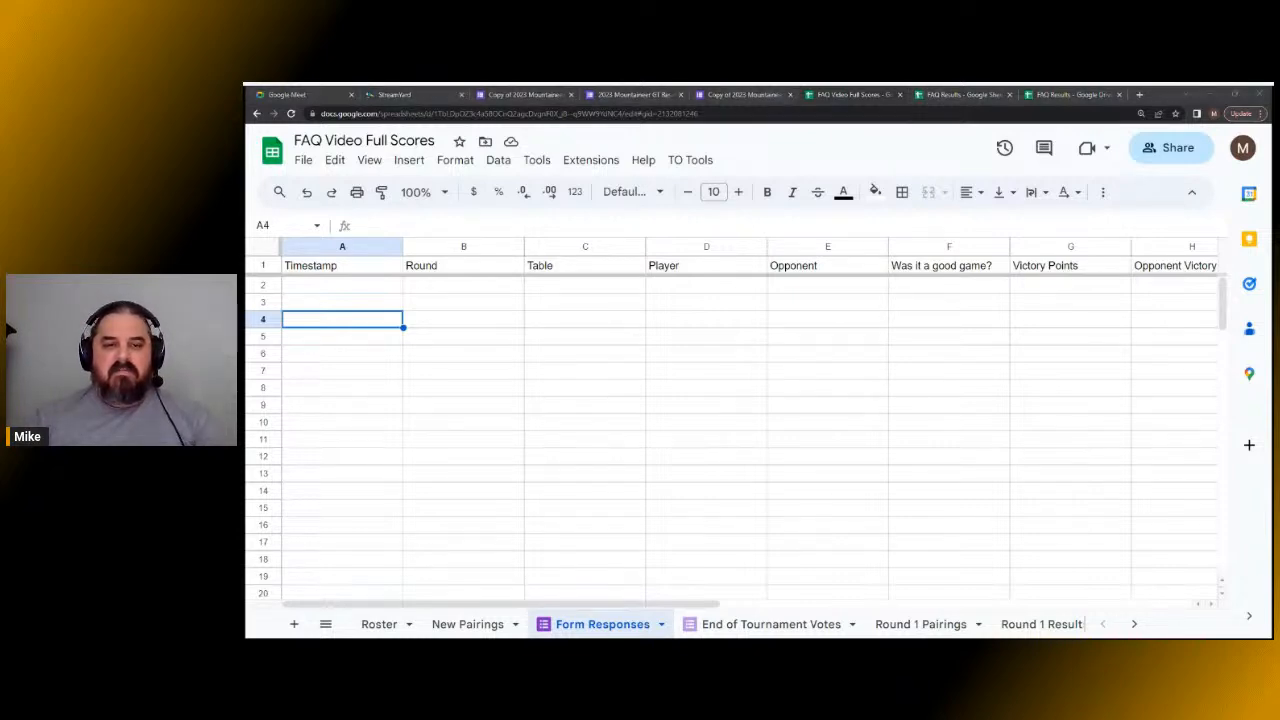